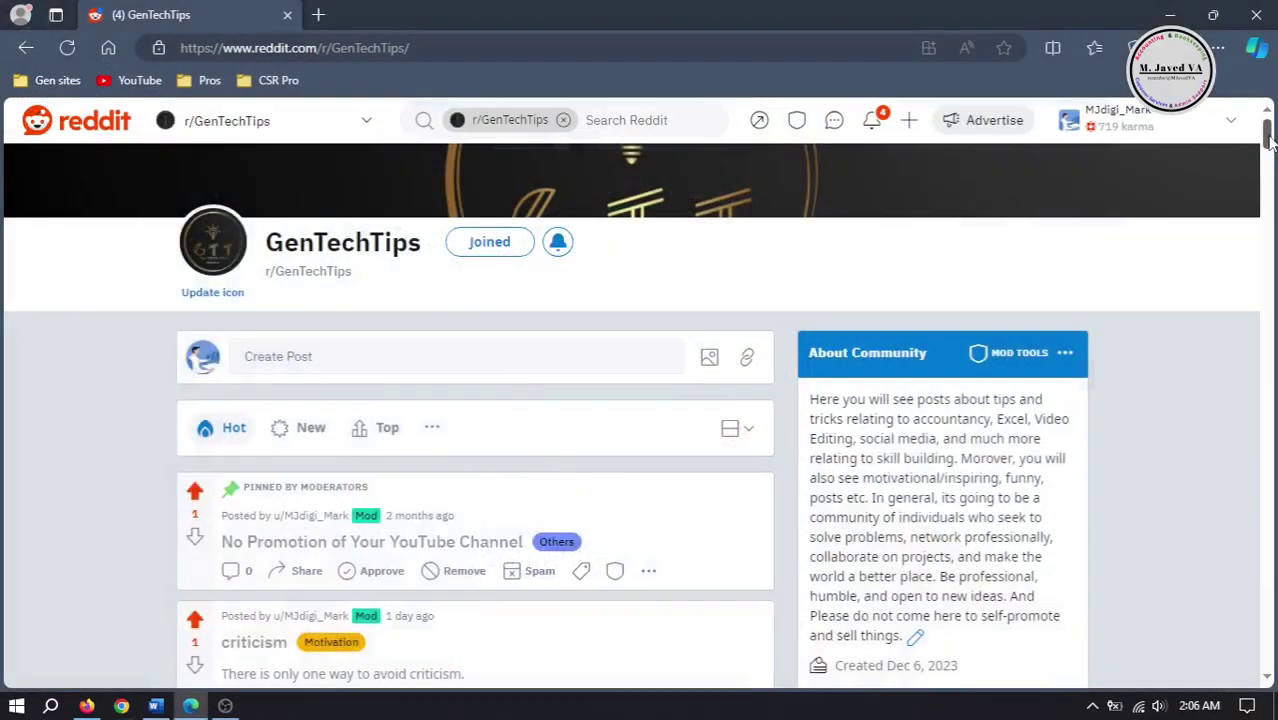
# Step: Examine example communities, including r/GenTechTips, the motivation community results, r/GetMotivated and r/advancedentrepreneur
pyautogui.scroll(-15, 1272, 195)
pyautogui.moveTo(1272, 195); pyautogui.dragTo(1262, 125)
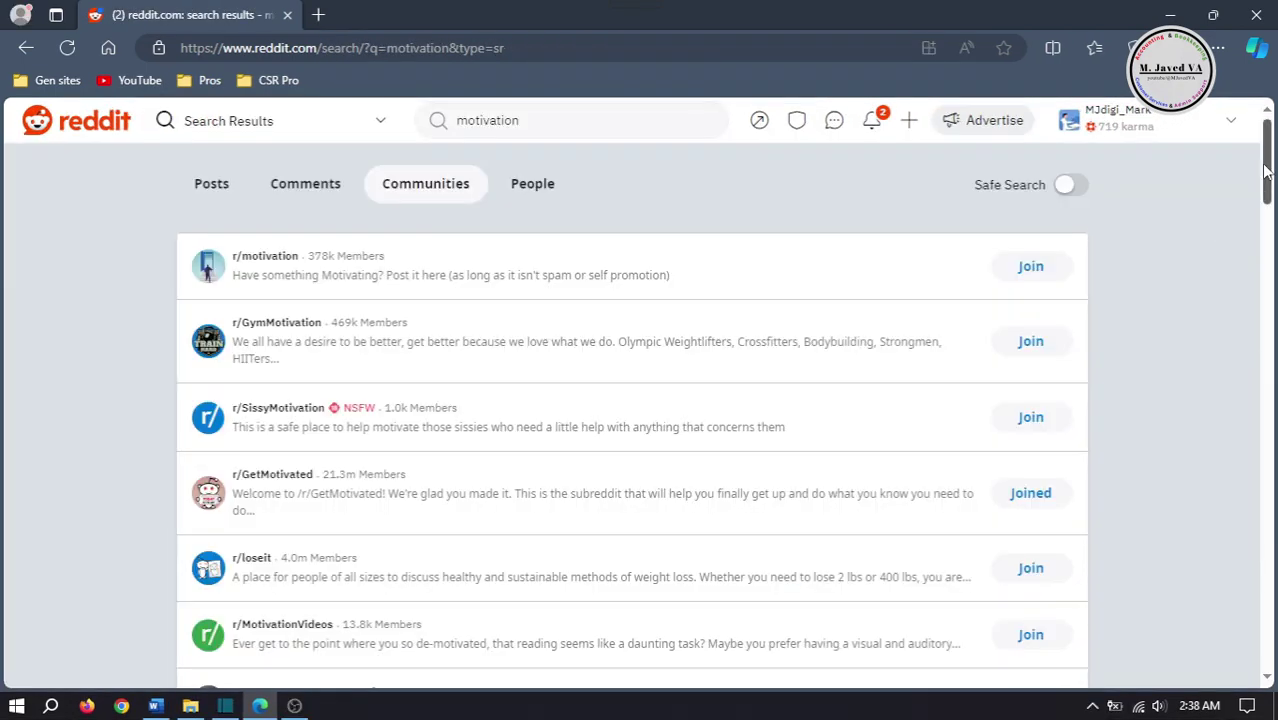
pyautogui.moveTo(1268, 168)
pyautogui.mouseDown()
pyautogui.moveTo(1268, 352)
pyautogui.moveTo(1272, 150)
pyautogui.mouseUp()
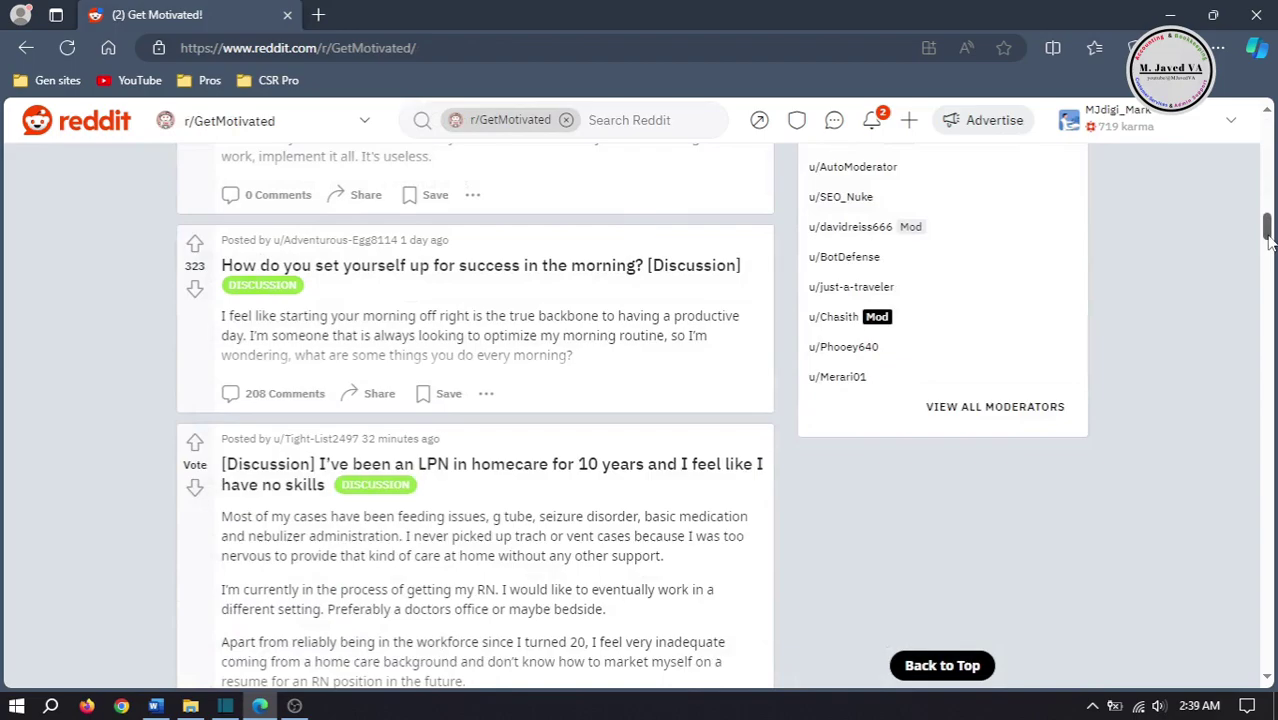
pyautogui.moveTo(1272, 246)
pyautogui.mouseDown()
pyautogui.moveTo(1272, 365)
pyautogui.moveTo(1272, 248)
pyautogui.mouseUp()
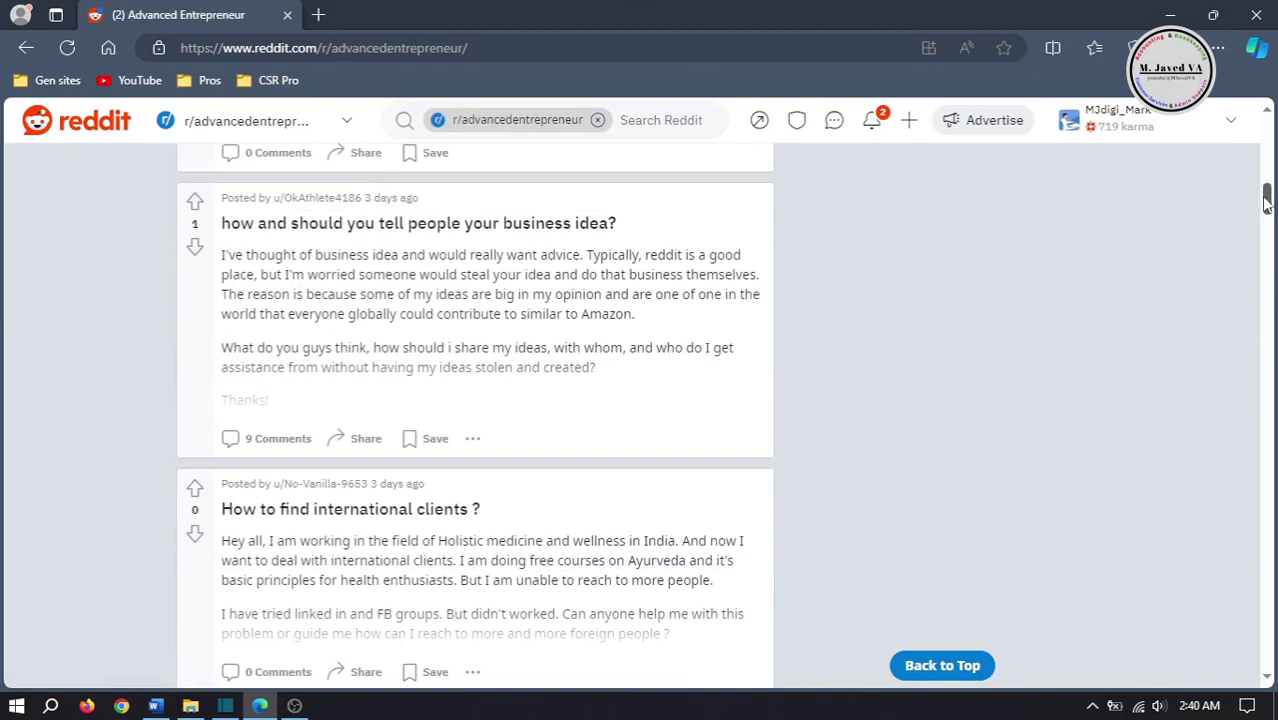
pyautogui.moveTo(1270, 200)
pyautogui.mouseDown()
pyautogui.moveTo(1270, 287)
pyautogui.moveTo(1272, 190)
pyautogui.mouseUp()
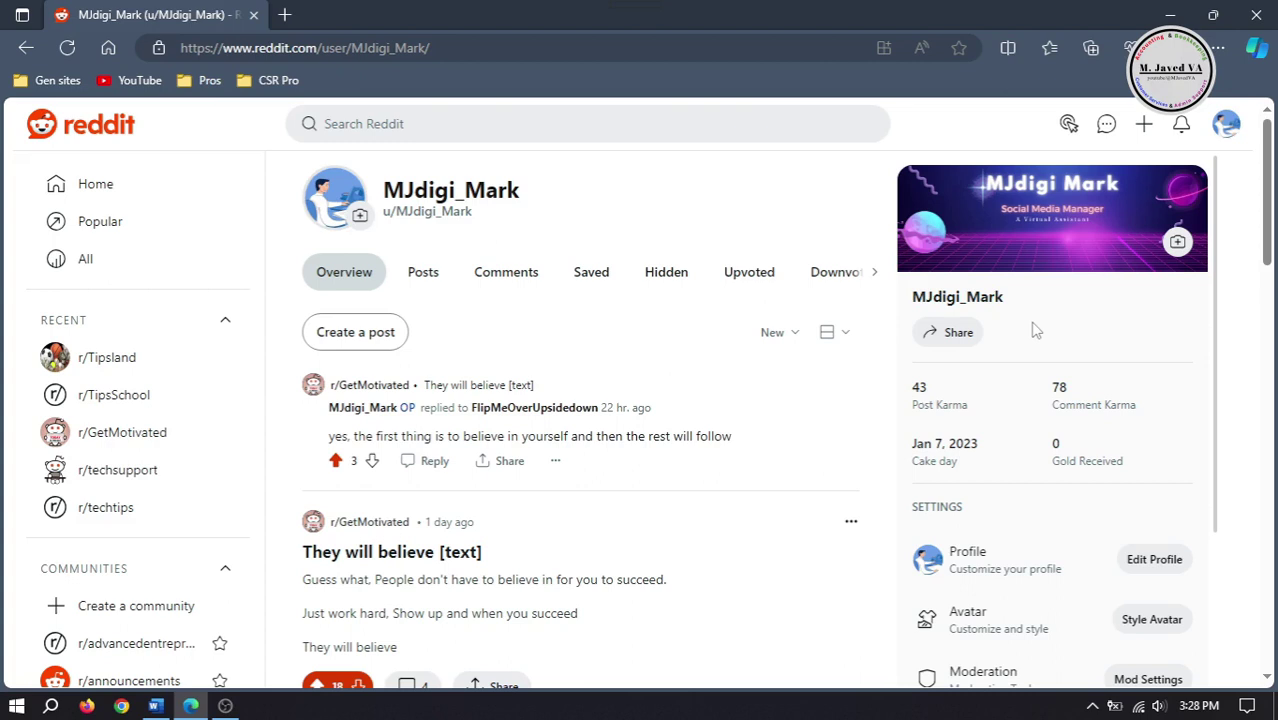
# Step: Open the user settings and look through the account options available there
pyautogui.click(1226, 124)
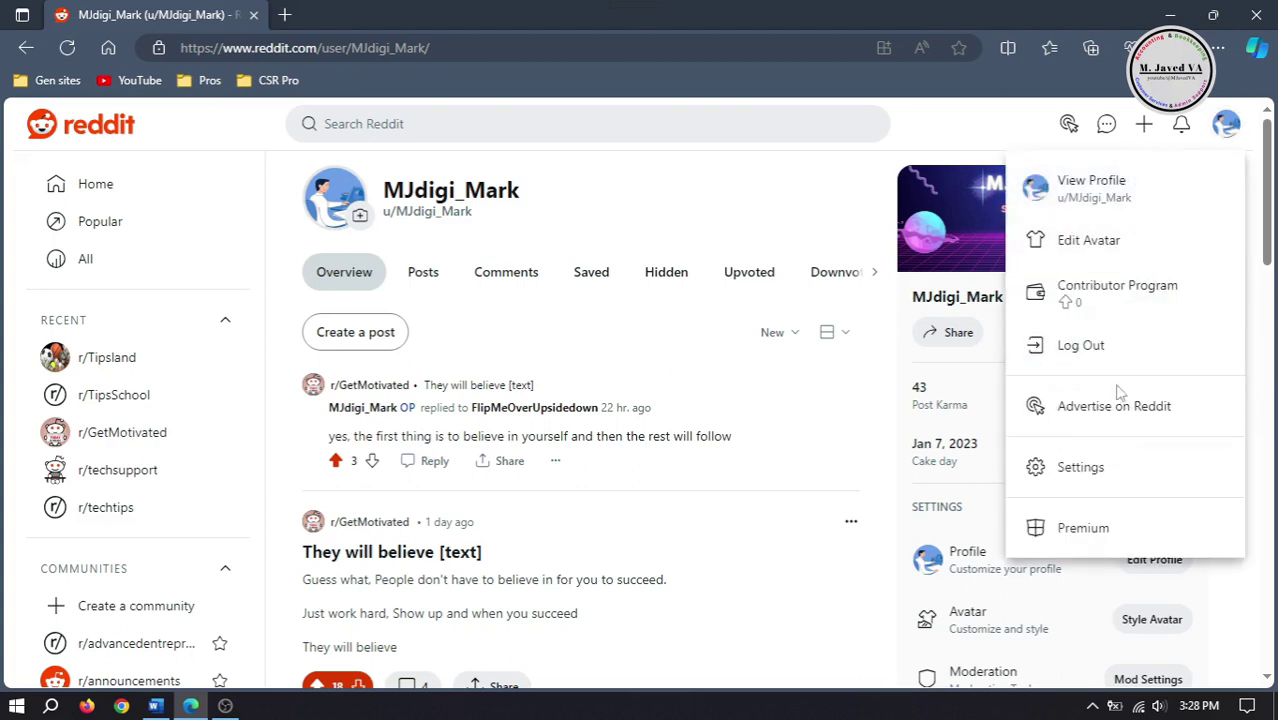
pyautogui.click(1075, 469)
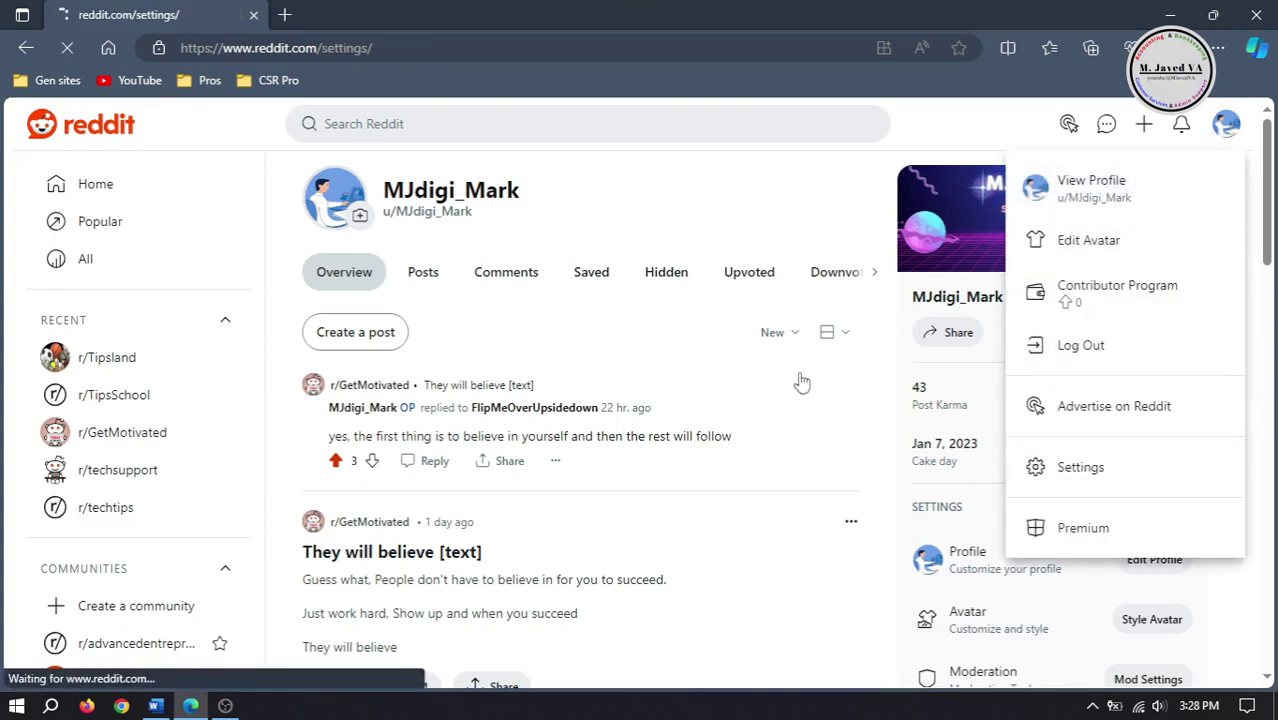
pyautogui.click(1232, 126)
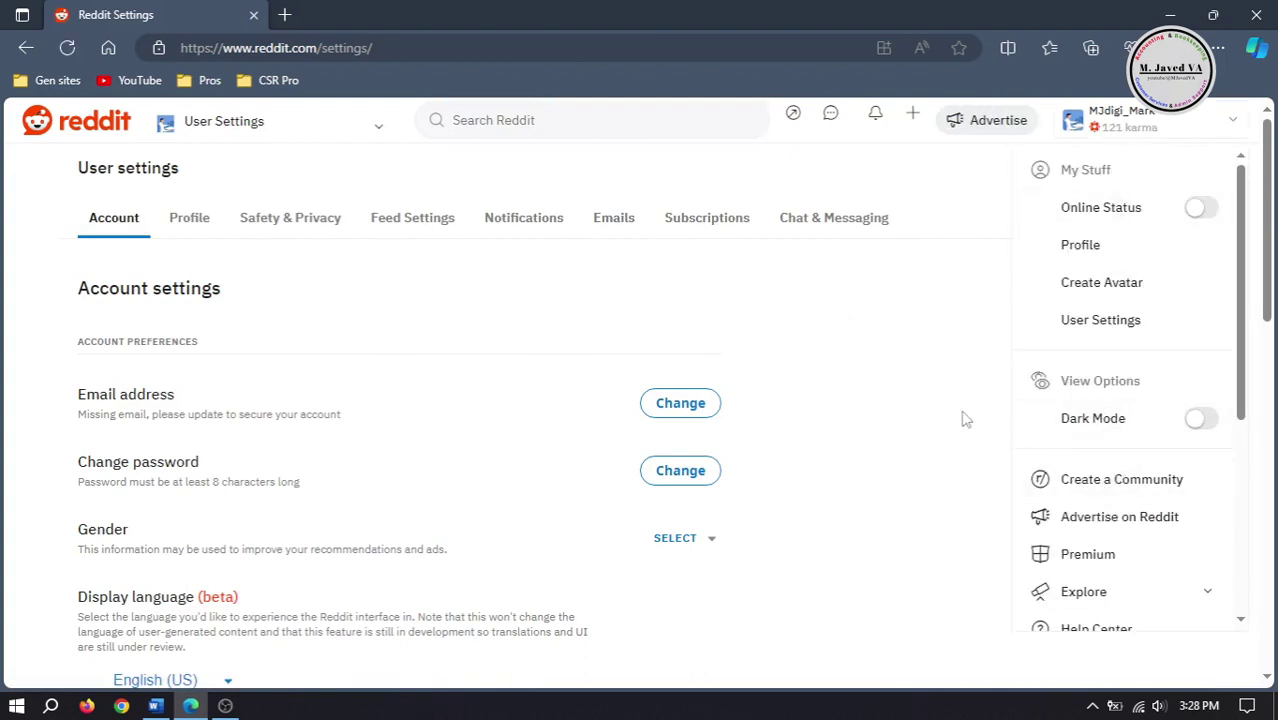
pyautogui.click(881, 323)
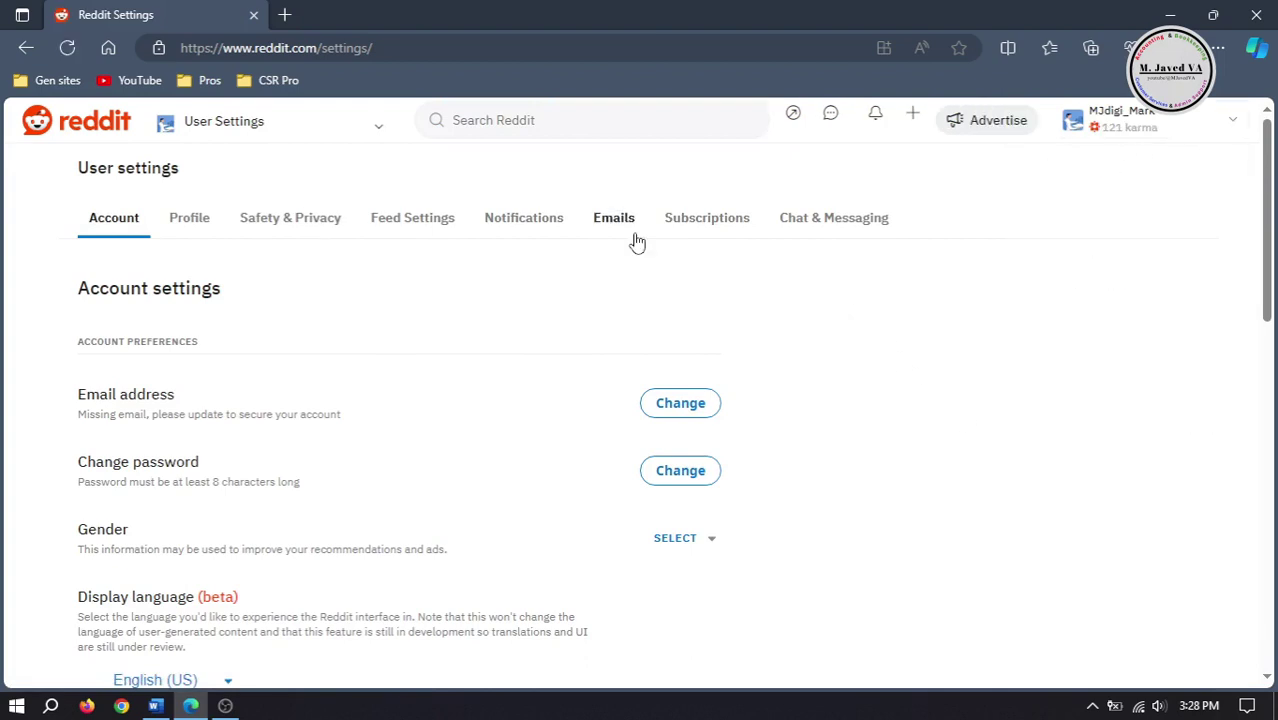
# Step: Return to the home feed and start creating a new community
pyautogui.click(84, 120)
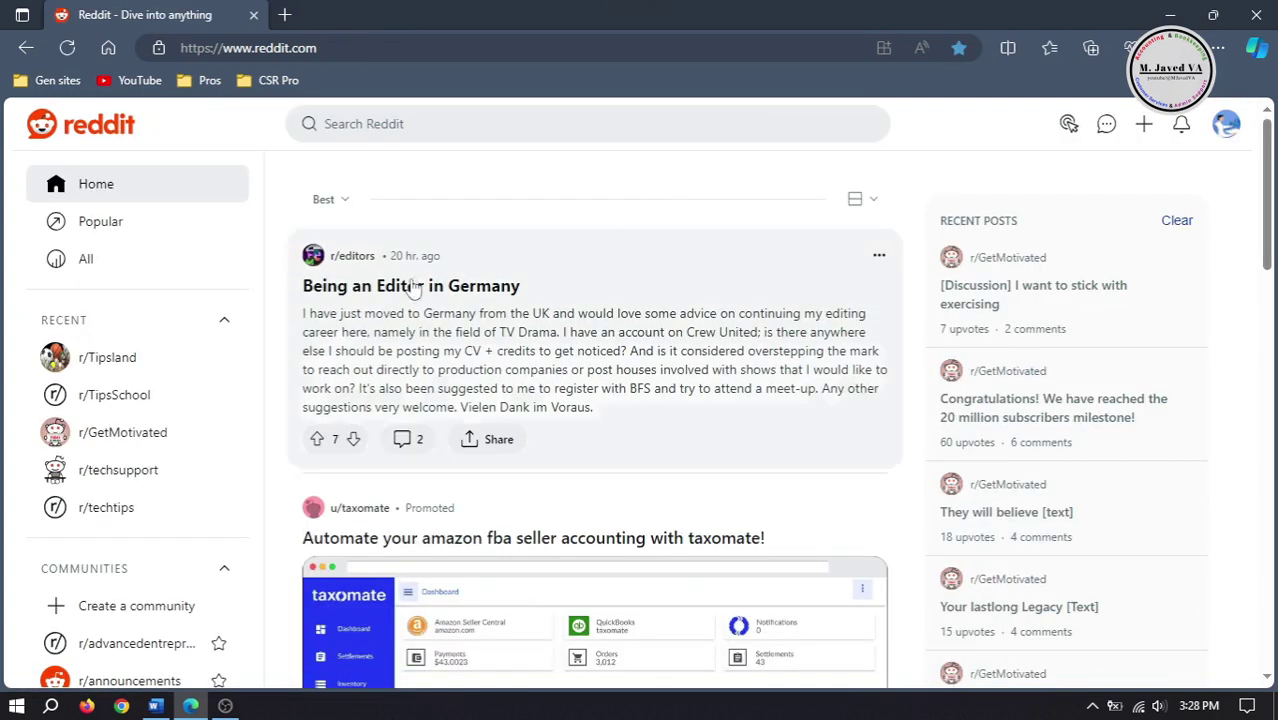
pyautogui.moveTo(257, 277); pyautogui.dragTo(258, 362)
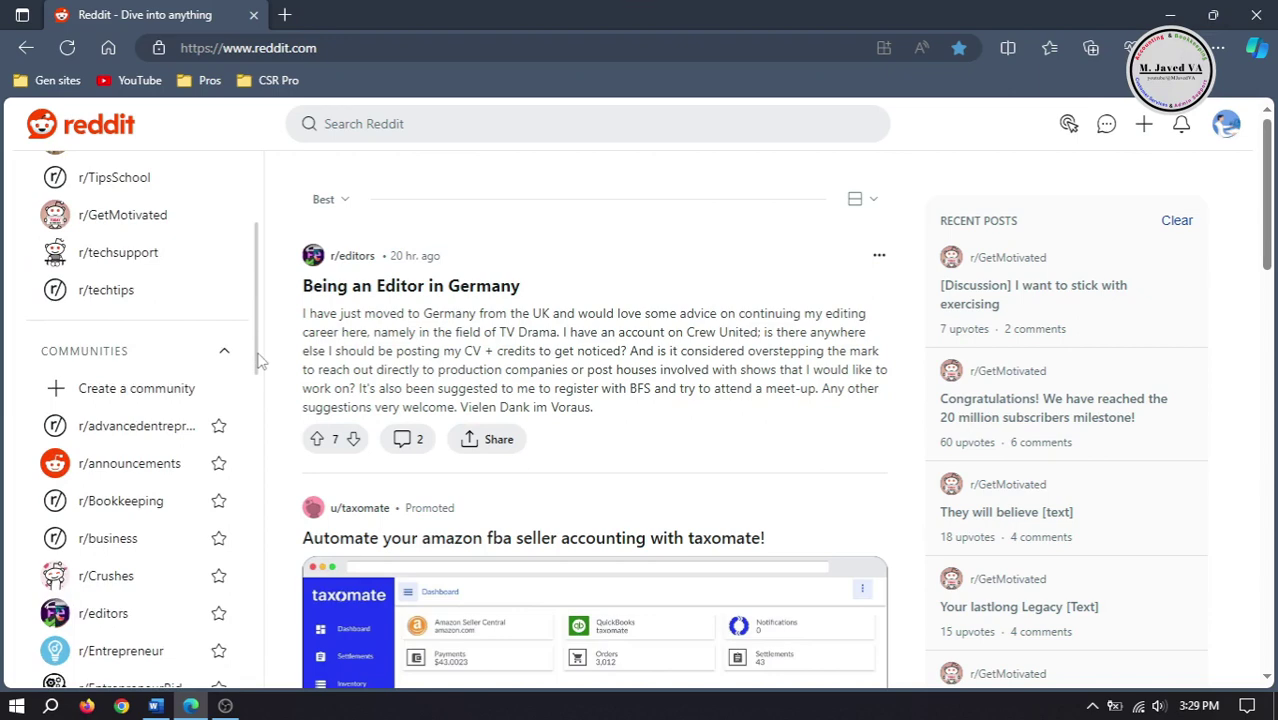
pyautogui.click(130, 388)
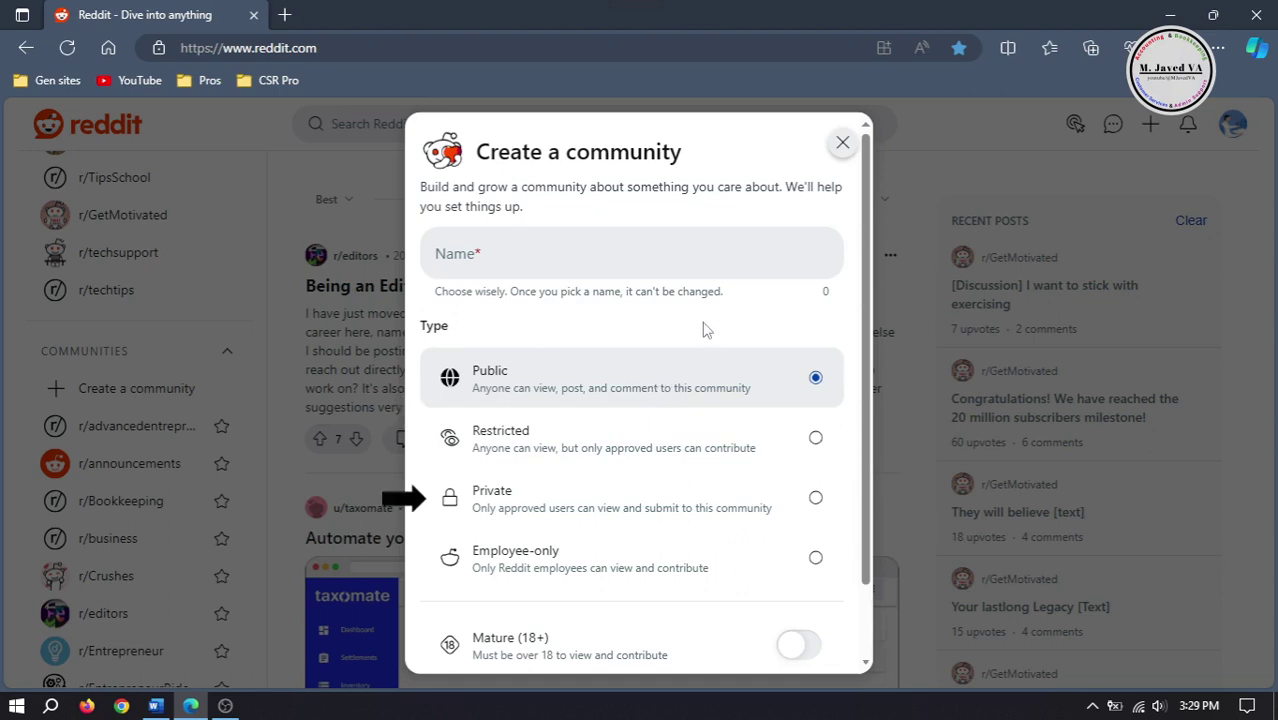
# Step: Review the community type and maturity options, and read the rules in the Reddit Content Policy
pyautogui.scroll(-2, 862, 340)
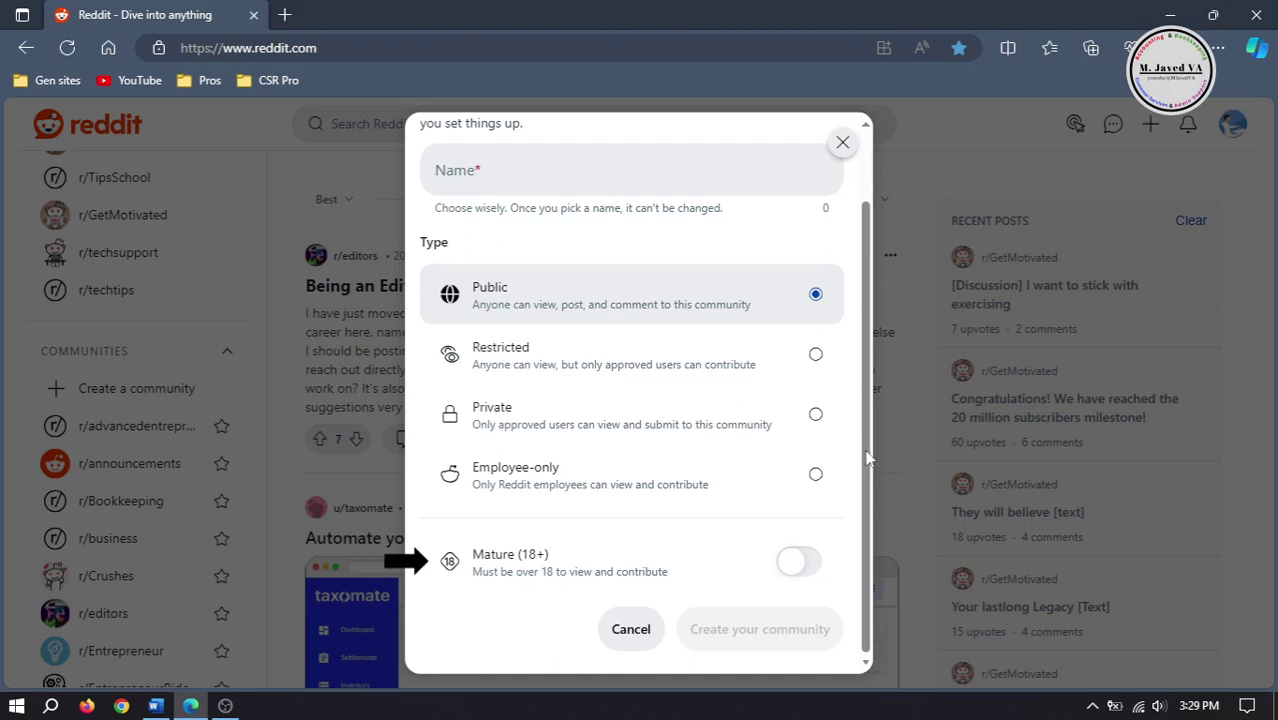
pyautogui.scroll(1, 868, 420)
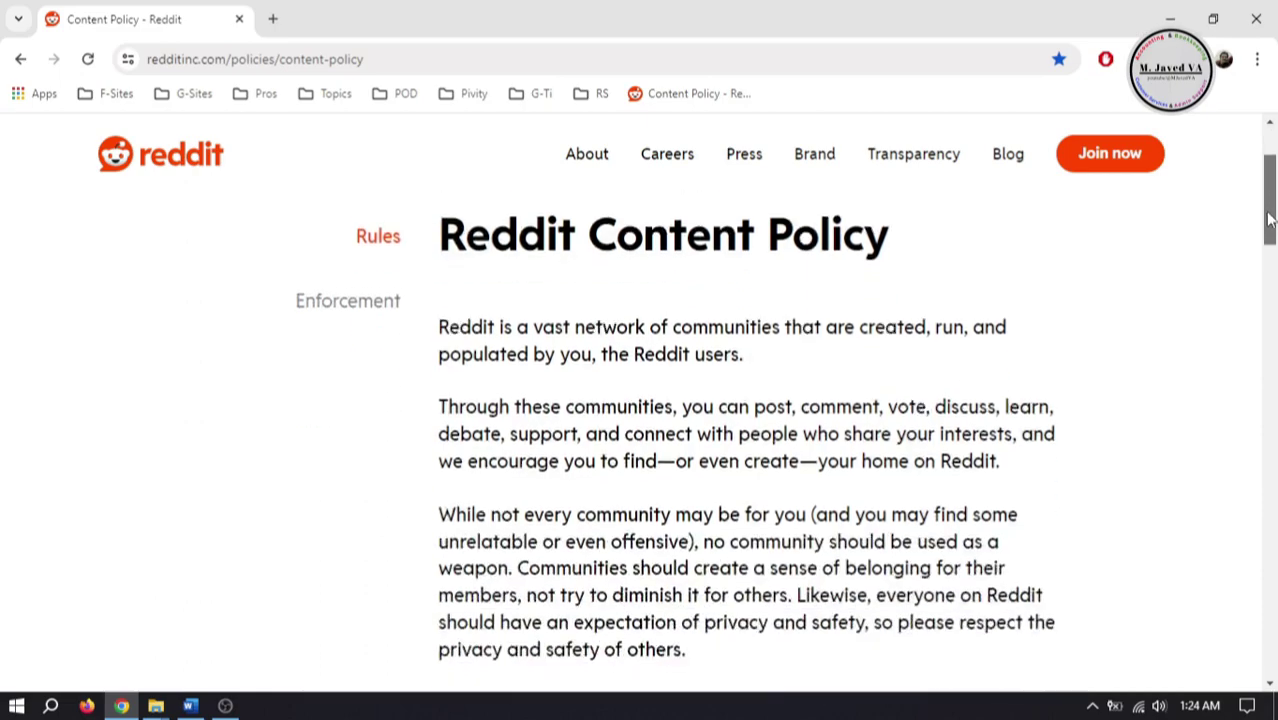
pyautogui.scroll(-10, 1248, 360)
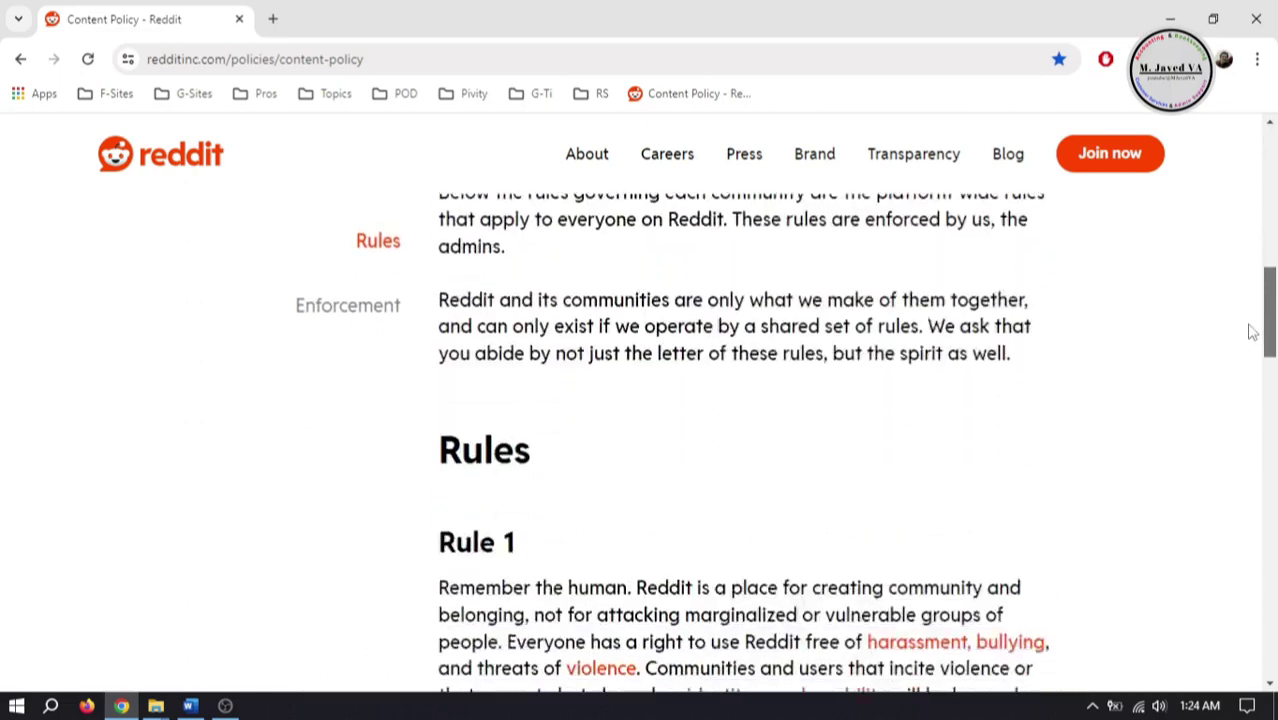
pyautogui.scroll(-6, 1246, 396)
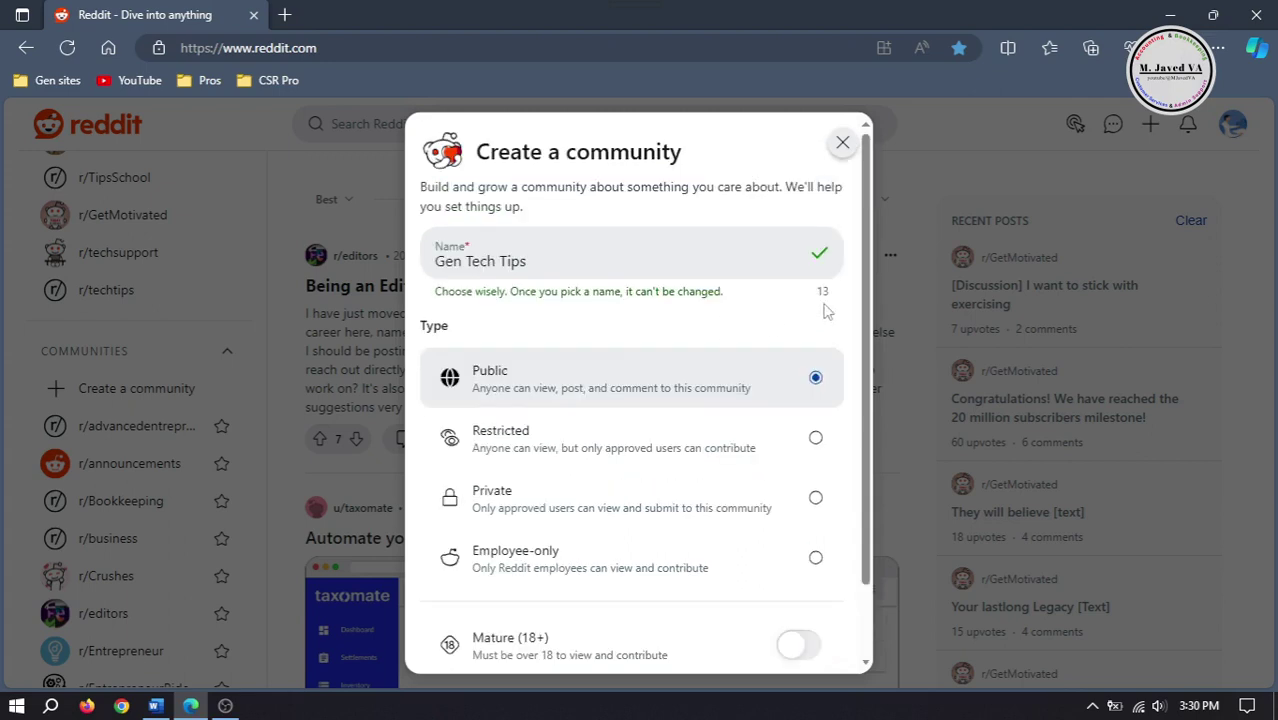
# Step: Create the public community GenTechTips with the Mature (18+) option enabled
pyautogui.scroll(-2, 704, 259)
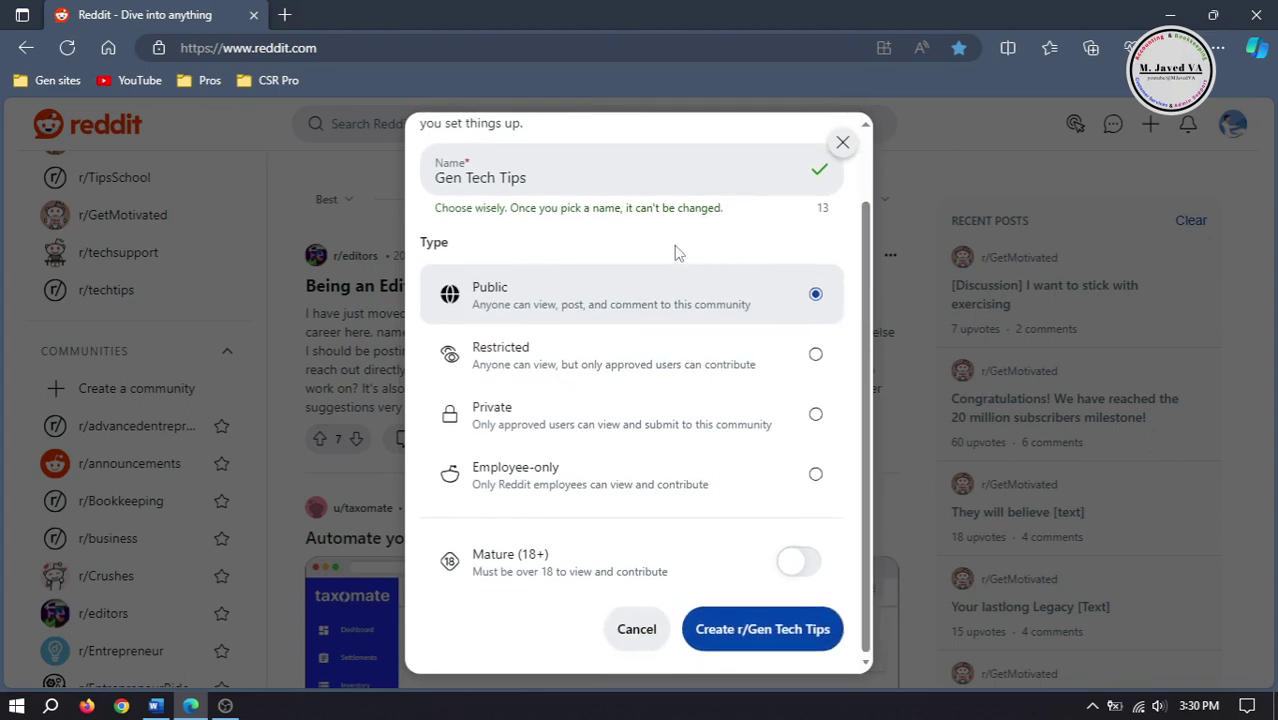
pyautogui.click(798, 566)
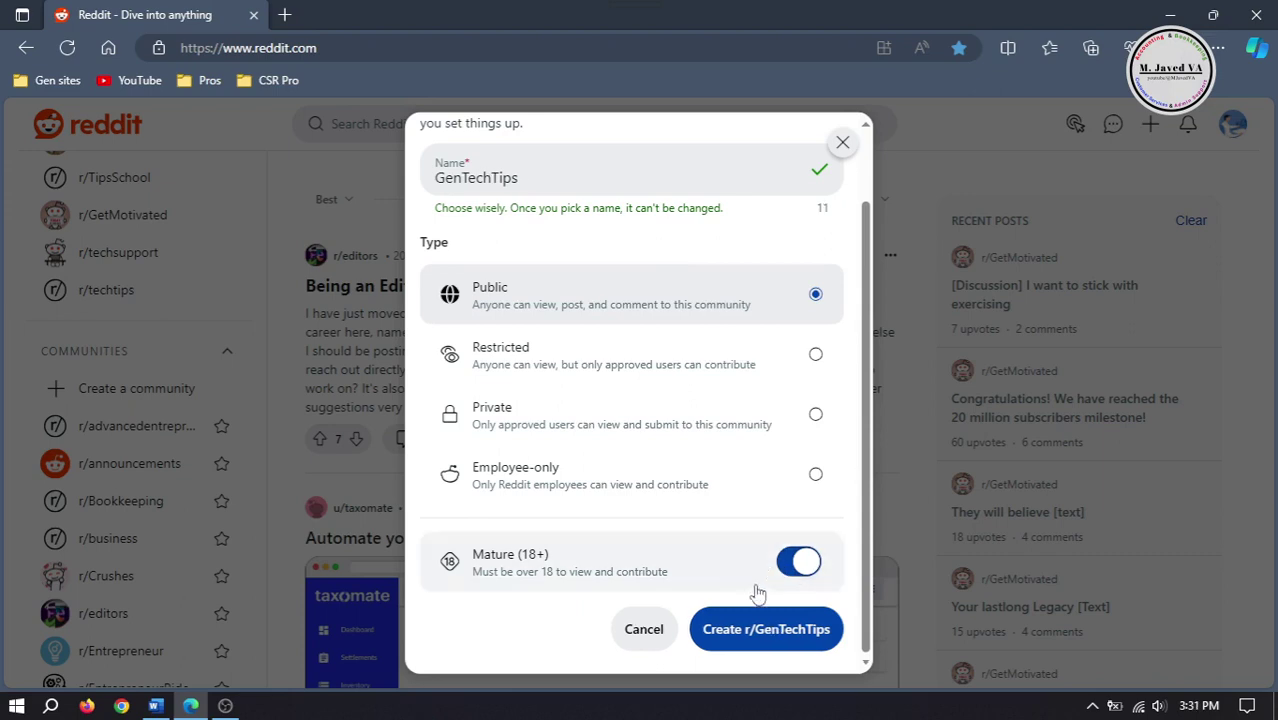
pyautogui.click(750, 636)
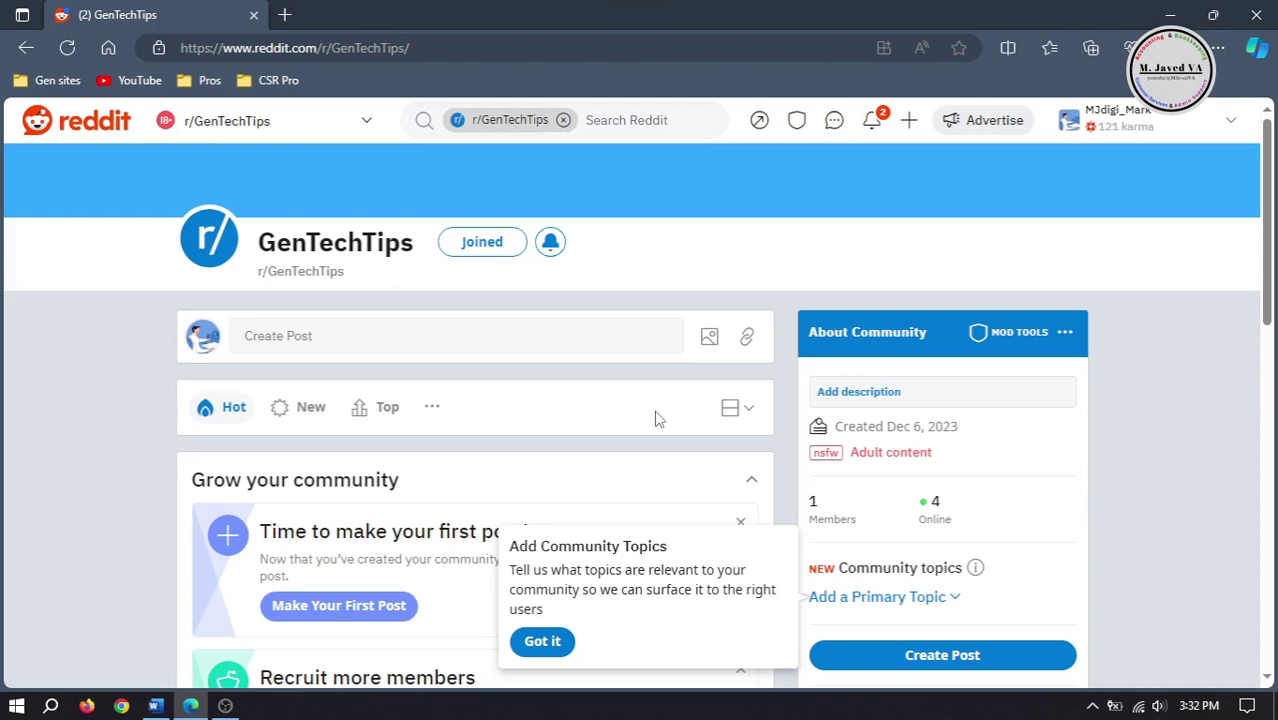
# Step: Open the community description for editing, switch to Word and copy the "Here you will see posts about tips and tricks" paragraph
pyautogui.moveTo(1266, 220); pyautogui.dragTo(1245, 205)
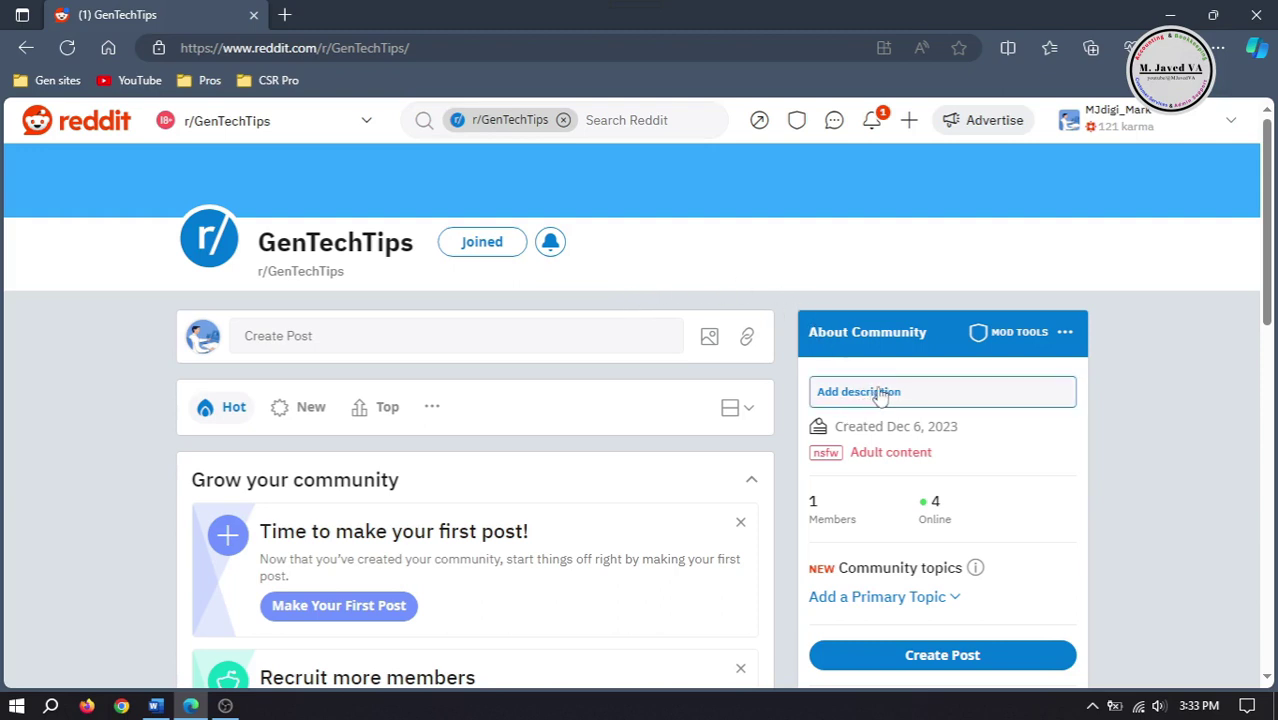
pyautogui.click(925, 396)
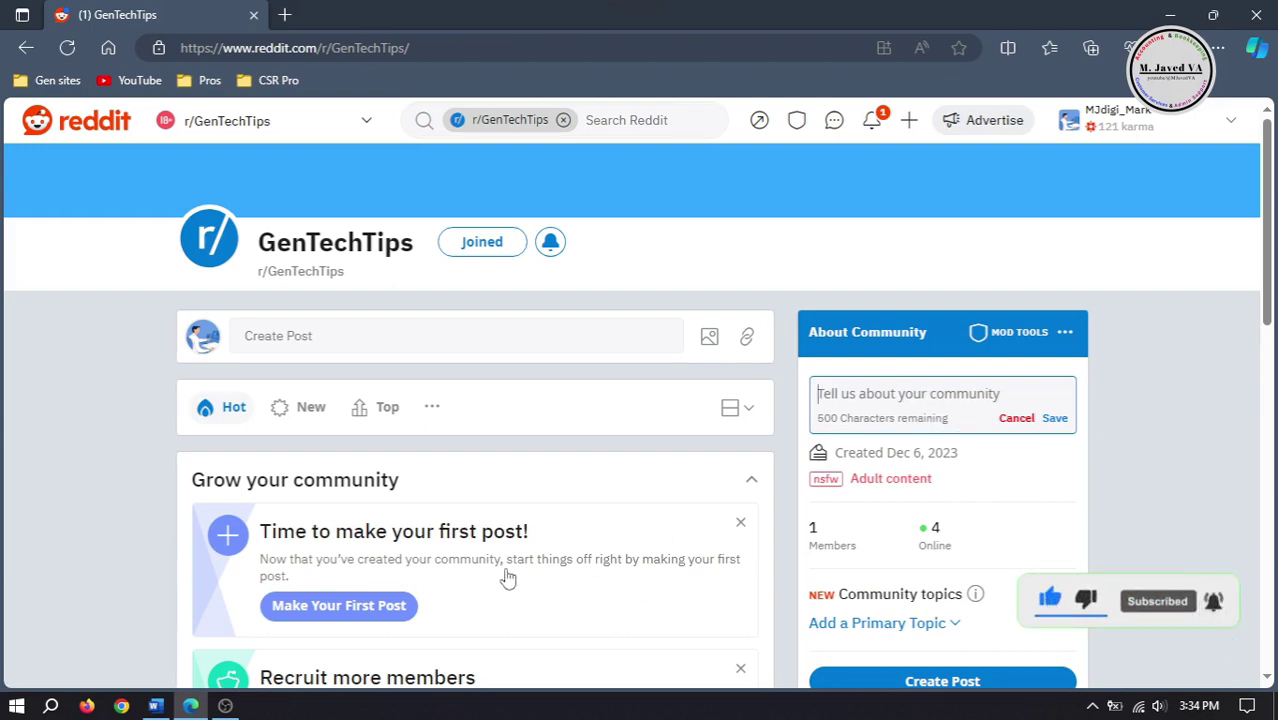
pyautogui.click(155, 706)
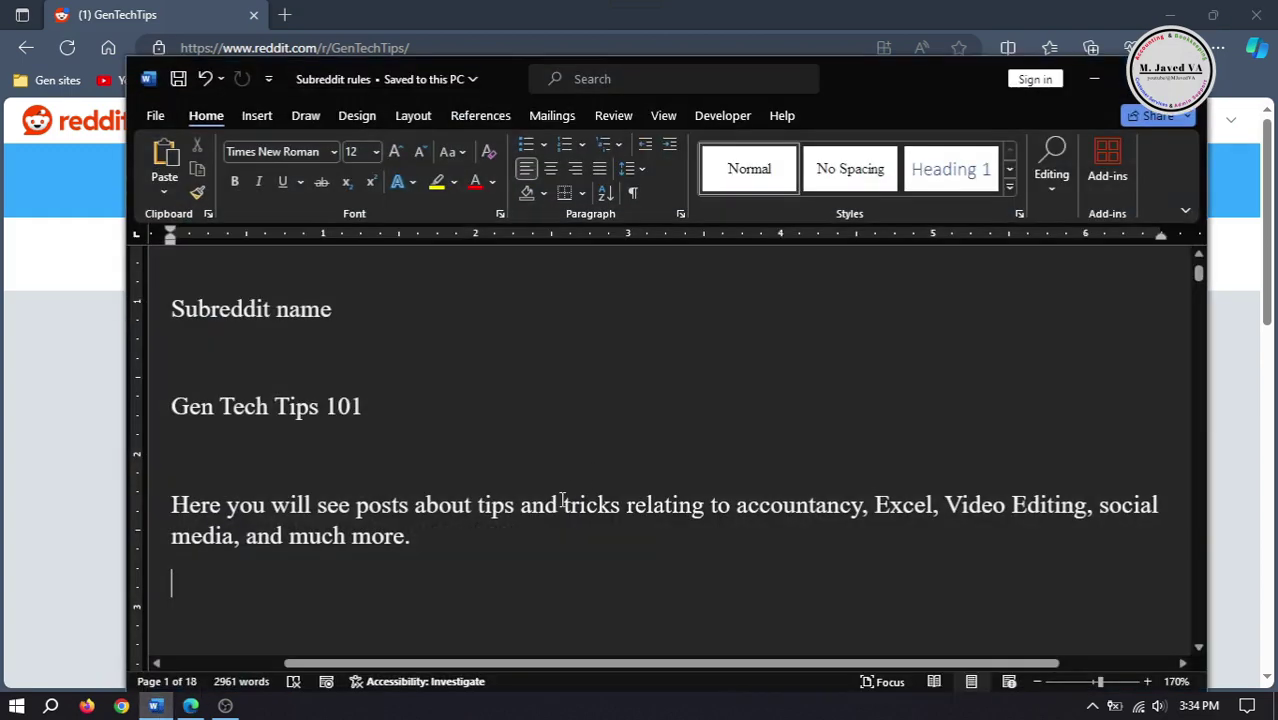
pyautogui.moveTo(431, 535); pyautogui.dragTo(169, 487)
pyautogui.hotkey('ctrl', 'c')
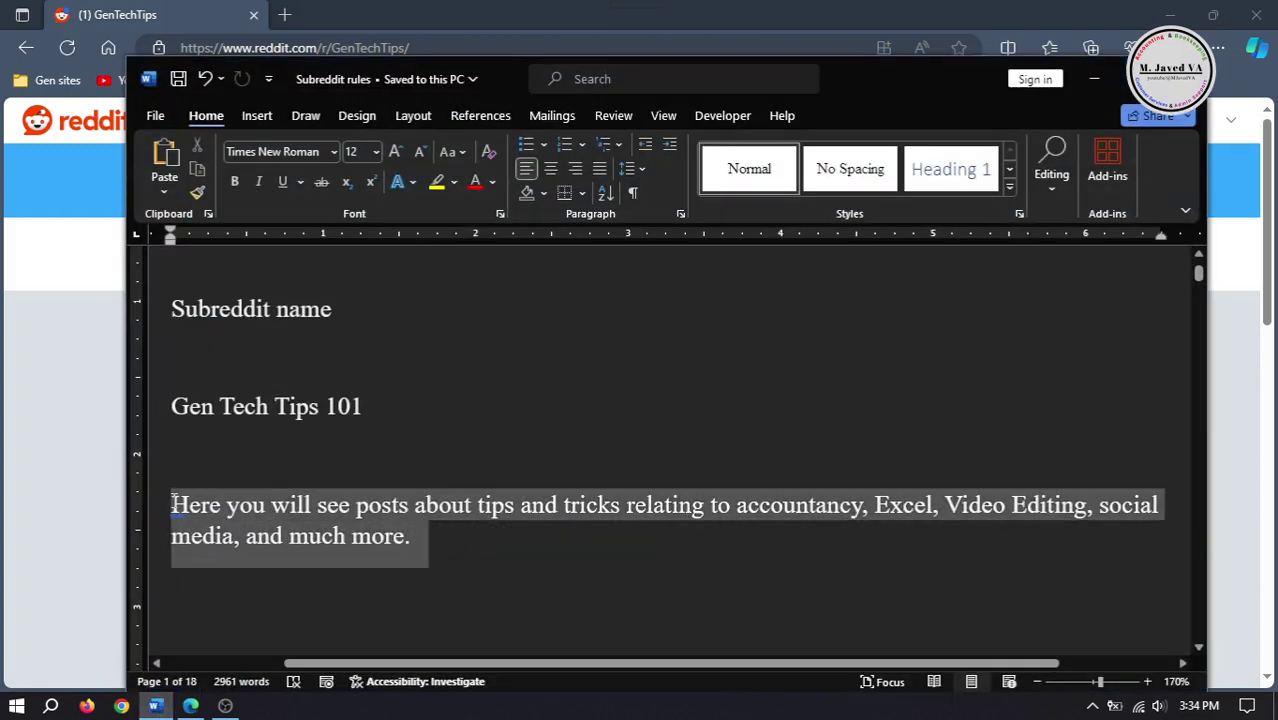
# Step: Switch back to the browser, paste the copied paragraph as the community description and save it
pyautogui.hotkey('alt', 'Tab')
pyautogui.click(899, 391)
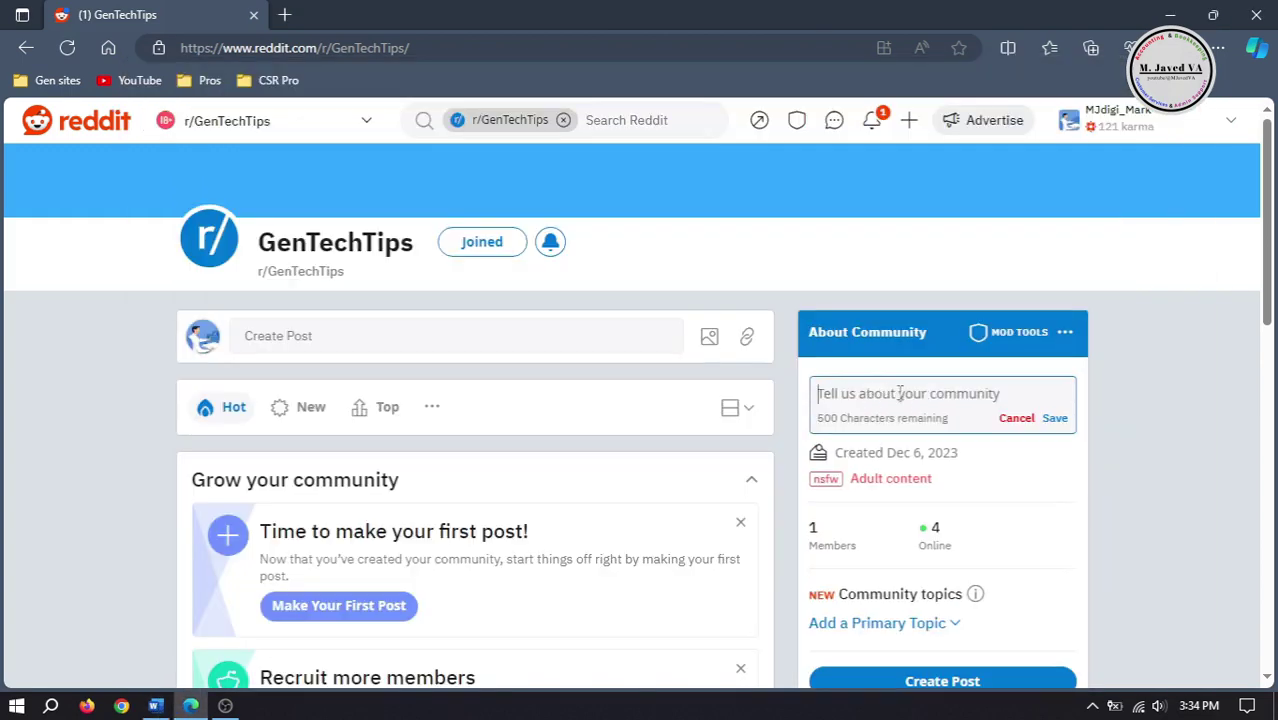
pyautogui.hotkey('ctrl', 'v')
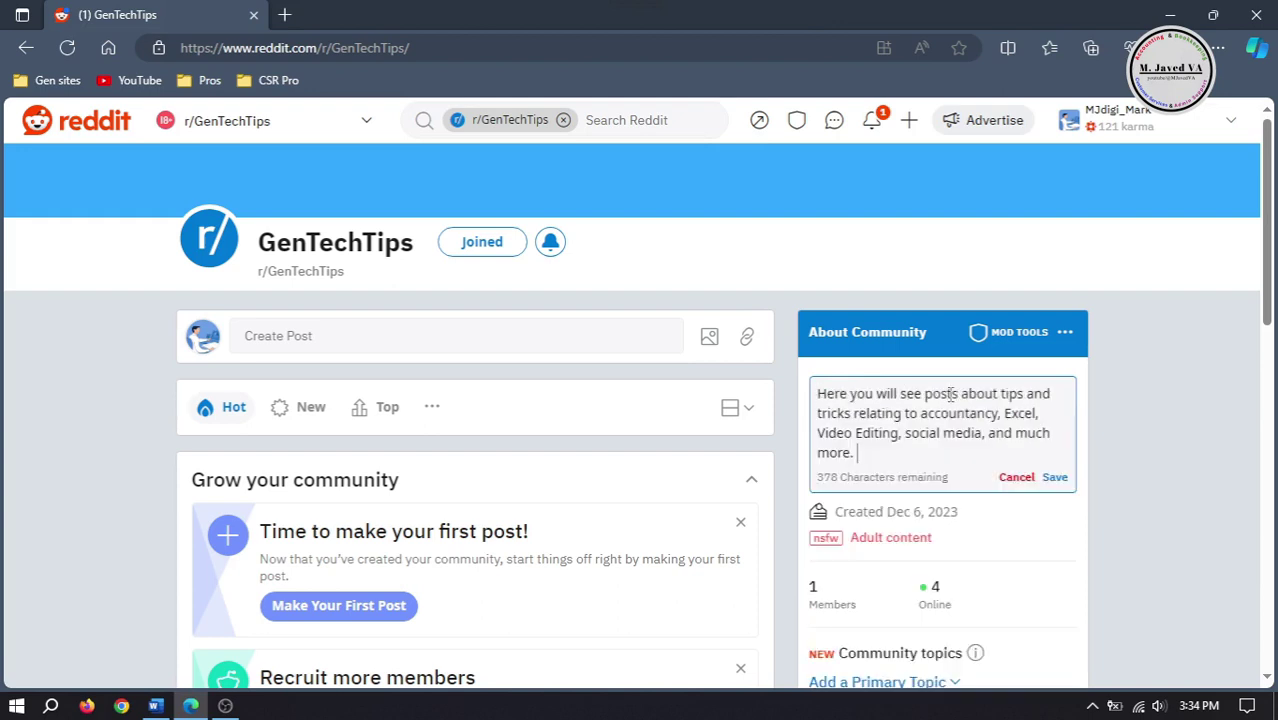
pyautogui.click(1057, 479)
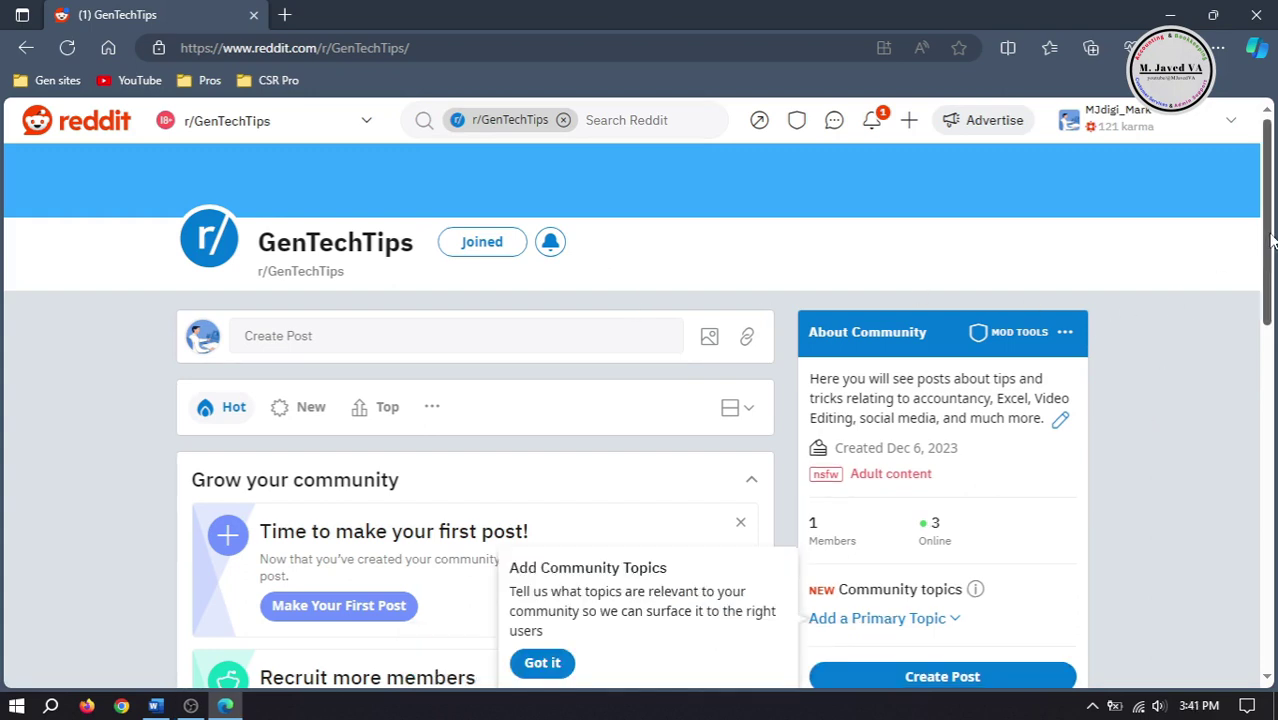
# Step: Set the community's primary topic to Business, Economics, and Finance
pyautogui.scroll(-2, 1263, 318)
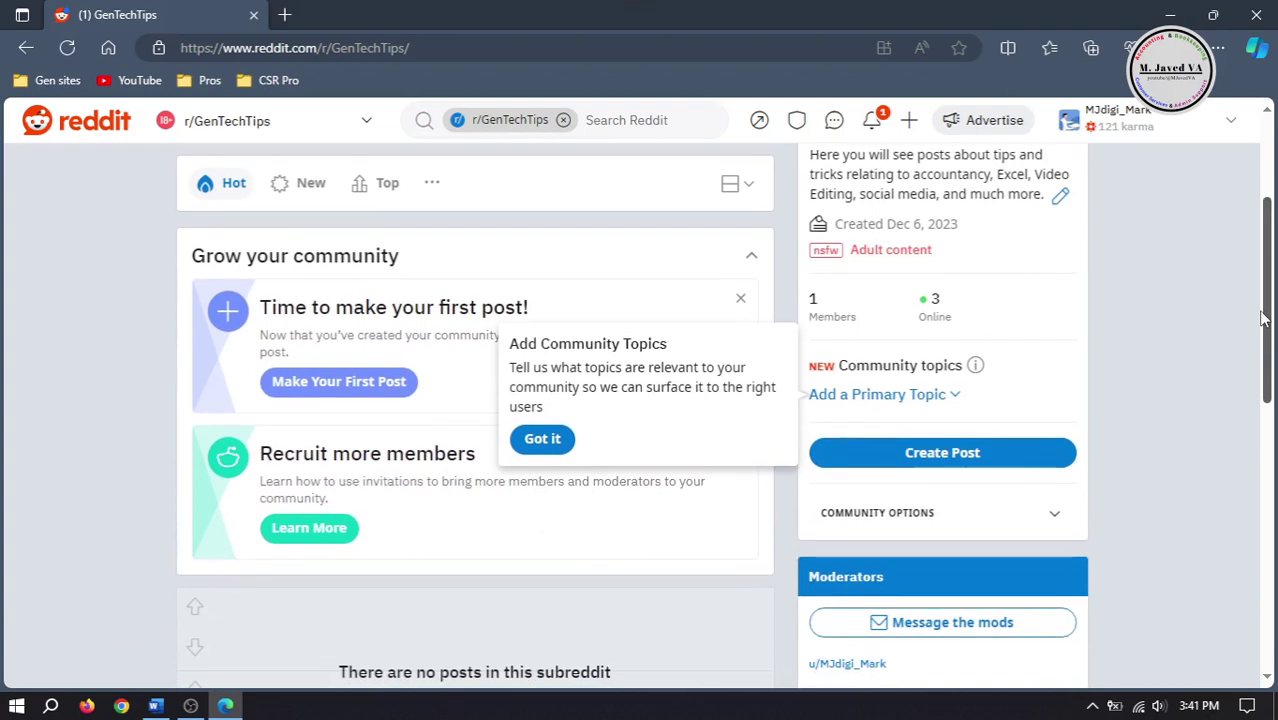
pyautogui.click(875, 400)
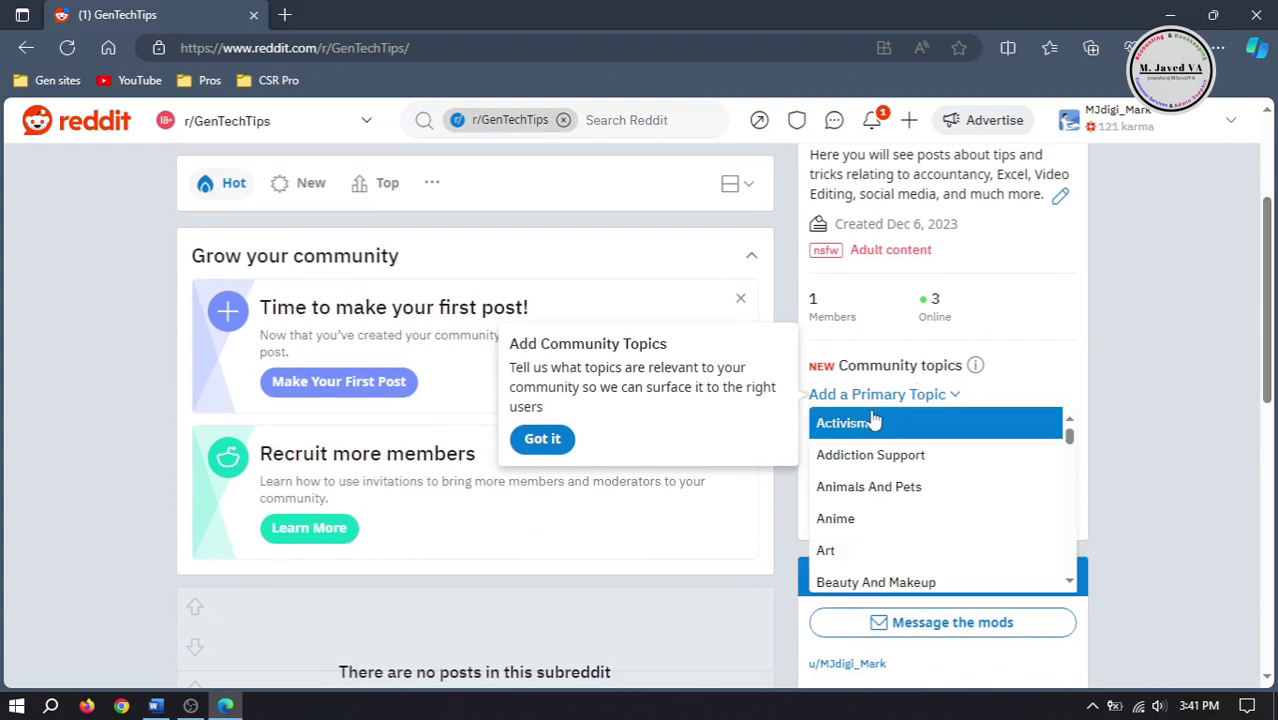
pyautogui.moveTo(1071, 440); pyautogui.dragTo(1071, 452)
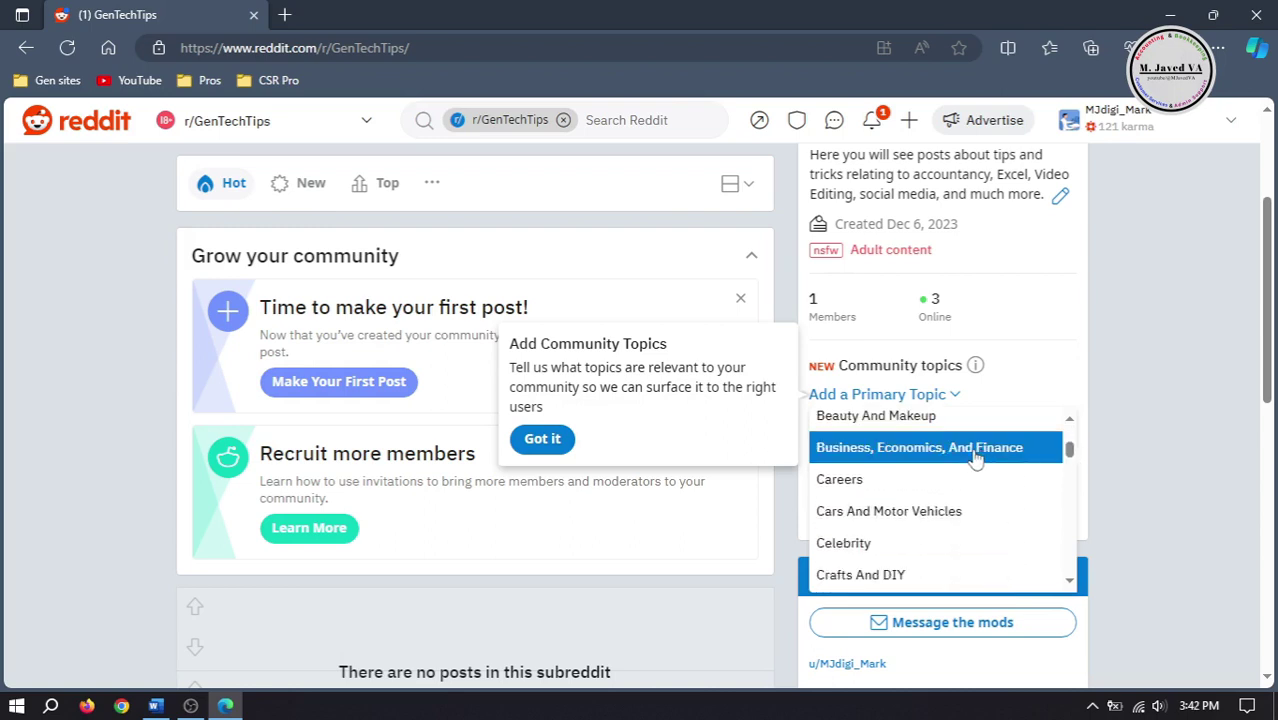
pyautogui.click(958, 452)
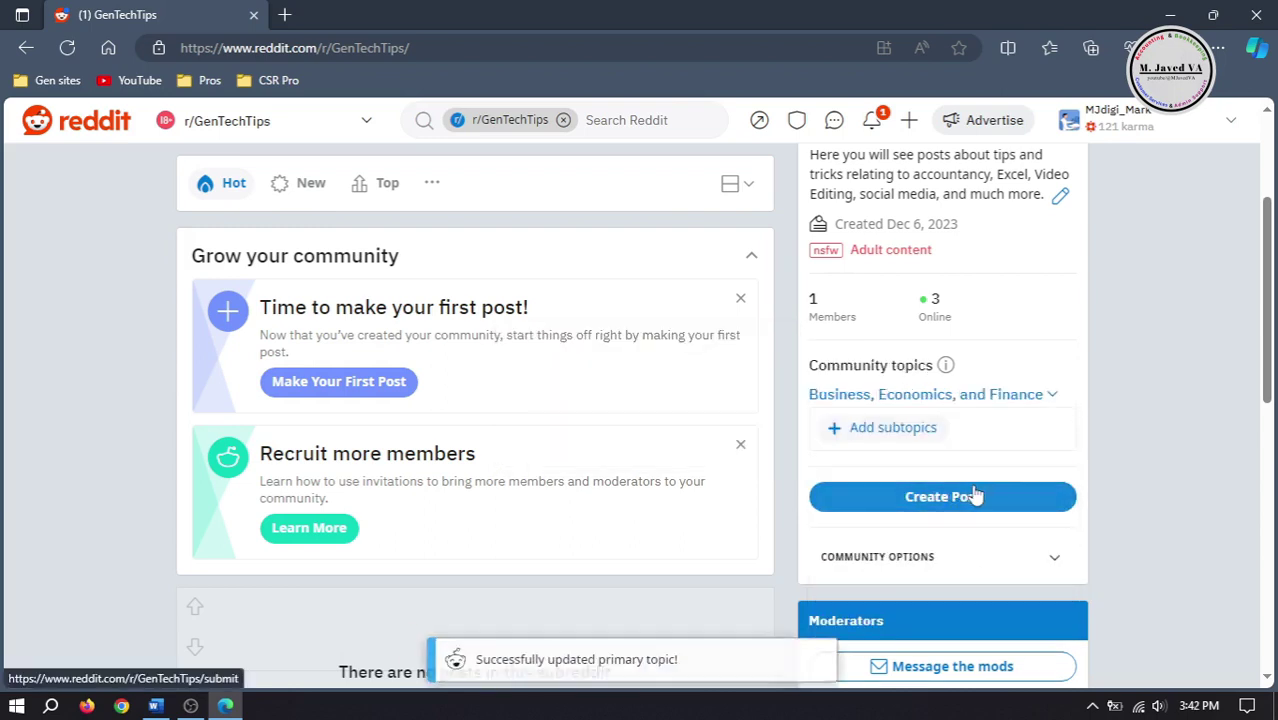
# Step: Add the subtopics Video Editing, MS Office, Excel and How to to the community topics and save them
pyautogui.click(906, 437)
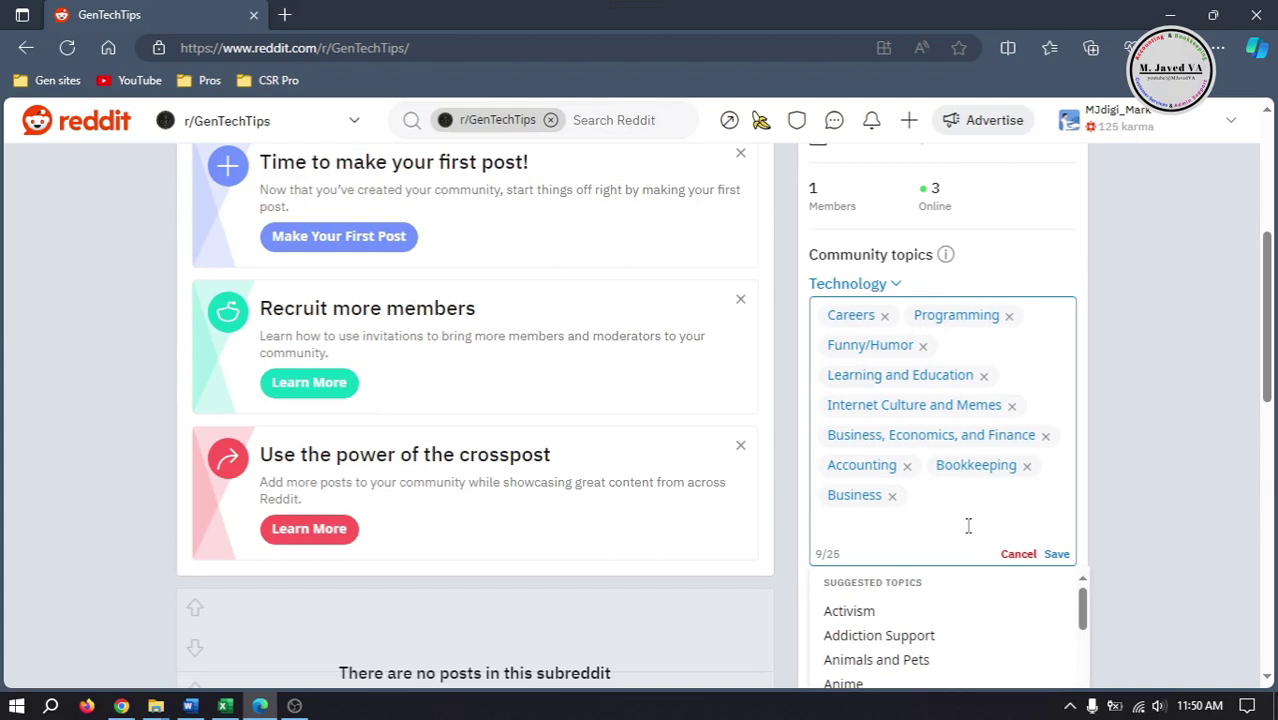
pyautogui.write('Video E')
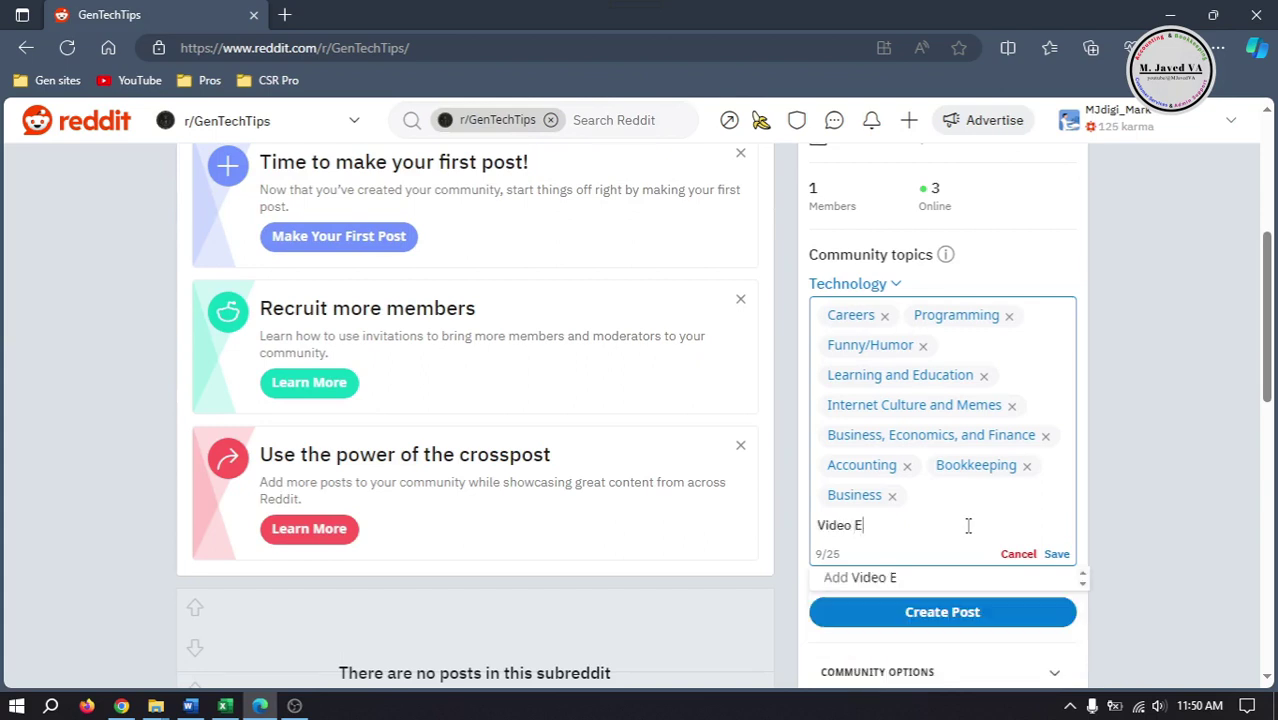
pyautogui.write('diting')
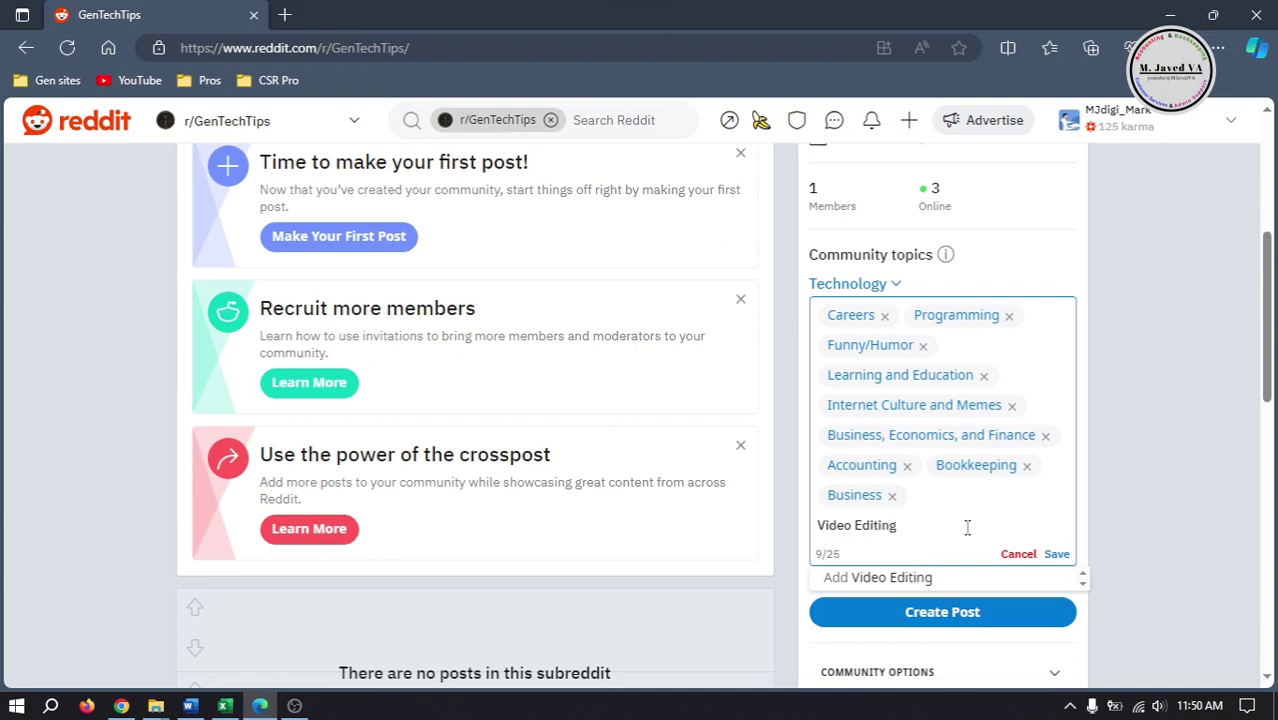
pyautogui.press('Return')
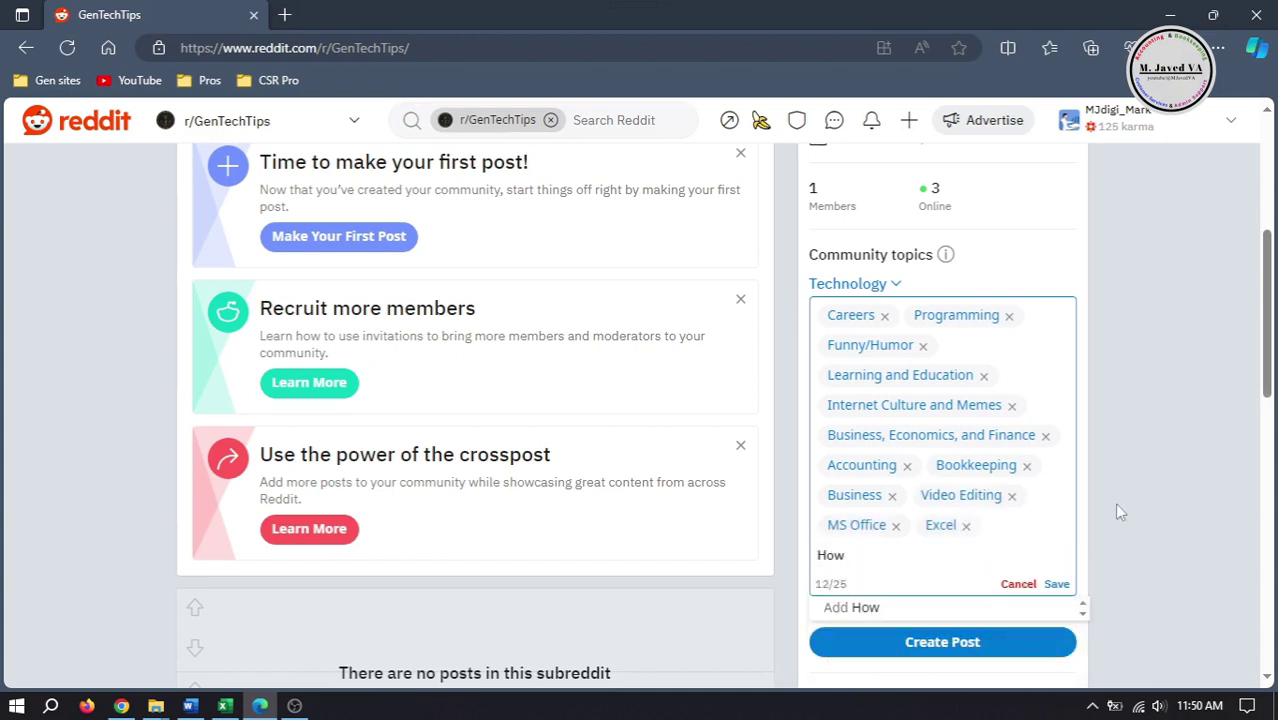
pyautogui.write('to')
pyautogui.press('Return')
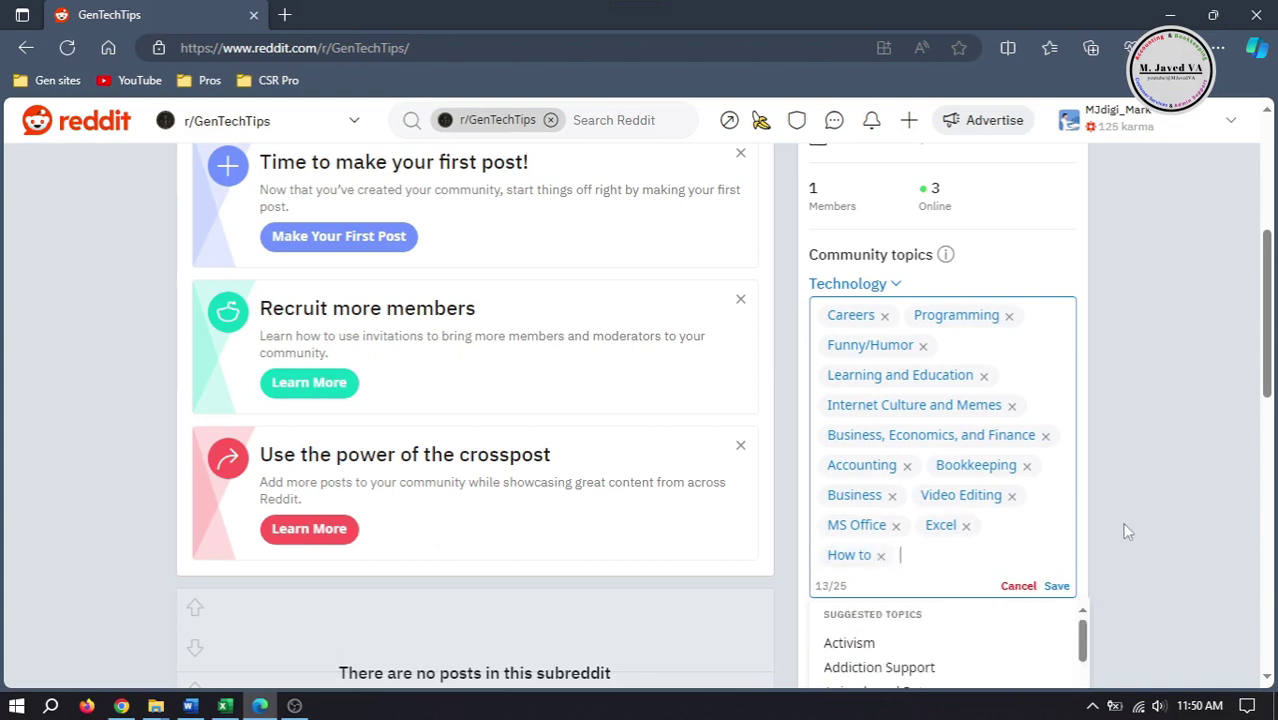
pyautogui.click(1057, 587)
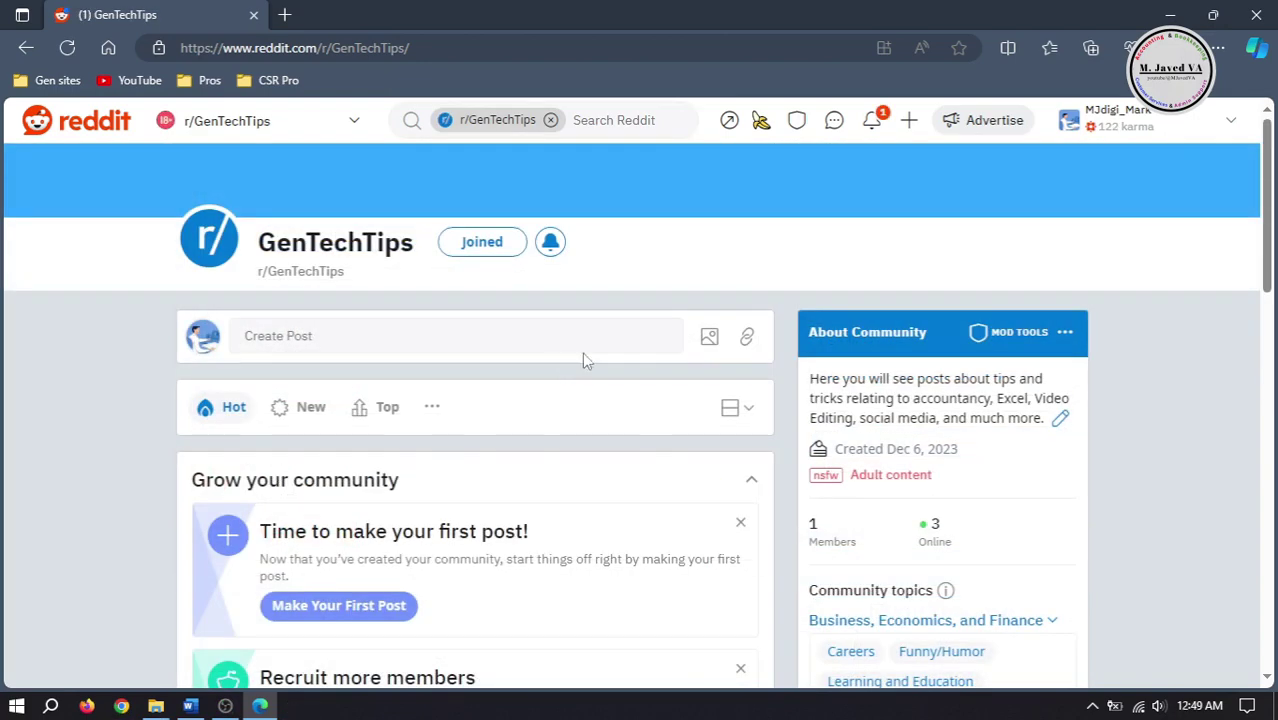
# Step: Open the Community Appearance settings in the community's moderator tools
pyautogui.click(1005, 340)
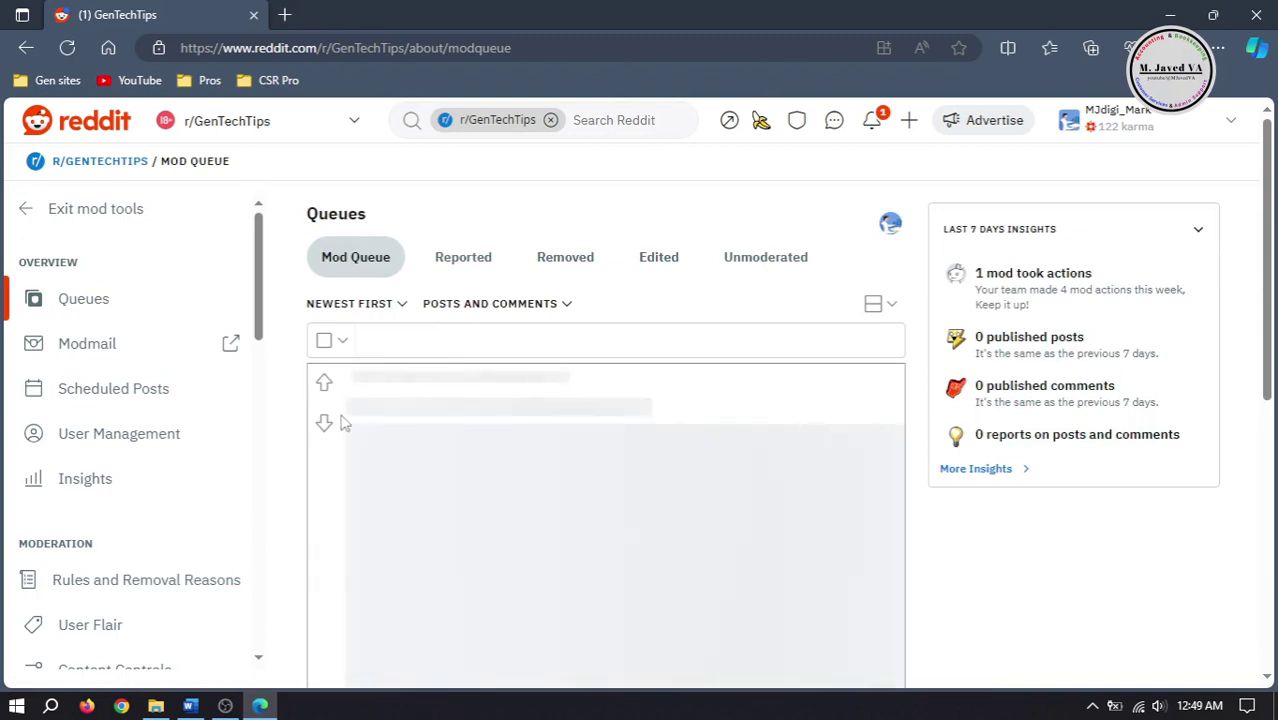
pyautogui.scroll(-6, 248, 428)
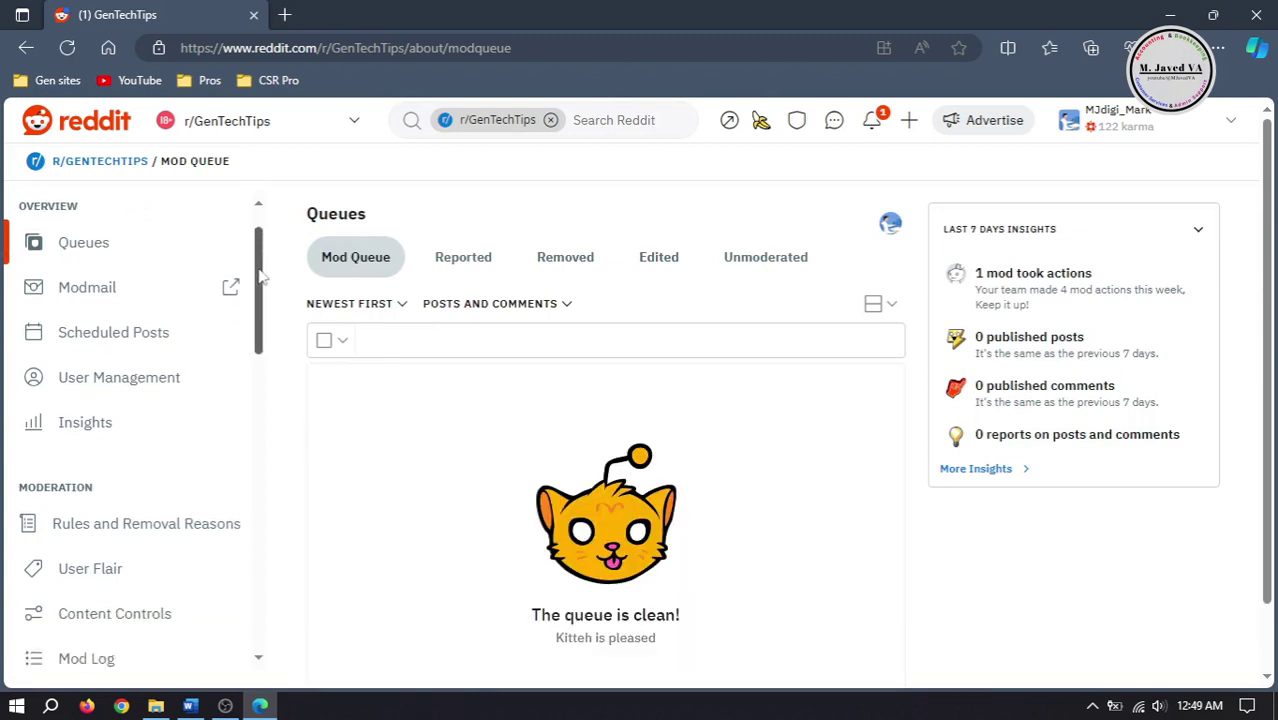
pyautogui.scroll(-3, 248, 428)
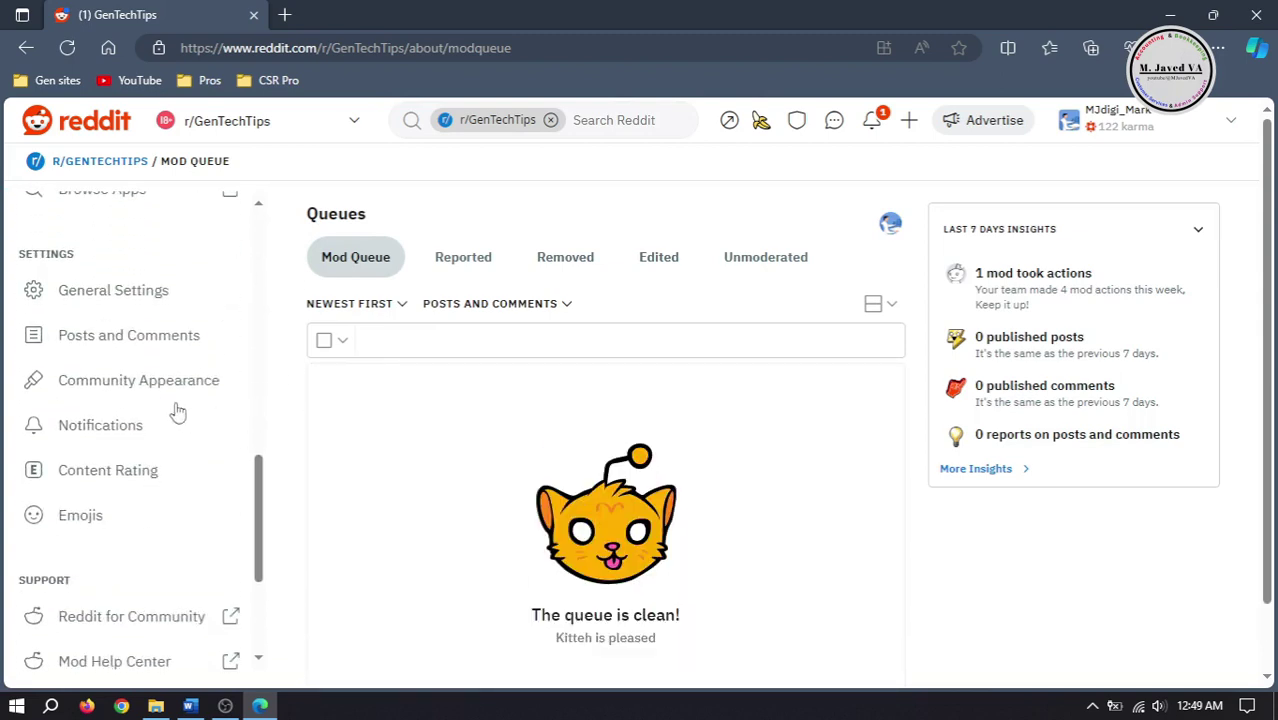
pyautogui.click(116, 390)
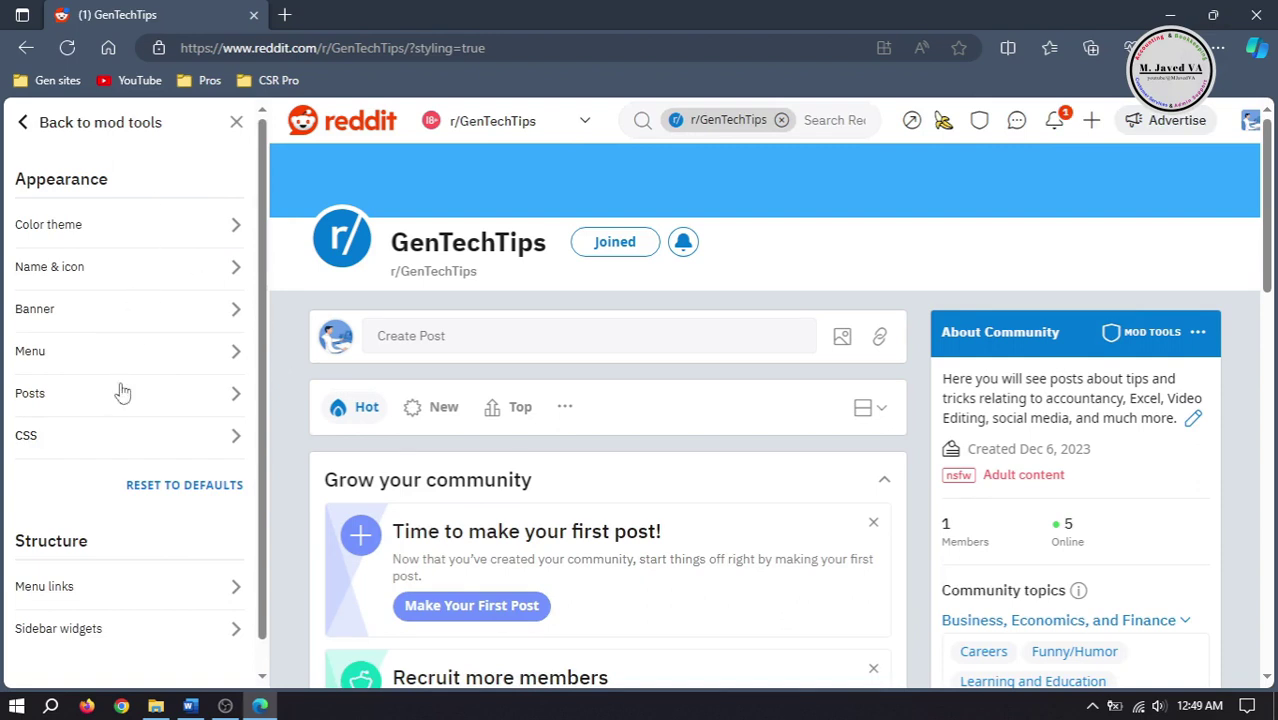
# Step: Examine the base and highlight color choices in the color theme settings, then return to the appearance options
pyautogui.click(138, 230)
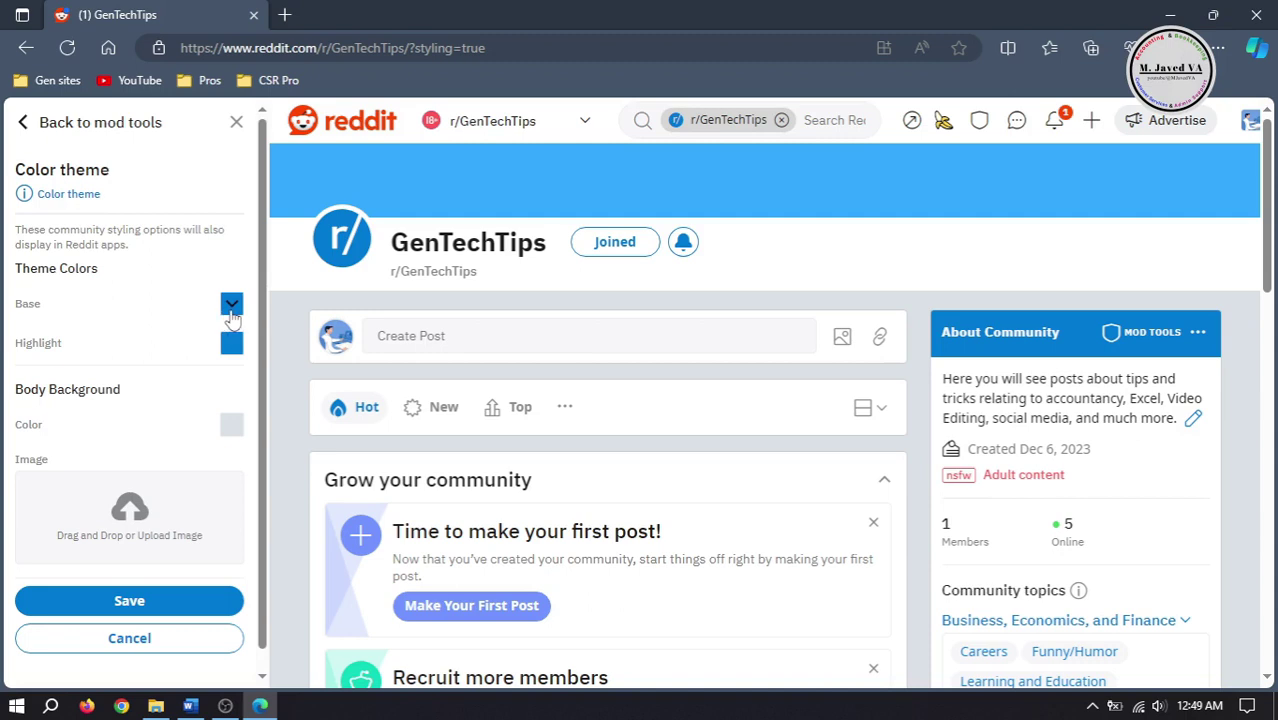
pyautogui.click(231, 308)
pyautogui.click(231, 308)
pyautogui.click(231, 345)
pyautogui.click(231, 345)
pyautogui.scroll(-1, 256, 385)
pyautogui.scroll(1, 262, 355)
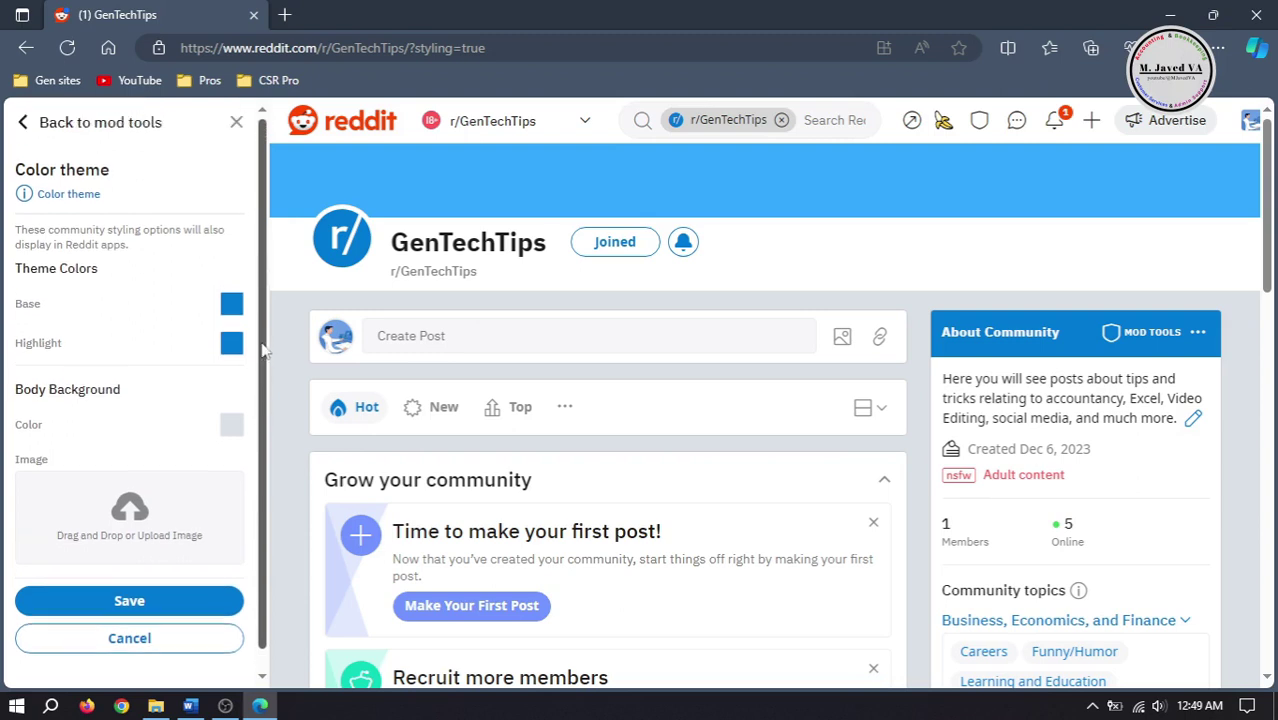
pyautogui.click(25, 126)
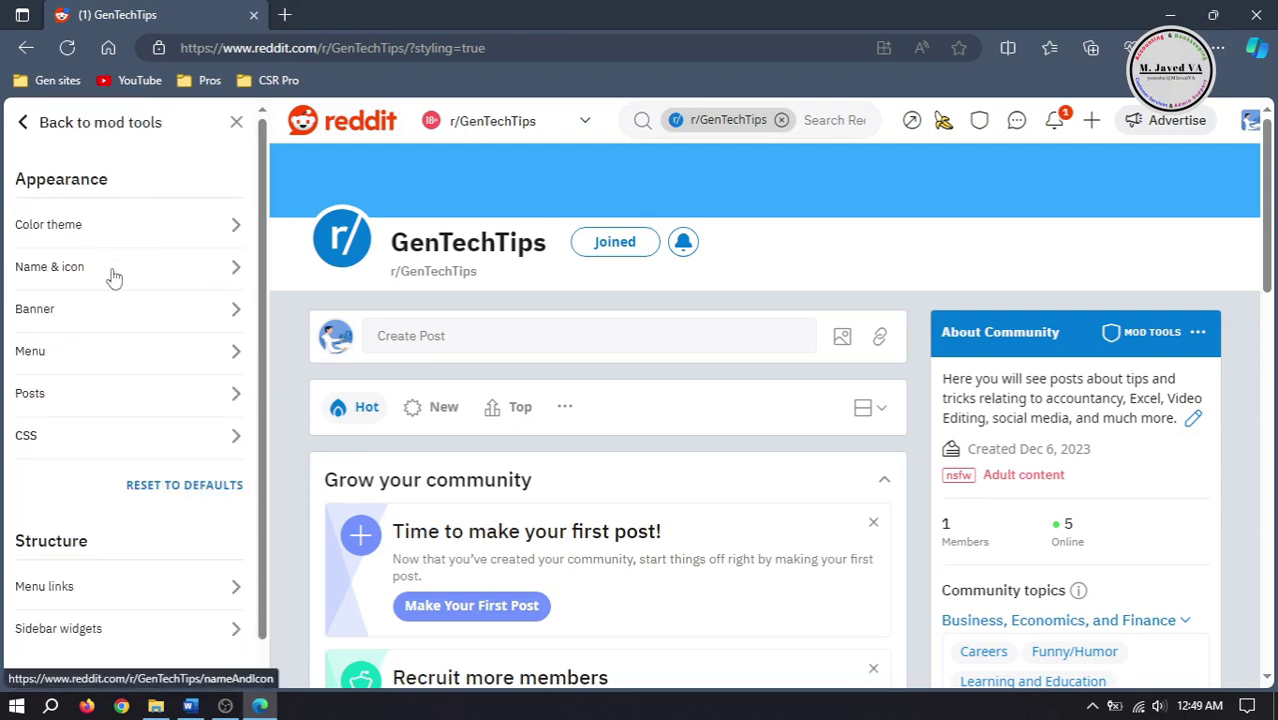
# Step: Upload the image GTT Logo MJdigi Mark from the Desktop as the community icon and save it
pyautogui.click(151, 277)
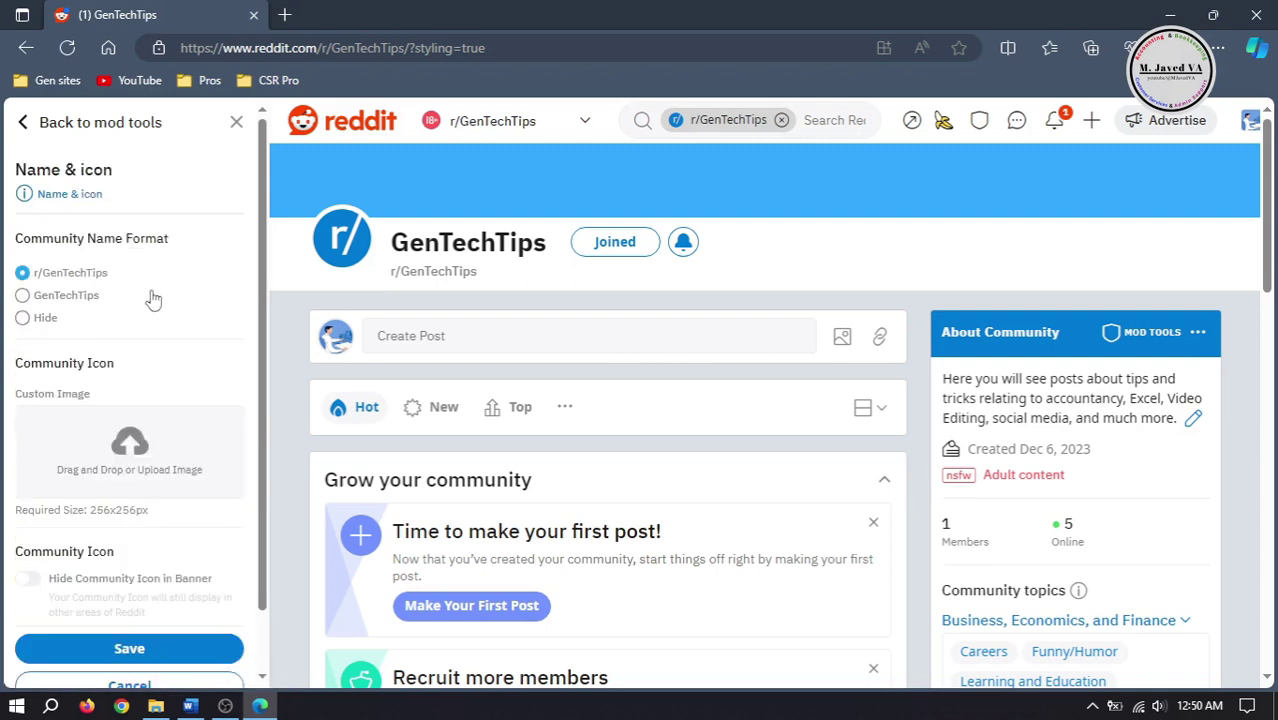
pyautogui.click(126, 450)
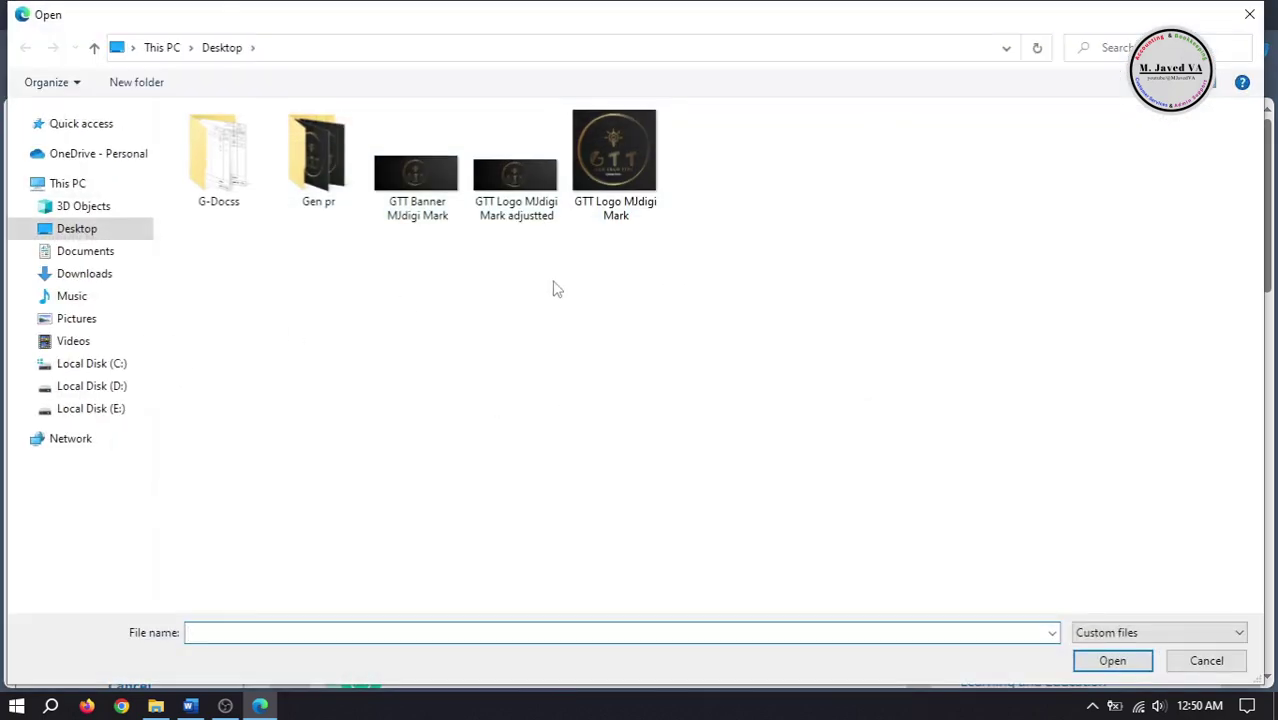
pyautogui.click(614, 155)
pyautogui.click(1112, 660)
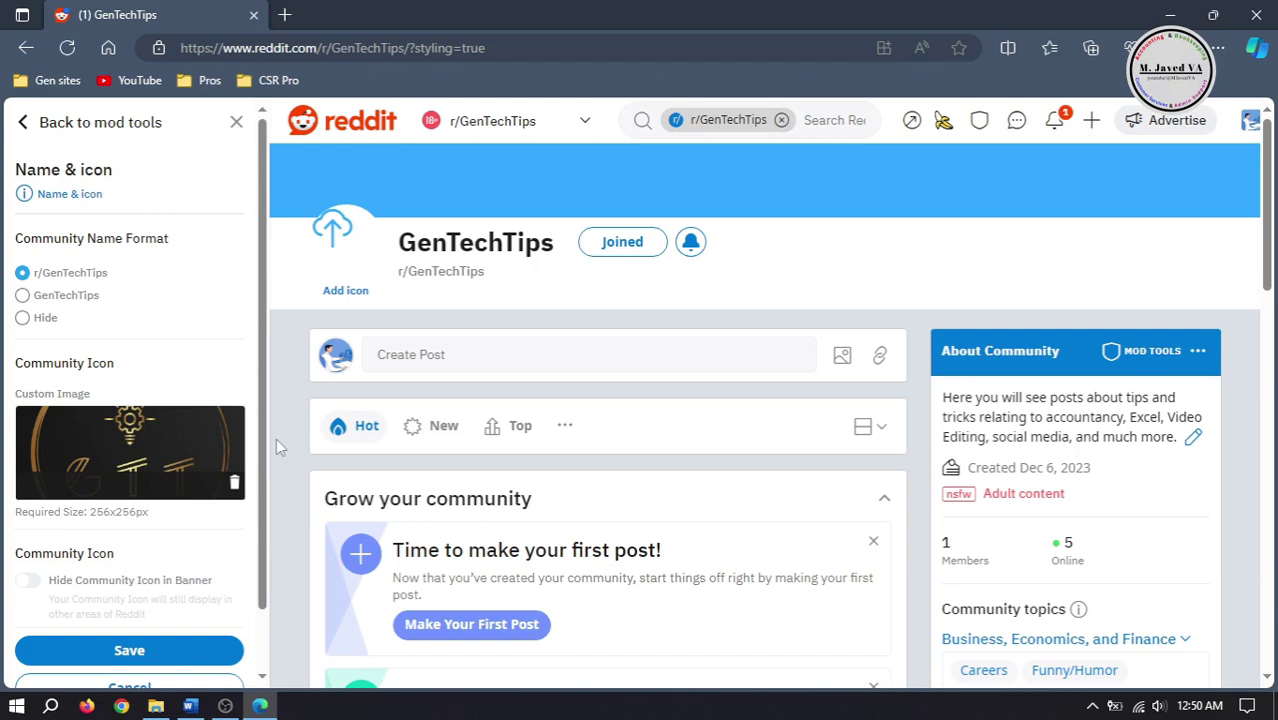
pyautogui.click(205, 648)
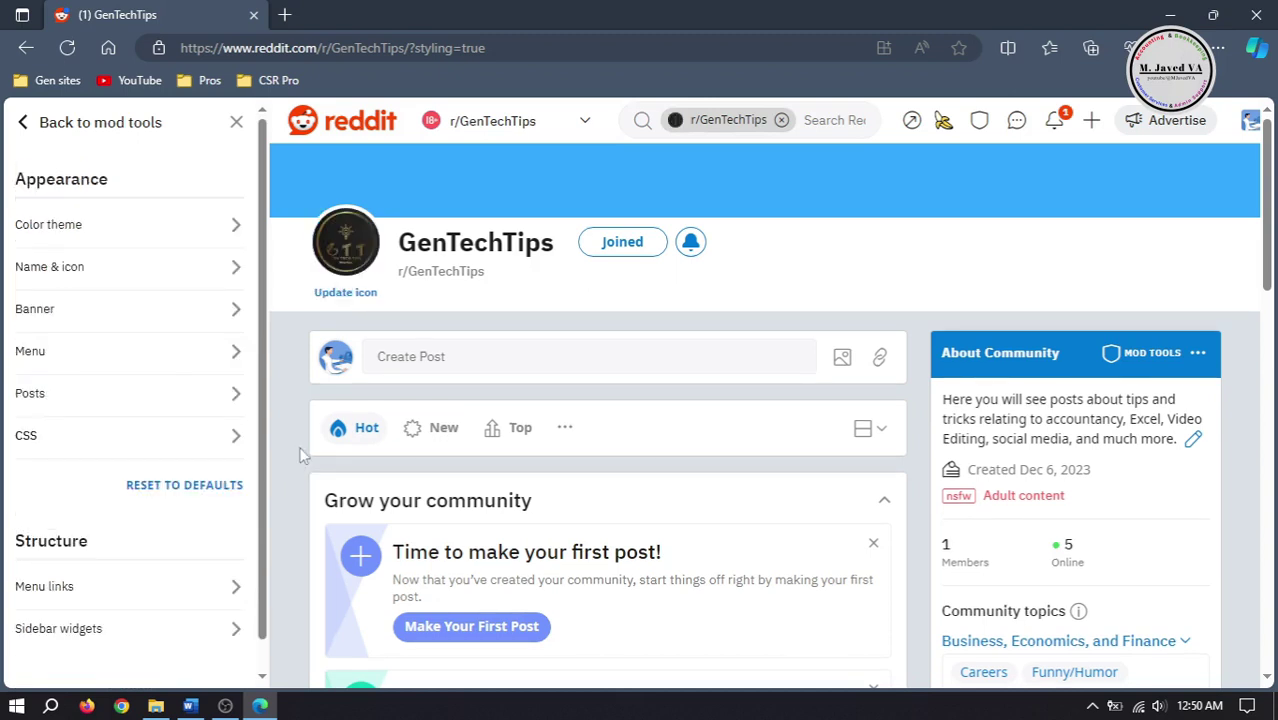
# Step: Upload the image GTT Banner MJdigi Mark from the Desktop as the banner's background image and save the banner settings
pyautogui.click(172, 316)
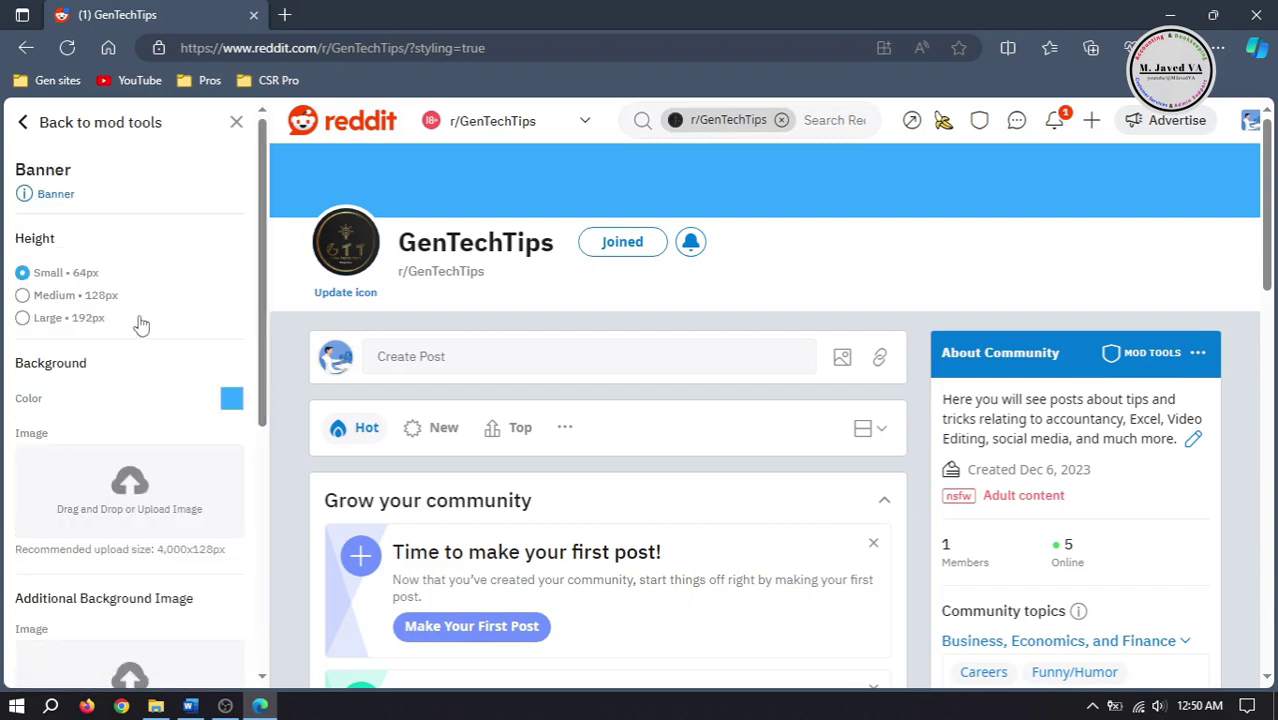
pyautogui.scroll(-2, 200, 400)
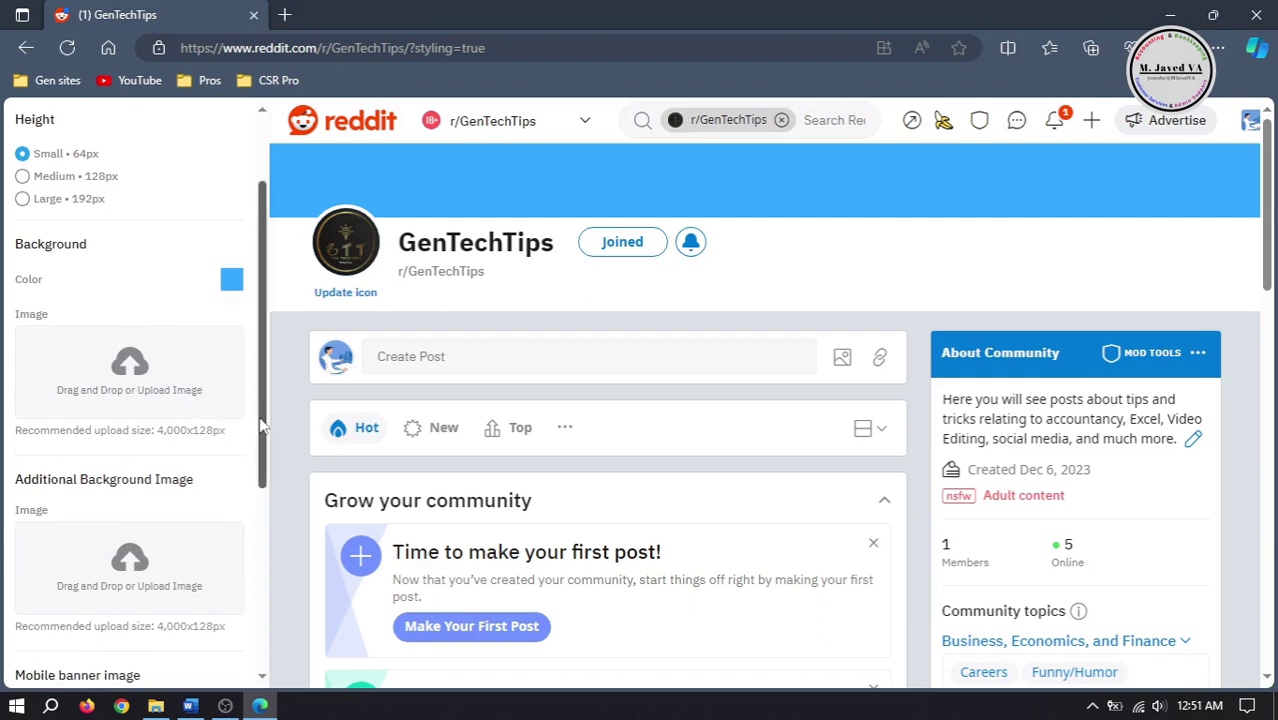
pyautogui.moveTo(265, 432); pyautogui.dragTo(265, 537)
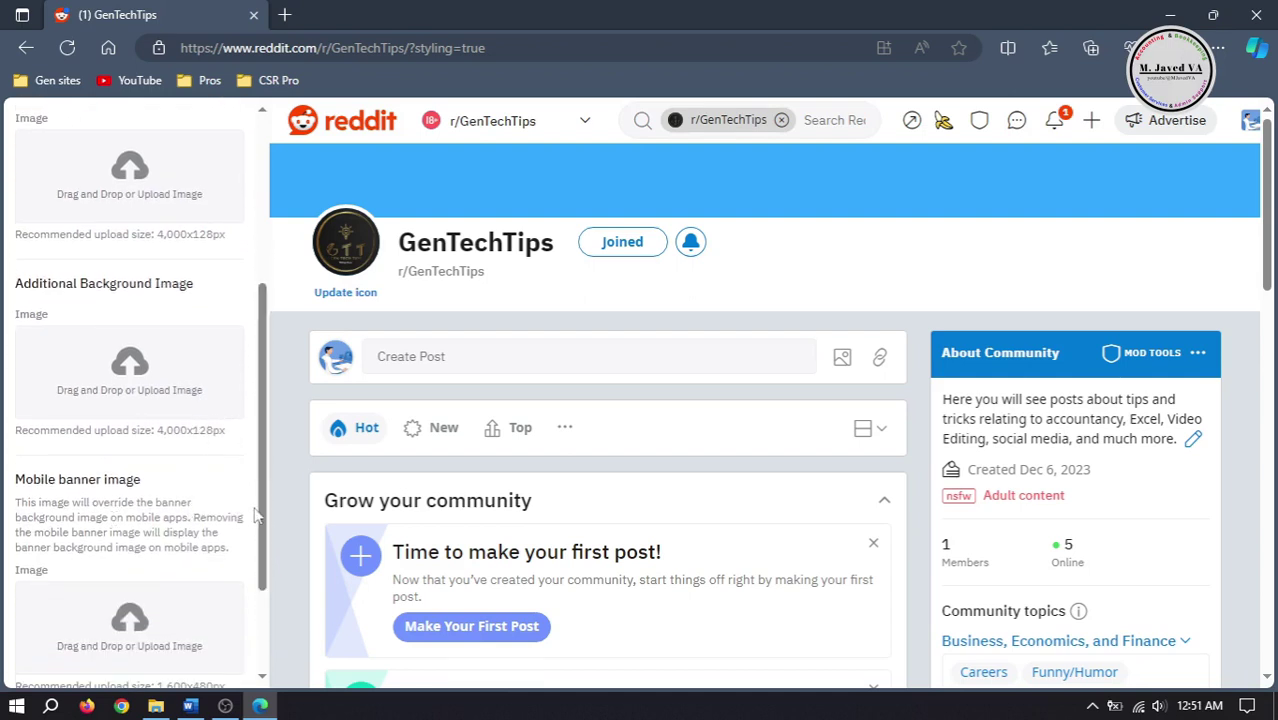
pyautogui.scroll(-2, 256, 512)
pyautogui.scroll(1, 263, 503)
pyautogui.scroll(3, 263, 503)
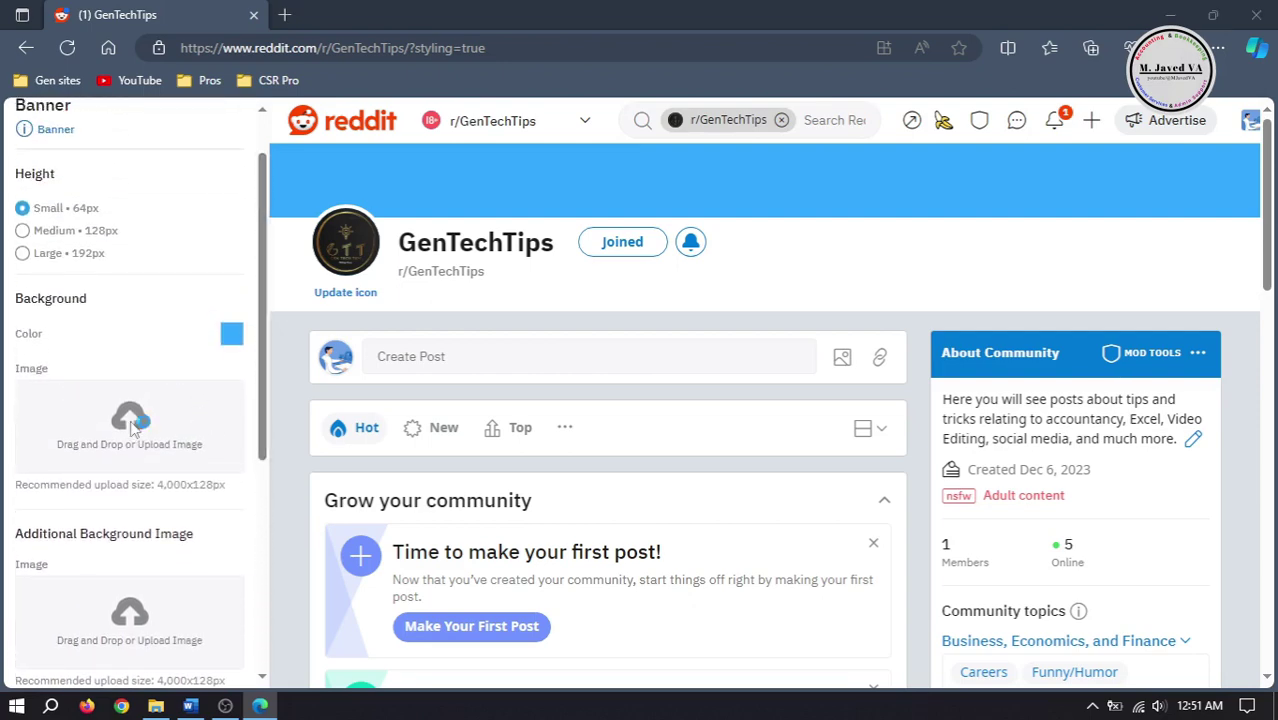
pyautogui.click(131, 425)
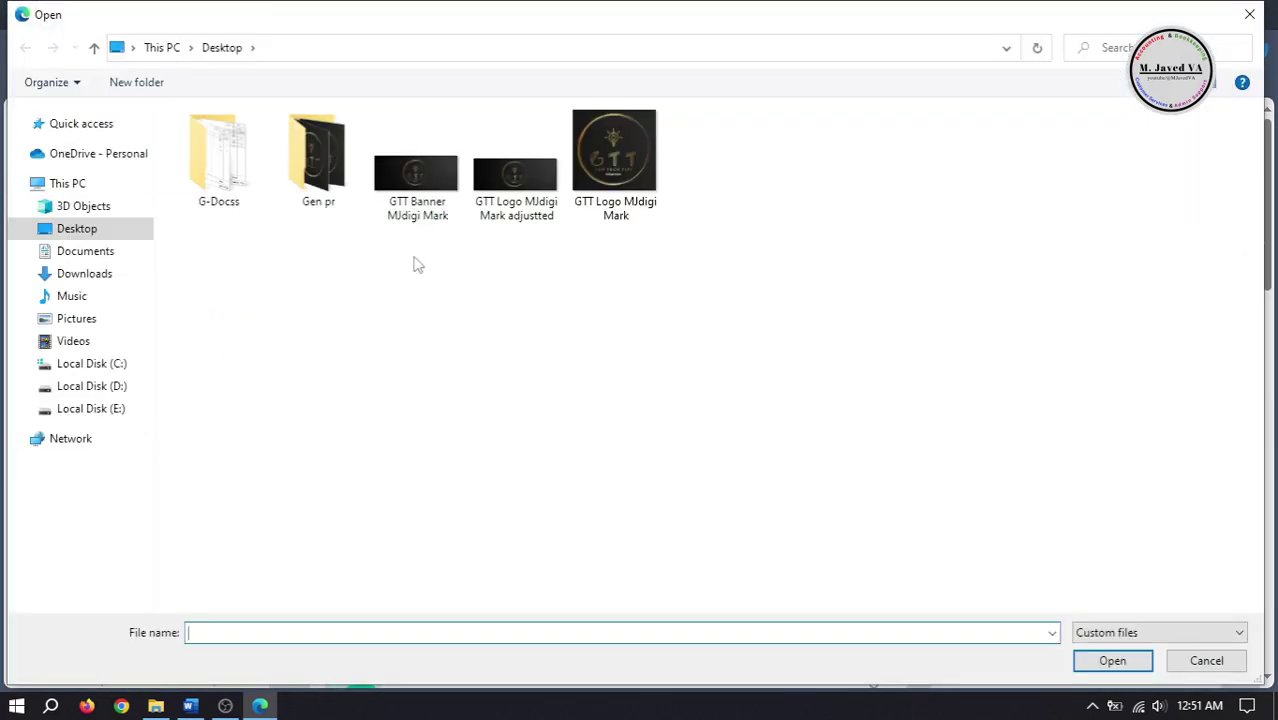
pyautogui.click(410, 215)
pyautogui.click(1112, 660)
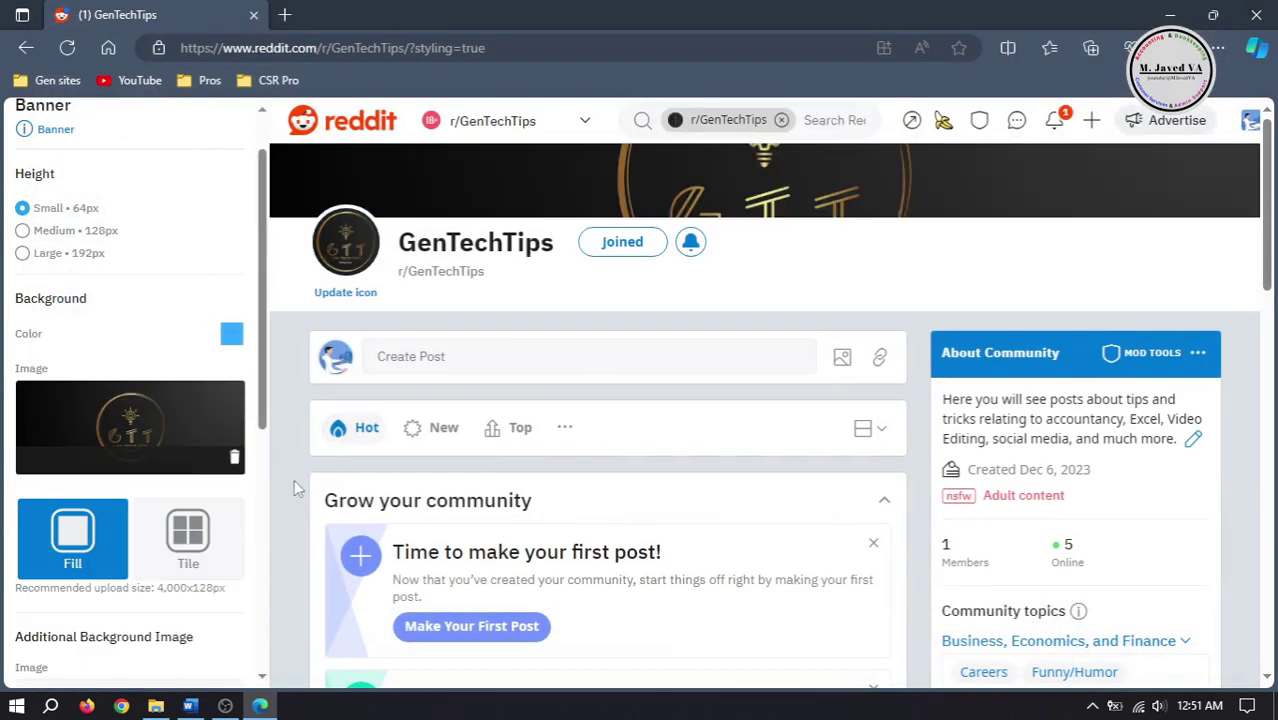
pyautogui.scroll(-6, 150, 480)
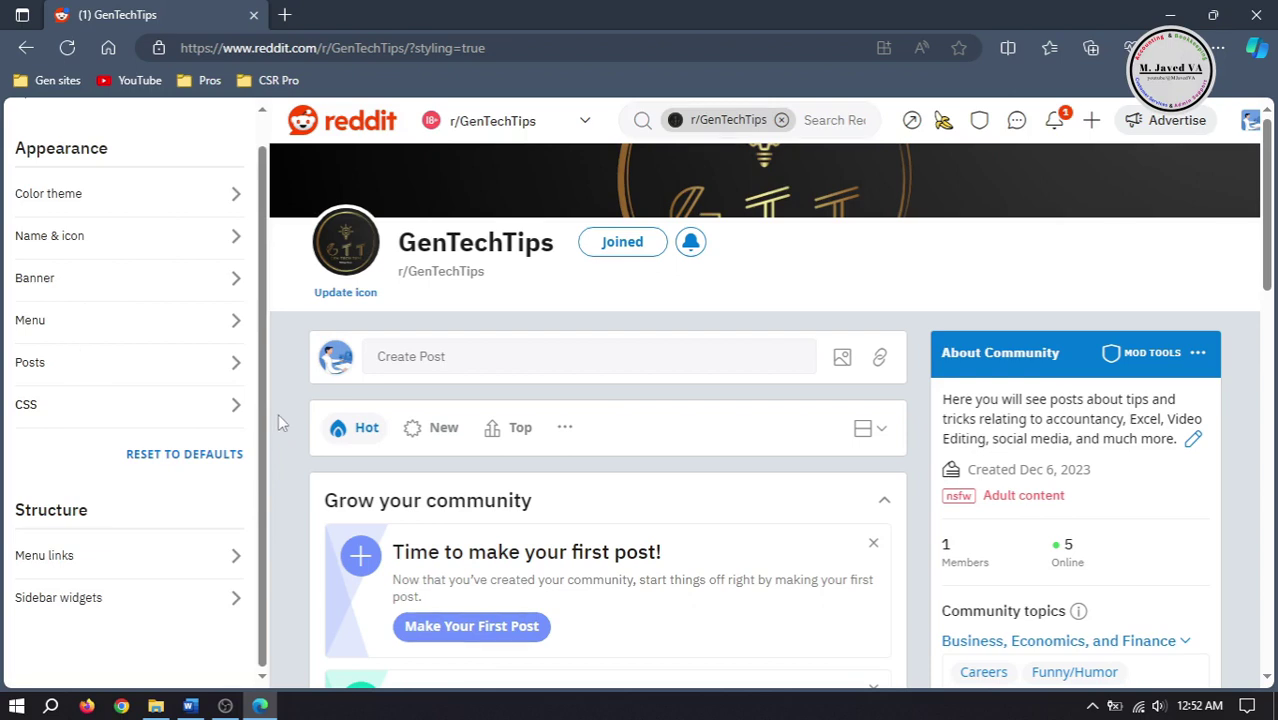
# Step: Check the main menu background color choices in the menu appearance settings and save the menu settings
pyautogui.click(92, 321)
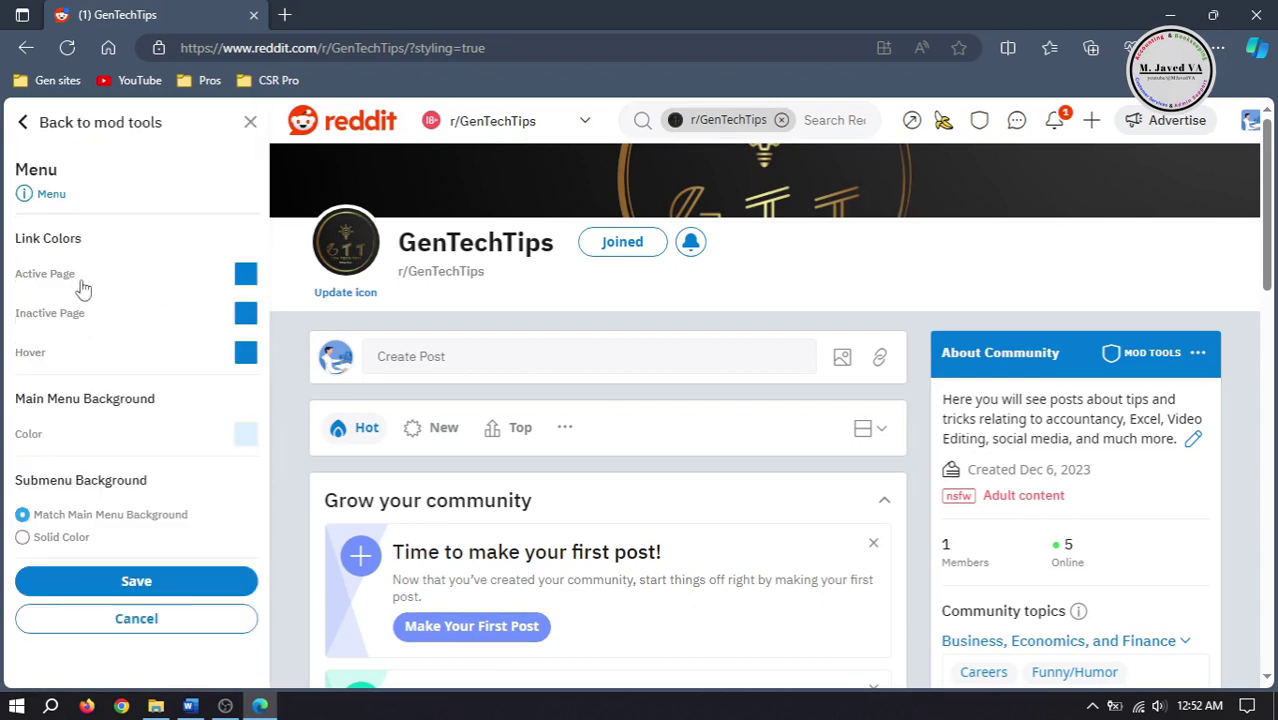
pyautogui.scroll(-2, 106, 285)
pyautogui.click(244, 435)
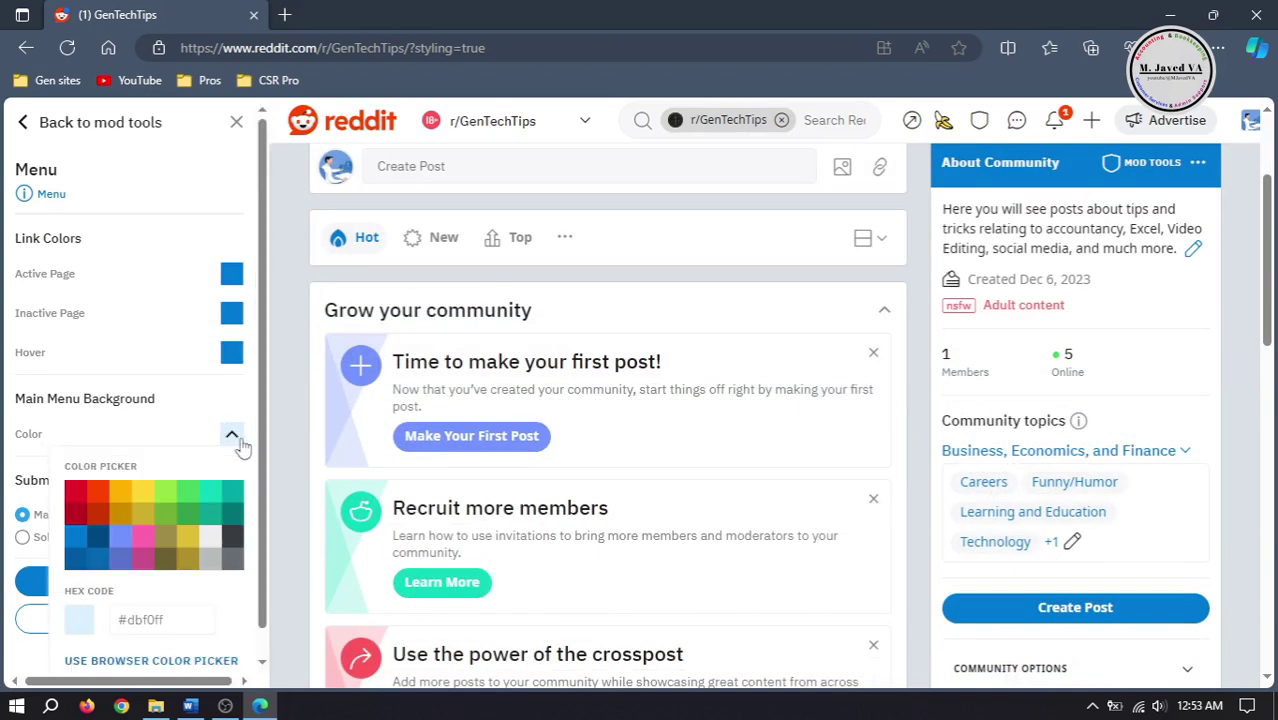
pyautogui.scroll(-1, 238, 448)
pyautogui.scroll(1, 236, 449)
pyautogui.click(233, 440)
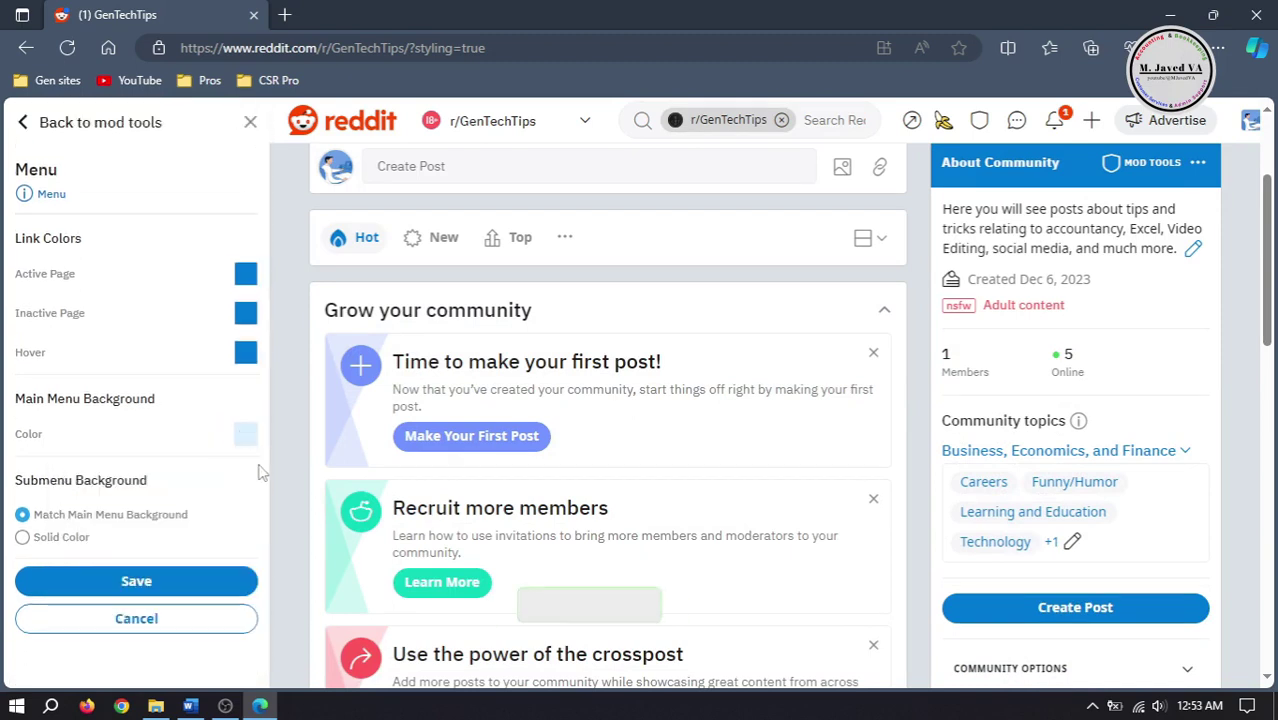
pyautogui.click(196, 586)
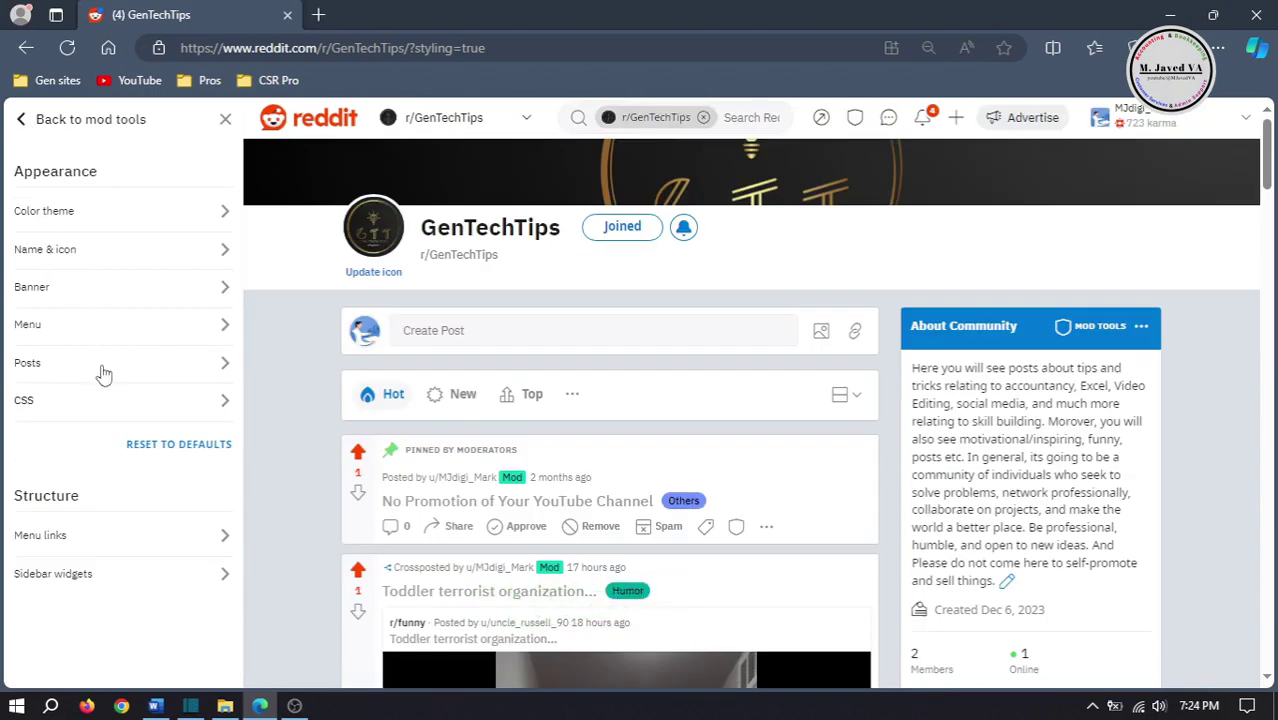
# Step: Review the post appearance settings for title color, vote icons, post background and link preview placeholder, then return to the appearance options
pyautogui.click(106, 368)
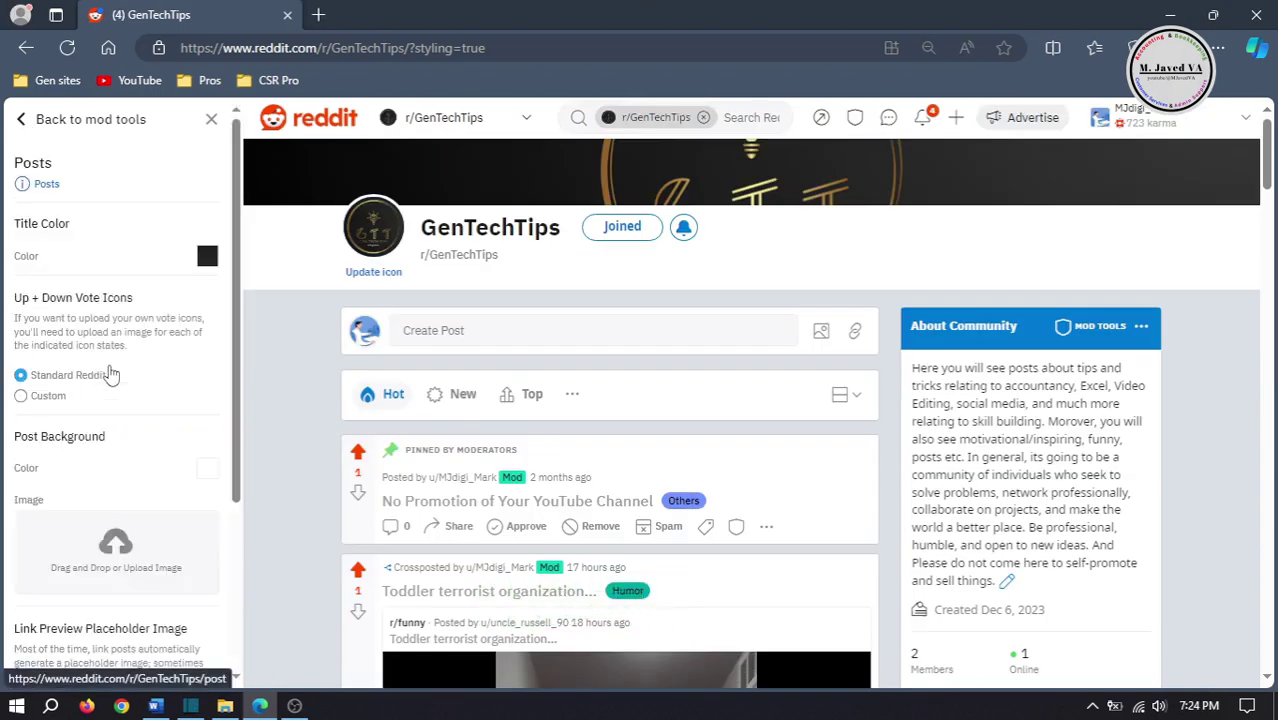
pyautogui.scroll(-2, 233, 440)
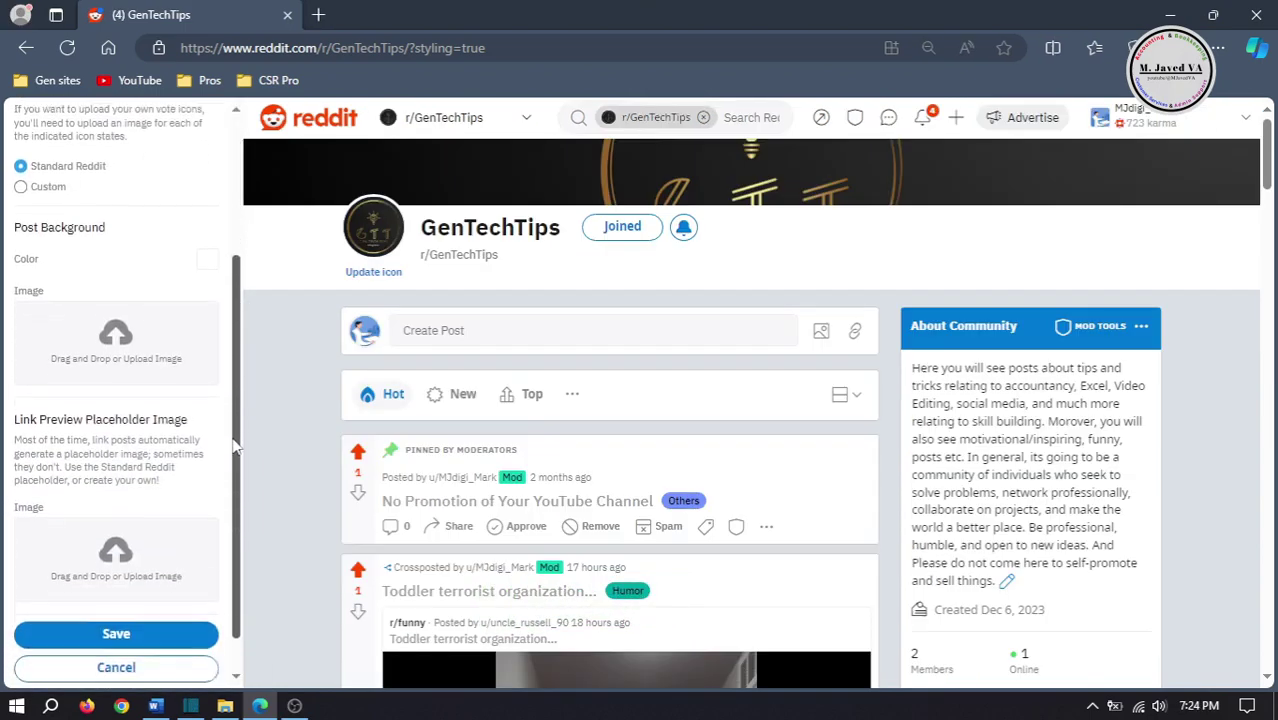
pyautogui.moveTo(237, 510); pyautogui.dragTo(238, 292)
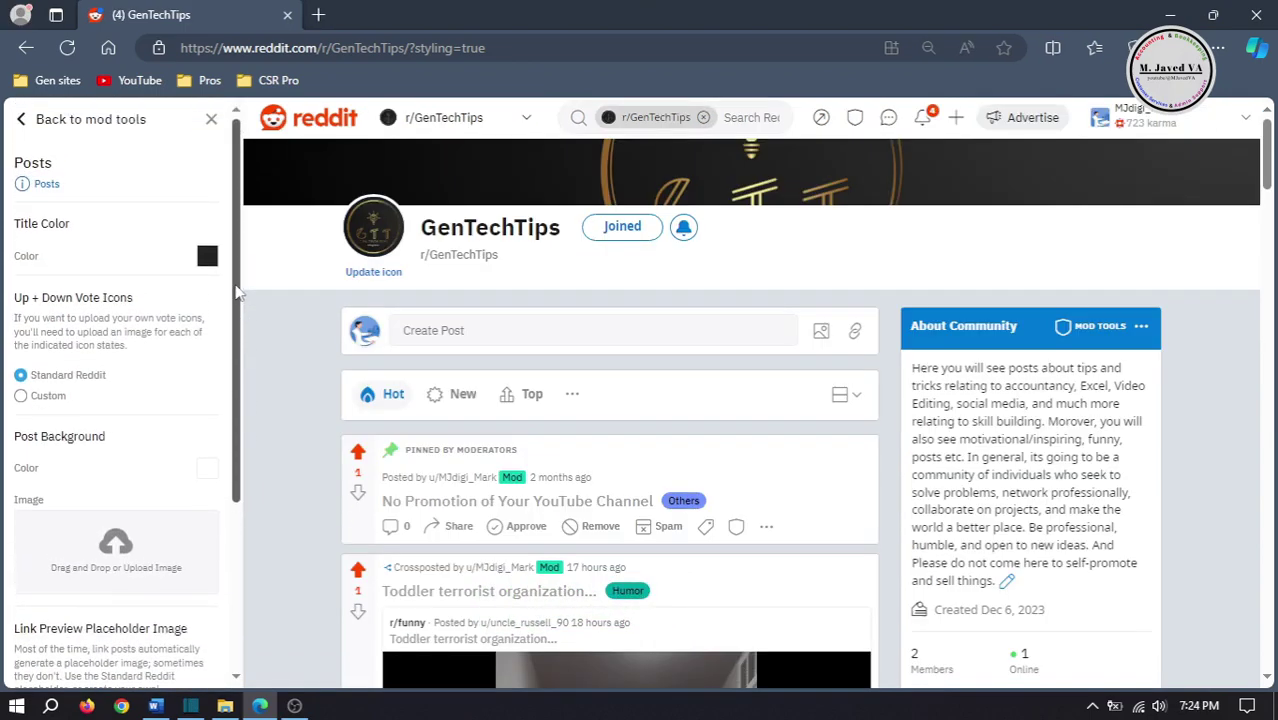
pyautogui.click(22, 120)
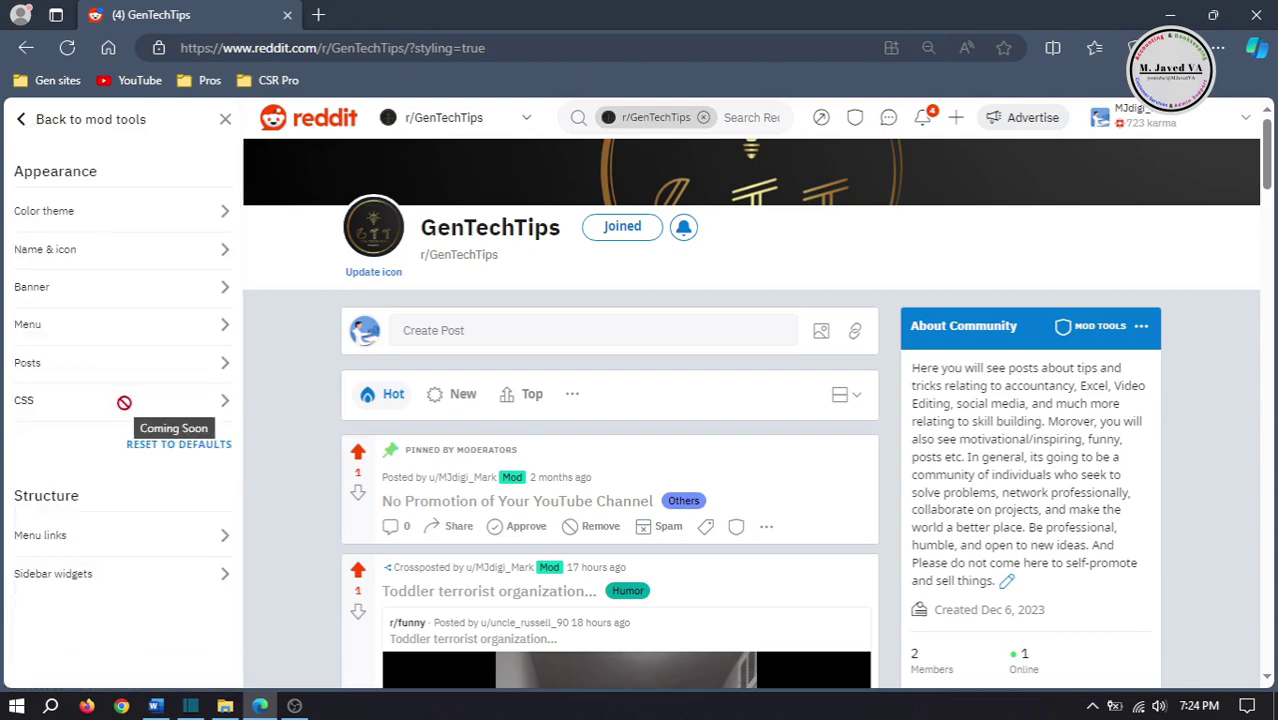
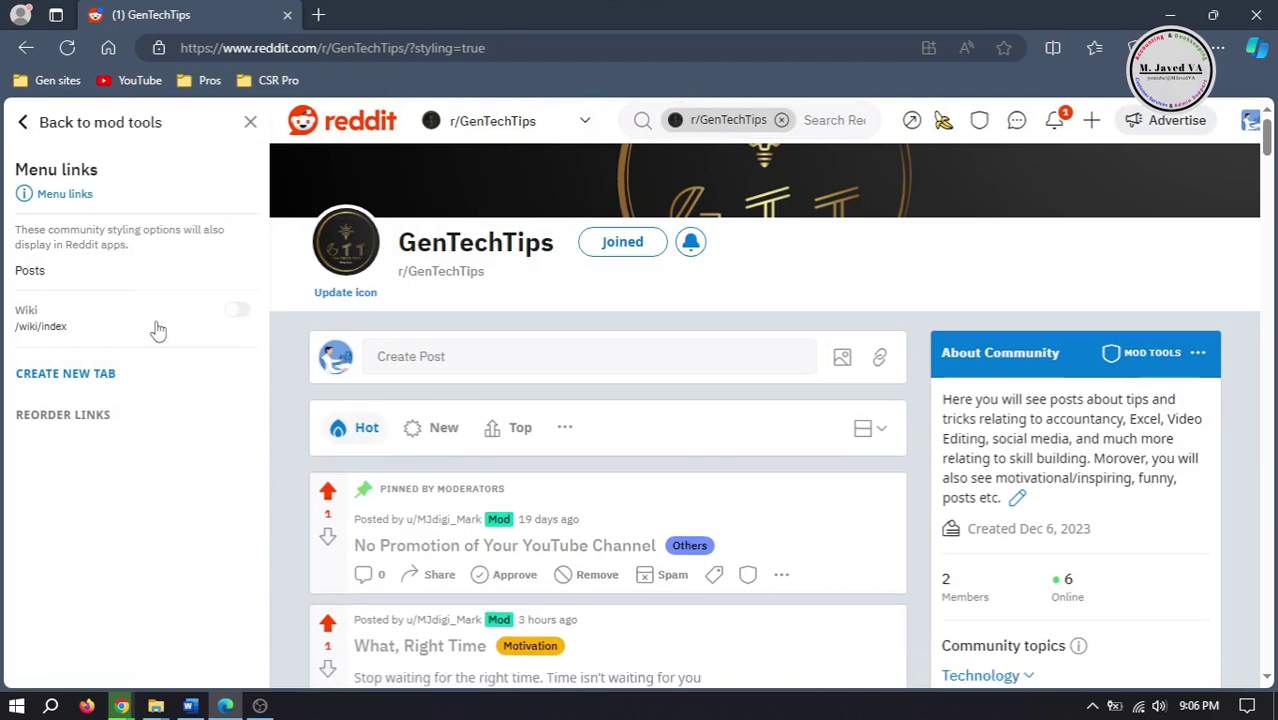
# Step: Start a new link tab in the community's menu links and title it Accounting
pyautogui.click(75, 378)
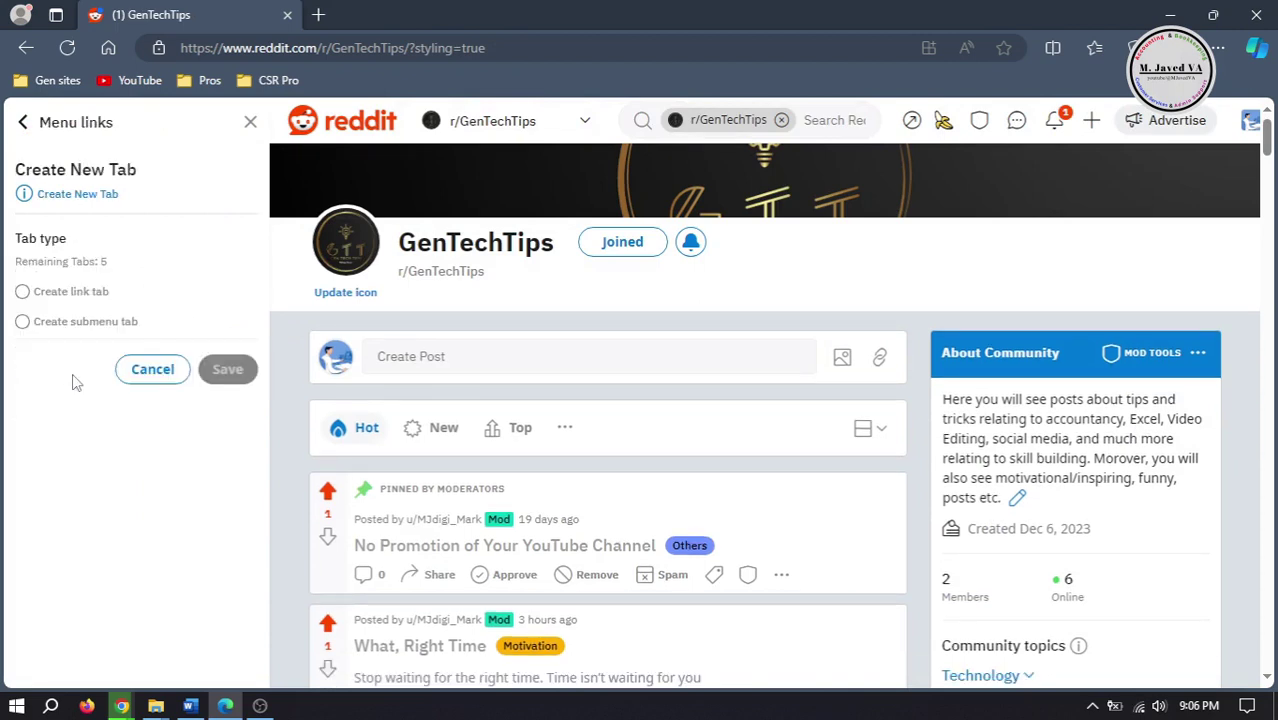
pyautogui.click(55, 302)
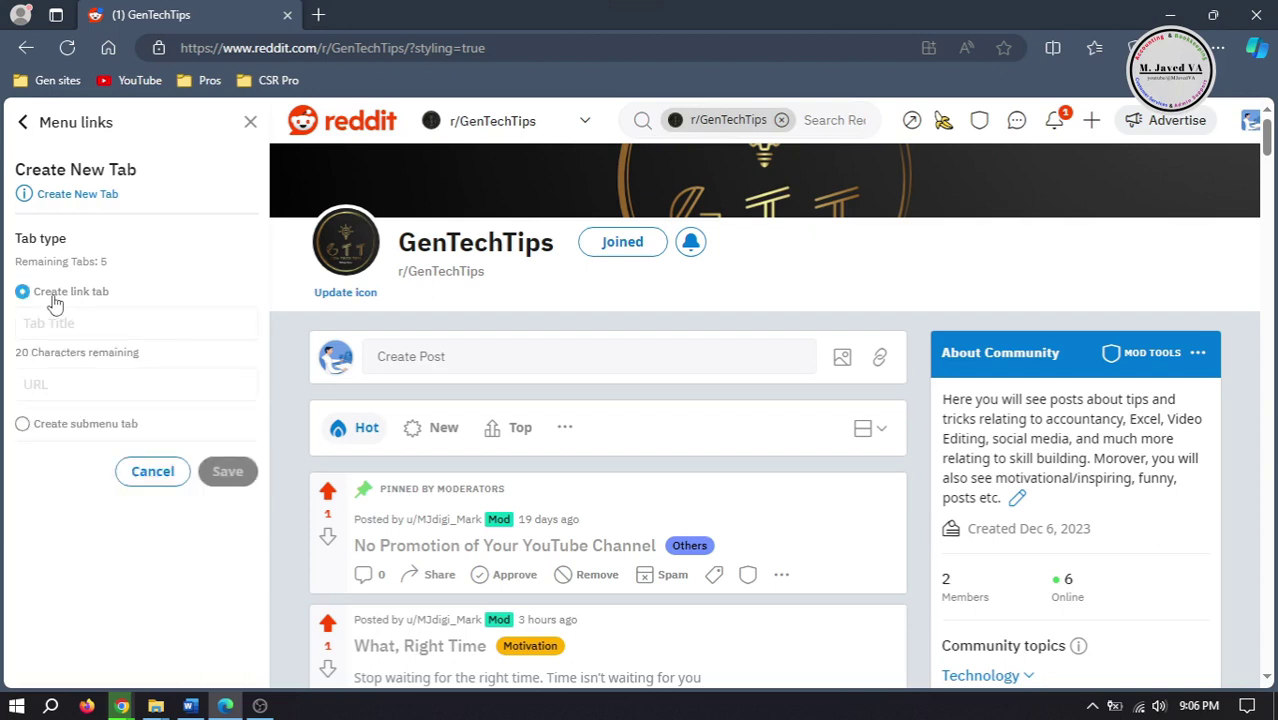
pyautogui.click(128, 327)
pyautogui.write('Accounting')
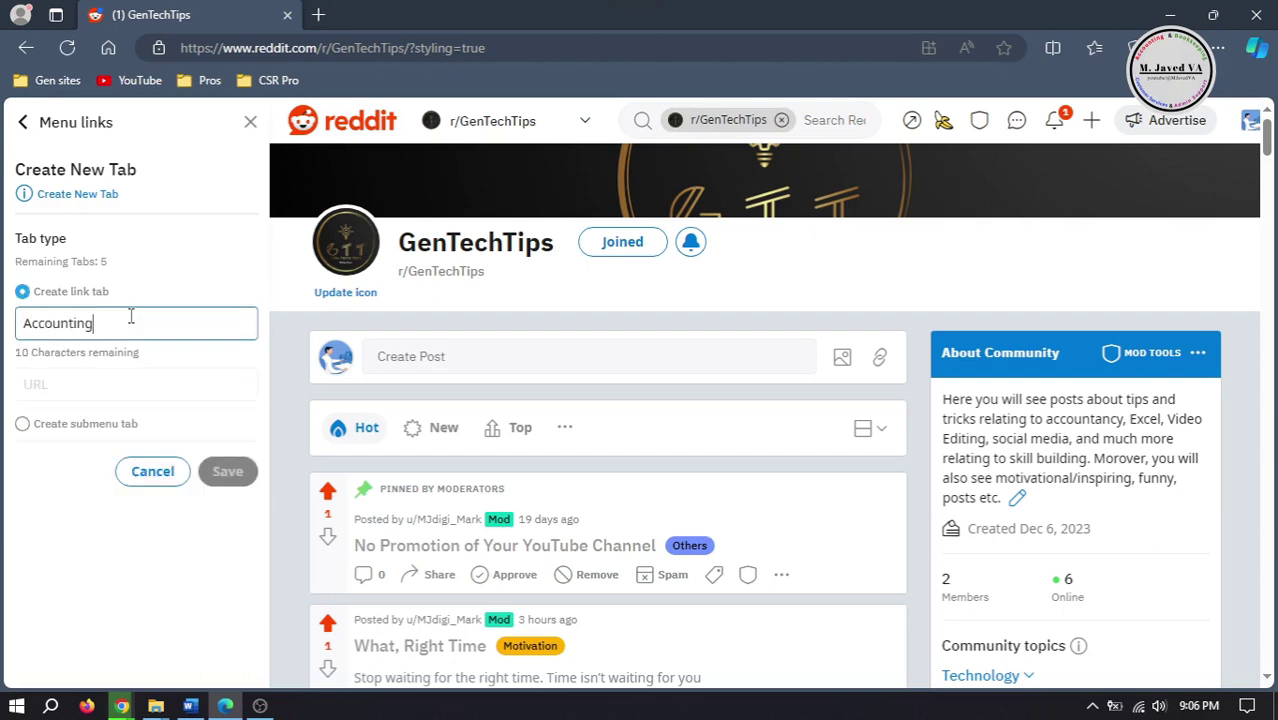
pyautogui.click(124, 384)
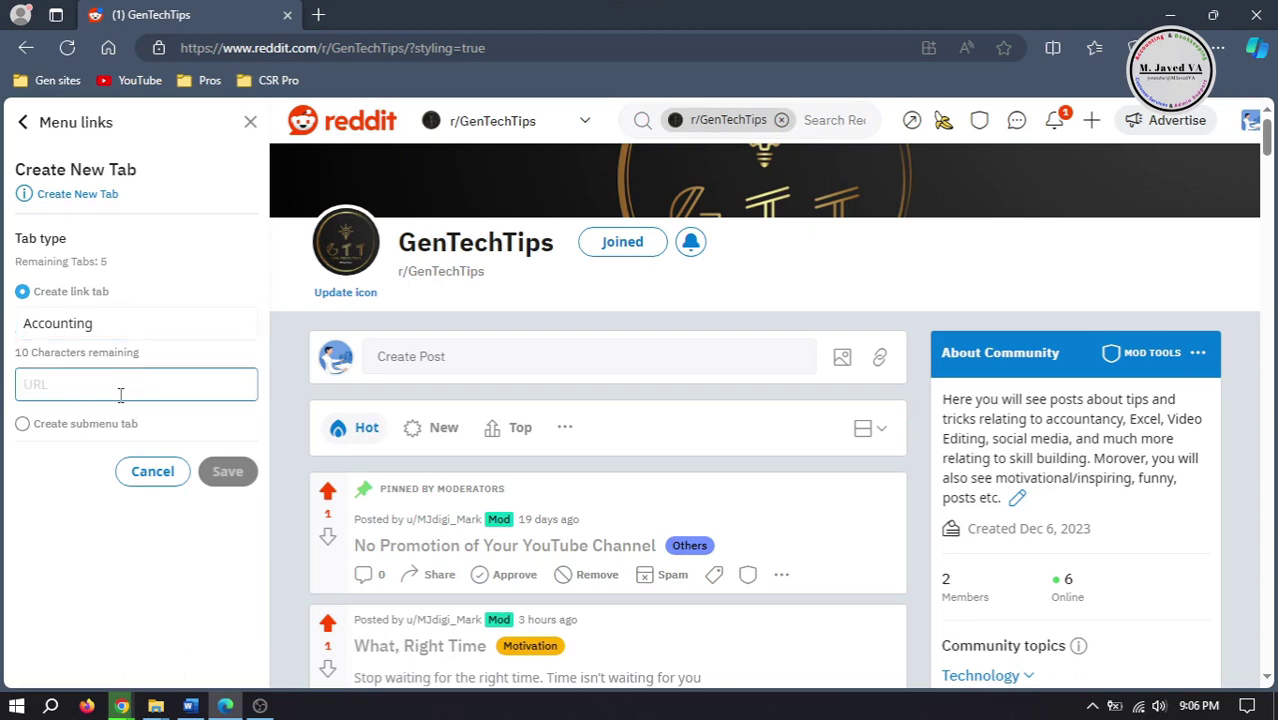
pyautogui.hotkey('shift', 'Tab')
# Step: Open the QuickBooks flair's filtered posts in a new browser tab and copy that page's URL
pyautogui.scroll(-10, 985, 210)
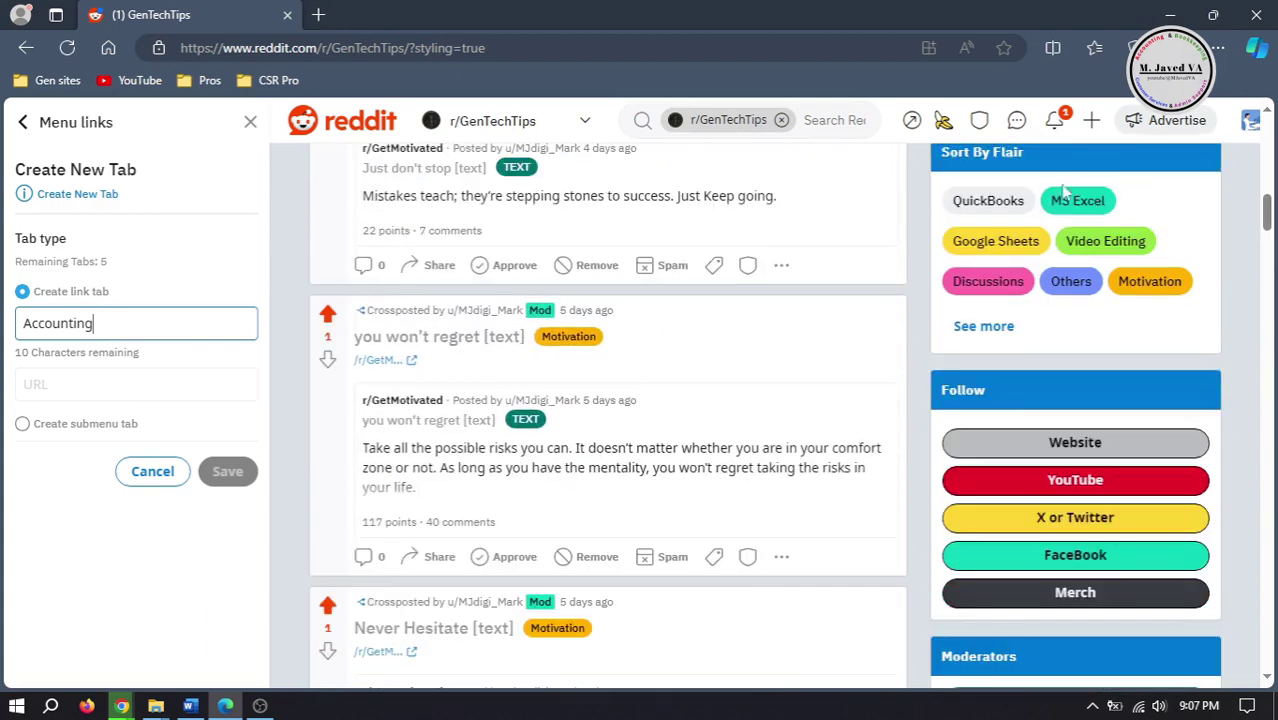
pyautogui.rightClick(985, 205)
pyautogui.click(1070, 217)
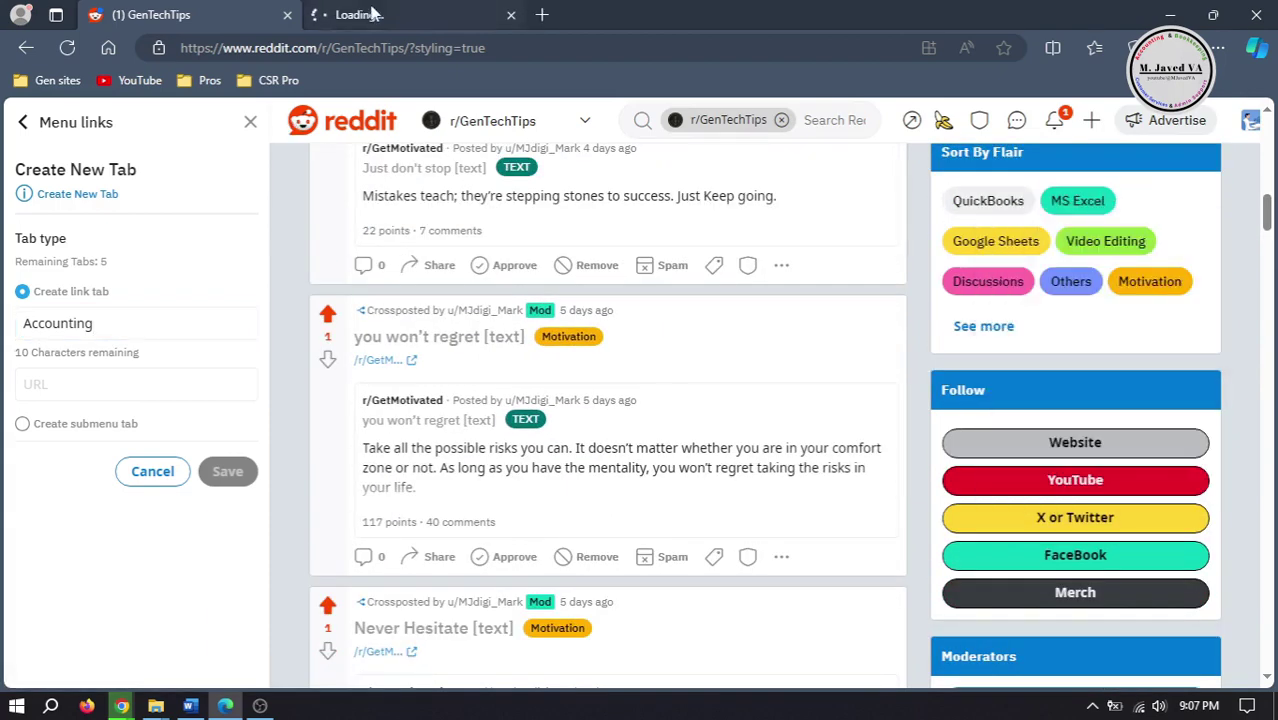
pyautogui.hotkey('ctrl', 'Tab')
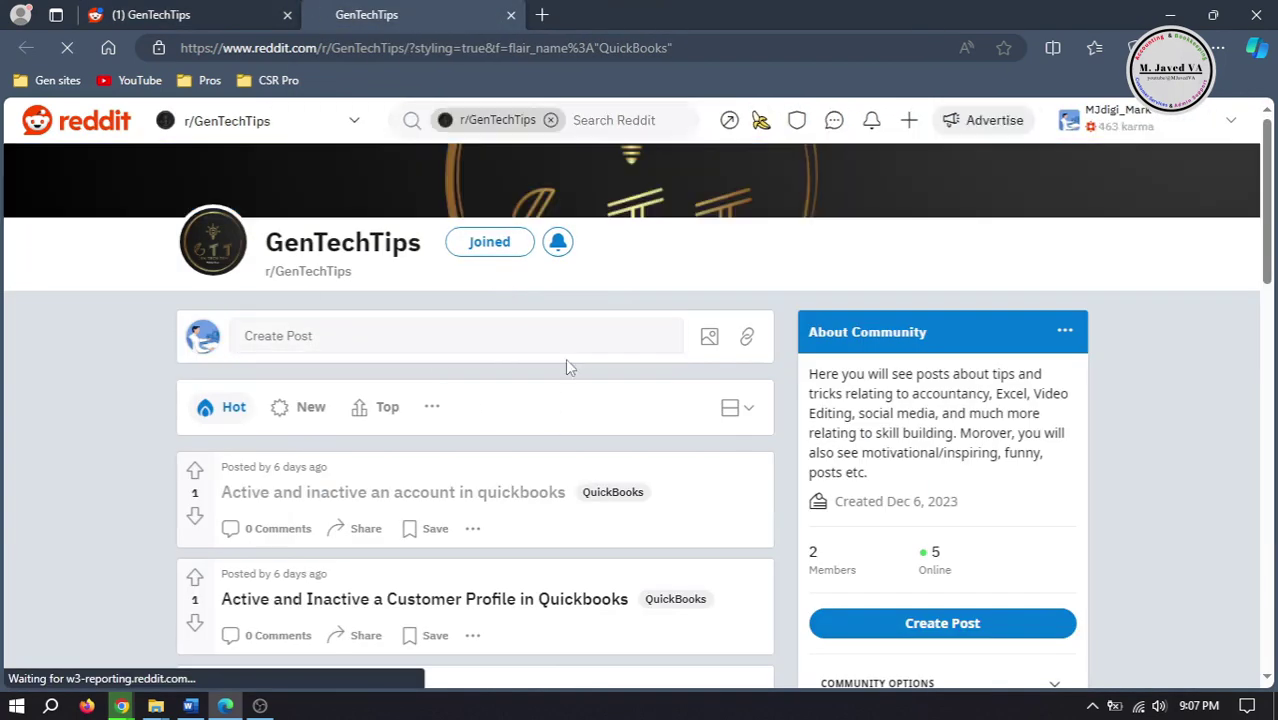
pyautogui.click(522, 49)
pyautogui.rightClick(522, 49)
pyautogui.click(545, 231)
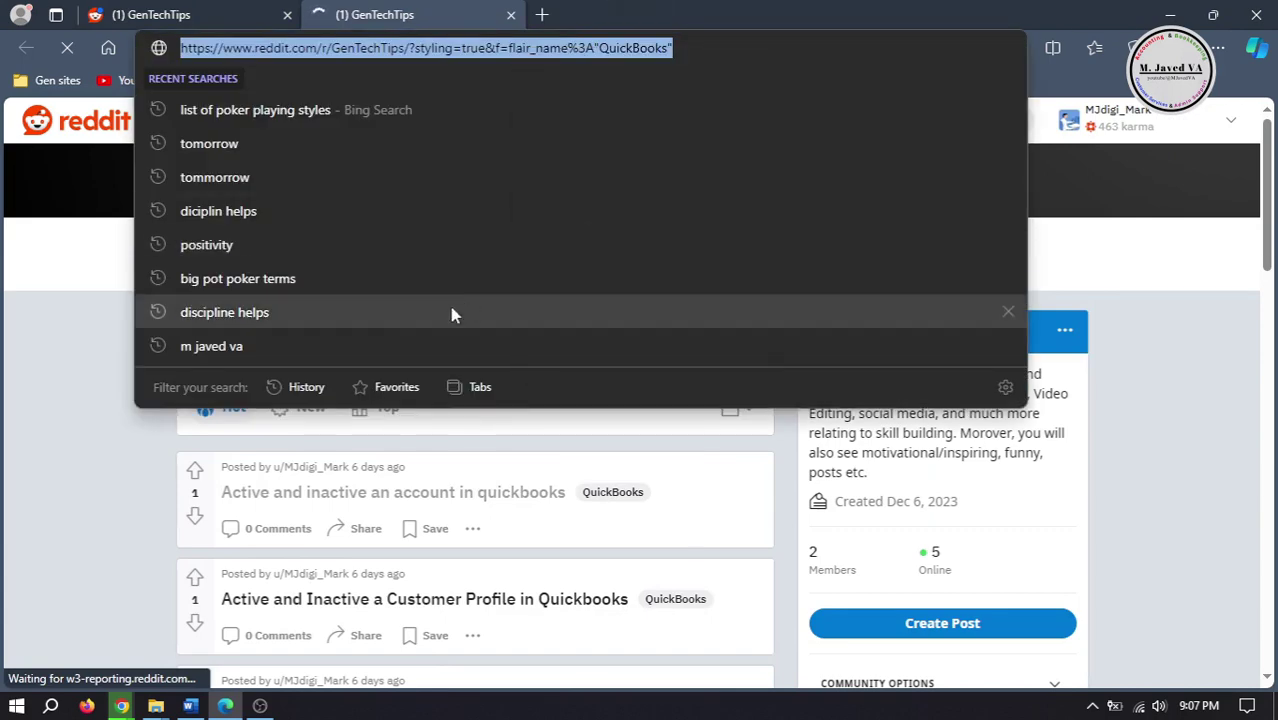
# Step: Paste the copied QuickBooks flair URL into the Accounting link tab and save the tab
pyautogui.click(150, 14)
pyautogui.rightClick(128, 386)
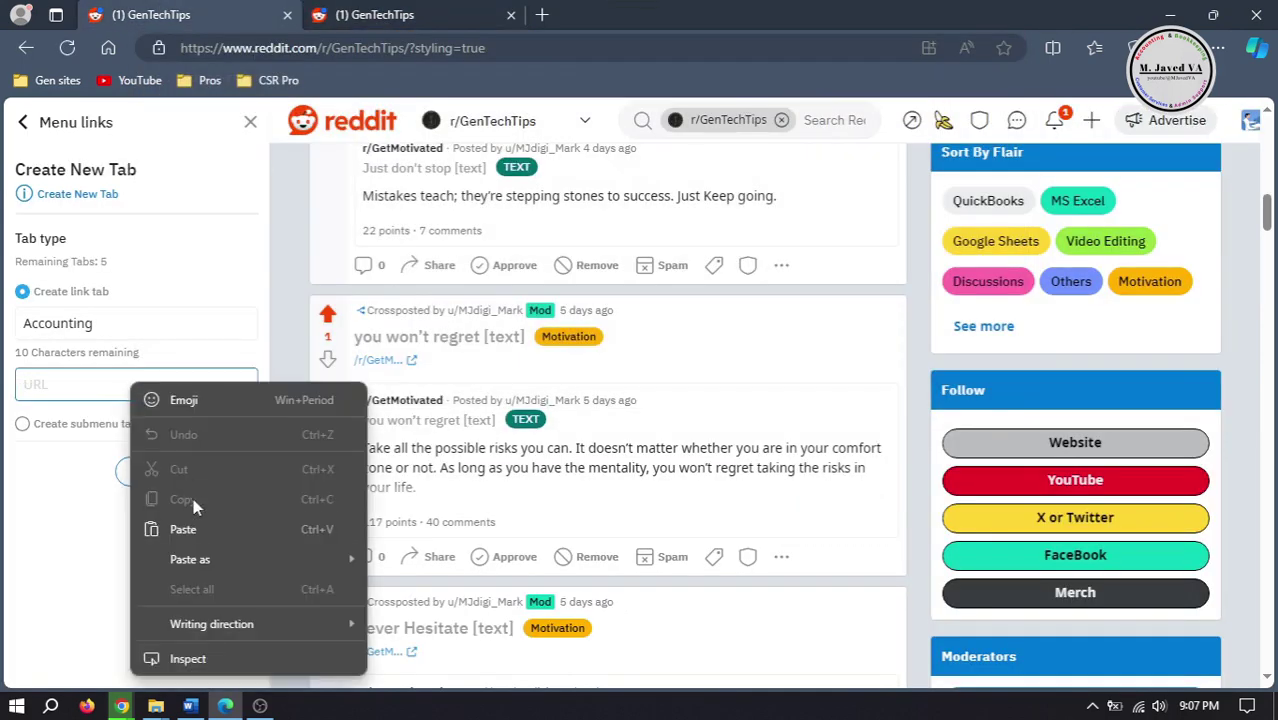
pyautogui.click(196, 530)
pyautogui.click(134, 413)
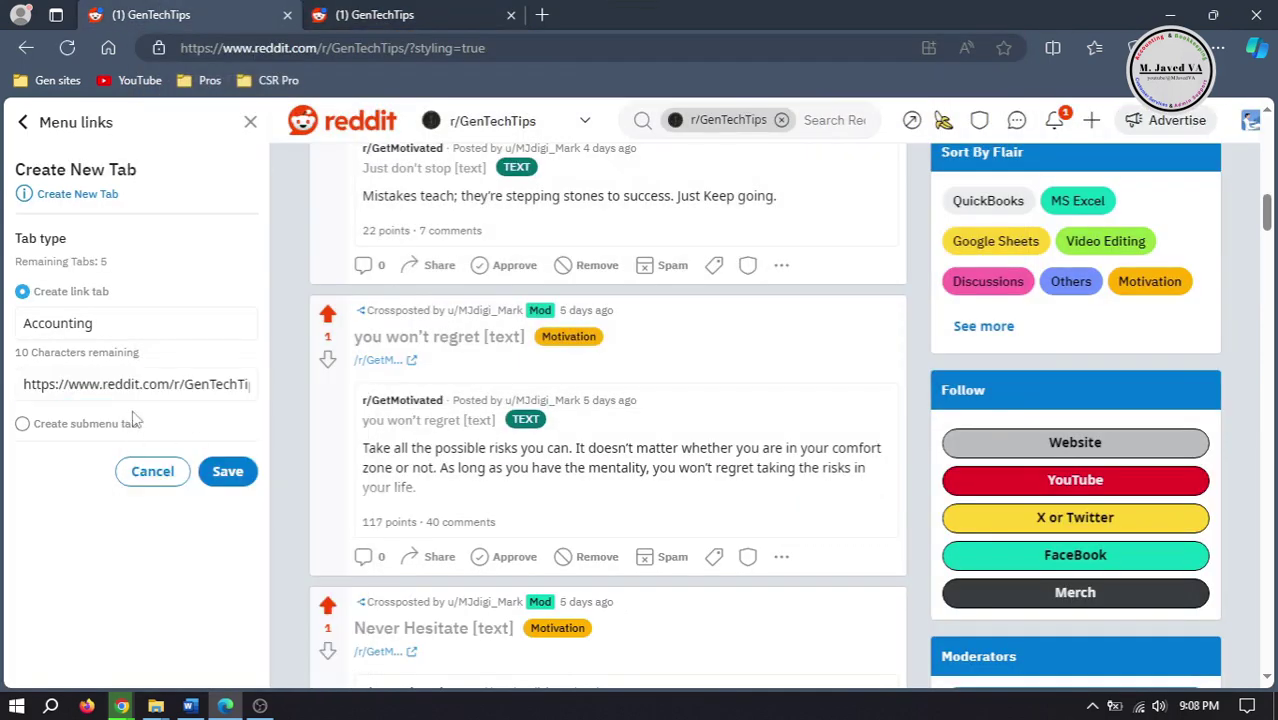
pyautogui.click(224, 462)
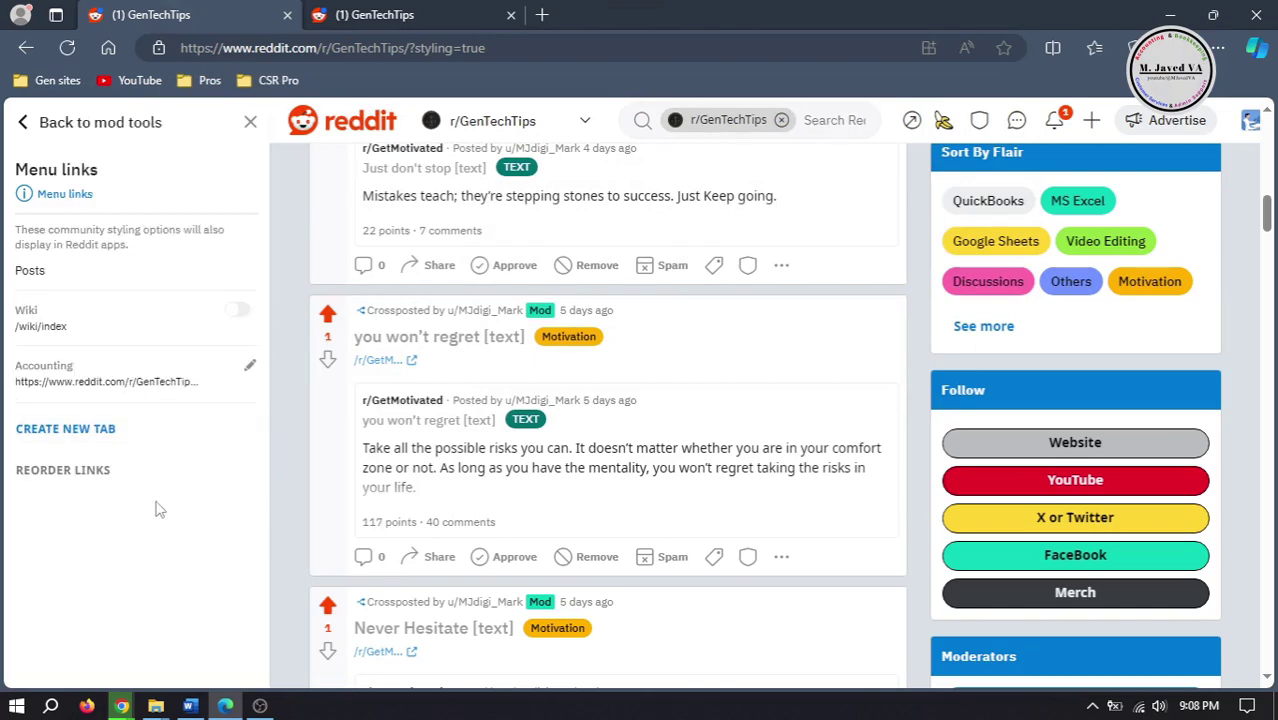
# Step: Check the Accounting tab on the community page by opening its link and viewing the filtered posts
pyautogui.scroll(1, 1268, 207)
pyautogui.moveTo(1268, 207); pyautogui.dragTo(1268, 140)
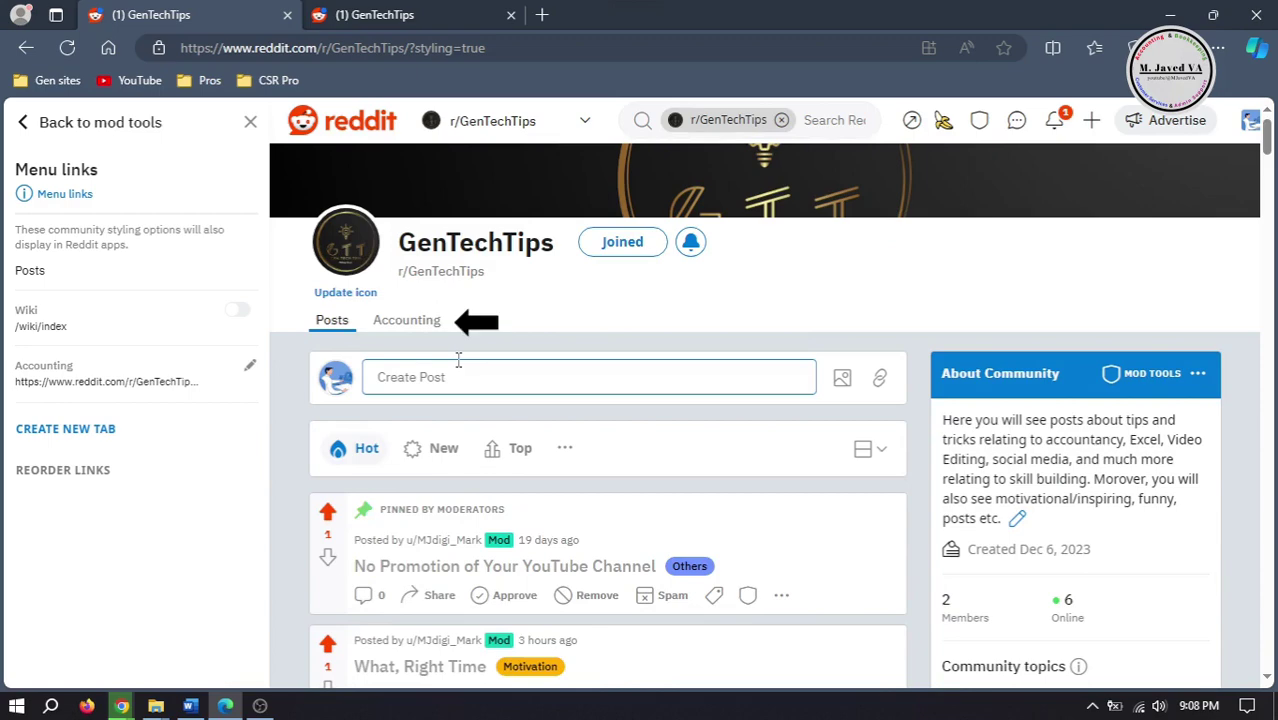
pyautogui.click(405, 324)
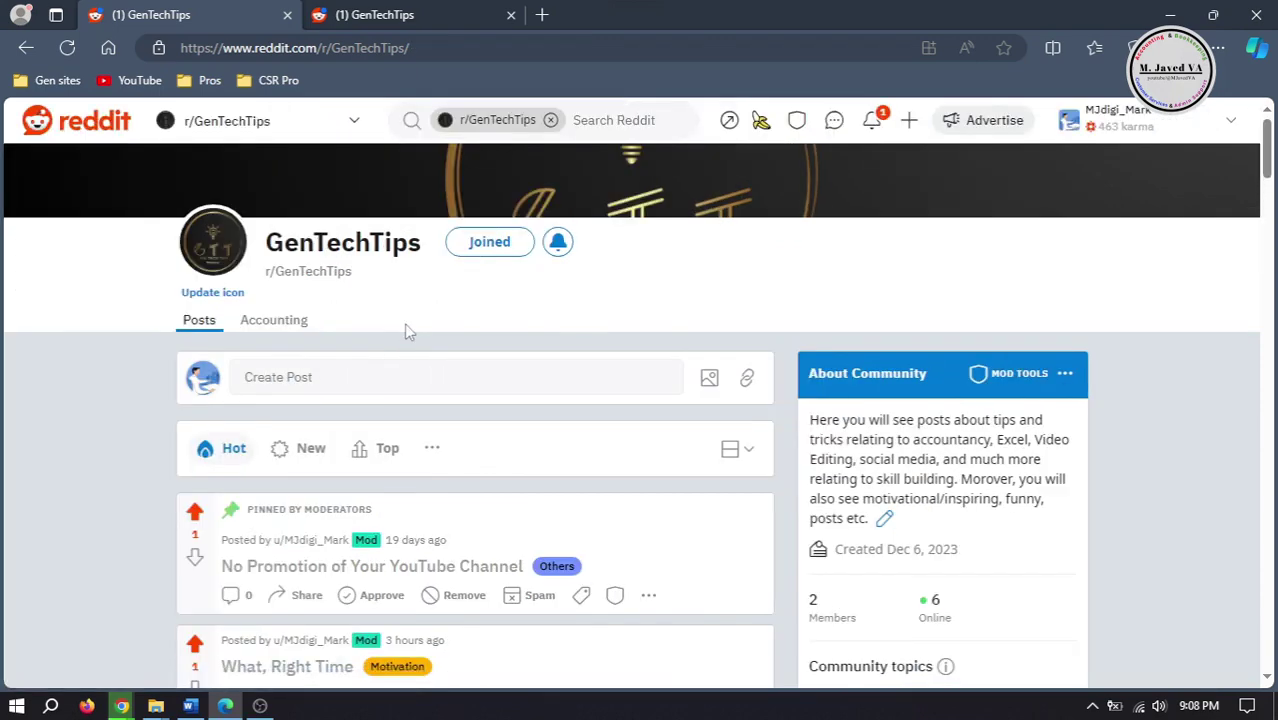
pyautogui.click(273, 320)
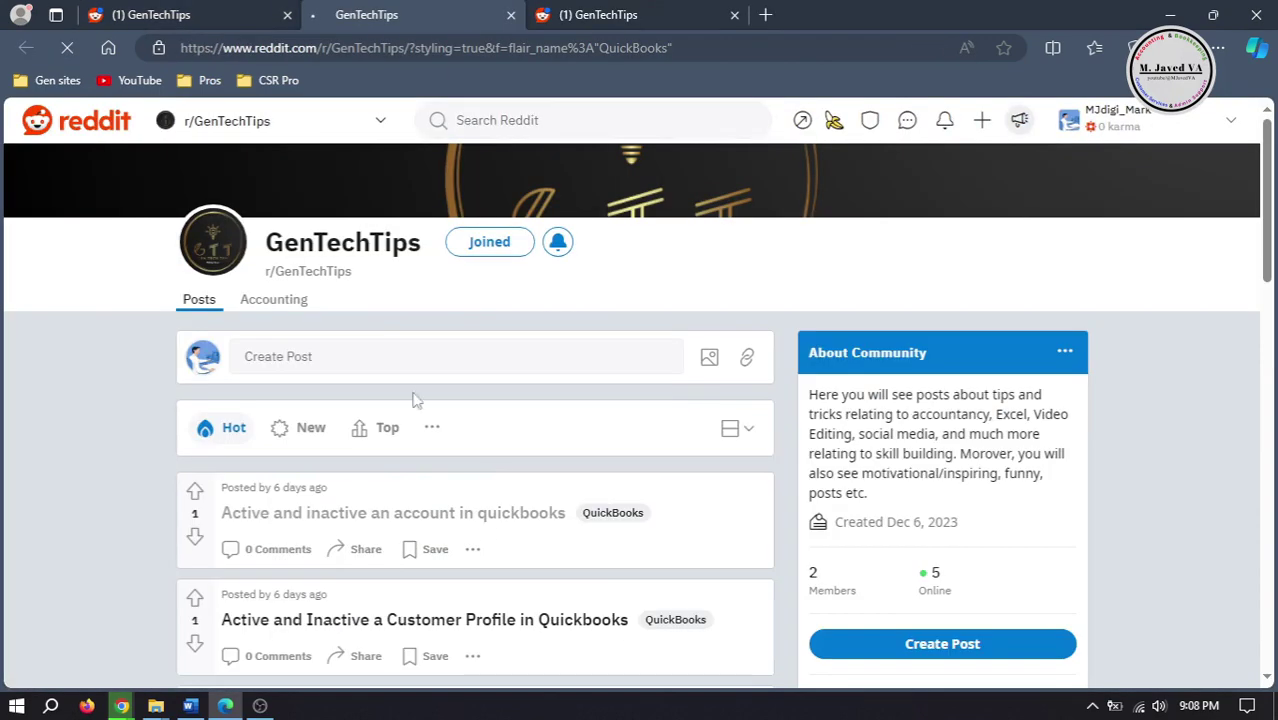
pyautogui.moveTo(1268, 235); pyautogui.dragTo(1272, 150)
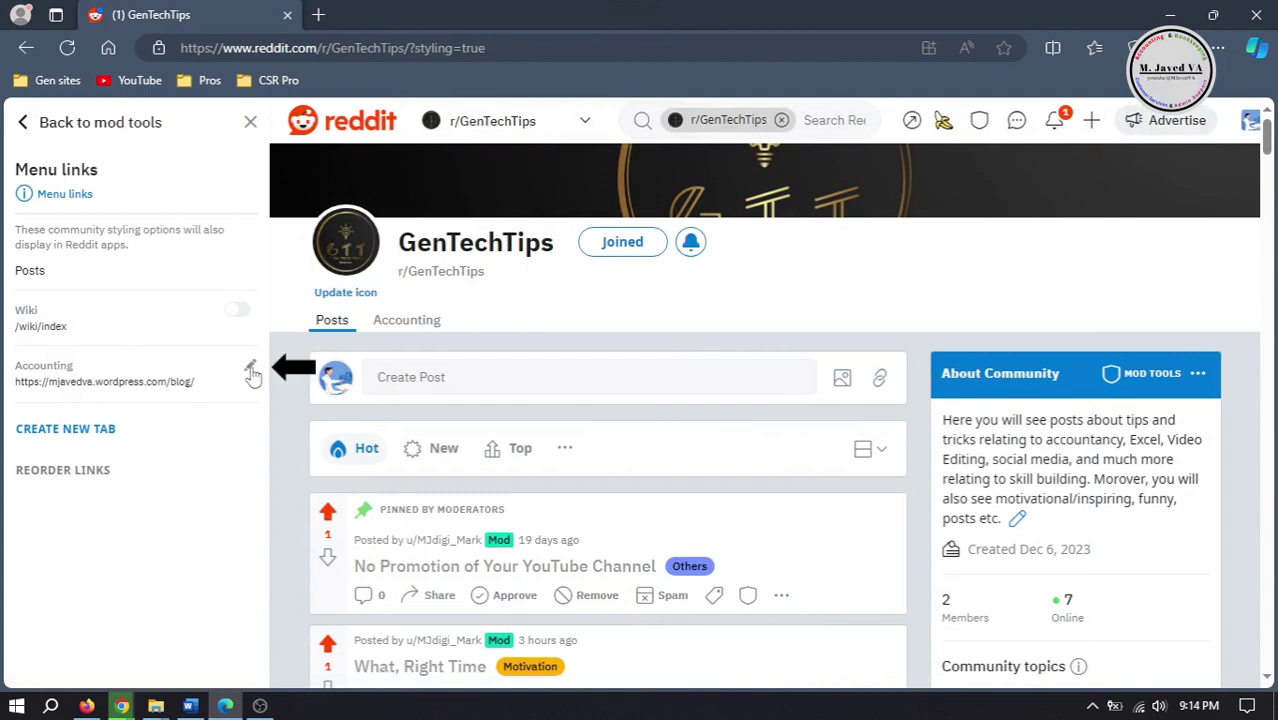
# Step: Delete the Accounting link tab from the community's menu links and return to the mod tools
pyautogui.click(251, 370)
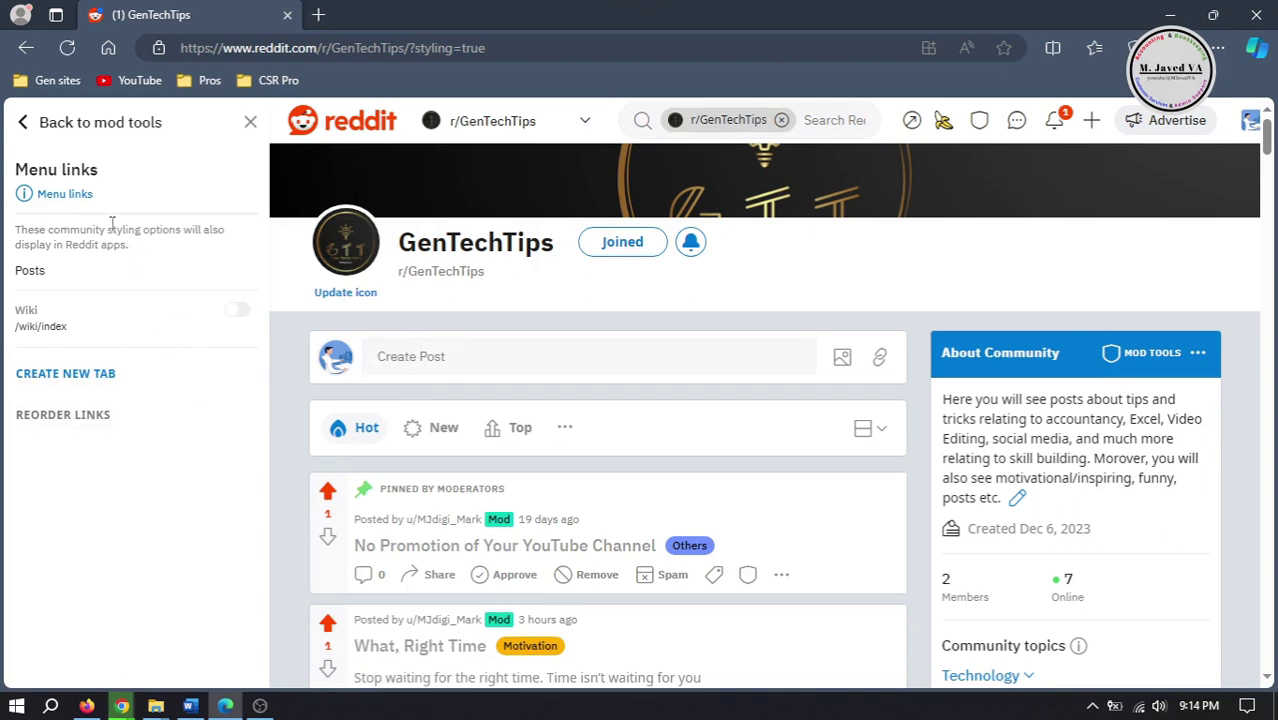
pyautogui.click(37, 124)
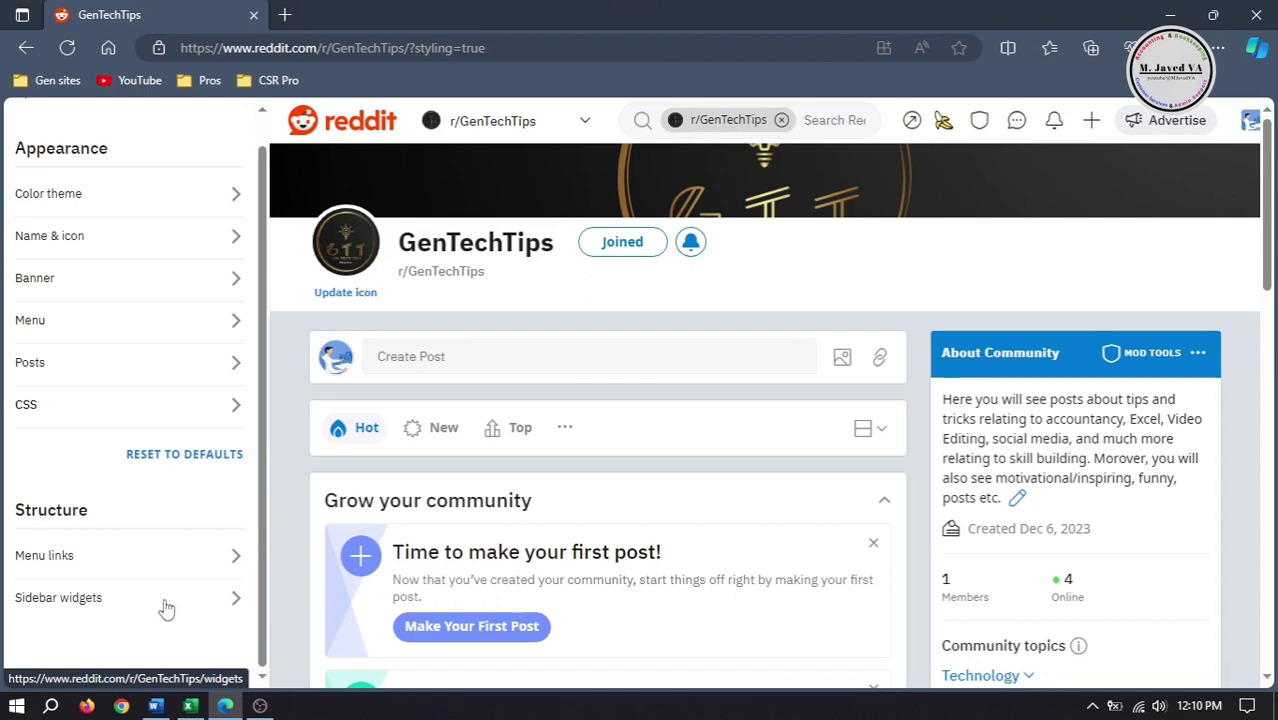
# Step: Review the title background and widget background color choices in the sidebar widget appearance settings
pyautogui.click(166, 609)
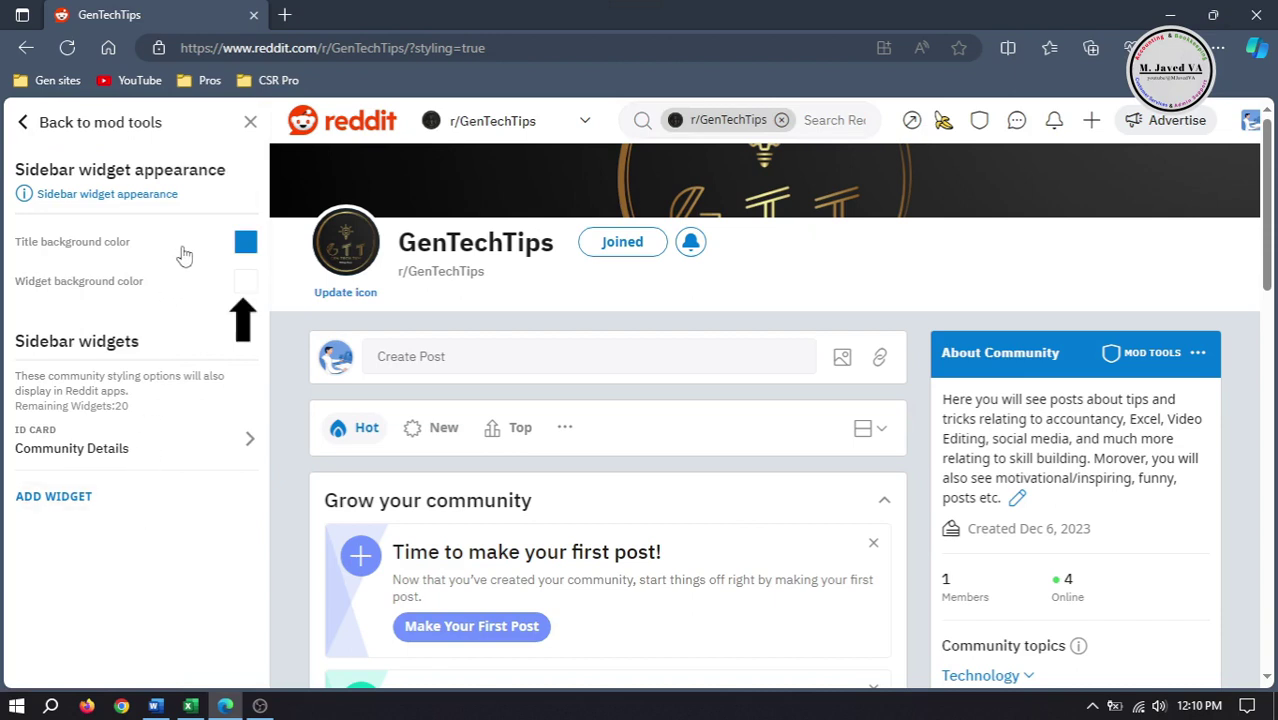
pyautogui.click(246, 248)
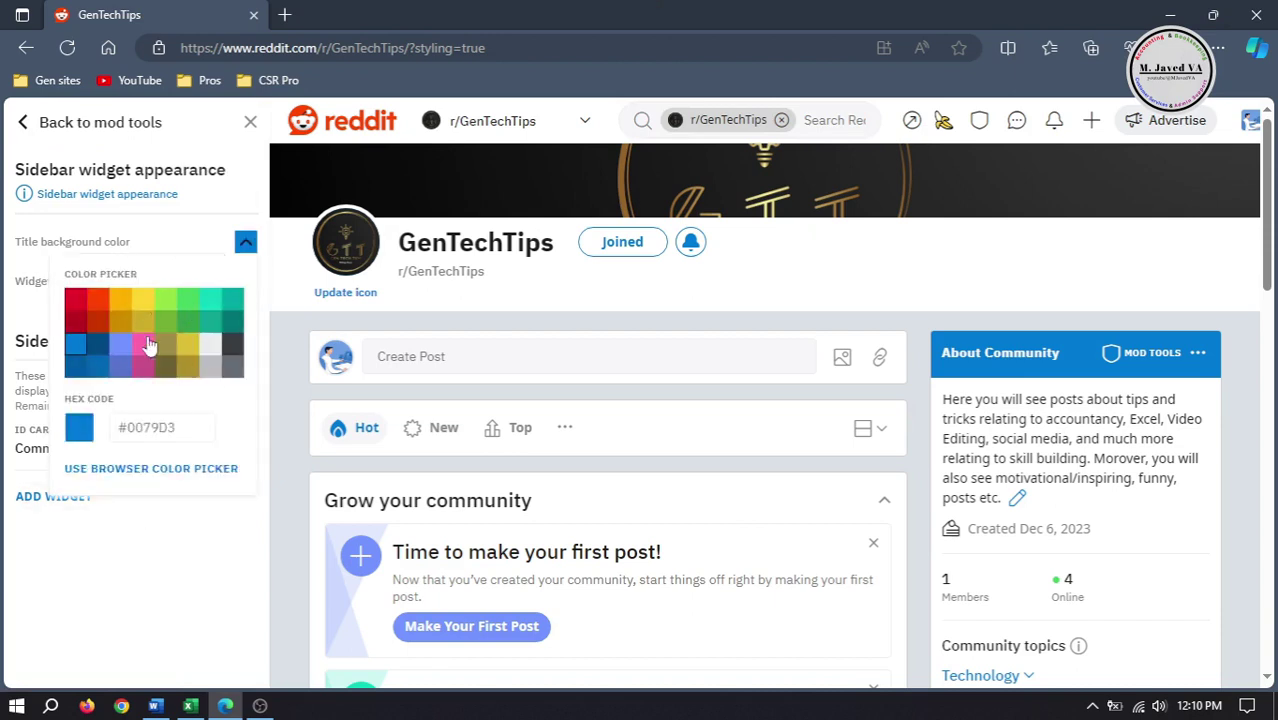
pyautogui.click(246, 248)
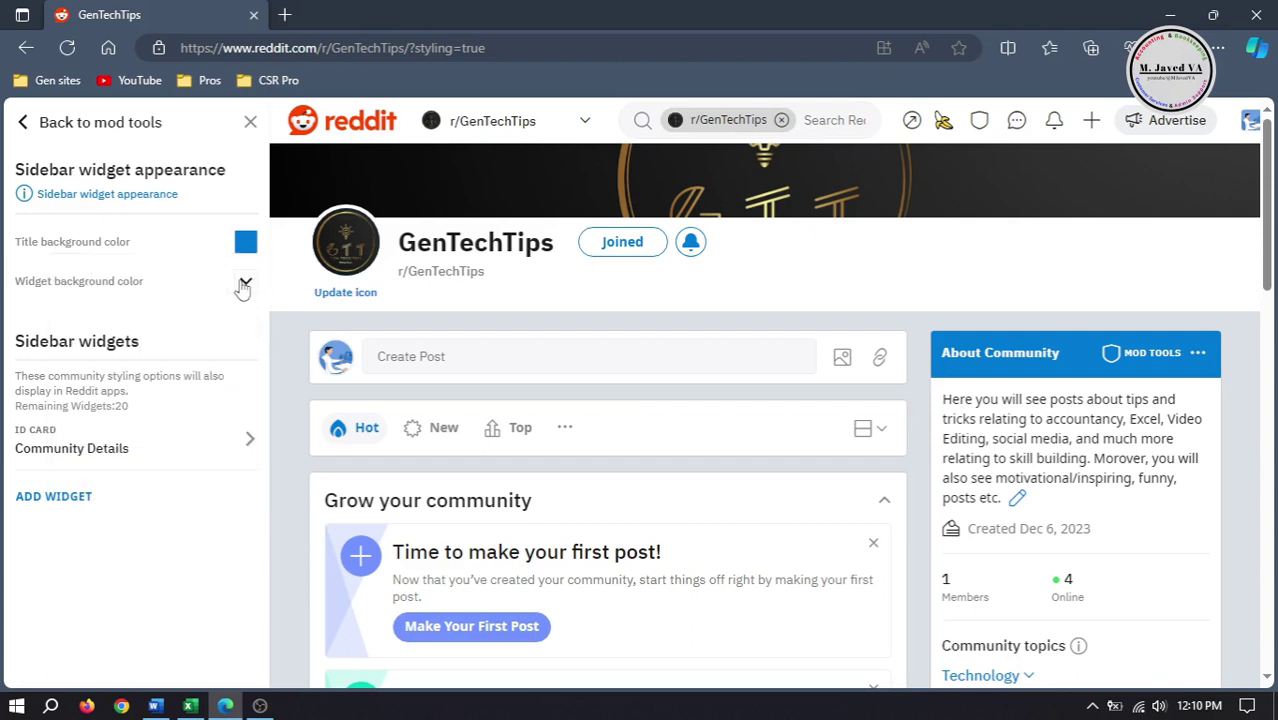
pyautogui.click(244, 284)
pyautogui.click(246, 286)
# Step: Start adding a Rules sidebar widget and open the page for creating community rules
pyautogui.click(137, 508)
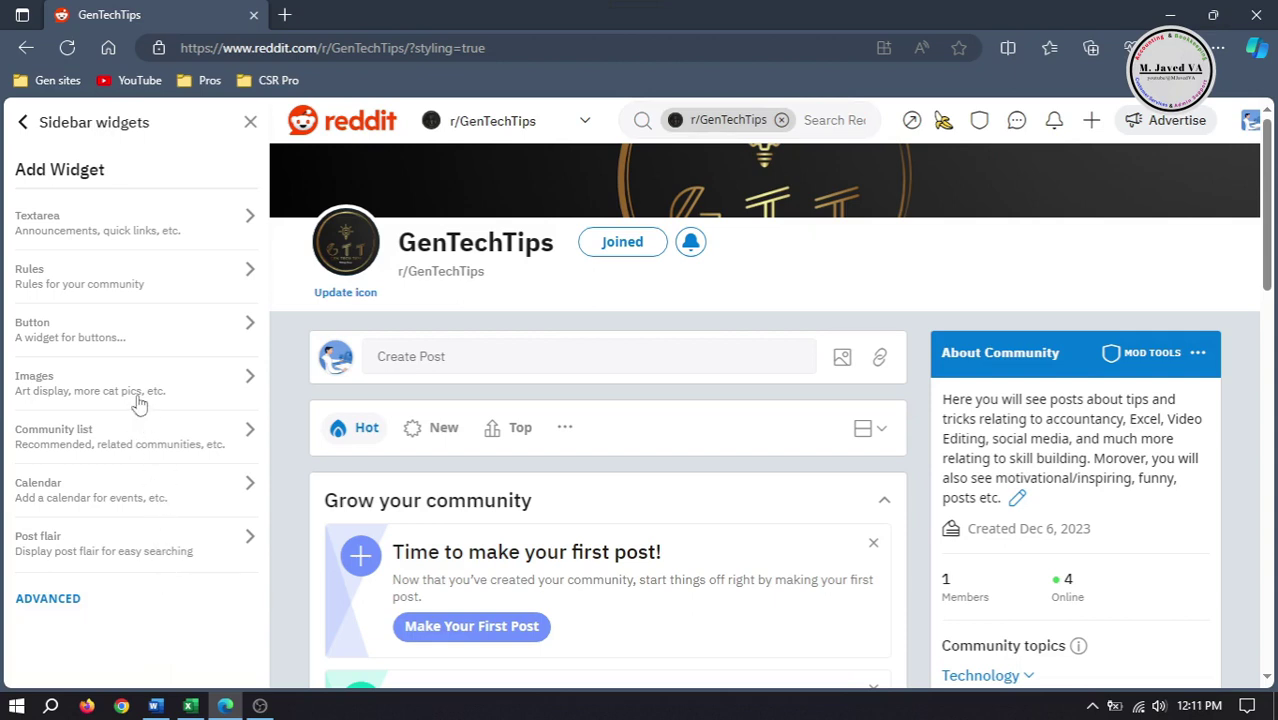
pyautogui.click(194, 284)
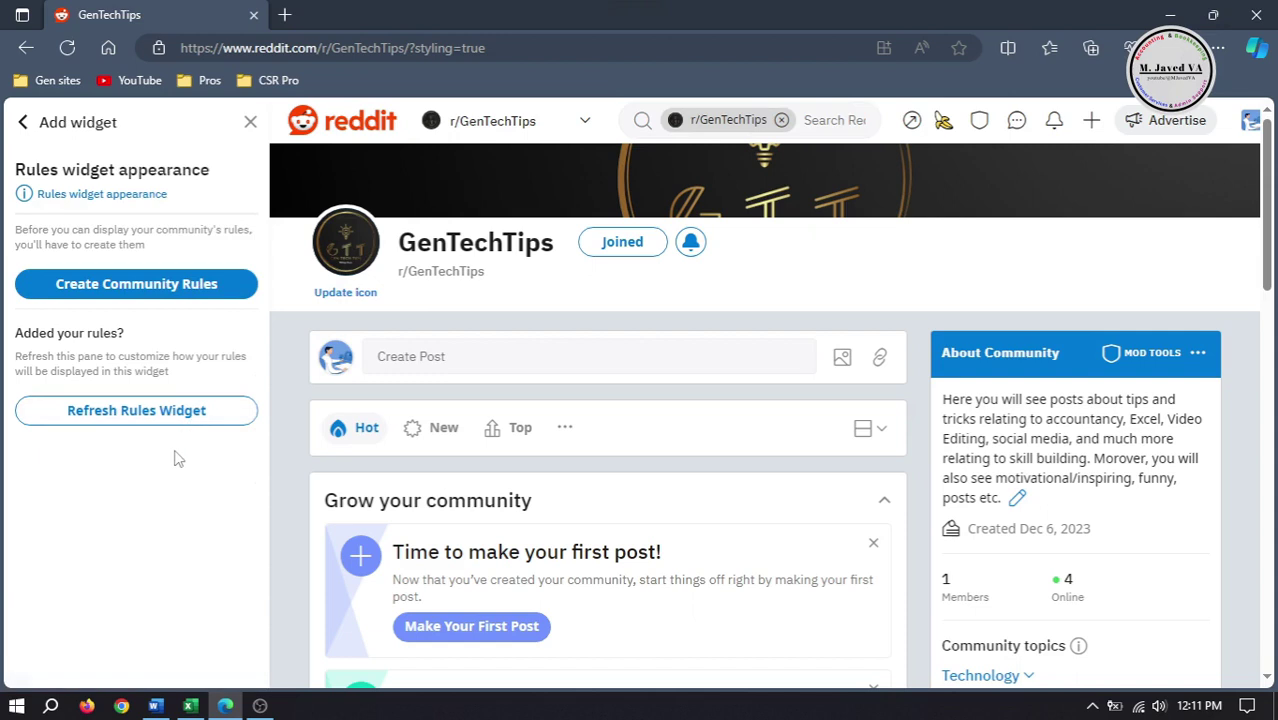
pyautogui.click(162, 292)
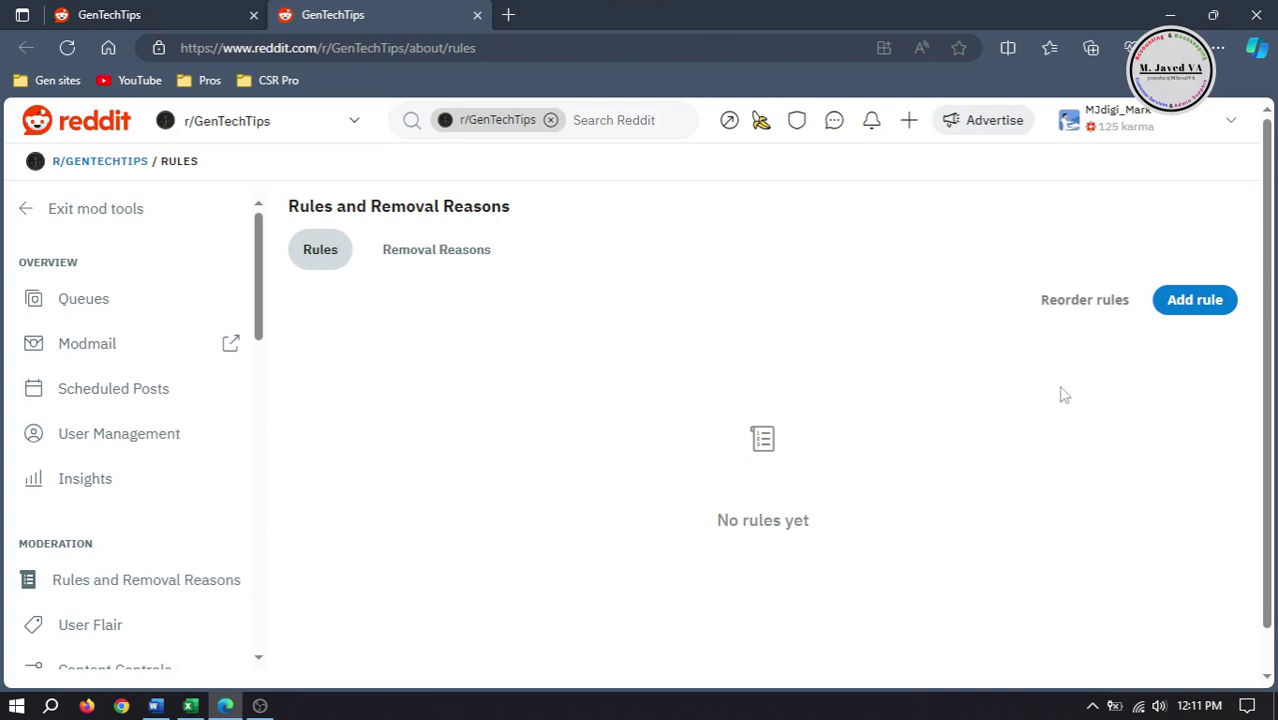
# Step: Start a new community rule and copy its name, "1 - Be Respectful", from the Word document
pyautogui.click(1190, 305)
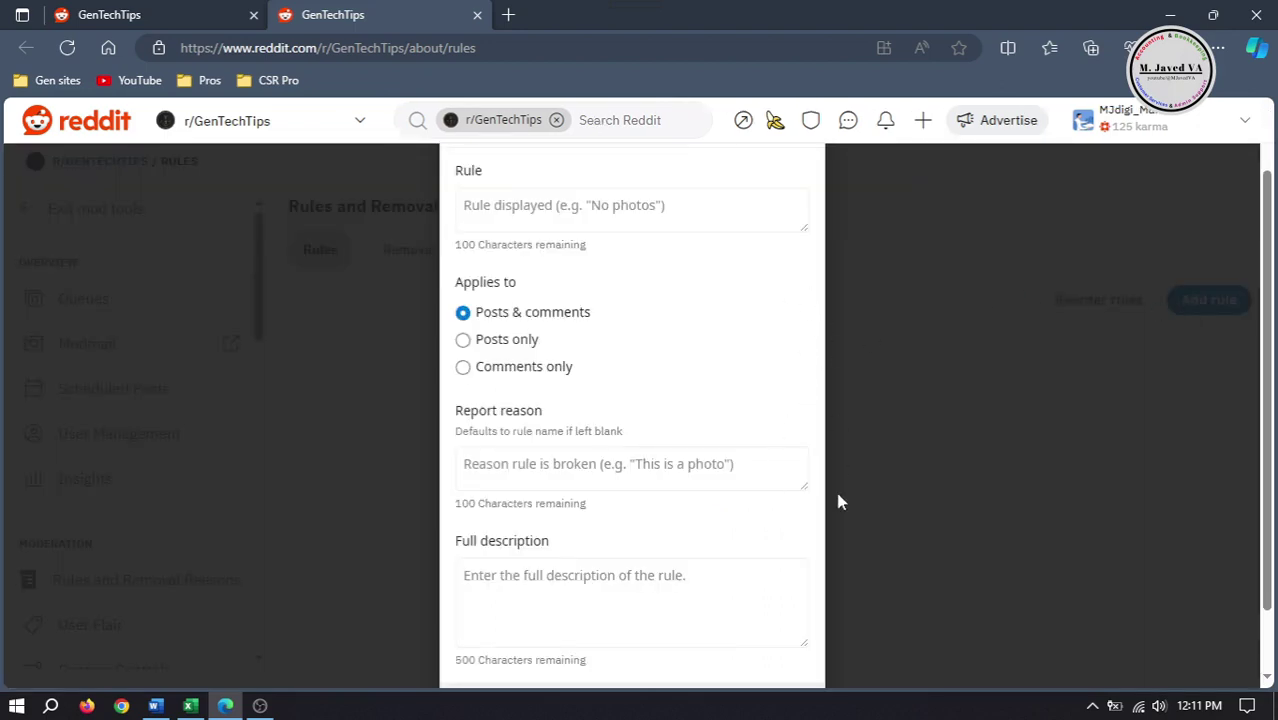
pyautogui.click(706, 208)
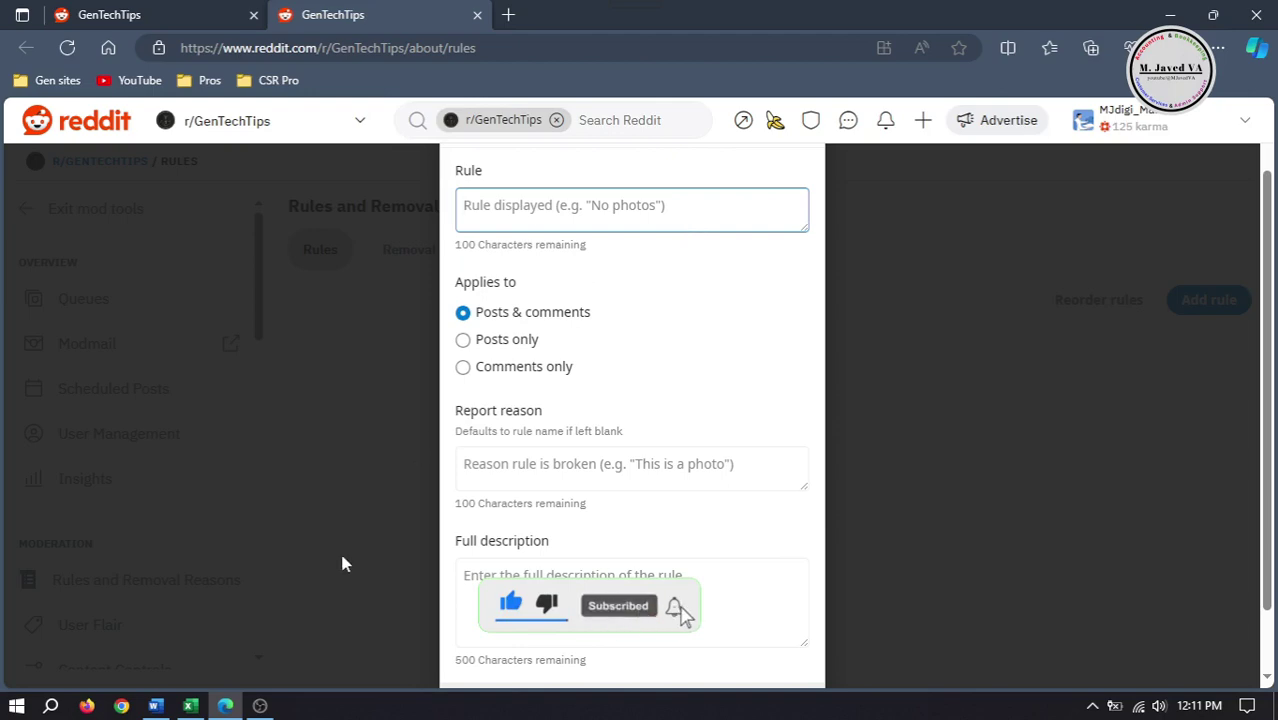
pyautogui.click(155, 705)
pyautogui.moveTo(340, 340); pyautogui.dragTo(158, 338)
pyautogui.hotkey('ctrl', 'c')
pyautogui.hotkey('alt', 'Tab')
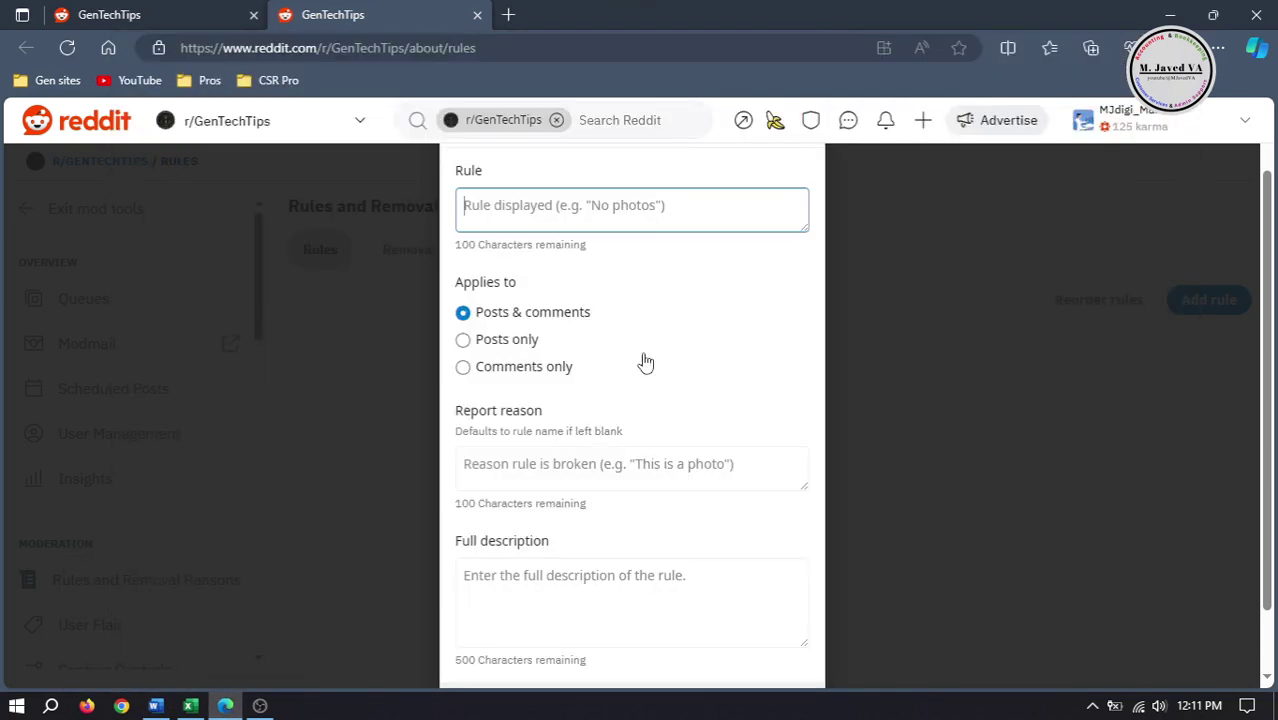
pyautogui.hotkey('ctrl', 'v')
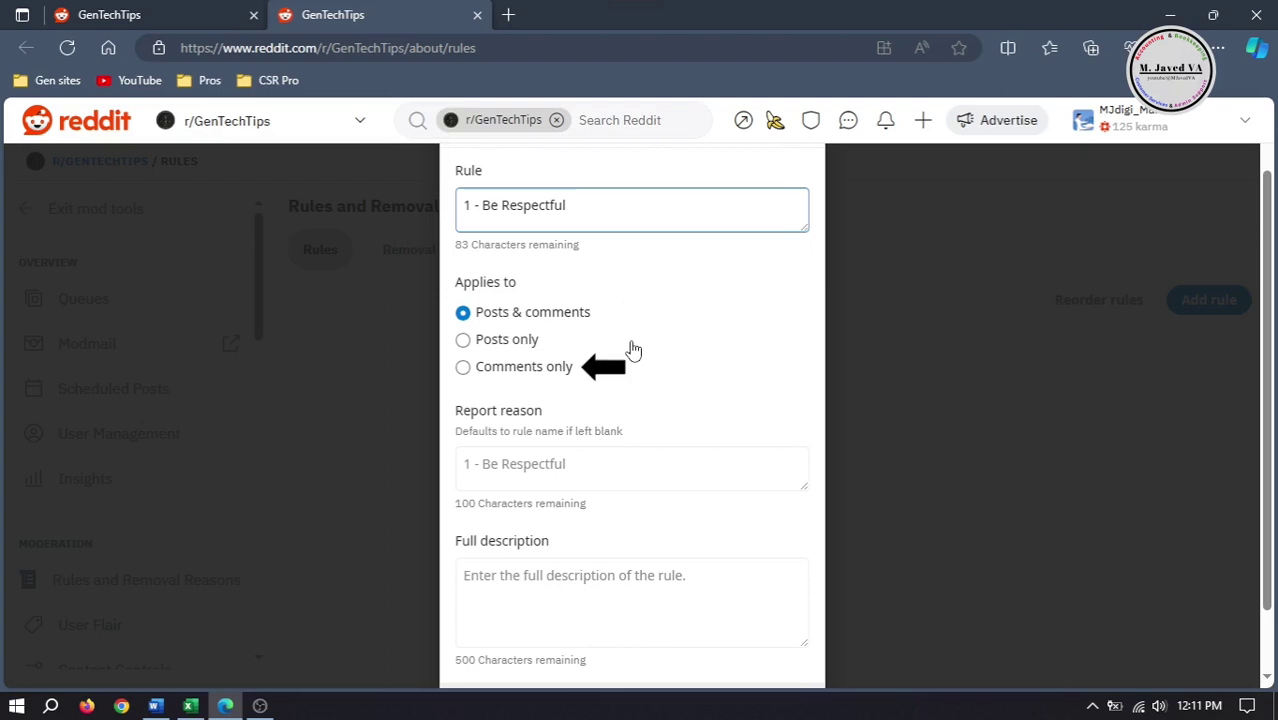
# Step: Copy the full description "Behave as an adult. It's totally fine to disagree but do it politely." from Word and add the rule
pyautogui.click(740, 468)
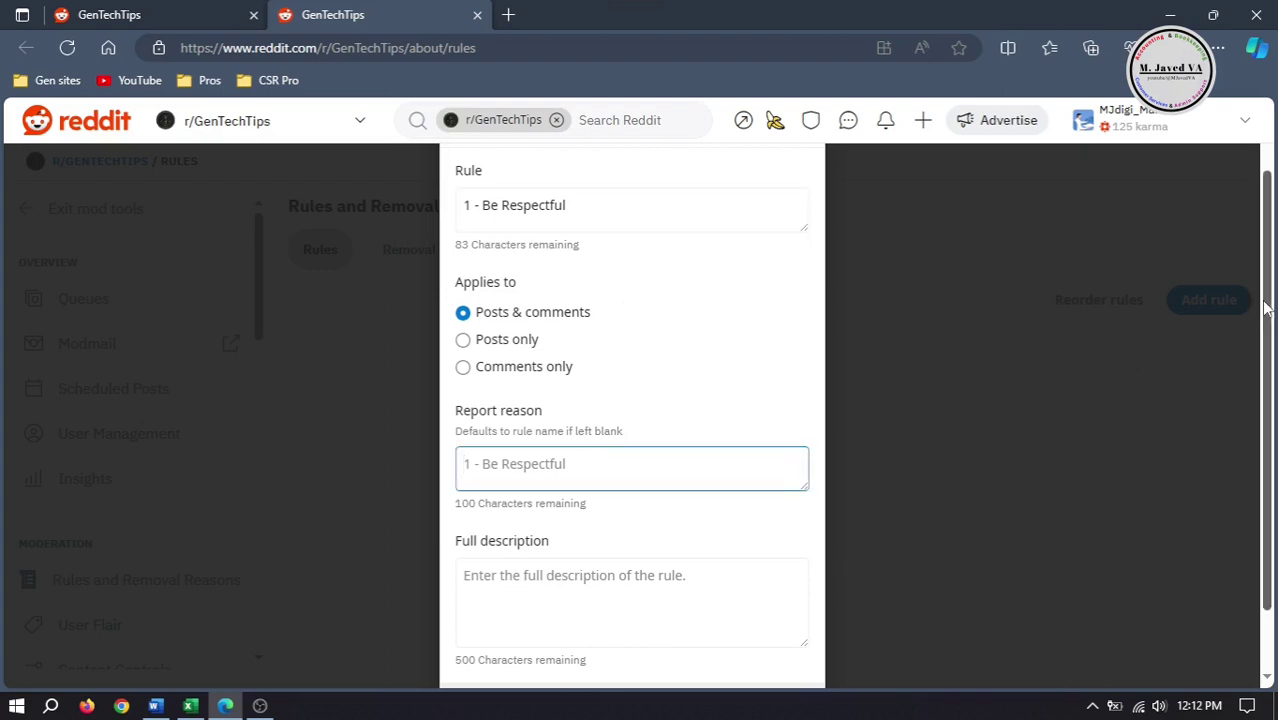
pyautogui.scroll(-1, 1265, 310)
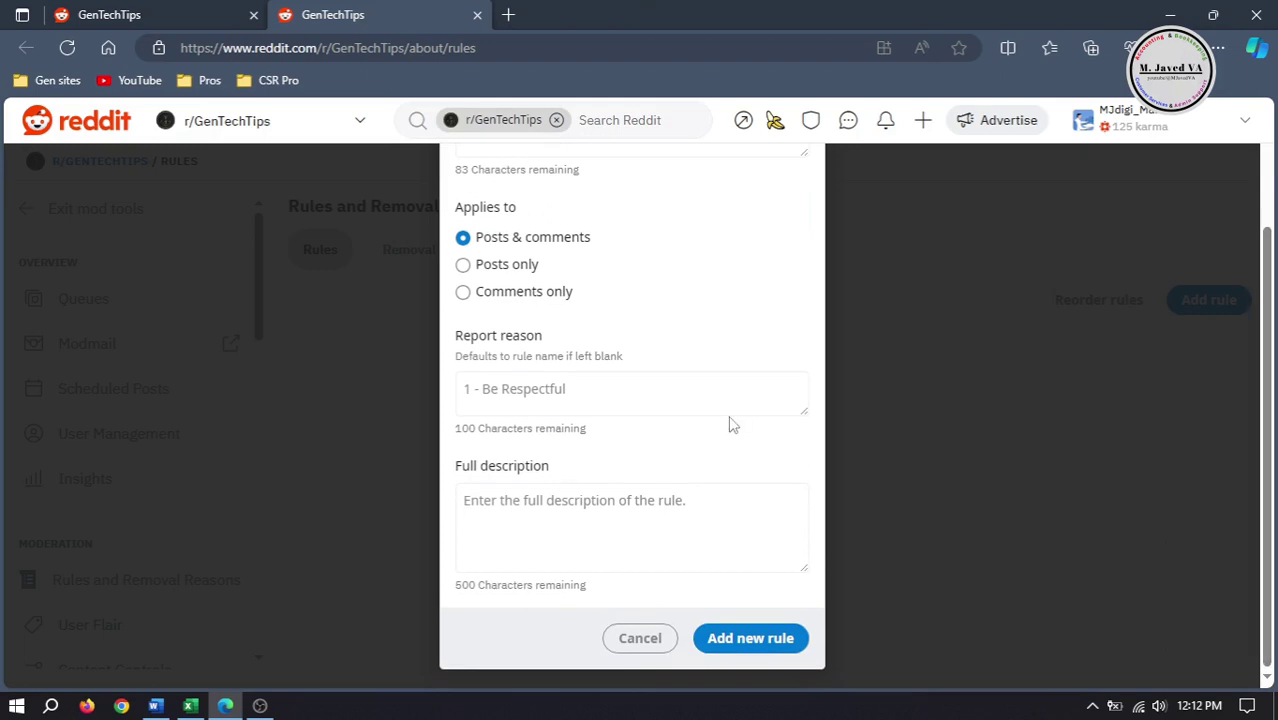
pyautogui.click(604, 507)
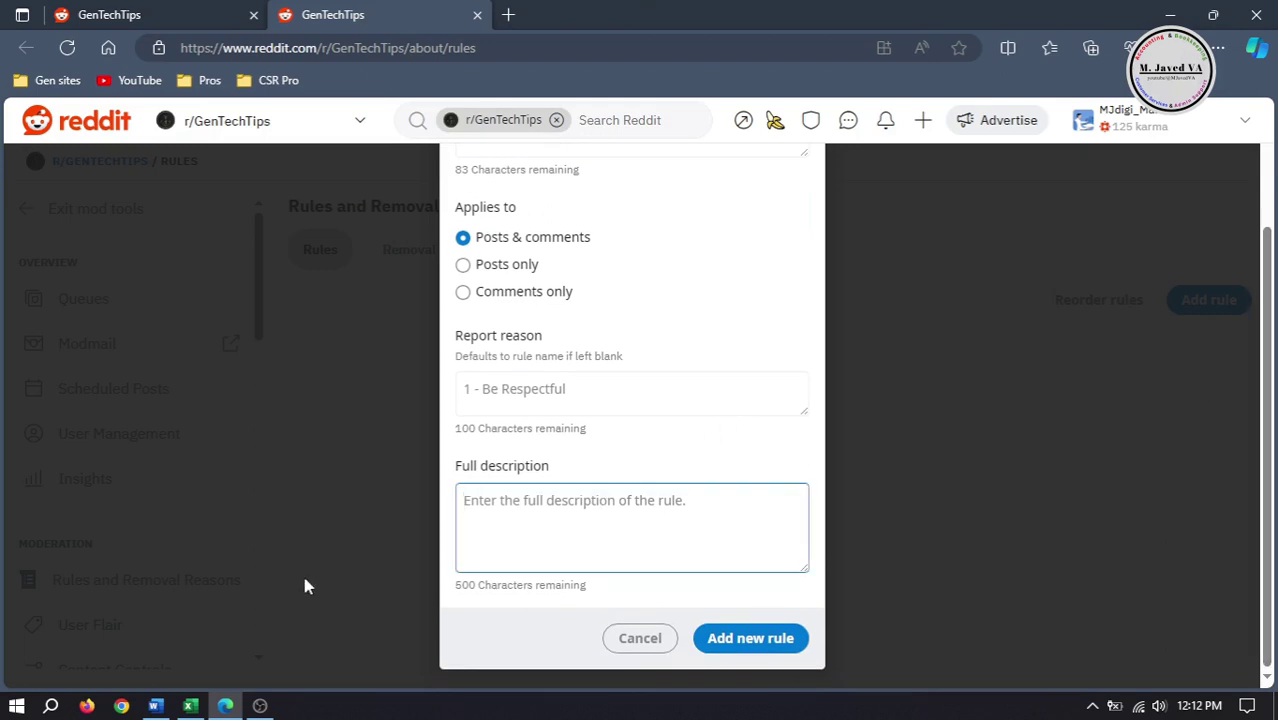
pyautogui.click(155, 706)
pyautogui.moveTo(822, 387); pyautogui.dragTo(159, 386)
pyautogui.hotkey('ctrl', 'c')
pyautogui.hotkey('alt', 'Tab')
pyautogui.hotkey('ctrl', 'v')
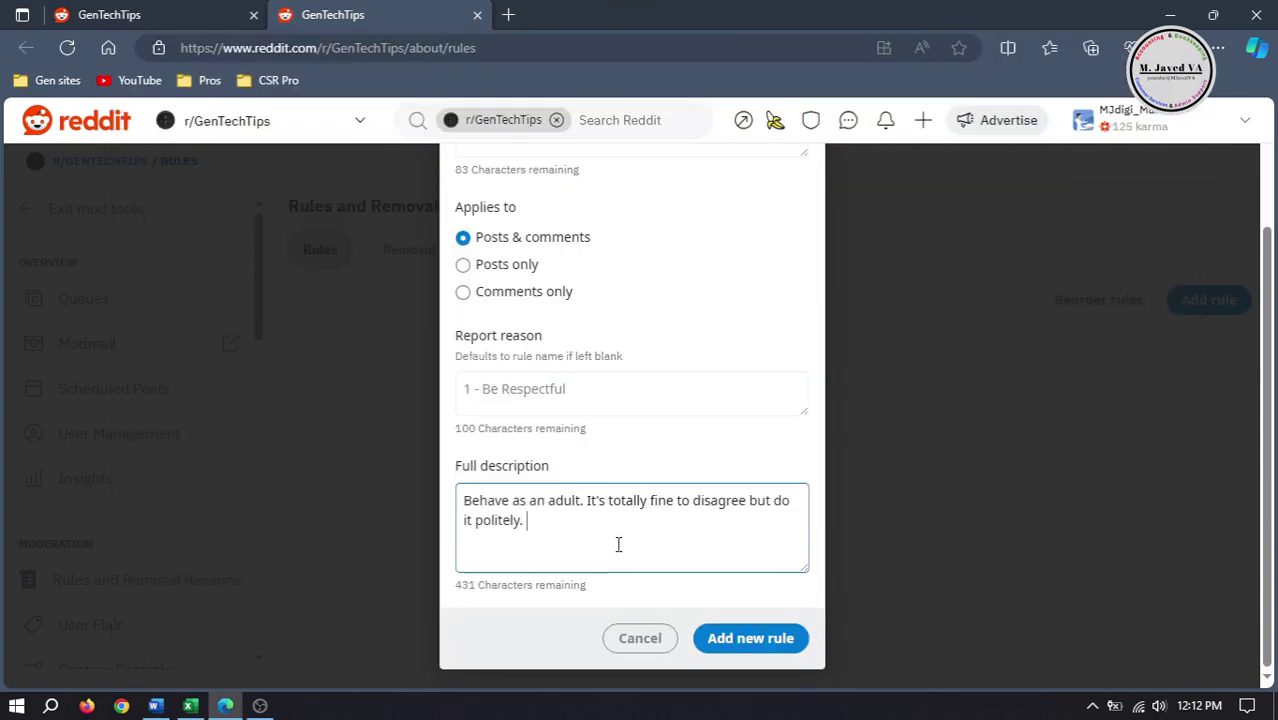
pyautogui.click(774, 641)
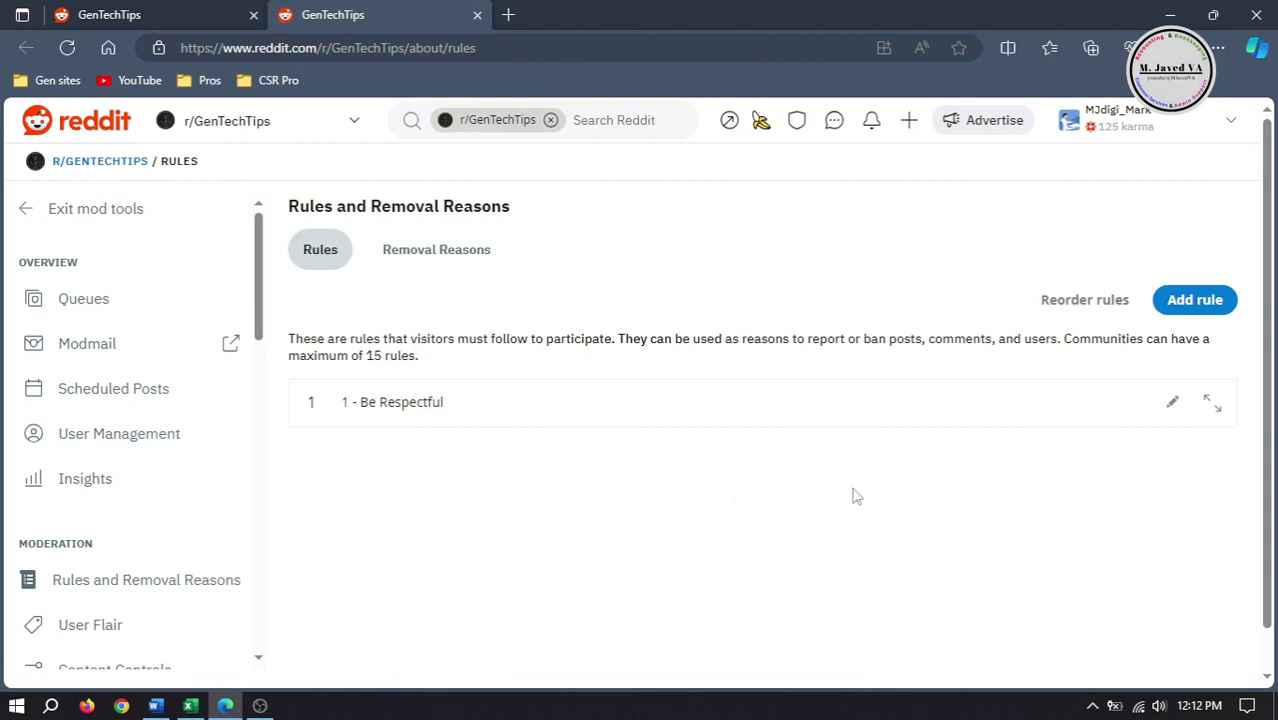
# Step: Start another community rule and select its text in the Word document
pyautogui.click(1195, 303)
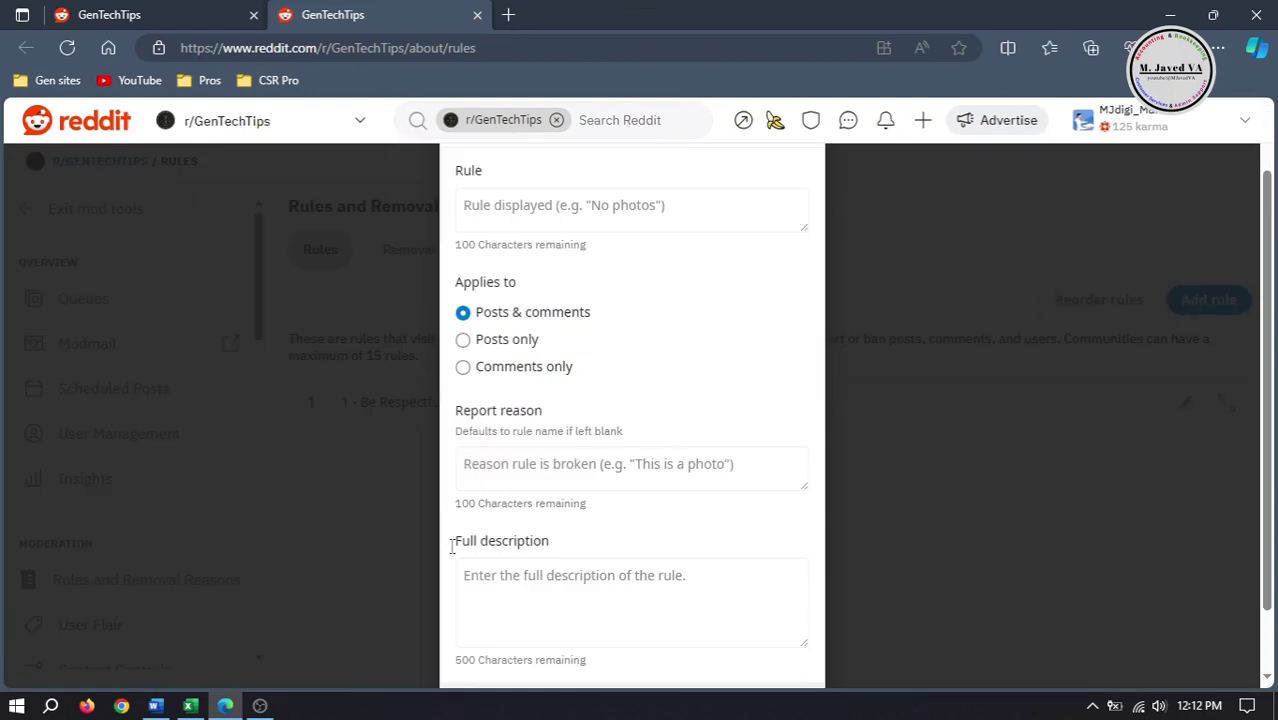
pyautogui.click(160, 705)
pyautogui.tripleClick(400, 382)
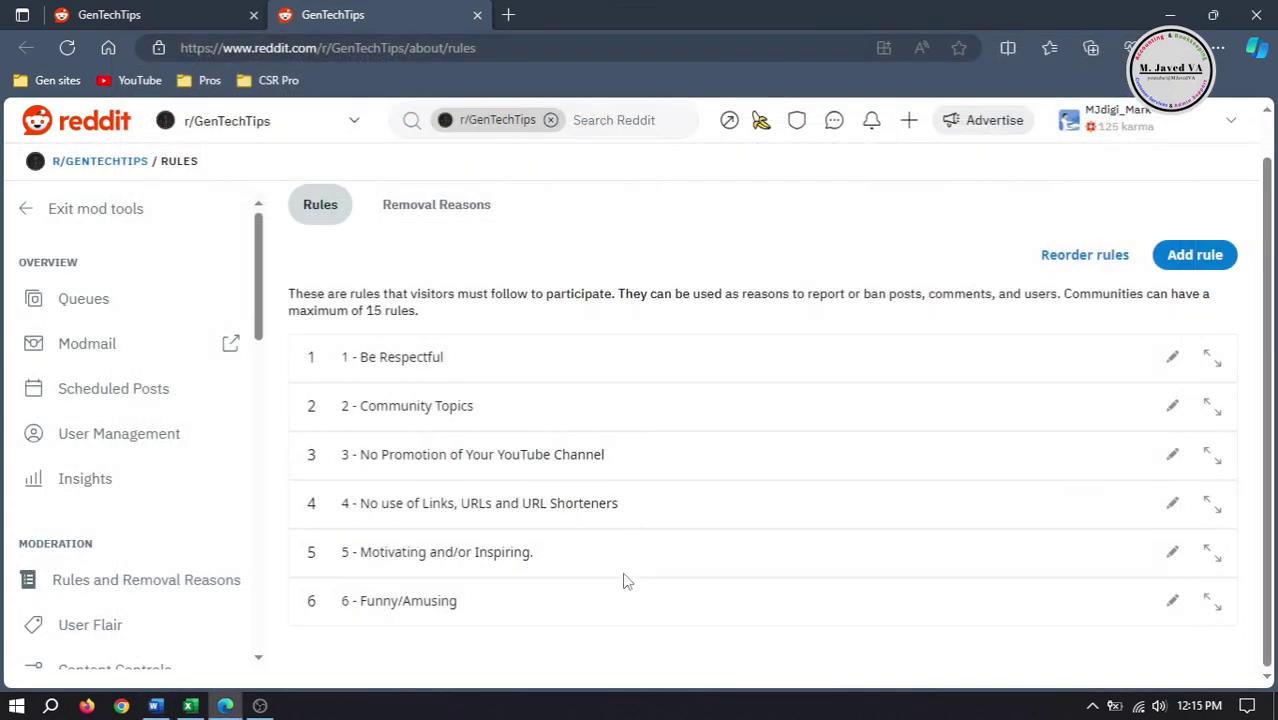
# Step: Return to the GenTechTips community page, open the post creation form and dismiss the collections tip
pyautogui.click(110, 162)
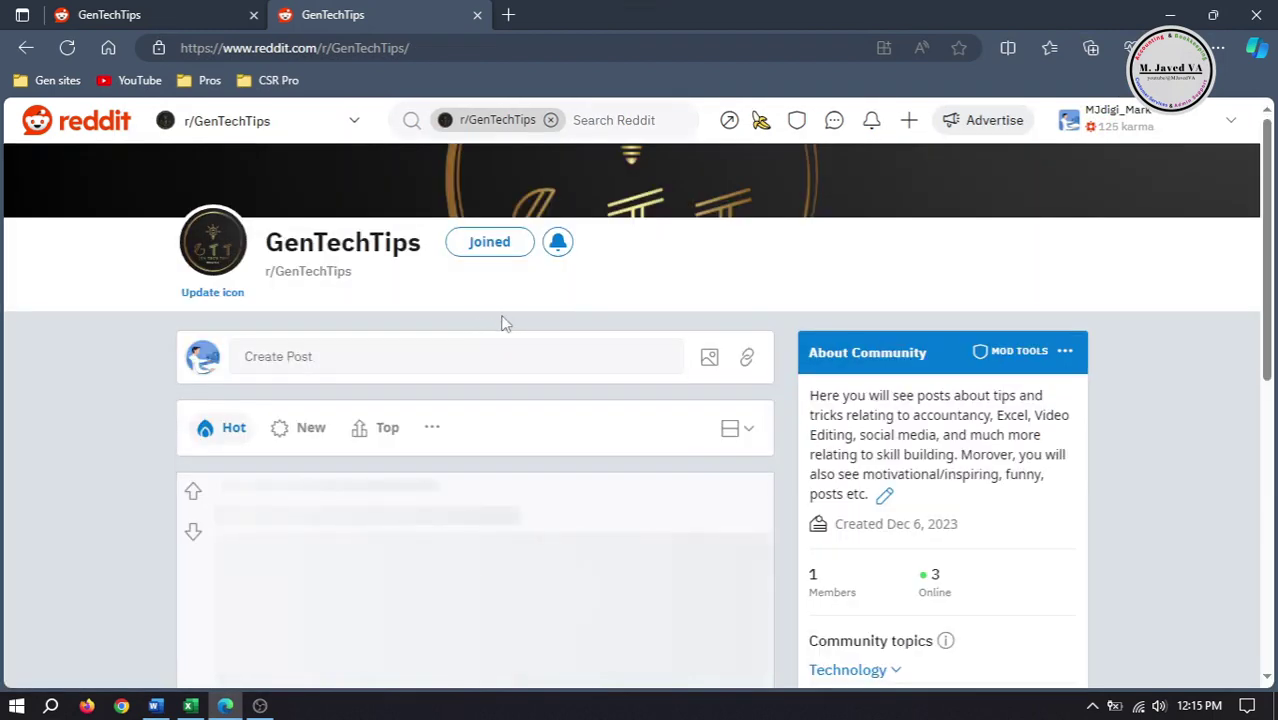
pyautogui.moveTo(1272, 195)
pyautogui.mouseDown()
pyautogui.moveTo(1268, 375)
pyautogui.moveTo(1268, 170)
pyautogui.mouseUp()
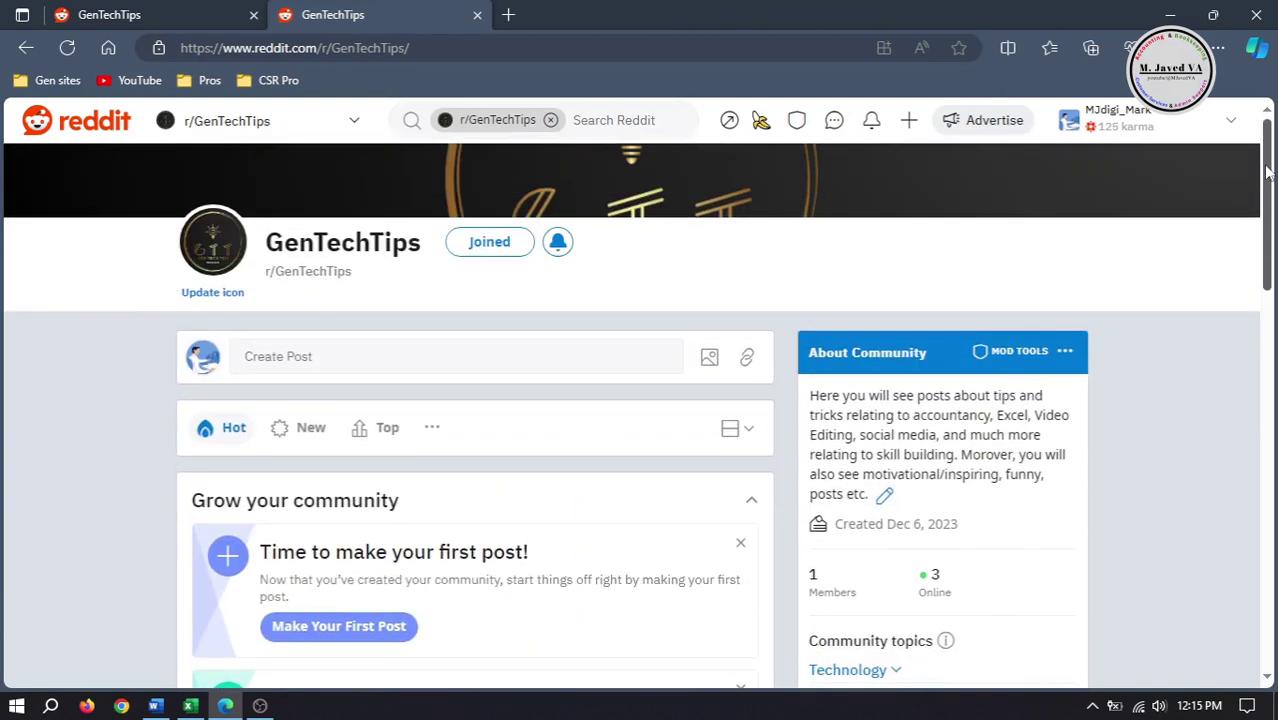
pyautogui.click(418, 356)
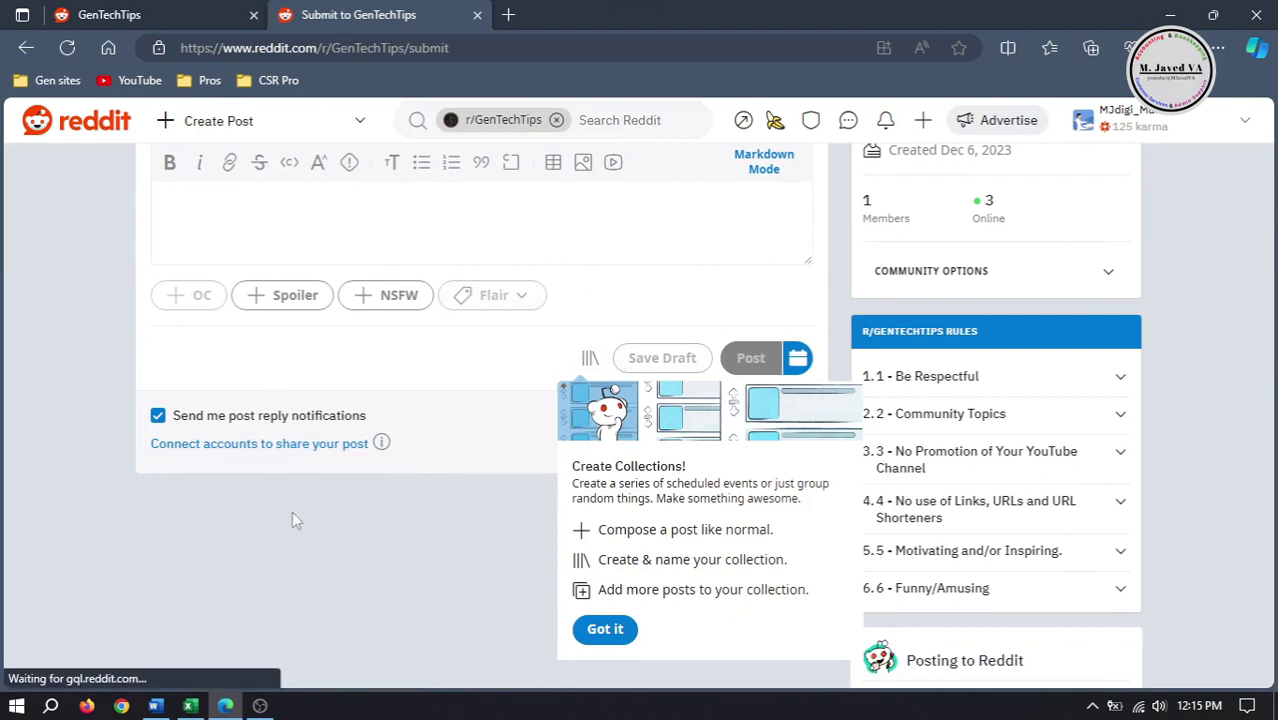
pyautogui.click(355, 565)
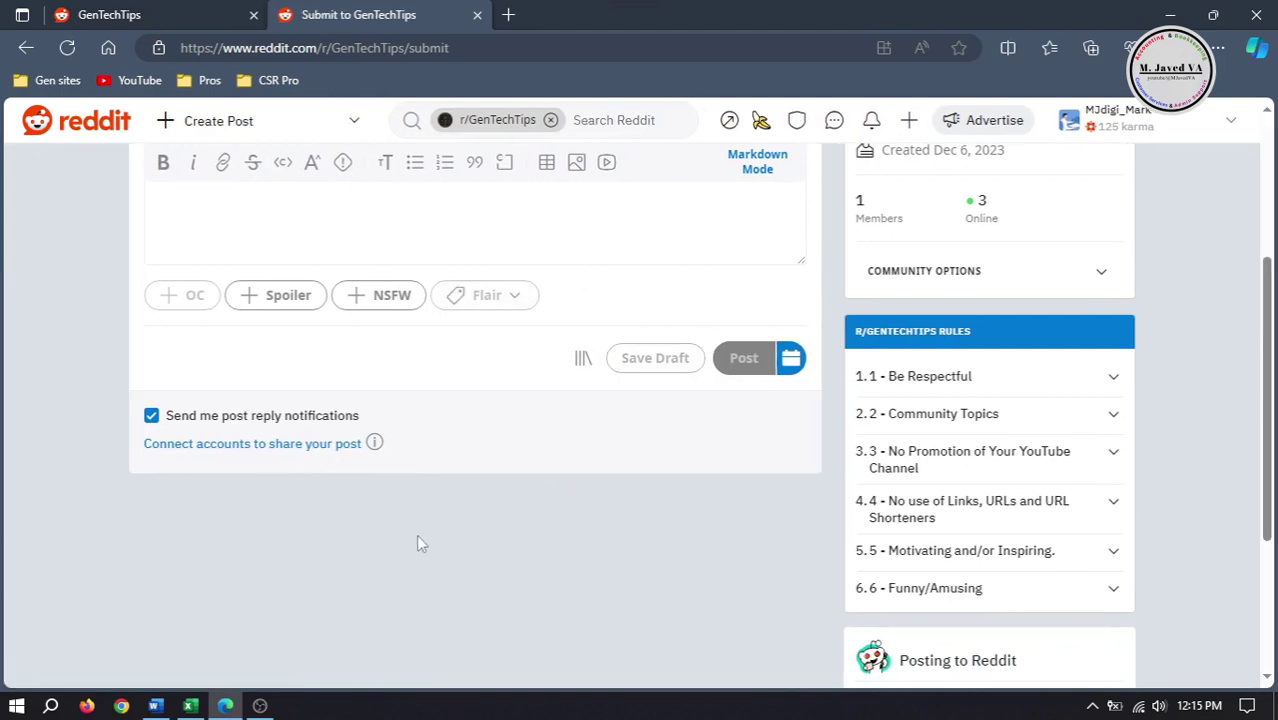
# Step: Review the community rules beside the post form, expand and collapse the YouTube channel promotion rule, and return to the community page
pyautogui.scroll(-1, 1175, 326)
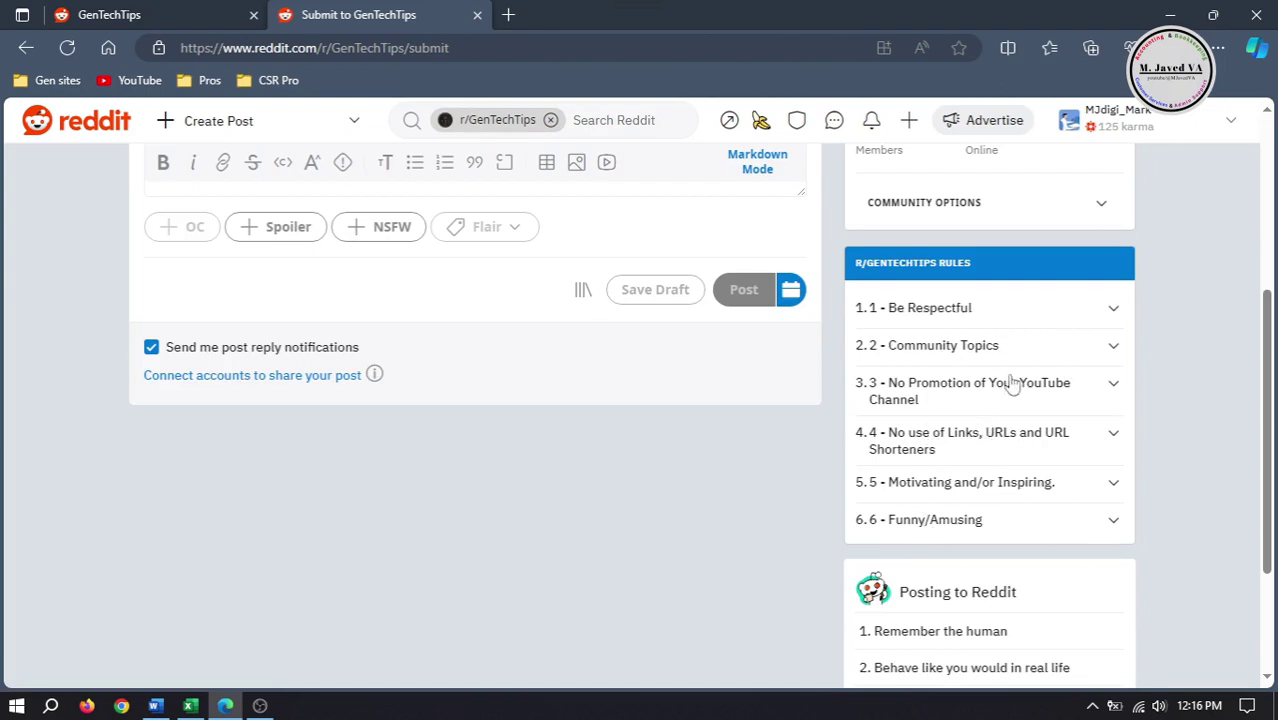
pyautogui.scroll(2, 1258, 472)
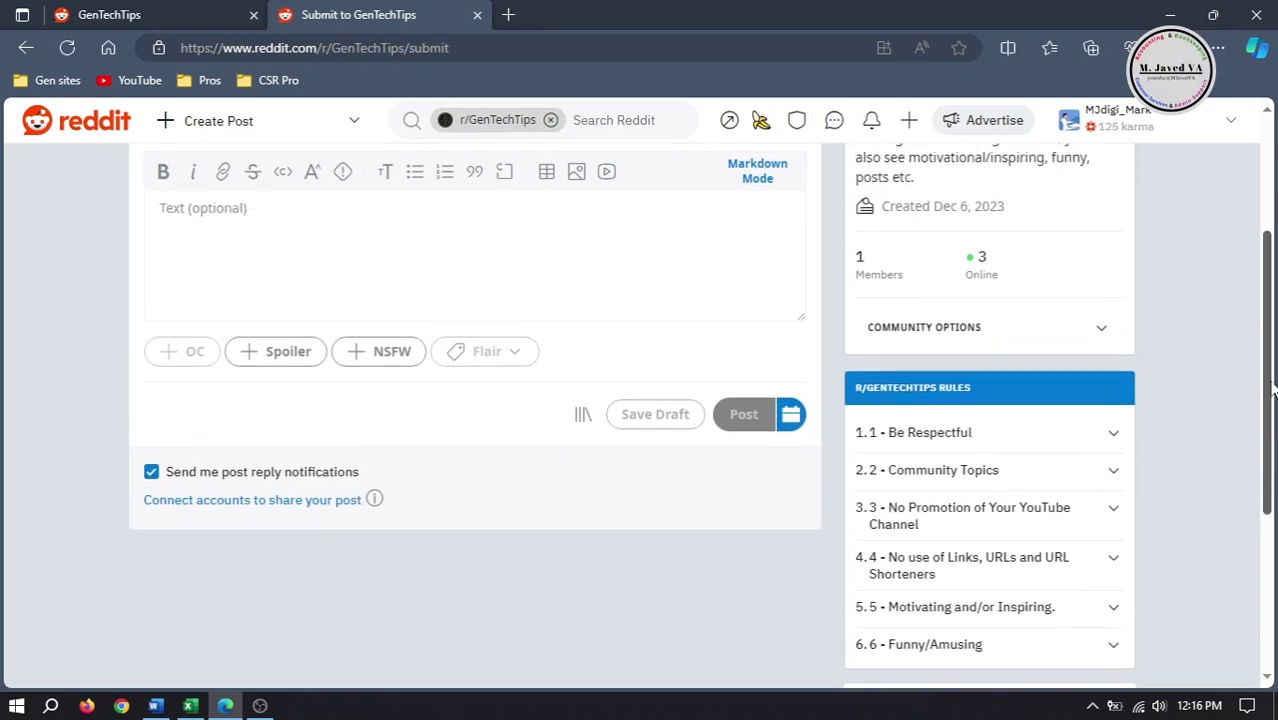
pyautogui.click(1110, 513)
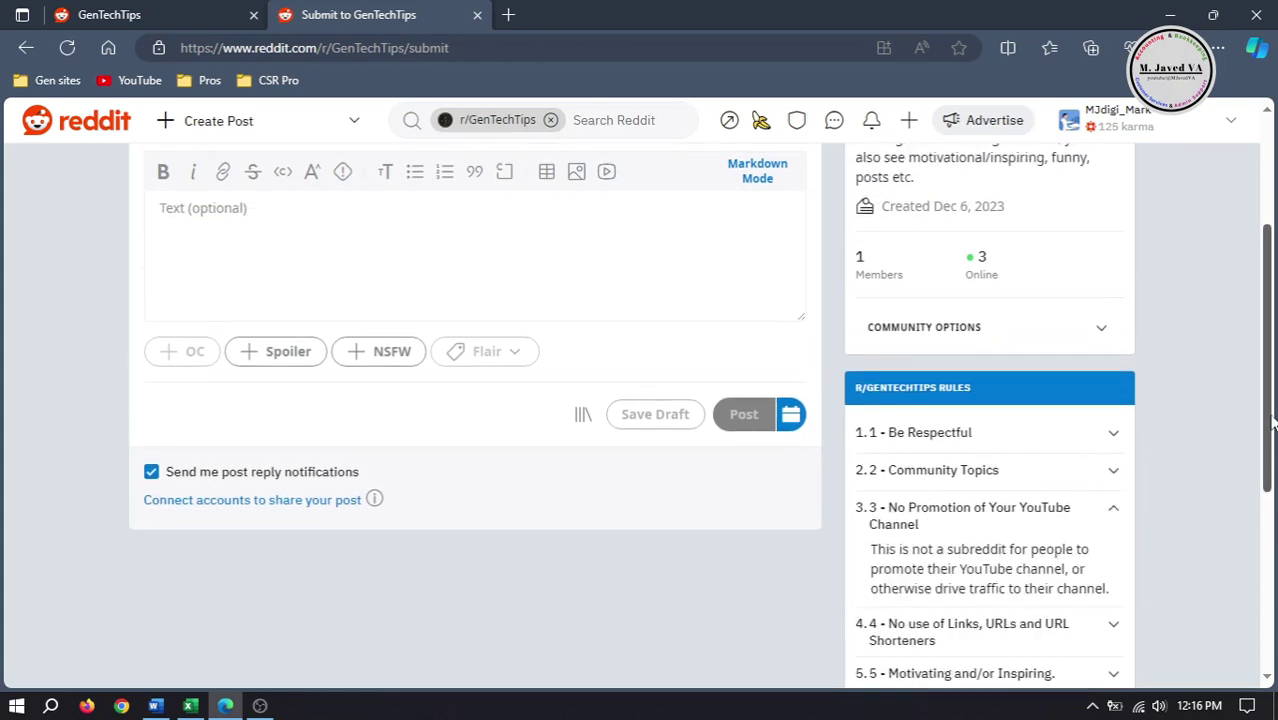
pyautogui.scroll(-2, 1272, 470)
pyautogui.click(1117, 396)
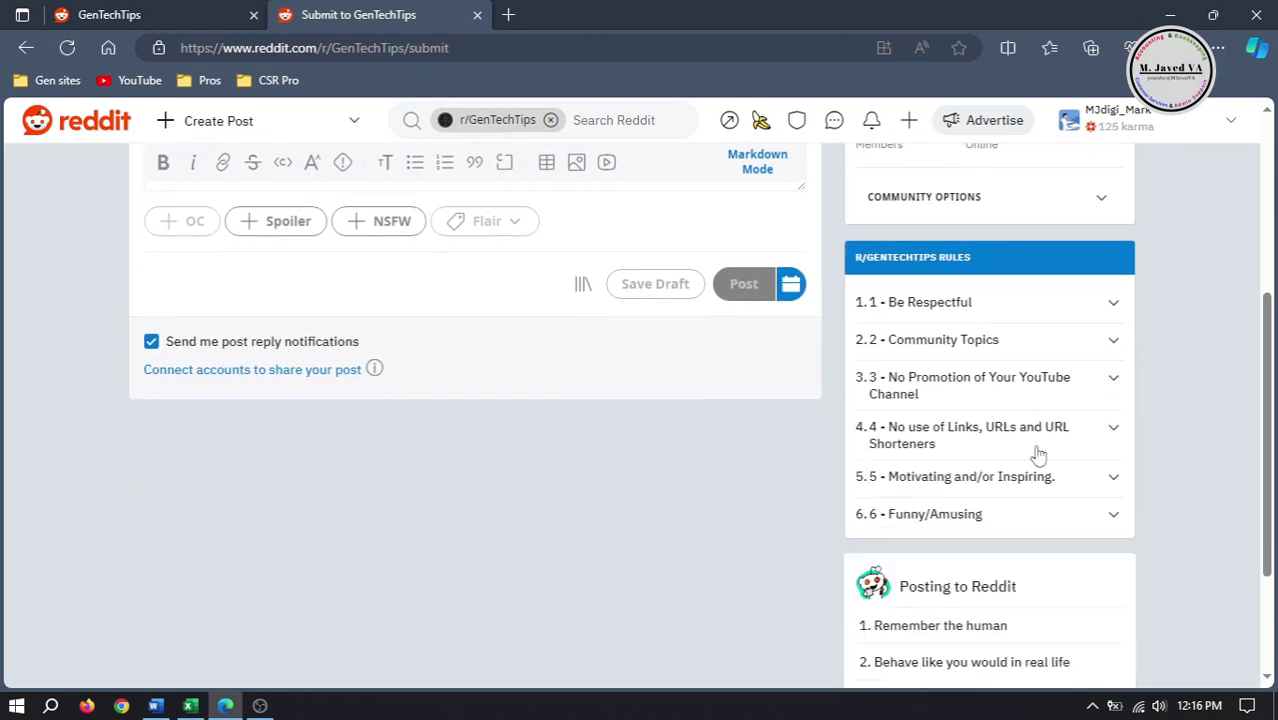
pyautogui.hotkey('alt', 'Left')
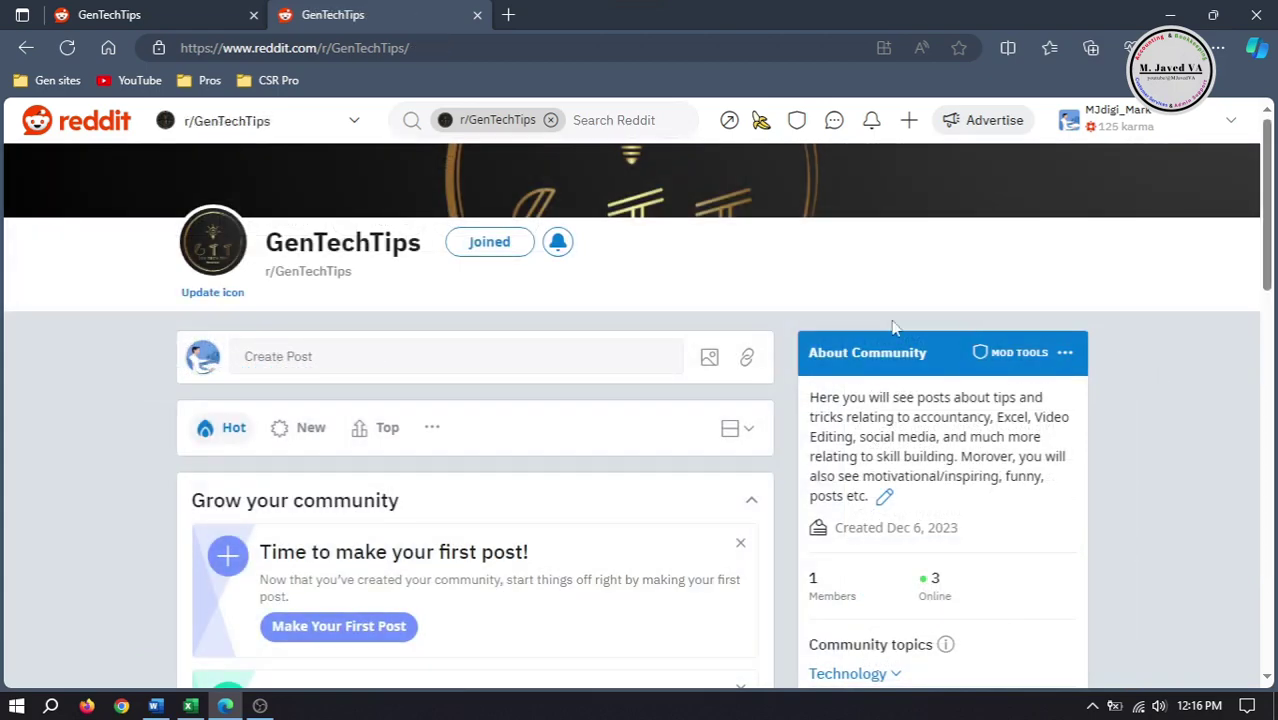
# Step: Open the rules widget settings among the sidebar widgets in the community appearance options and go to editing the community rules
pyautogui.click(1018, 352)
pyautogui.moveTo(262, 300); pyautogui.dragTo(277, 512)
pyautogui.scroll(-1, 277, 512)
pyautogui.click(146, 397)
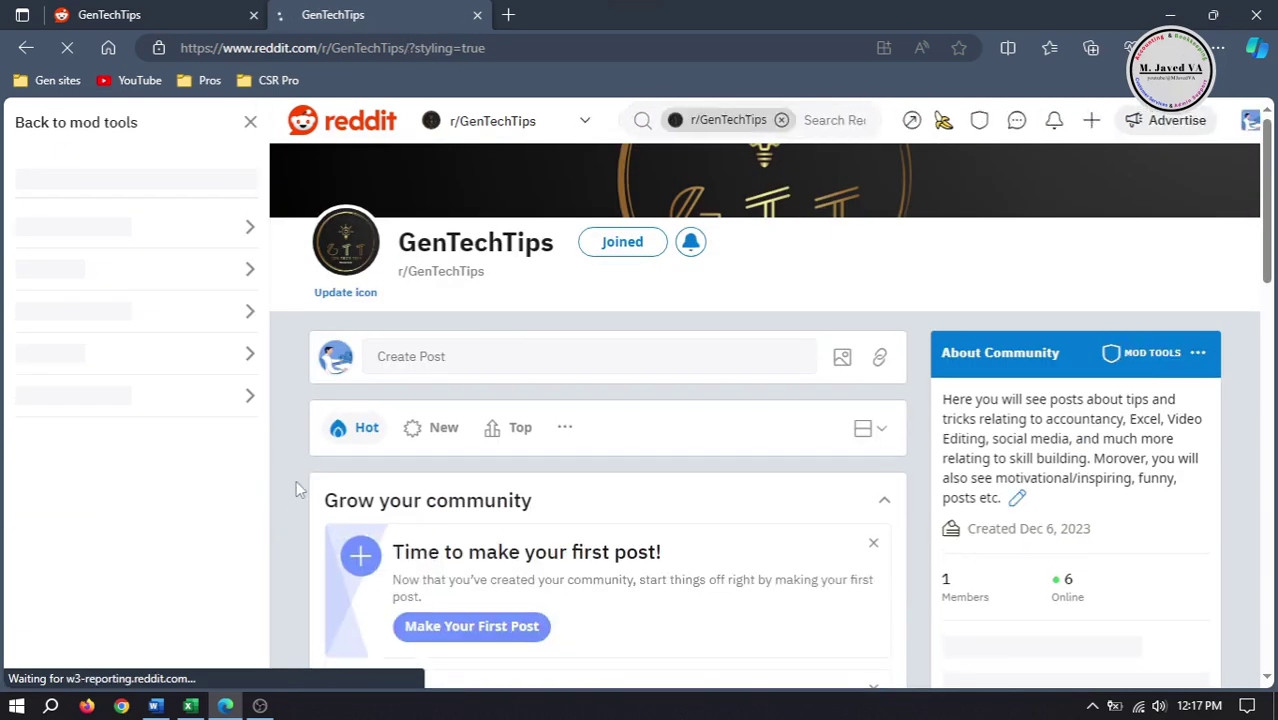
pyautogui.scroll(-1, 160, 580)
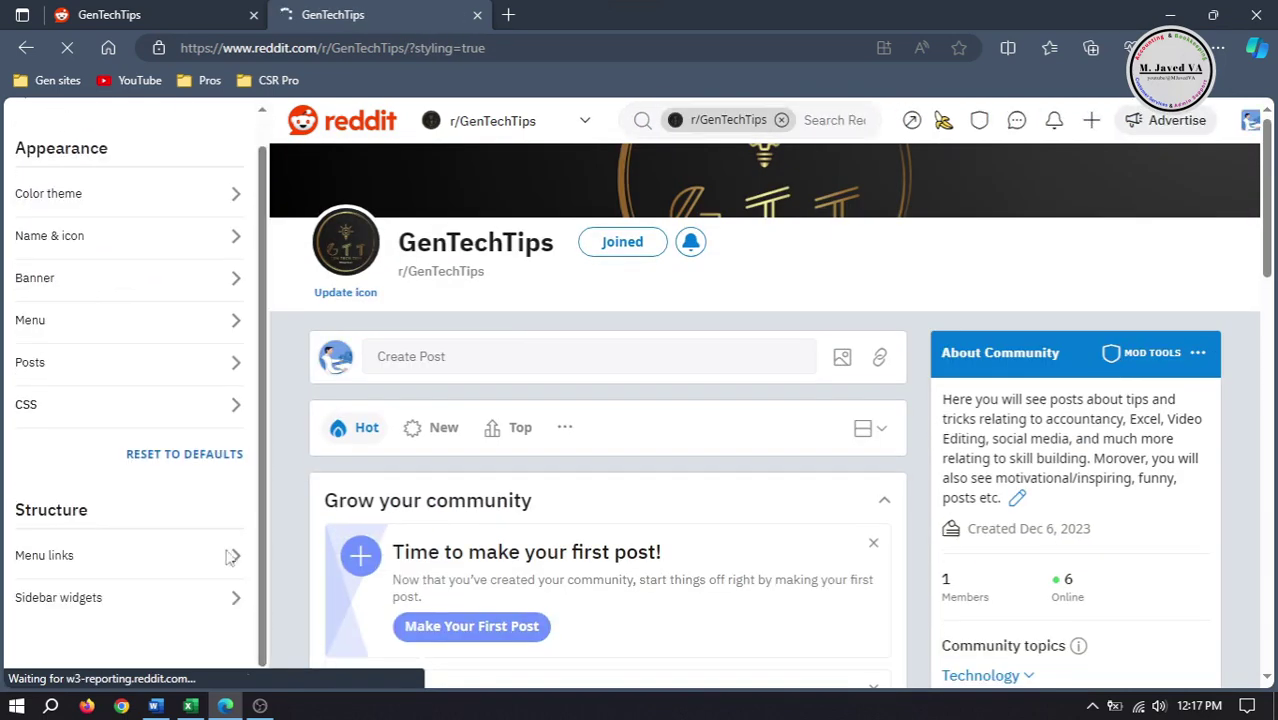
pyautogui.click(166, 601)
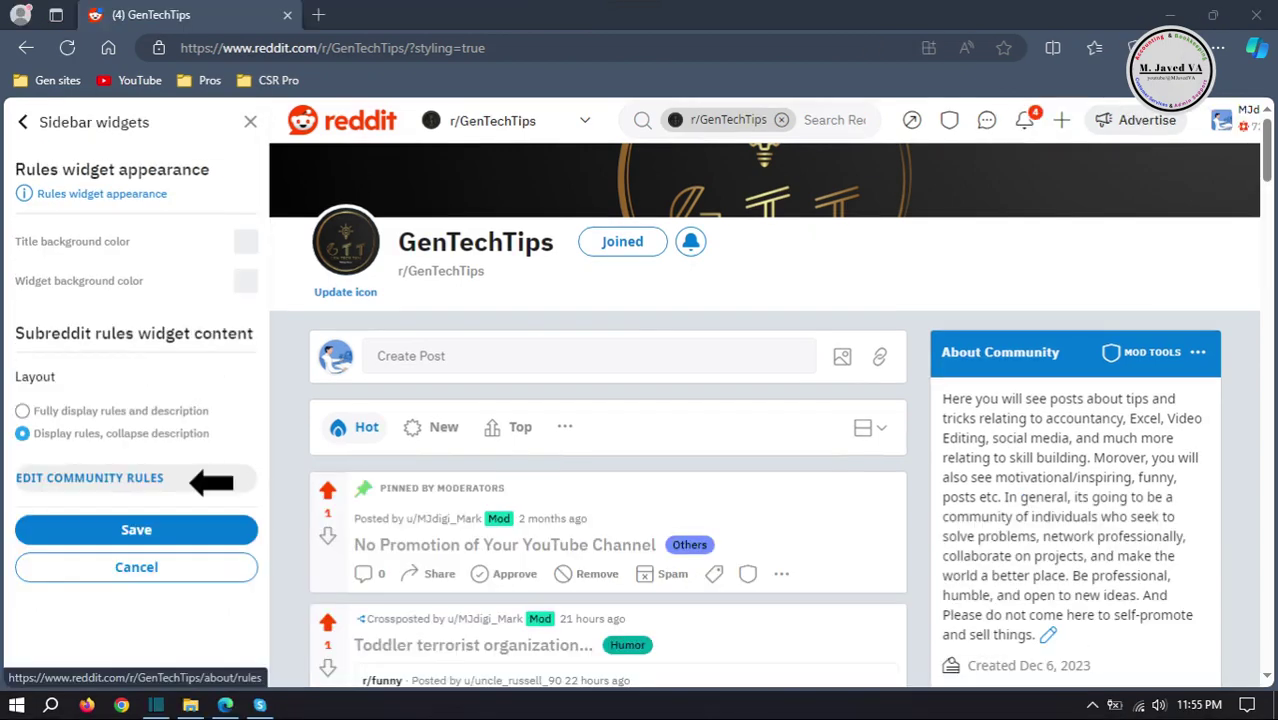
pyautogui.click(89, 478)
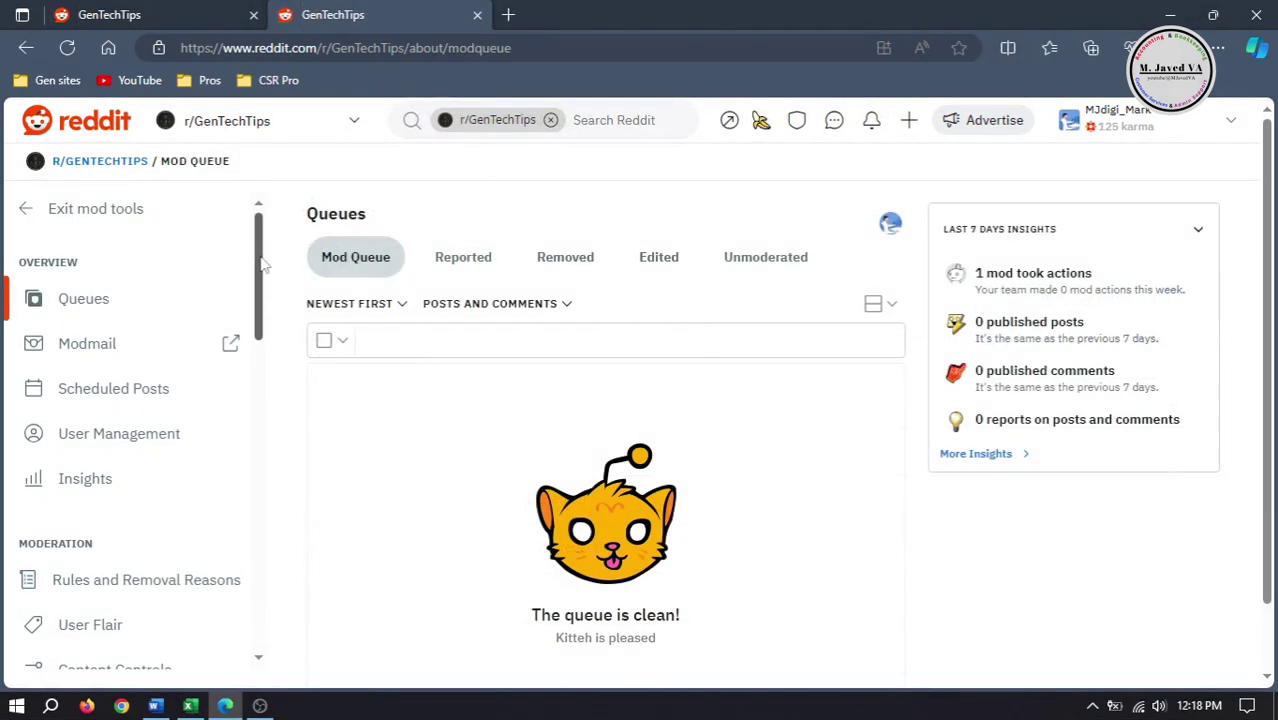
# Step: Open the moderation rules list, remove the number prefix from the first rule so it reads "Be Respectful", and save it
pyautogui.scroll(-1, 258, 313)
pyautogui.scroll(-1, 257, 343)
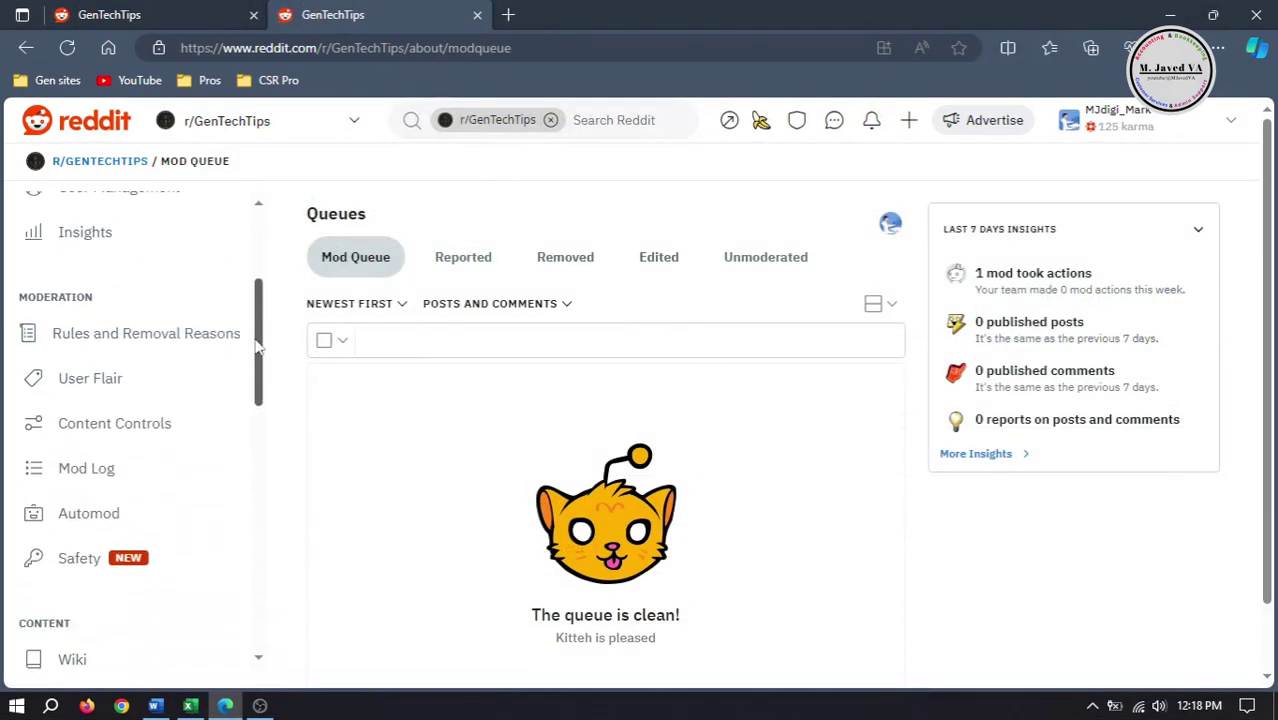
pyautogui.click(207, 352)
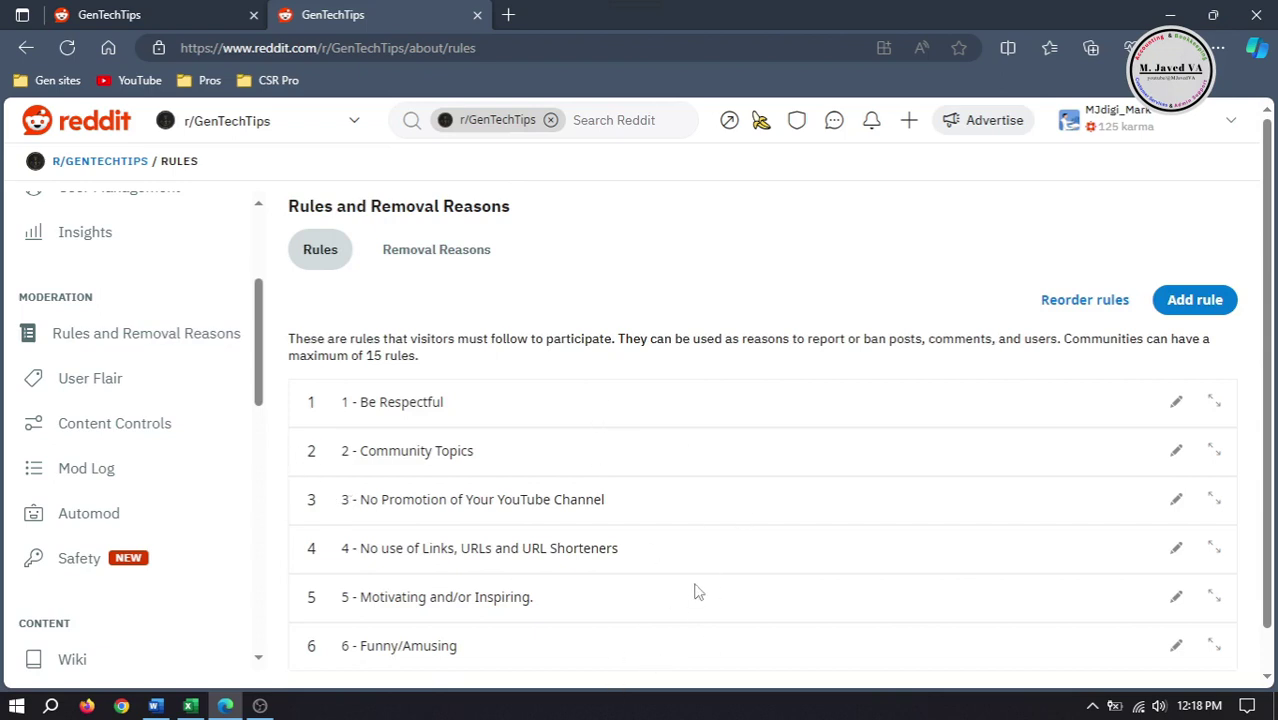
pyautogui.click(1177, 403)
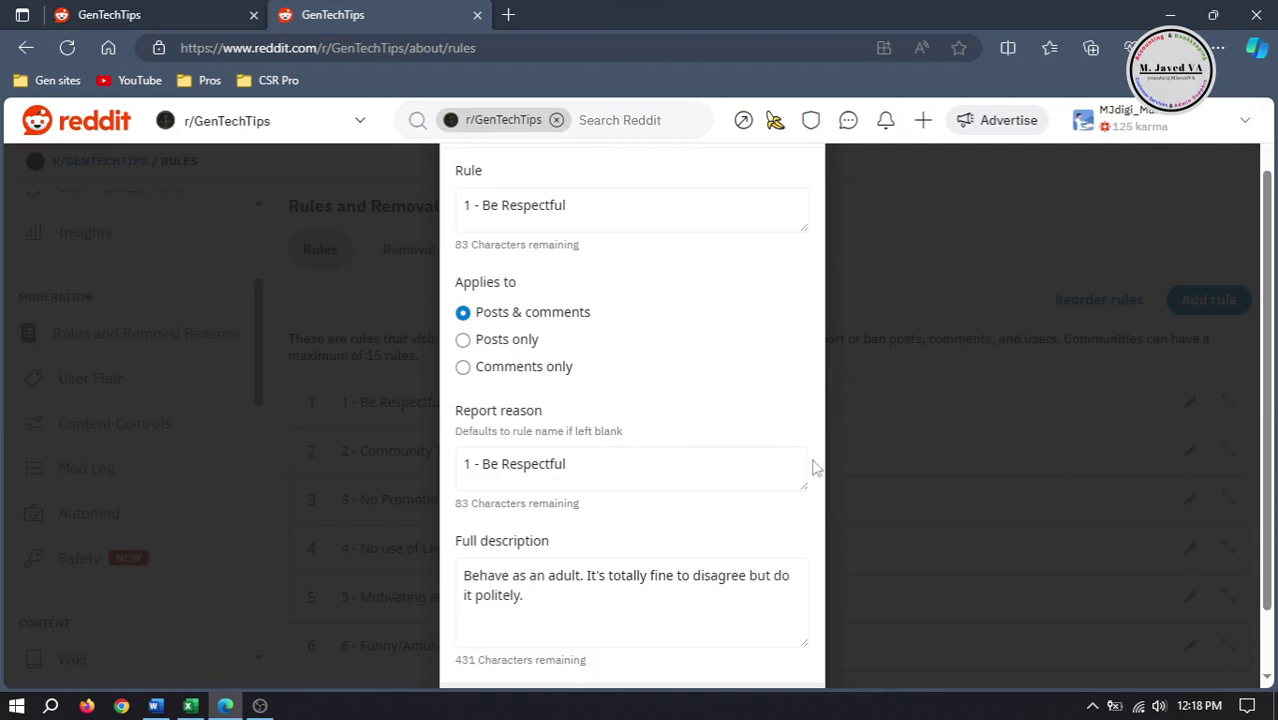
pyautogui.click(482, 206)
pyautogui.press('BackSpace')
pyautogui.press('BackSpace')
pyautogui.press('BackSpace')
pyautogui.press('BackSpace')
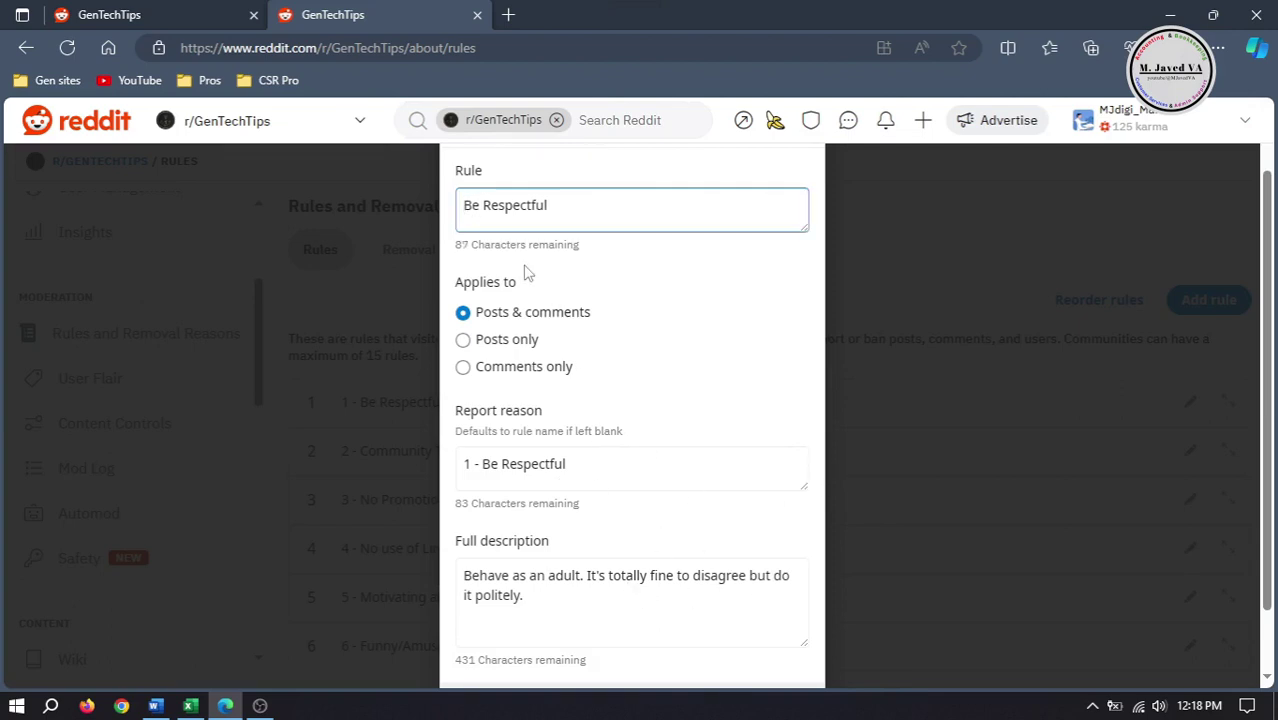
pyautogui.moveTo(1272, 350); pyautogui.dragTo(1272, 410)
pyautogui.click(777, 638)
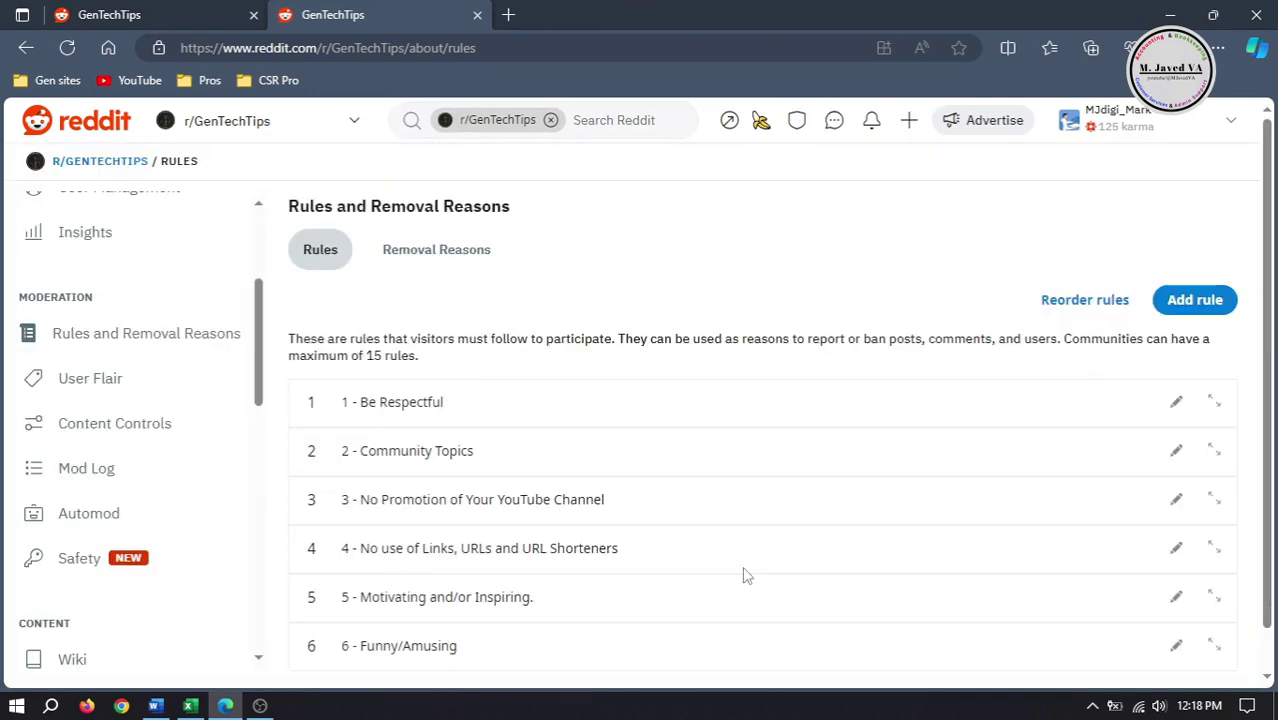
# Step: Edit the second rule, remove its number prefix so the name reads "Community Topics", and save it
pyautogui.click(1175, 455)
pyautogui.click(502, 217)
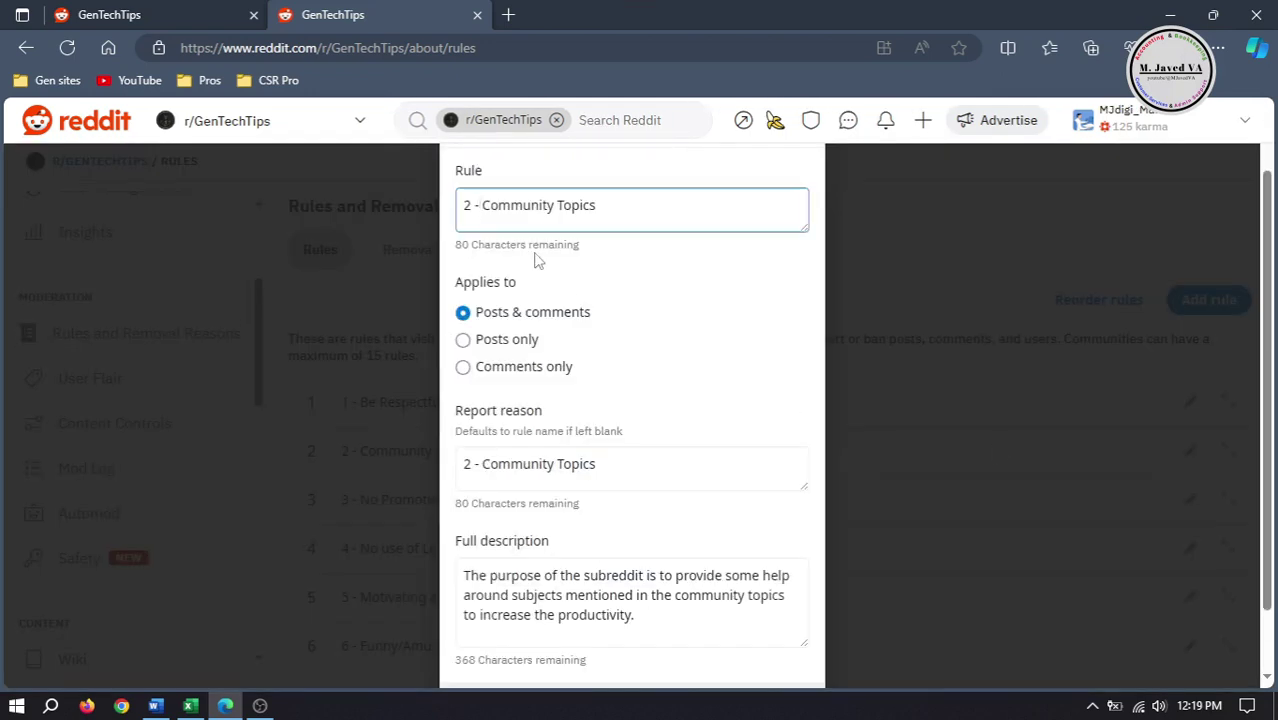
pyautogui.press('BackSpace')
pyautogui.press('BackSpace')
pyautogui.press('BackSpace')
pyautogui.press('BackSpace')
pyautogui.click(572, 575)
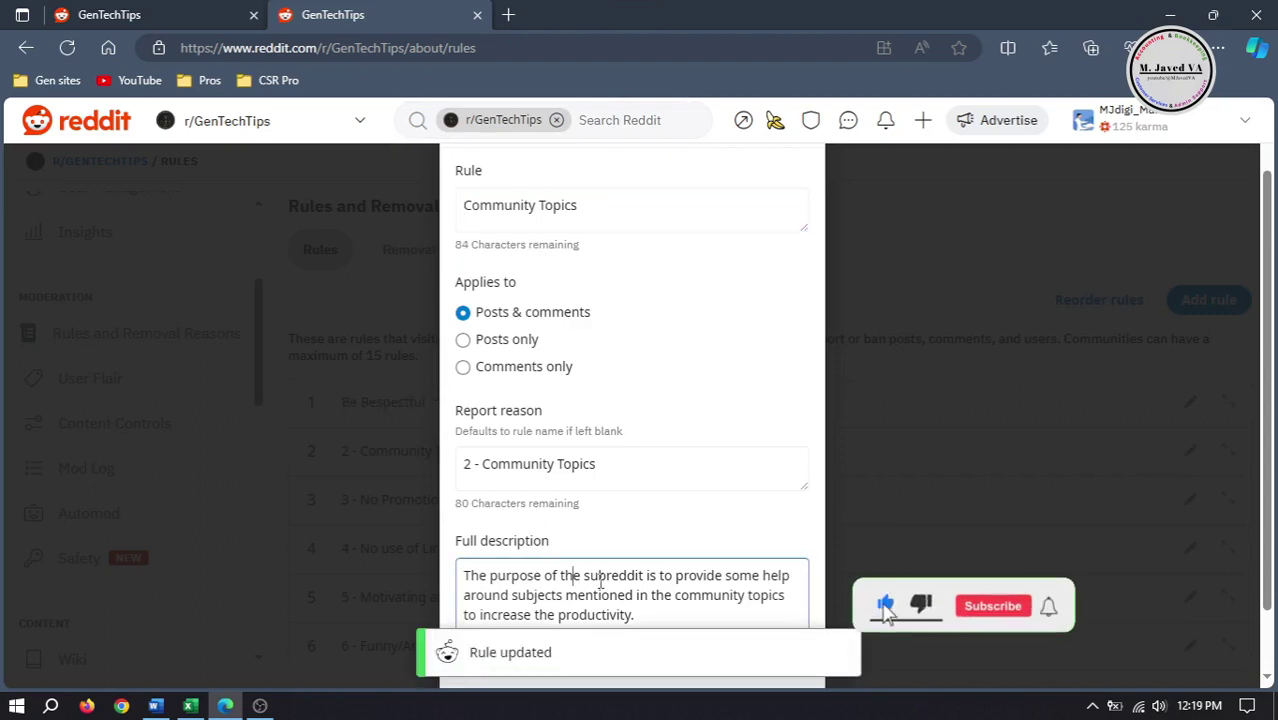
pyautogui.scroll(-1, 572, 560)
pyautogui.click(659, 545)
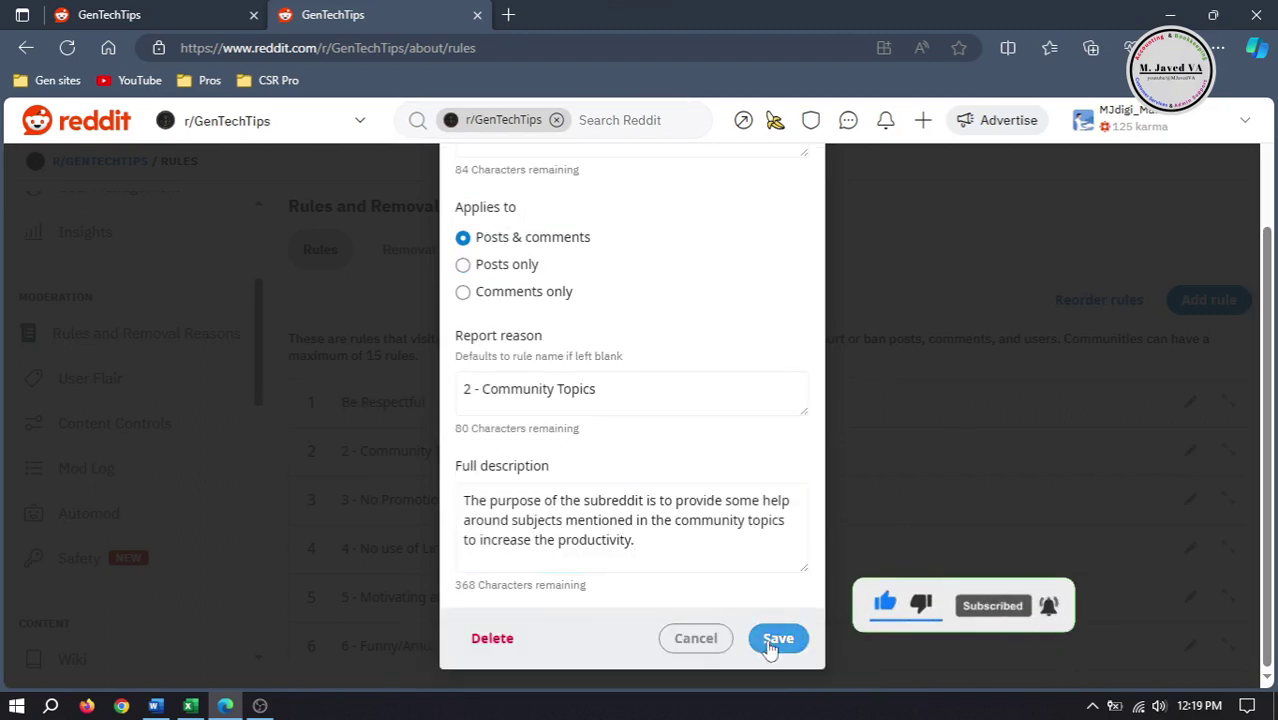
pyautogui.click(776, 637)
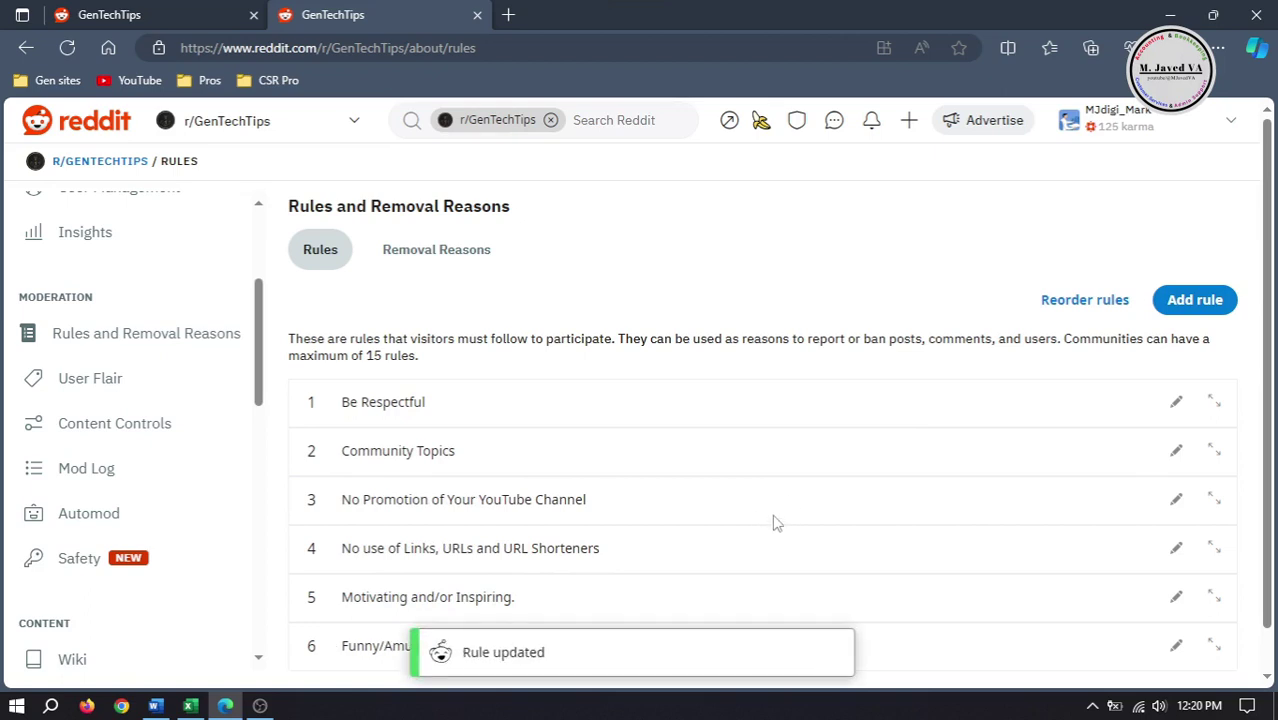
# Step: Return to the GenTechTips community page and check the rules widget in its sidebar
pyautogui.click(80, 158)
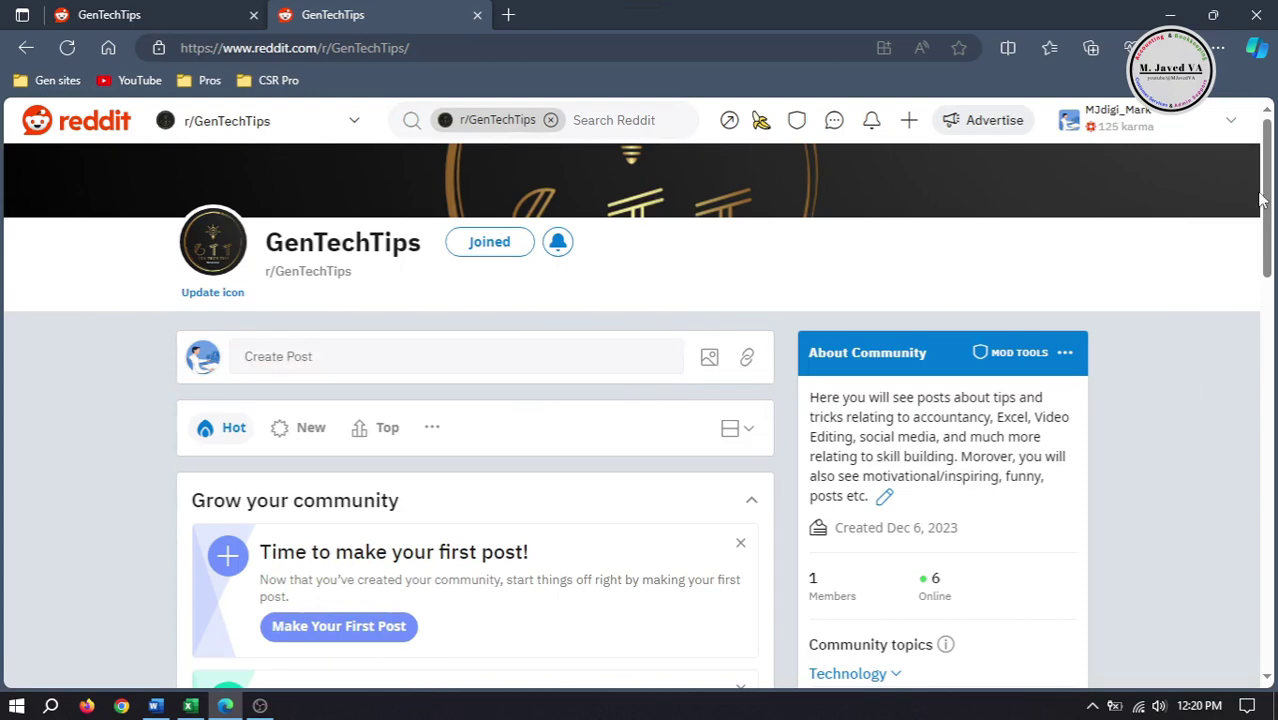
pyautogui.scroll(-7, 1255, 200)
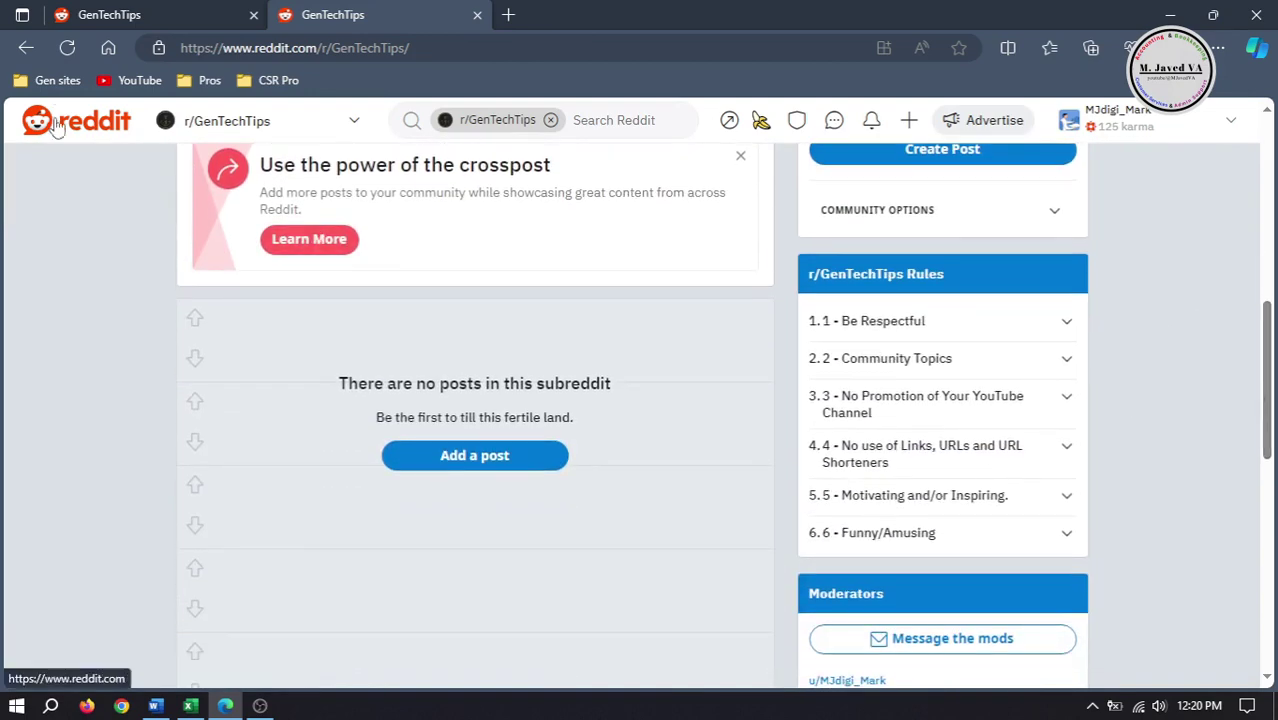
pyautogui.scroll(-1, 129, 342)
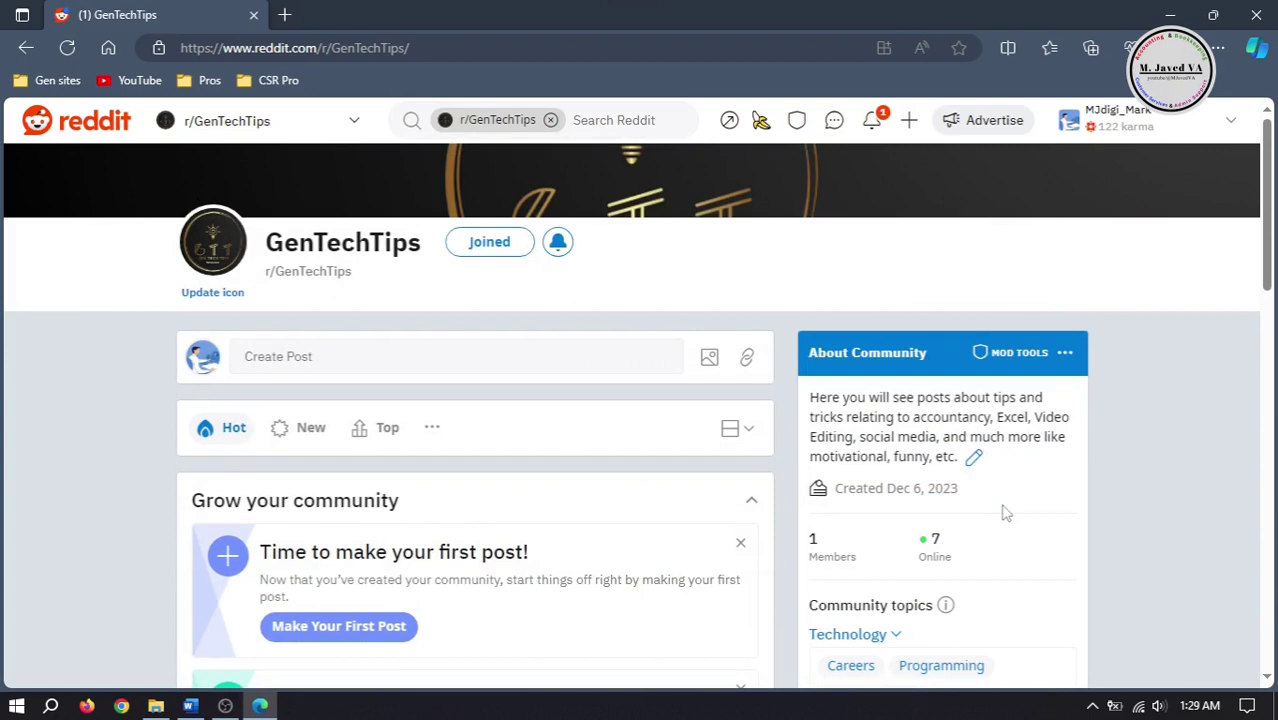
# Step: Open the community's general settings and enable the welcome message for new members
pyautogui.scroll(-1, 1006, 513)
pyautogui.click(1017, 334)
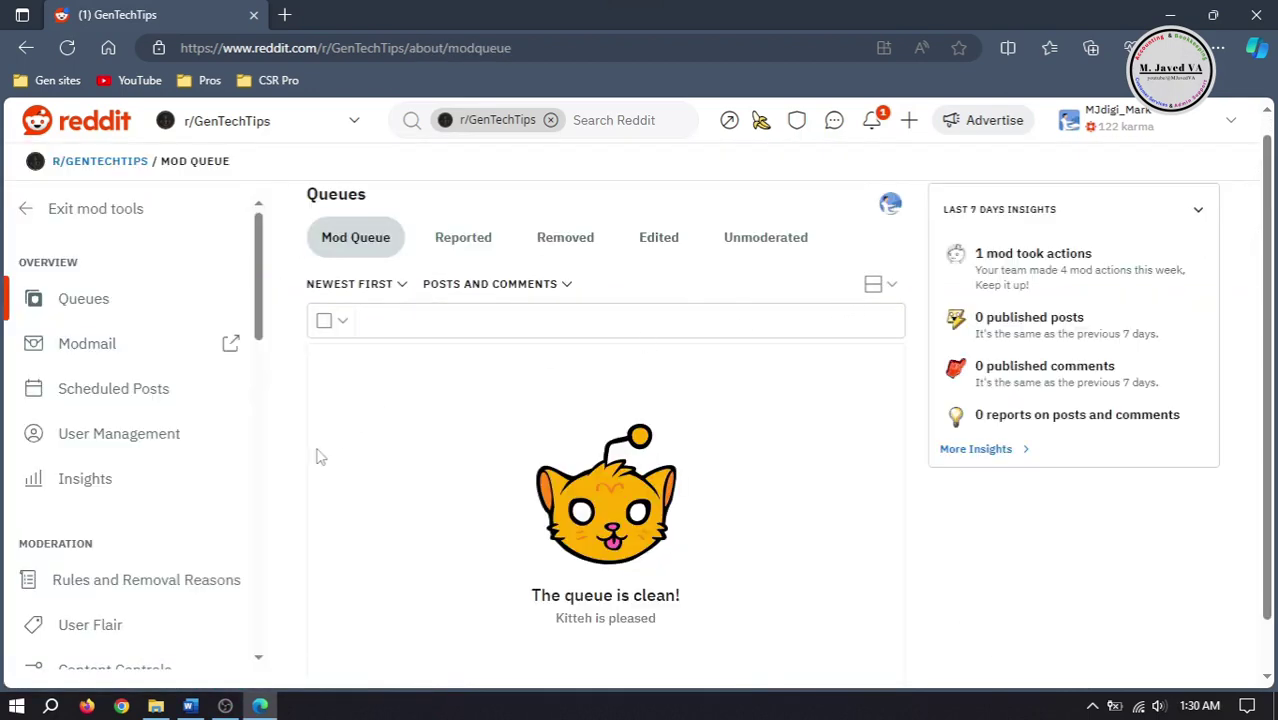
pyautogui.moveTo(262, 274); pyautogui.dragTo(245, 506)
pyautogui.click(172, 380)
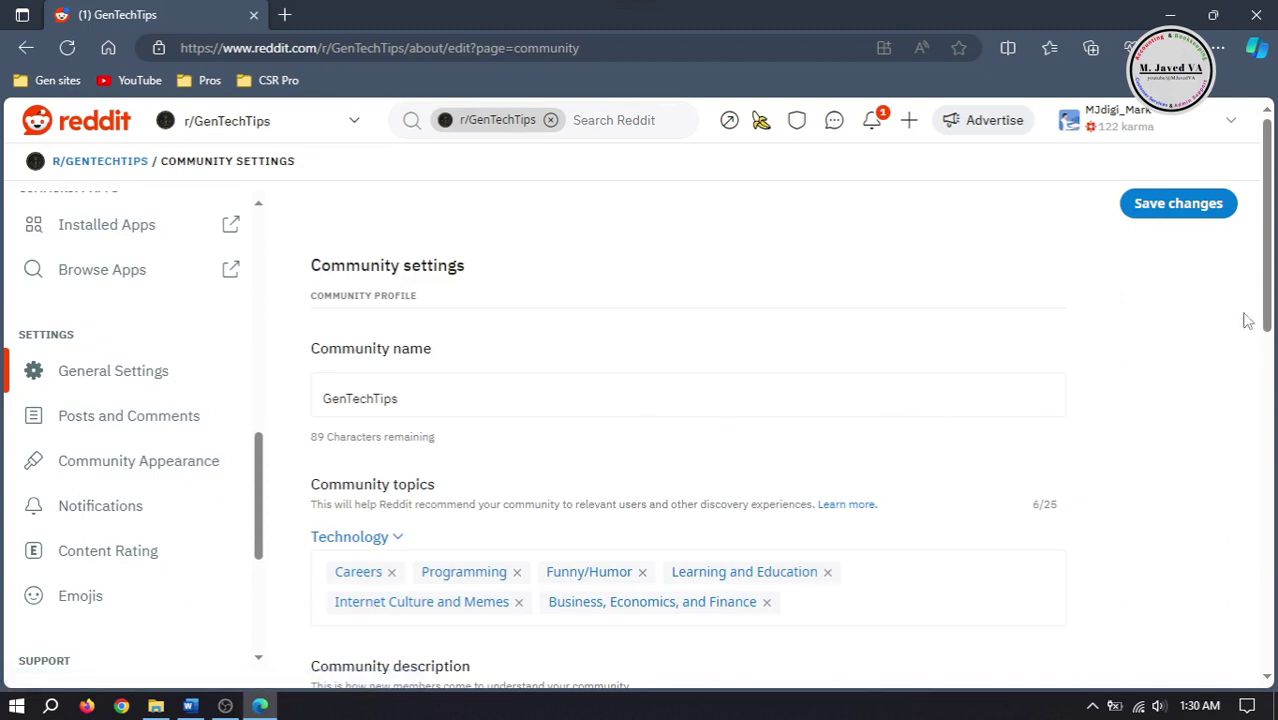
pyautogui.scroll(-5, 1245, 360)
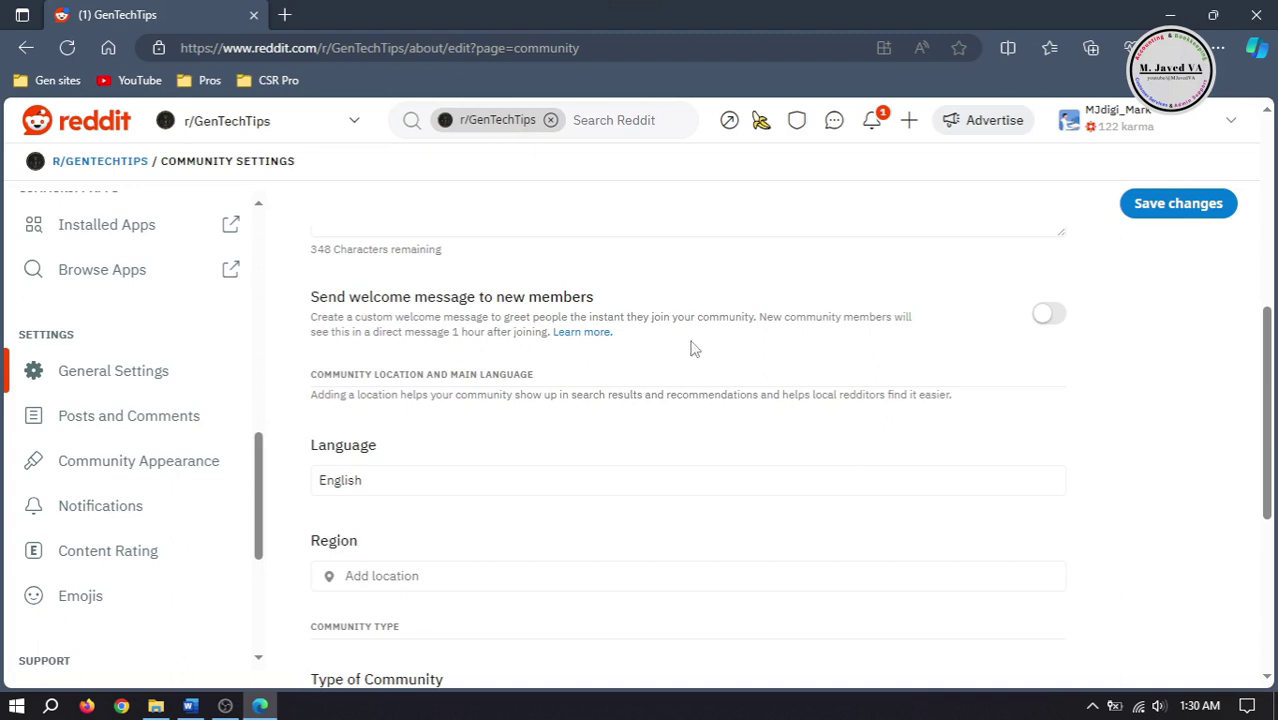
pyautogui.click(1046, 318)
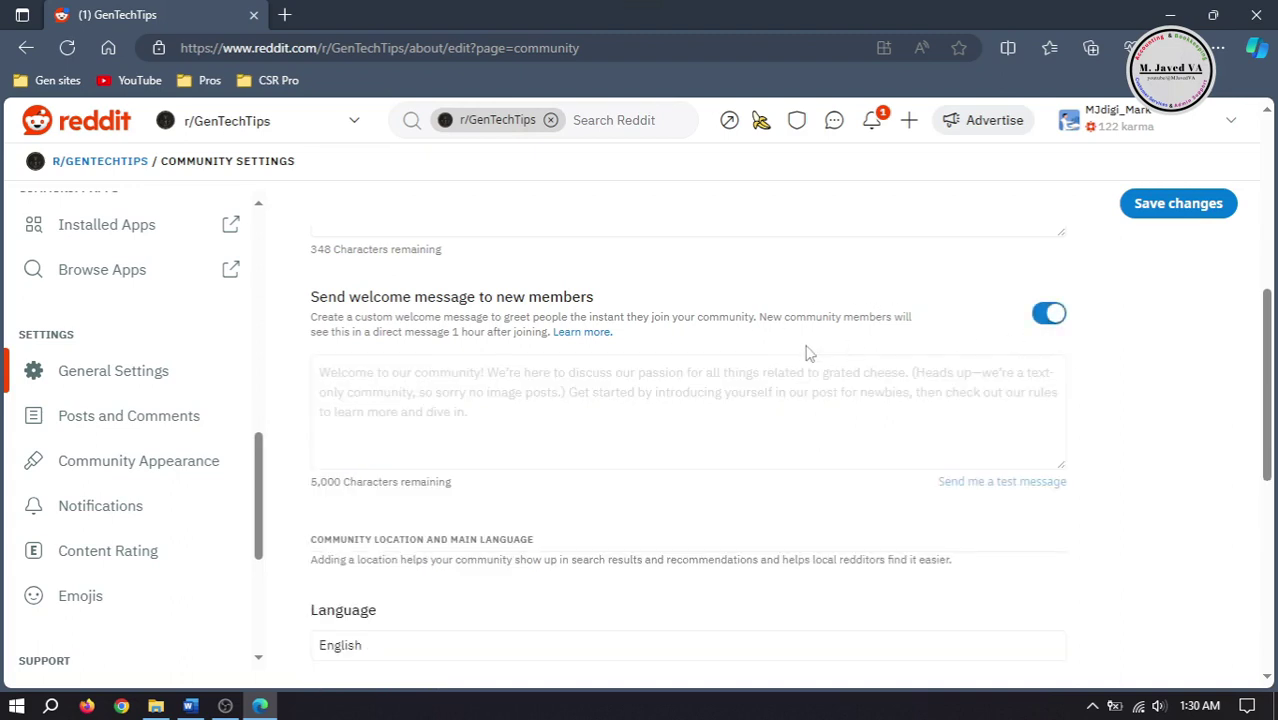
# Step: Set the welcome message to "Hi There! Thank you for joining the community. Plz read the rules before posting.", send a test message and save the settings
pyautogui.click(718, 429)
pyautogui.write('Hi There! Thank you for joining the community. Plz read the rules before posting.')
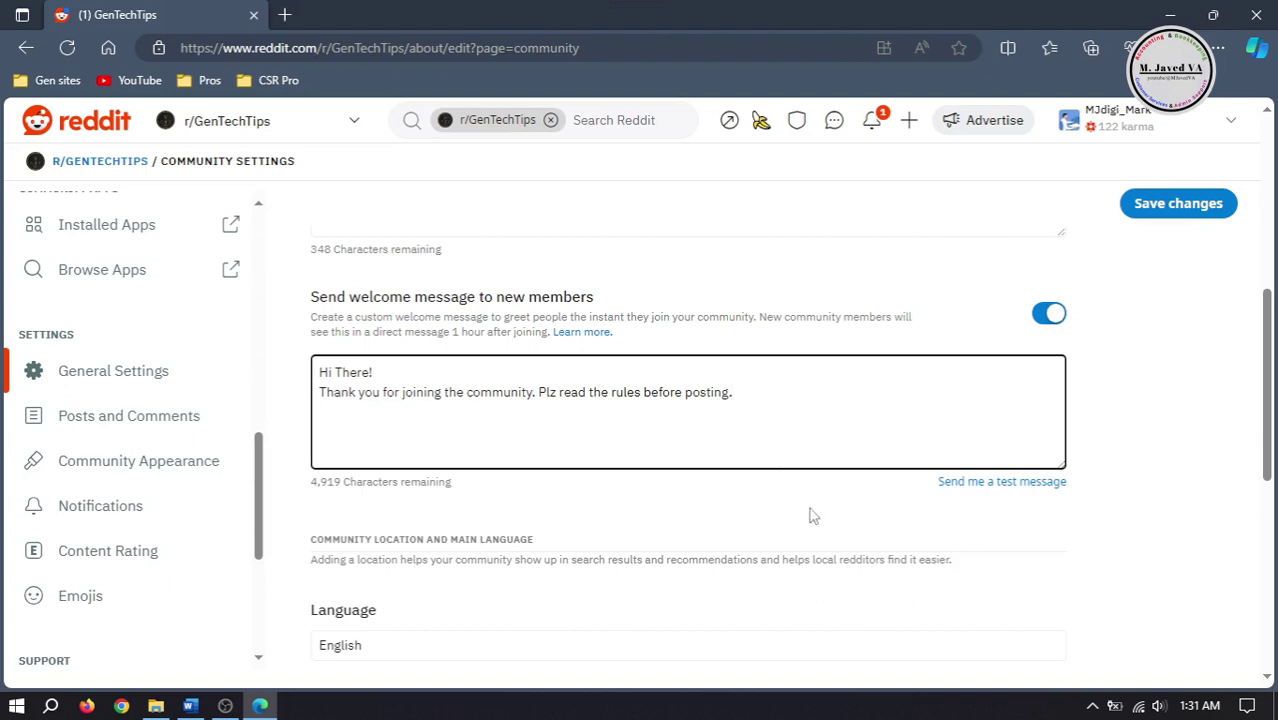
pyautogui.click(966, 486)
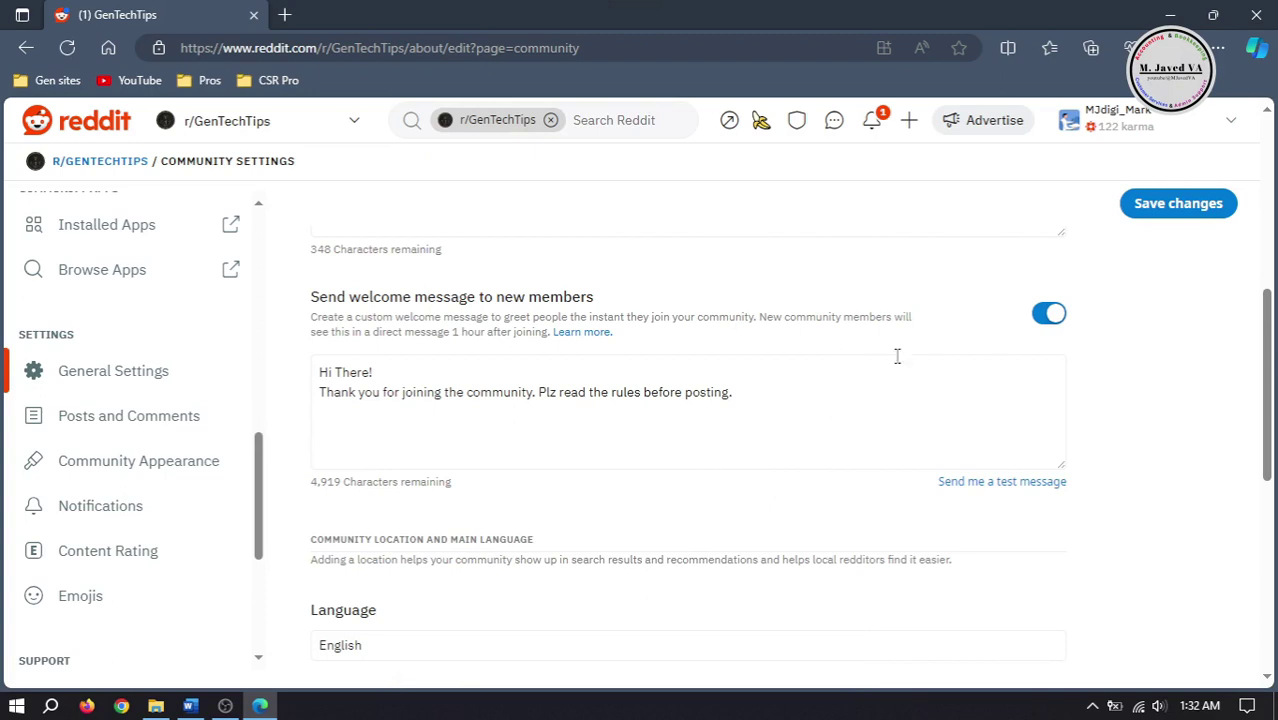
pyautogui.click(1182, 212)
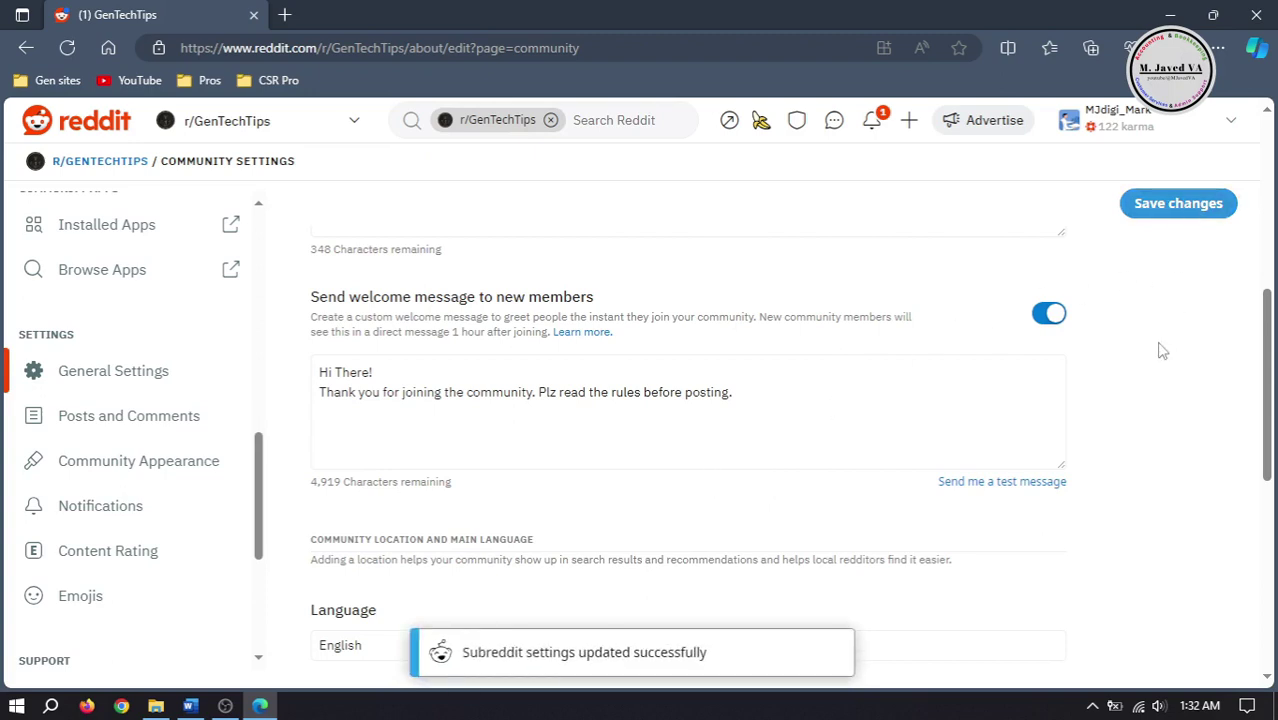
# Step: Return to the community page, reload it and open the unread messages from the notifications to check the test welcome message
pyautogui.click(88, 162)
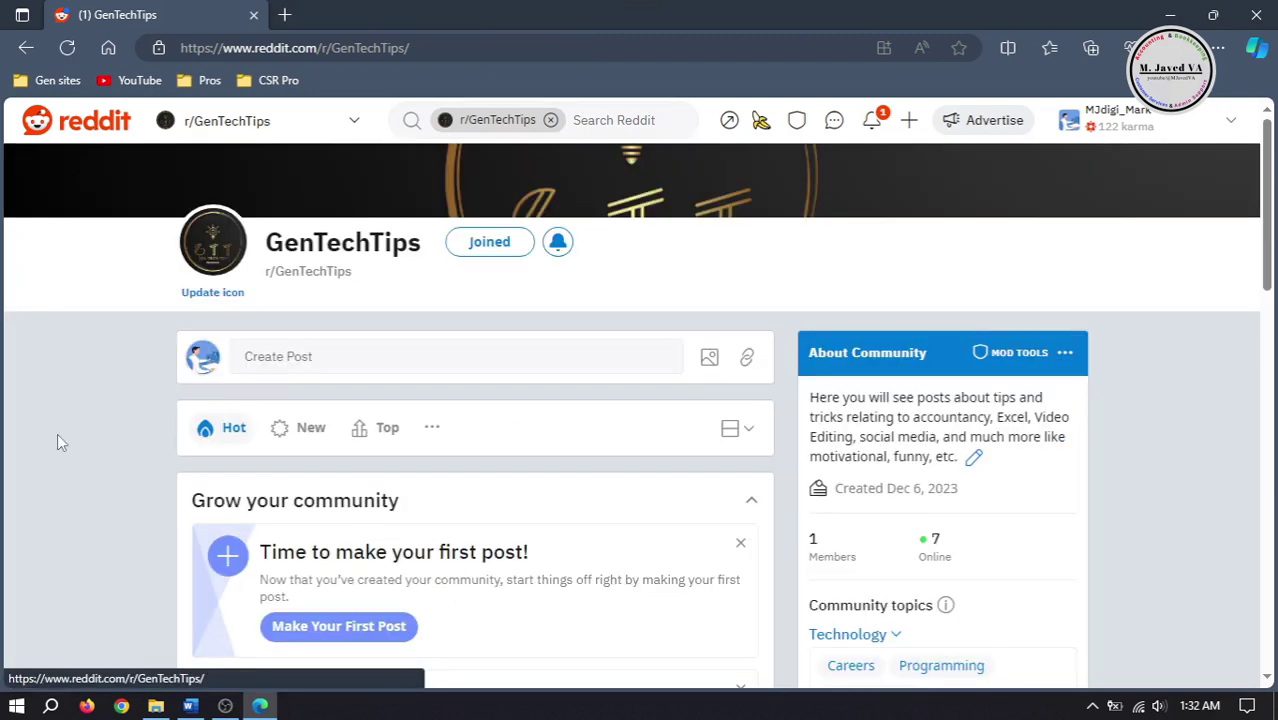
pyautogui.click(67, 50)
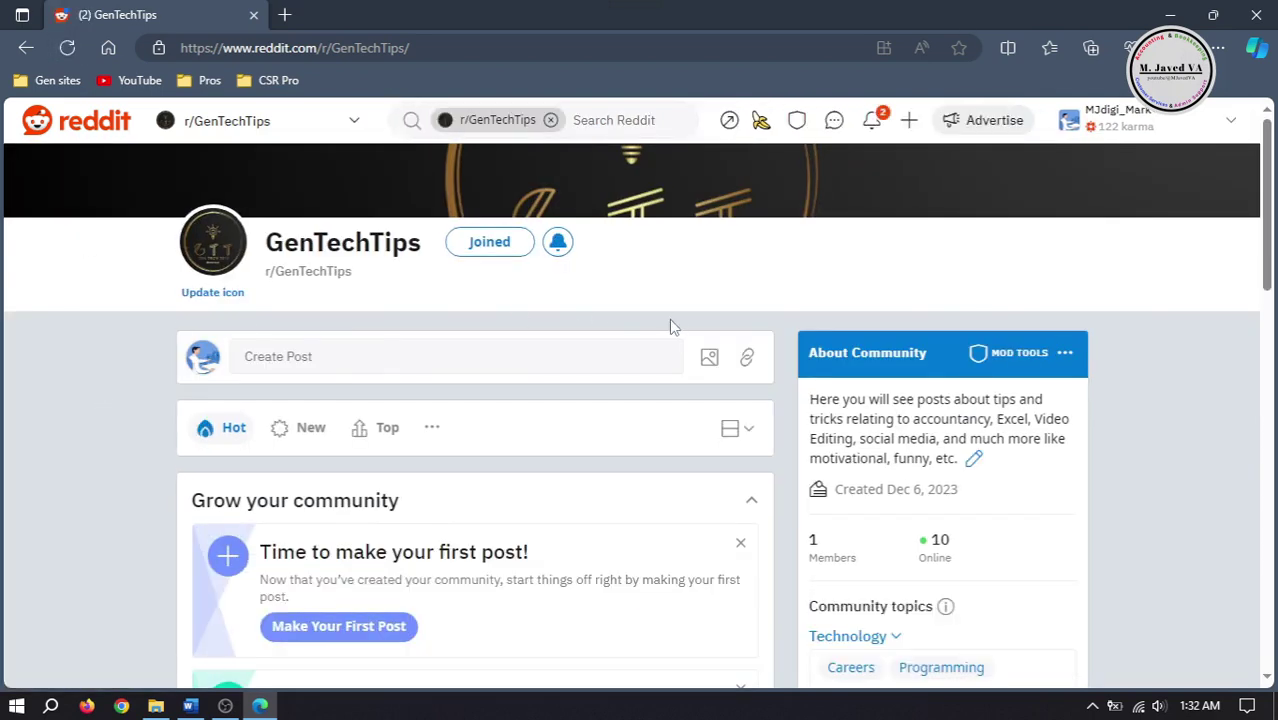
pyautogui.click(872, 126)
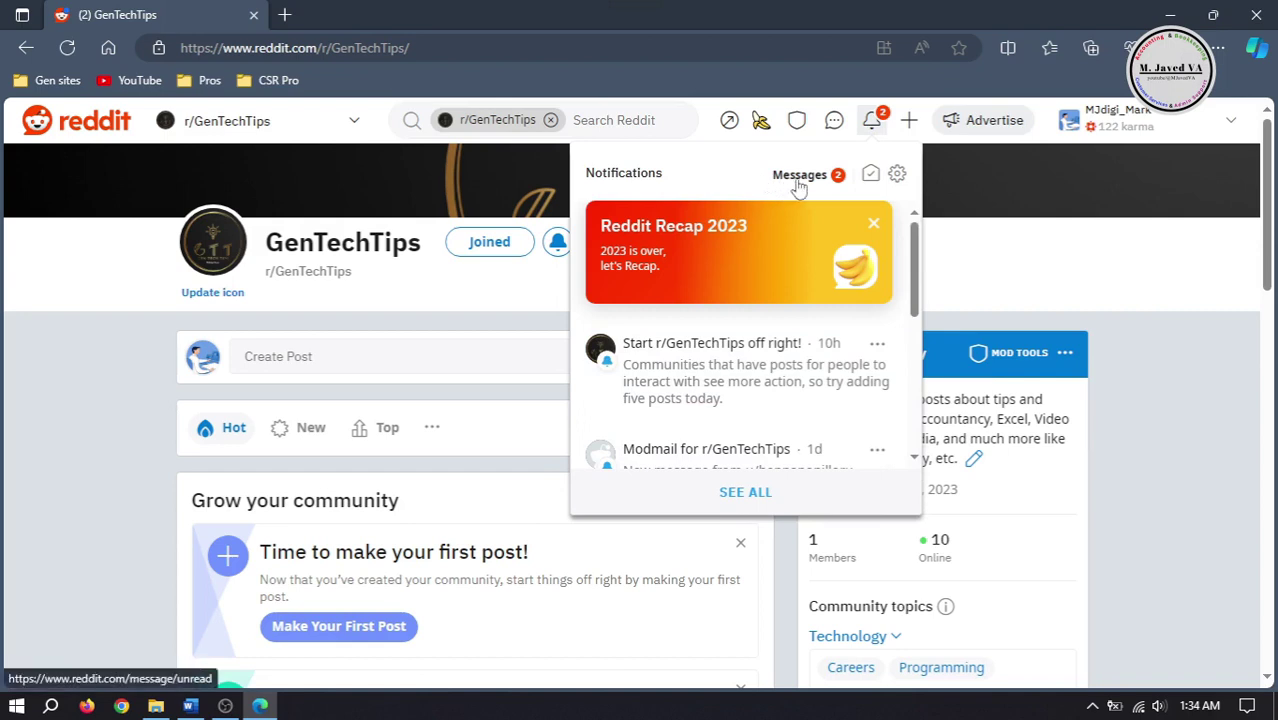
pyautogui.click(799, 177)
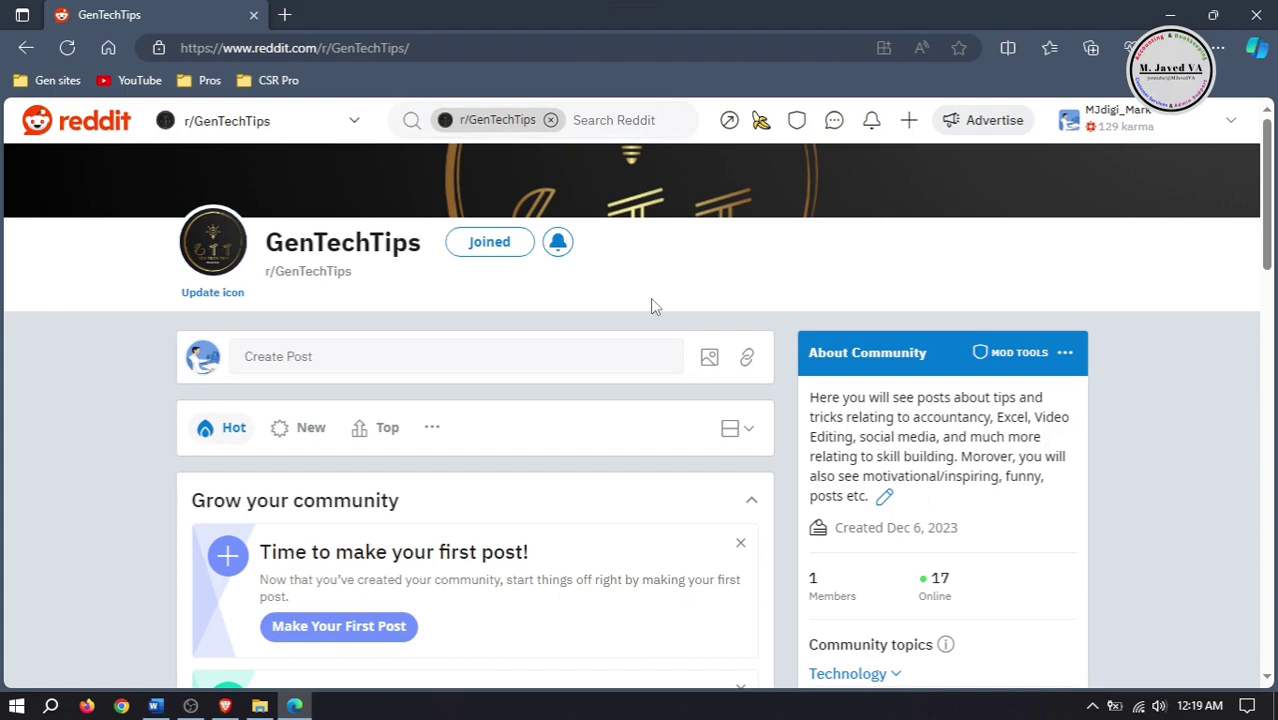
# Step: Open the community's post flair settings in the mod tools and start adding a new flair
pyautogui.click(1012, 356)
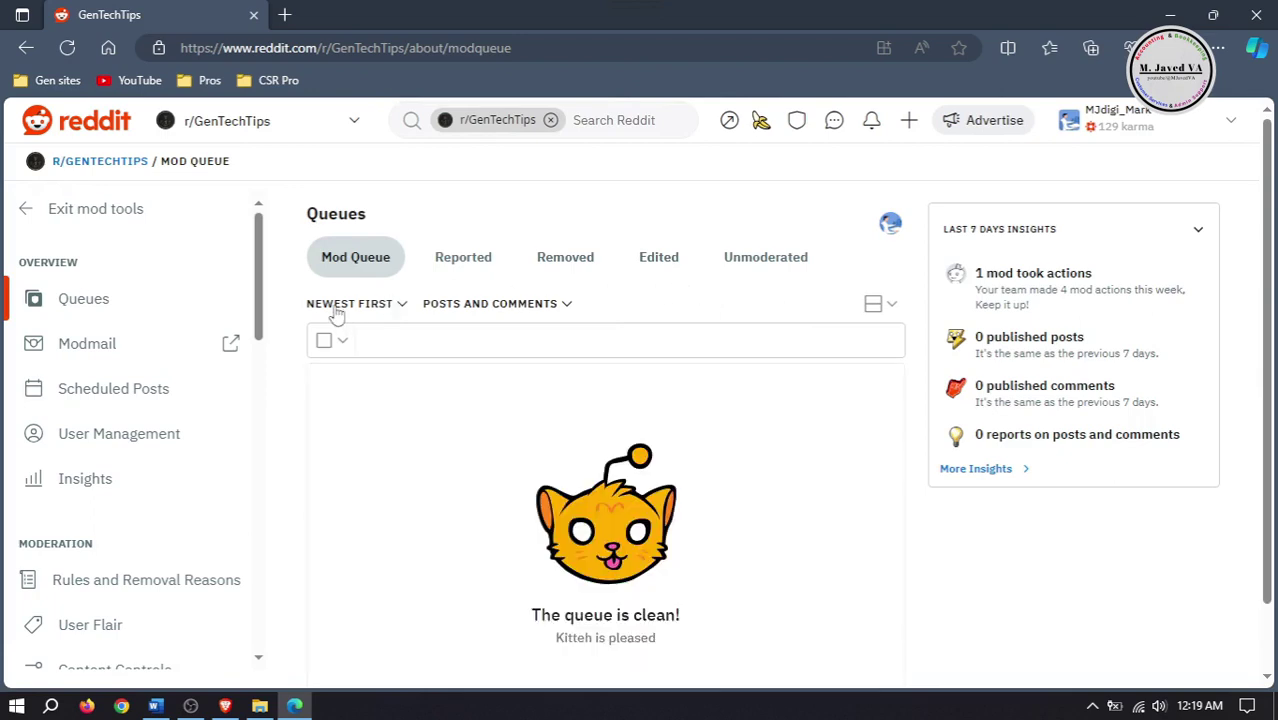
pyautogui.moveTo(263, 310); pyautogui.dragTo(265, 398)
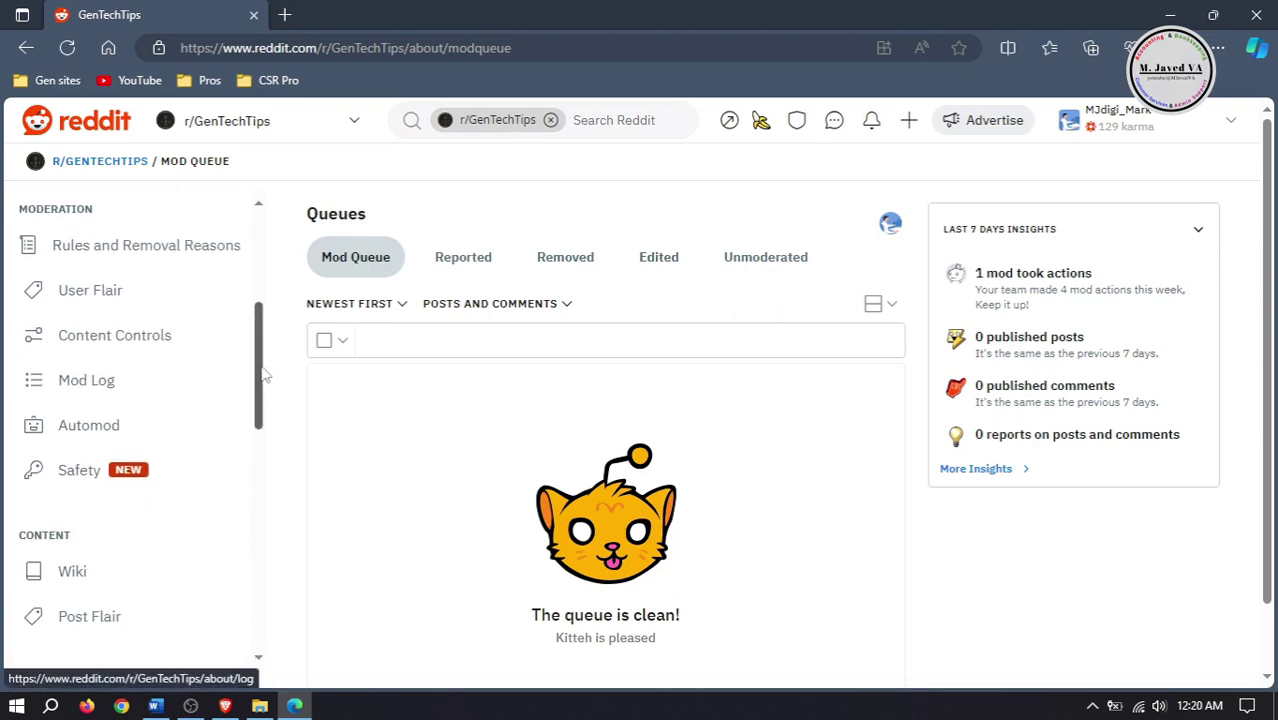
pyautogui.moveTo(264, 372); pyautogui.dragTo(263, 427)
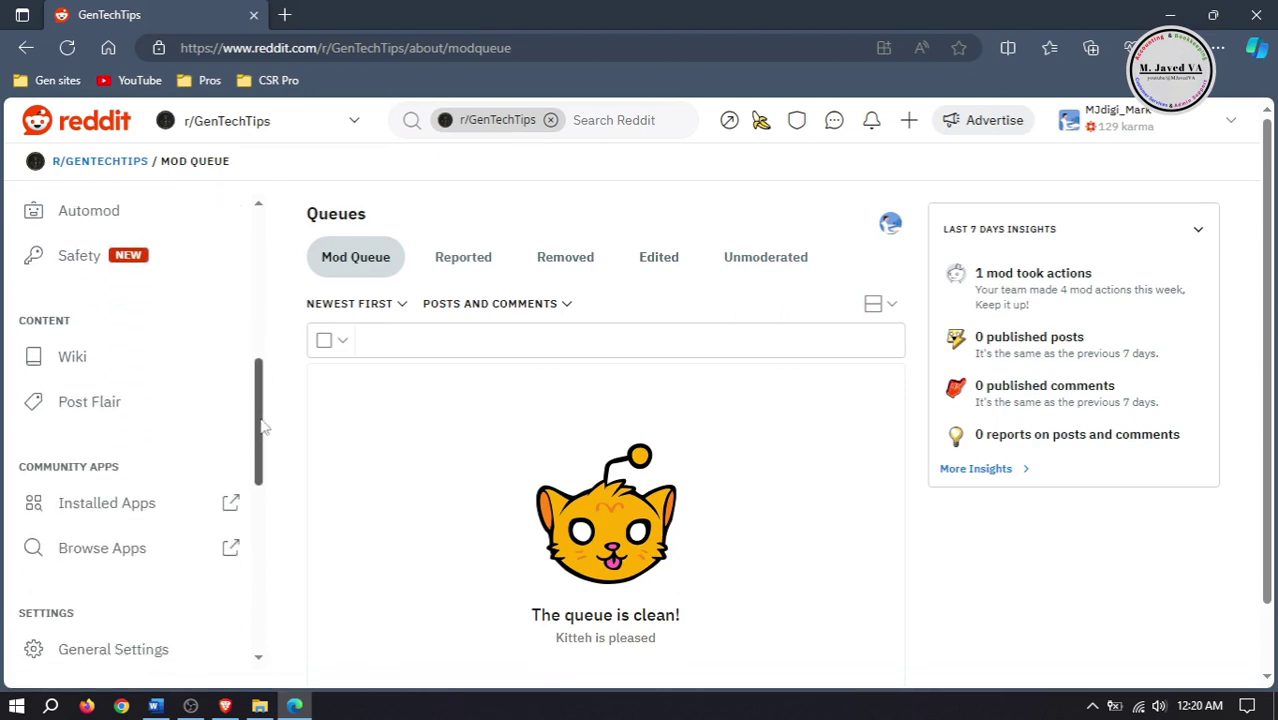
pyautogui.click(105, 408)
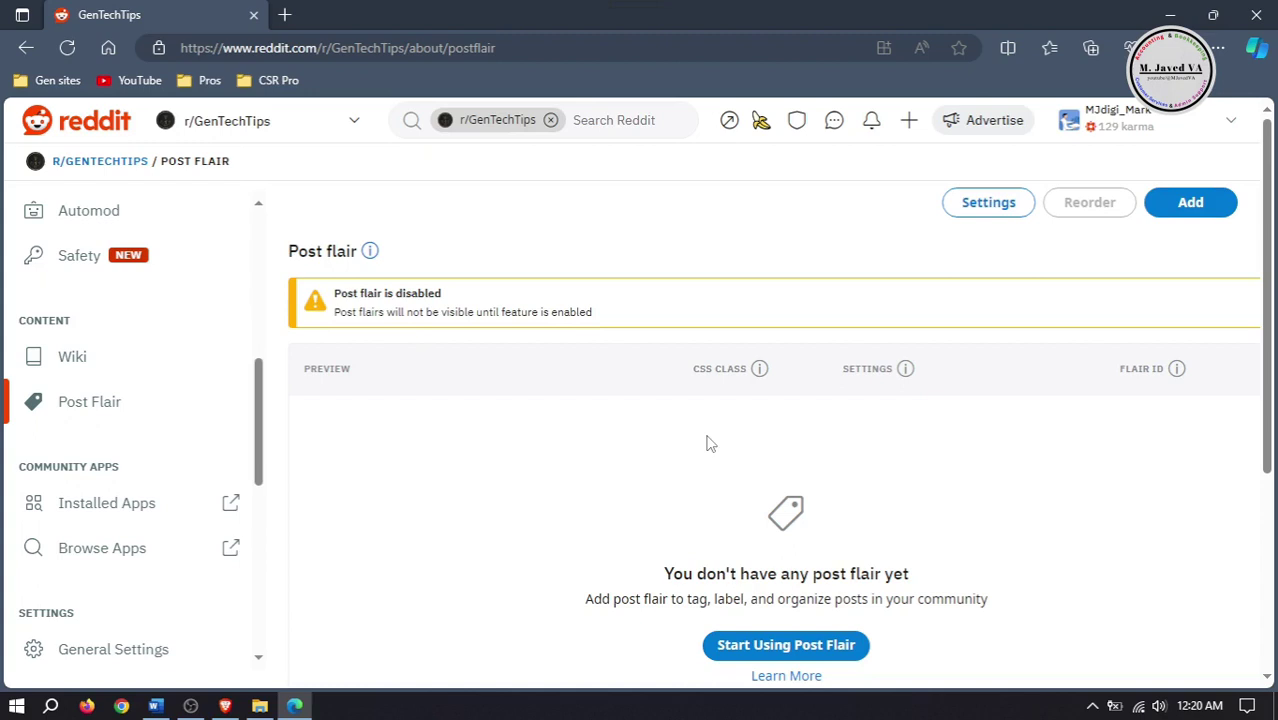
pyautogui.click(1165, 206)
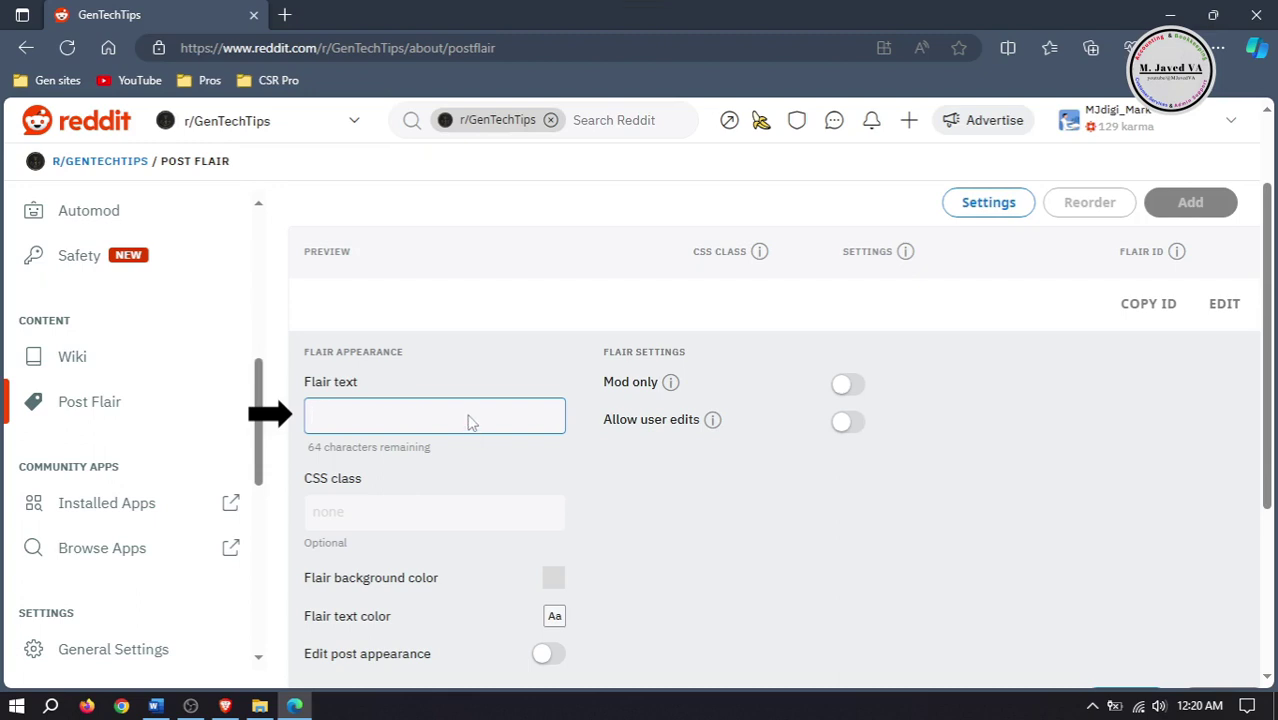
# Step: Set the new flair's text to "QuickBooks" and its background color to red #EA0027
pyautogui.write('Quic')
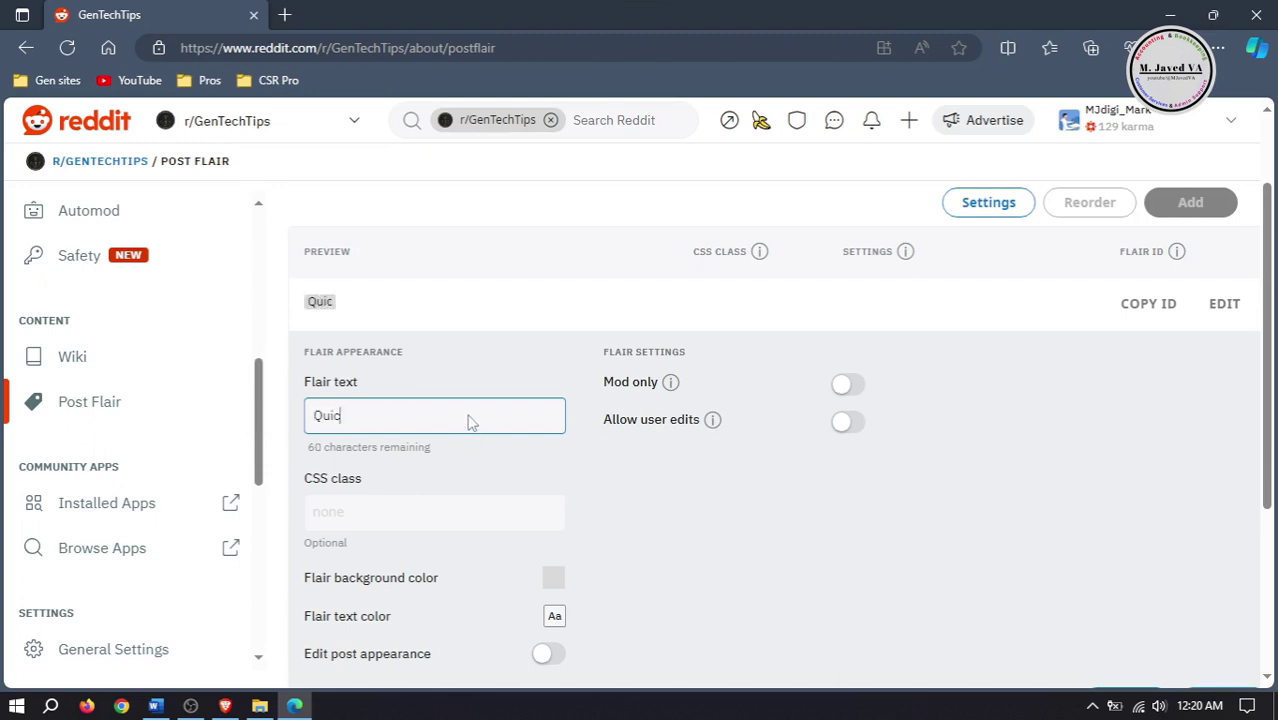
pyautogui.write('kbBooks')
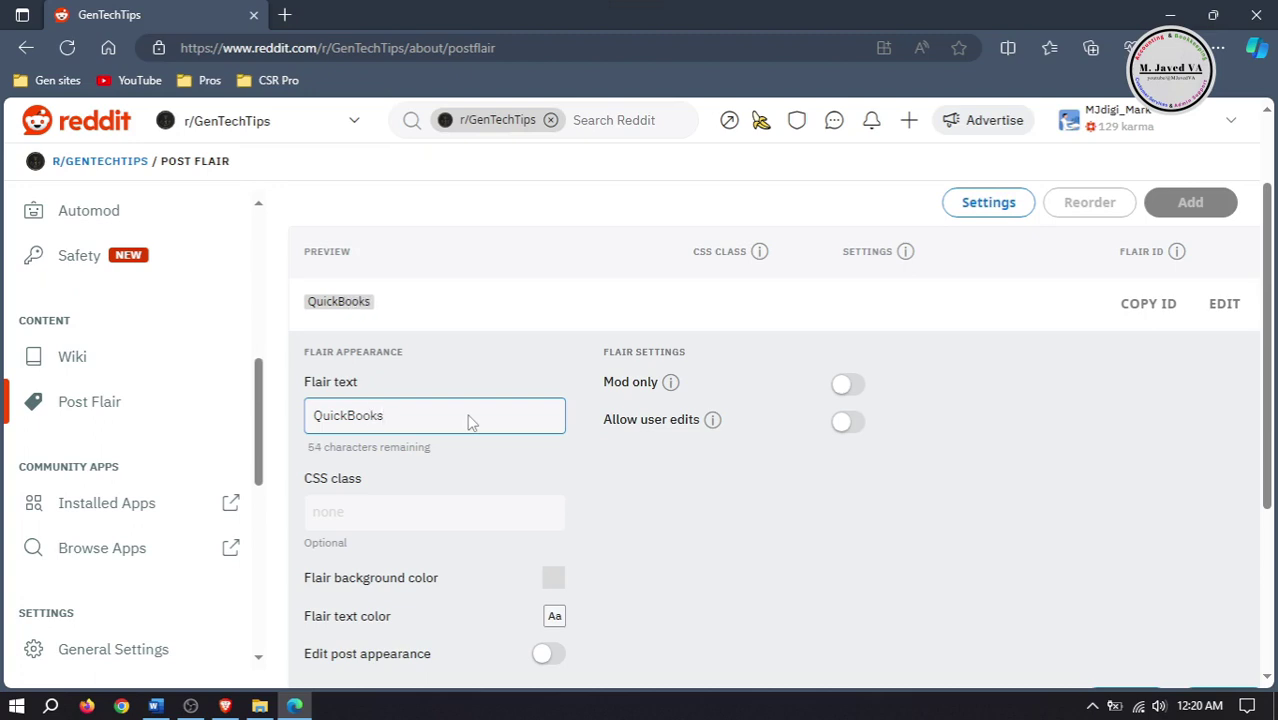
pyautogui.click(554, 583)
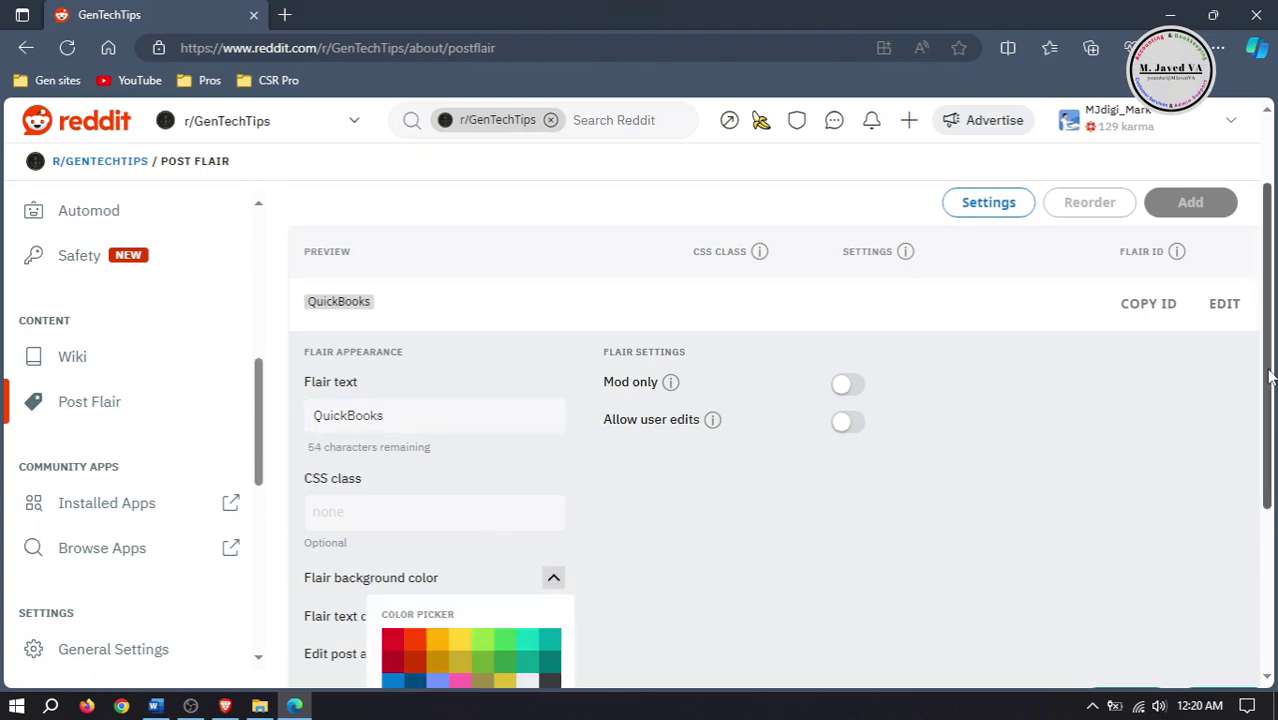
pyautogui.scroll(-2, 1272, 487)
pyautogui.scroll(1, 1272, 483)
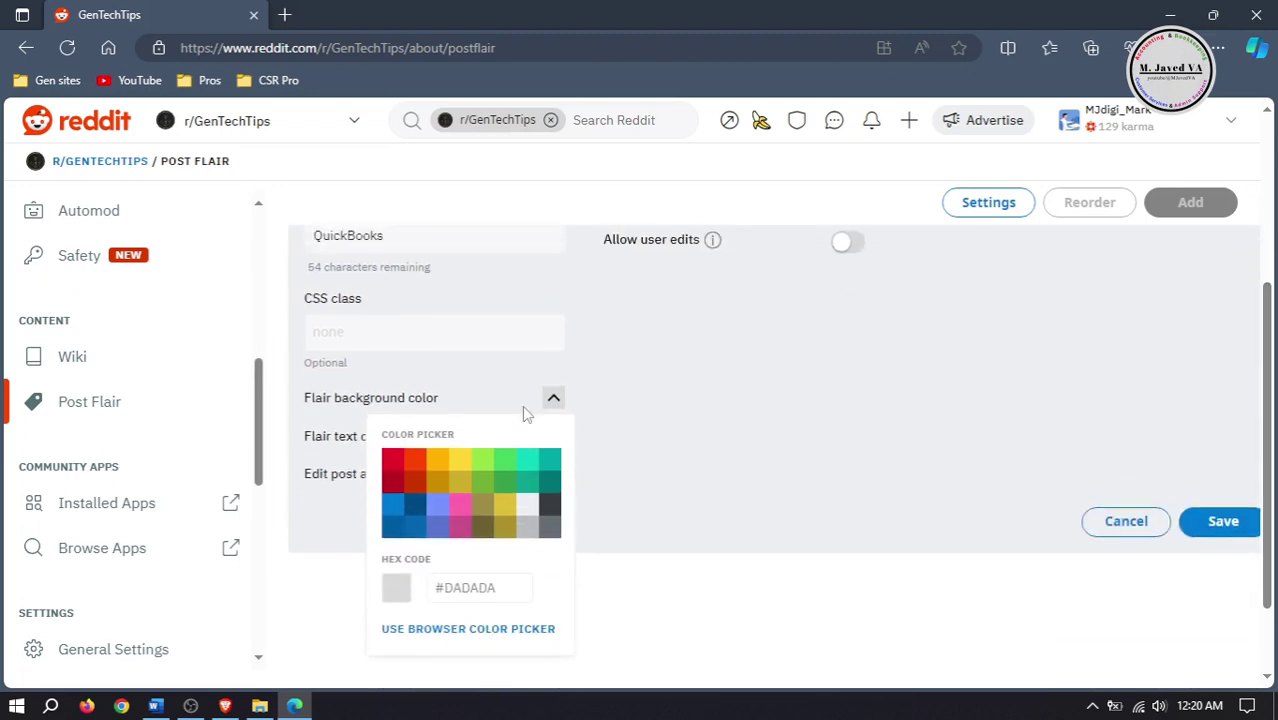
pyautogui.click(394, 466)
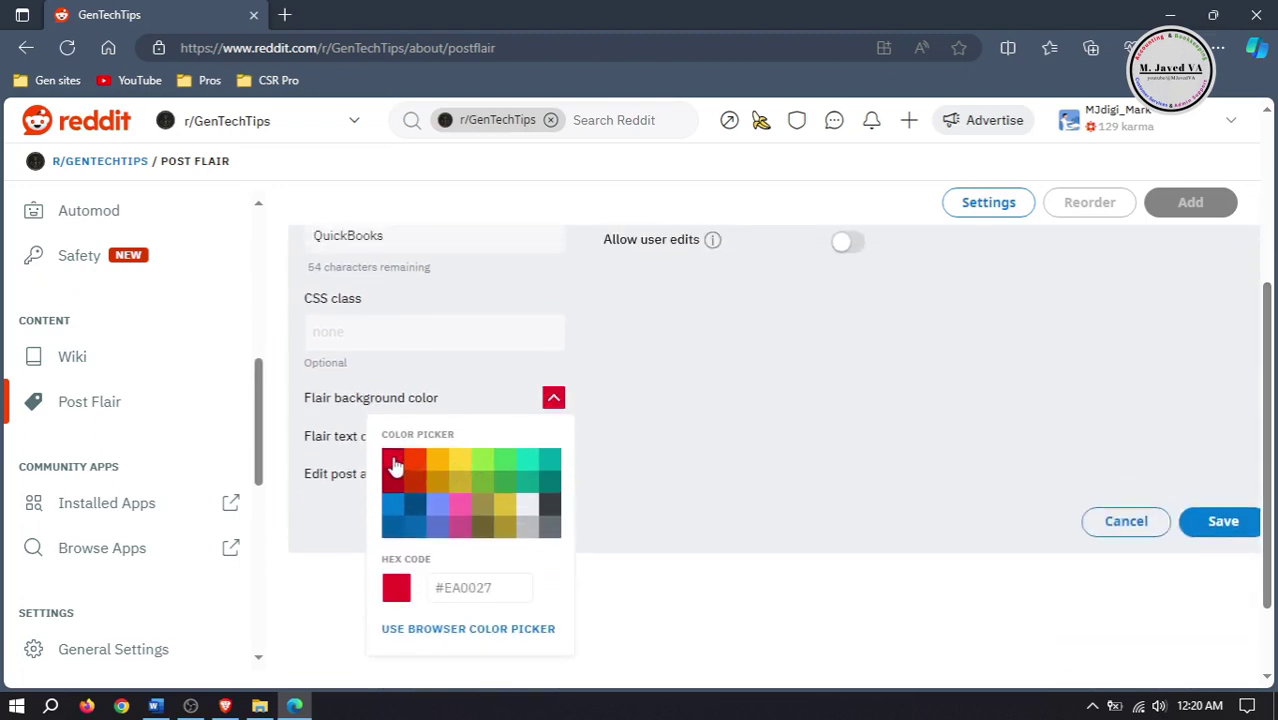
pyautogui.click(675, 383)
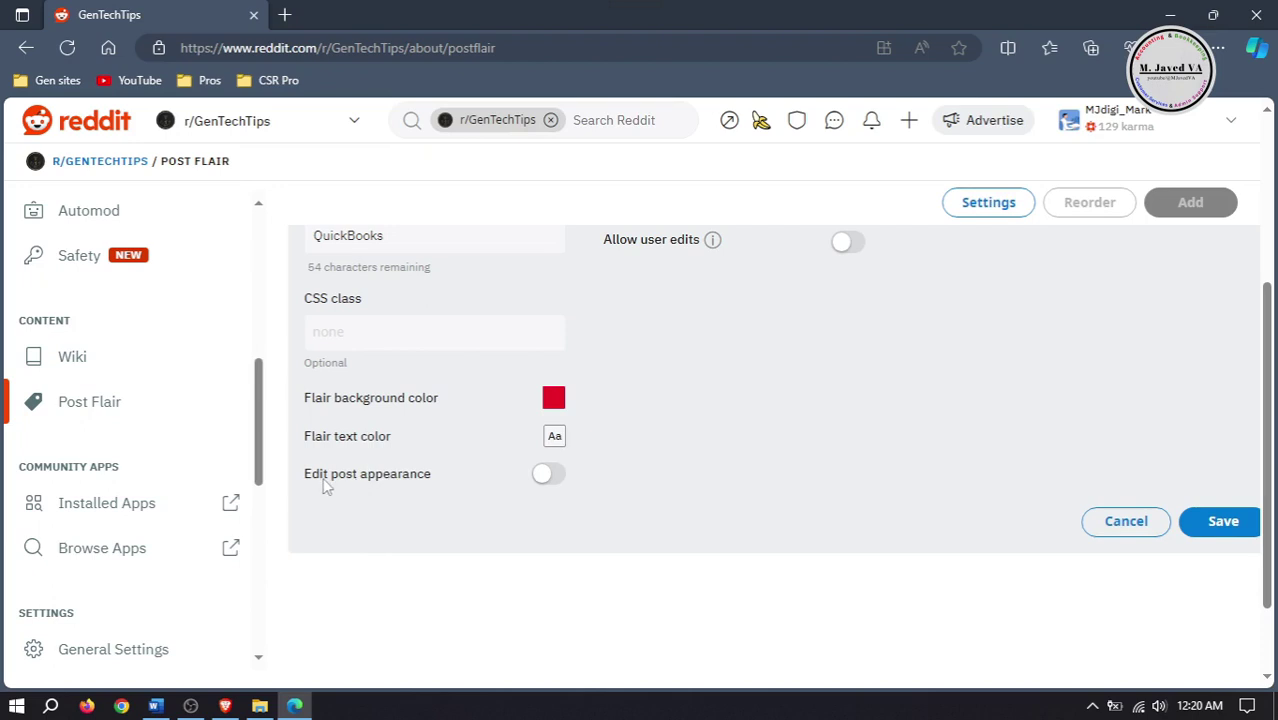
# Step: Enable post appearance editing for the QuickBooks flair to examine its options, and turn it back off
pyautogui.click(540, 476)
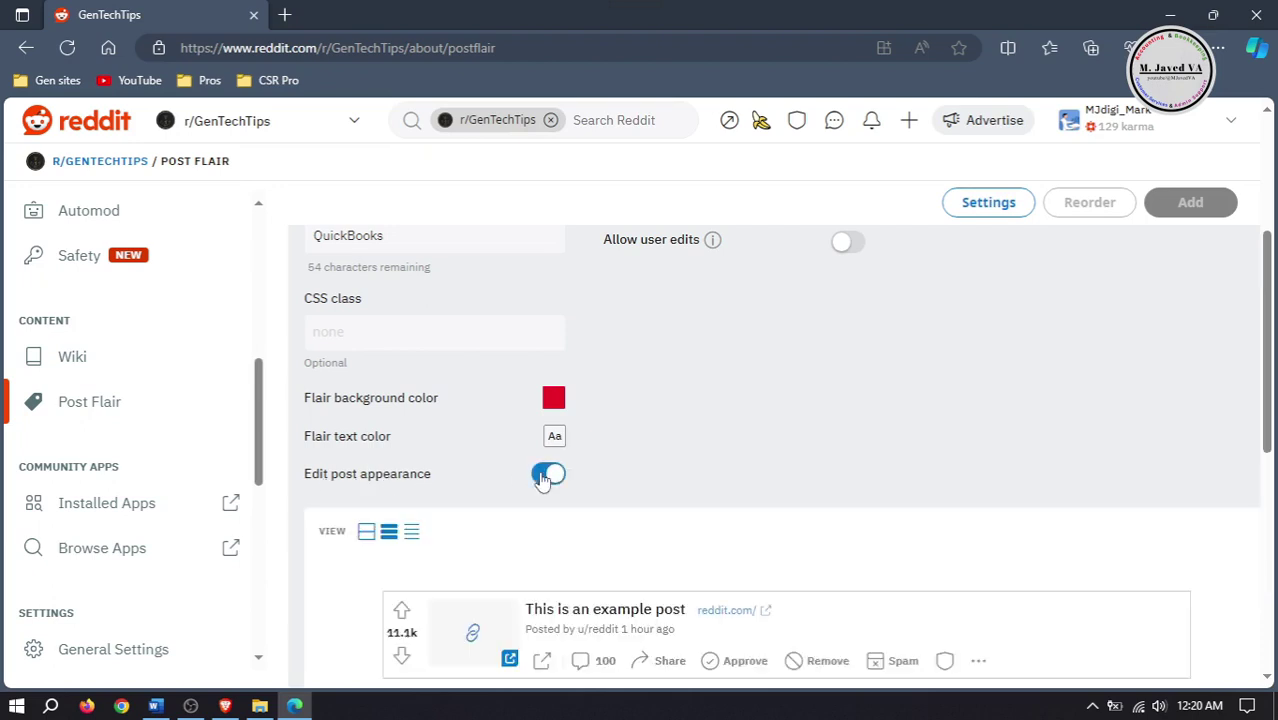
pyautogui.moveTo(1268, 340); pyautogui.dragTo(1272, 440)
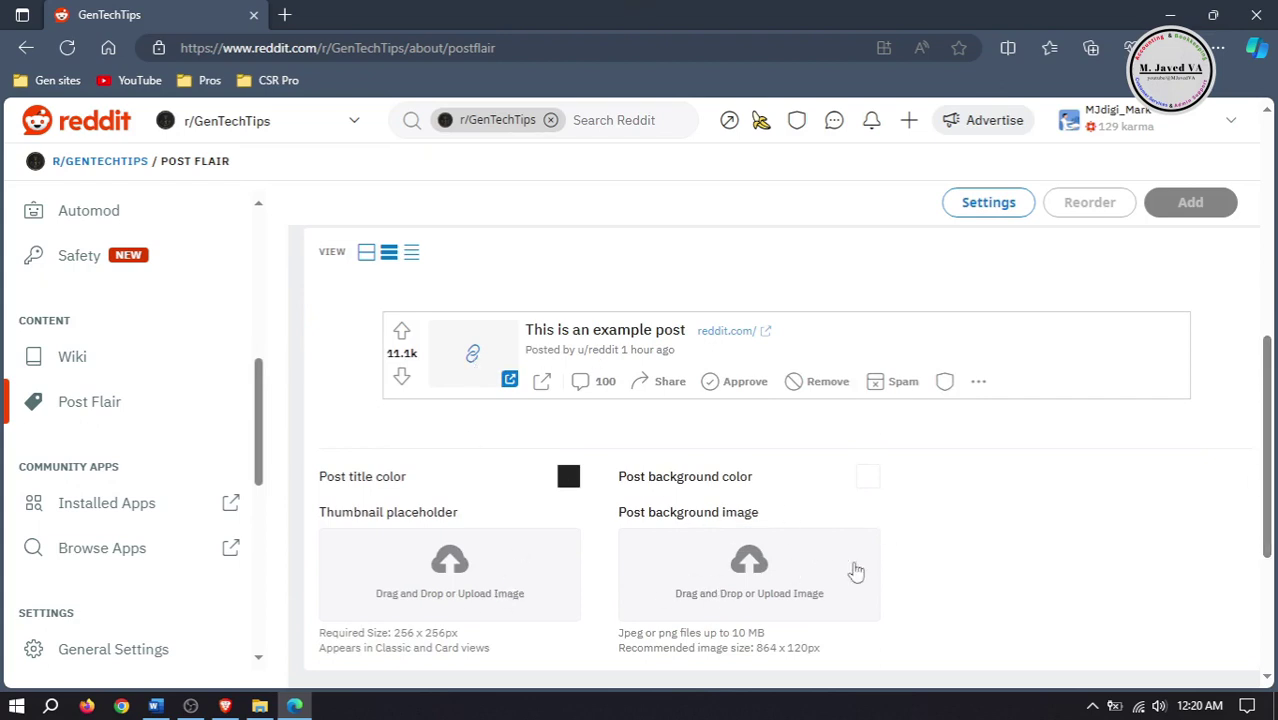
pyautogui.scroll(-1, 1268, 481)
pyautogui.scroll(5, 1268, 481)
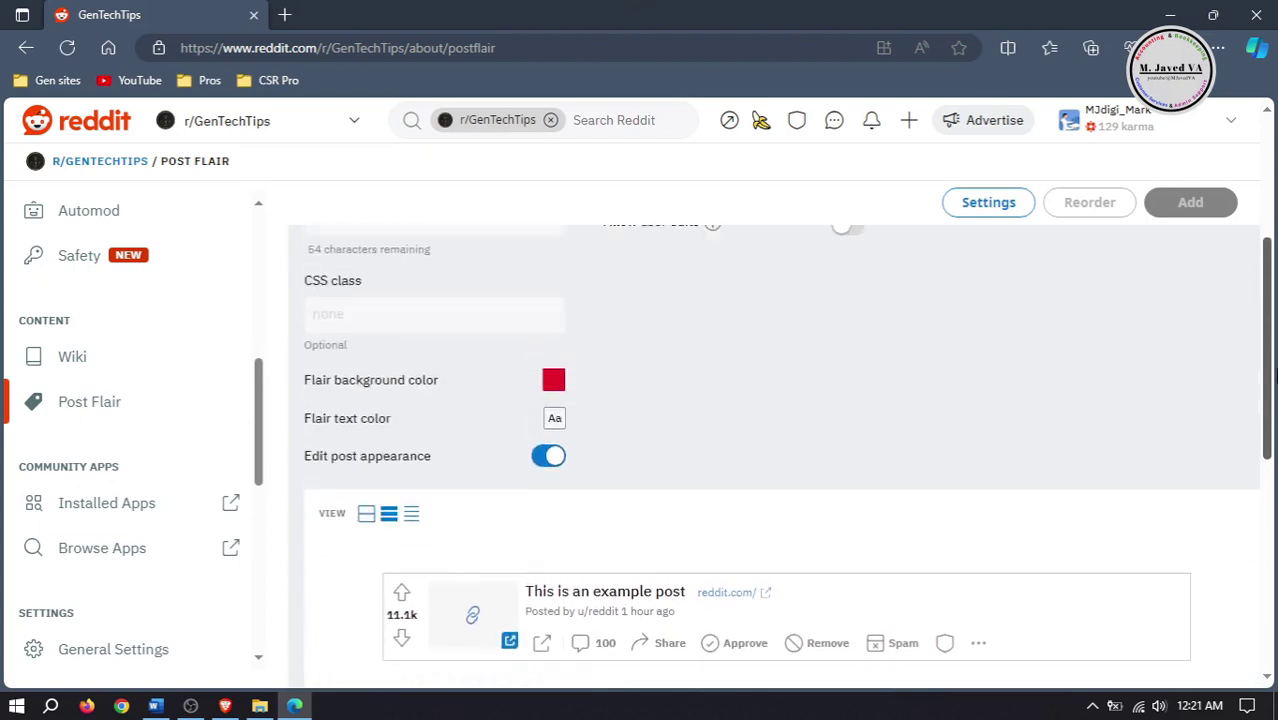
pyautogui.click(545, 558)
pyautogui.scroll(1, 990, 490)
pyautogui.scroll(-1, 1120, 464)
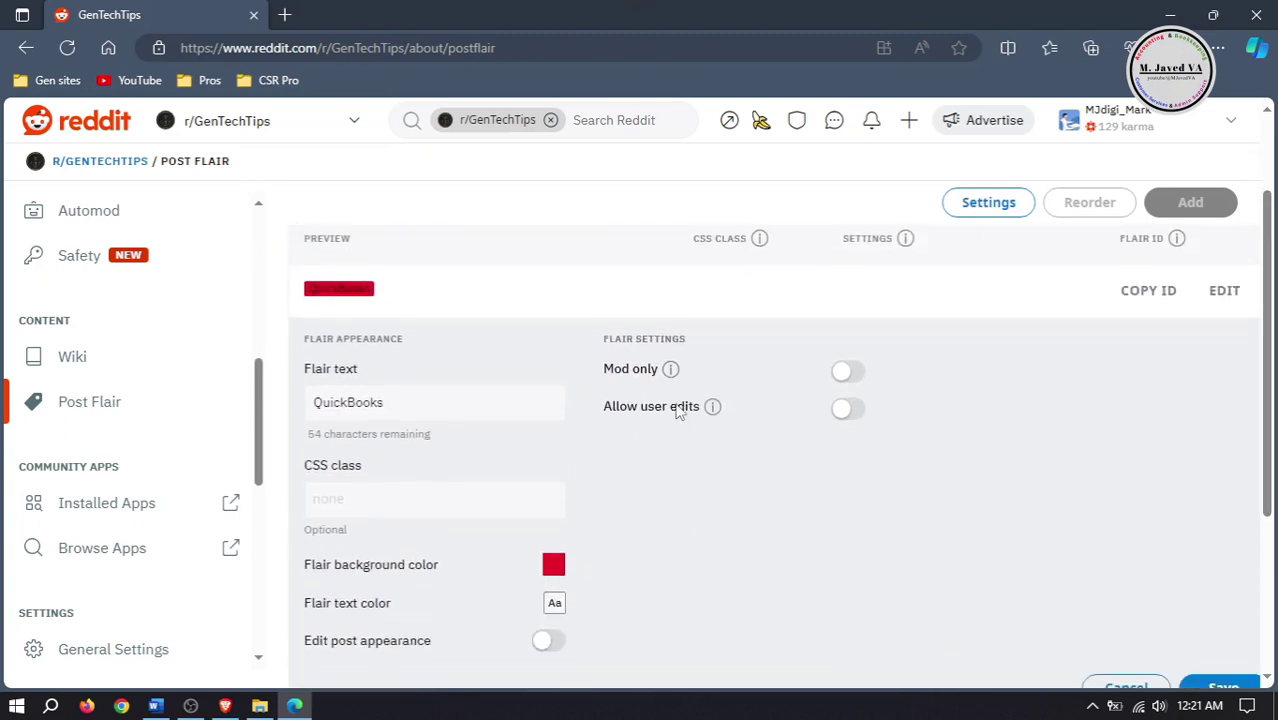
# Step: Try the QuickBooks flair's mod-only and user-edit settings, switching each on and back off
pyautogui.click(848, 373)
pyautogui.click(848, 373)
pyautogui.click(848, 410)
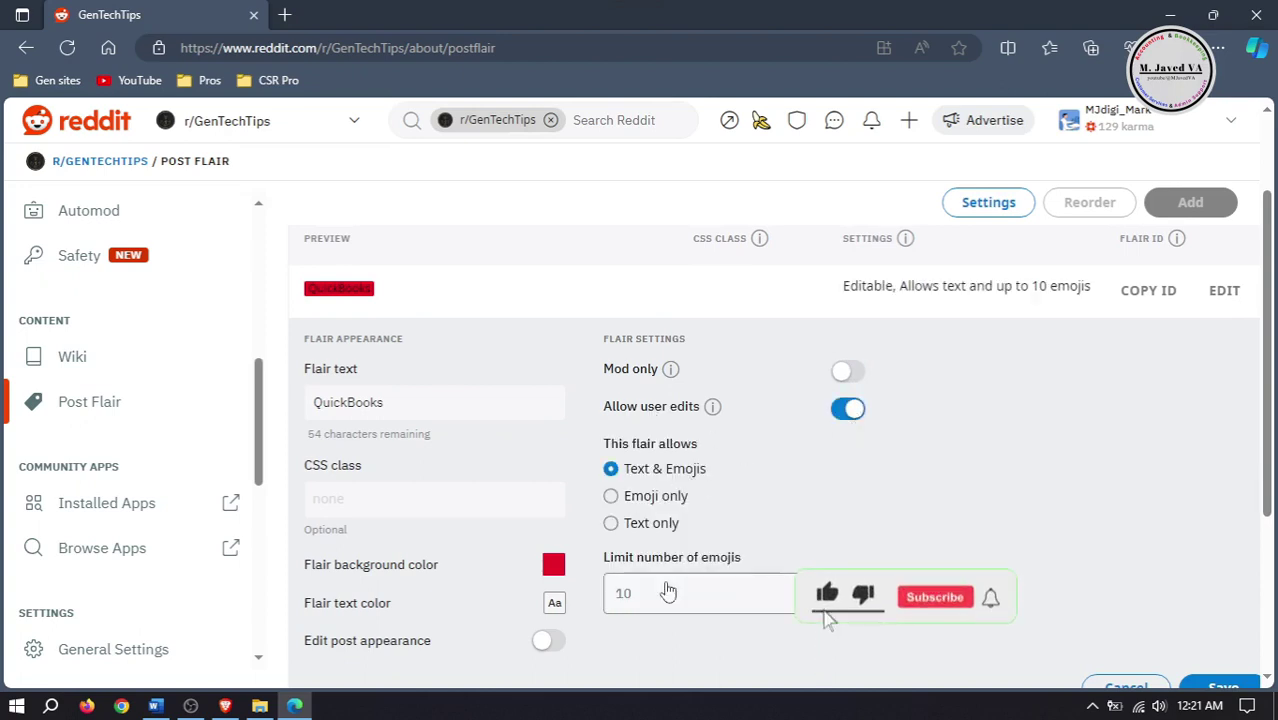
pyautogui.click(846, 411)
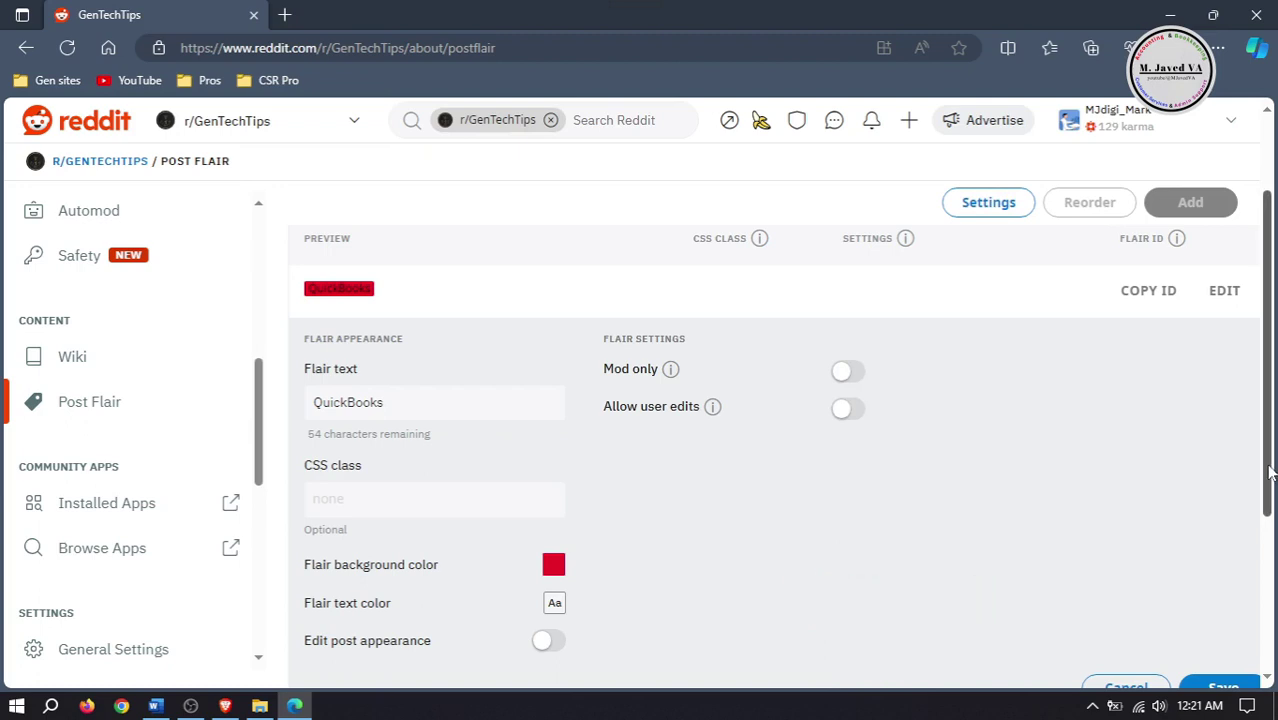
# Step: Save the QuickBooks flair, and enable post flair for the community in the flair settings
pyautogui.scroll(-1, 1270, 470)
pyautogui.click(1225, 605)
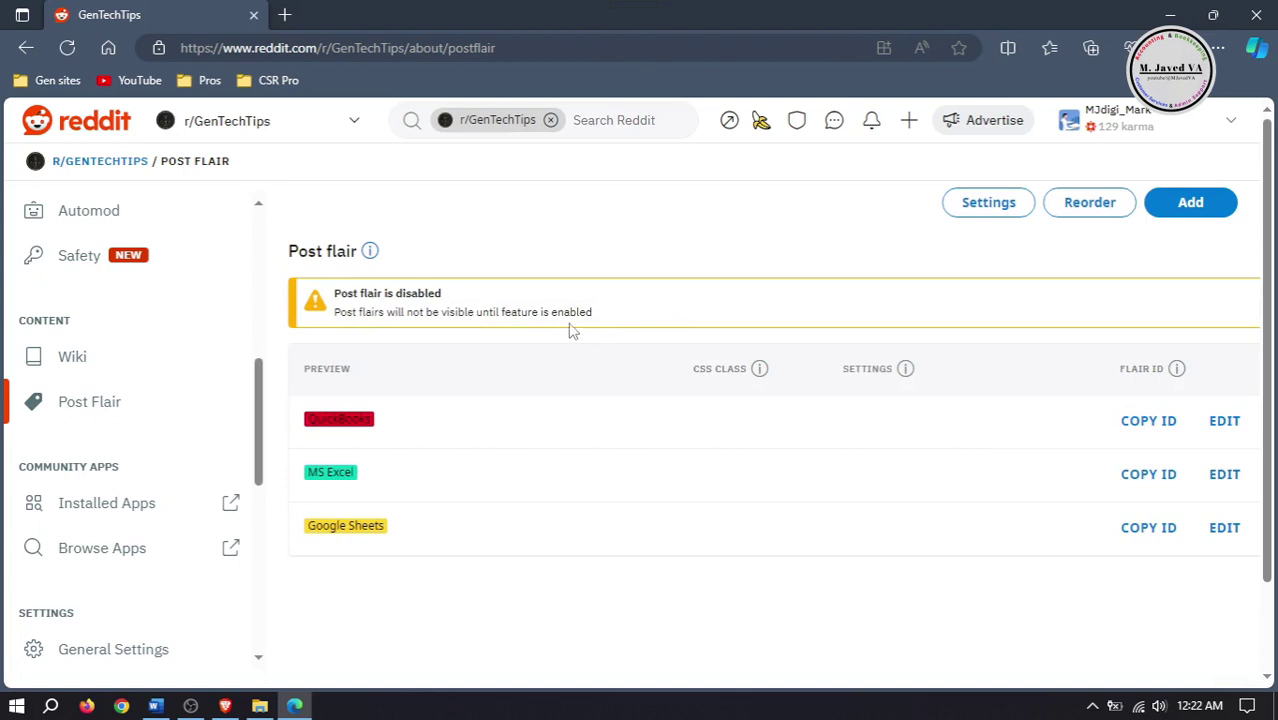
pyautogui.click(963, 212)
pyautogui.click(813, 362)
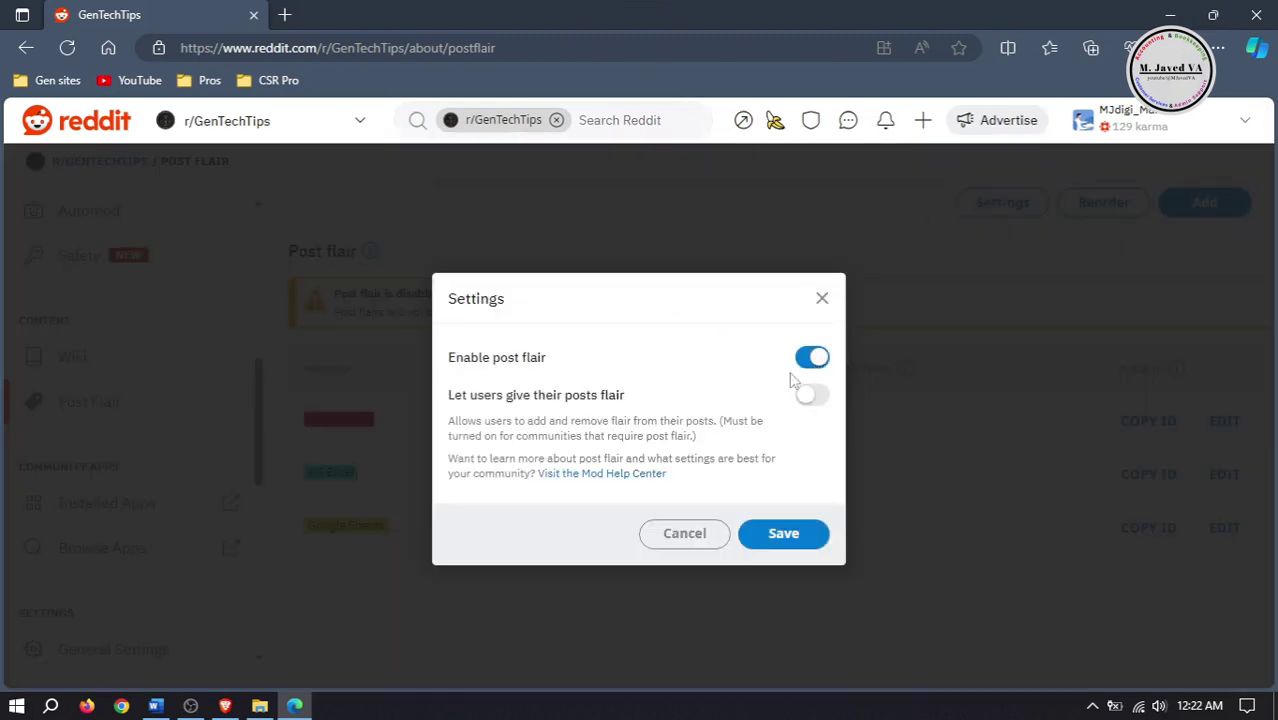
pyautogui.click(775, 537)
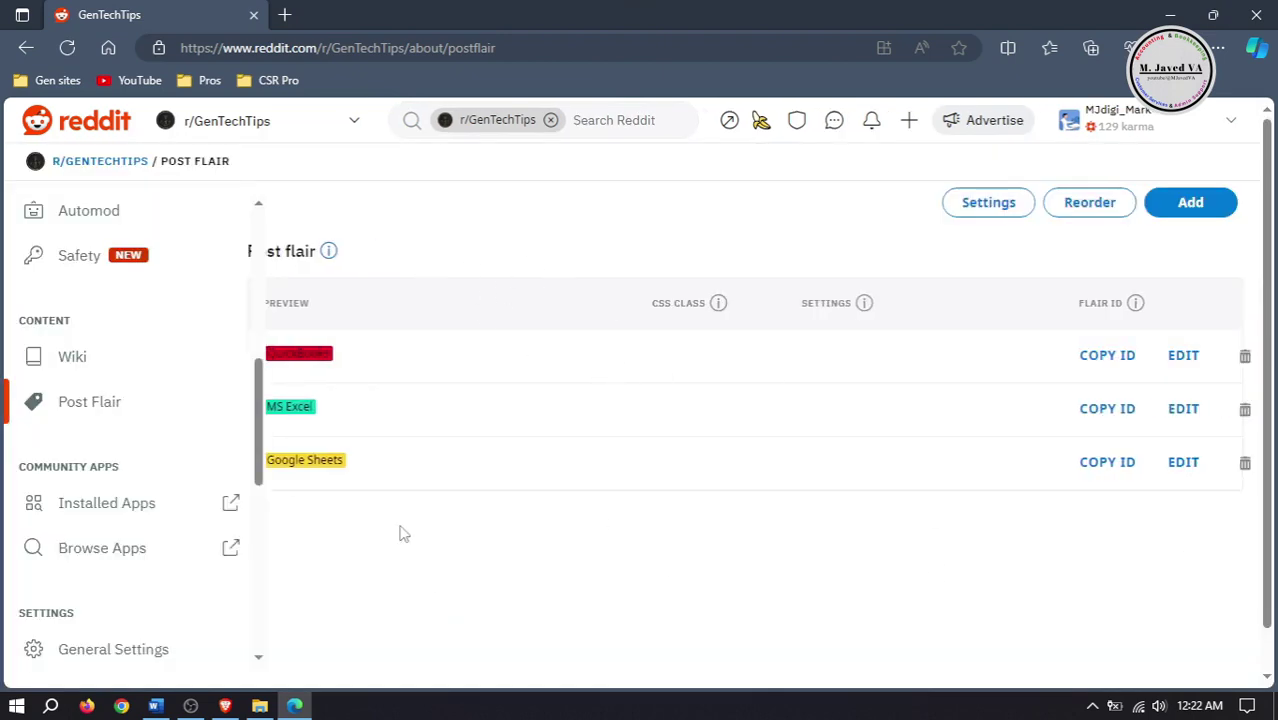
# Step: Open the community page in a new tab and start a post to view the flairs available for it
pyautogui.rightClick(82, 163)
pyautogui.click(131, 183)
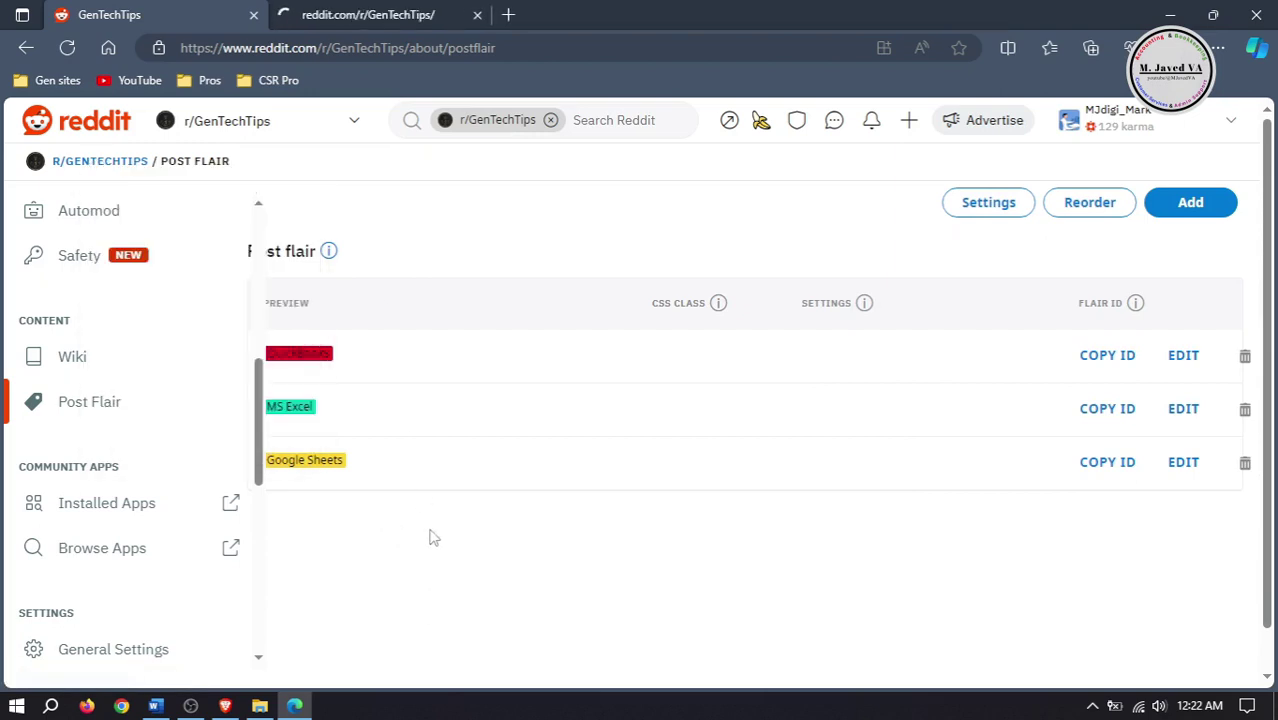
pyautogui.click(357, 16)
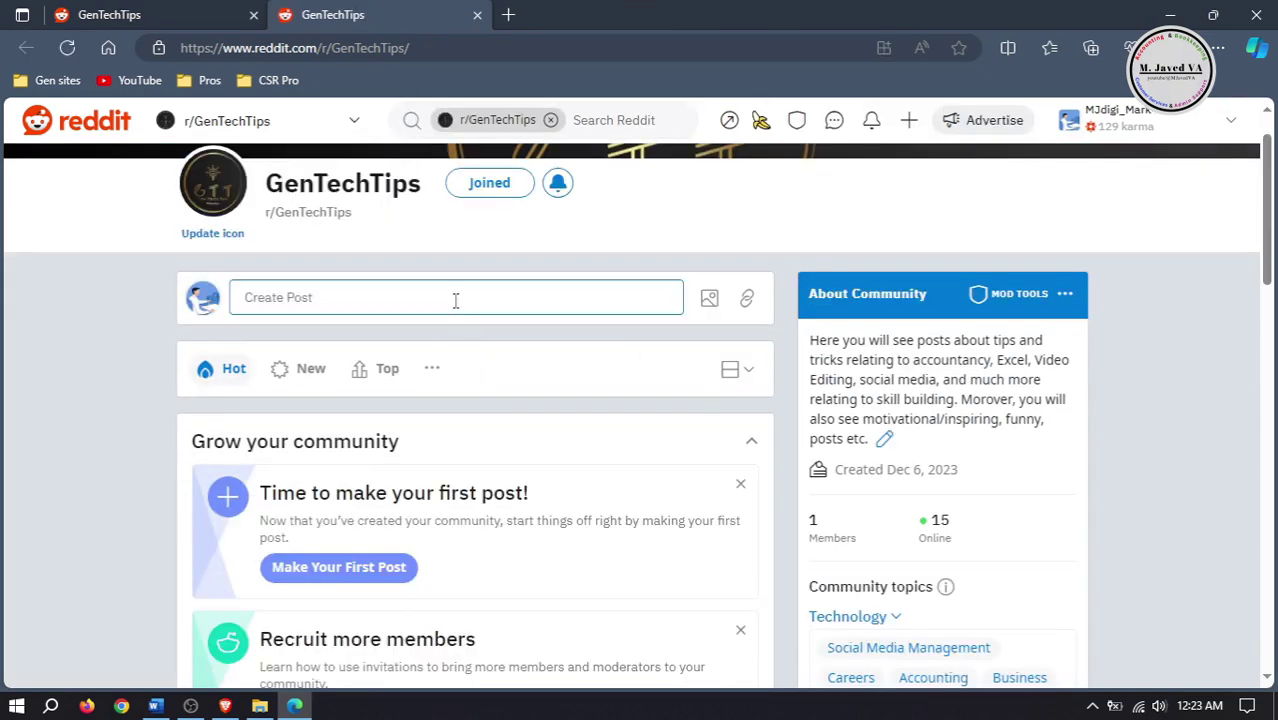
pyautogui.click(454, 298)
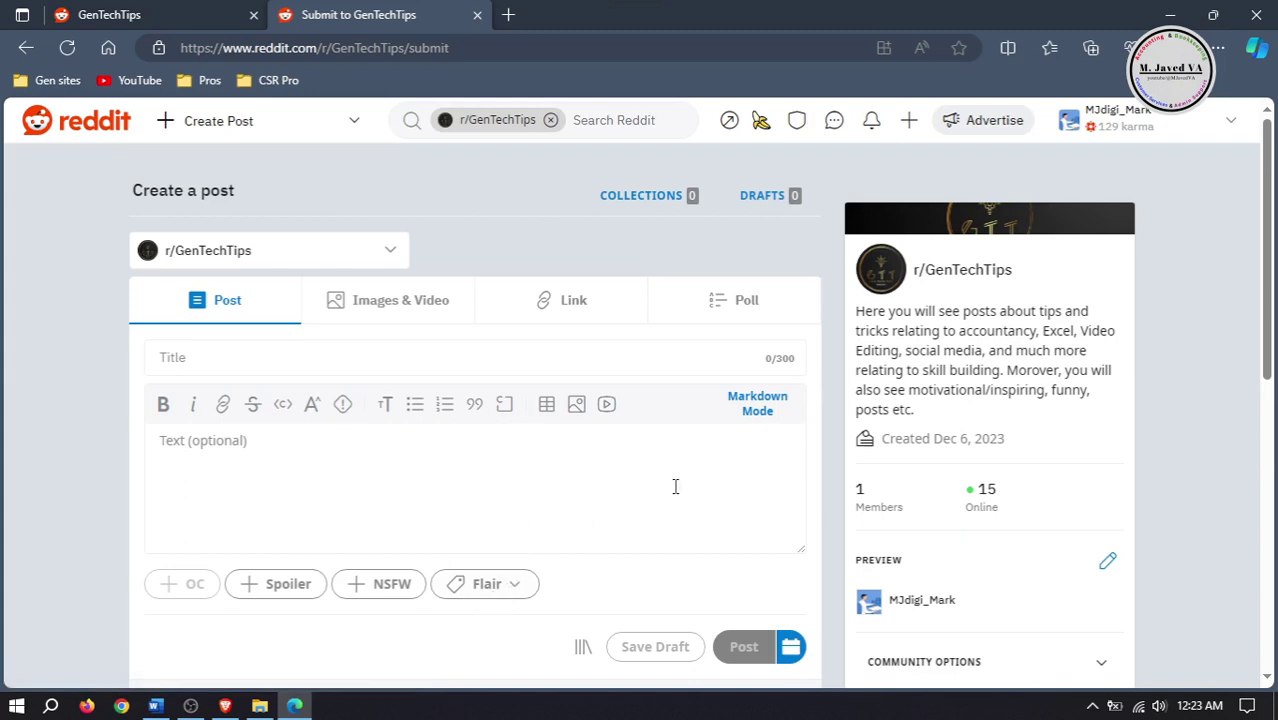
pyautogui.scroll(-2, 1185, 342)
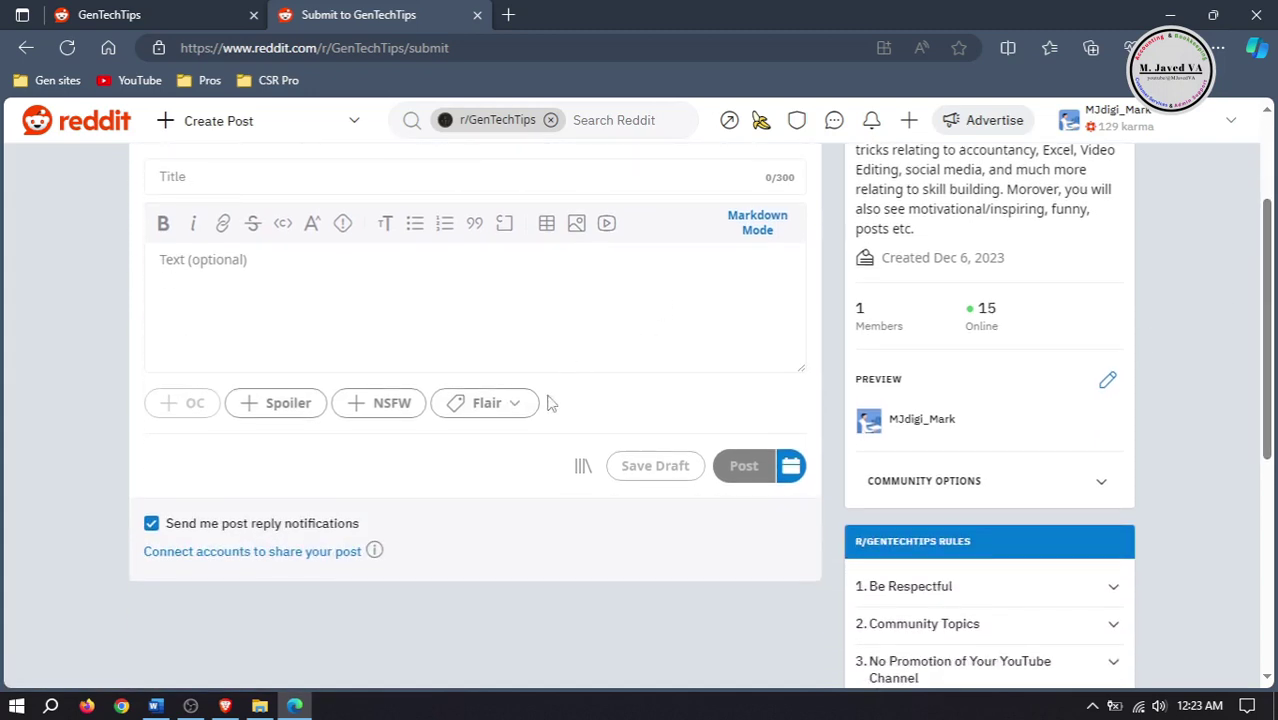
pyautogui.click(505, 410)
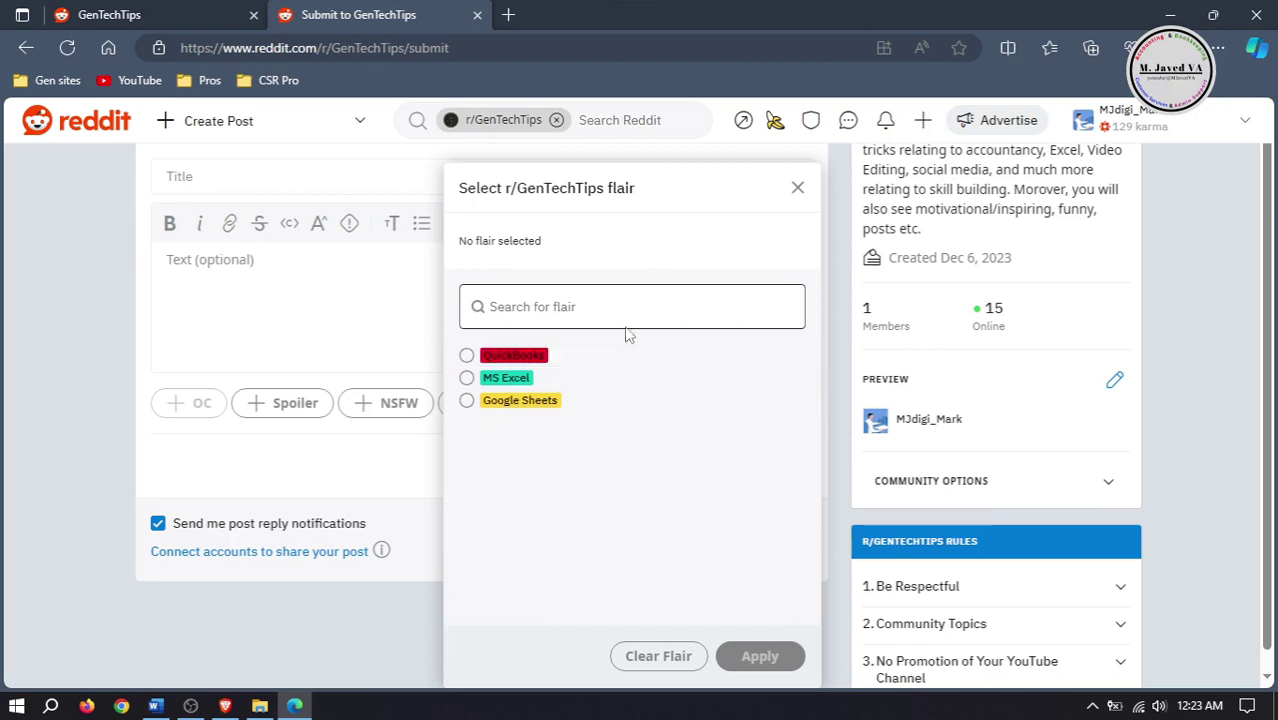
pyautogui.press('Escape')
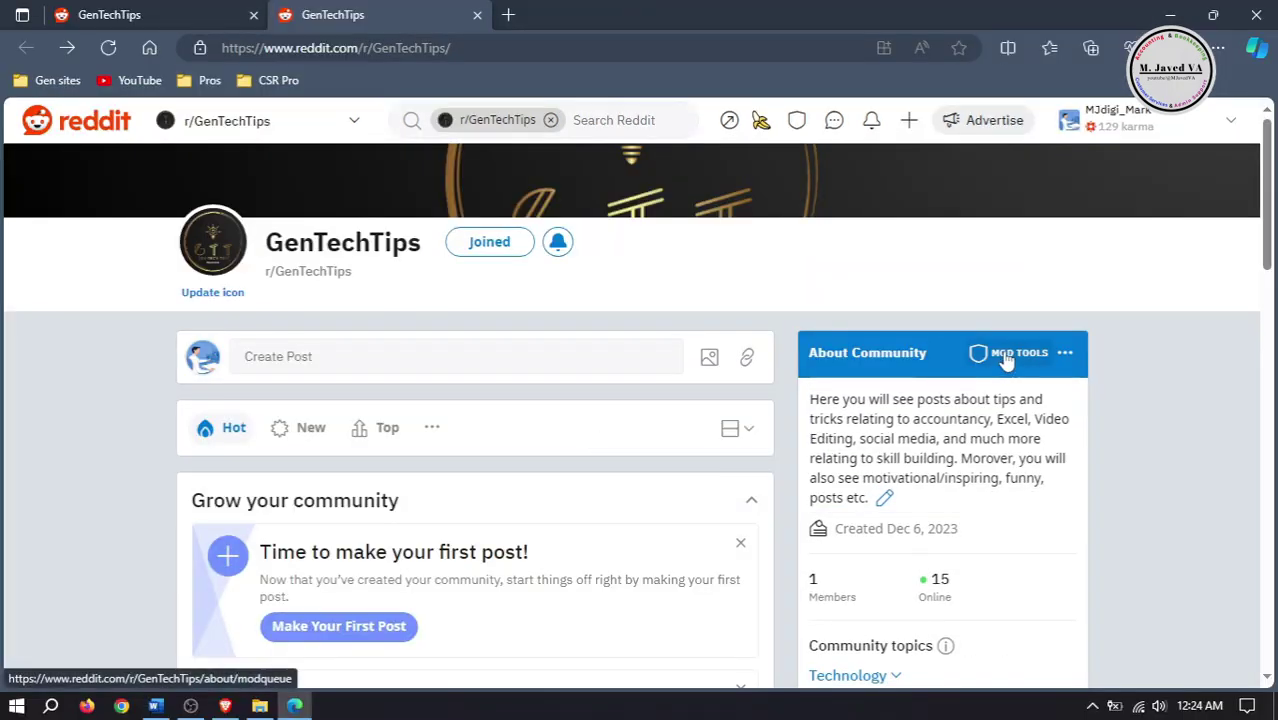
# Step: Open the community's sidebar widget settings from the mod tools and start adding a post flair widget
pyautogui.click(1003, 352)
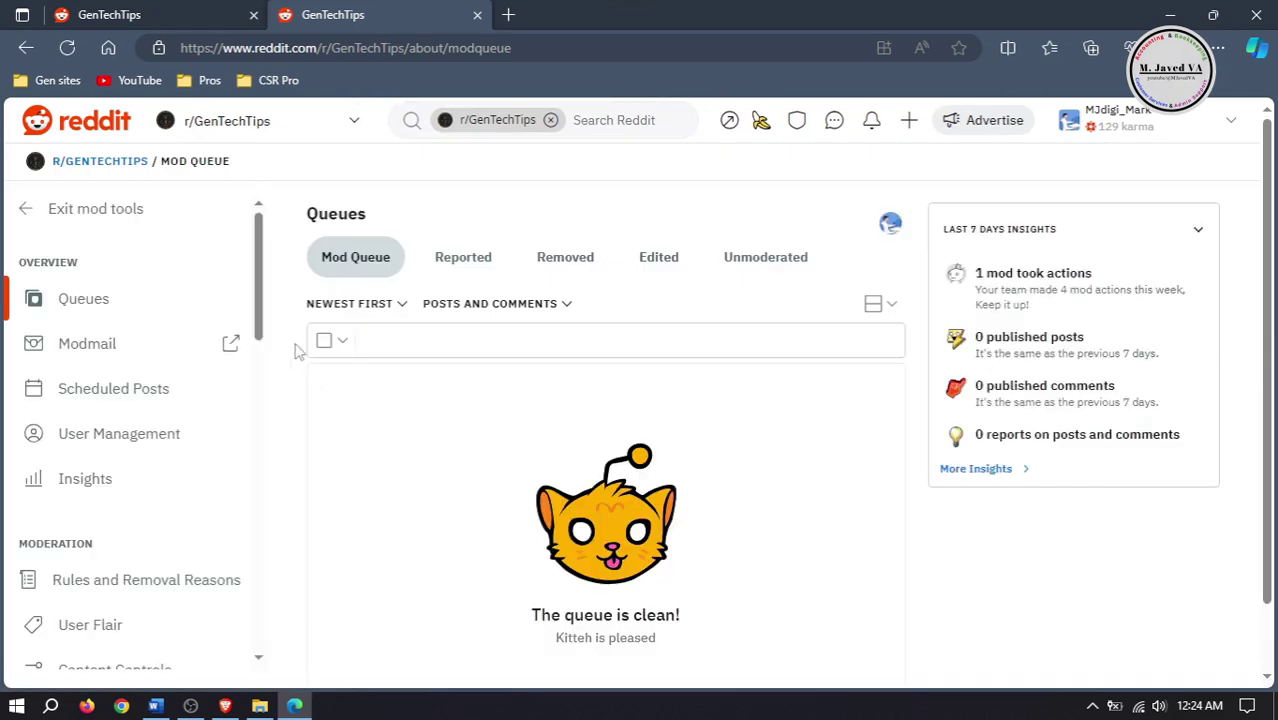
pyautogui.moveTo(260, 308); pyautogui.dragTo(258, 552)
pyautogui.click(183, 343)
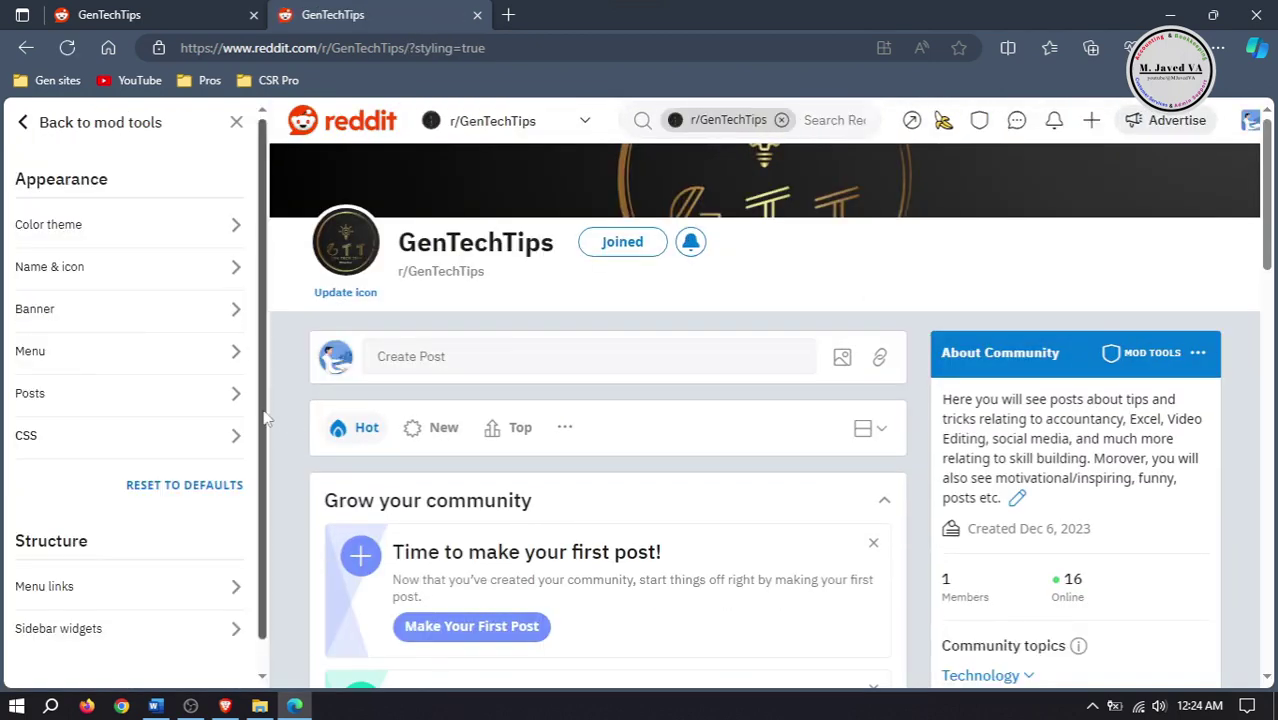
pyautogui.scroll(-1, 224, 490)
pyautogui.click(118, 603)
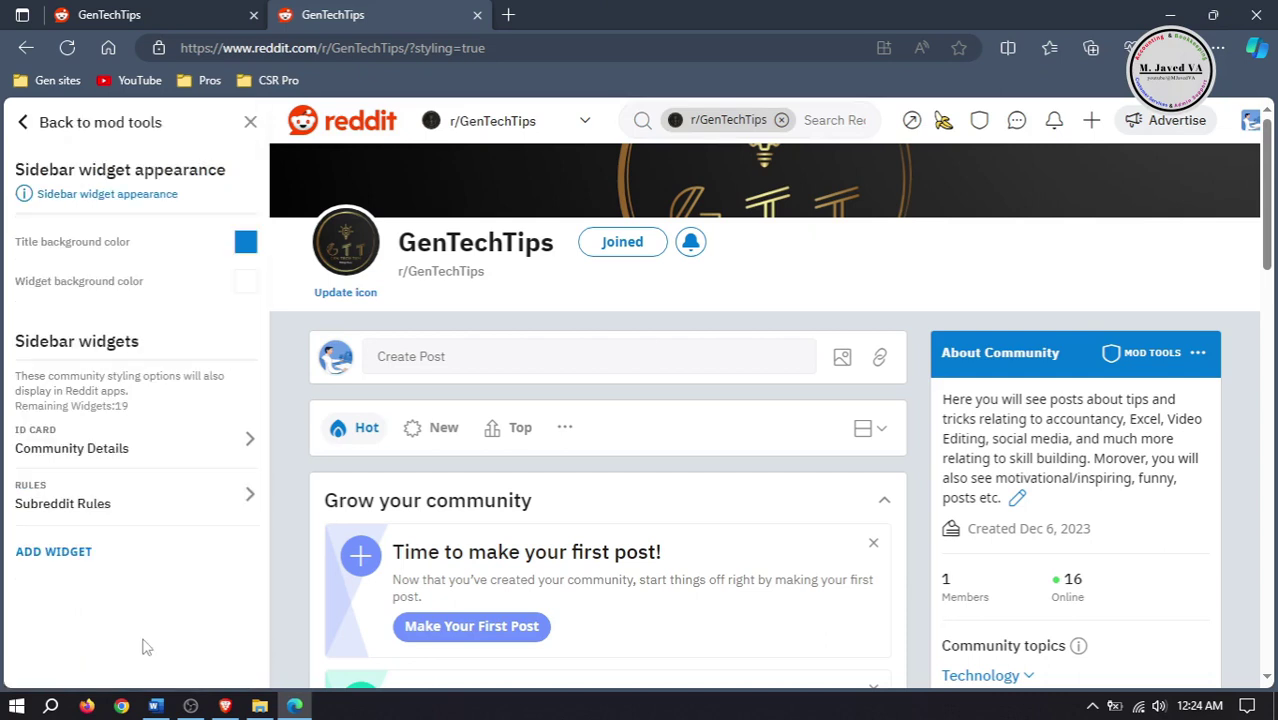
pyautogui.click(160, 561)
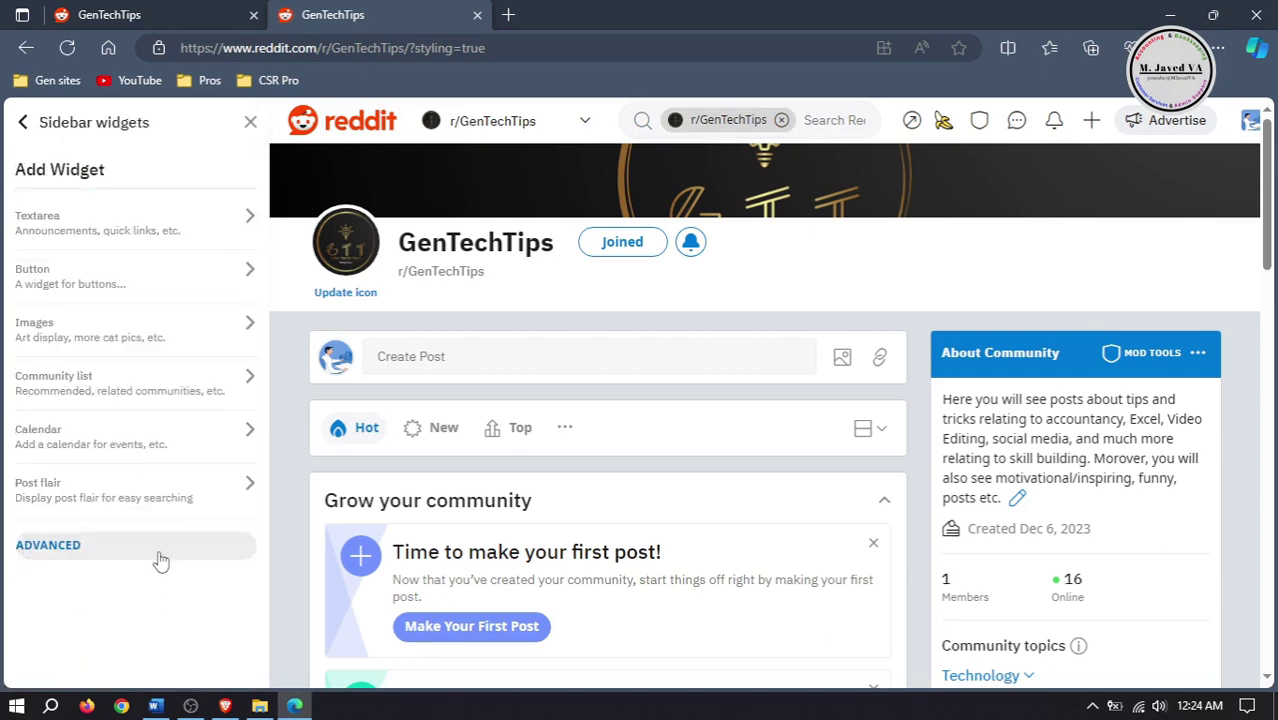
pyautogui.click(133, 502)
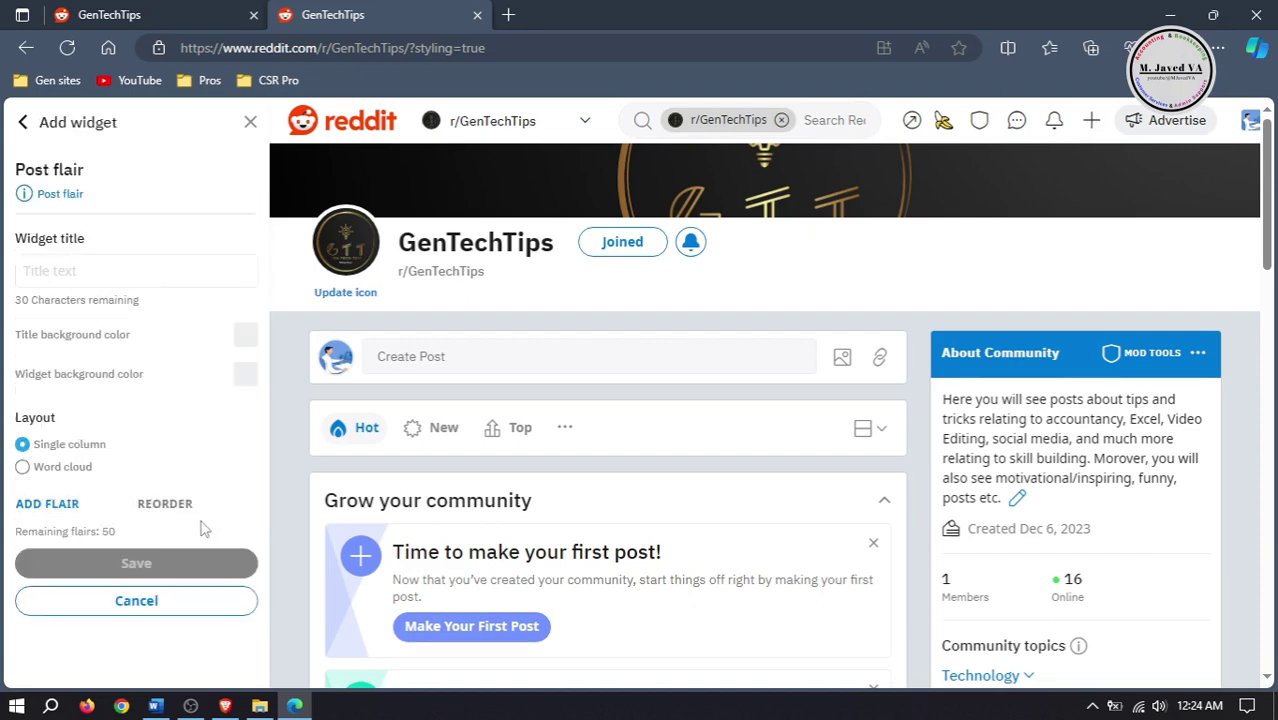
# Step: Title the post flair widget "Sort By Flair", choose the Word cloud layout and save the widget
pyautogui.click(122, 274)
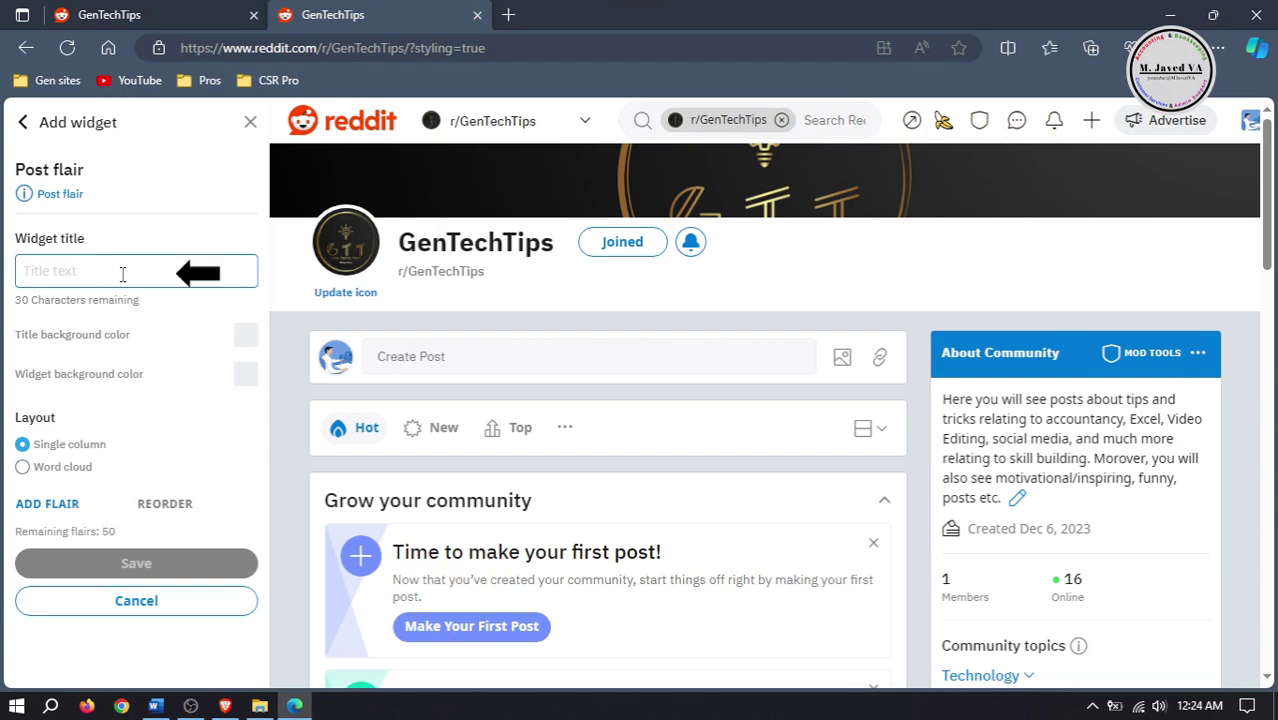
pyautogui.write('Sort By Flair')
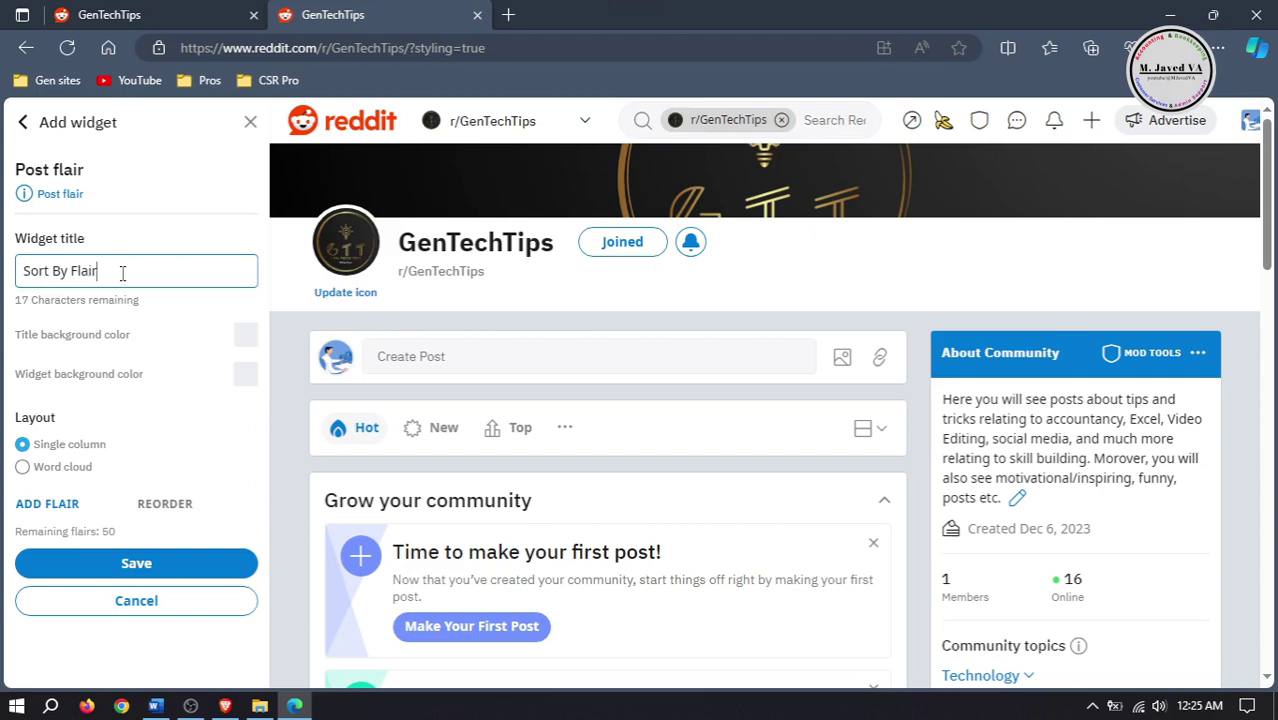
pyautogui.click(56, 467)
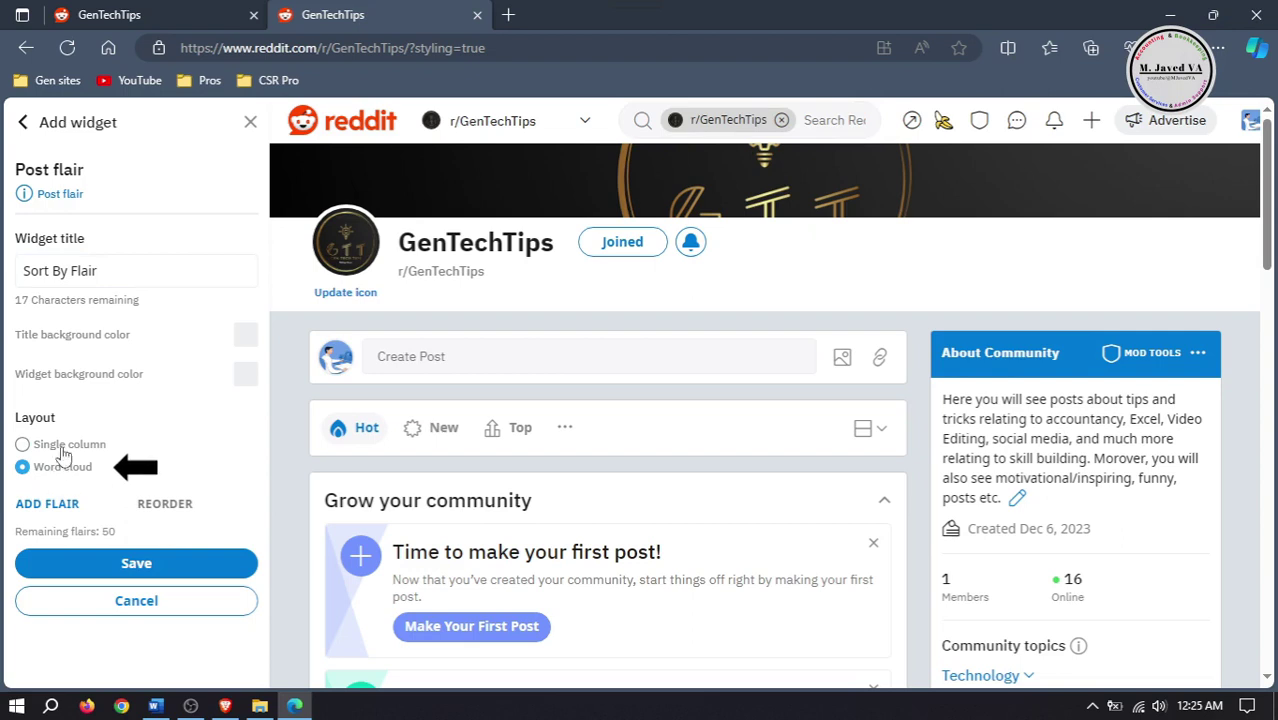
pyautogui.click(62, 447)
pyautogui.click(62, 467)
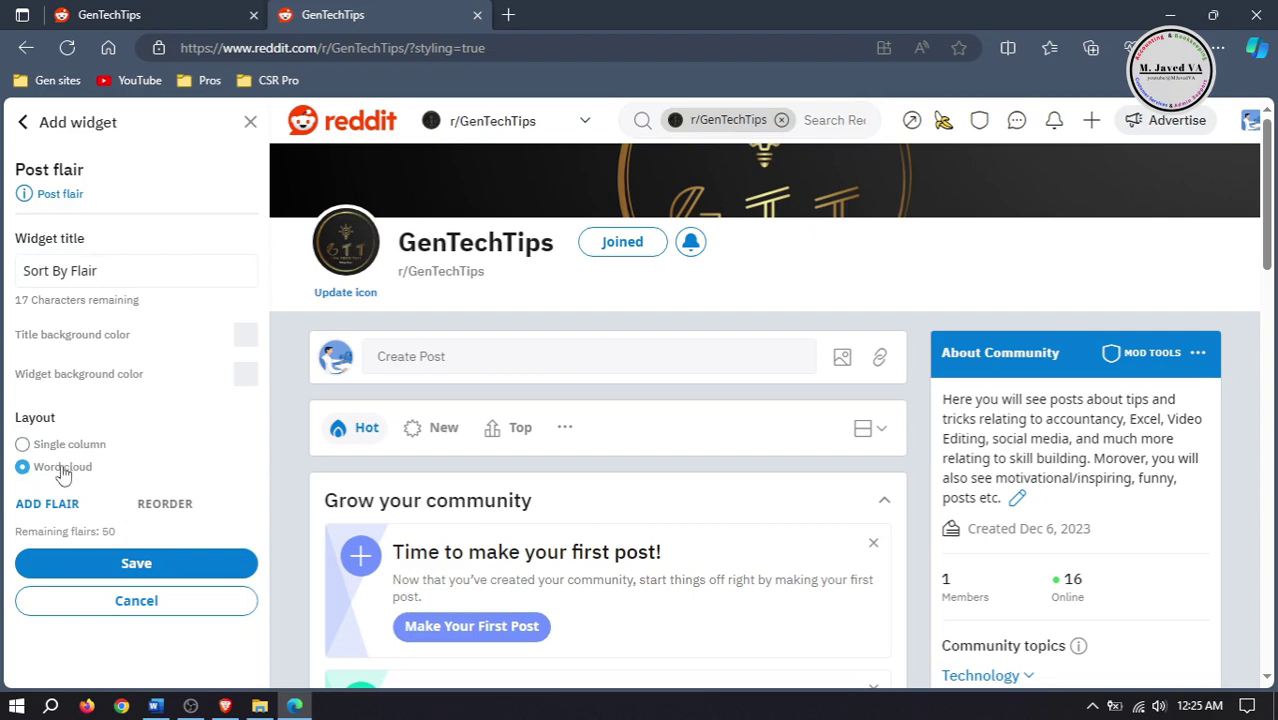
pyautogui.click(152, 564)
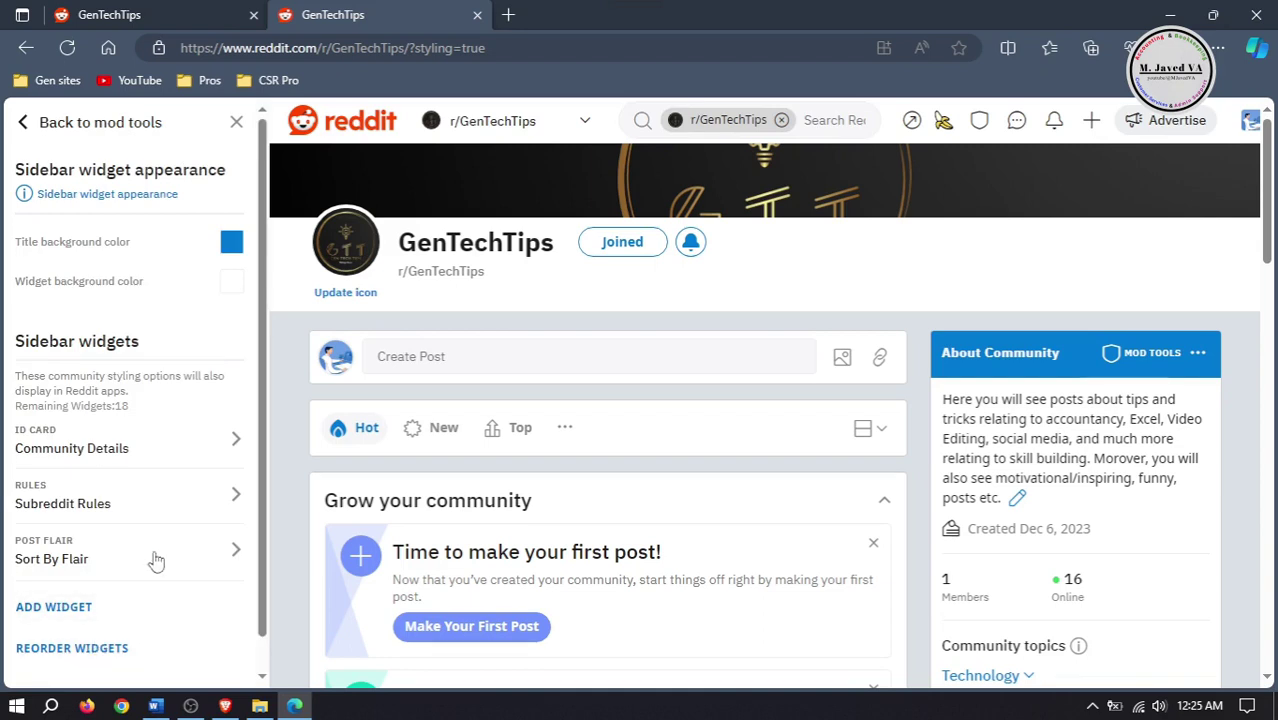
# Step: Reopen the Sort By Flair widget for editing and add the QuickBooks flair to it
pyautogui.scroll(-2, 1268, 280)
pyautogui.scroll(-6, 1268, 280)
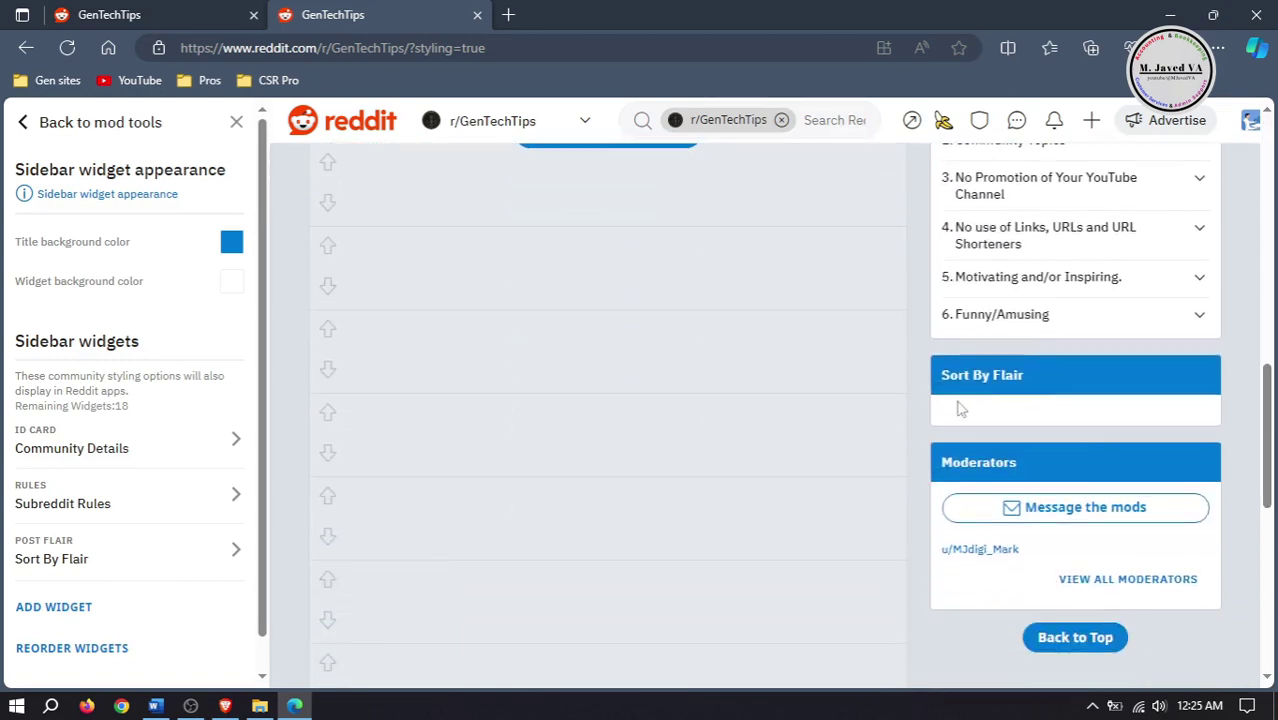
pyautogui.click(120, 556)
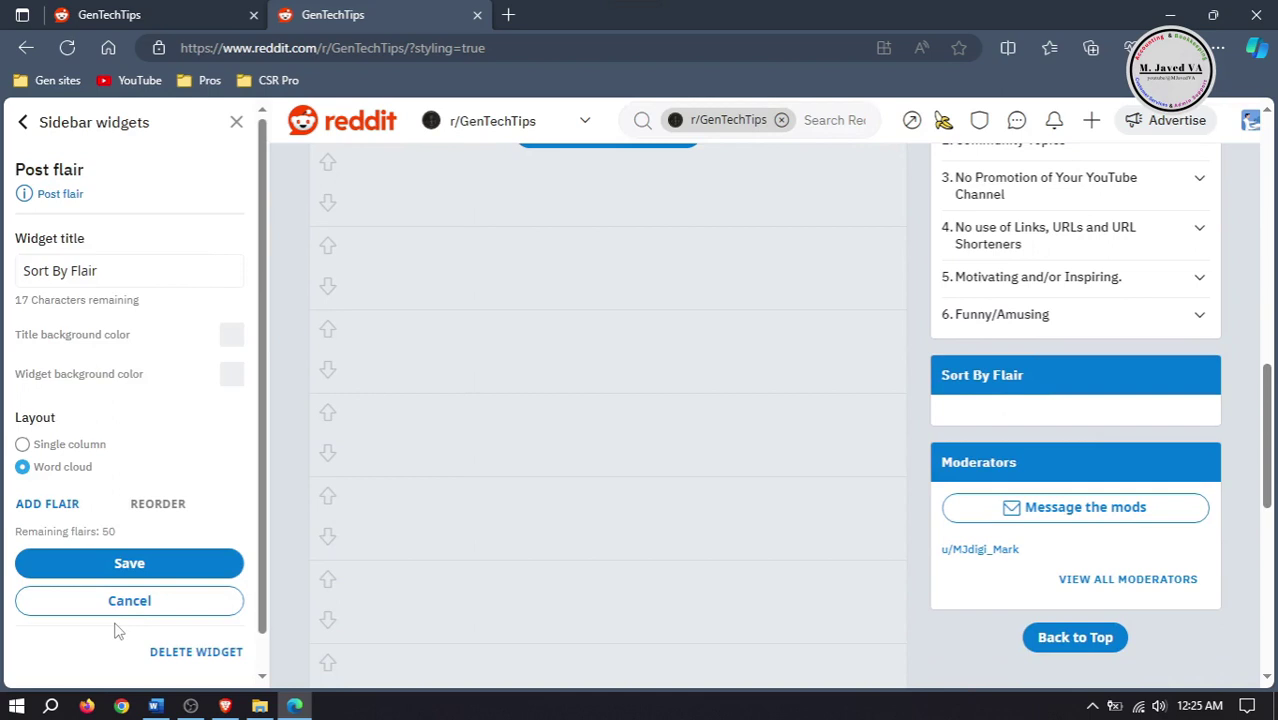
pyautogui.click(55, 513)
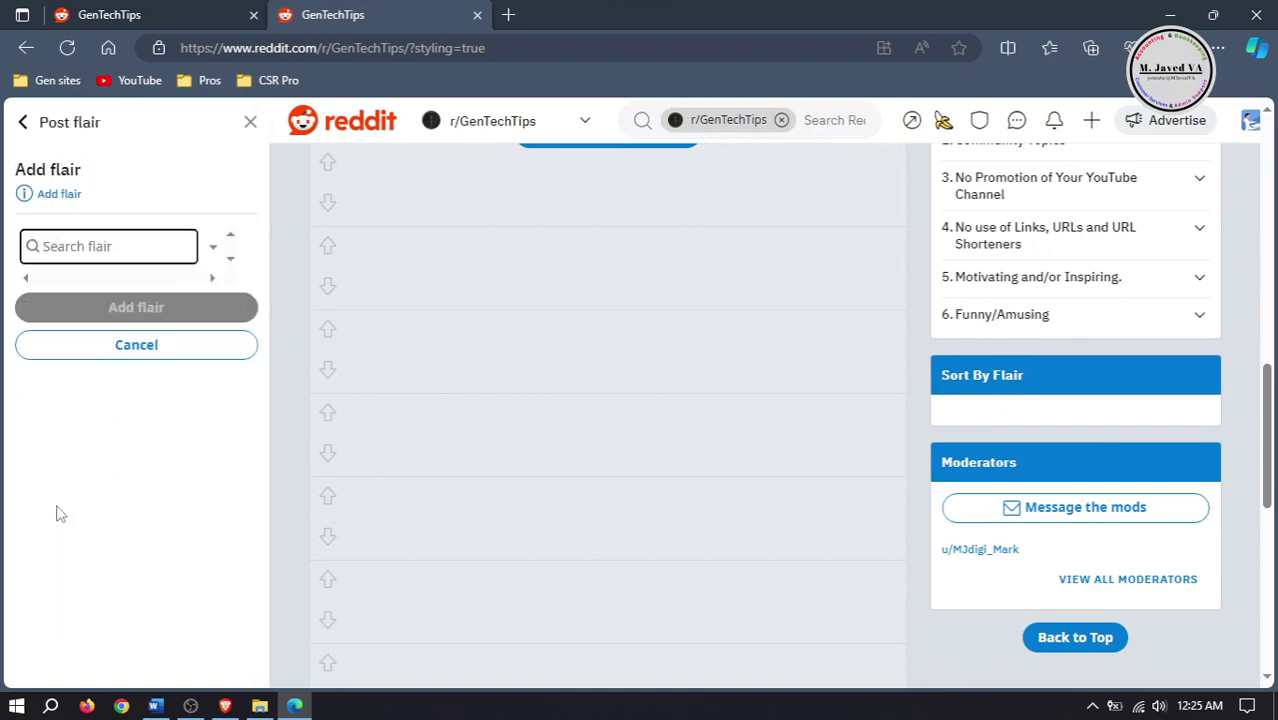
pyautogui.click(115, 247)
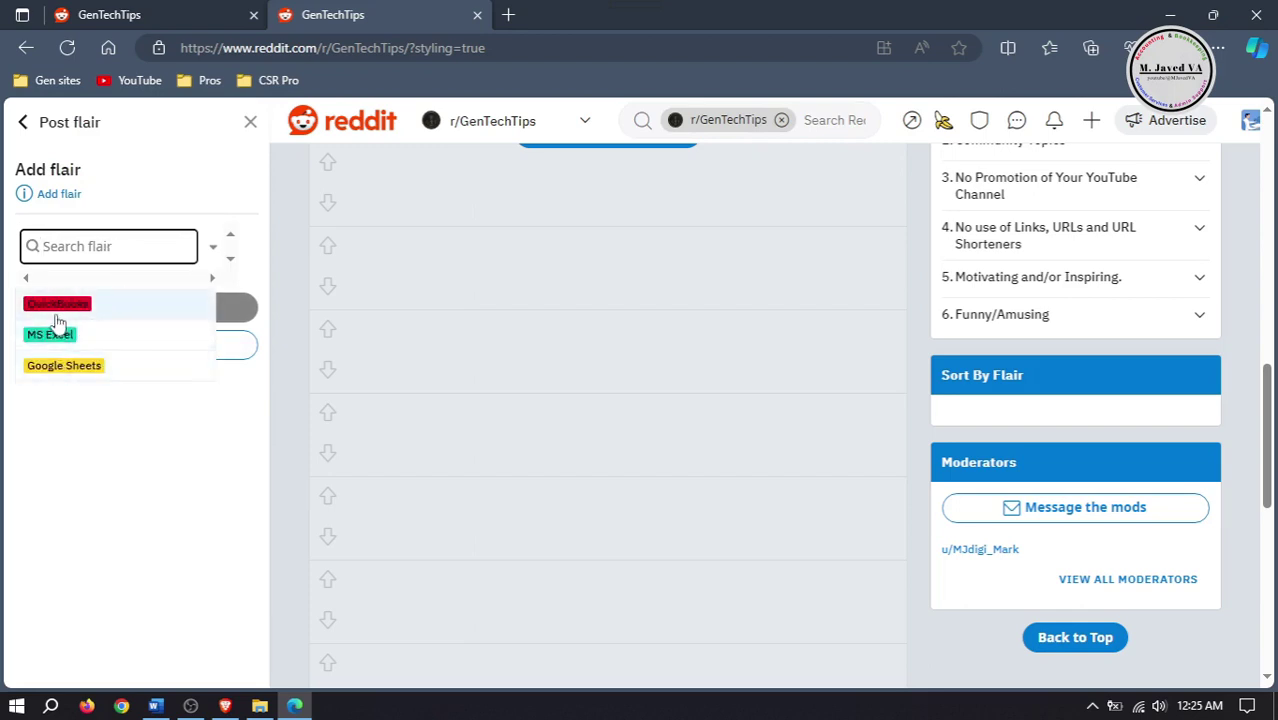
pyautogui.click(91, 247)
pyautogui.write('qui')
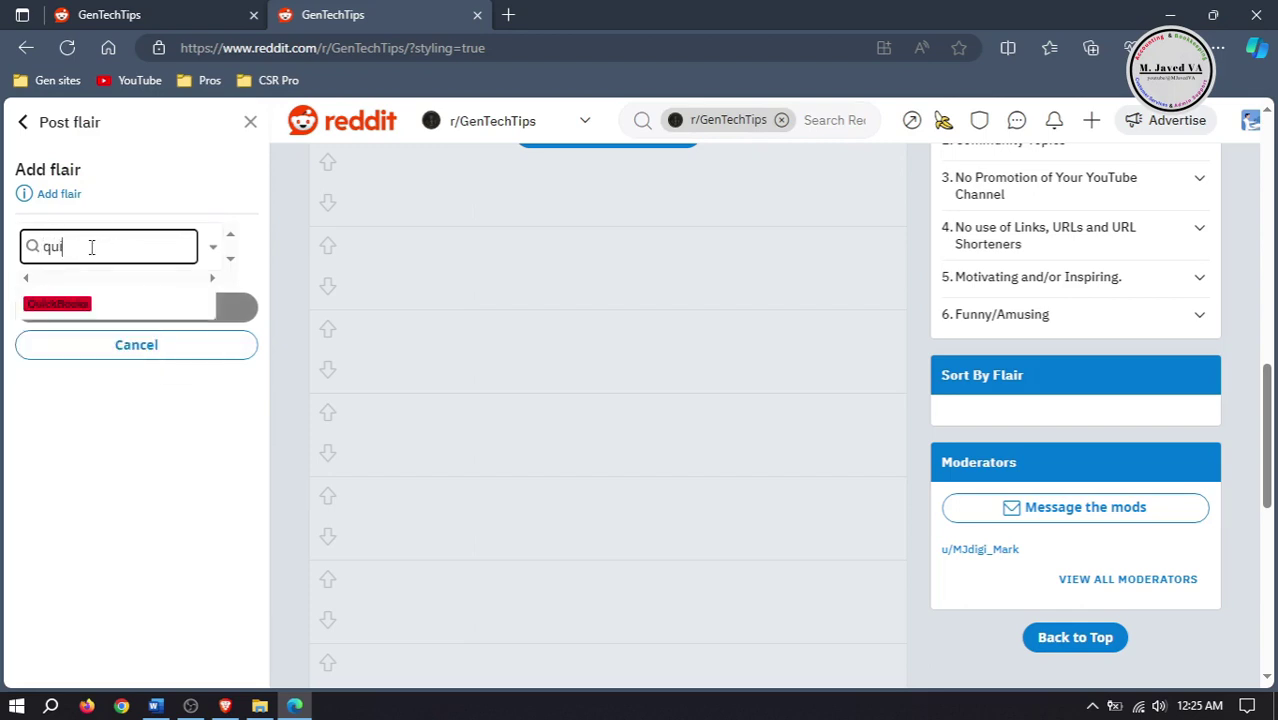
pyautogui.click(78, 303)
pyautogui.click(133, 302)
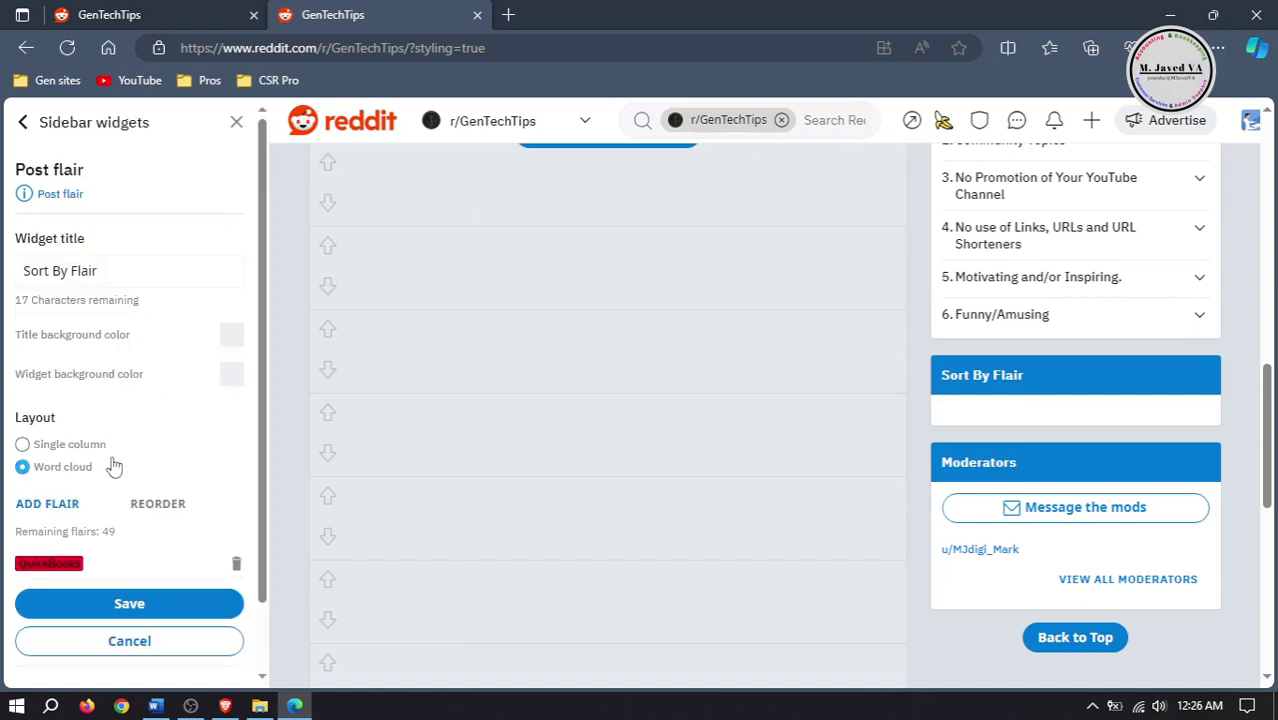
# Step: Add the MS Excel flair to the Sort By Flair widget
pyautogui.click(70, 502)
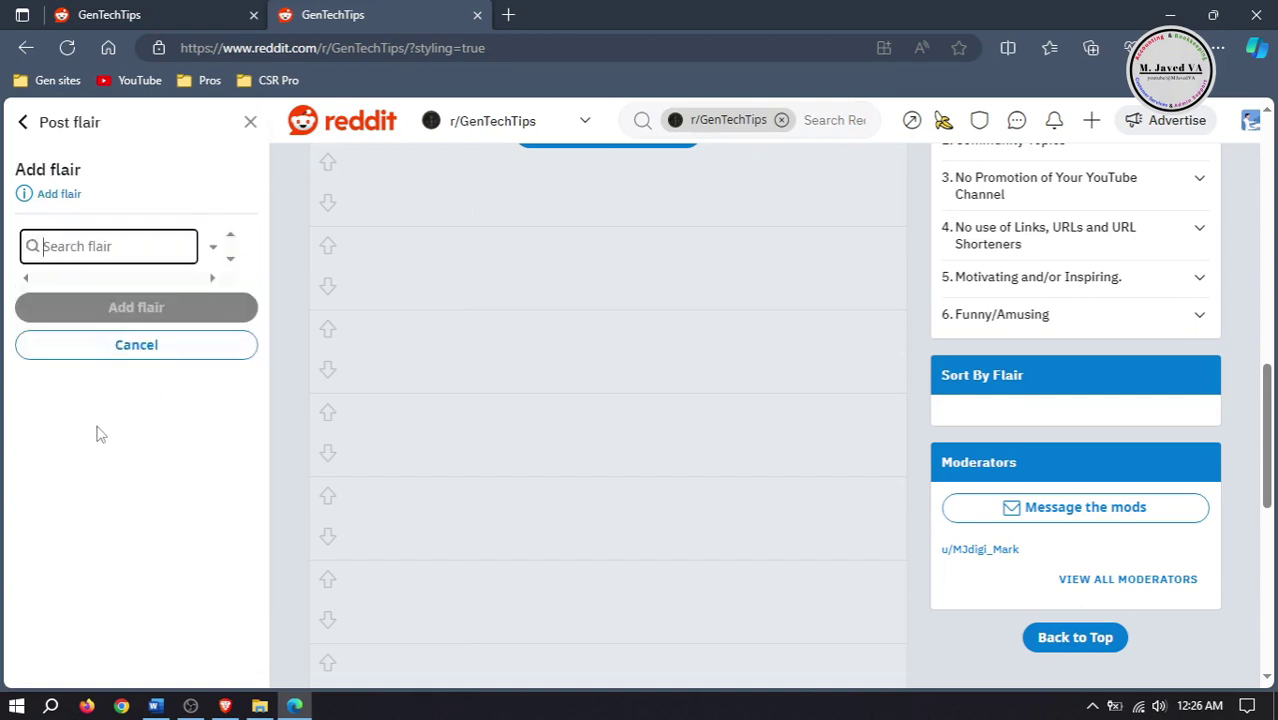
pyautogui.click(120, 250)
pyautogui.click(125, 334)
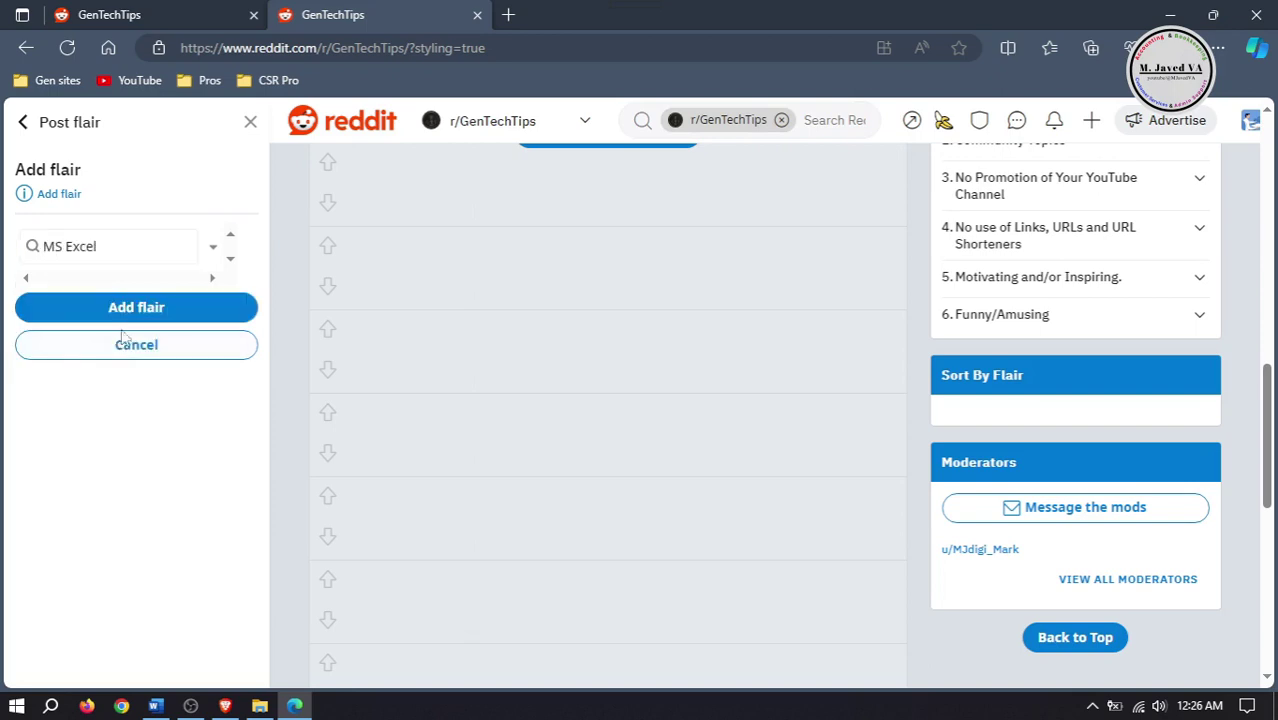
pyautogui.click(120, 338)
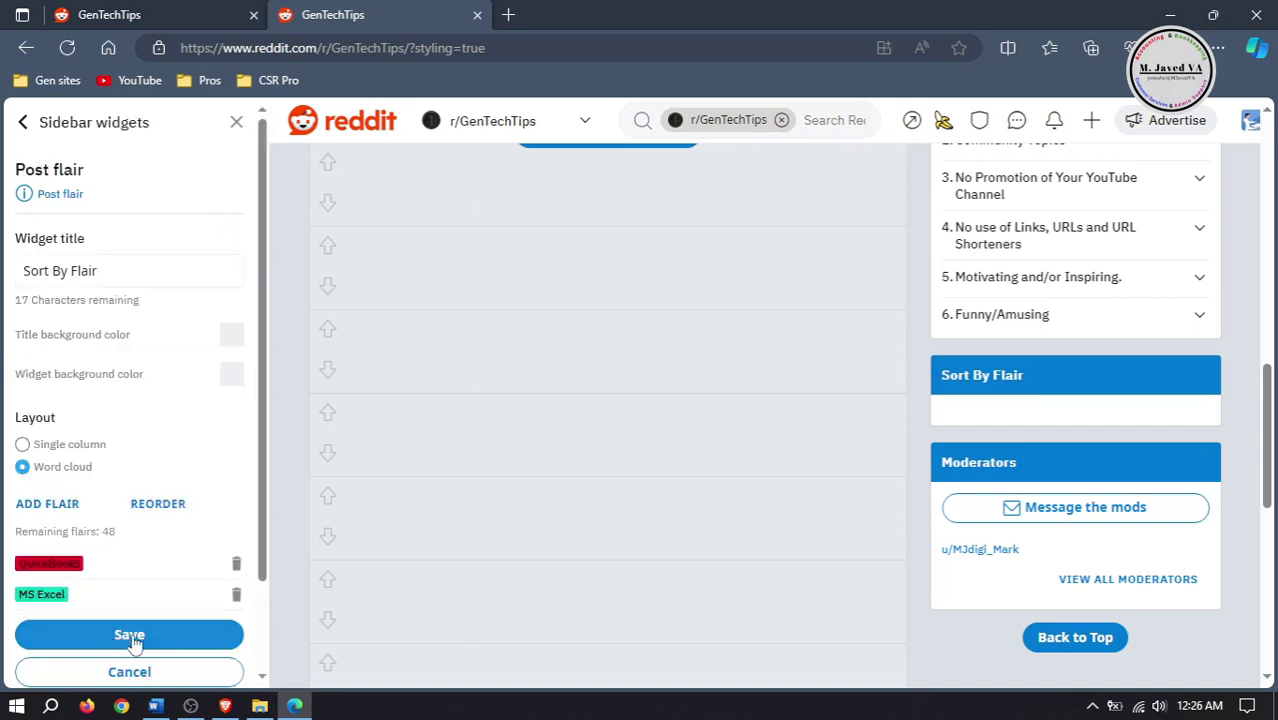
# Step: Add the Google Sheets flair to the Sort By Flair widget and save the widget
pyautogui.click(40, 503)
pyautogui.click(142, 250)
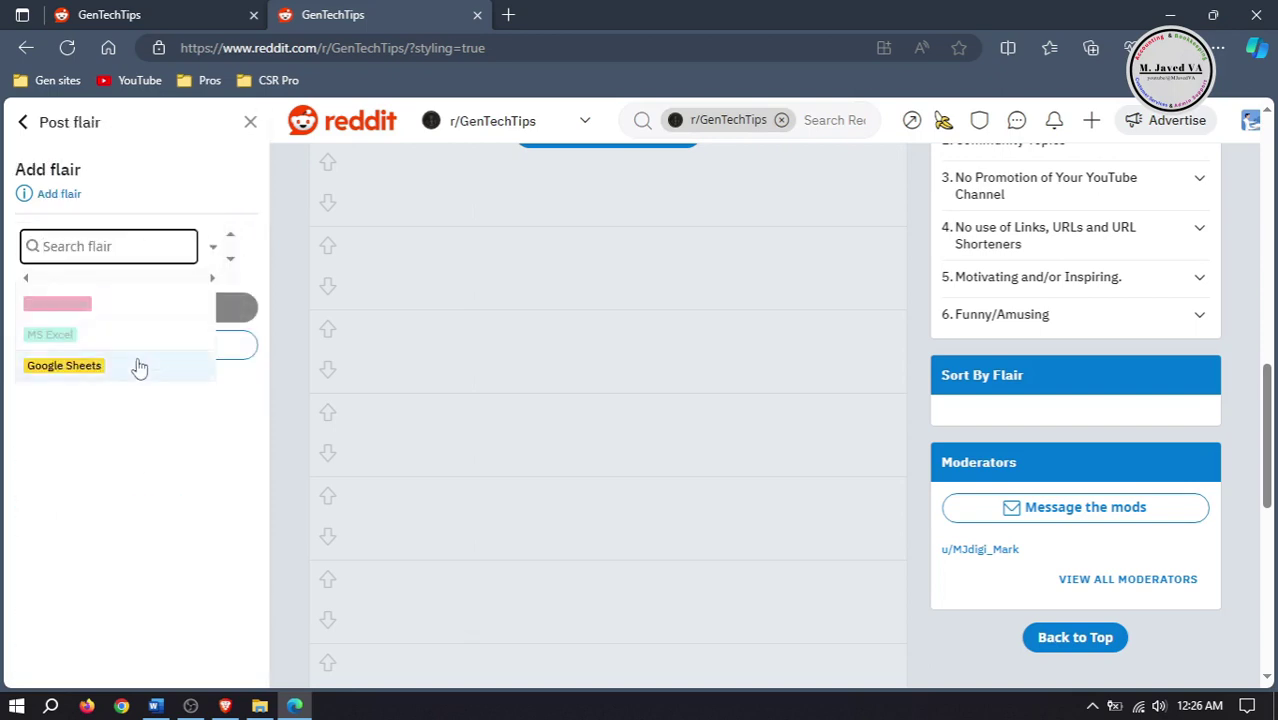
pyautogui.click(117, 366)
pyautogui.click(138, 316)
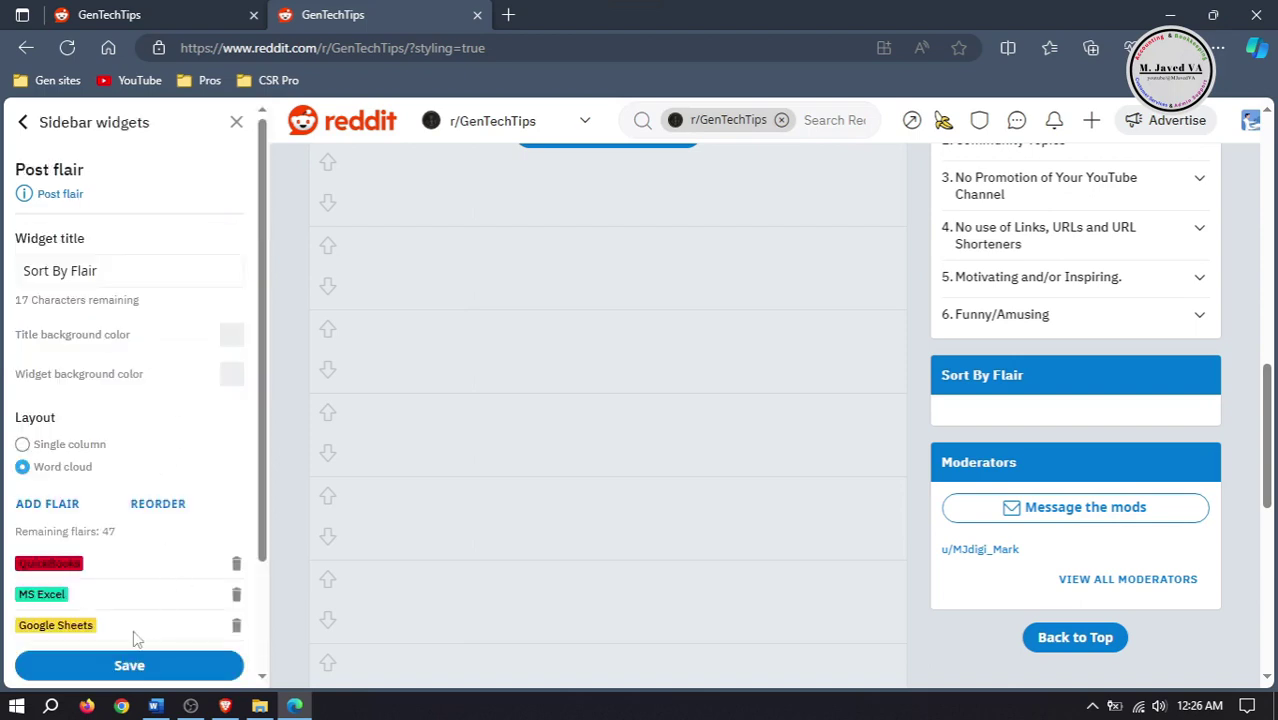
pyautogui.click(130, 665)
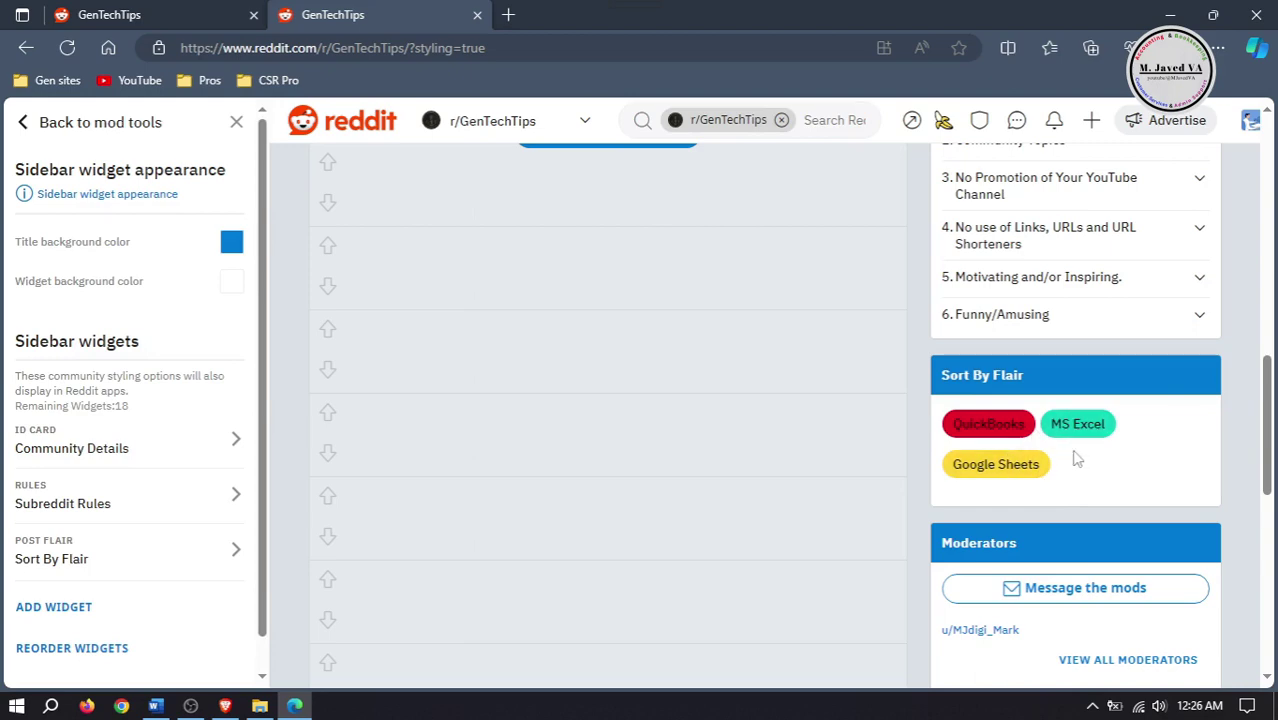
# Step: Close the extra community tab and start the first post from the community page's growth suggestions
pyautogui.hotkey('ctrl', 'w')
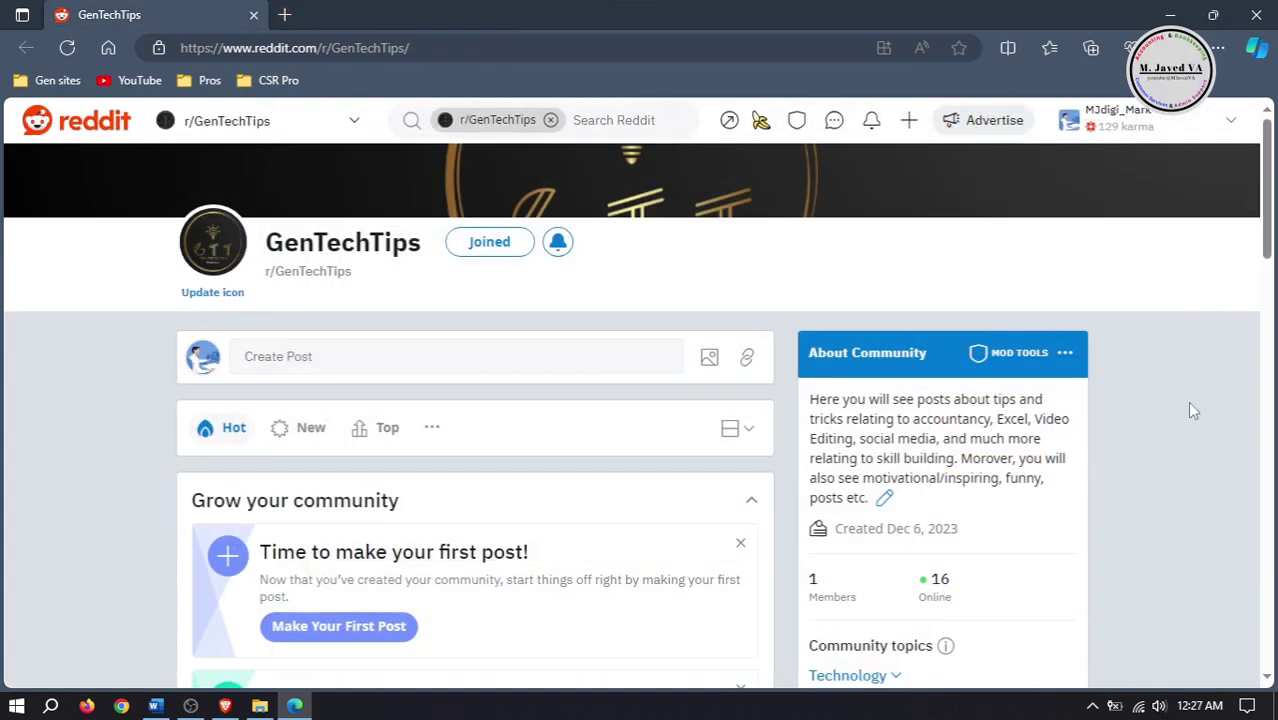
pyautogui.moveTo(1266, 182); pyautogui.dragTo(1250, 438)
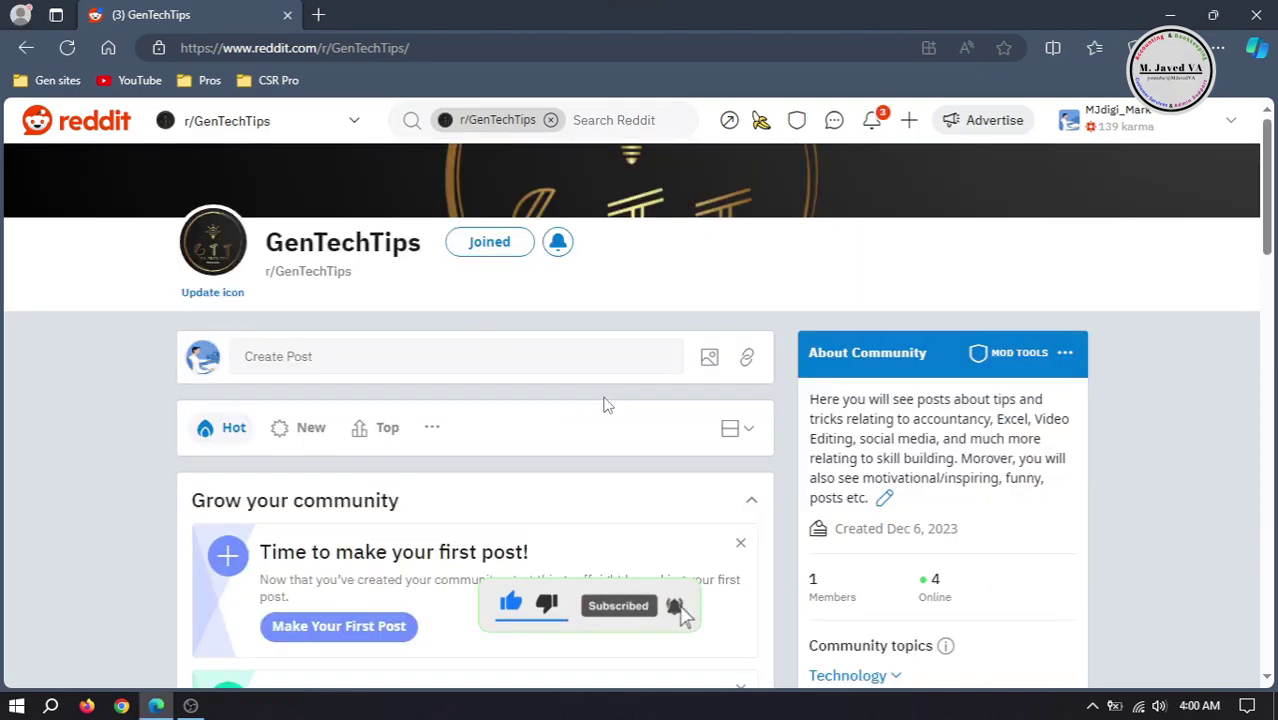
pyautogui.moveTo(1266, 172); pyautogui.dragTo(1266, 255)
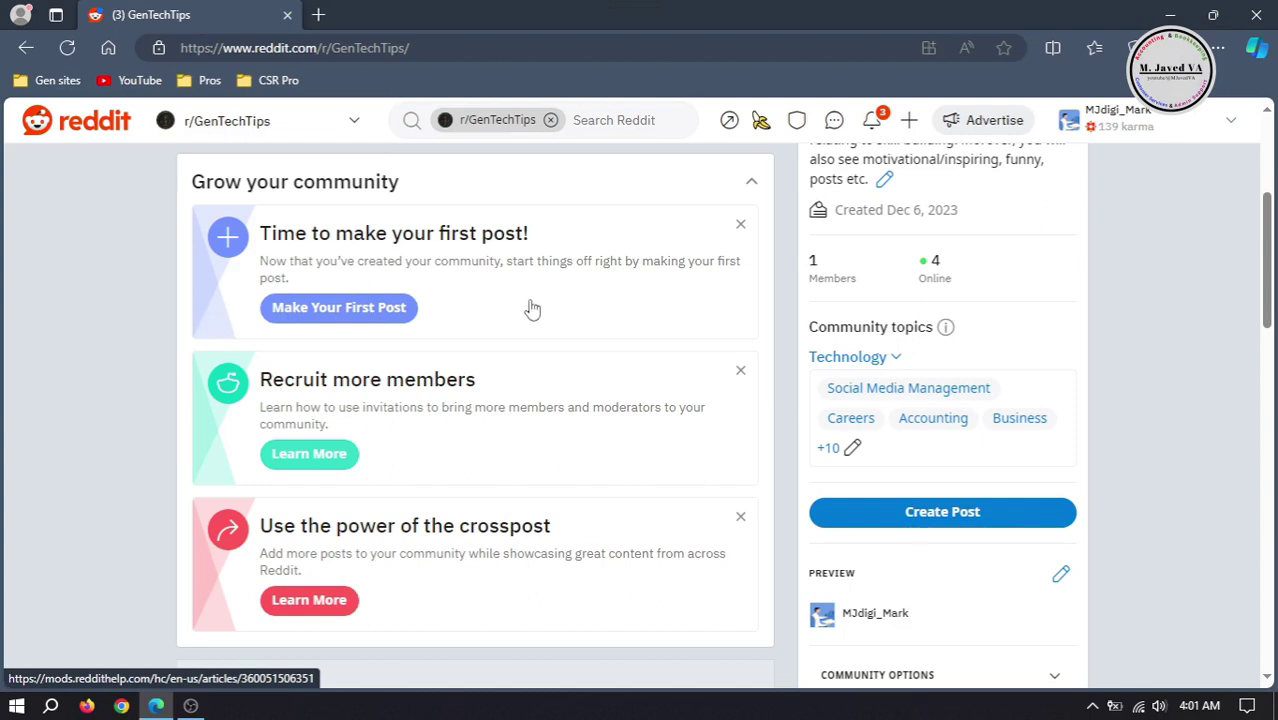
pyautogui.scroll(3, 608, 297)
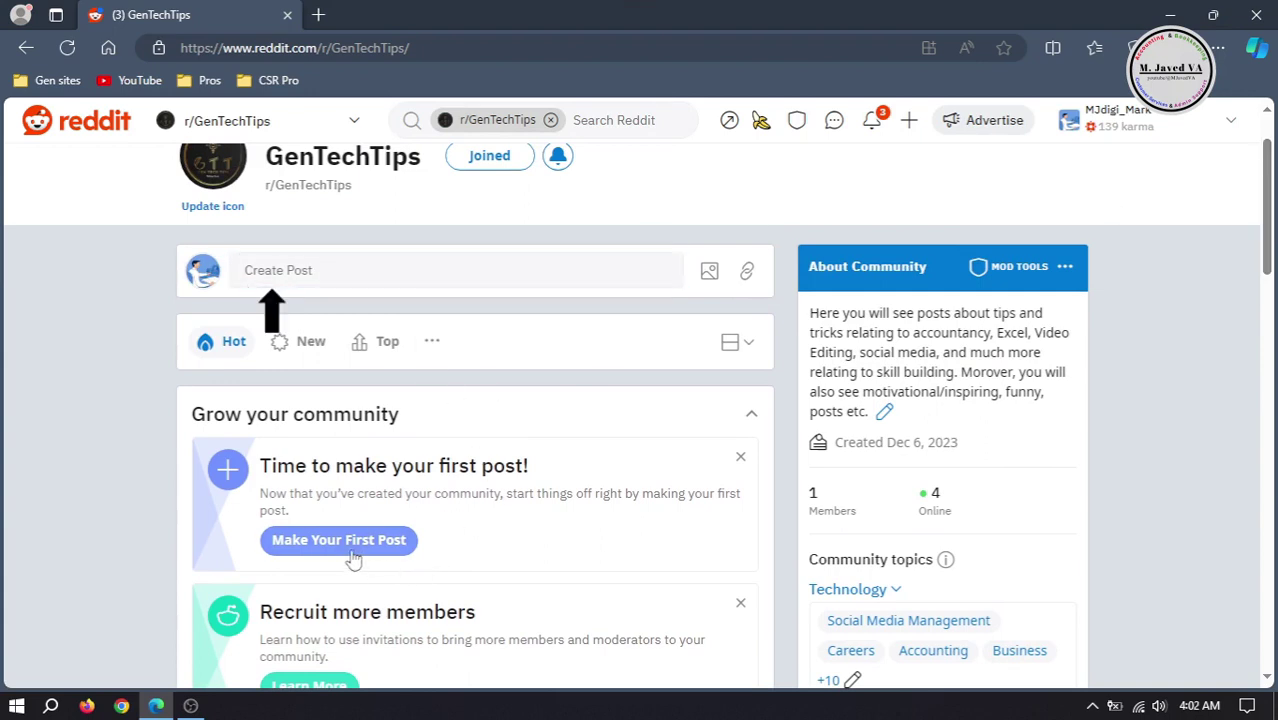
pyautogui.click(341, 548)
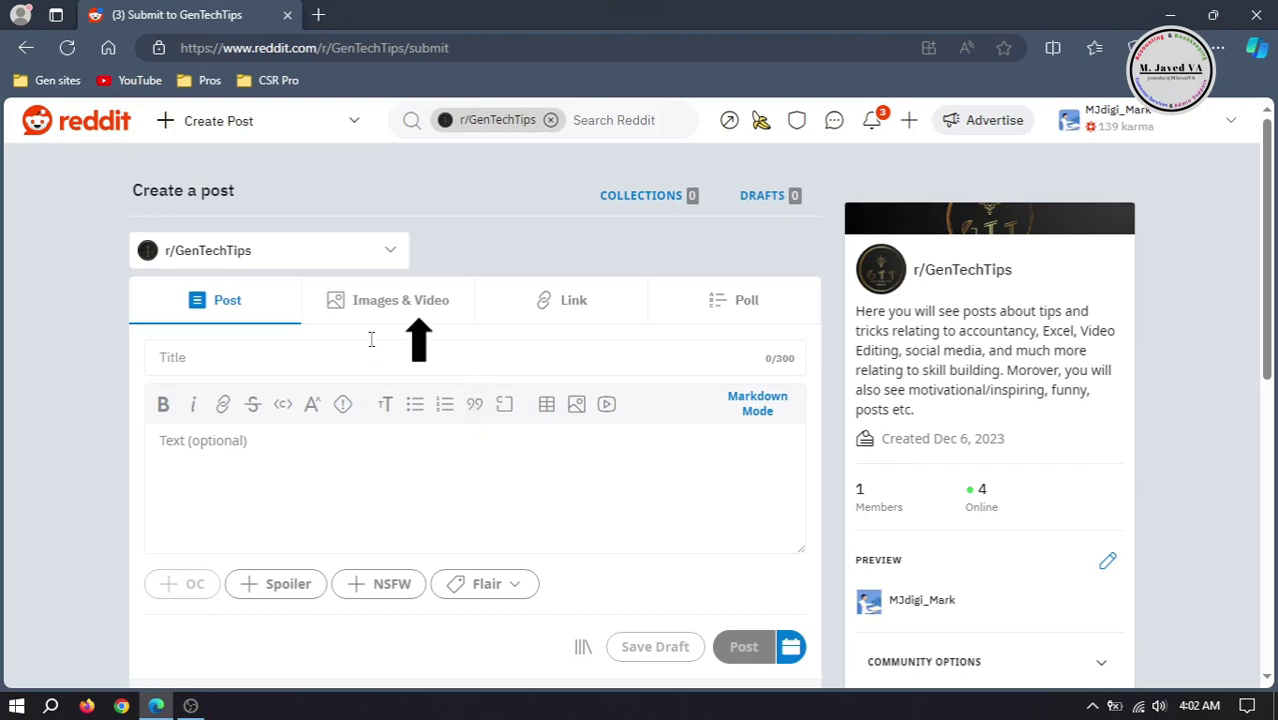
# Step: Look through the image and video, link and poll post types, and return to the text post form
pyautogui.click(366, 300)
pyautogui.click(565, 312)
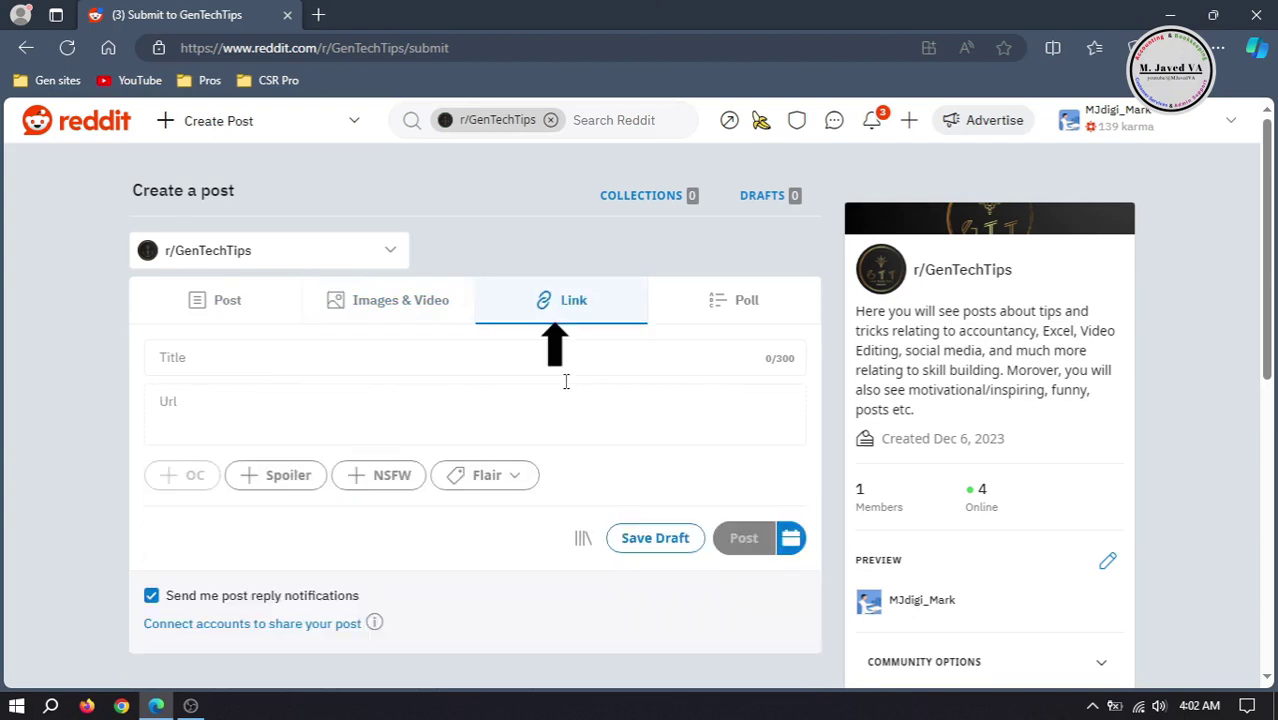
pyautogui.click(731, 315)
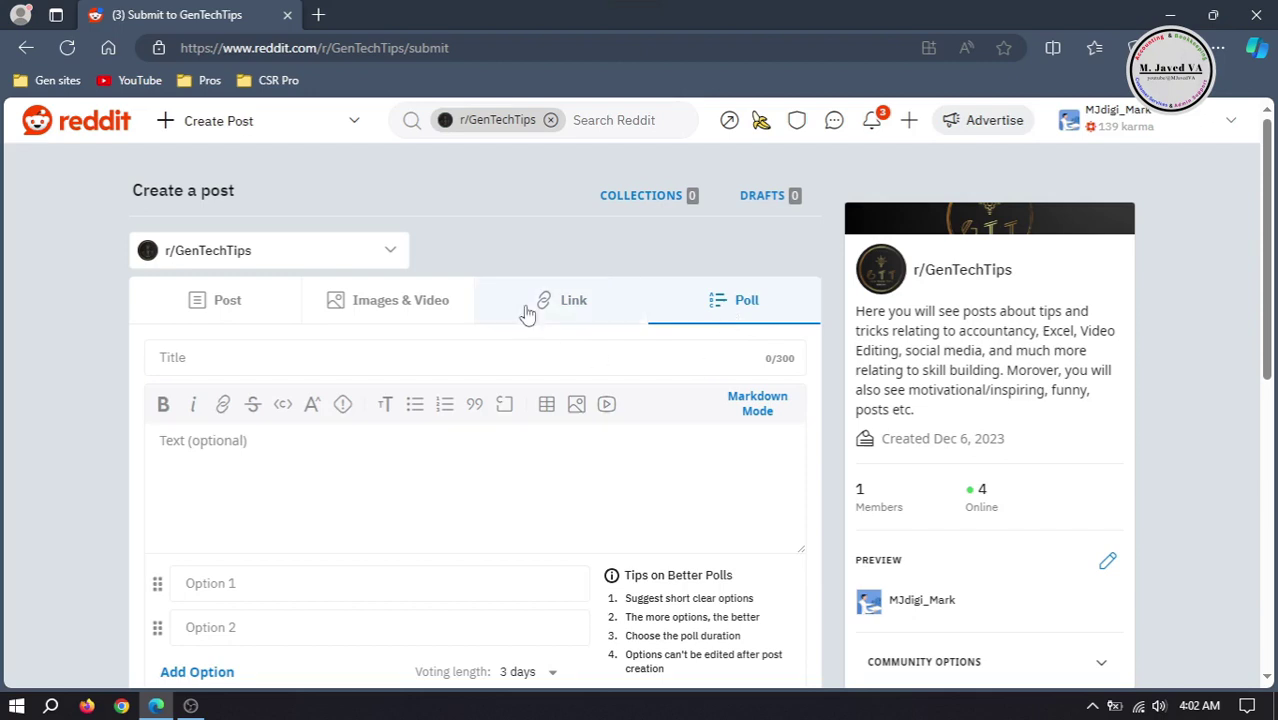
pyautogui.click(219, 305)
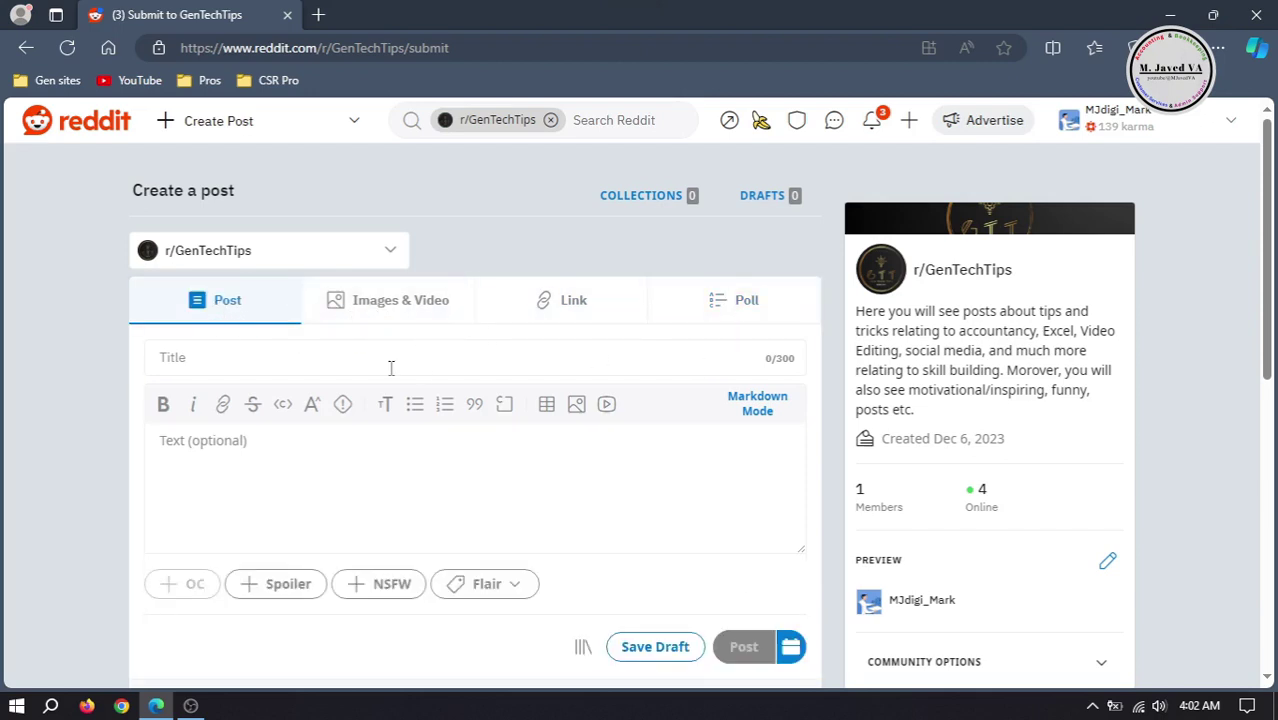
# Step: Write the post body as three lines, "What if it doesn't work?", "Well, whet if it does?" and "Try your best. You don't know the rest."
pyautogui.click(408, 453)
pyautogui.write("What if it doesn't work? Well, whet if it does? Try your best. You don't know the rest.")
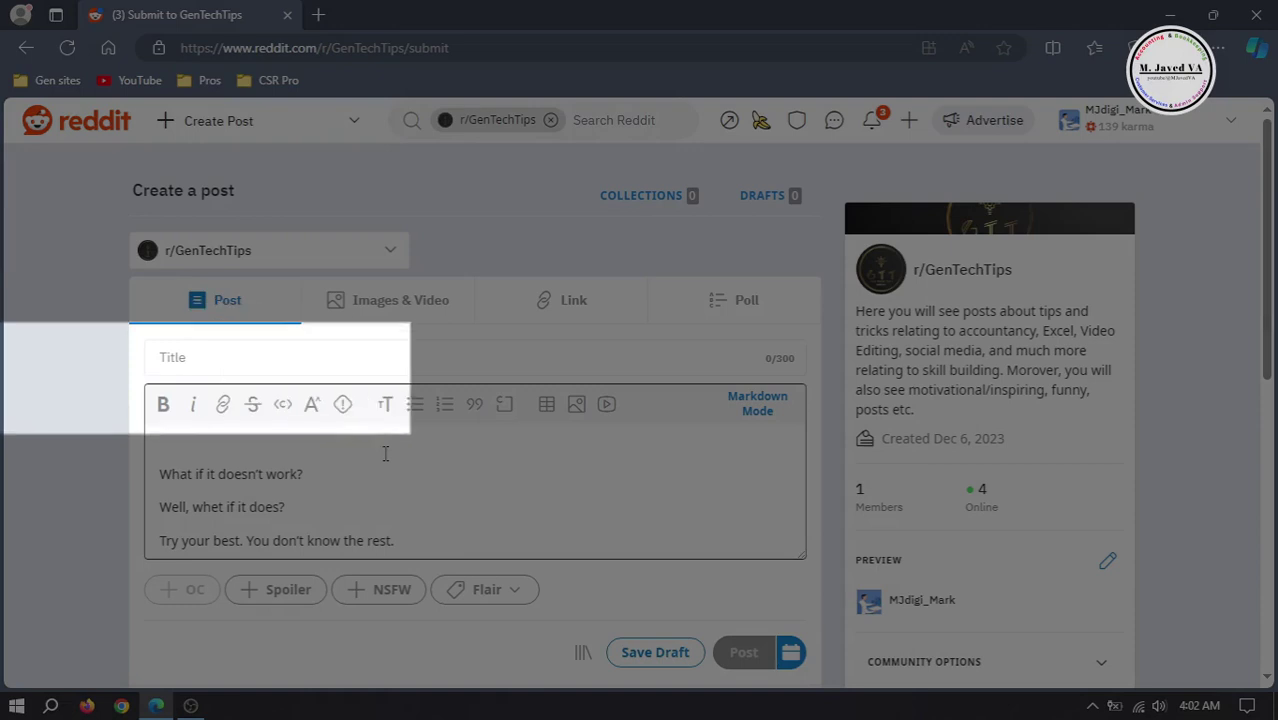
pyautogui.hotkey('ctrl', 'Home')
pyautogui.press('Delete')
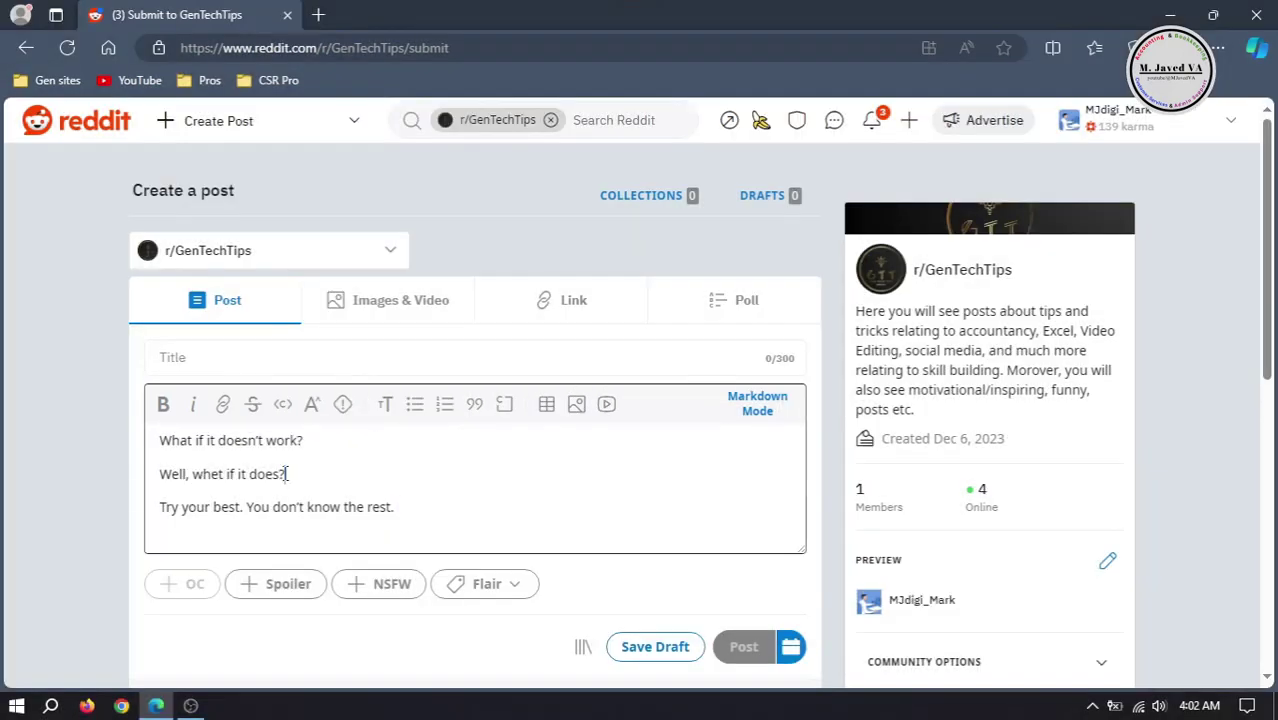
# Step: Try bold formatting on the second line of the post body and remove it again
pyautogui.moveTo(290, 474); pyautogui.dragTo(159, 474)
pyautogui.click(163, 403)
pyautogui.click(346, 522)
pyautogui.moveTo(296, 474); pyautogui.dragTo(130, 472)
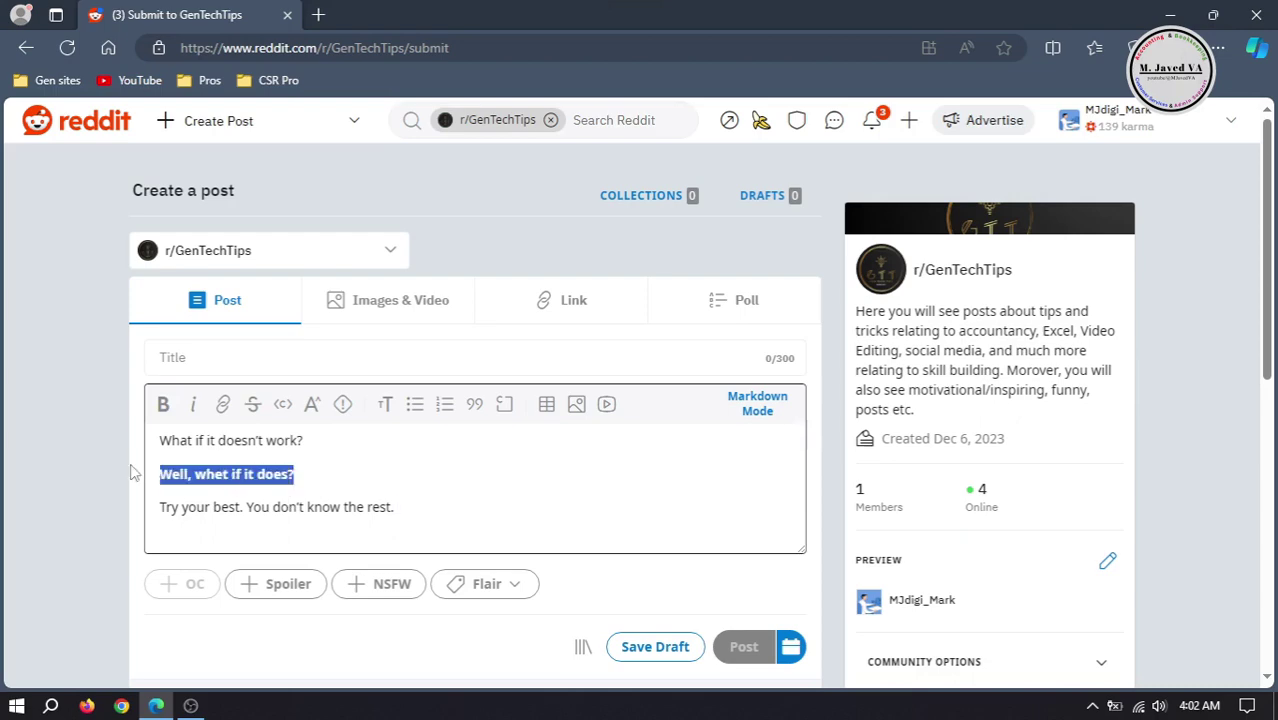
pyautogui.click(163, 403)
pyautogui.click(382, 485)
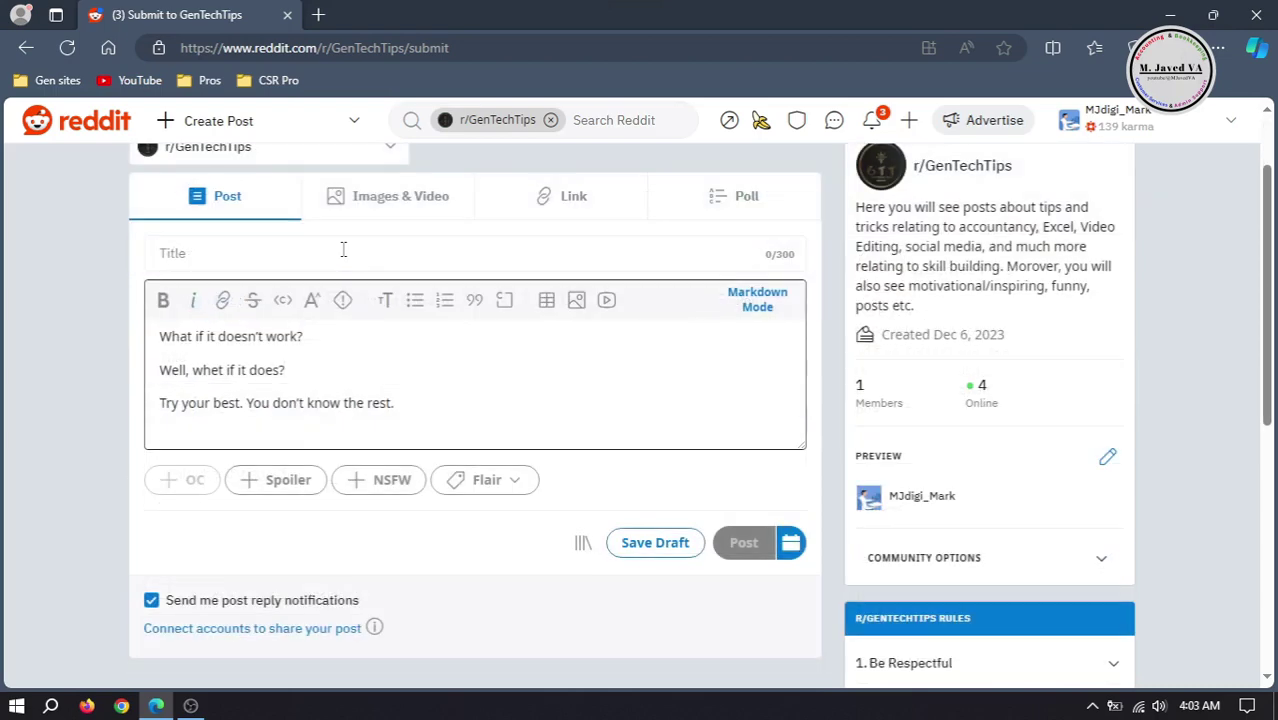
# Step: Title the post "Try your Best while trying one more time"
pyautogui.click(343, 250)
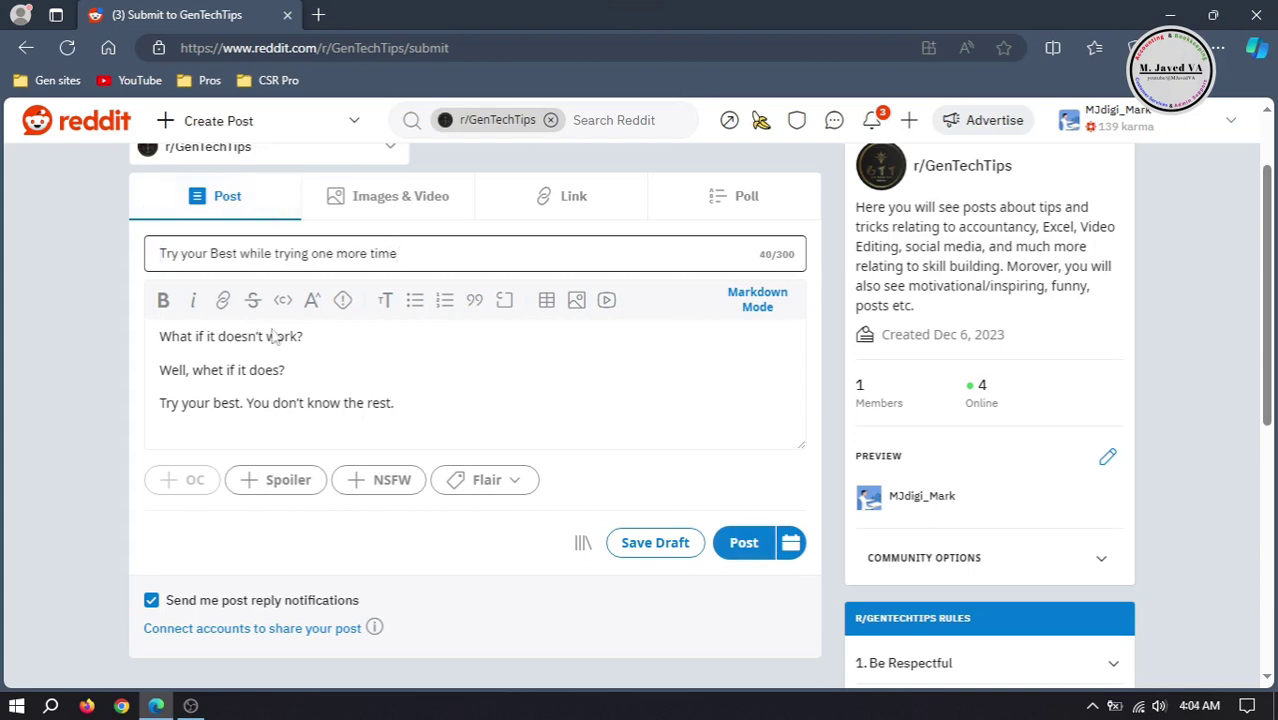
pyautogui.click(420, 402)
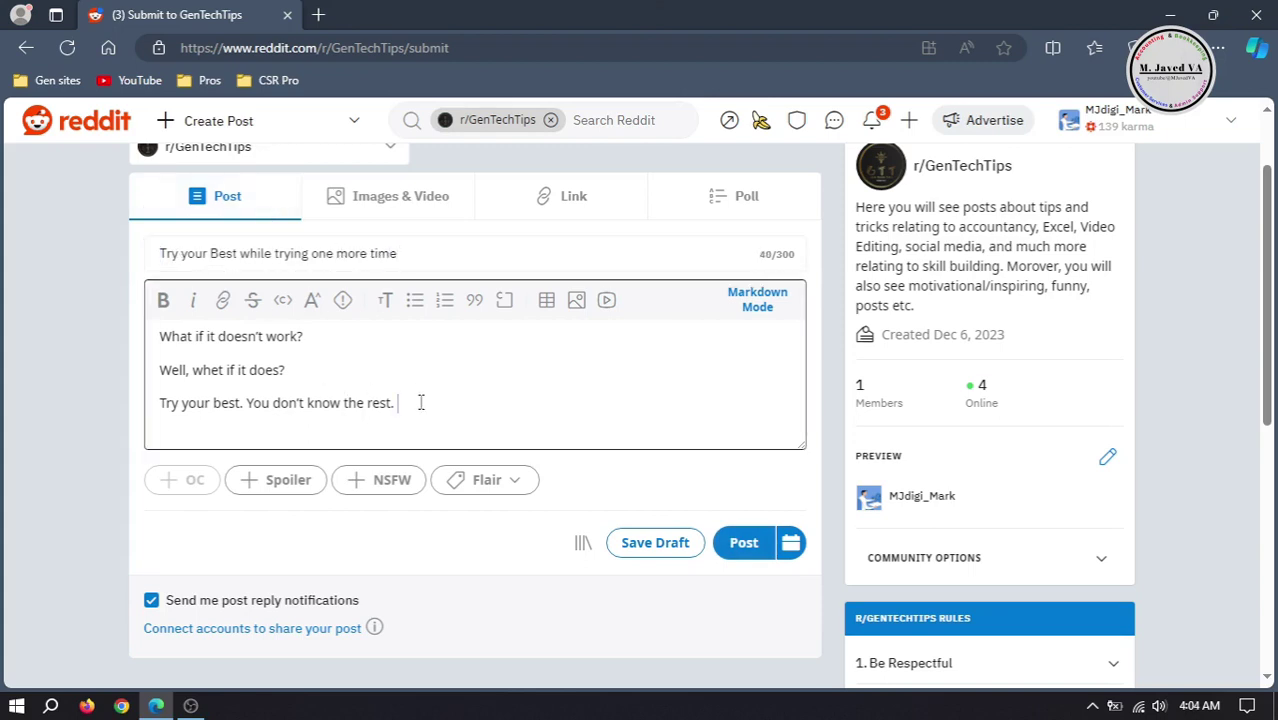
pyautogui.scroll(1, 420, 402)
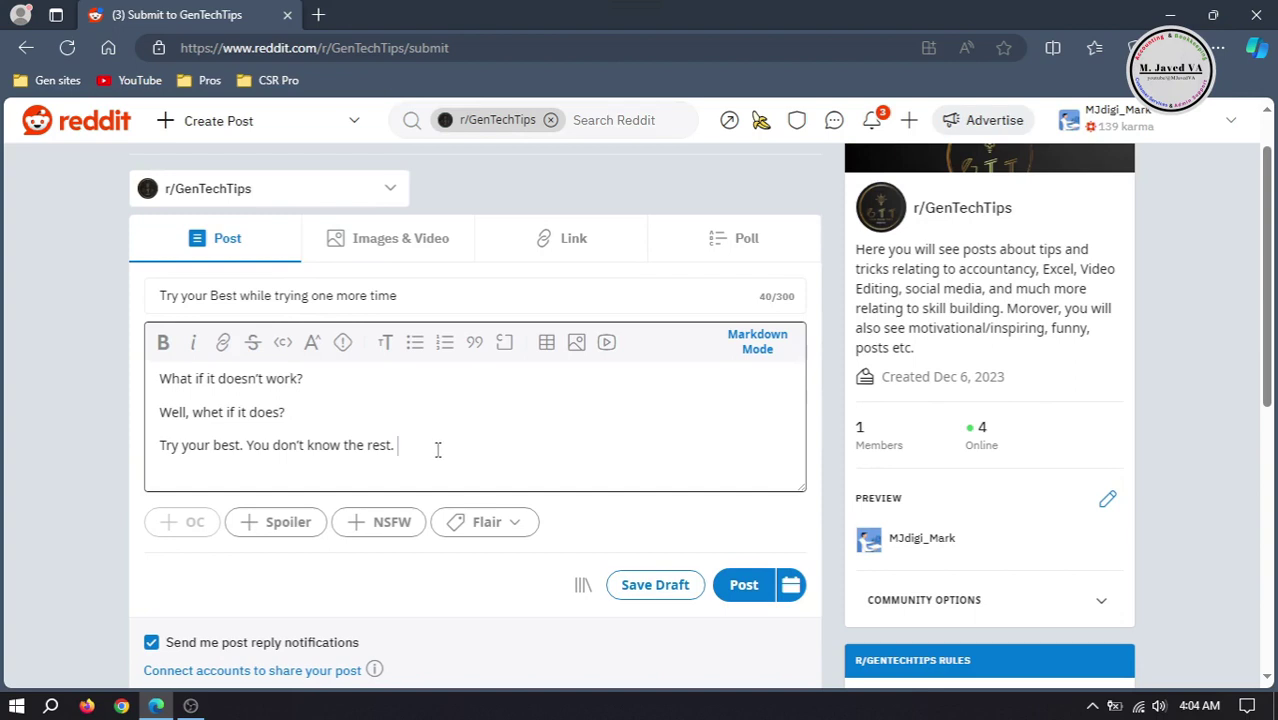
# Step: Search the flairs for "moti", apply the Motivation flair to the post and publish it
pyautogui.click(491, 528)
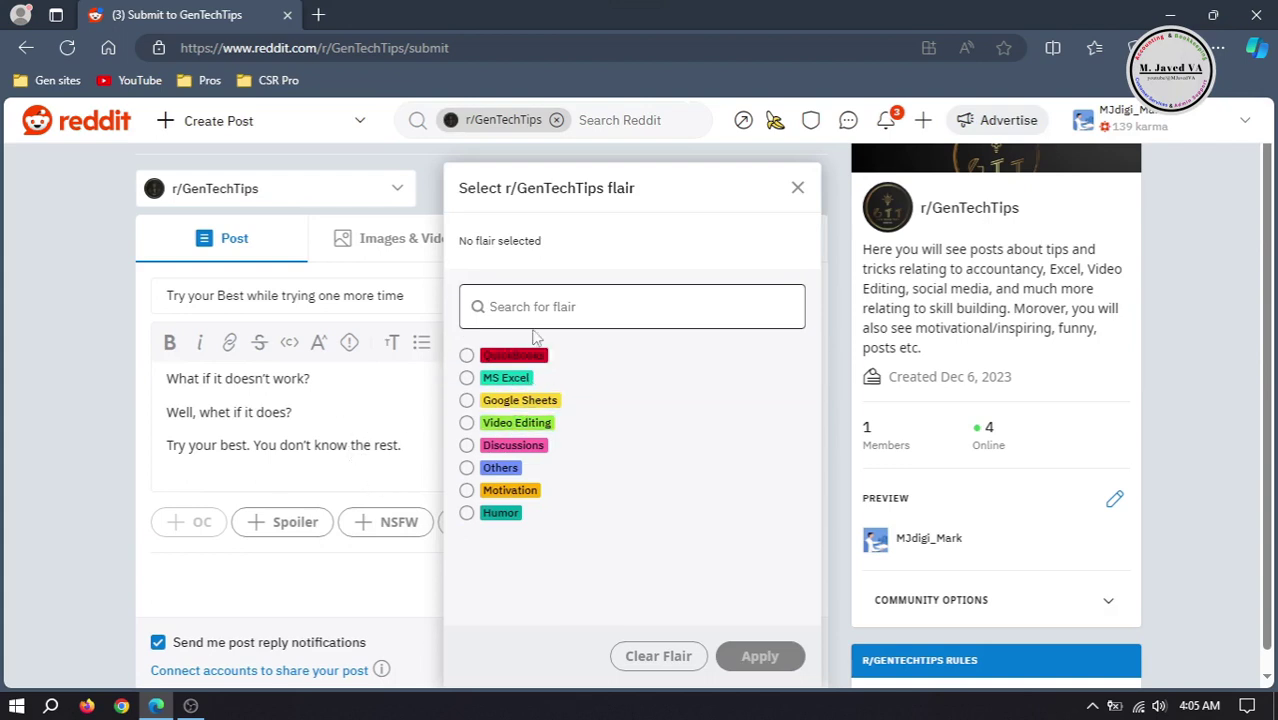
pyautogui.click(574, 307)
pyautogui.write('moti')
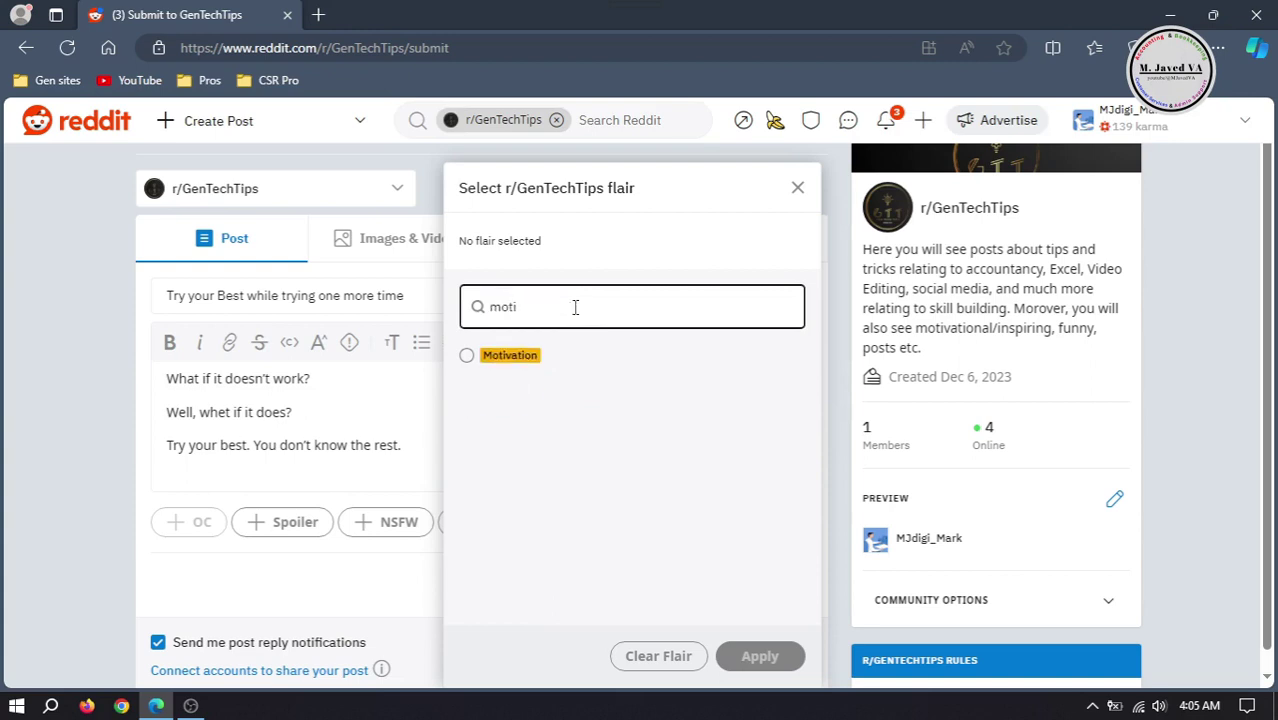
pyautogui.click(486, 357)
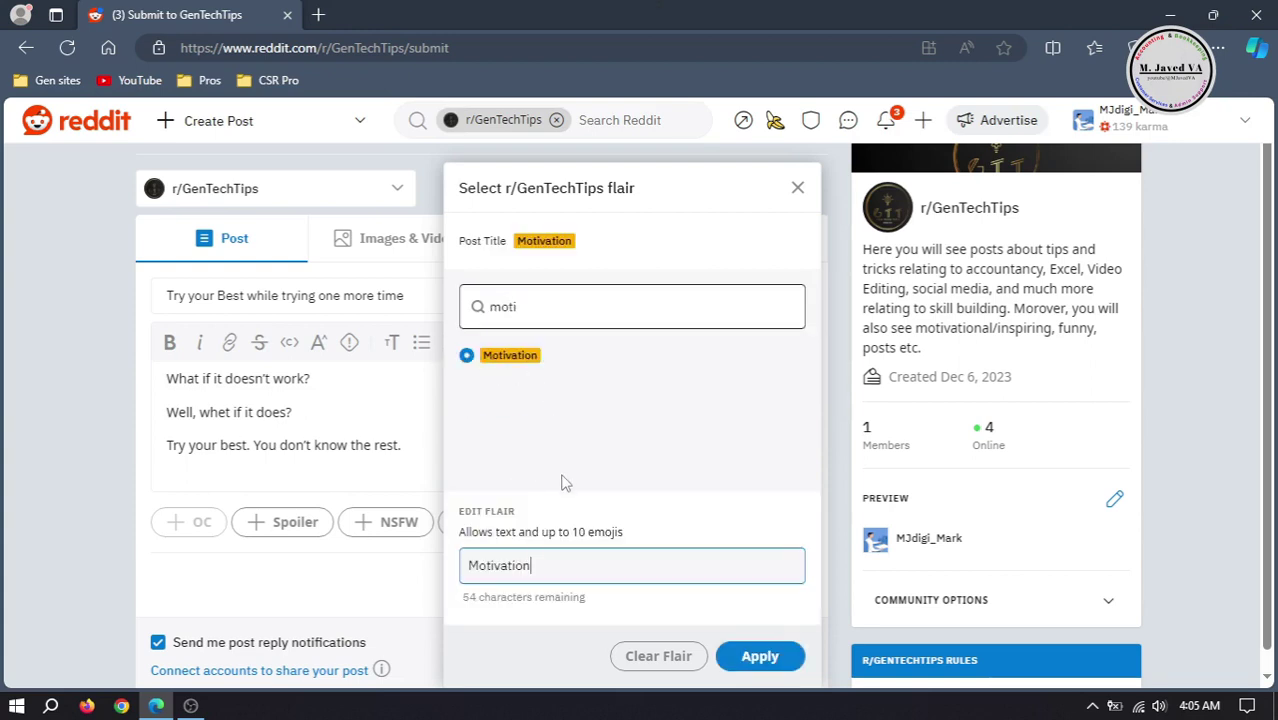
pyautogui.click(757, 655)
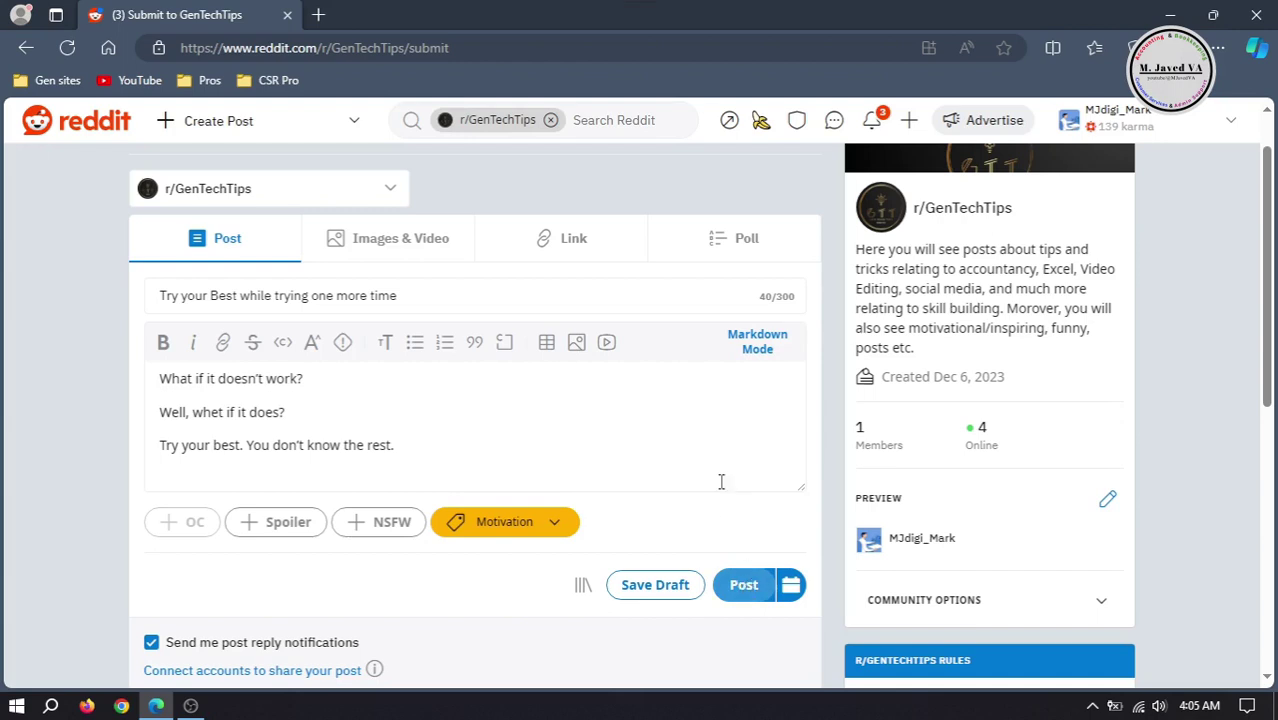
pyautogui.hotkey('ctrl', 'Return')
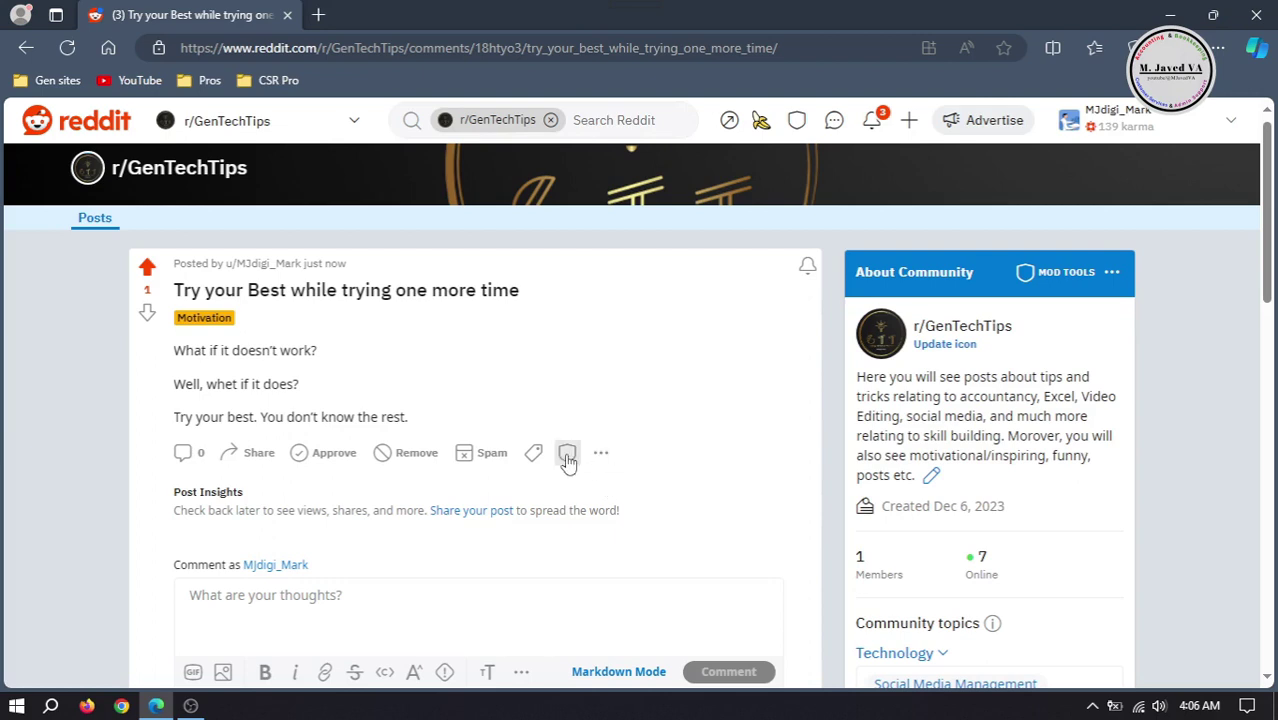
# Step: Examine the additional options offered for the published post, and return to the r/GenTechTips community page
pyautogui.click(600, 452)
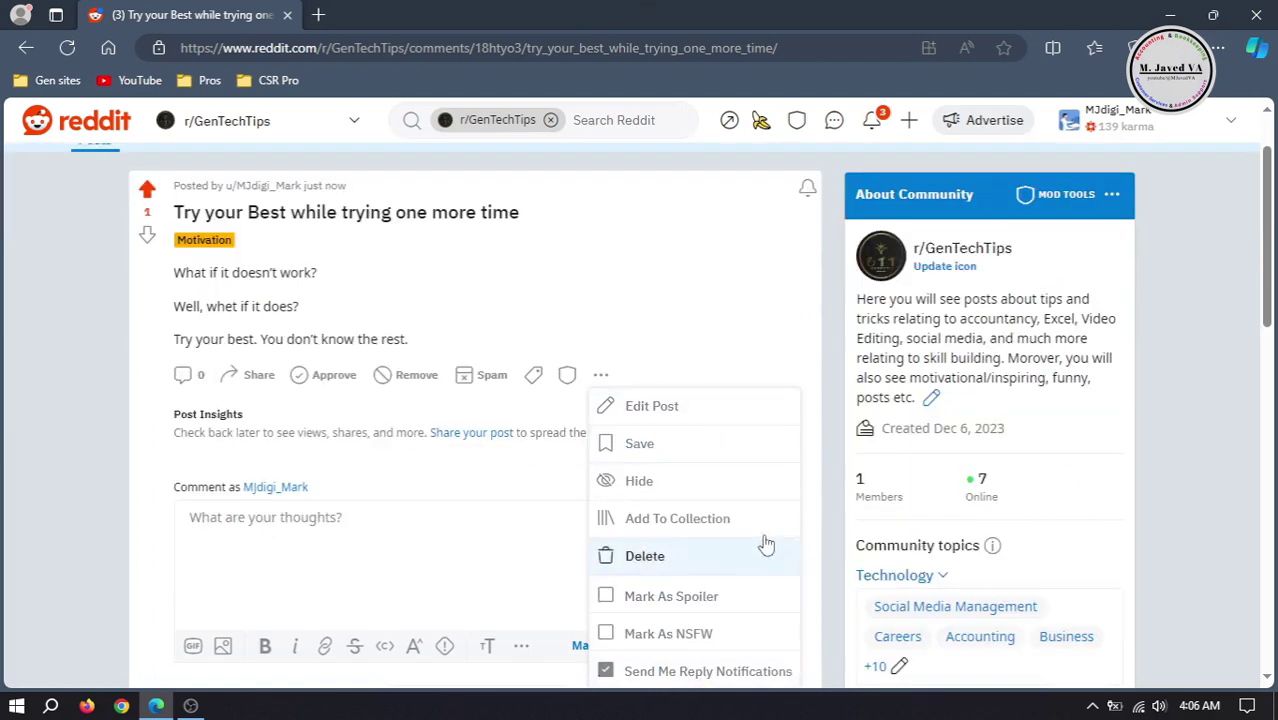
pyautogui.scroll(-1, 1203, 289)
pyautogui.click(620, 262)
pyautogui.click(601, 241)
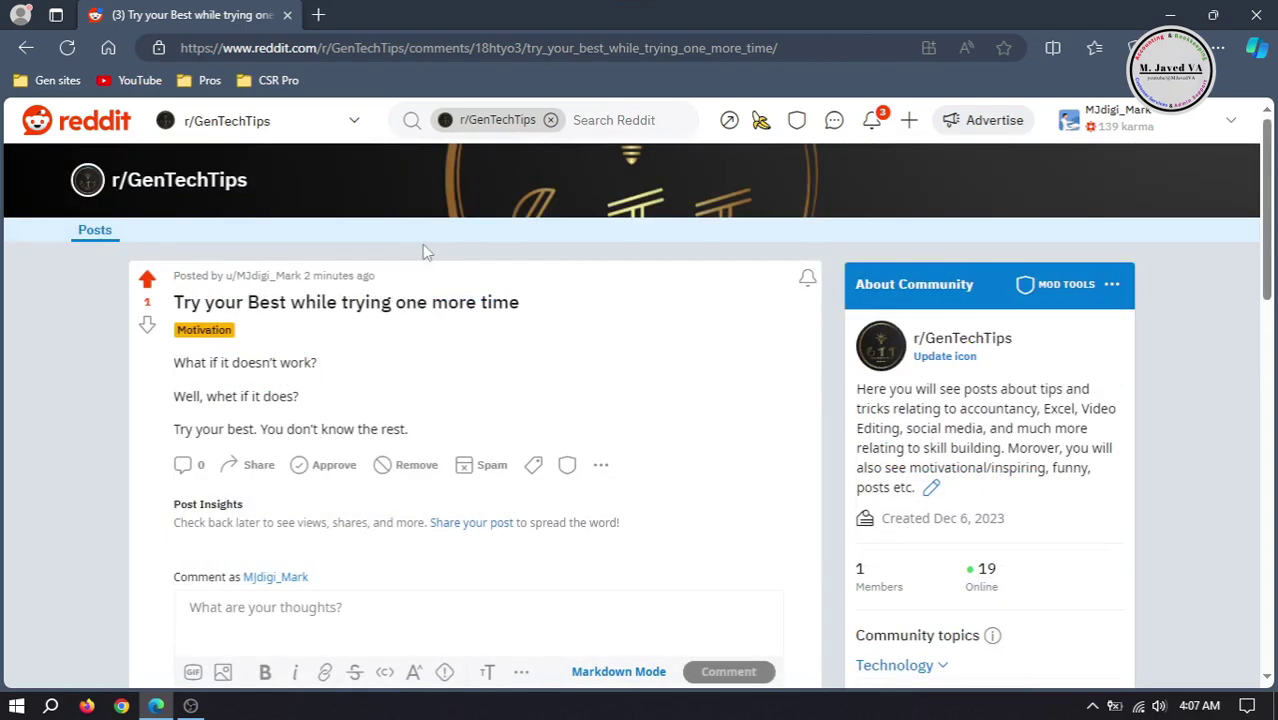
pyautogui.click(175, 188)
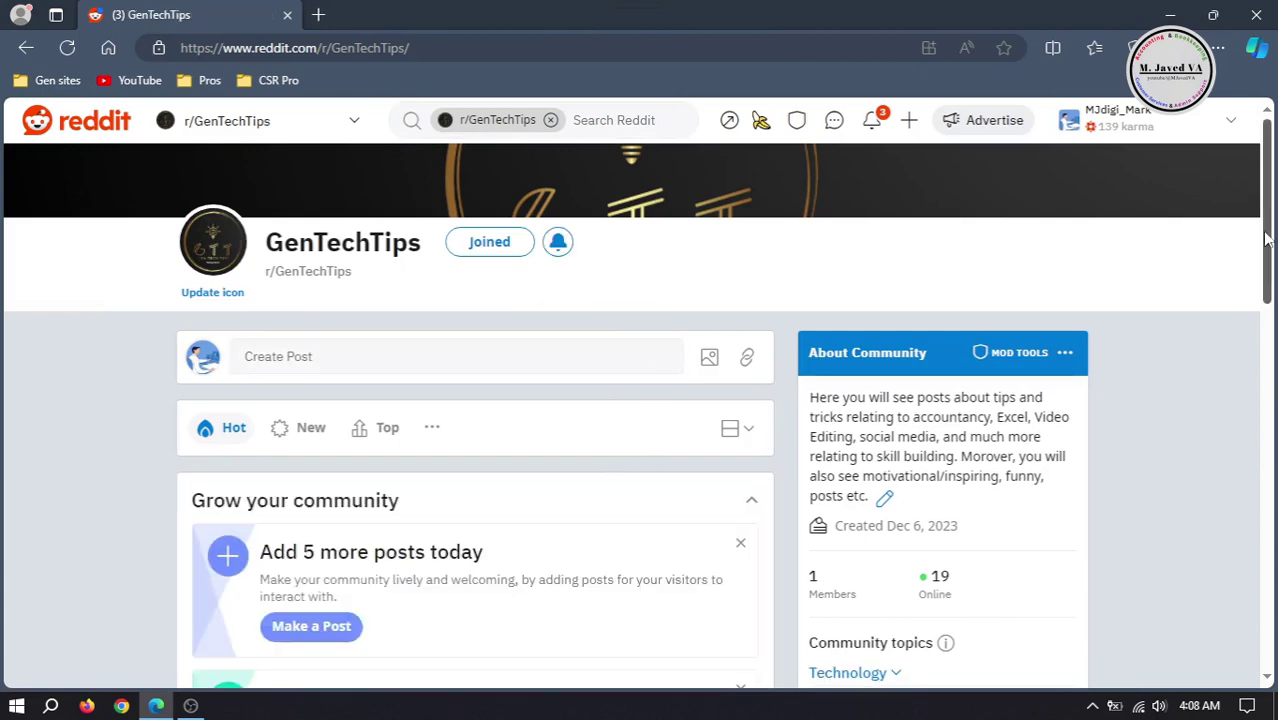
# Step: Upload the "best feelings" image from the Desktop to a new image post in r/GenTechTips and title the post "best feelings"
pyautogui.scroll(-4, 1266, 250)
pyautogui.scroll(-3, 1268, 272)
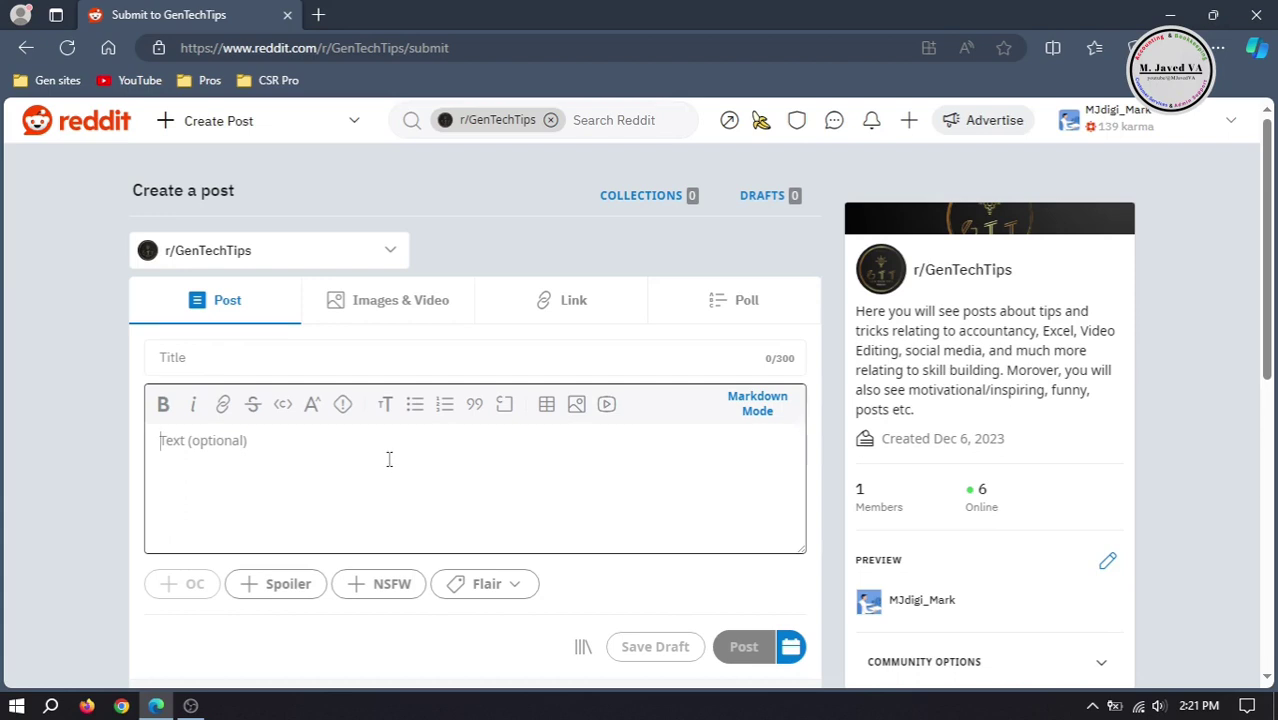
pyautogui.click(410, 303)
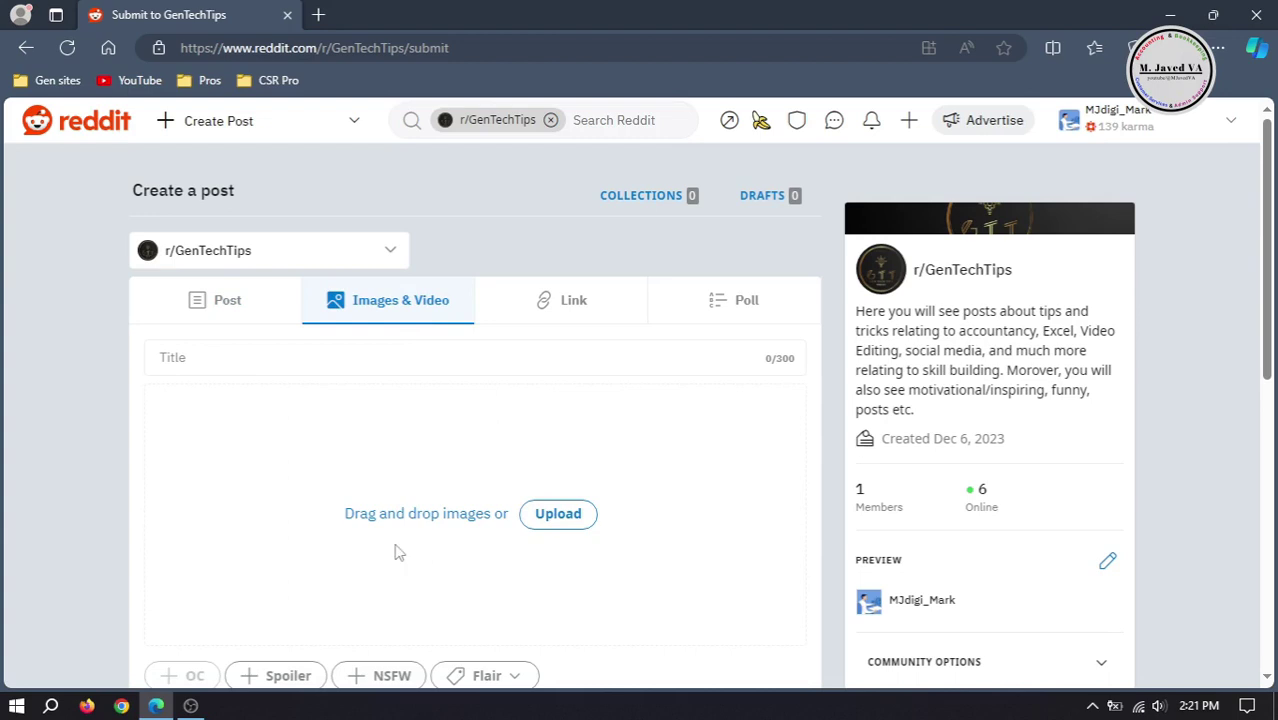
pyautogui.click(568, 514)
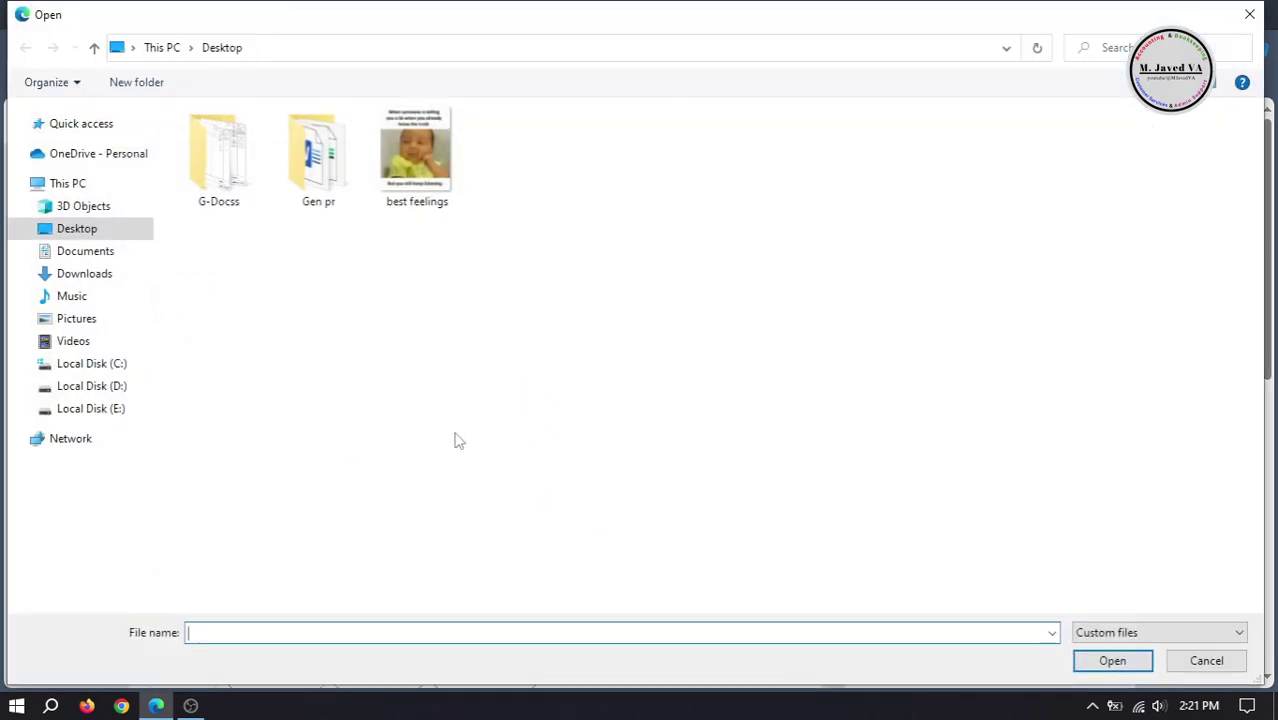
pyautogui.click(417, 155)
pyautogui.click(255, 630)
pyautogui.hotkey('ctrl', 'c')
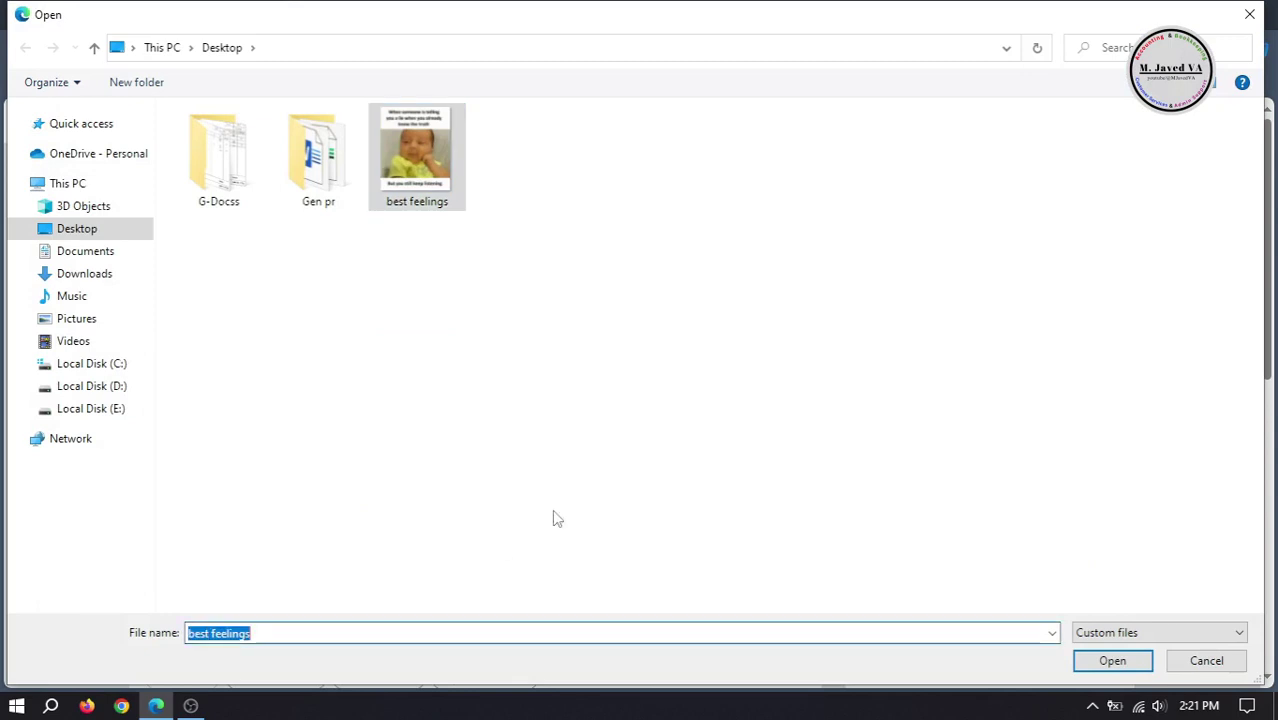
pyautogui.click(1088, 662)
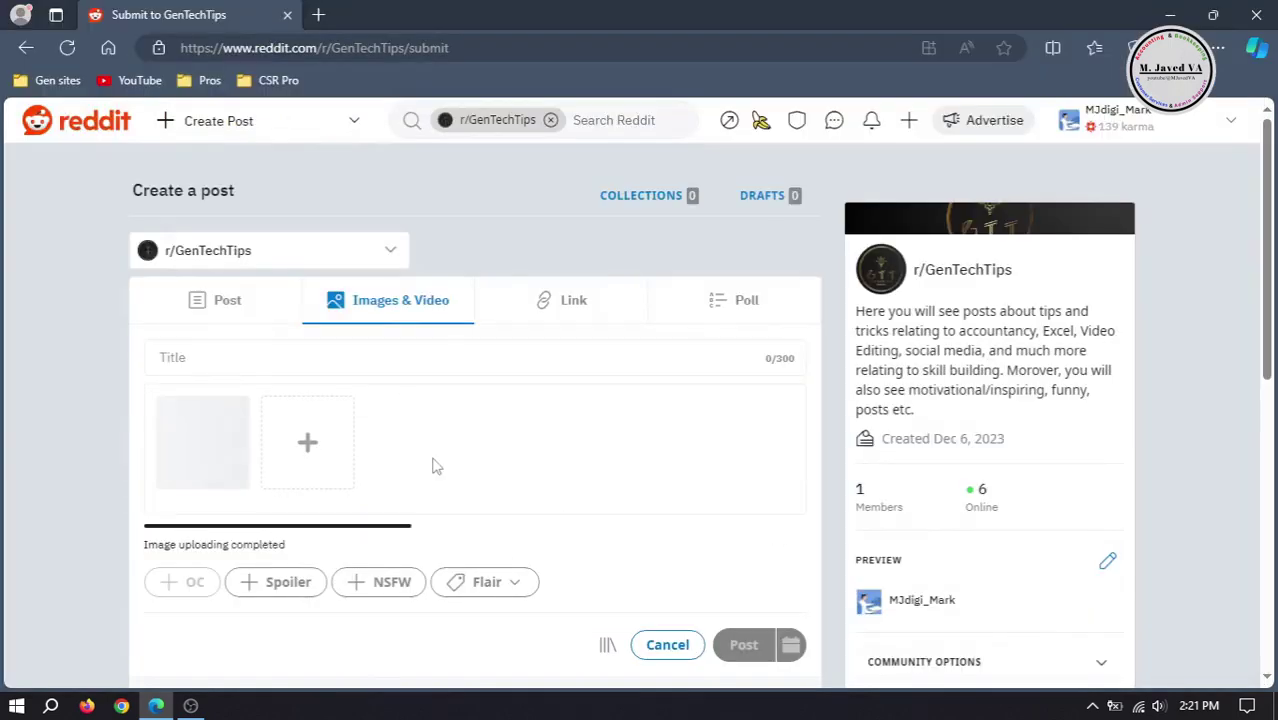
pyautogui.click(409, 362)
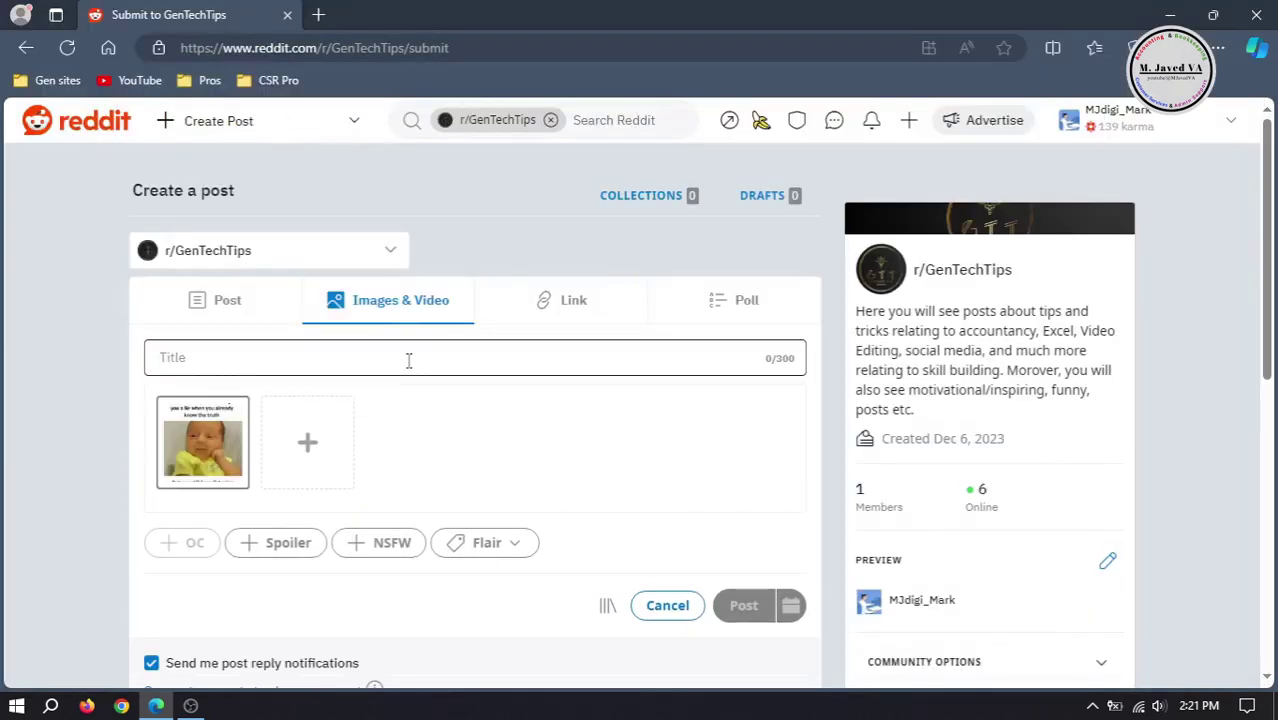
pyautogui.hotkey('ctrl', 'v')
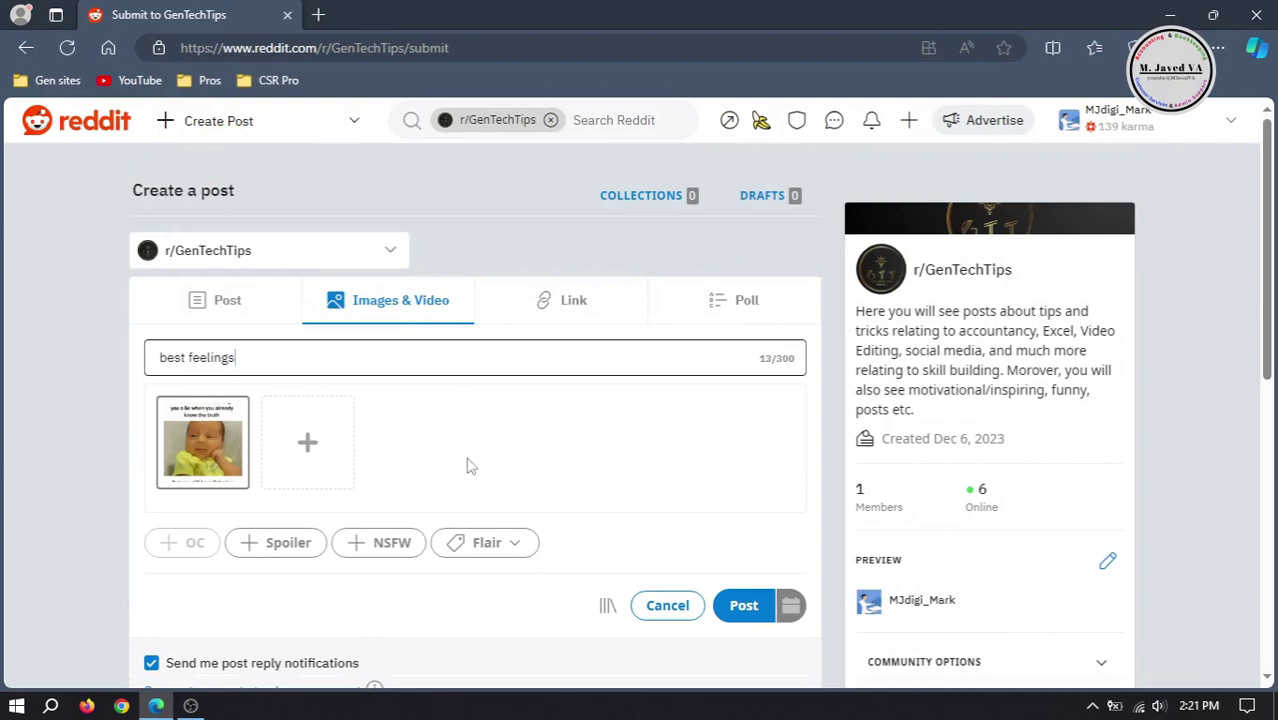
# Step: Apply the Humor flair to the image post and publish it
pyautogui.click(519, 550)
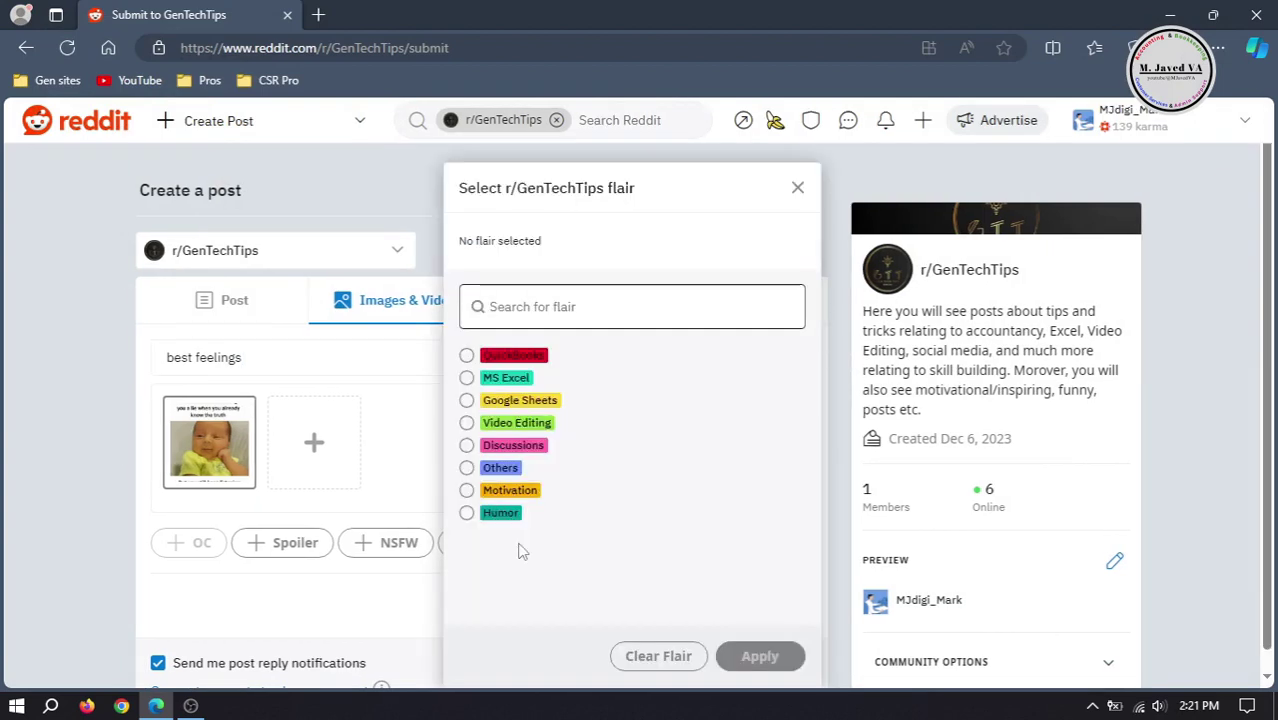
pyautogui.click(500, 513)
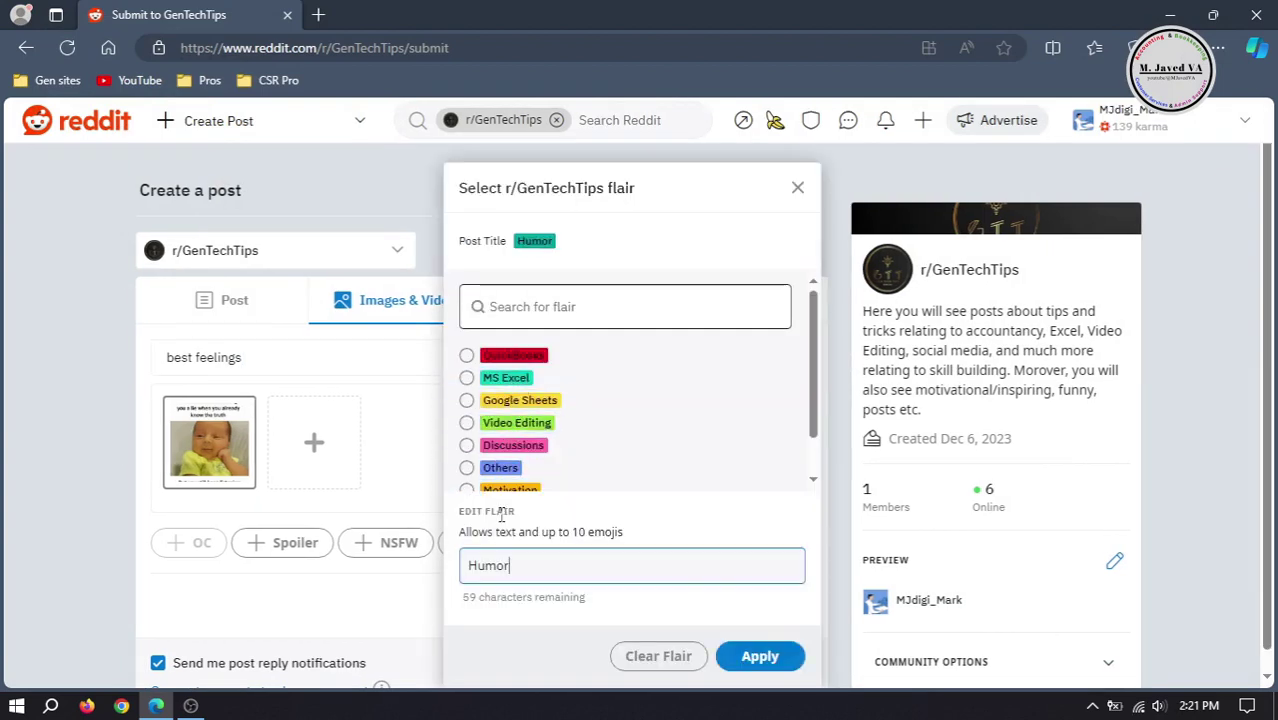
pyautogui.click(577, 306)
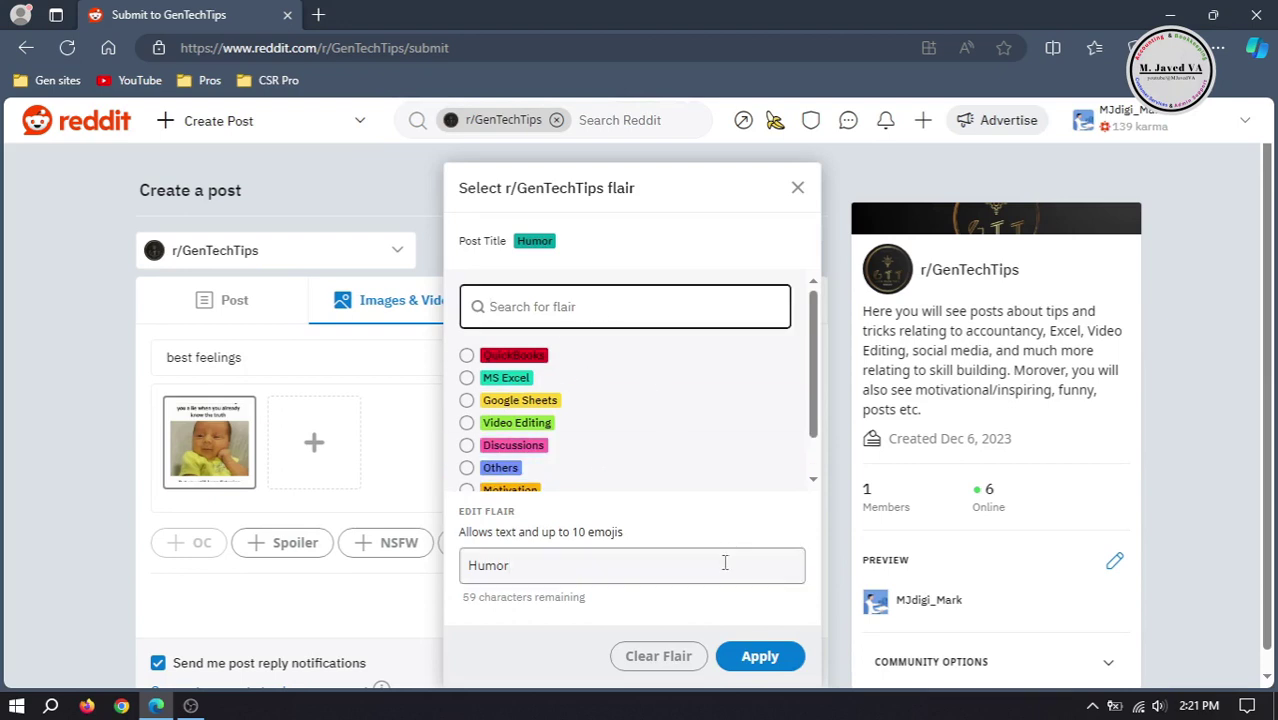
pyautogui.click(759, 658)
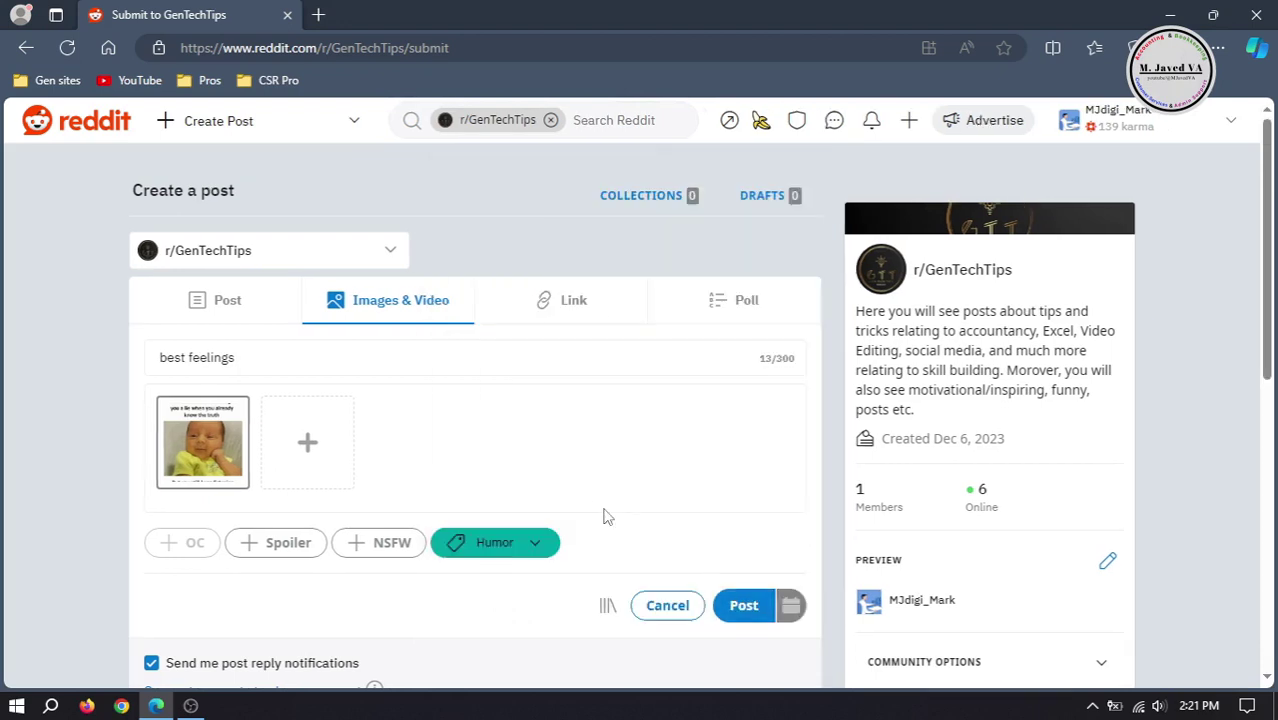
pyautogui.click(740, 598)
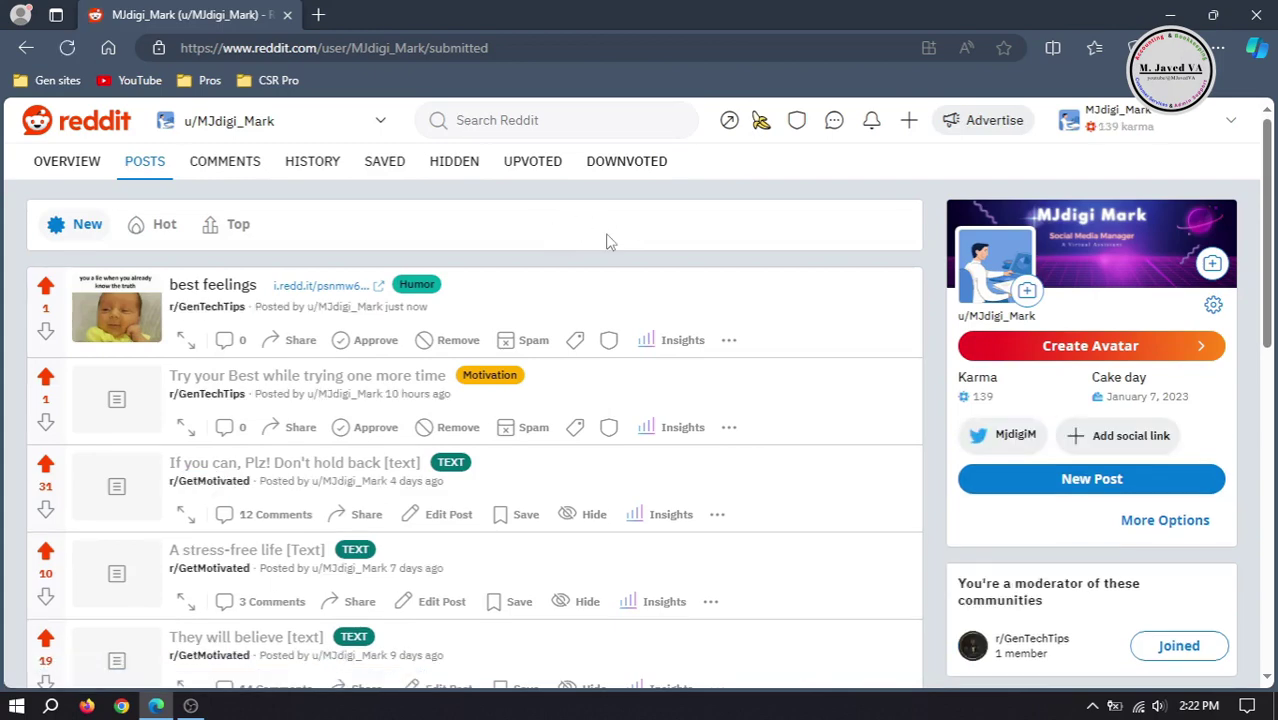
# Step: Go to the r/GenTechTips community page by way of the user profile and examine how the published image post appears there
pyautogui.click(1120, 138)
pyautogui.click(1080, 288)
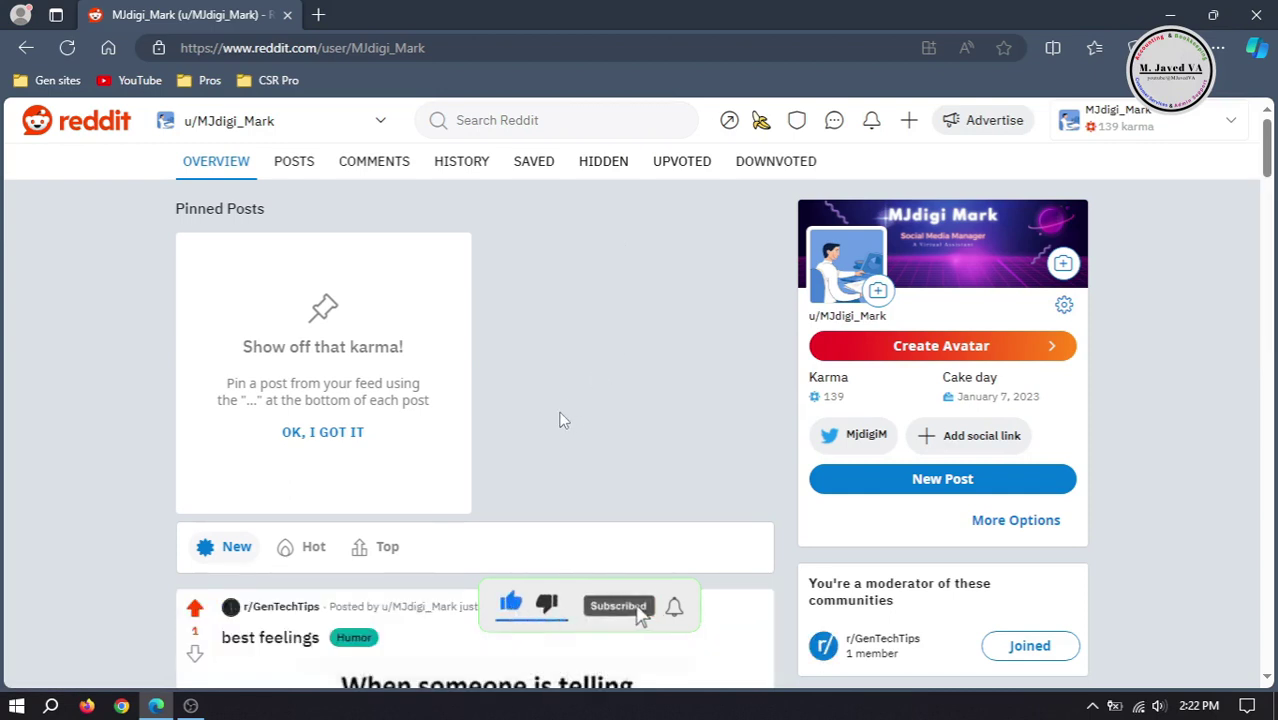
pyautogui.click(895, 638)
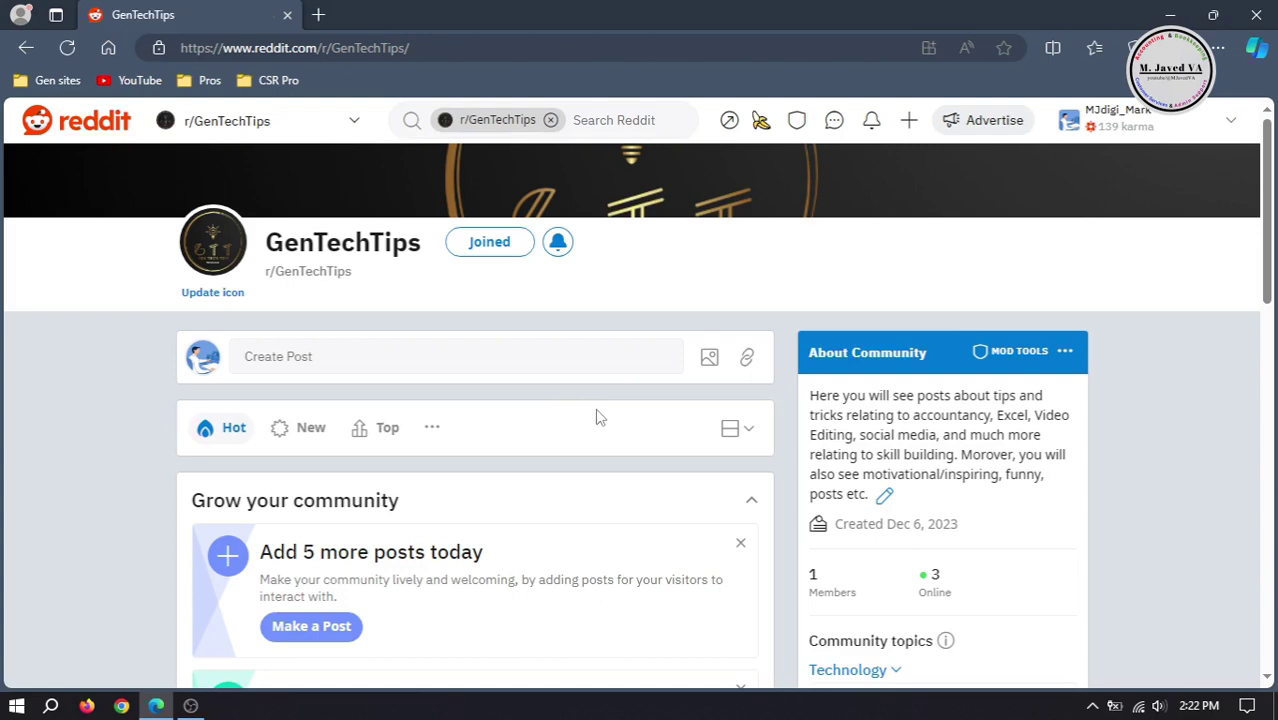
pyautogui.scroll(-10, 1230, 430)
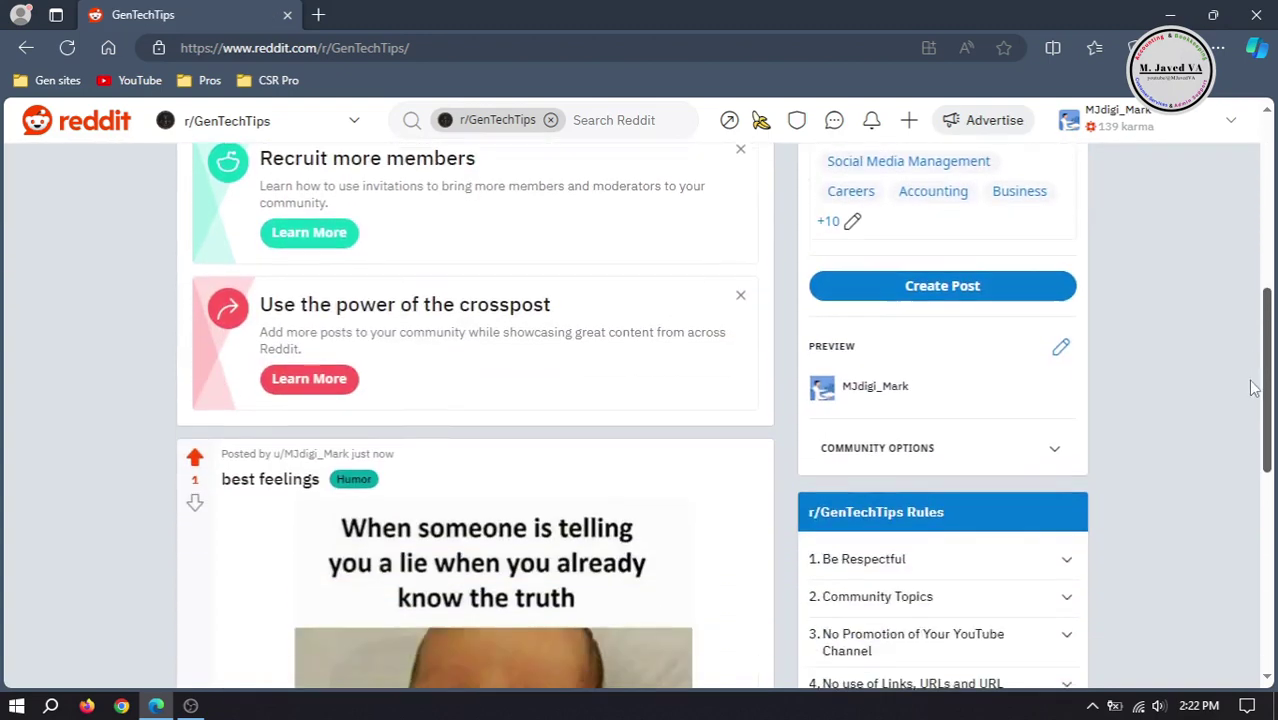
pyautogui.scroll(-2, 1240, 450)
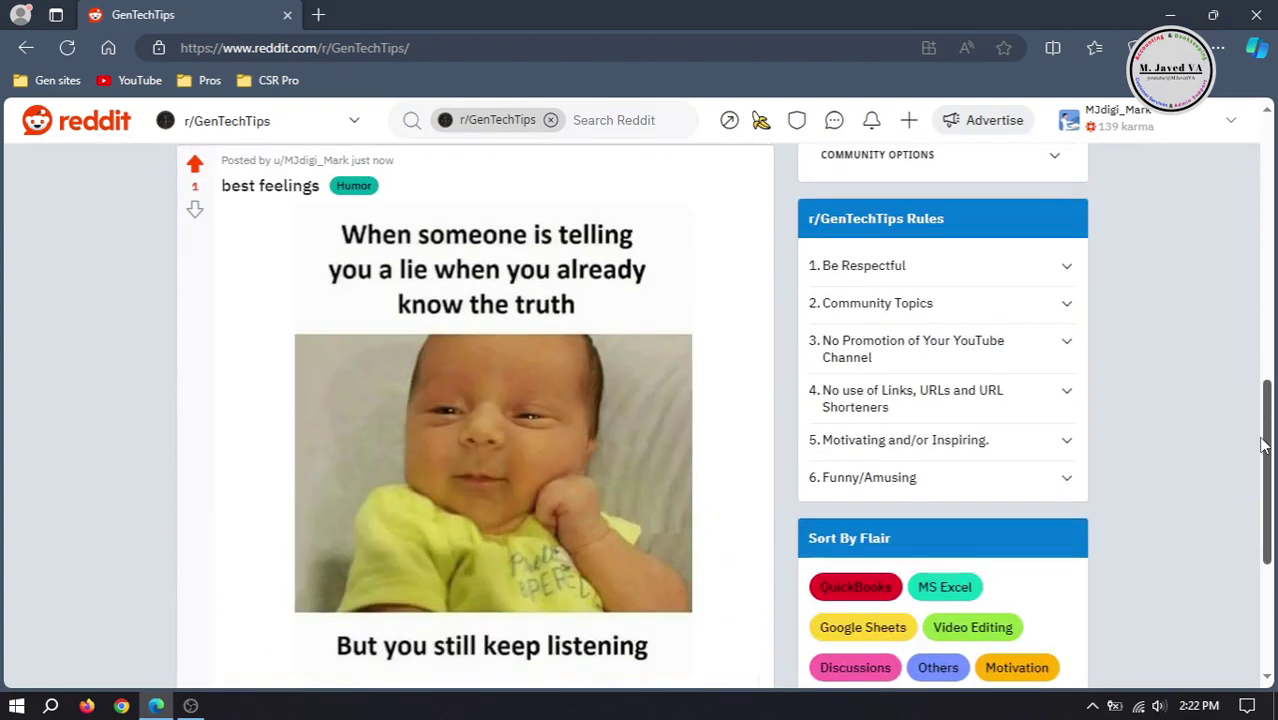
pyautogui.scroll(1, 1256, 483)
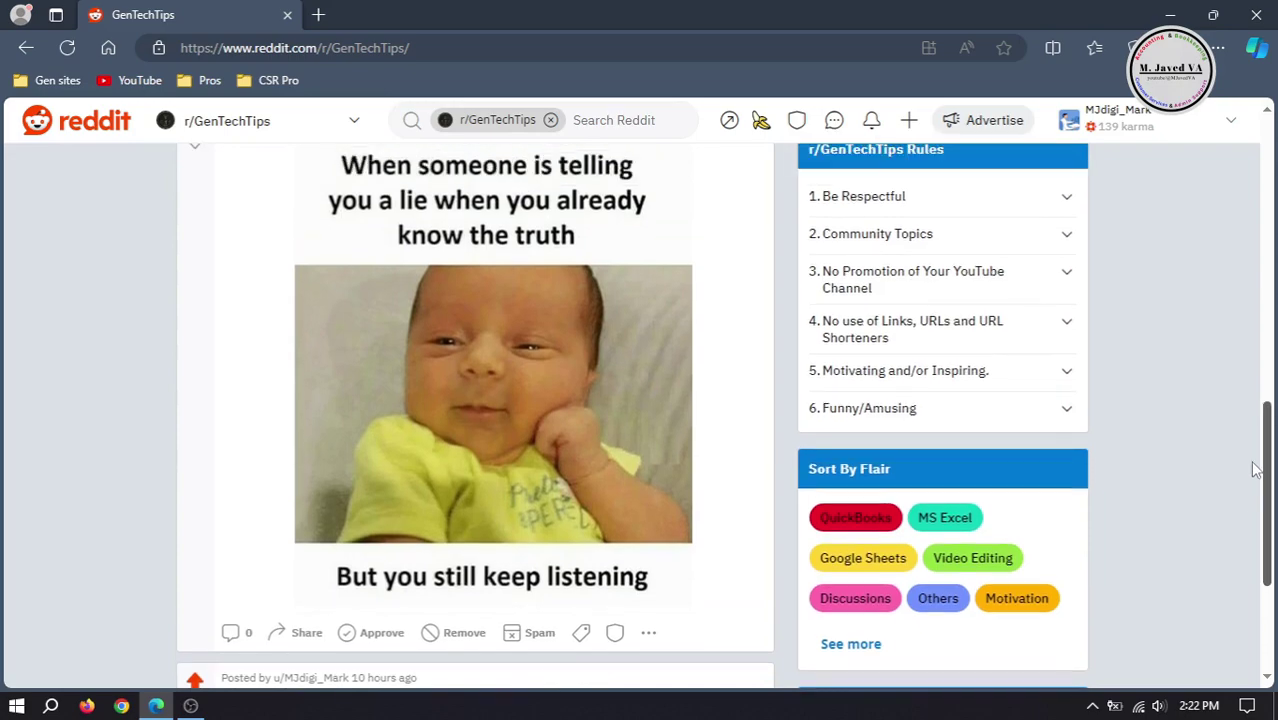
pyautogui.scroll(-1, 1272, 493)
pyautogui.moveTo(1270, 483); pyautogui.dragTo(1264, 170)
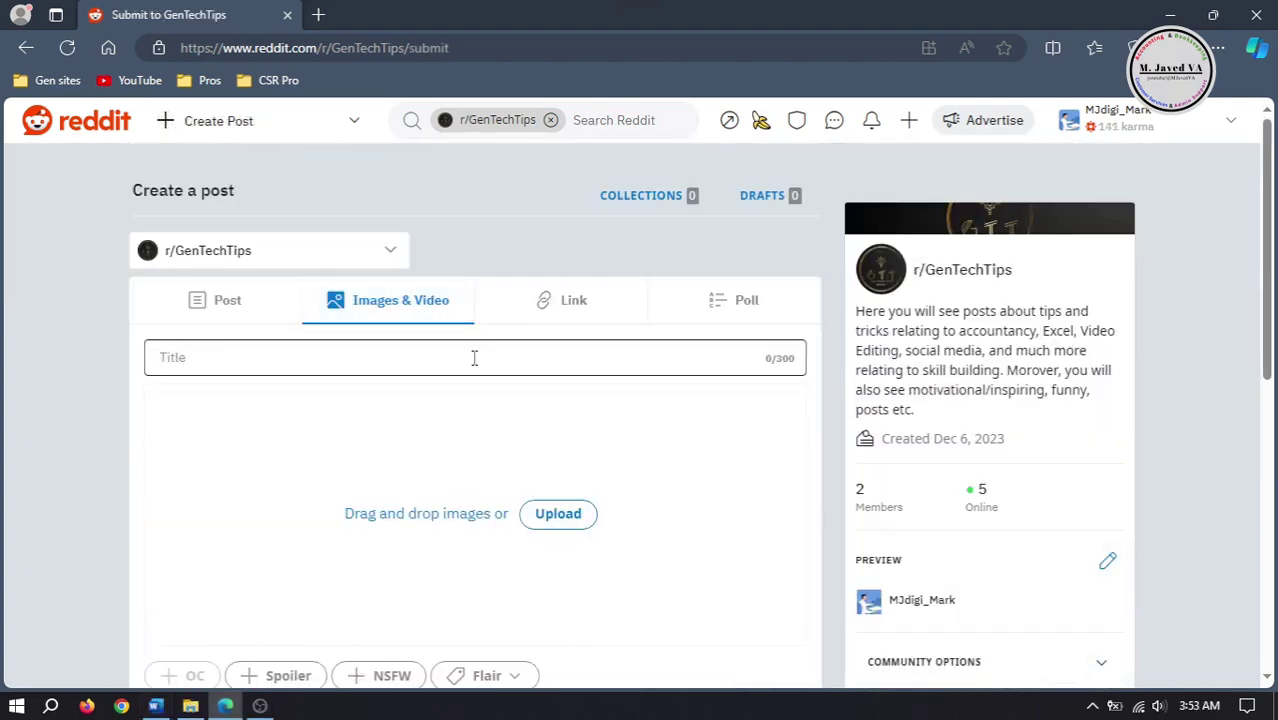
# Step: Upload the Desktop video "Checking the progress of a project in quickbooks" to the new post and use its file name as the title
pyautogui.click(568, 524)
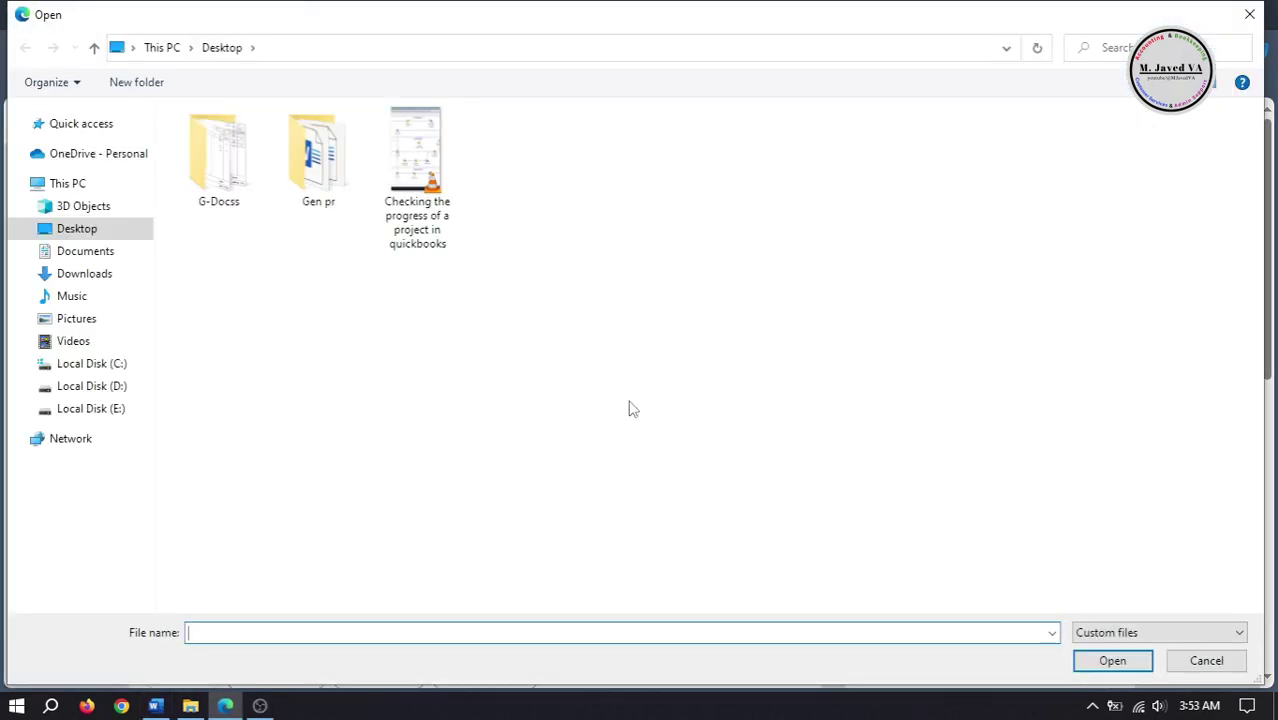
pyautogui.click(417, 175)
pyautogui.rightClick(408, 633)
pyautogui.click(470, 438)
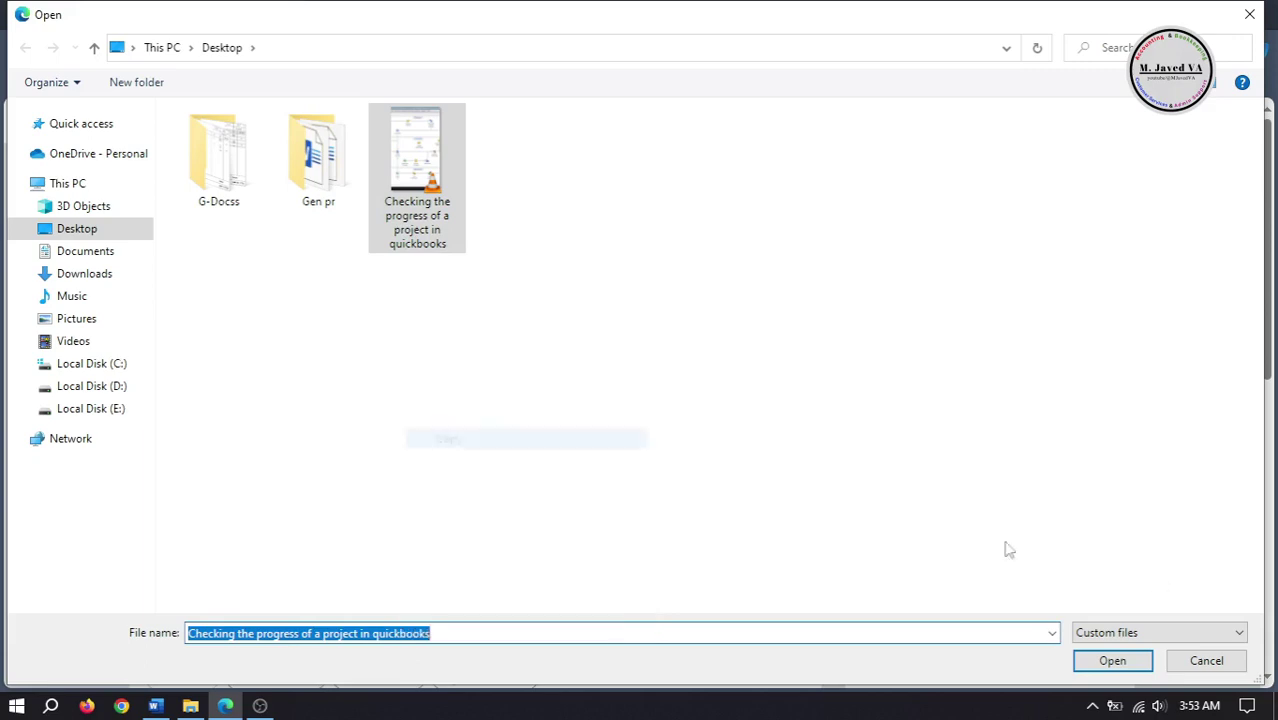
pyautogui.press('Return')
pyautogui.rightClick(367, 358)
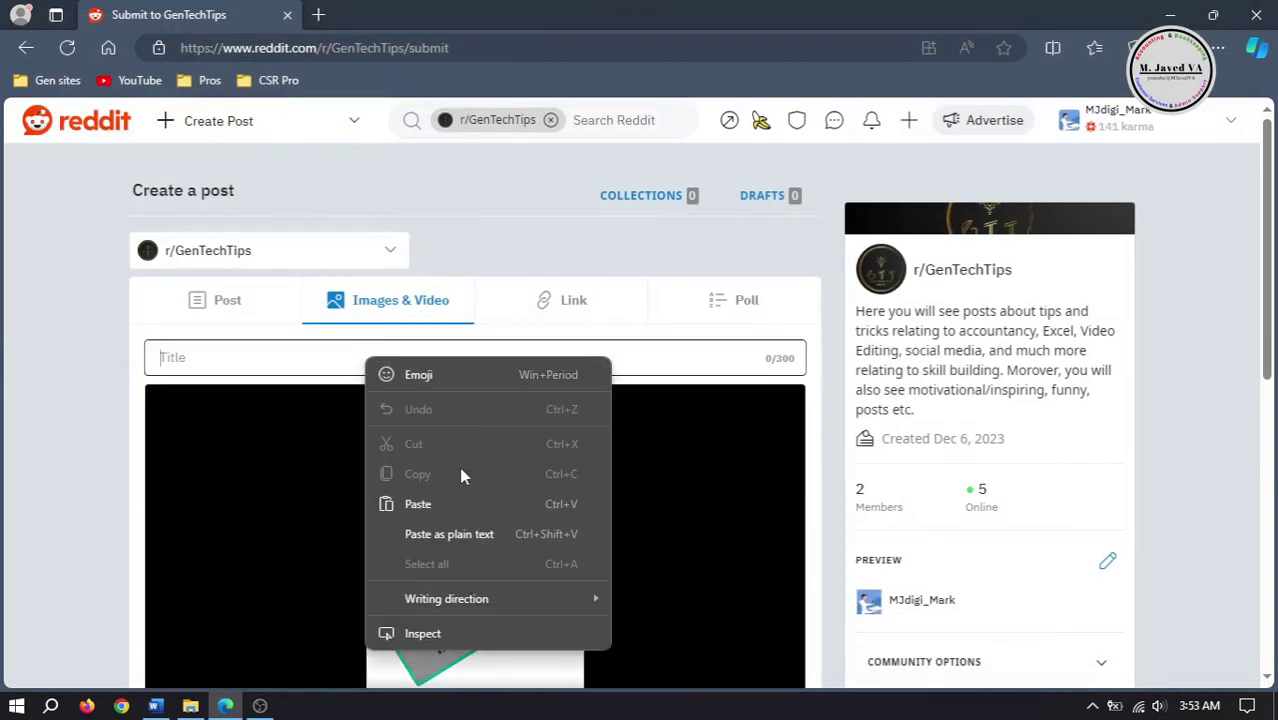
pyautogui.click(450, 505)
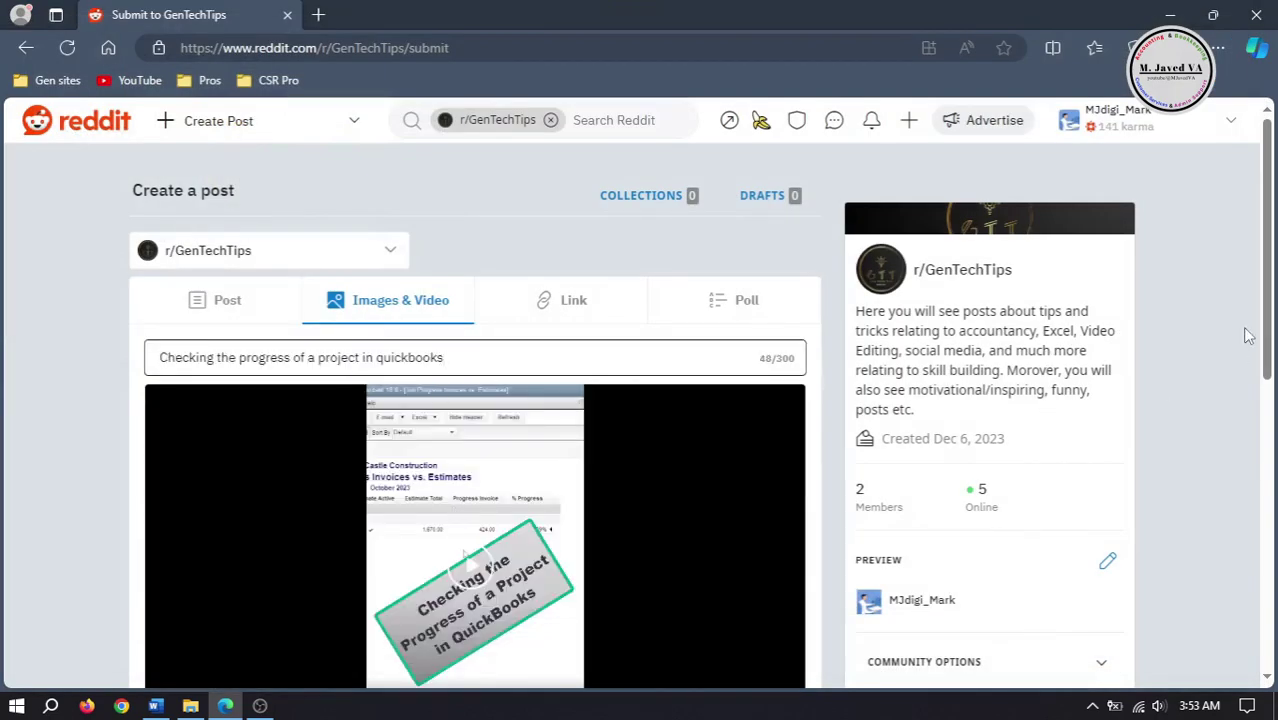
# Step: Apply the QuickBooks flair to the video post
pyautogui.moveTo(1269, 305); pyautogui.dragTo(1270, 390)
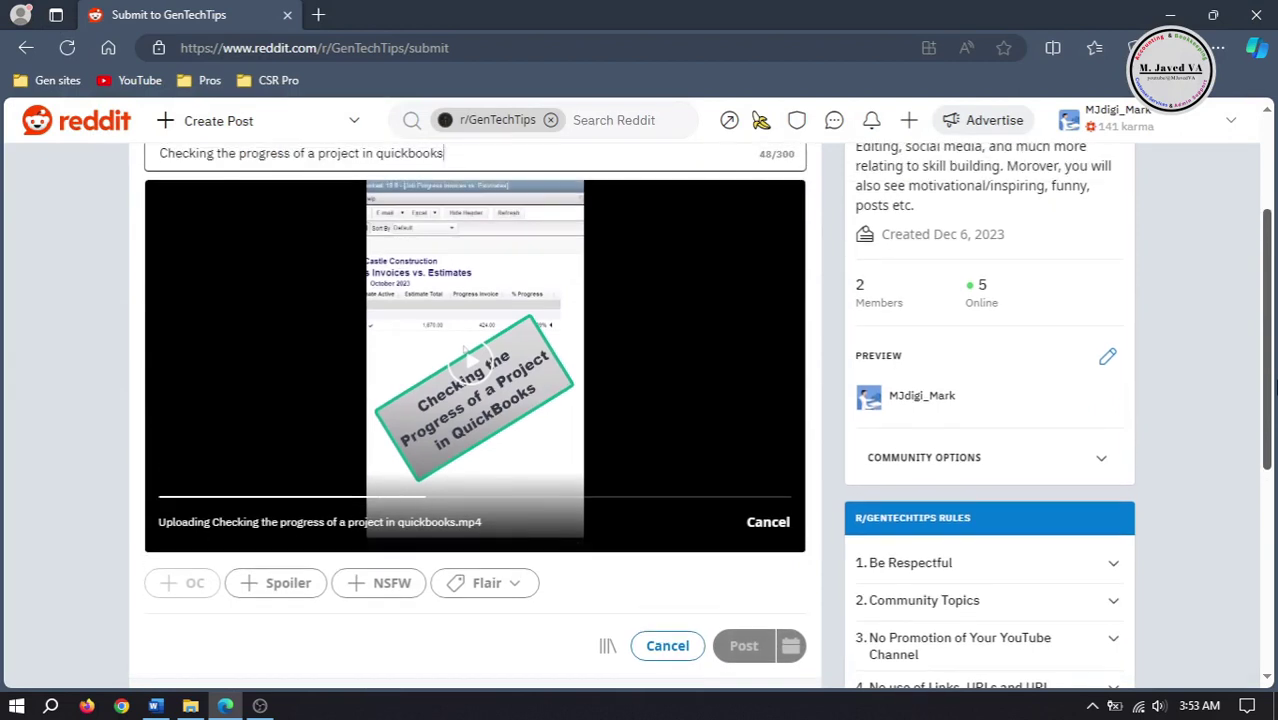
pyautogui.click(487, 583)
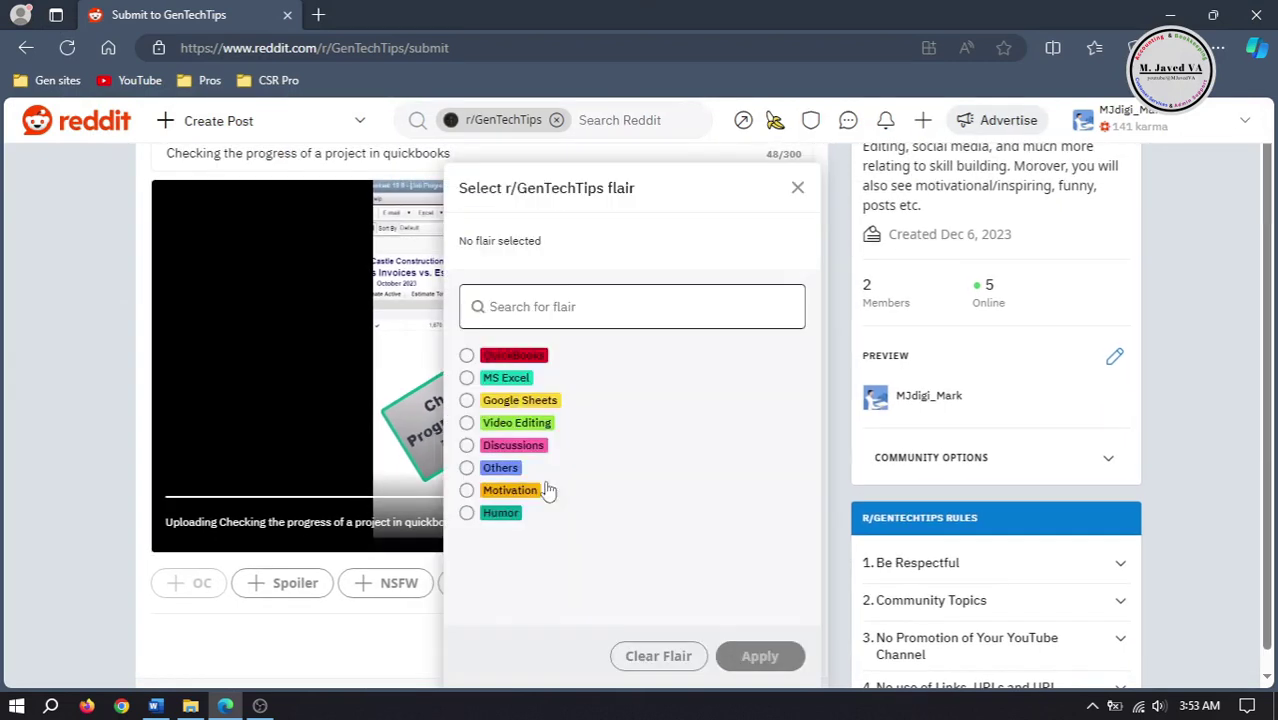
pyautogui.click(513, 355)
pyautogui.click(759, 656)
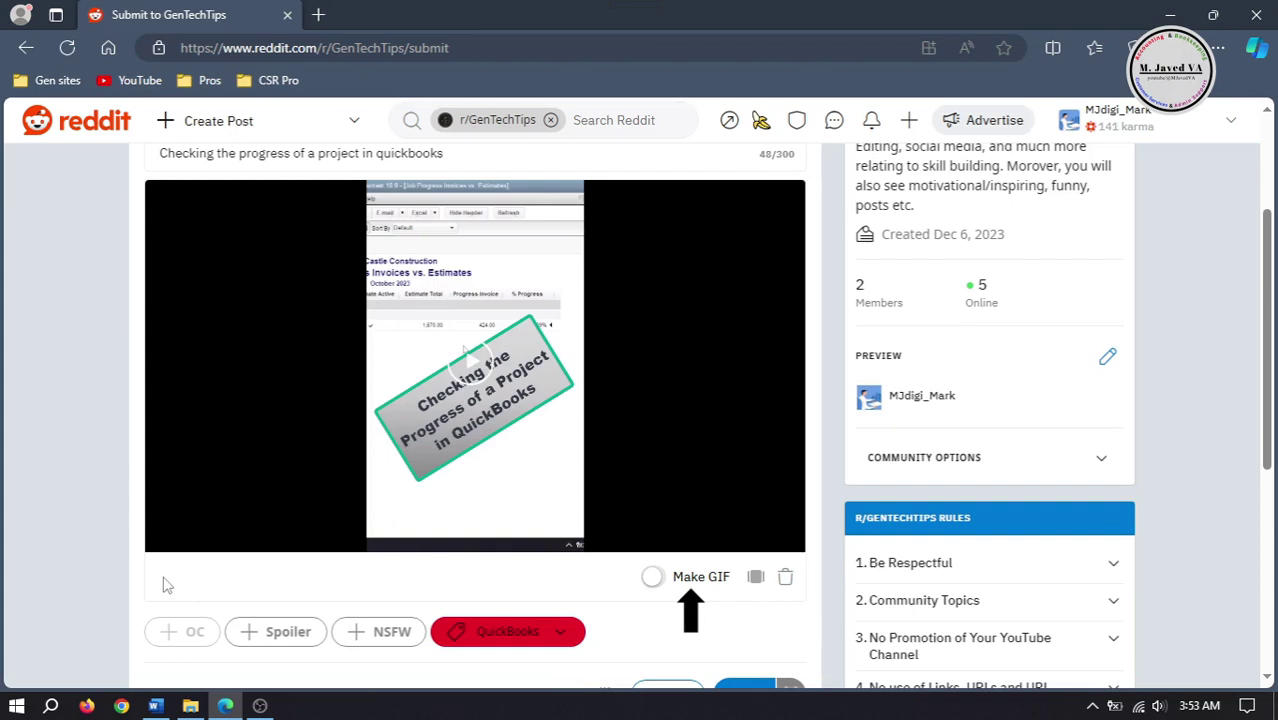
# Step: Choose the first frame, showing the title banner, as the video's thumbnail and publish the post
pyautogui.scroll(-2, 675, 600)
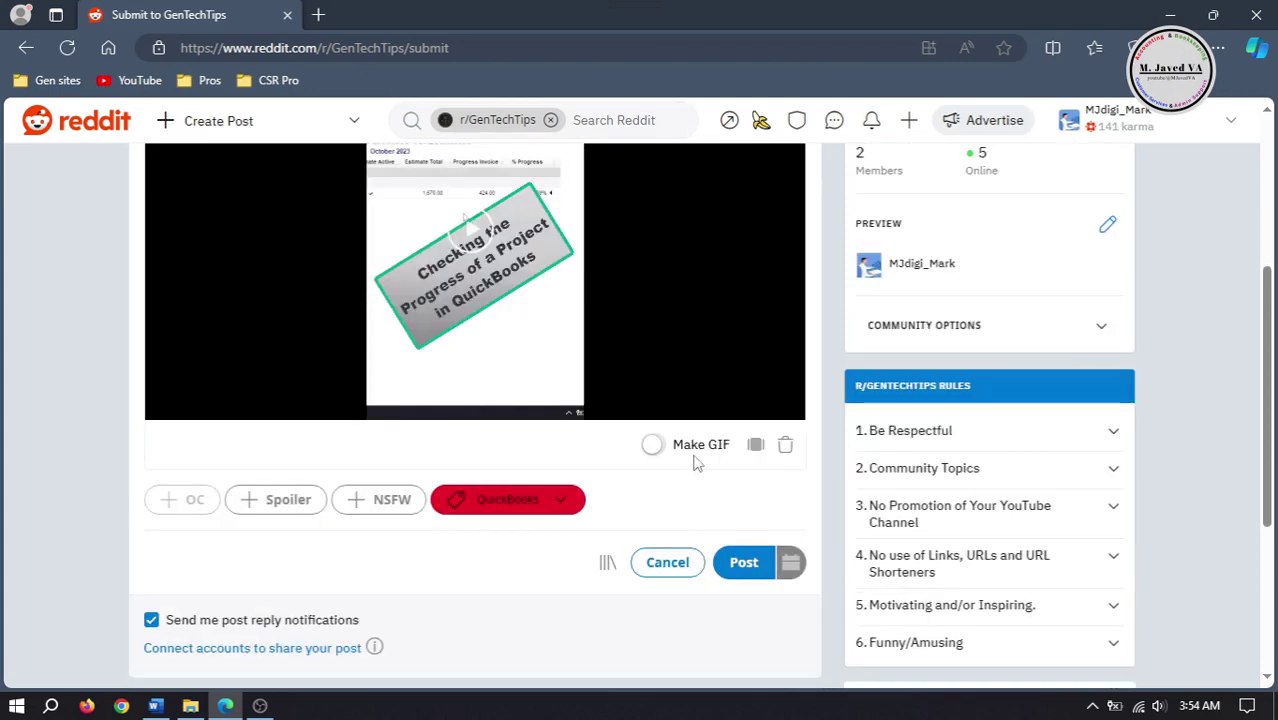
pyautogui.click(755, 450)
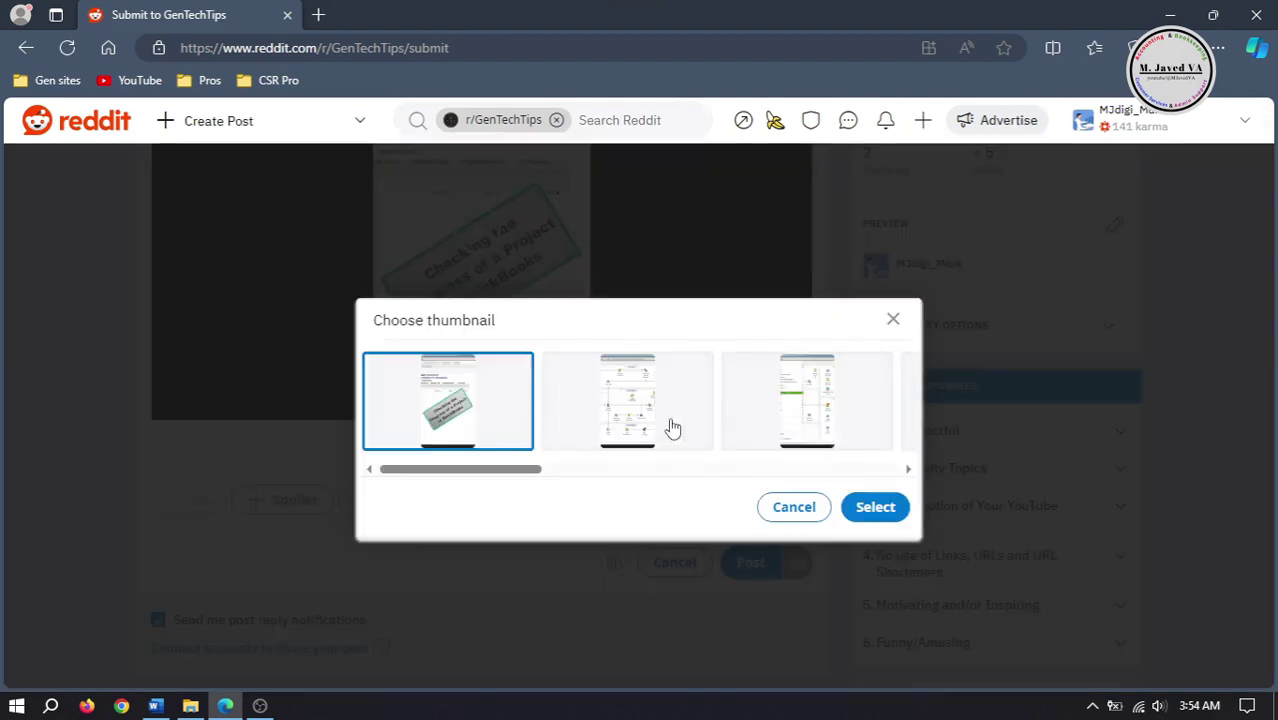
pyautogui.moveTo(418, 470)
pyautogui.mouseDown()
pyautogui.moveTo(800, 476)
pyautogui.moveTo(397, 478)
pyautogui.mouseUp()
pyautogui.click(430, 420)
pyautogui.click(866, 505)
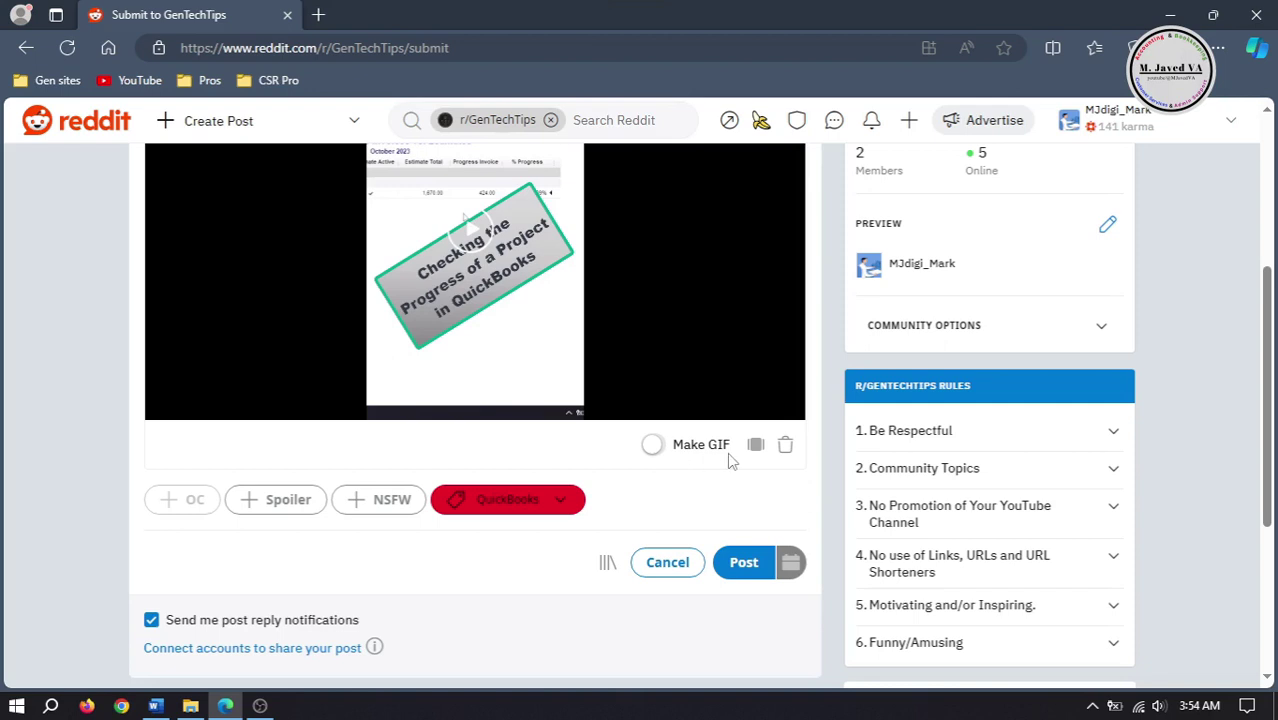
pyautogui.click(740, 563)
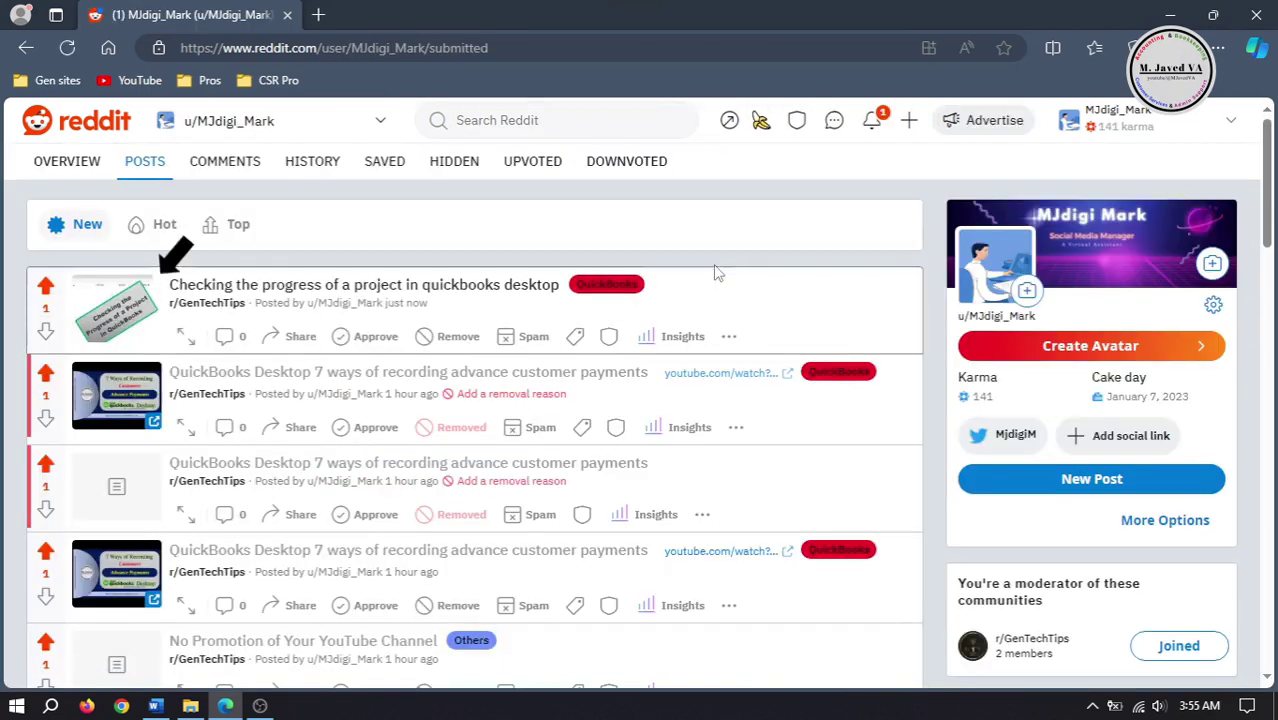
# Step: Return to the r/GenTechTips community page by way of the user profile and play the published QuickBooks video post
pyautogui.click(1137, 125)
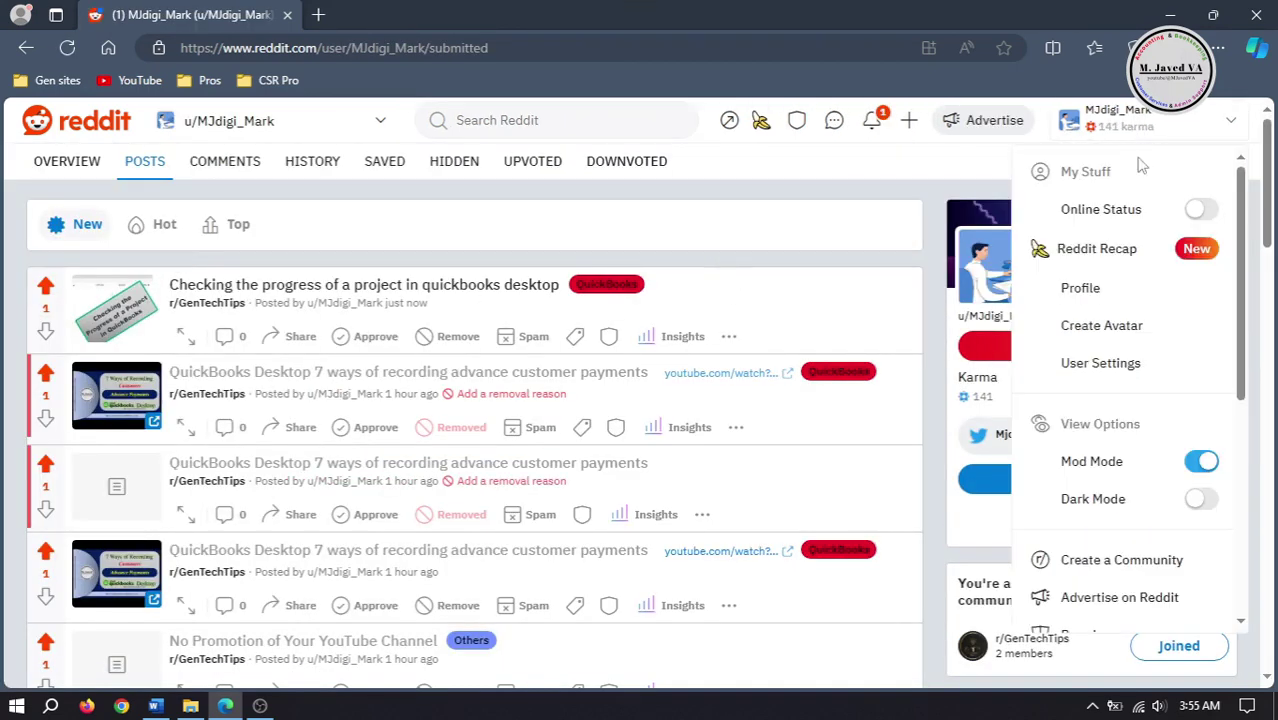
pyautogui.click(1088, 286)
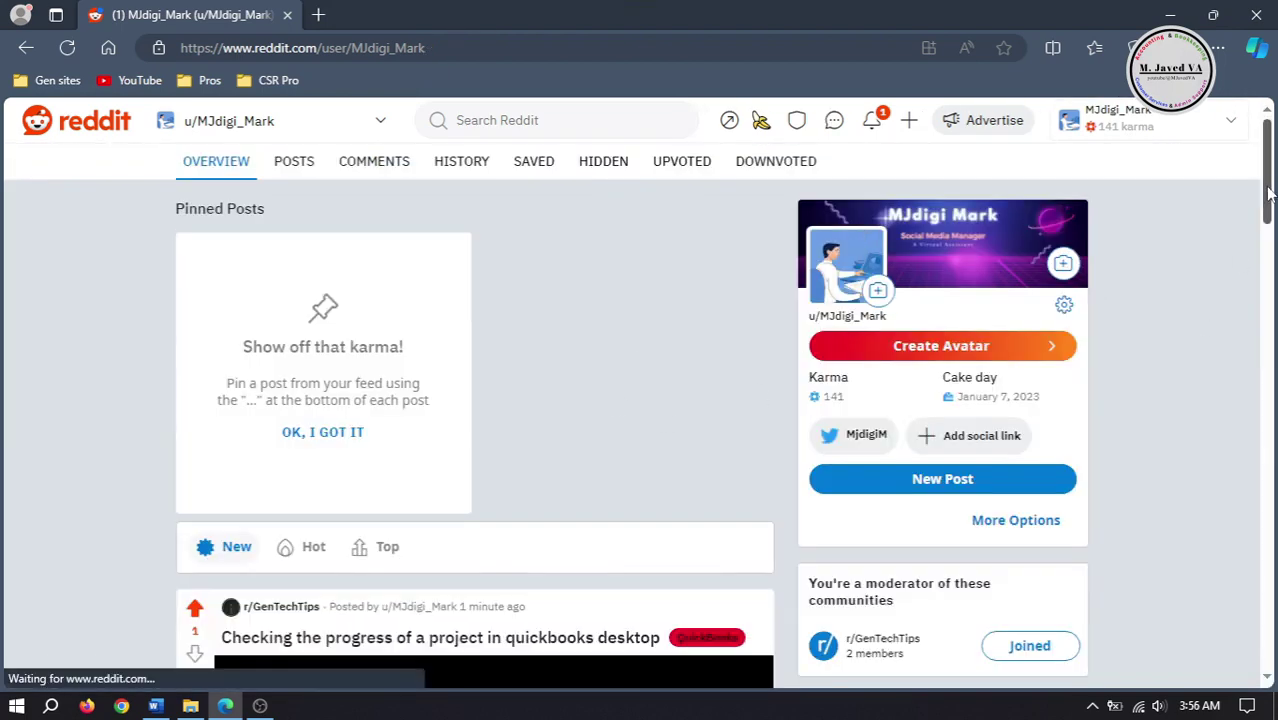
pyautogui.scroll(-3, 1268, 140)
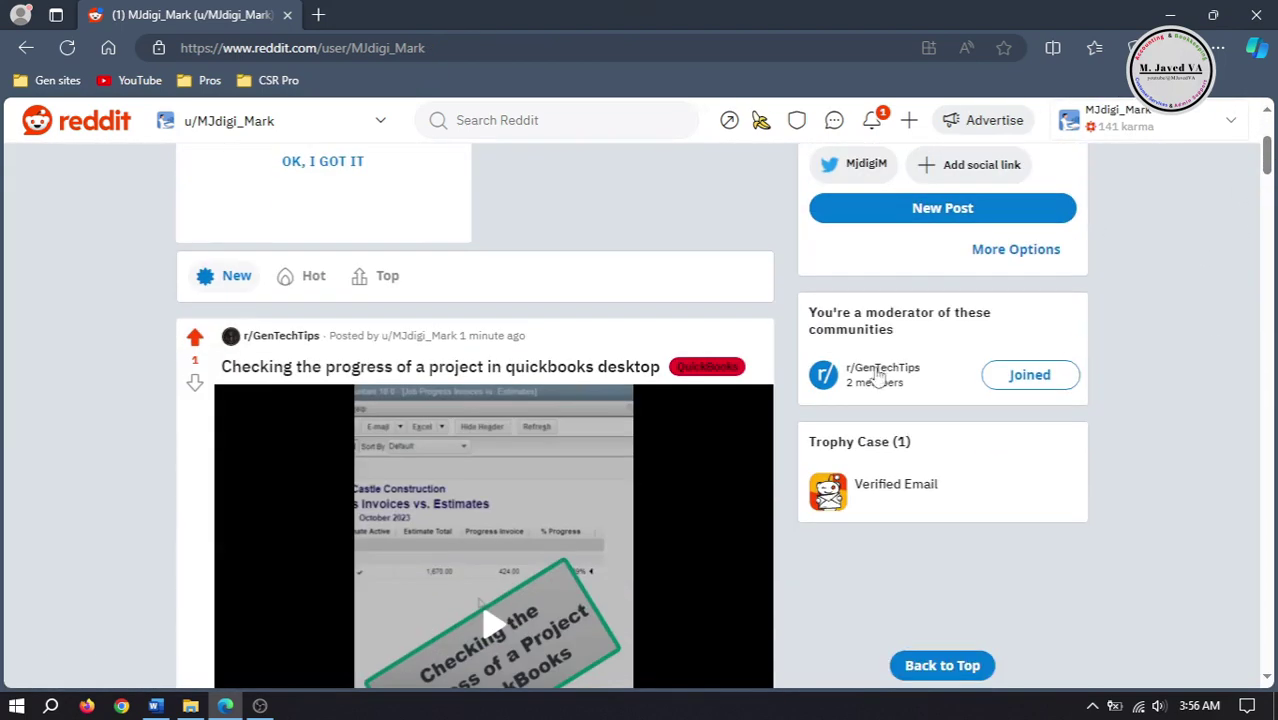
pyautogui.click(891, 362)
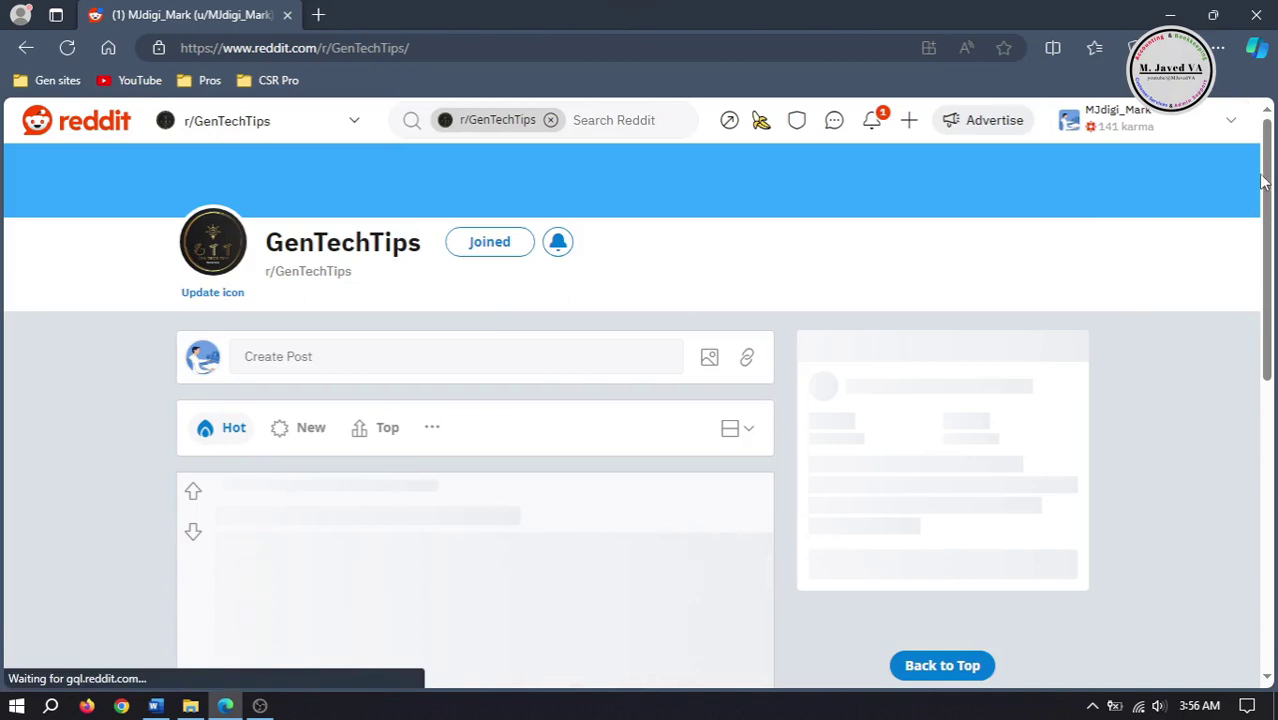
pyautogui.scroll(-5, 1263, 237)
pyautogui.scroll(-3, 1263, 237)
pyautogui.scroll(3, 1263, 237)
pyautogui.click(622, 531)
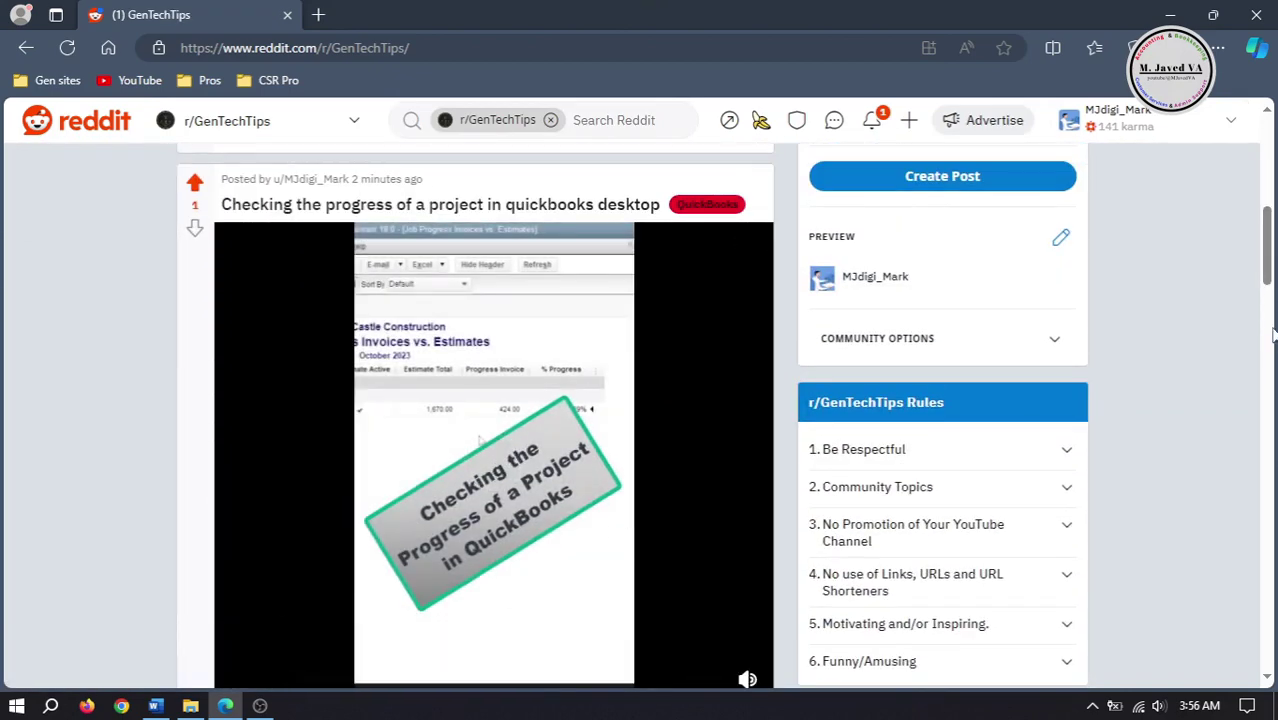
pyautogui.scroll(-1, 600, 528)
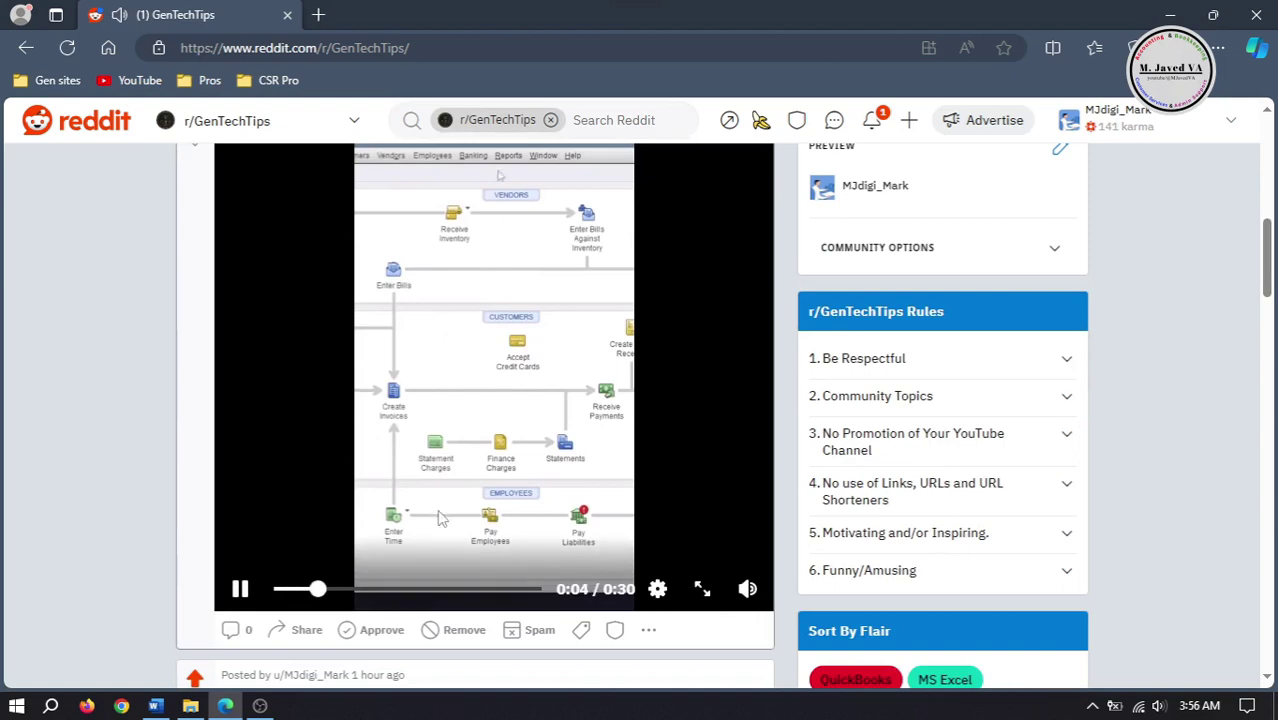
# Step: Pause the QuickBooks video and look over the "Grow your community" suggestions on the r/GenTechTips page
pyautogui.press('space')
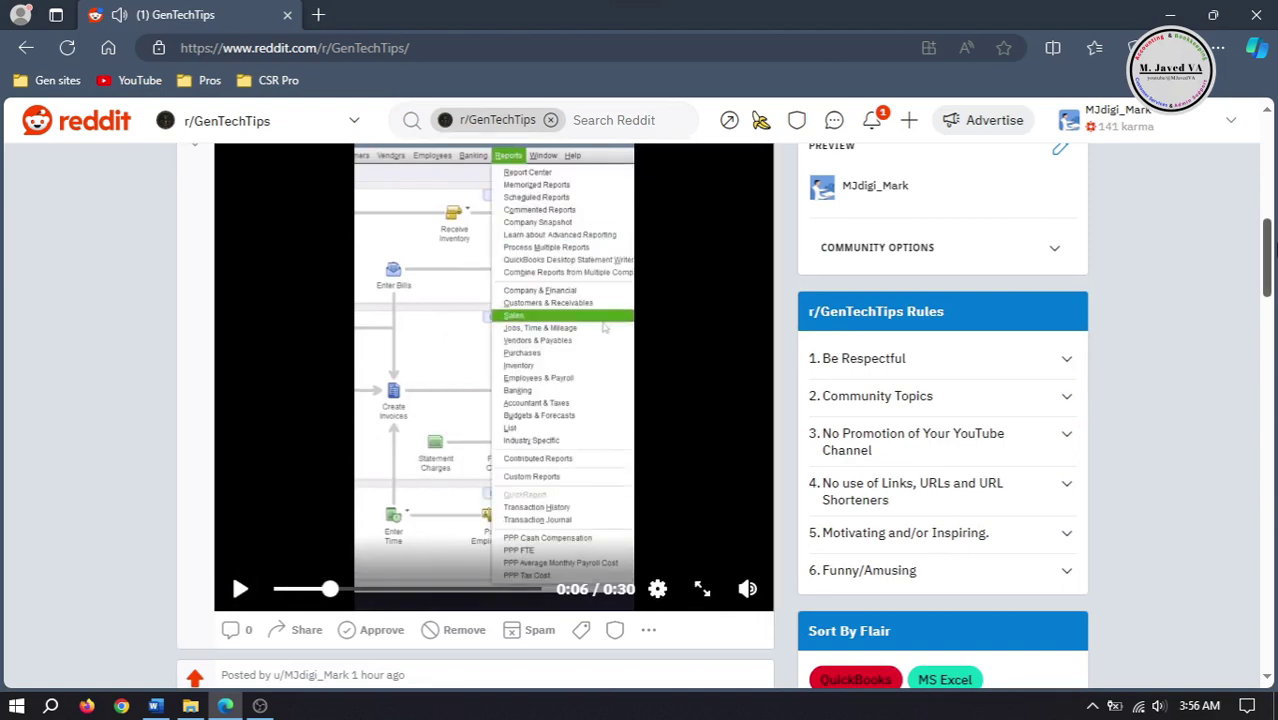
pyautogui.scroll(6, 1263, 258)
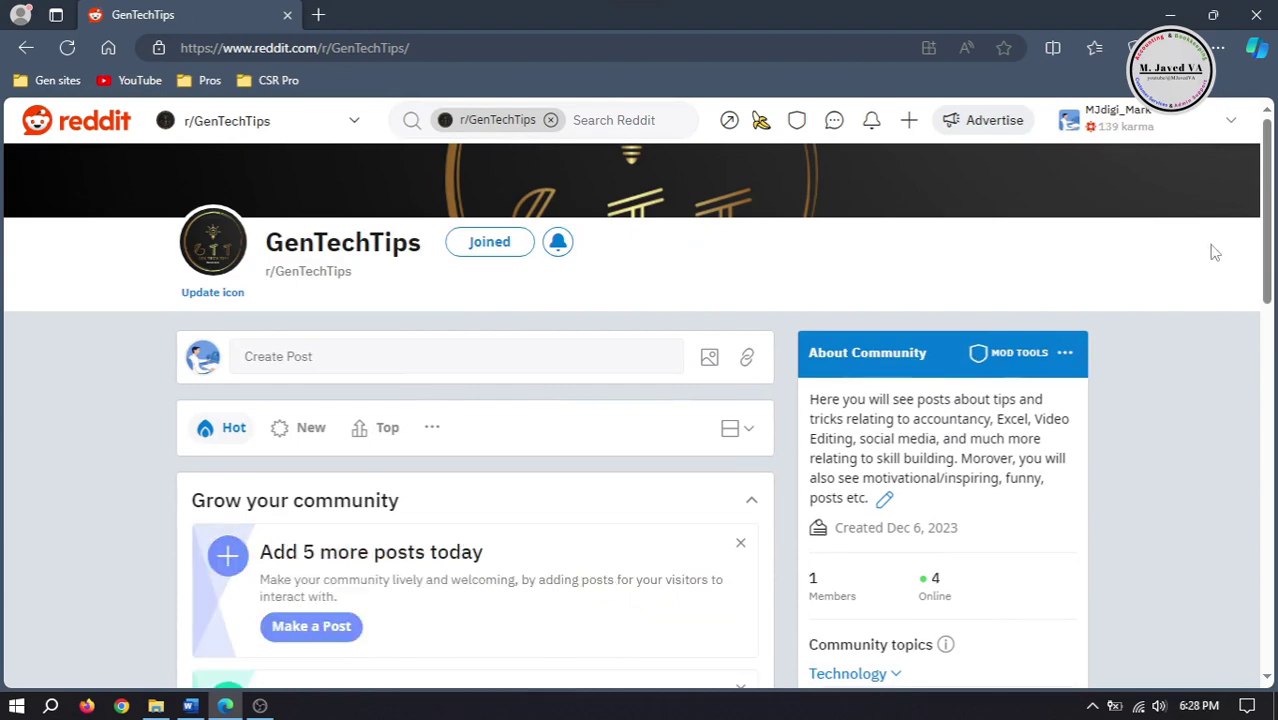
pyautogui.scroll(-2, 1263, 260)
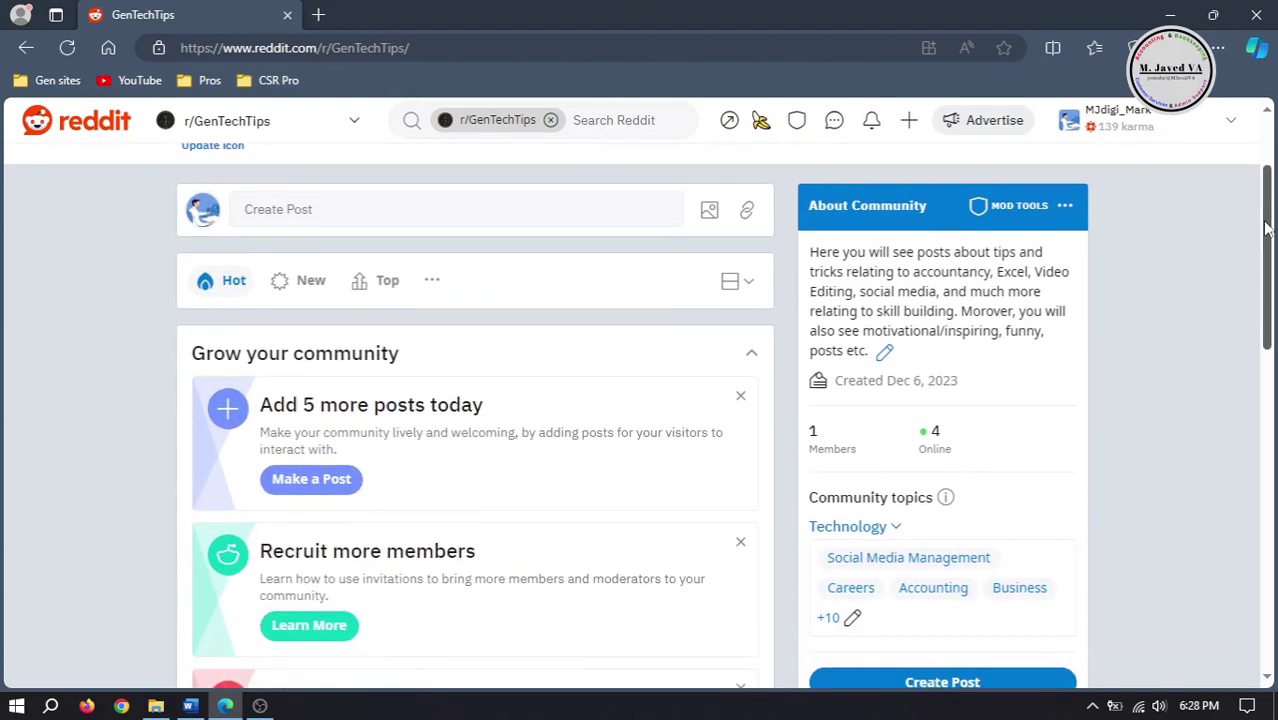
pyautogui.scroll(-1, 1265, 228)
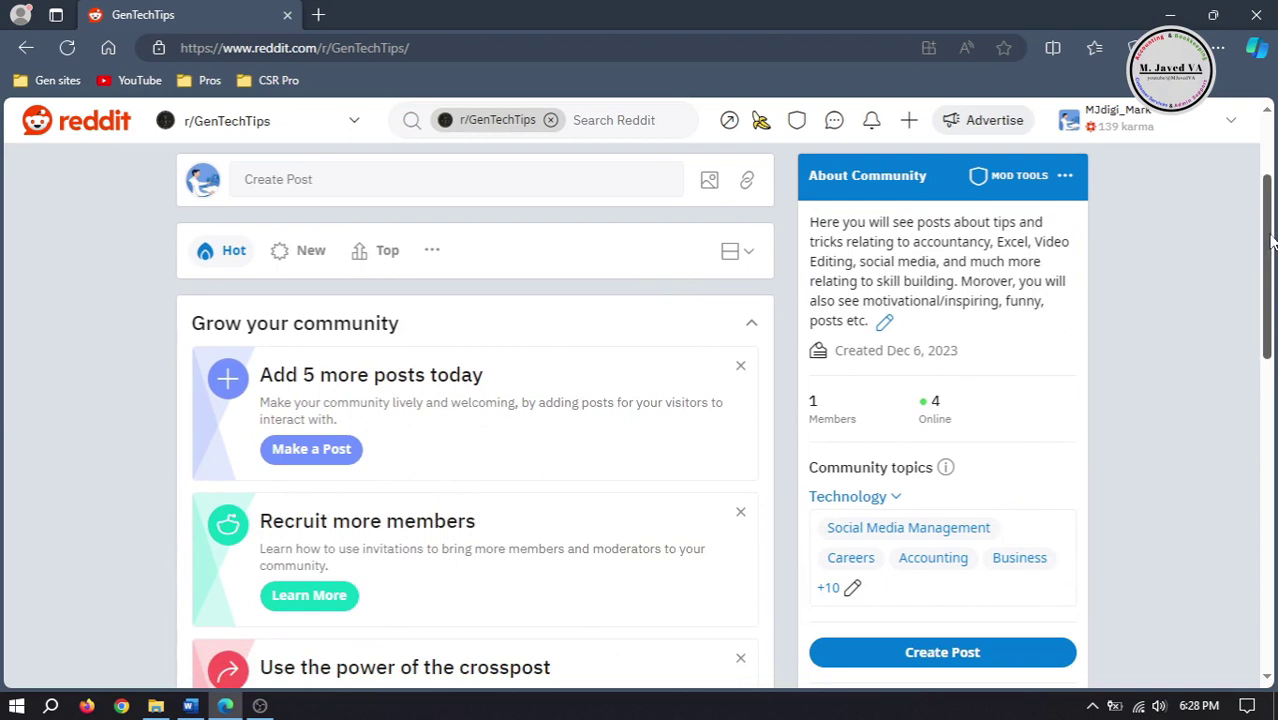
pyautogui.scroll(-2, 1266, 244)
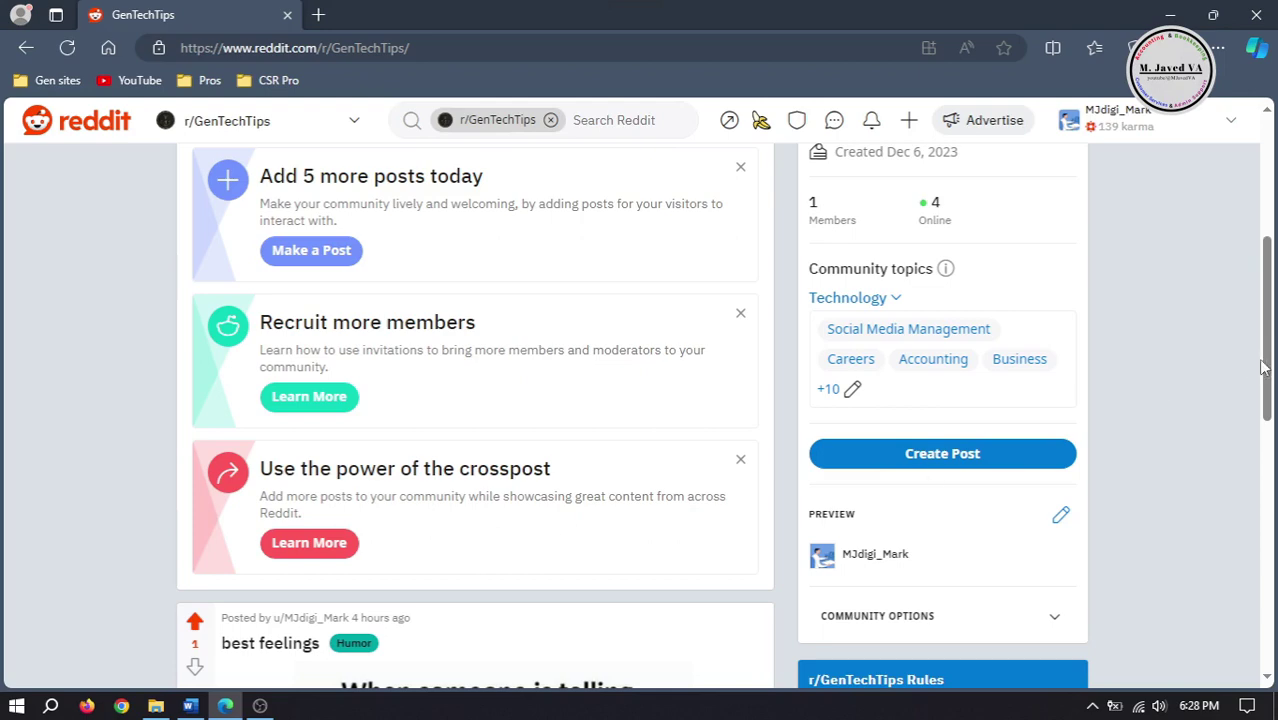
pyautogui.scroll(5, 1260, 368)
# Step: Go to the user profile and open the r/GetMotivated post "If you can, Plz! Don't hold back [text]"
pyautogui.click(1118, 120)
pyautogui.click(1078, 288)
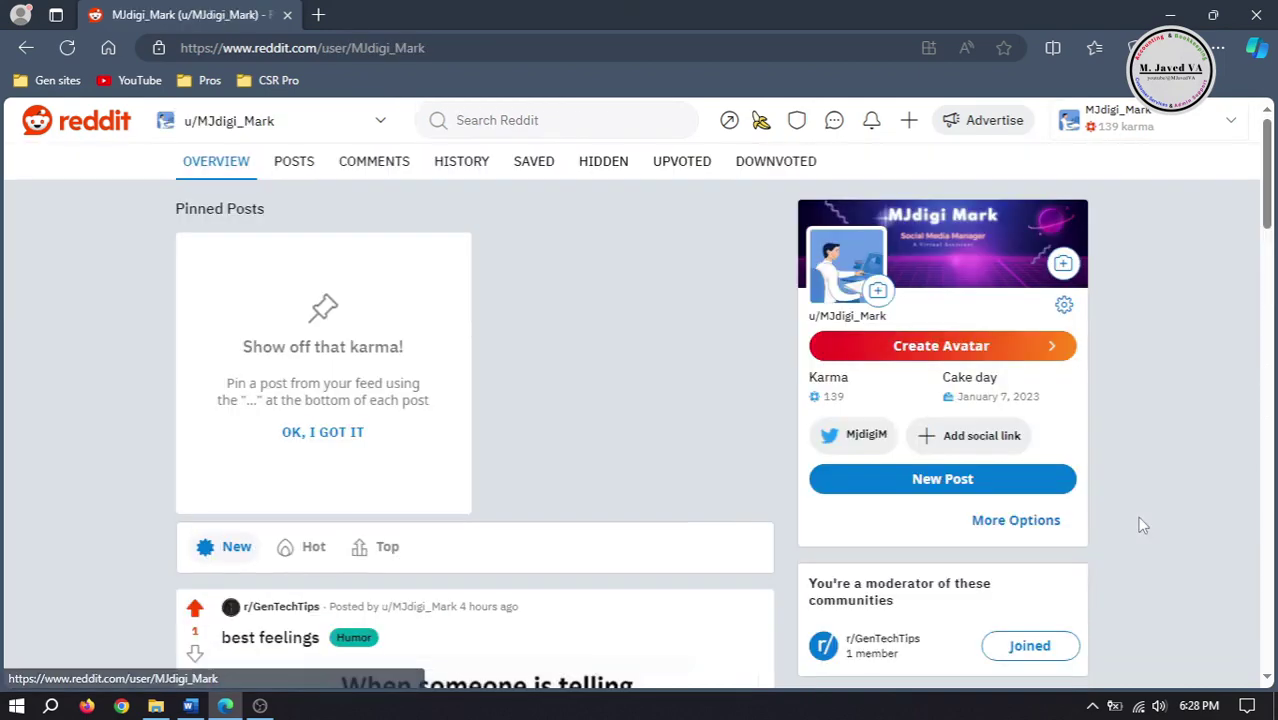
pyautogui.scroll(-7, 1270, 208)
pyautogui.scroll(-3, 1270, 208)
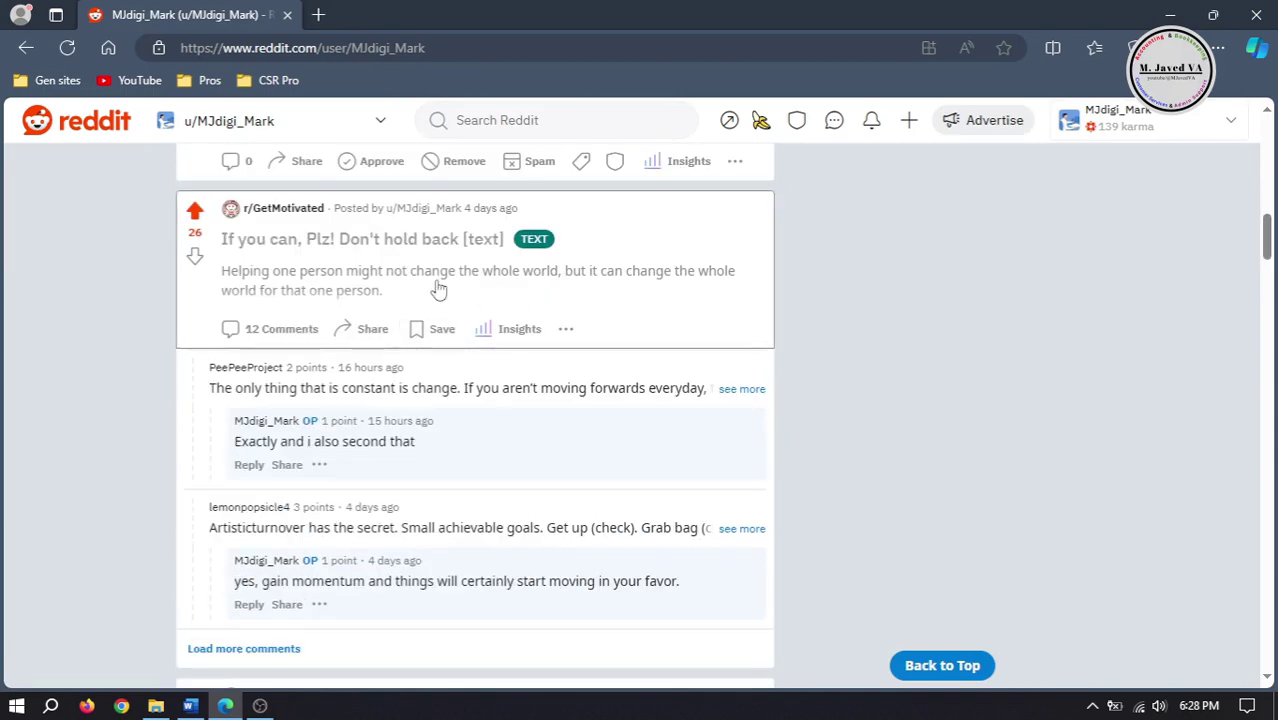
pyautogui.moveTo(287, 218)
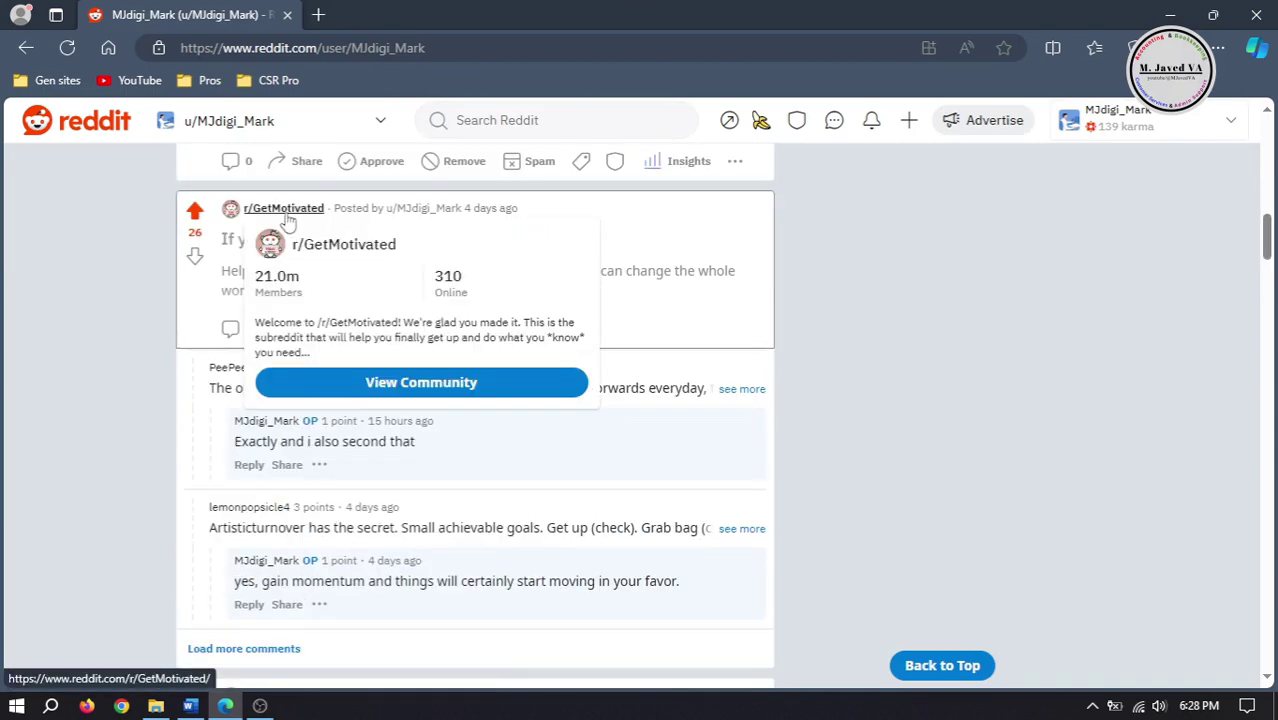
pyautogui.click(596, 278)
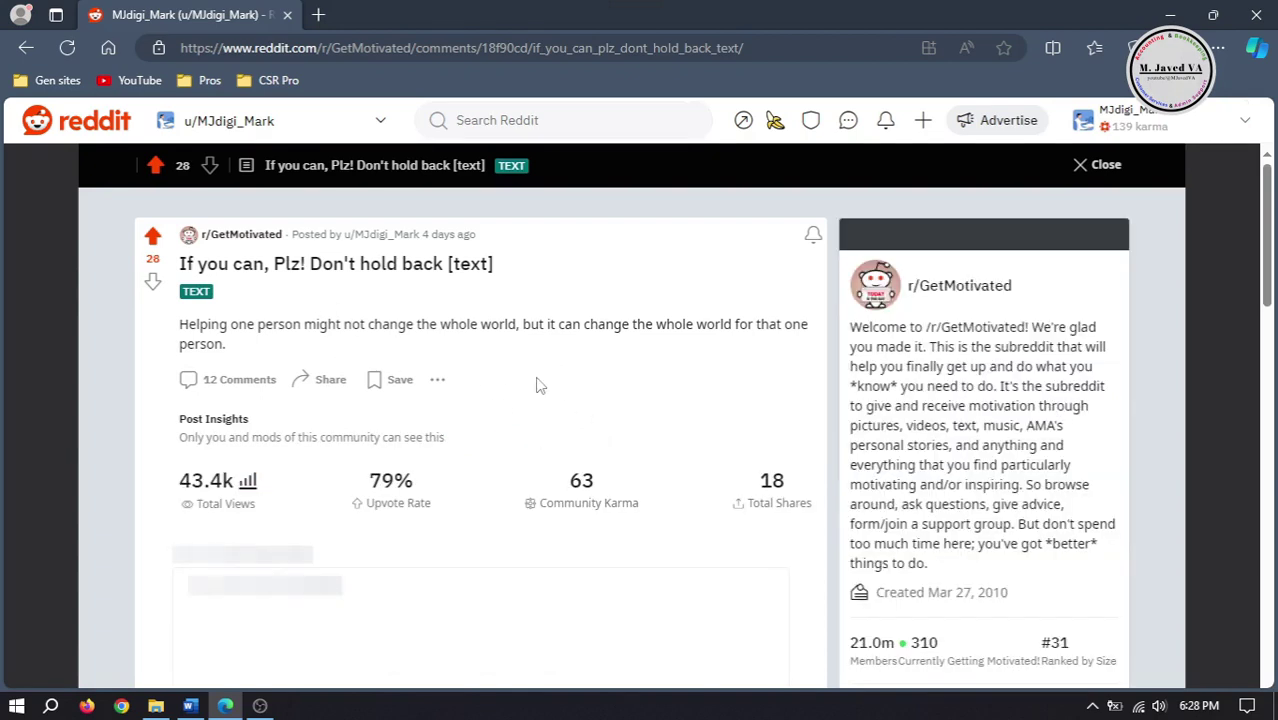
# Step: Start a crosspost of the r/GetMotivated post with r/GenTechTips as the destination community
pyautogui.click(325, 380)
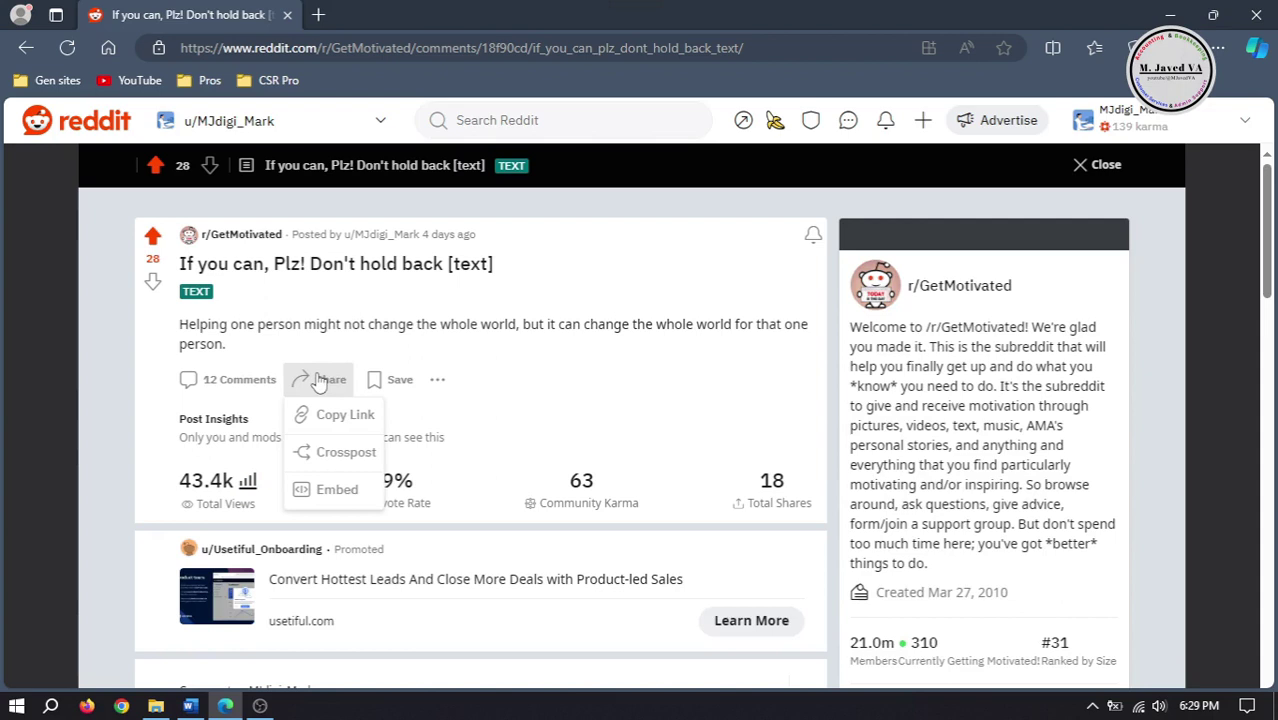
pyautogui.click(343, 453)
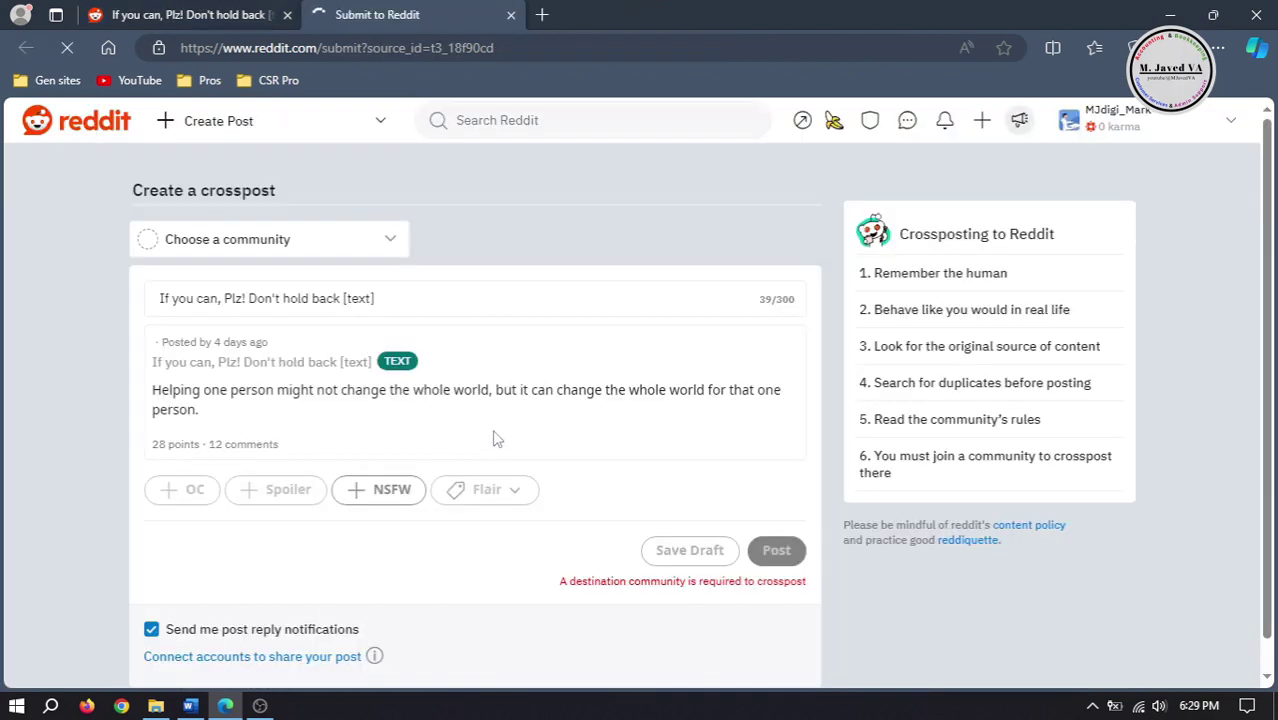
pyautogui.click(393, 242)
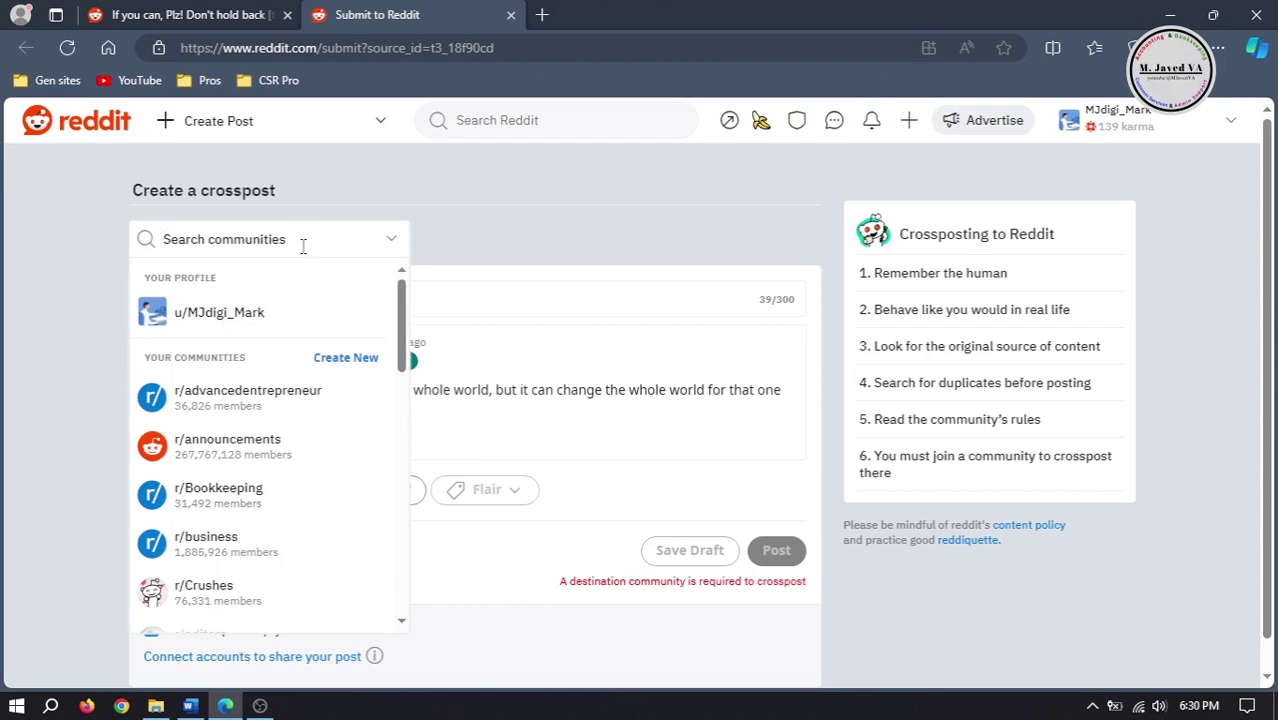
pyautogui.write('gen')
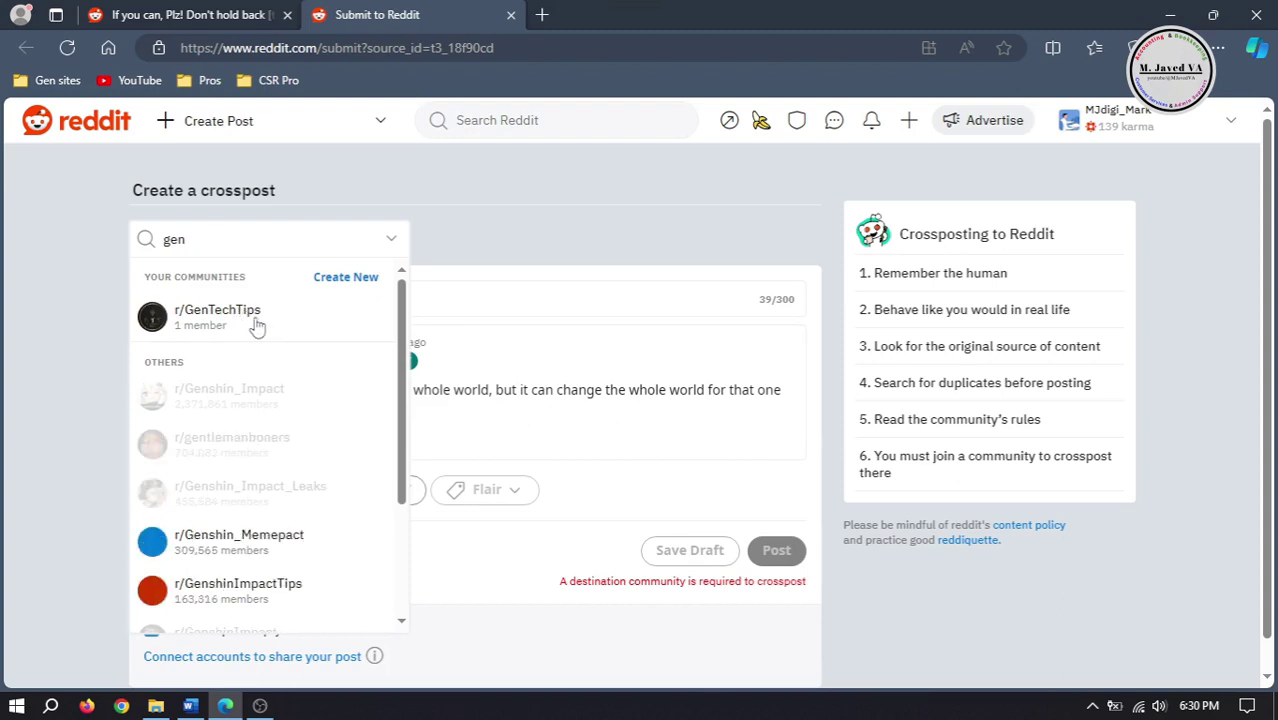
pyautogui.click(249, 316)
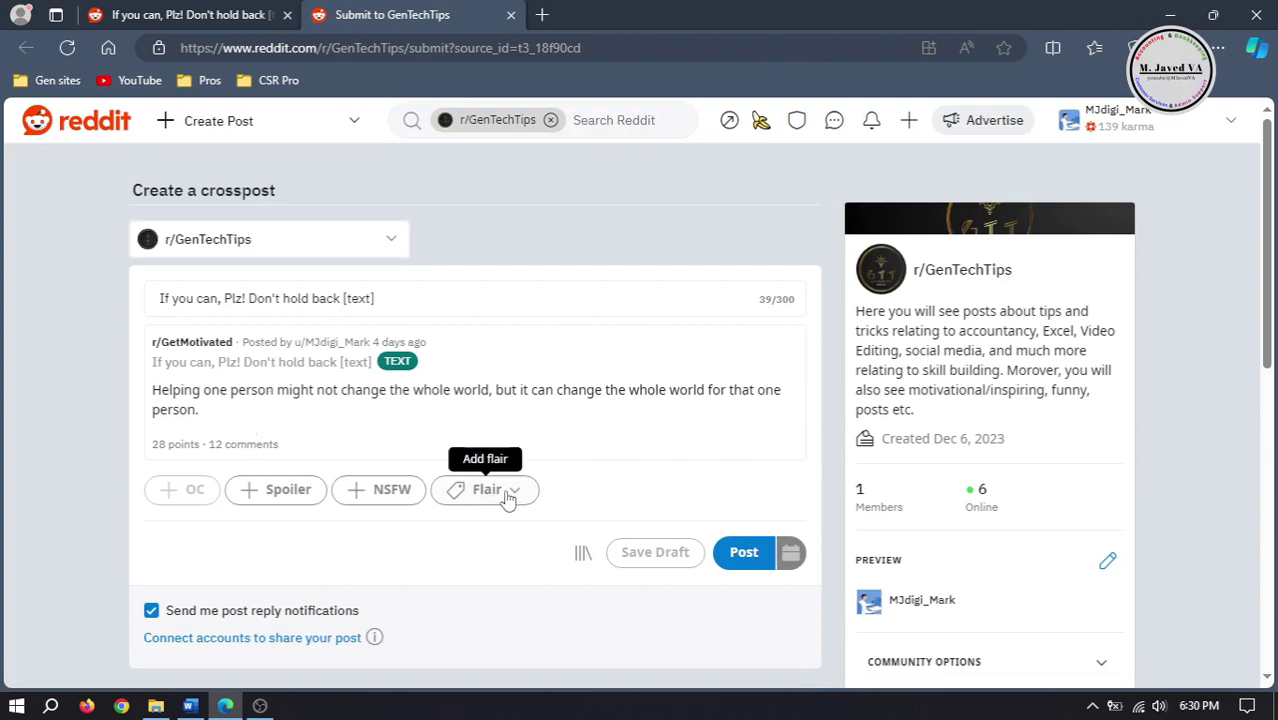
# Step: Apply the Motivation flair to the crosspost and publish it
pyautogui.click(486, 489)
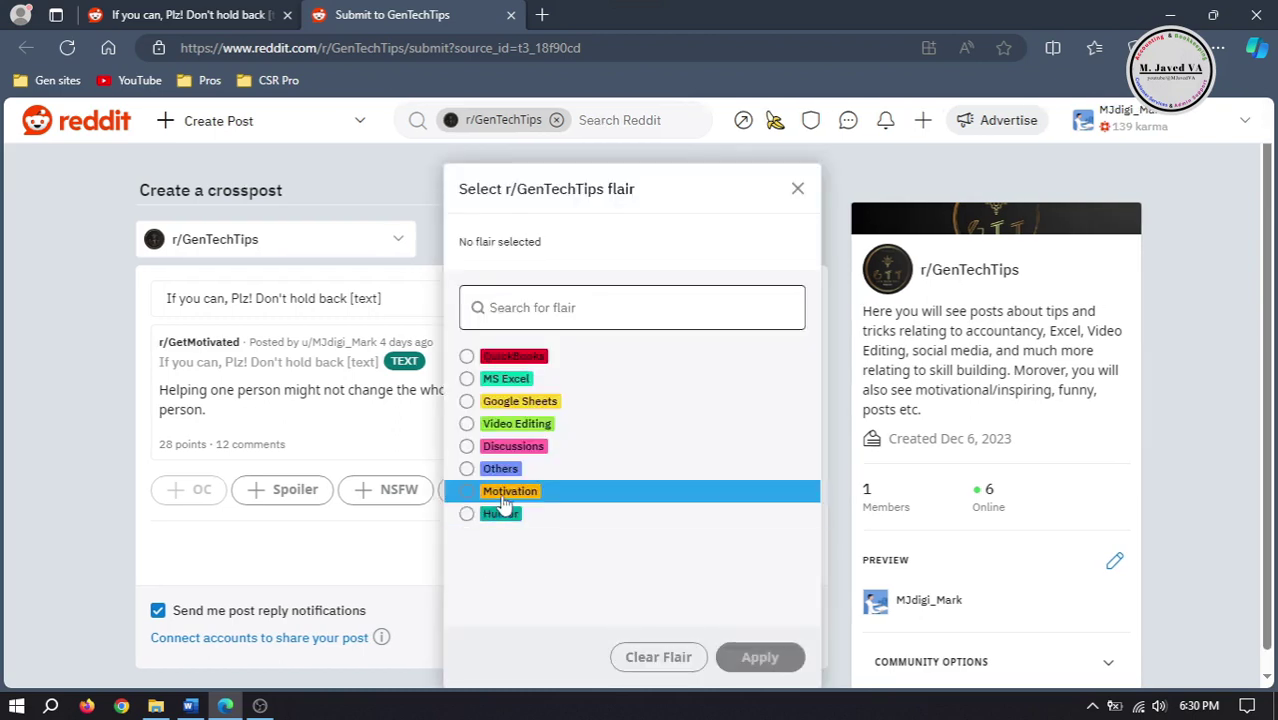
pyautogui.click(505, 505)
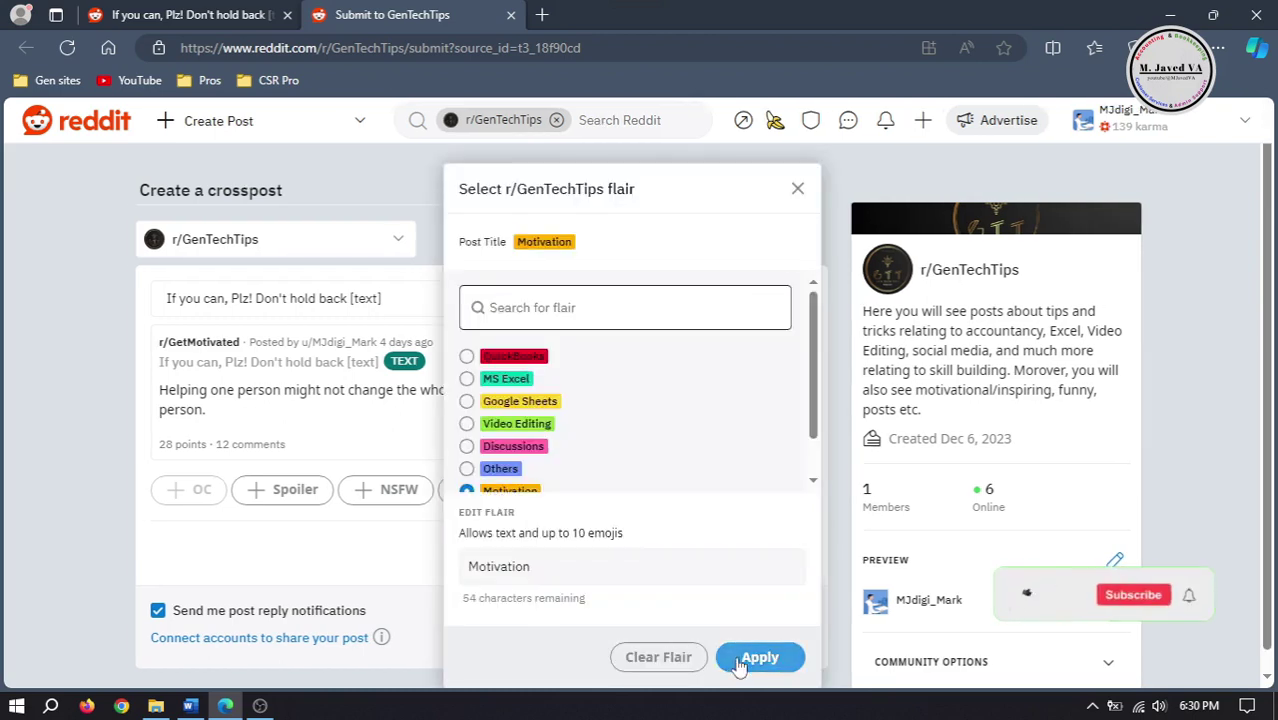
pyautogui.click(759, 657)
pyautogui.click(743, 514)
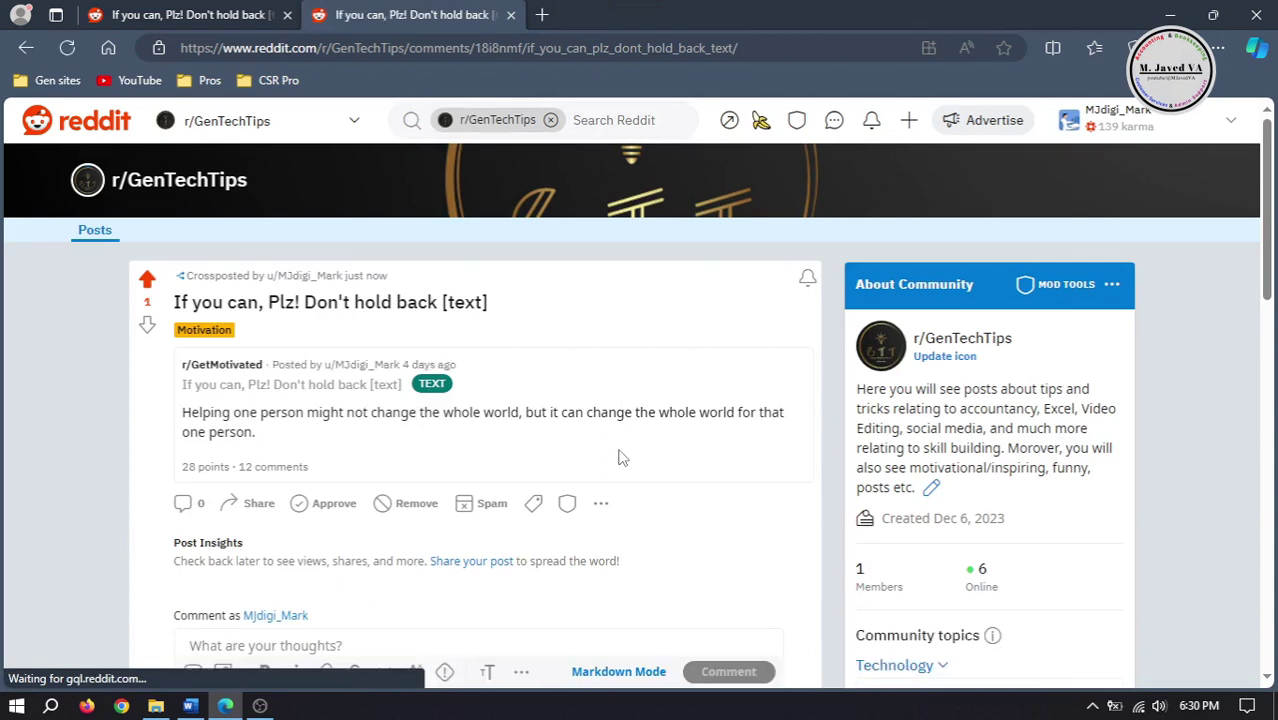
pyautogui.scroll(-1, 660, 414)
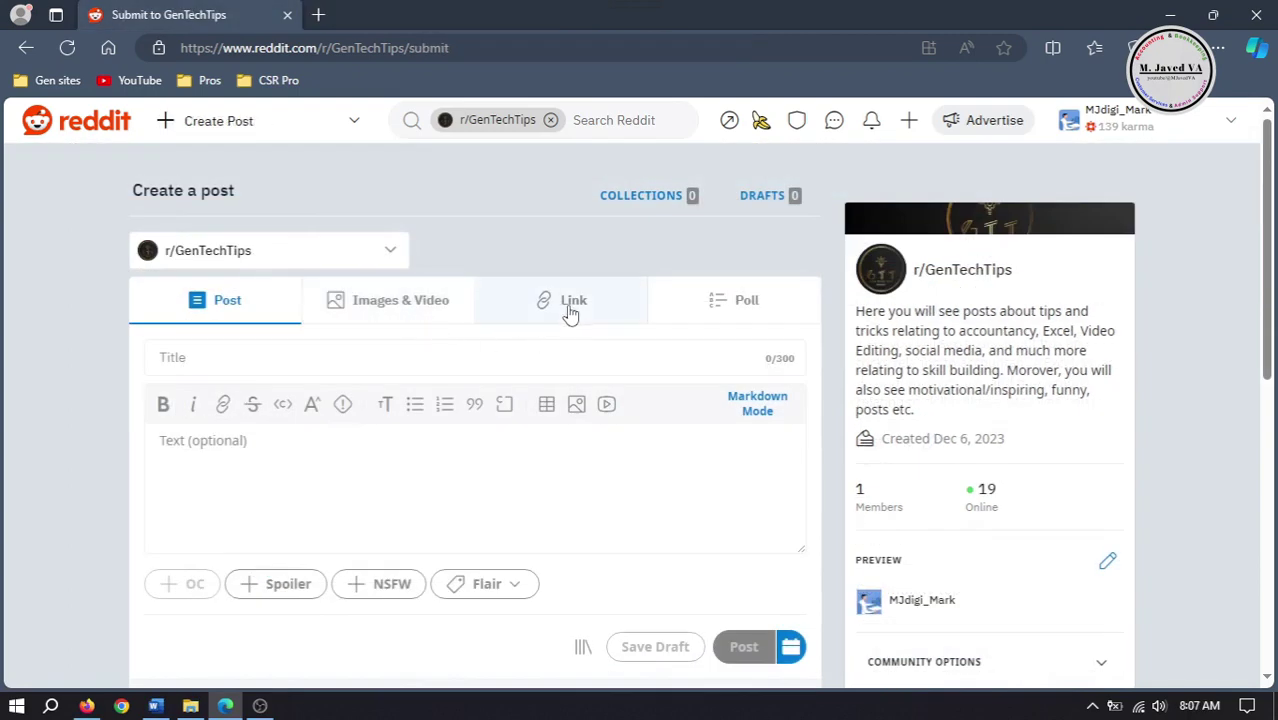
# Step: Make the new r/GenTechTips post a link post titled "Edit Invoice Template in QuickBooks Desktop"
pyautogui.click(568, 313)
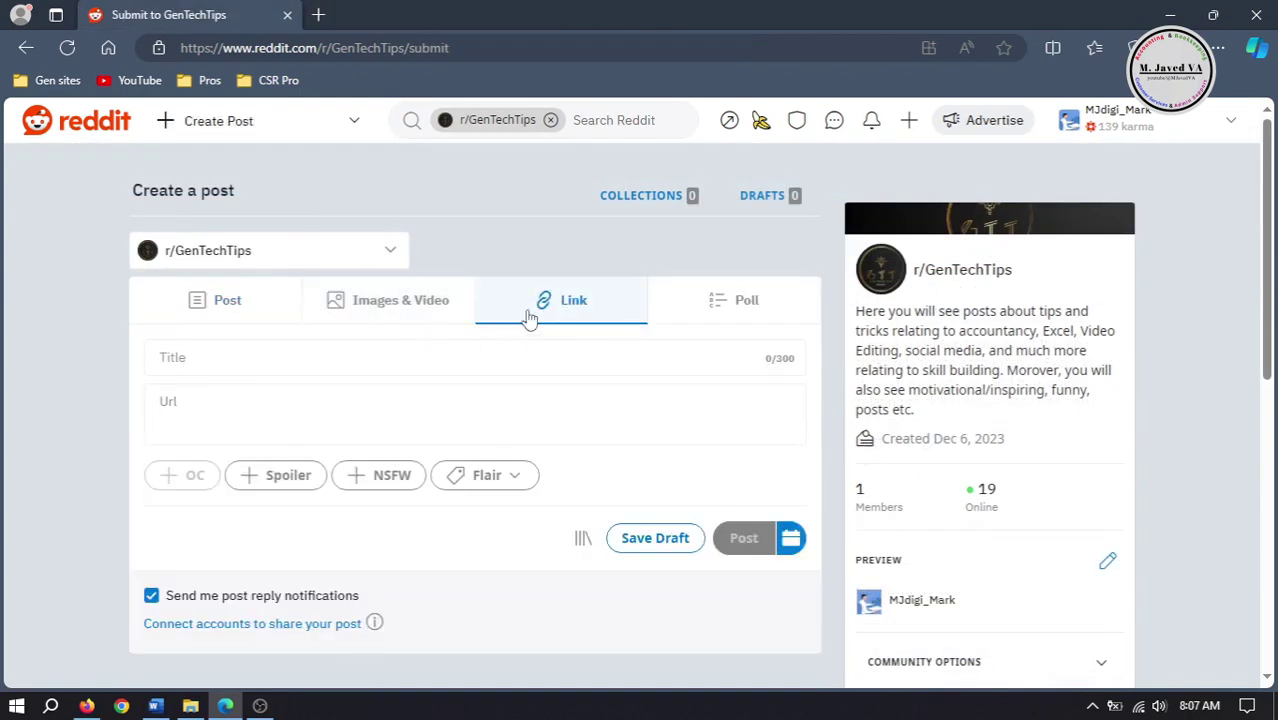
pyautogui.click(452, 357)
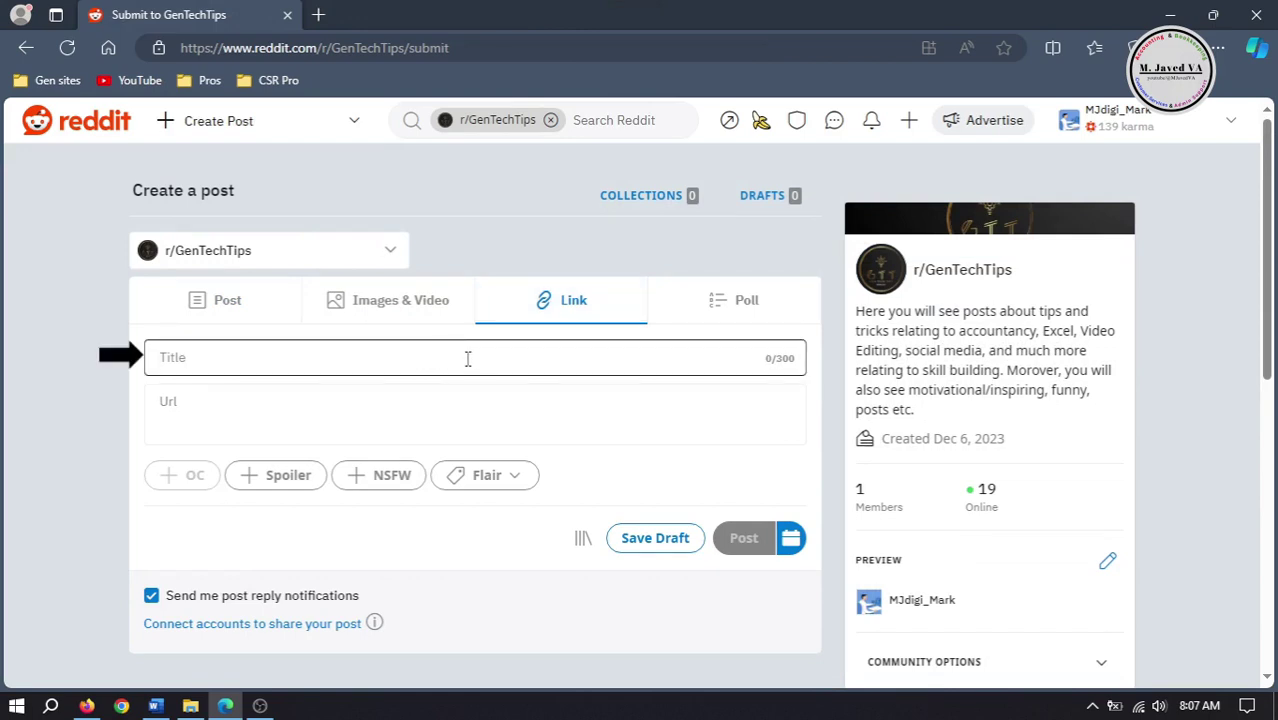
pyautogui.rightClick(390, 357)
pyautogui.click(460, 531)
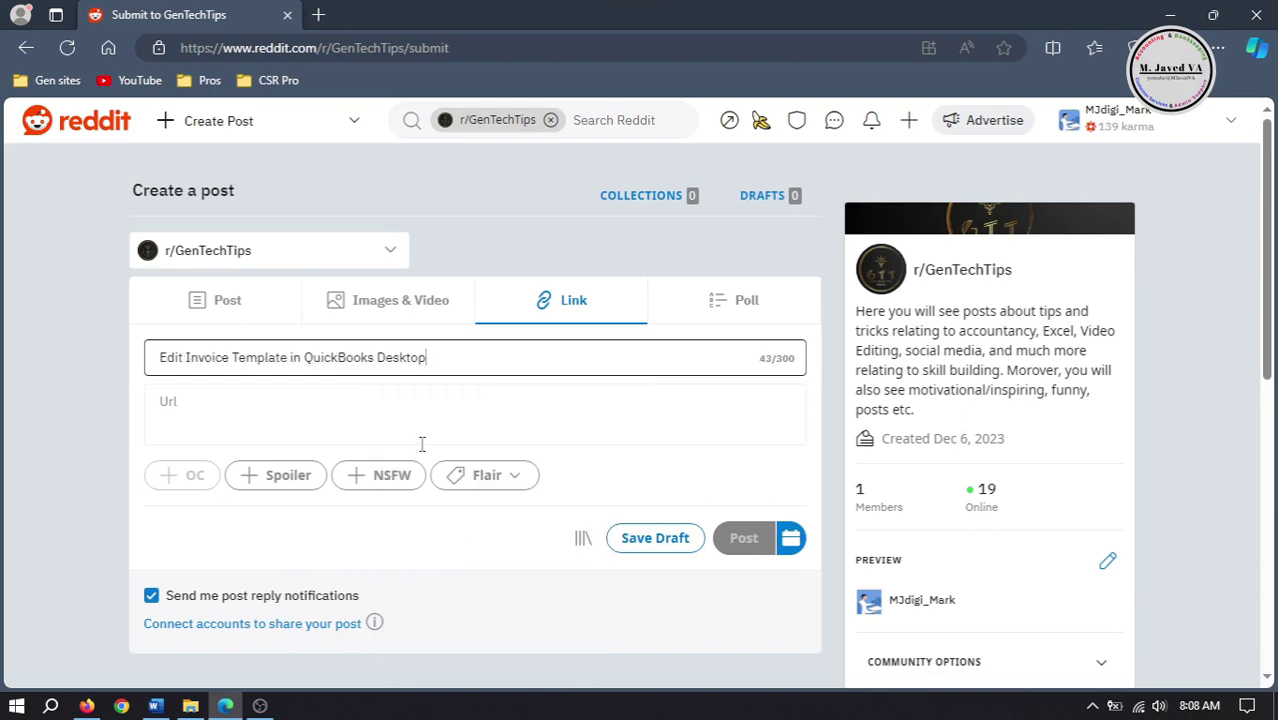
# Step: Copy the WordPress invoice template article's address from Firefox and paste it as the link post's URL in Edge
pyautogui.click(427, 417)
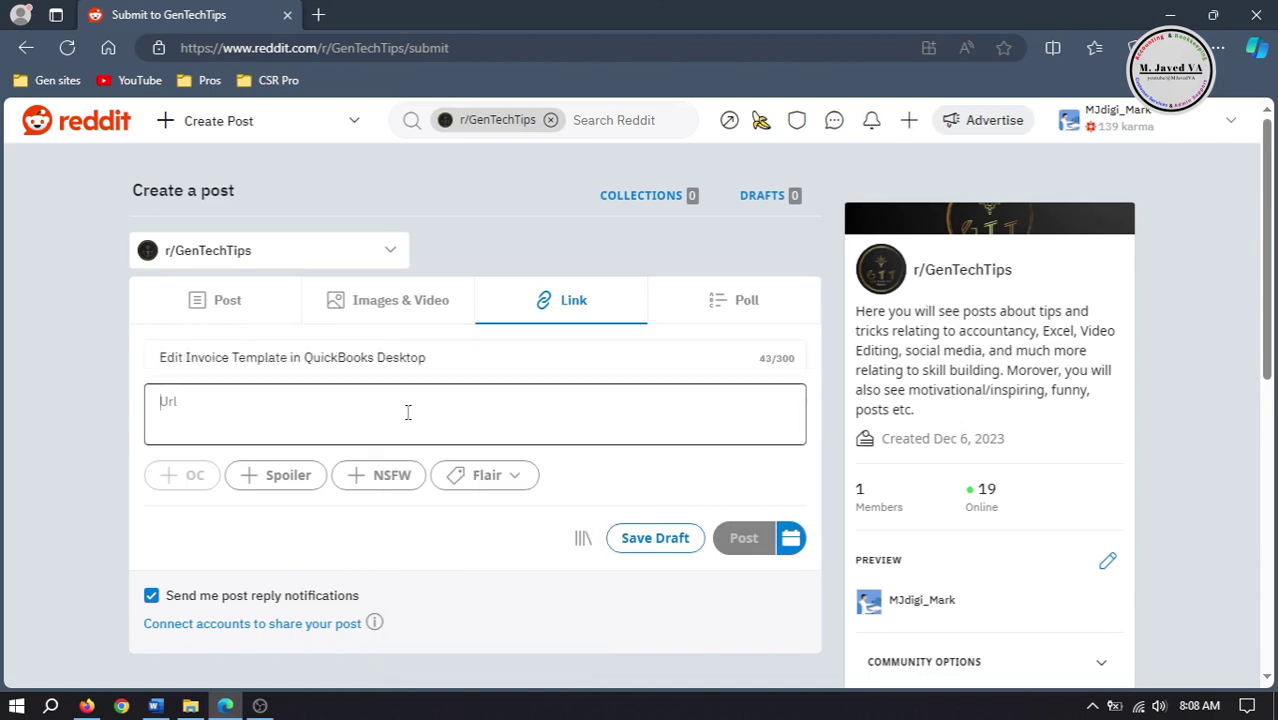
pyautogui.click(87, 706)
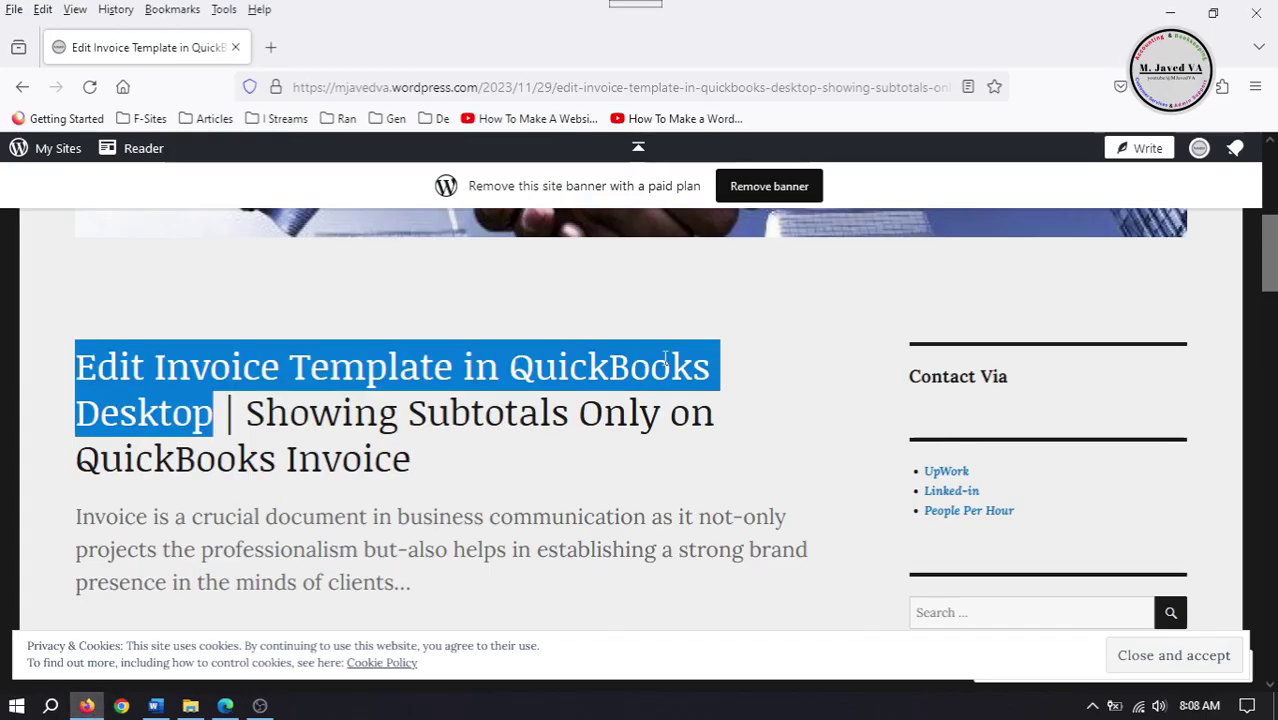
pyautogui.rightClick(731, 95)
pyautogui.click(811, 203)
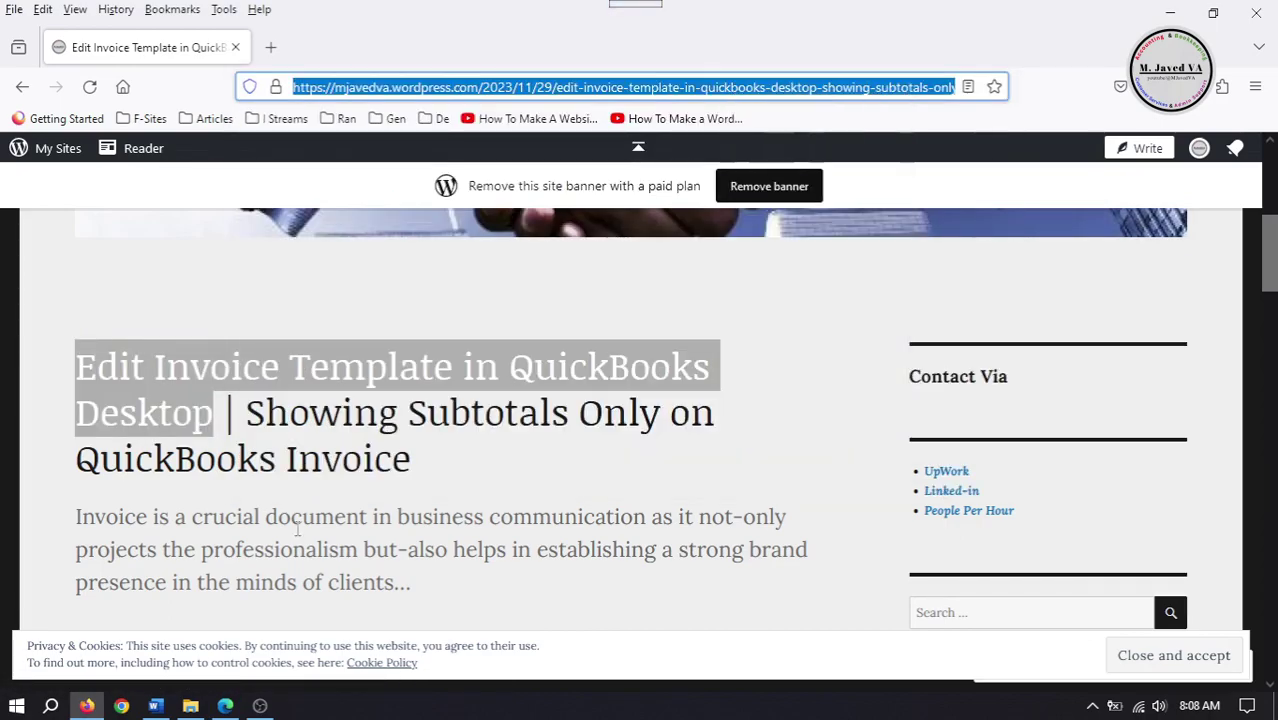
pyautogui.click(225, 706)
pyautogui.rightClick(357, 403)
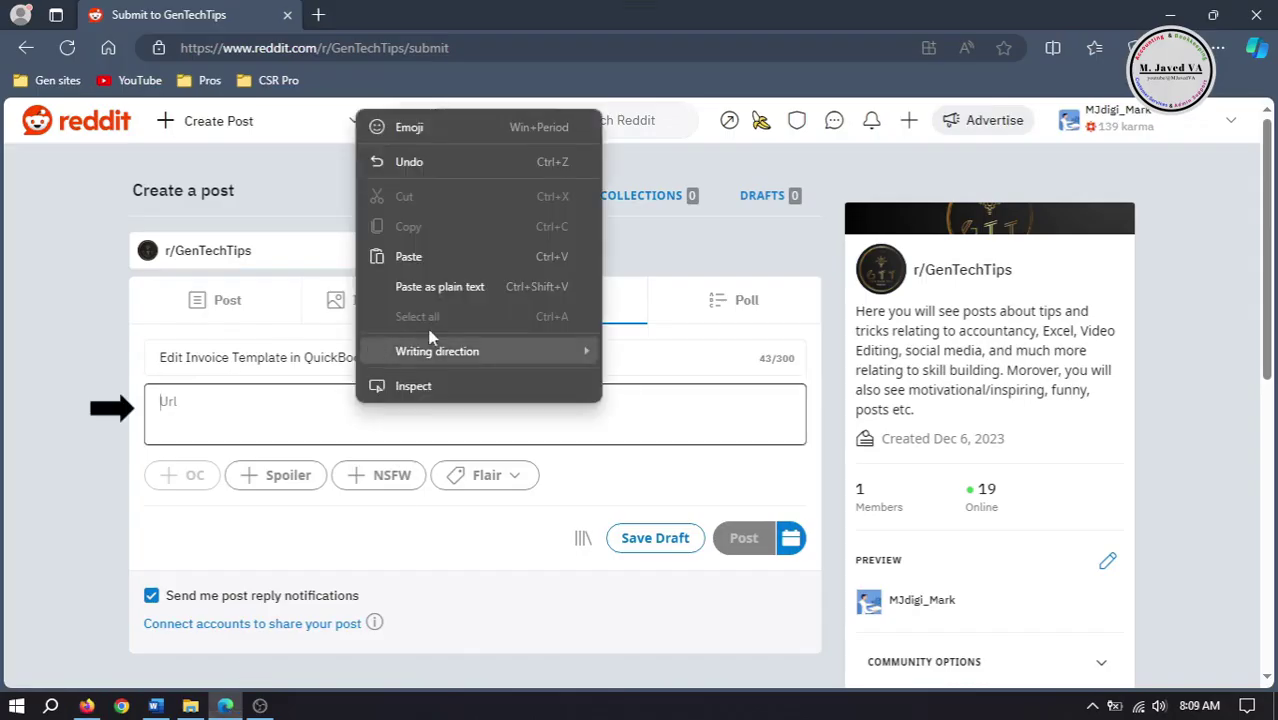
pyautogui.click(410, 257)
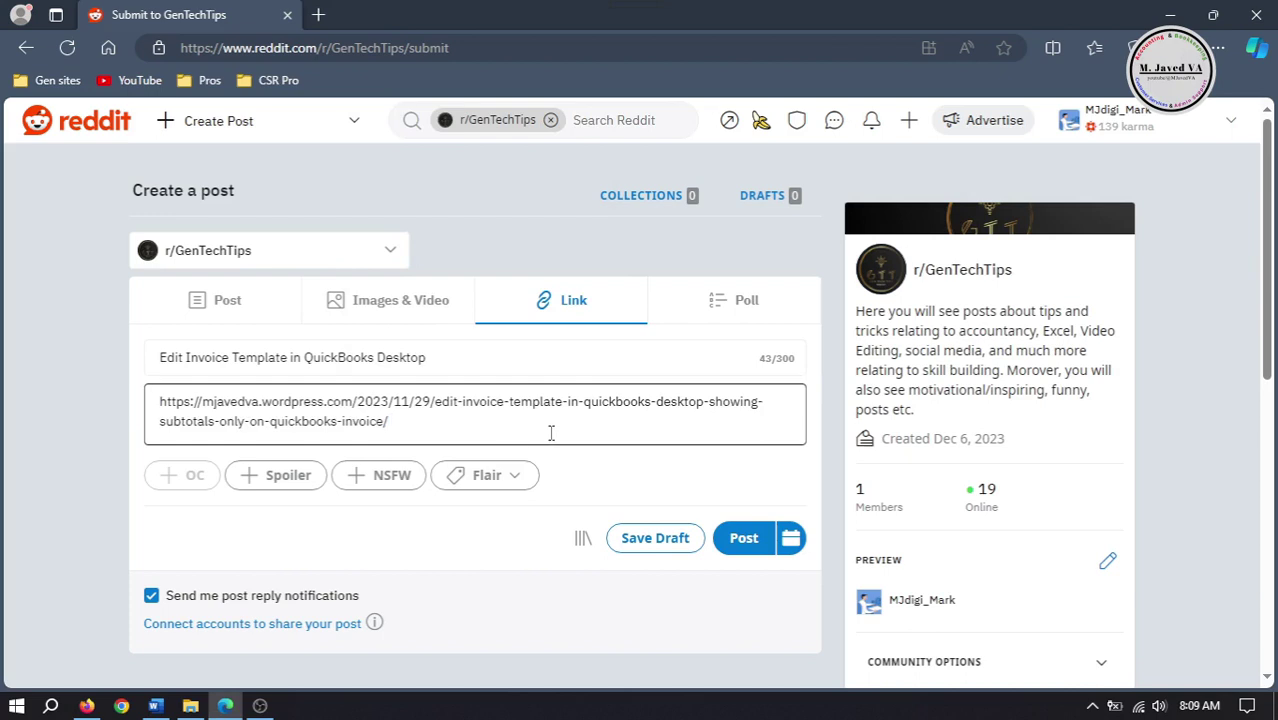
# Step: Apply the QuickBooks flair to the link post and publish it
pyautogui.click(493, 480)
pyautogui.click(500, 355)
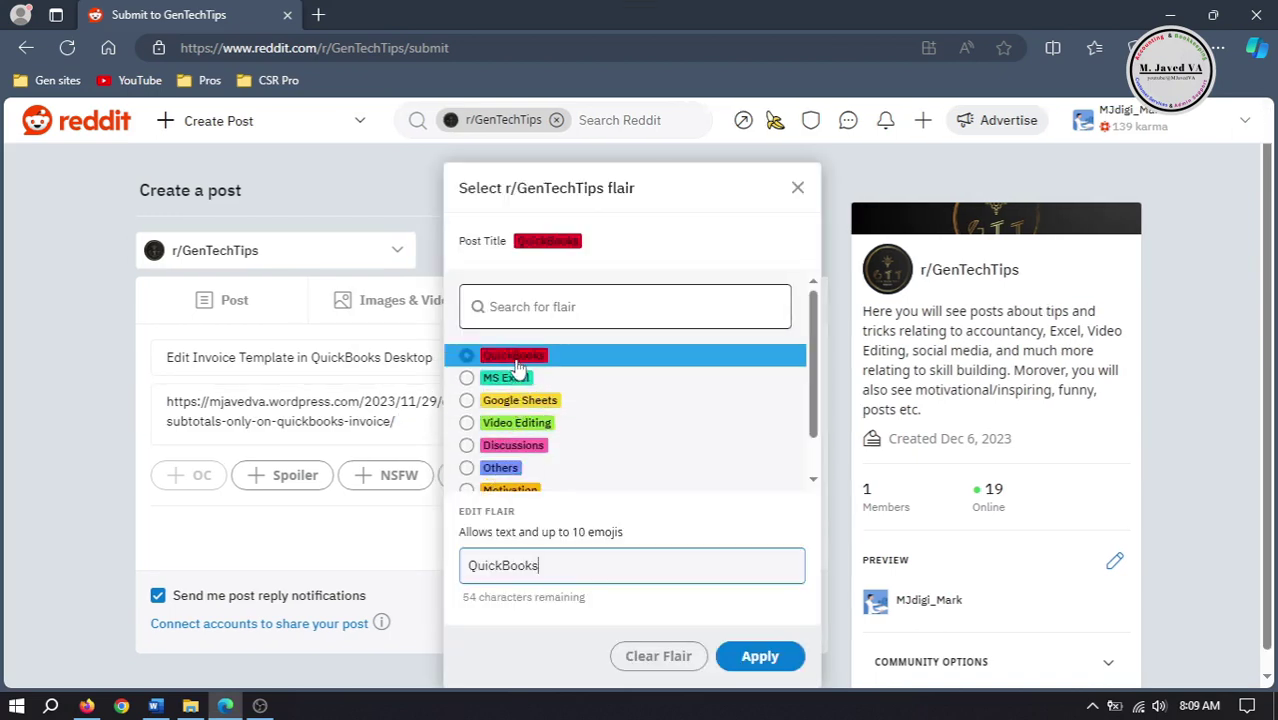
pyautogui.click(760, 657)
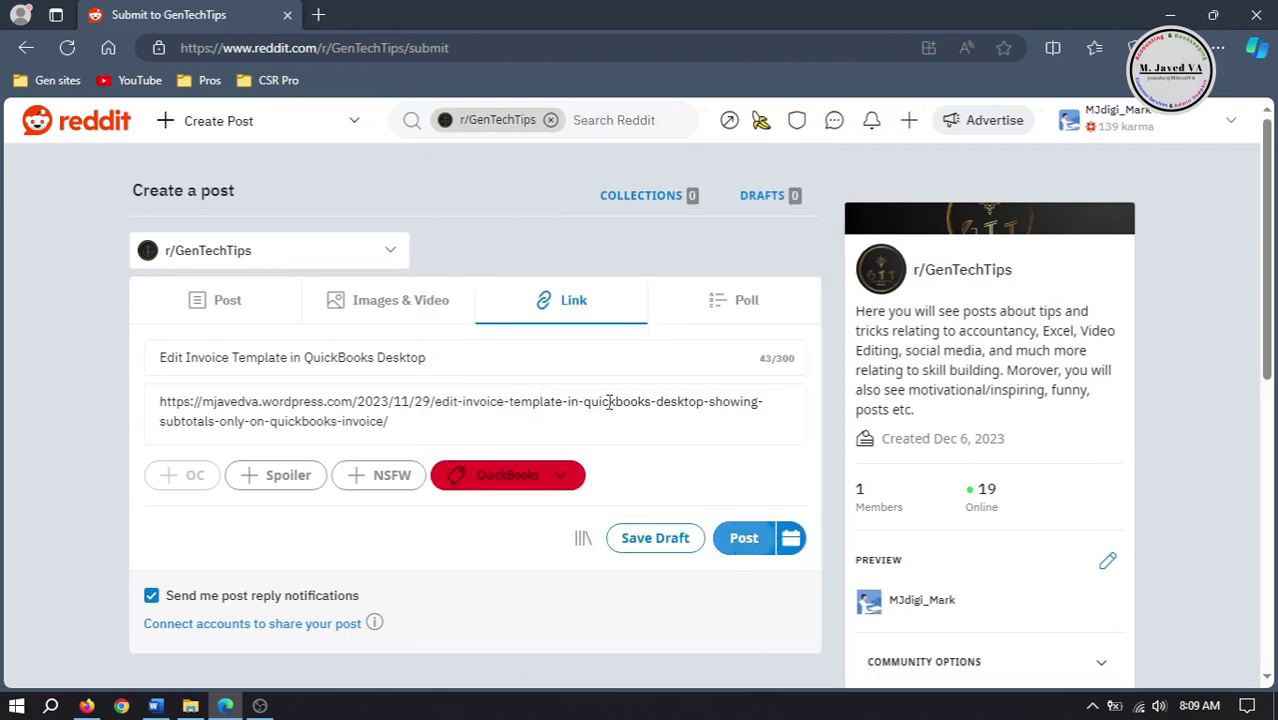
pyautogui.hotkey('ctrl', 'Return')
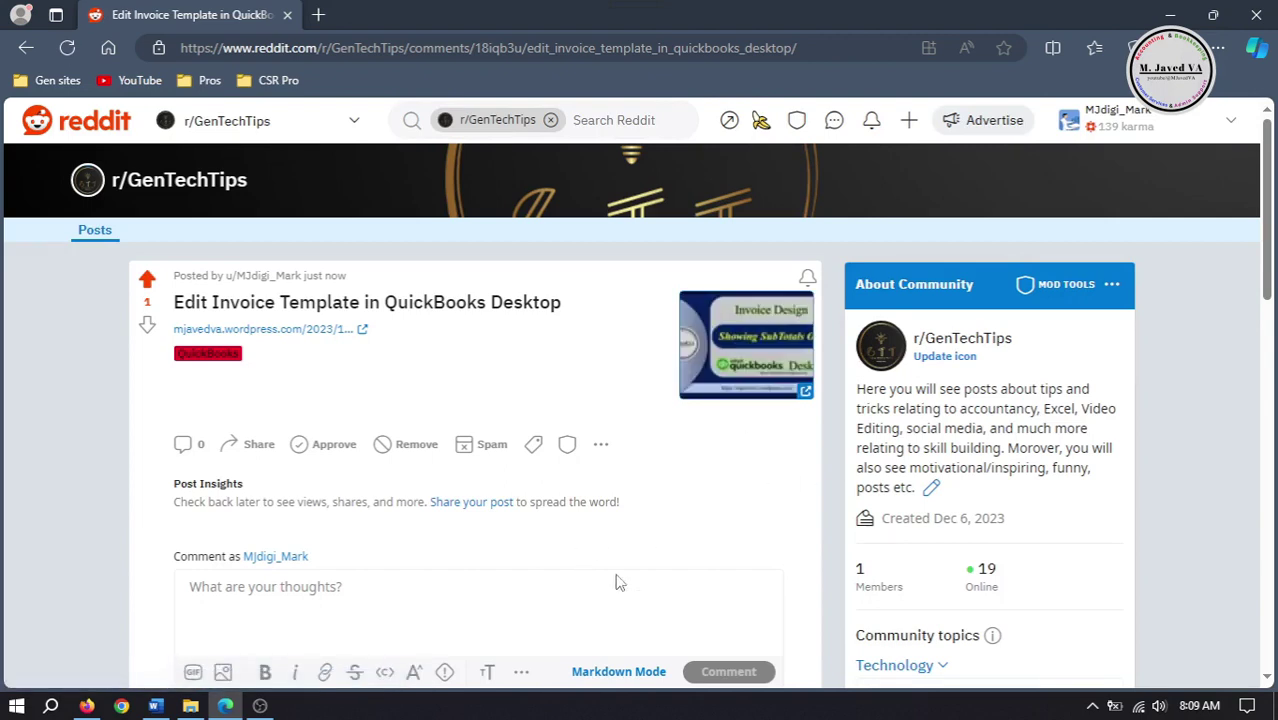
pyautogui.click(728, 355)
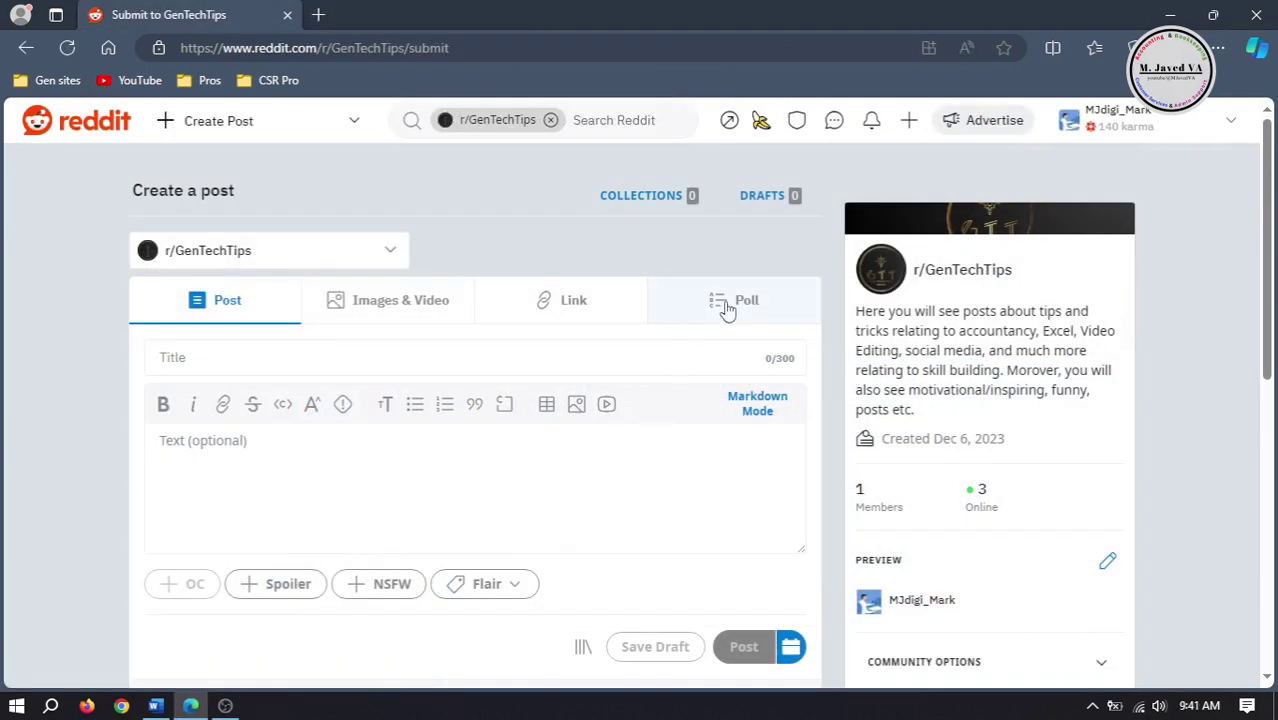
# Step: Make the new post a poll and title it "Industry Trends", copying the heading from the Word document "Social media Posts"
pyautogui.click(728, 311)
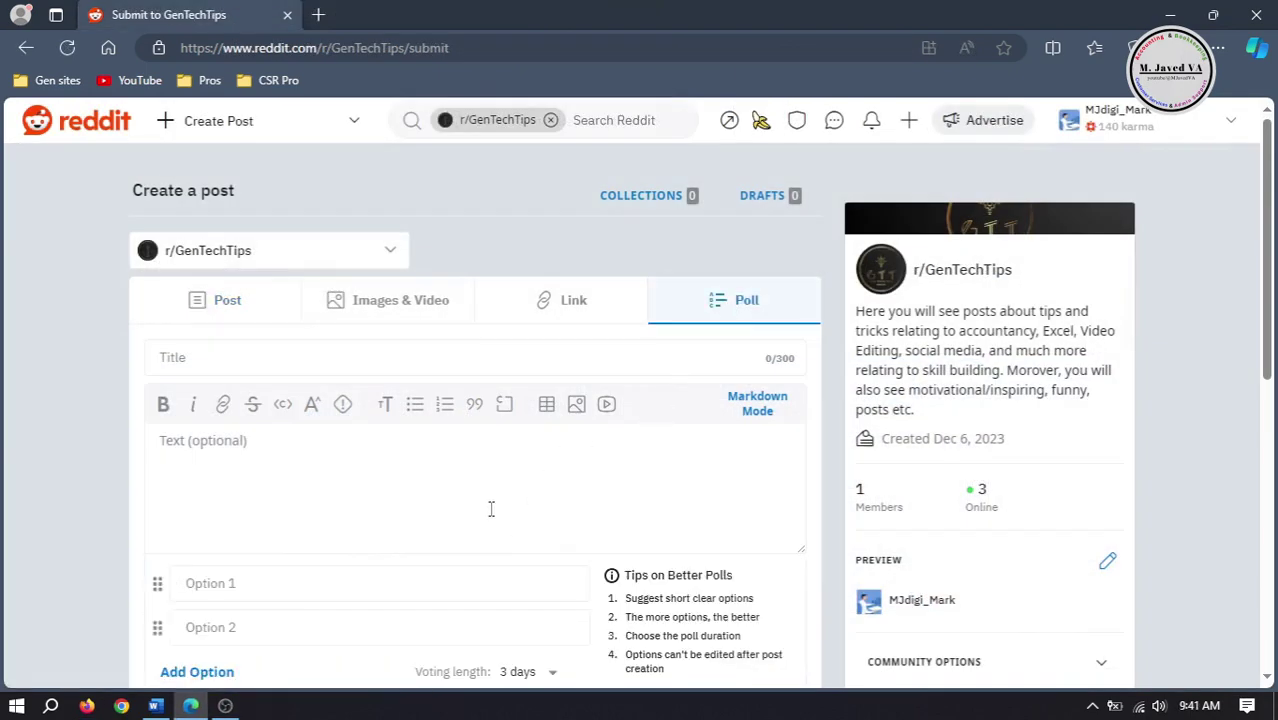
pyautogui.scroll(-1, 392, 457)
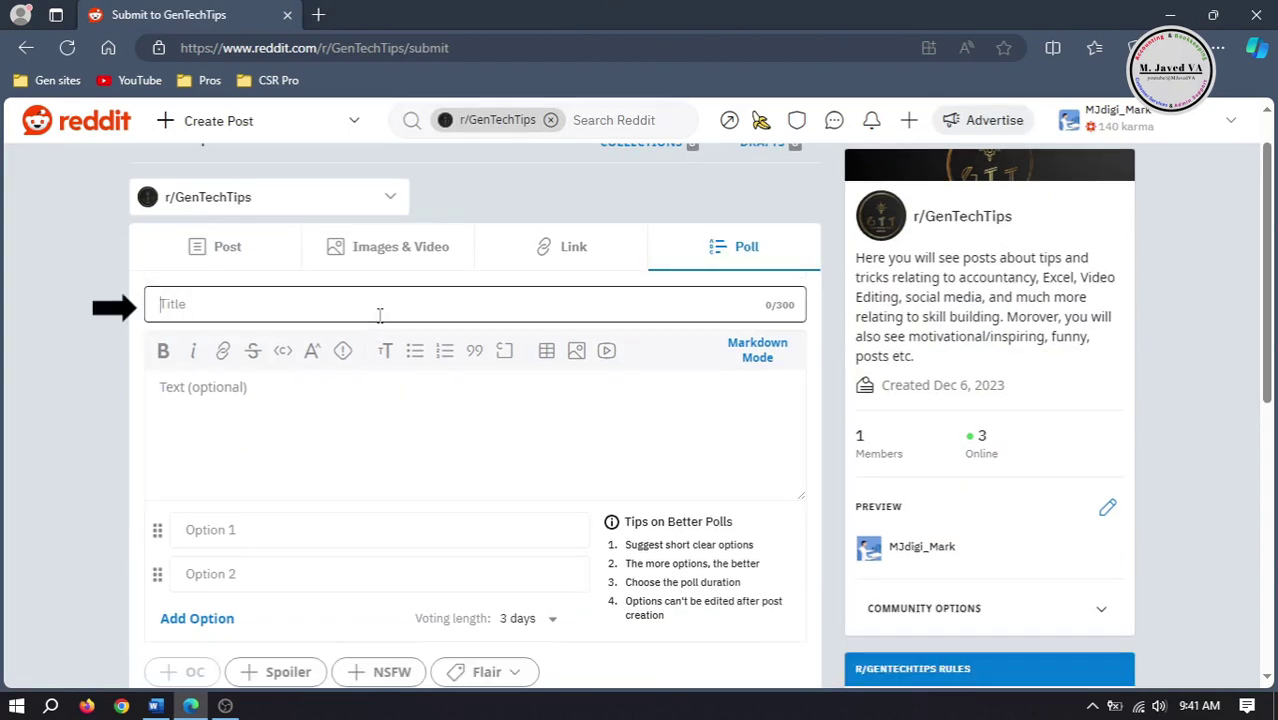
pyautogui.click(158, 706)
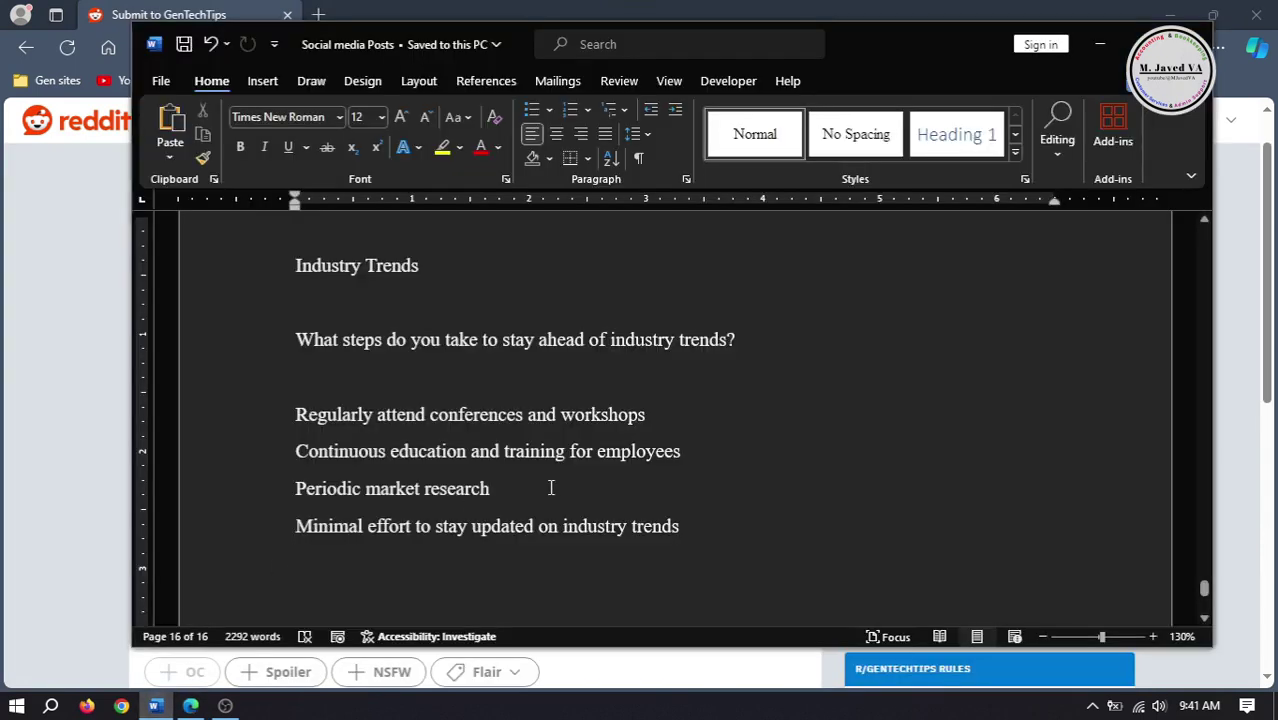
pyautogui.tripleClick(330, 266)
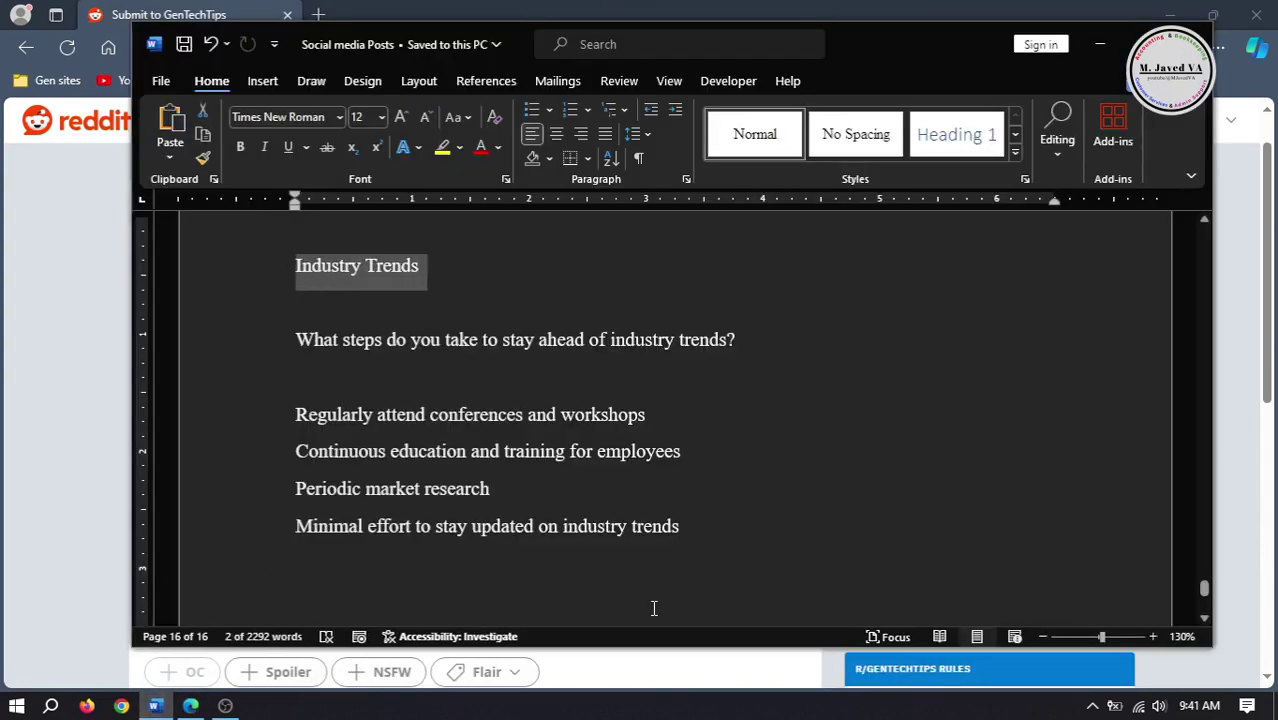
pyautogui.hotkey('ctrl', 'c')
pyautogui.hotkey('alt', 'Tab')
pyautogui.hotkey('ctrl', 'v')
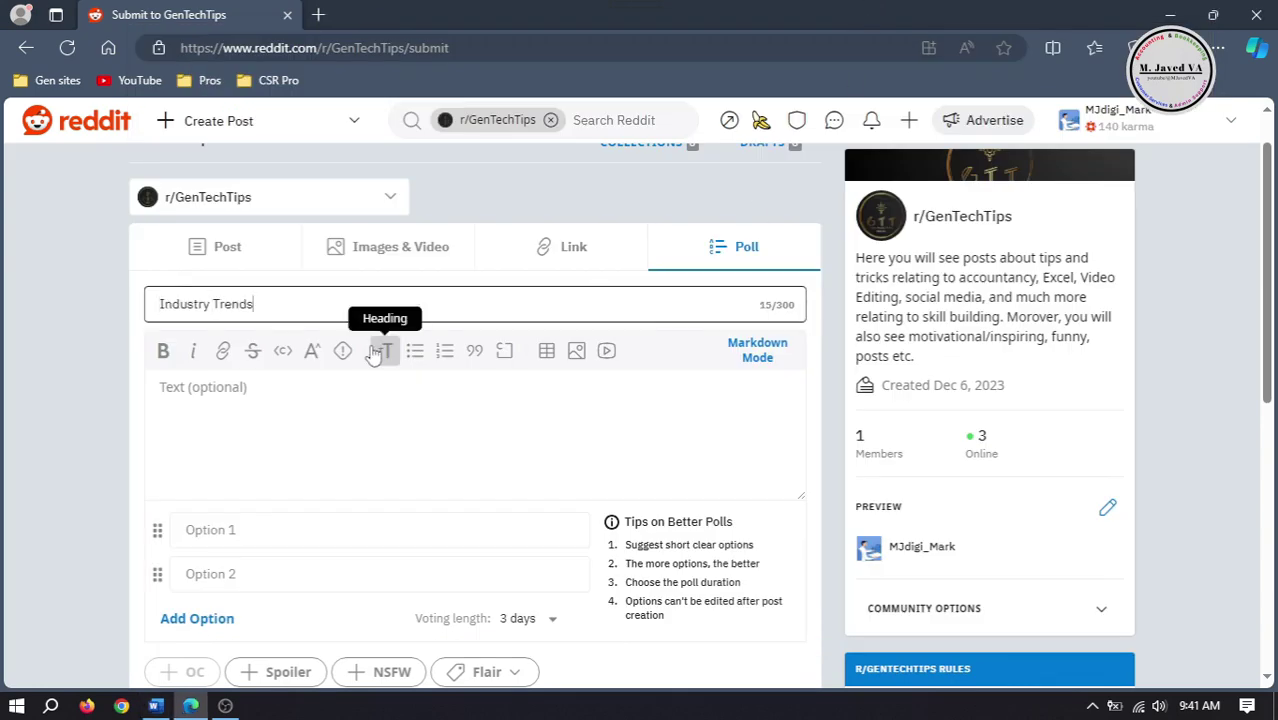
# Step: Copy the question "What steps do you take to stay ahead of industry trends?" from the Word document into the poll's body text, without a blank line above
pyautogui.click(322, 421)
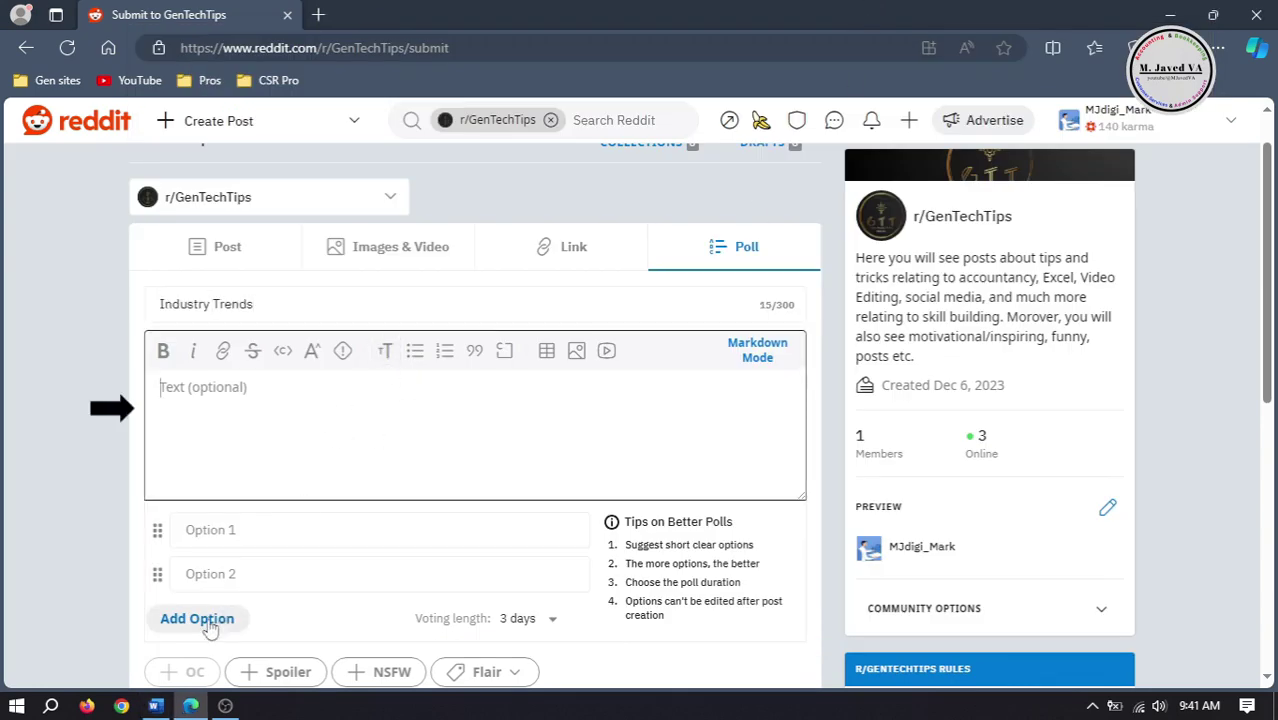
pyautogui.hotkey('alt', 'Tab')
pyautogui.tripleClick(776, 341)
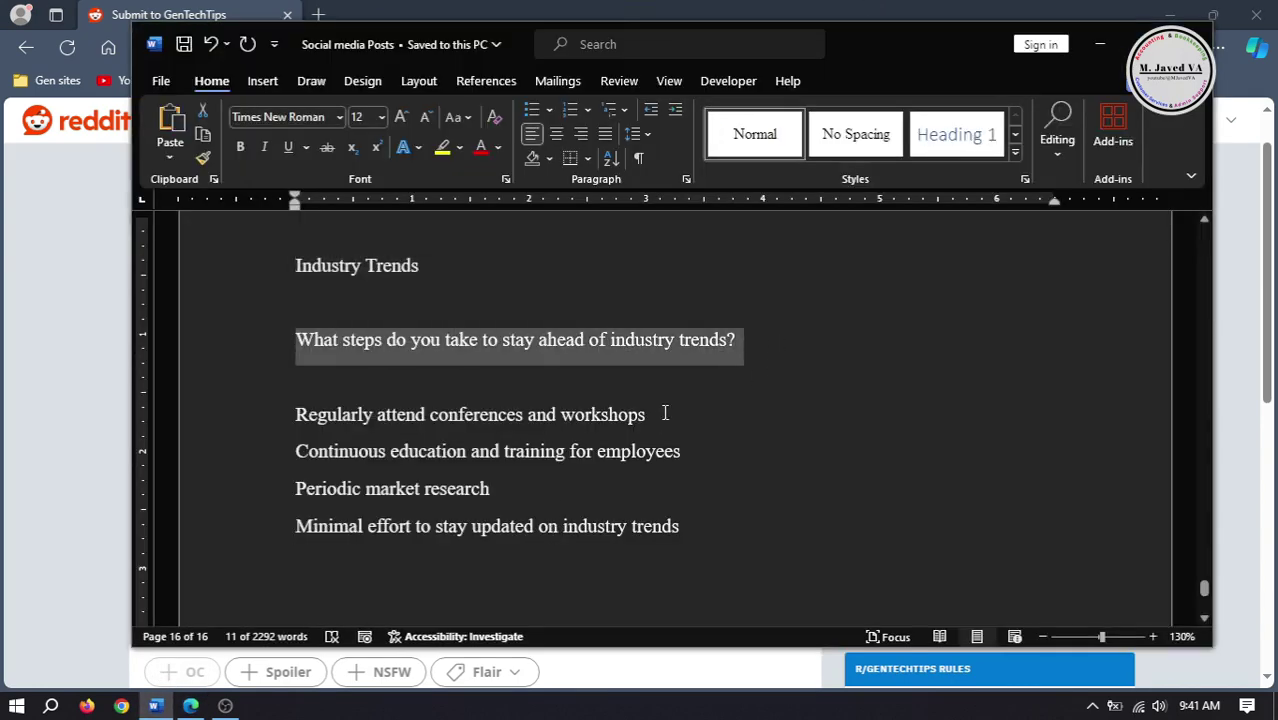
pyautogui.hotkey('ctrl', 'c')
pyautogui.hotkey('alt', 'Tab')
pyautogui.hotkey('ctrl', 'v')
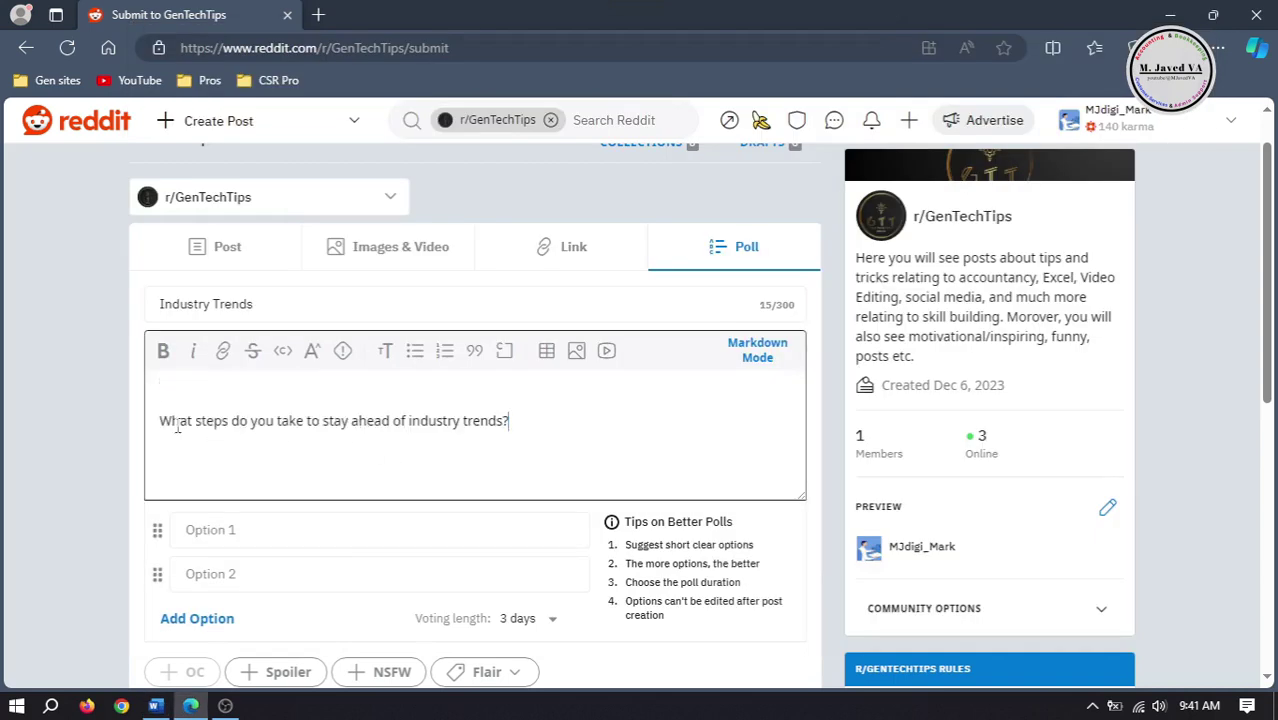
pyautogui.press('Delete')
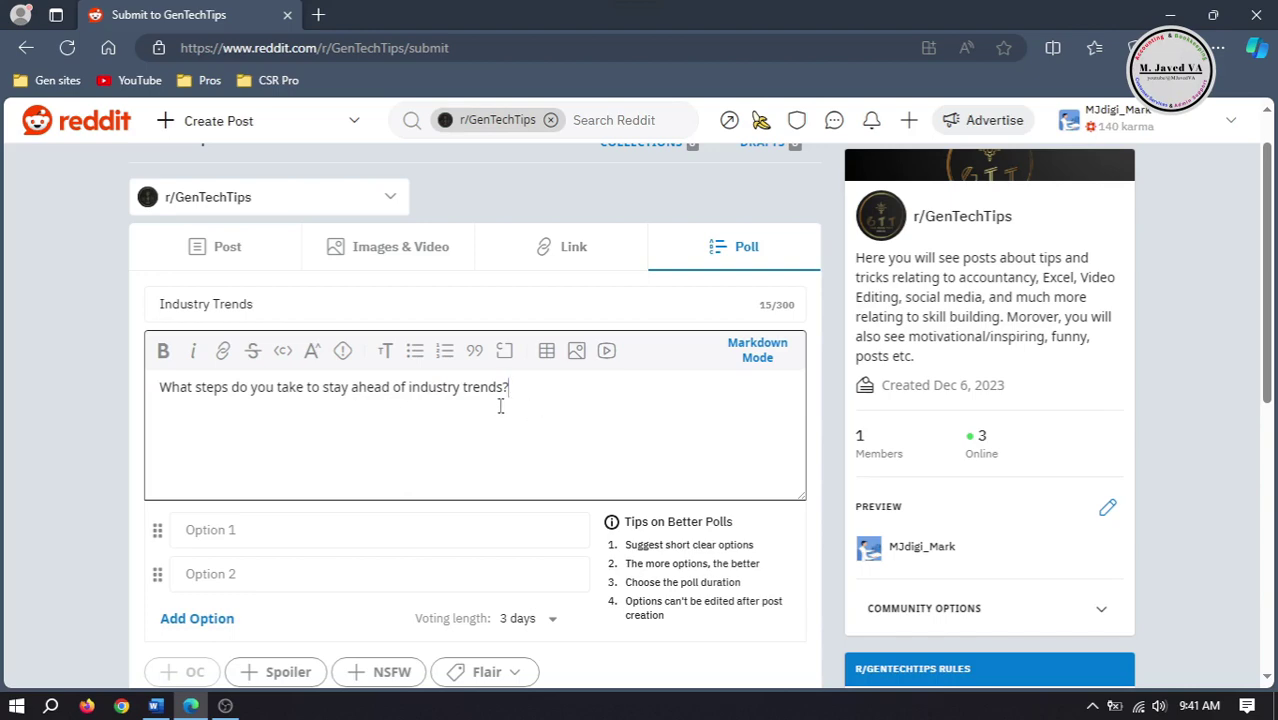
# Step: Copy "Regularly attend conferences and workshops" from the Word document and paste it as the poll's first option in Edge
pyautogui.scroll(-2, 295, 376)
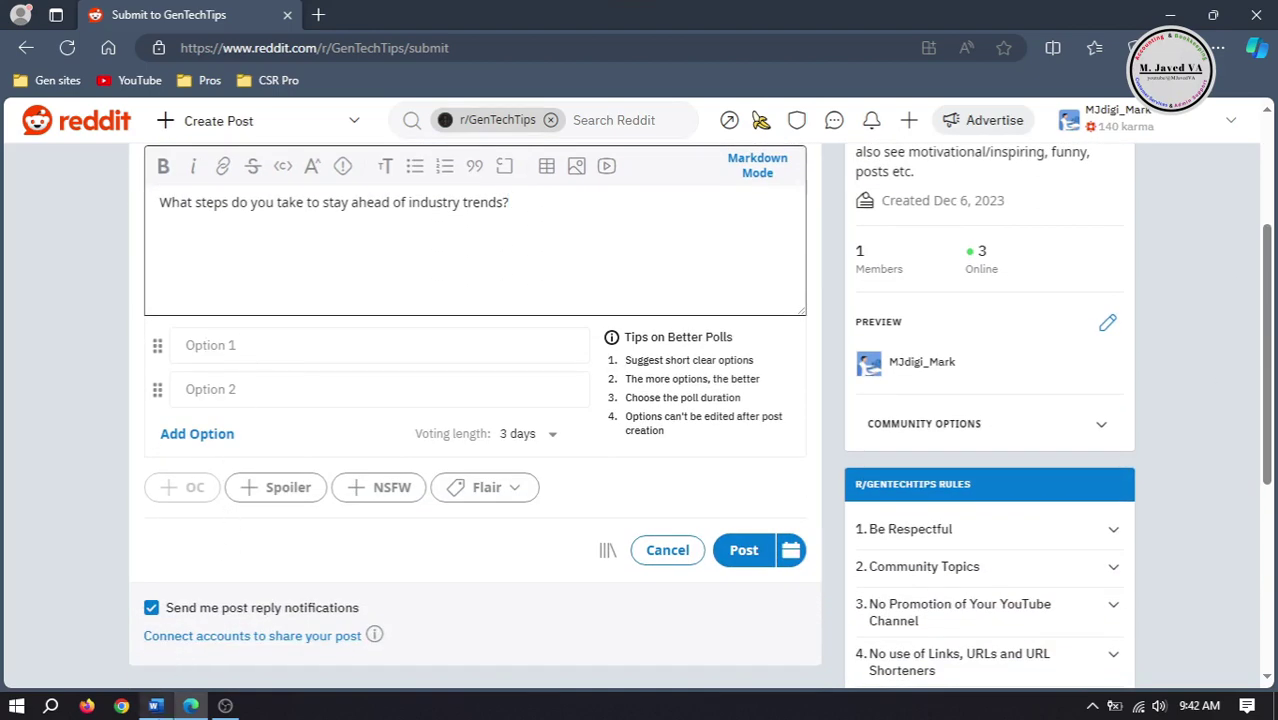
pyautogui.click(155, 705)
pyautogui.moveTo(662, 417); pyautogui.dragTo(325, 422)
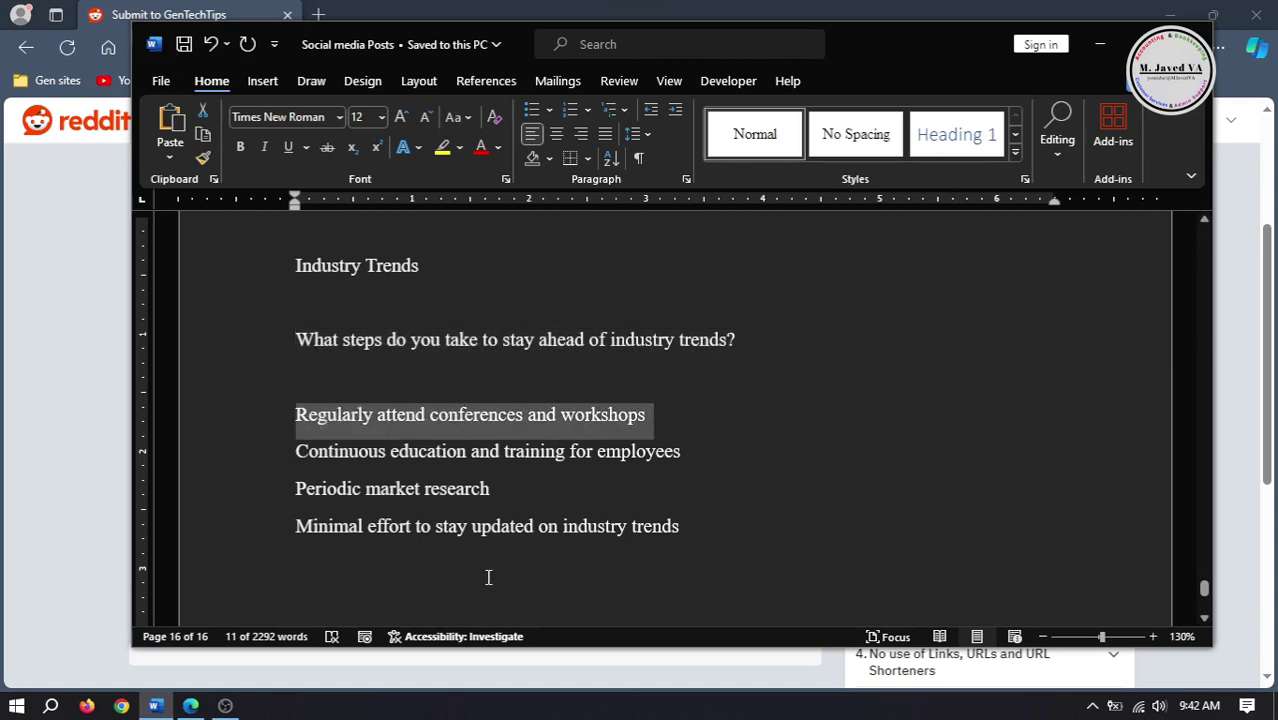
pyautogui.hotkey('alt', 'Tab')
pyautogui.click(280, 347)
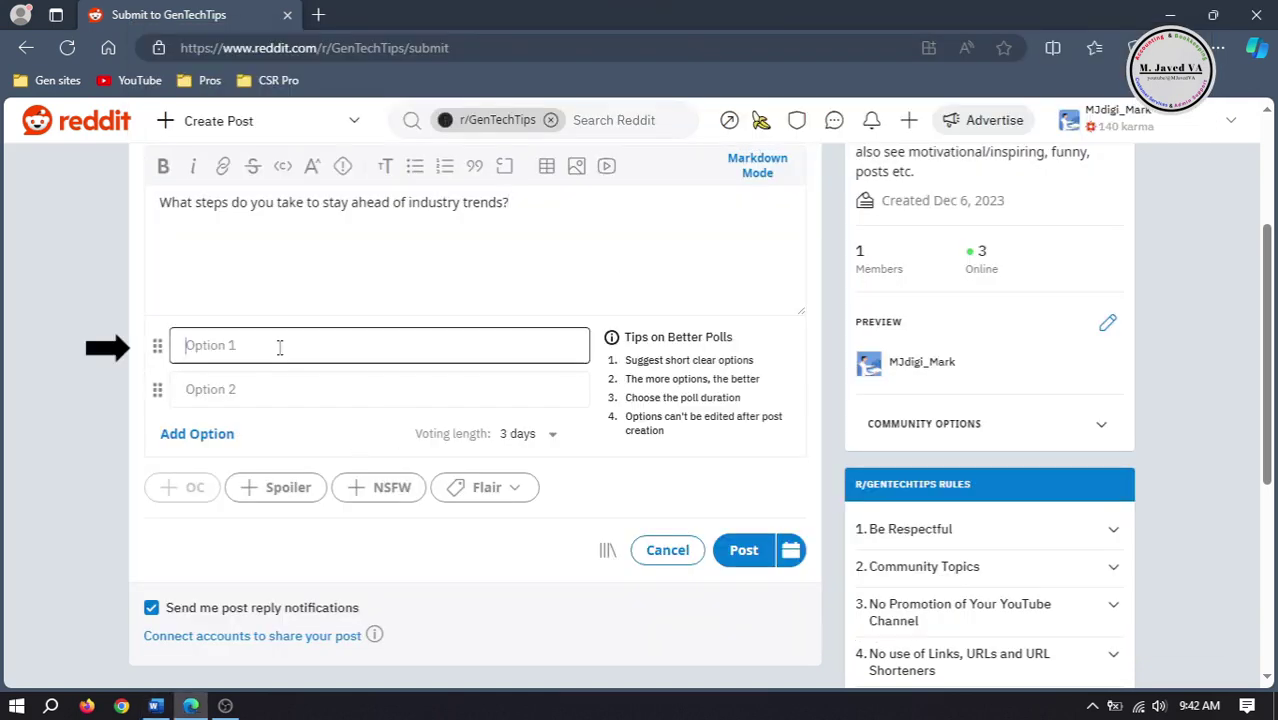
pyautogui.hotkey('ctrl', 'v')
# Step: Fill the poll's second option with "Continuous education and training for employees", copied from the Word document
pyautogui.click(307, 389)
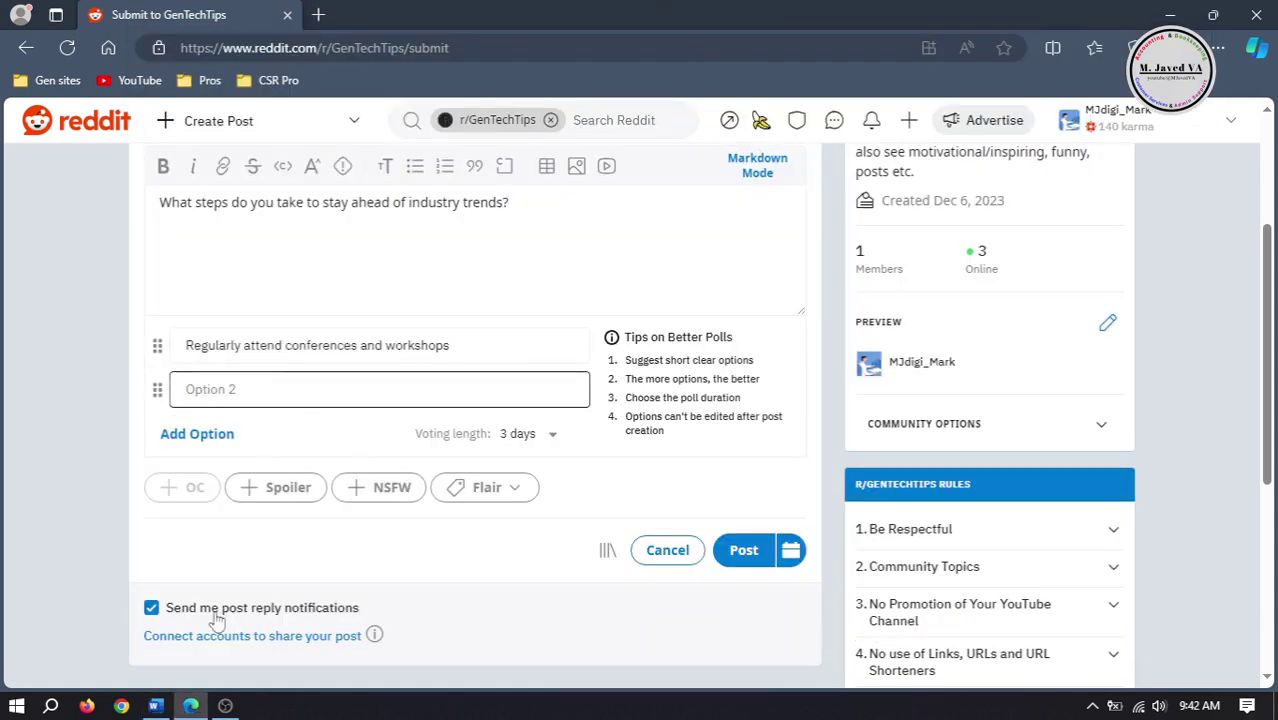
pyautogui.click(155, 706)
pyautogui.moveTo(695, 452); pyautogui.dragTo(295, 453)
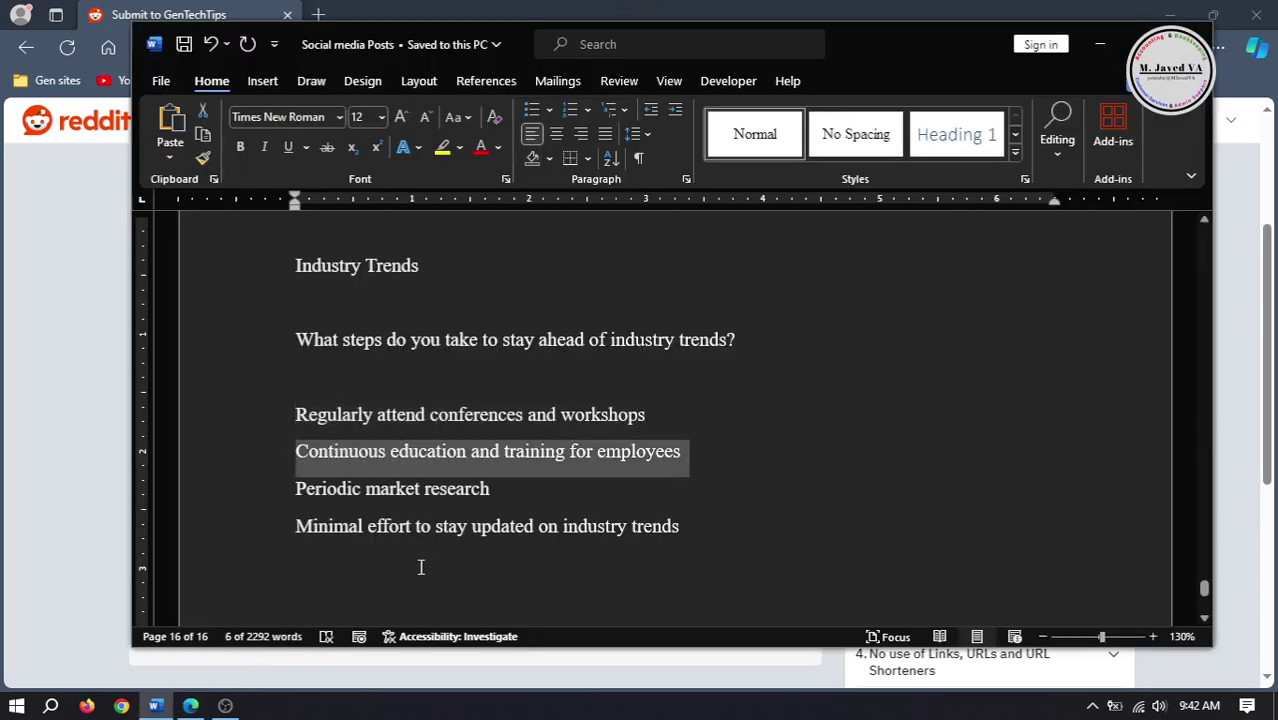
pyautogui.hotkey('ctrl', 'c')
pyautogui.hotkey('alt', 'Tab')
pyautogui.hotkey('ctrl', 'v')
# Step: Add a third option to the poll and take its text "Periodic market research" from the Word document
pyautogui.click(197, 434)
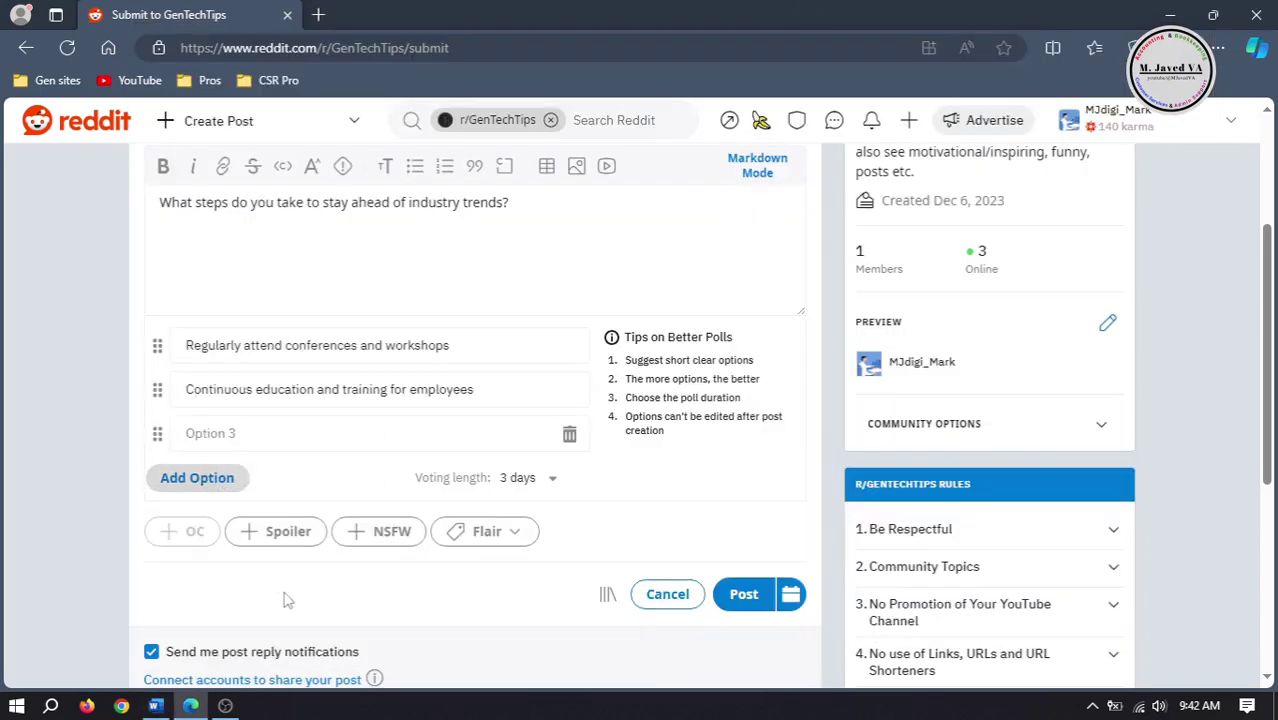
pyautogui.click(155, 706)
pyautogui.moveTo(500, 490); pyautogui.dragTo(294, 497)
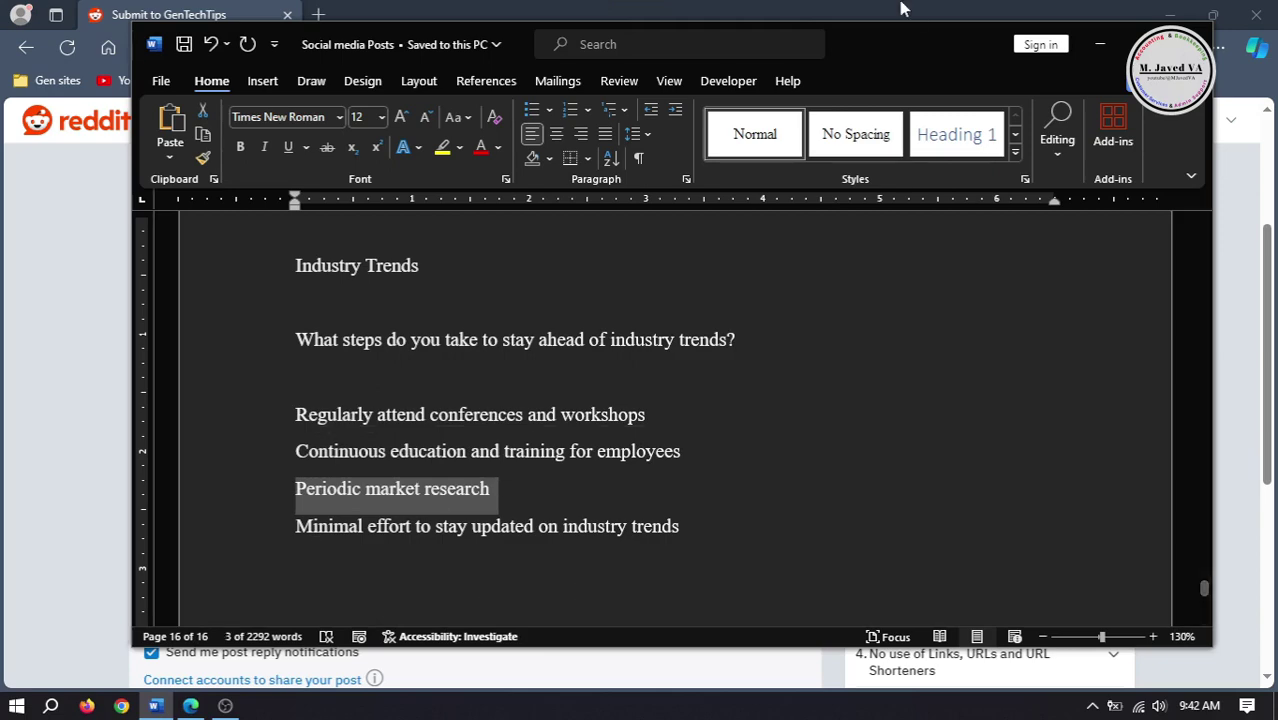
# Step: Copy "Periodic market research" from the Word document into the Reddit poll's third option
pyautogui.hotkey('ctrl', 'c')
pyautogui.hotkey('alt', 'Tab')
pyautogui.click(245, 436)
pyautogui.hotkey('ctrl', 'v')
# Step: Fill the poll's fourth option with "Minimal effort to stay updated on industry trends" from the Word document and add an empty fifth option
pyautogui.click(230, 478)
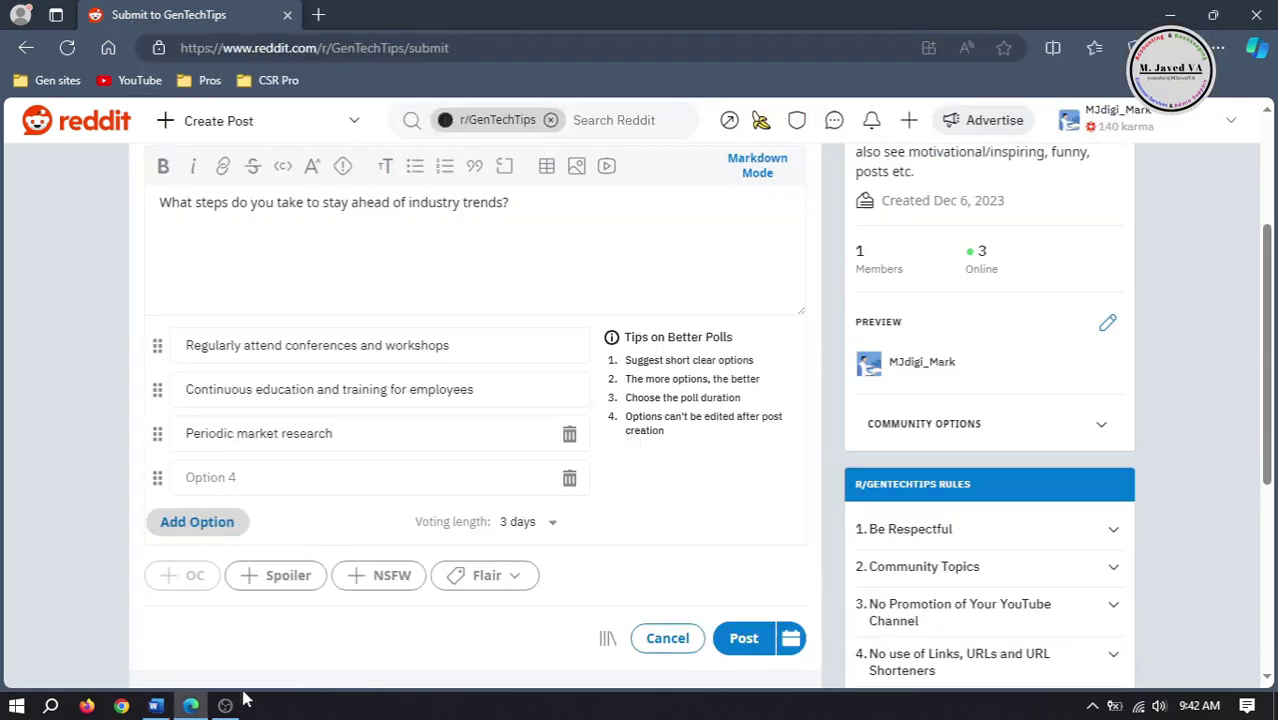
pyautogui.click(155, 706)
pyautogui.moveTo(686, 535); pyautogui.dragTo(298, 528)
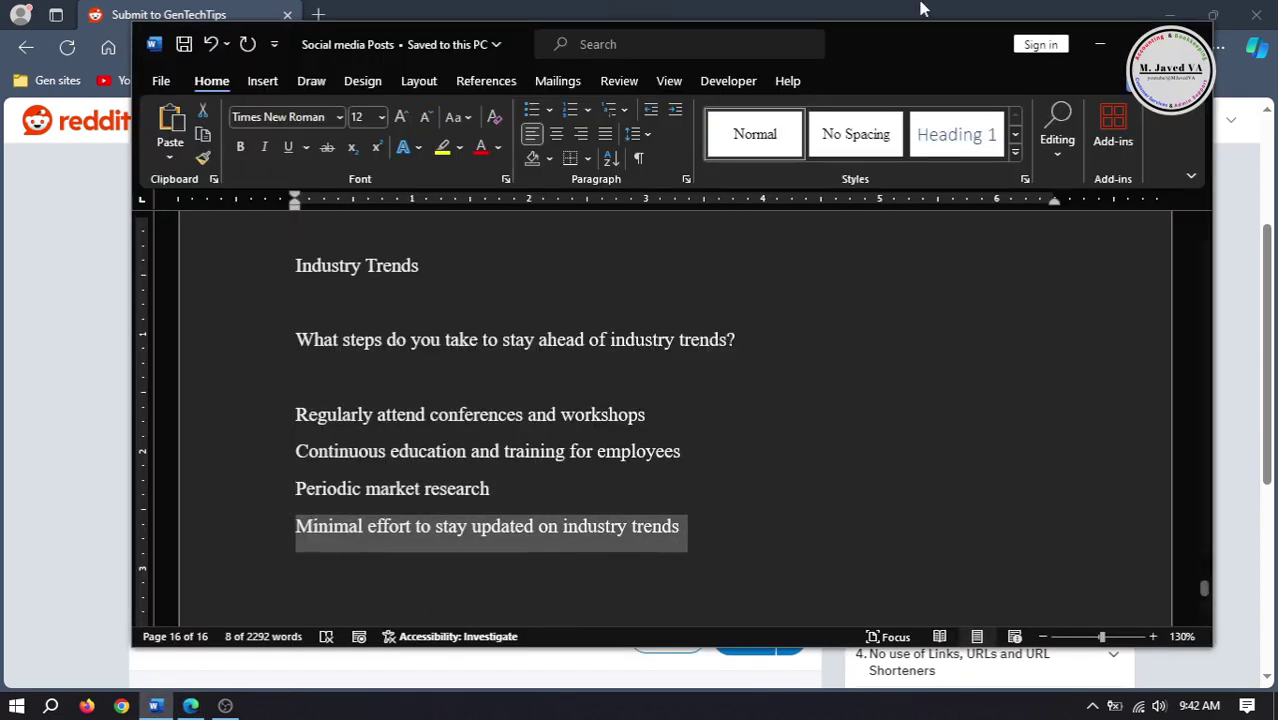
pyautogui.hotkey('ctrl', 'c')
pyautogui.hotkey('alt', 'Tab')
pyautogui.click(240, 522)
pyautogui.click(282, 480)
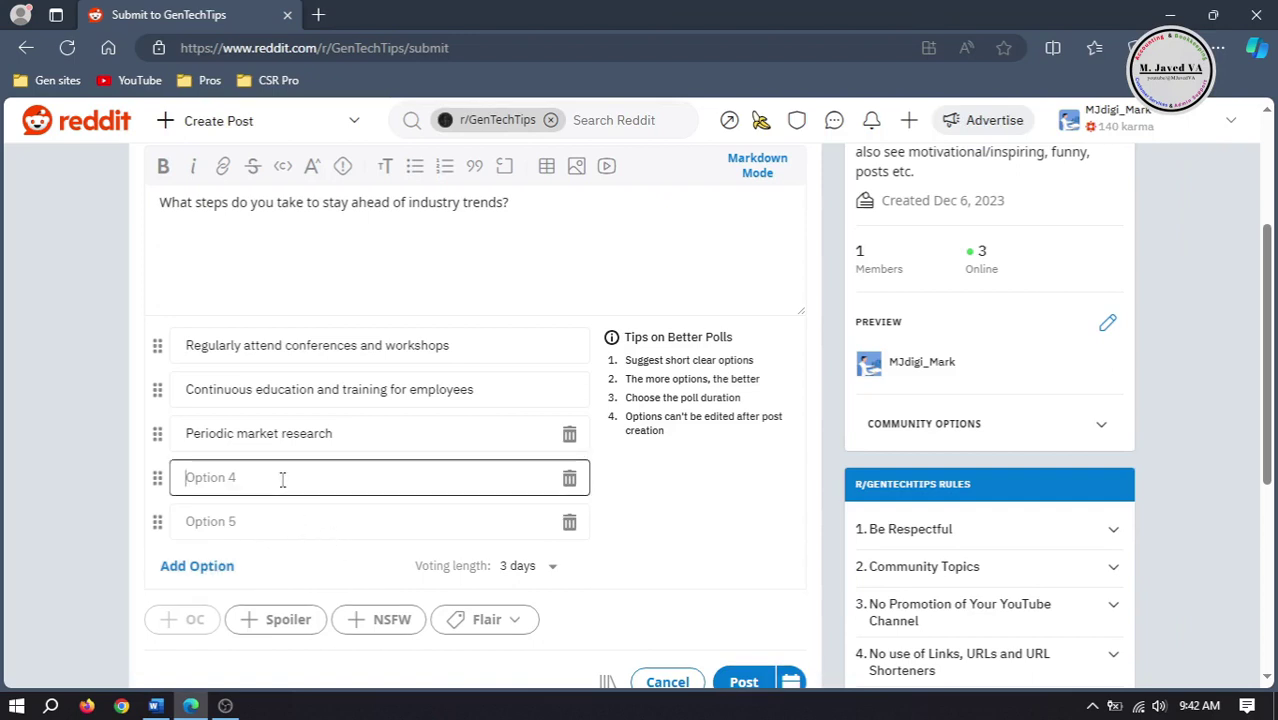
pyautogui.hotkey('ctrl', 'v')
pyautogui.click(304, 520)
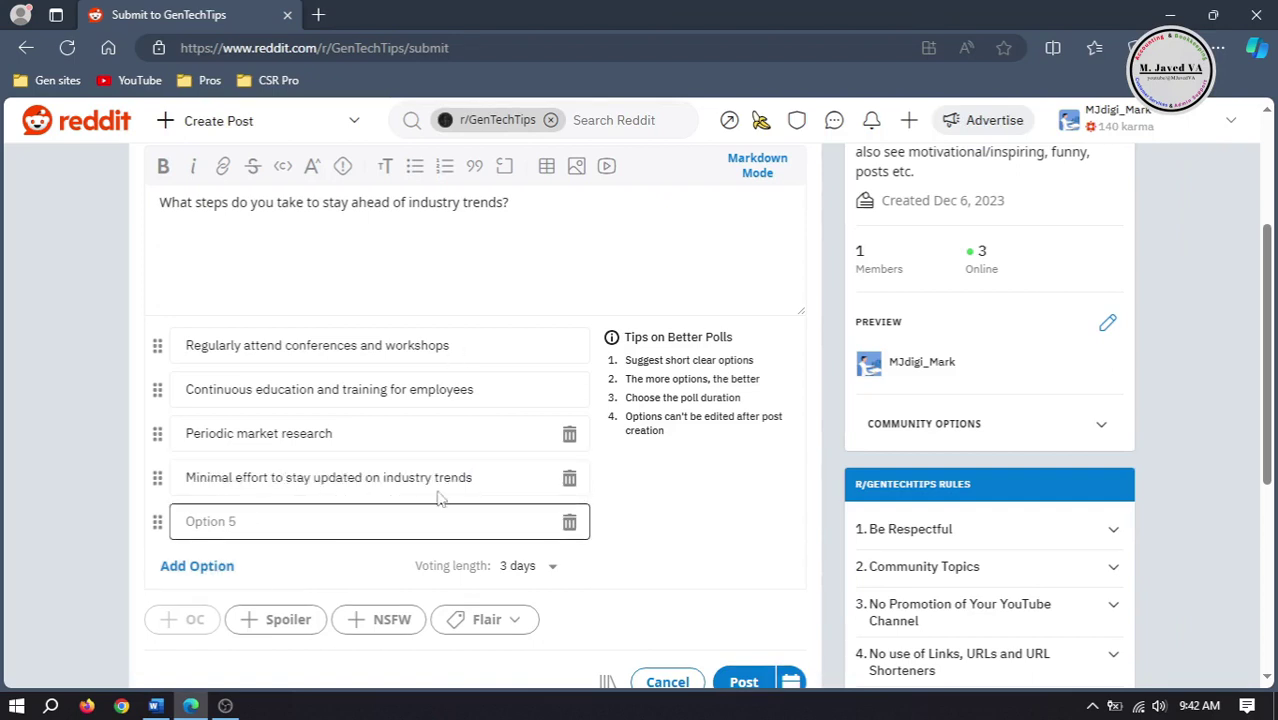
# Step: Set the poll's voting length to 5 days
pyautogui.moveTo(1265, 345); pyautogui.dragTo(1265, 400)
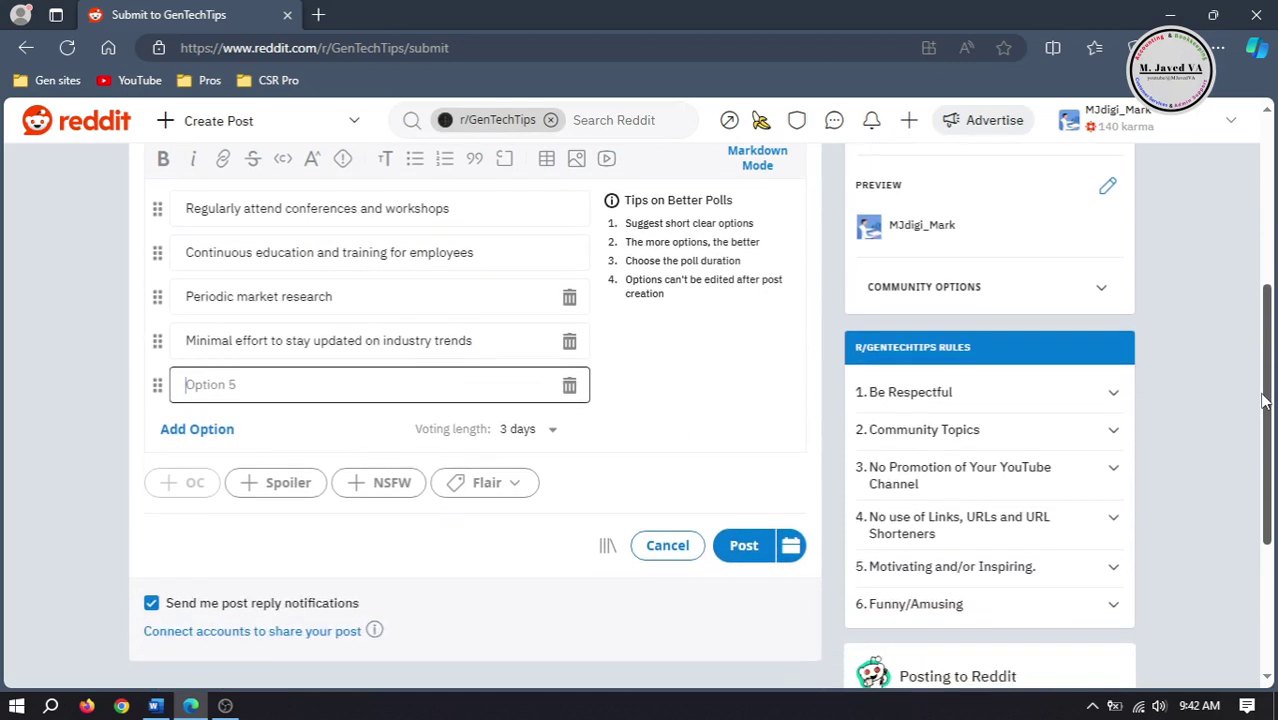
pyautogui.click(553, 432)
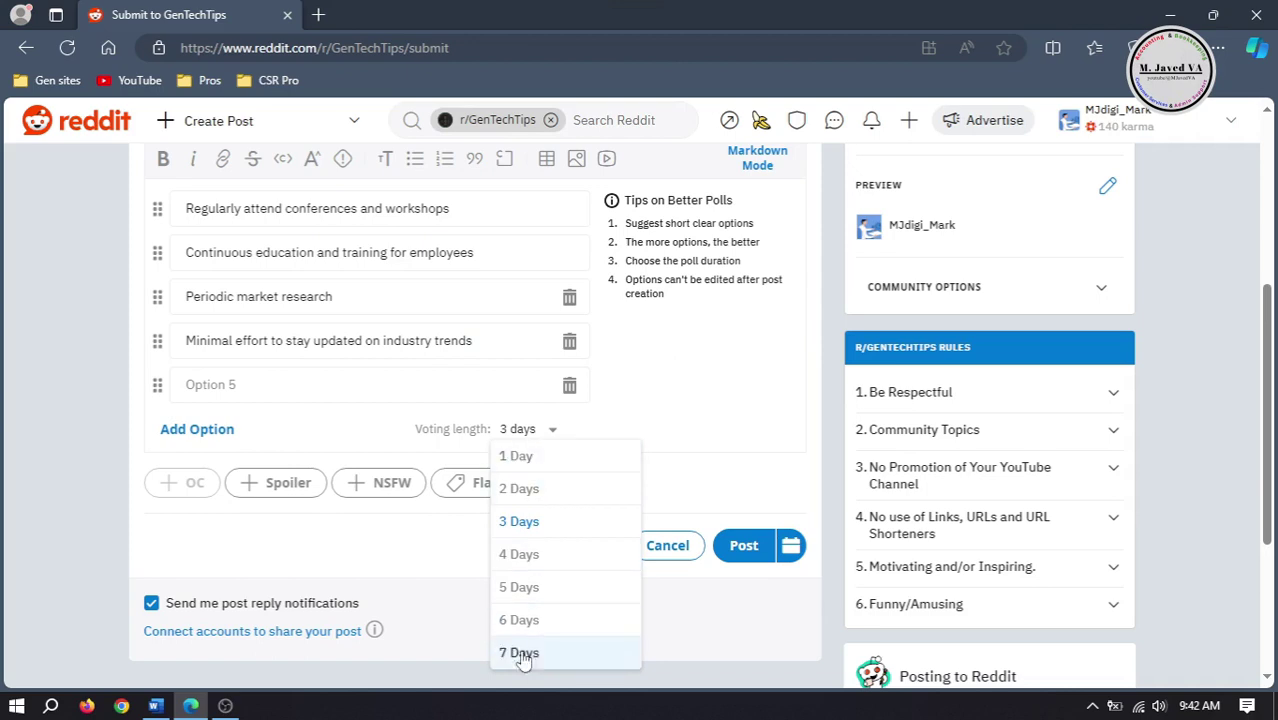
pyautogui.click(558, 590)
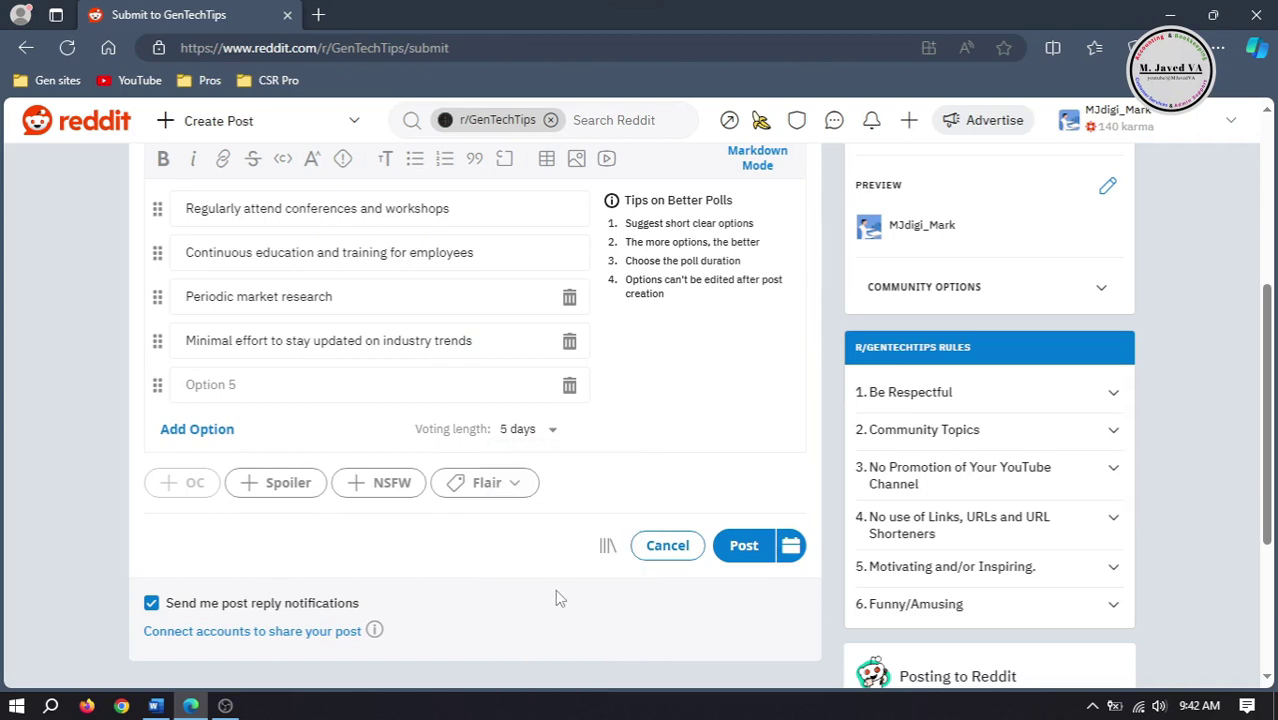
# Step: Apply the Discussions flair to the poll and publish it
pyautogui.click(486, 483)
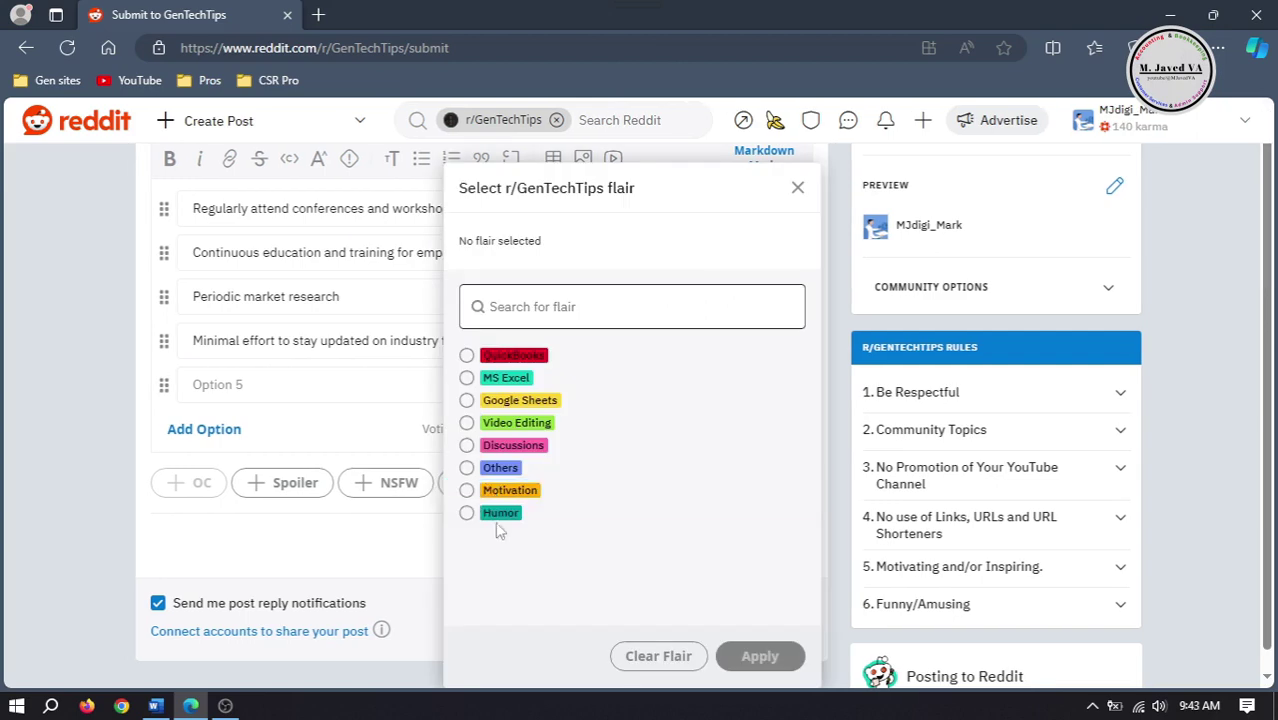
pyautogui.click(510, 445)
pyautogui.click(757, 660)
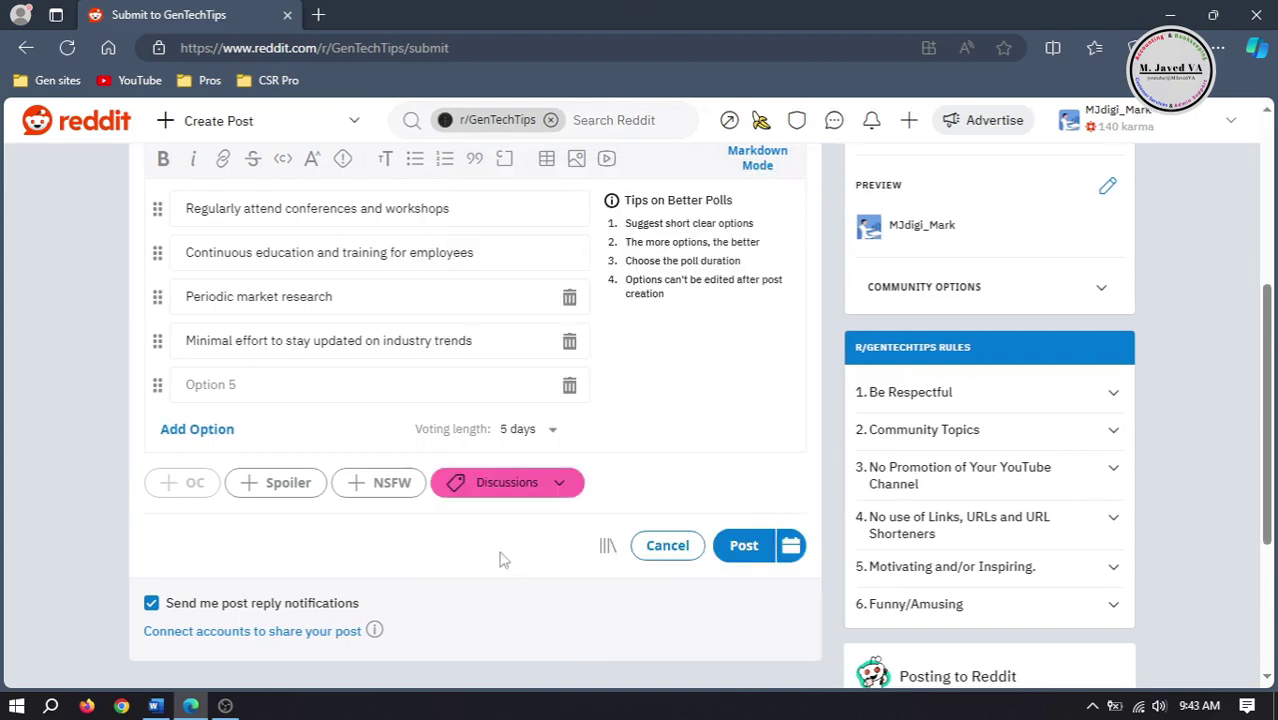
pyautogui.scroll(-1, 492, 553)
pyautogui.click(738, 503)
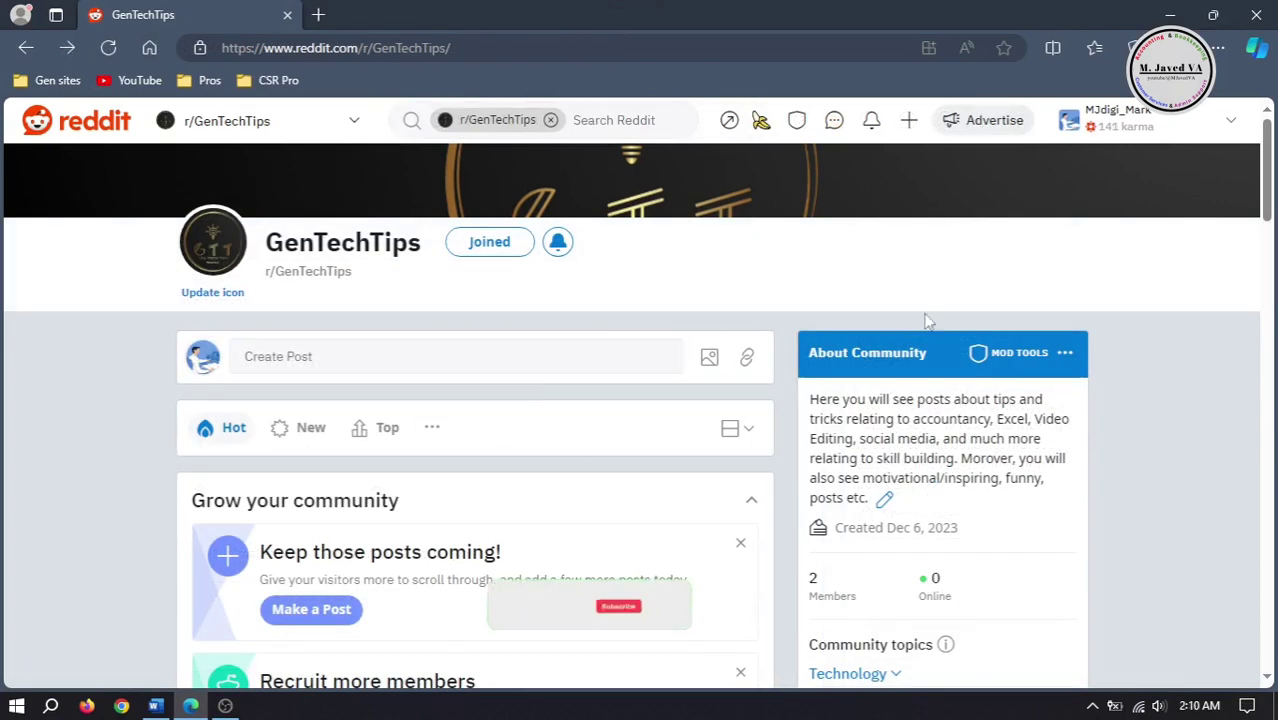
# Step: Open the scheduled posts in the GenTechTips mod tools and start a new scheduled post
pyautogui.click(1013, 360)
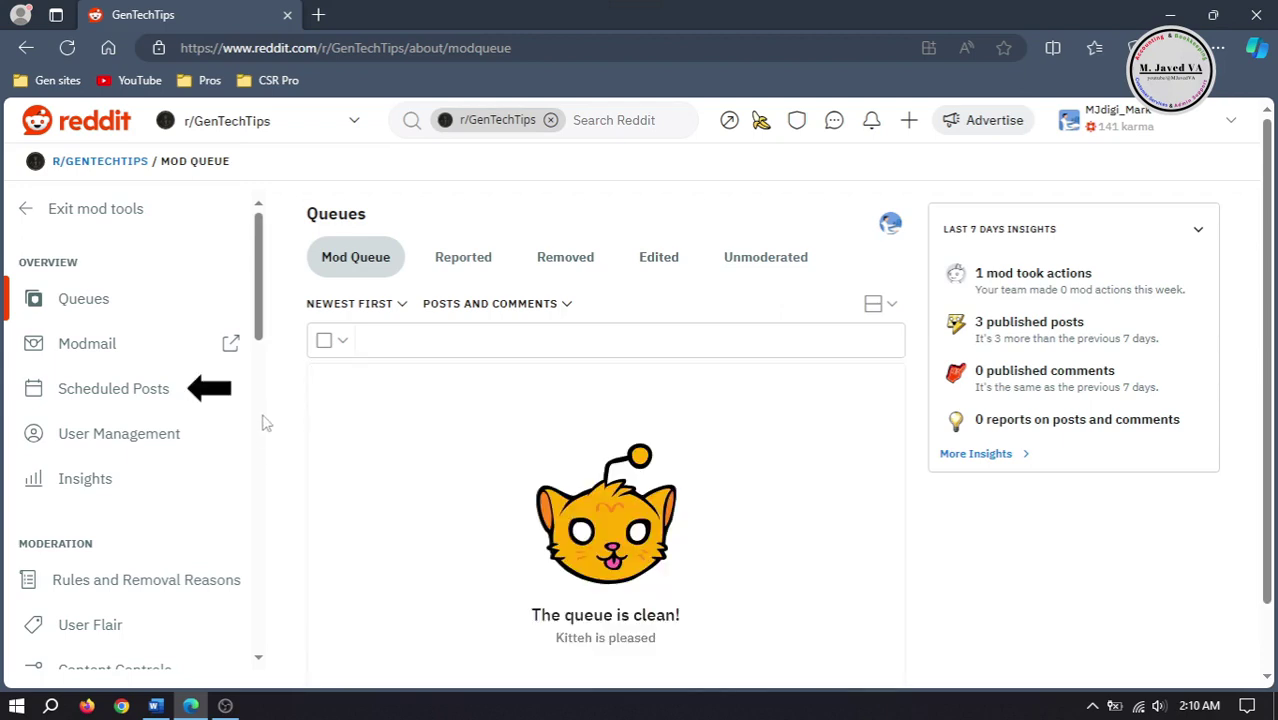
pyautogui.click(157, 399)
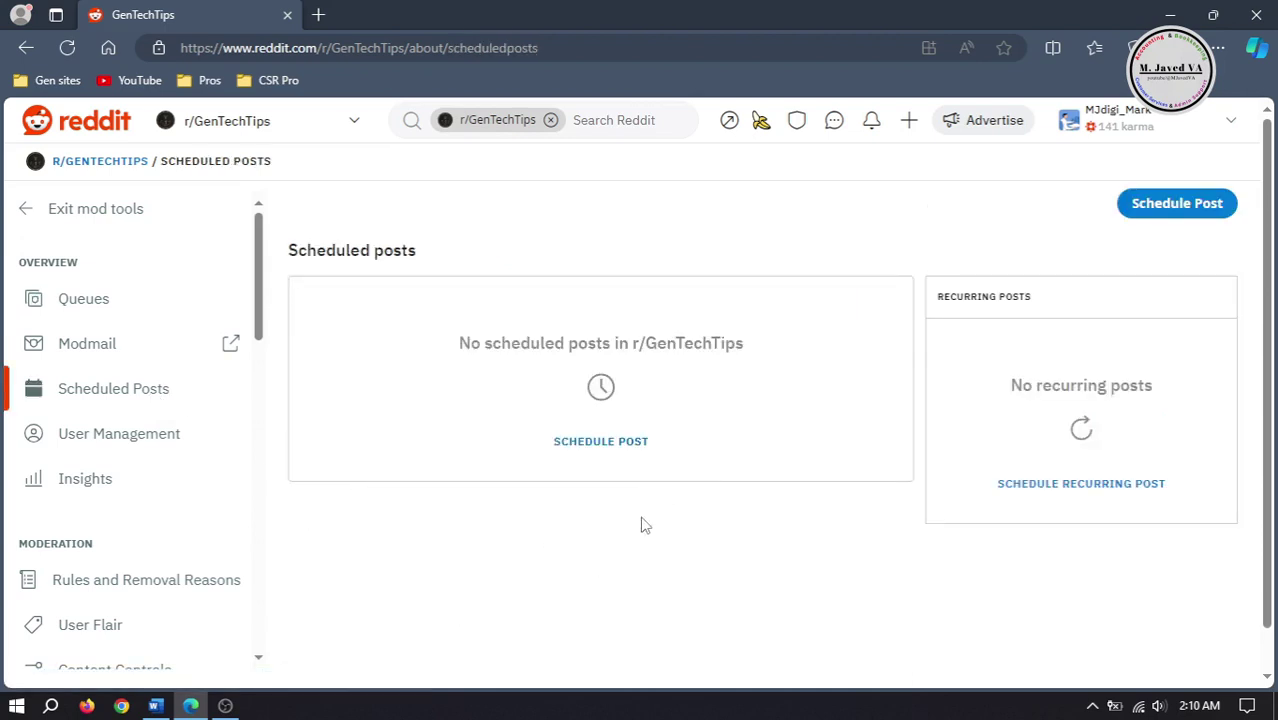
pyautogui.click(1153, 214)
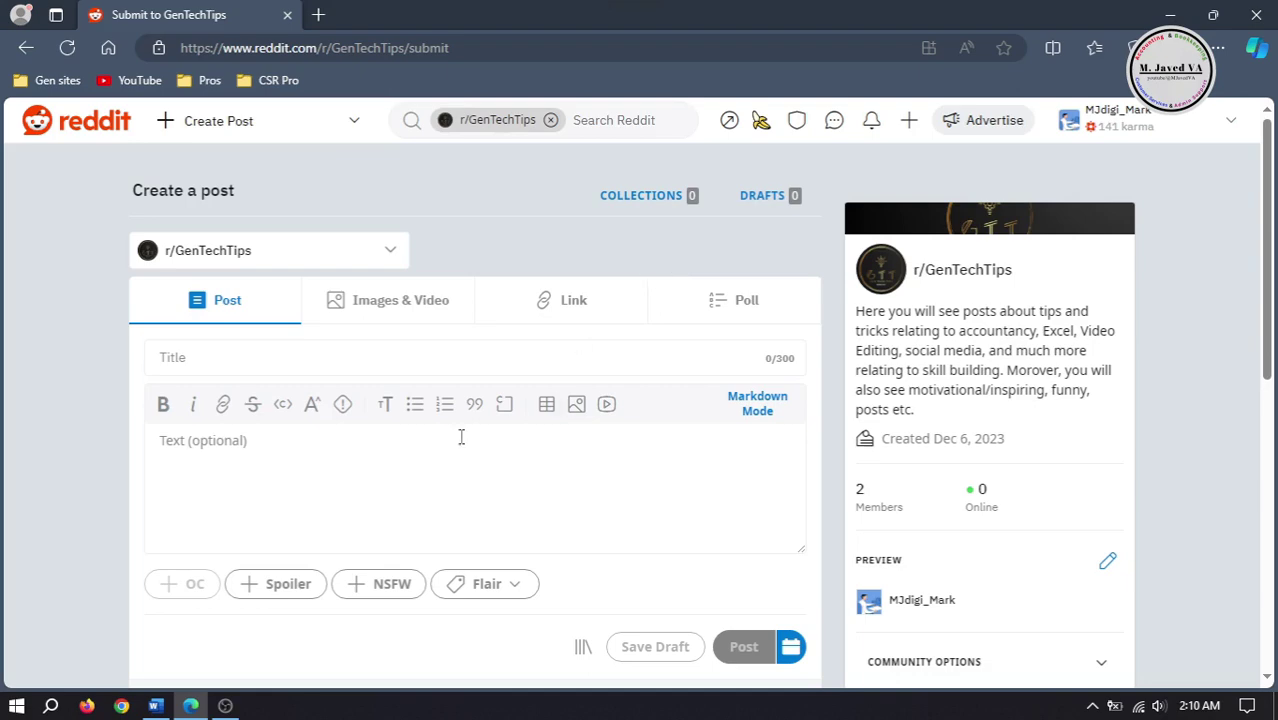
# Step: Copy the "People don't advise, they advertise" heading and its text from Word into the post body, and take the heading out of the body
pyautogui.click(157, 706)
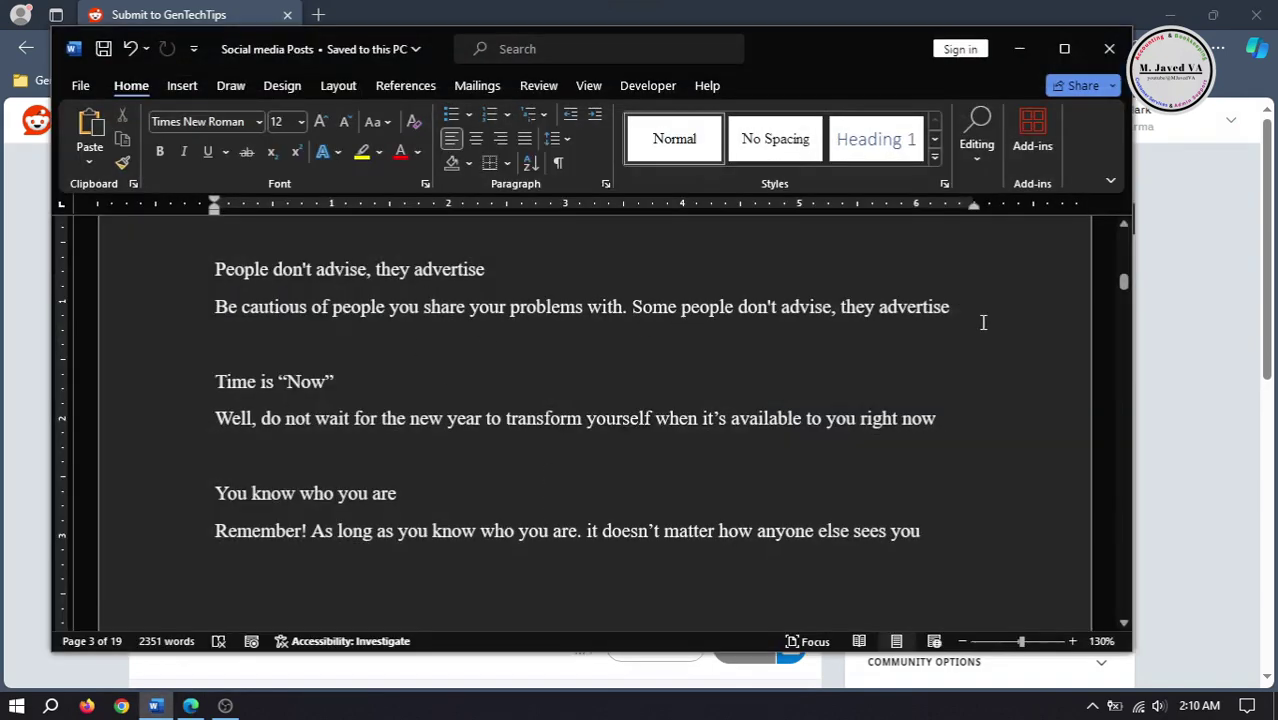
pyautogui.moveTo(957, 302); pyautogui.dragTo(171, 280)
pyautogui.hotkey('alt', 'Tab')
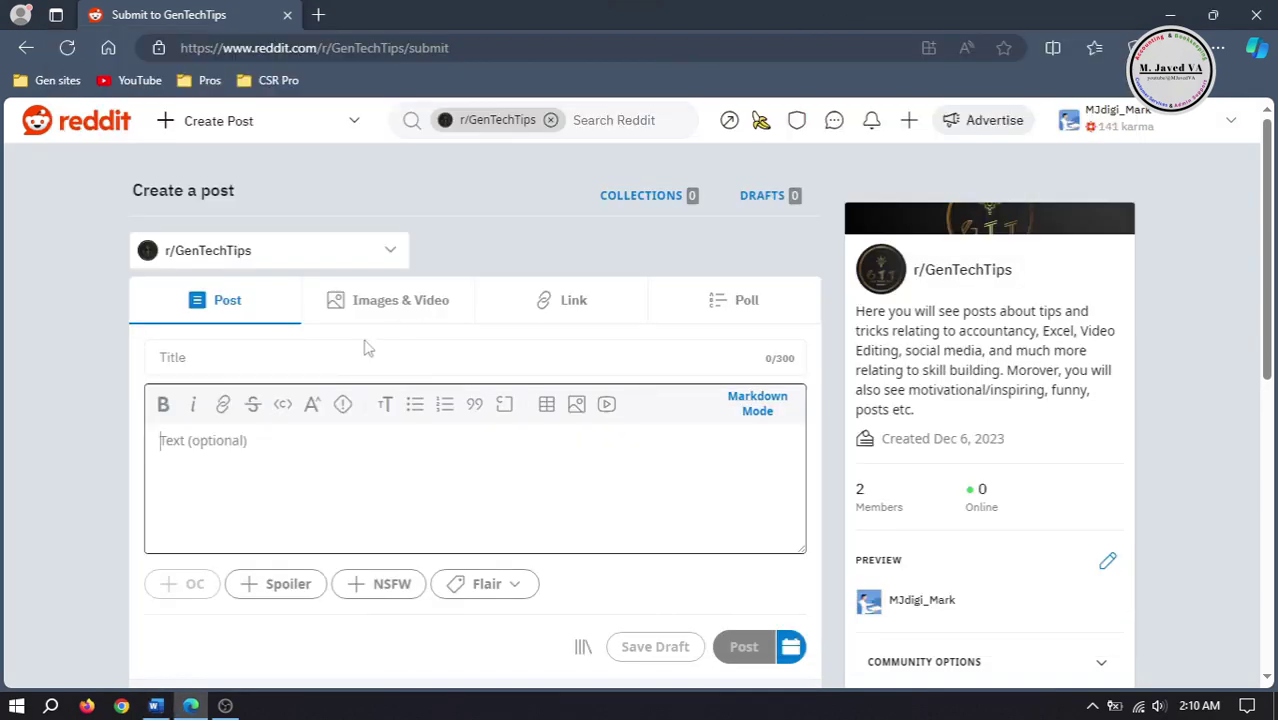
pyautogui.hotkey('ctrl', 'v')
pyautogui.tripleClick(404, 473)
pyautogui.press('BackSpace')
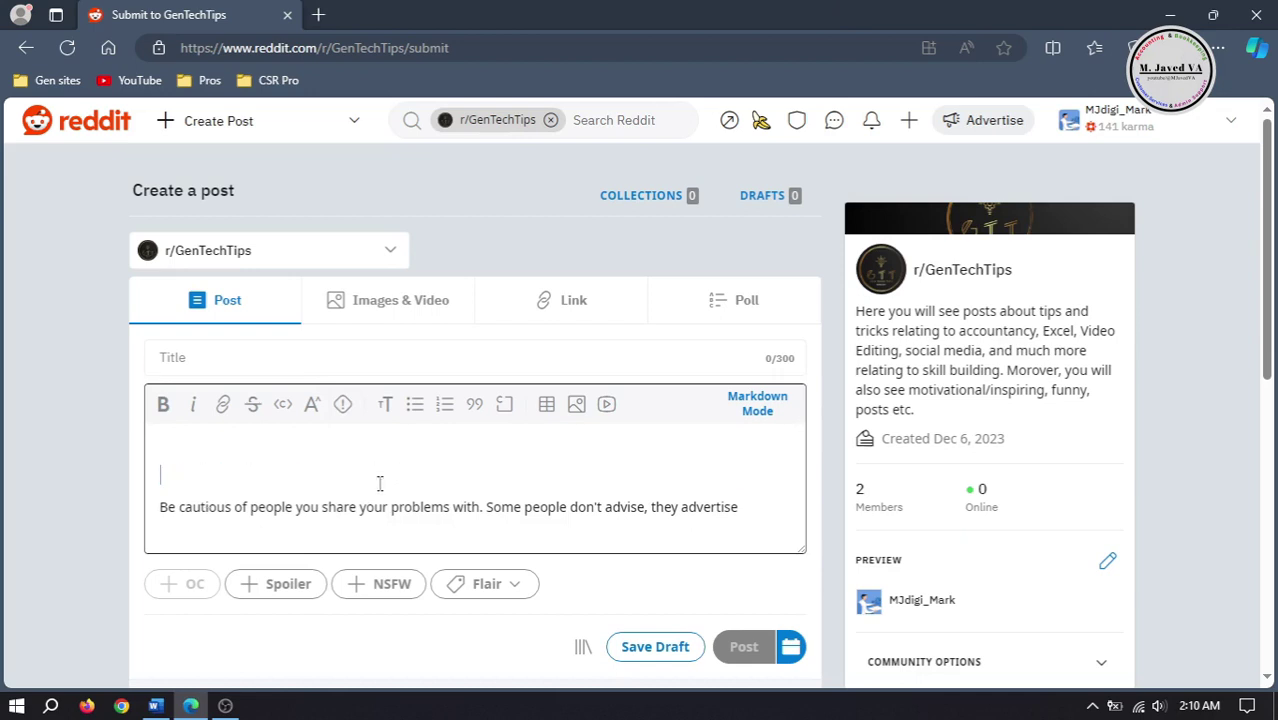
# Step: Enter "People don't advise, they advertise" as the post title and remove the empty lines above the body text
pyautogui.click(335, 353)
pyautogui.hotkey('ctrl', 'v')
pyautogui.click(339, 485)
pyautogui.press('BackSpace')
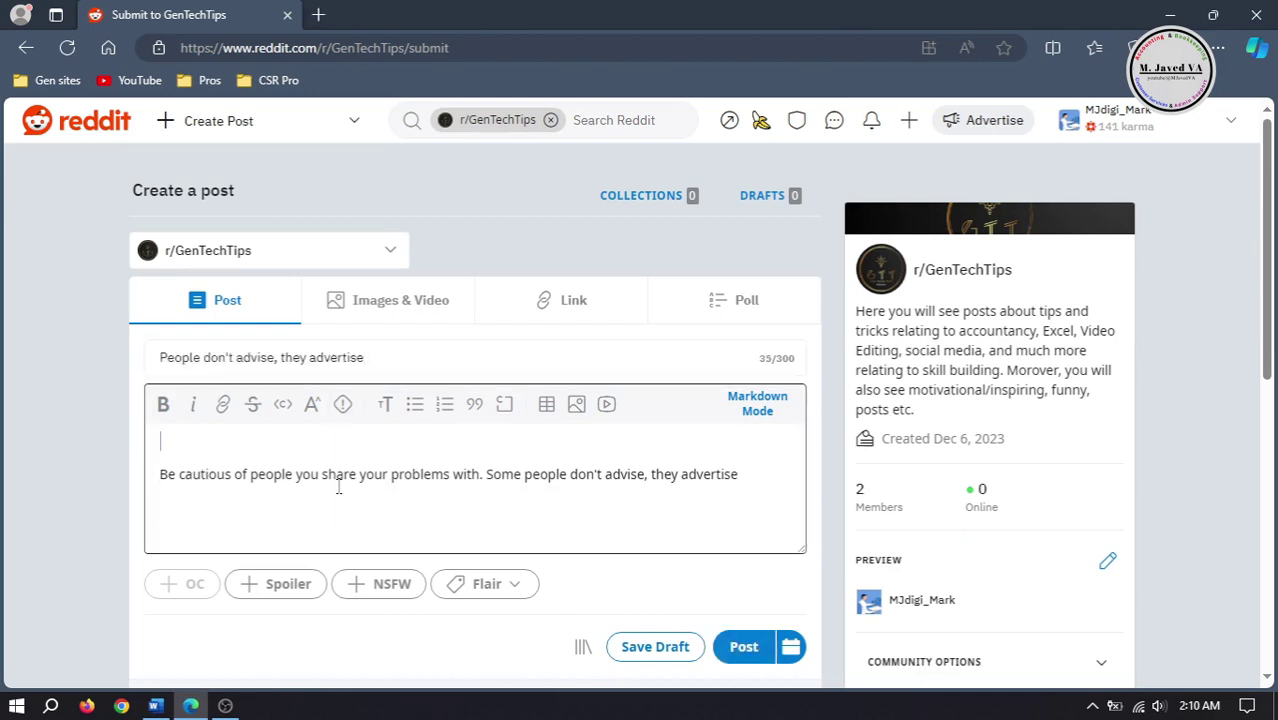
pyautogui.press('Delete')
# Step: Apply the Motivation flair to the post
pyautogui.click(522, 584)
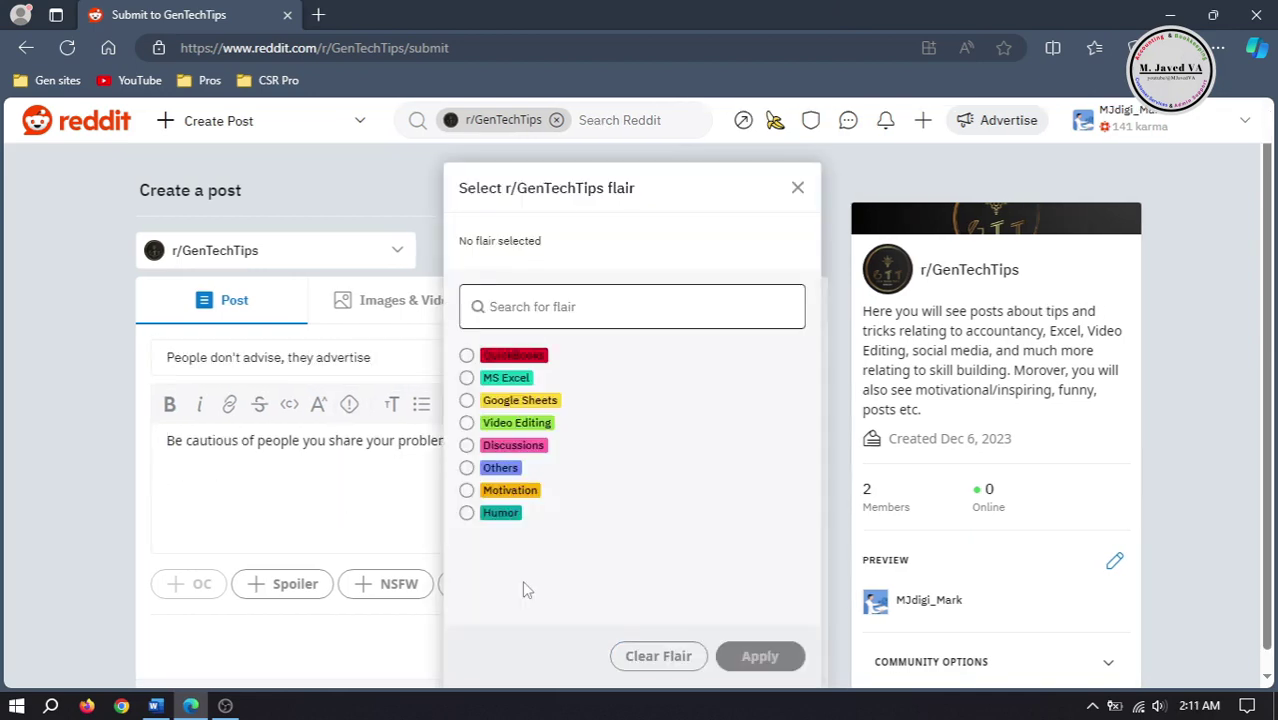
pyautogui.click(510, 488)
pyautogui.click(760, 656)
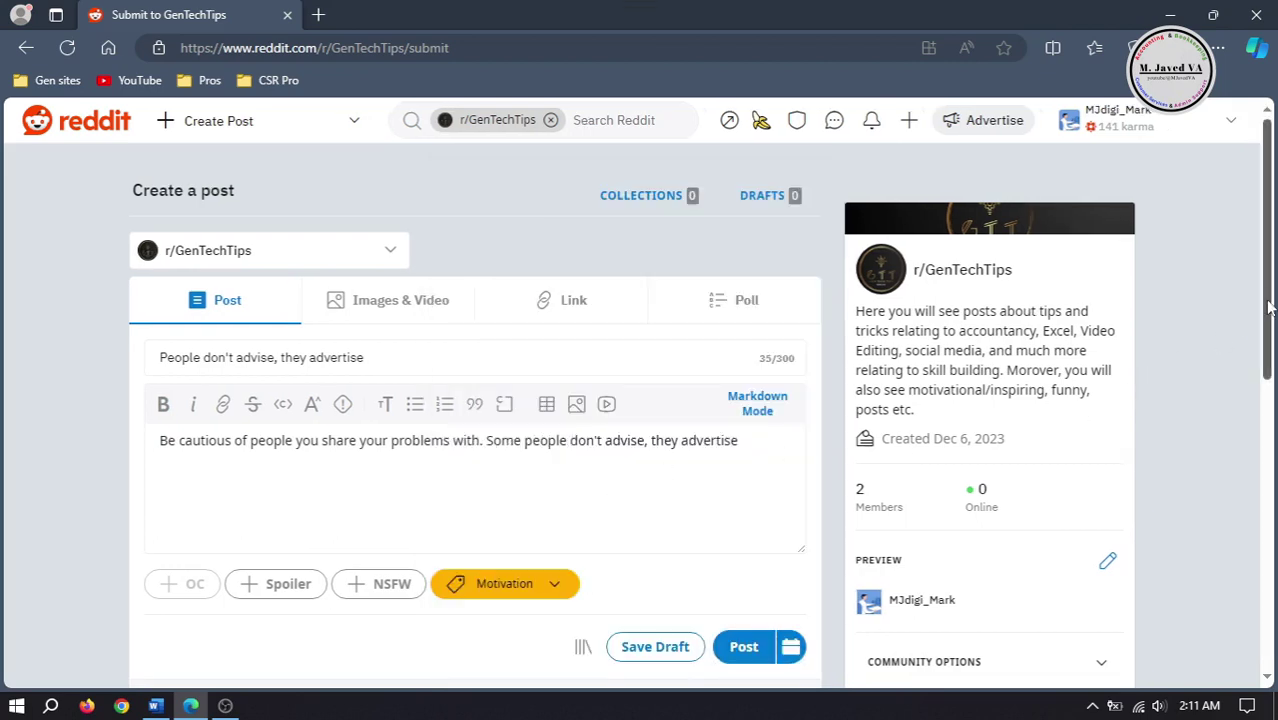
# Step: Open the post's schedule settings and set the submit time to 12/16/2023 at 04:10 AM
pyautogui.scroll(-2, 613, 490)
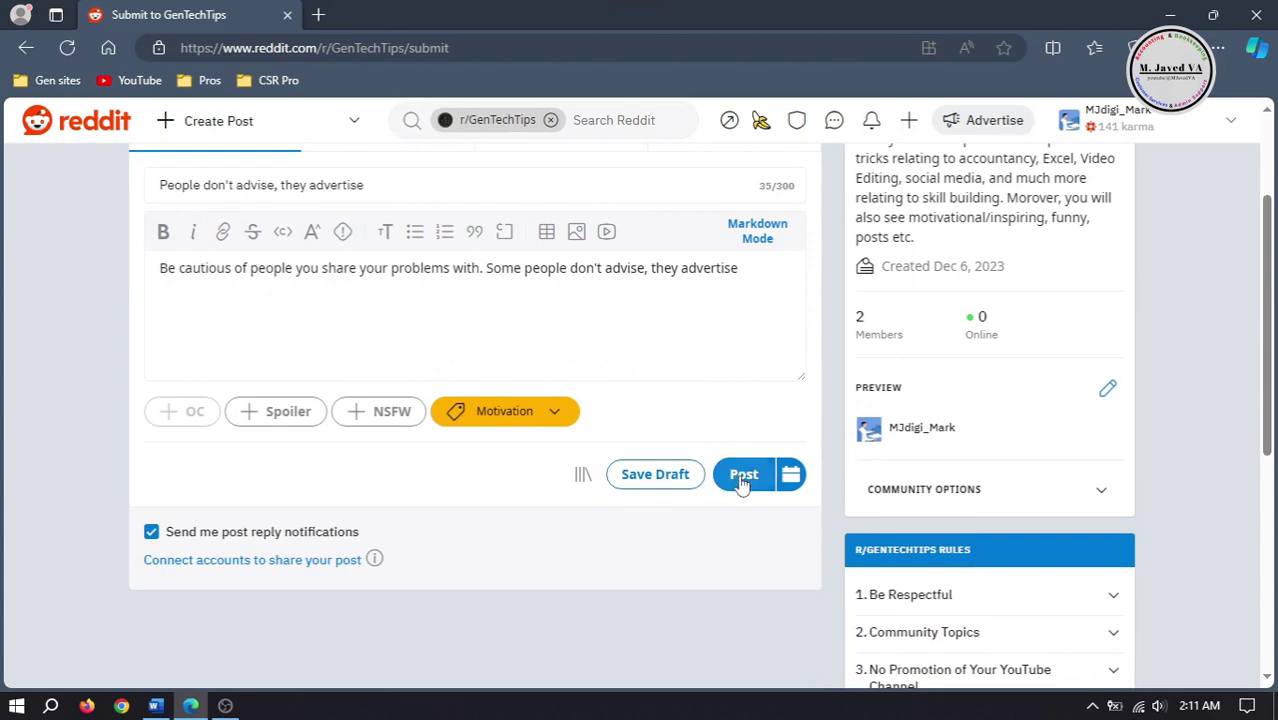
pyautogui.click(791, 478)
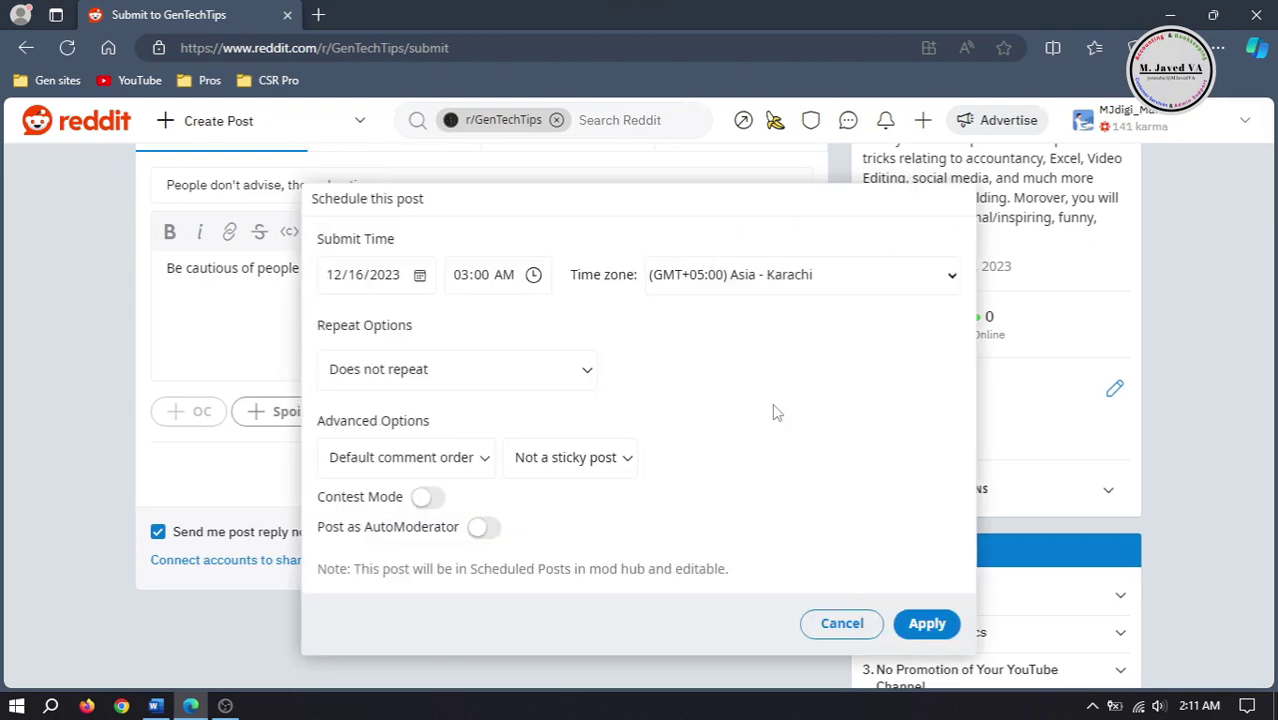
pyautogui.click(334, 274)
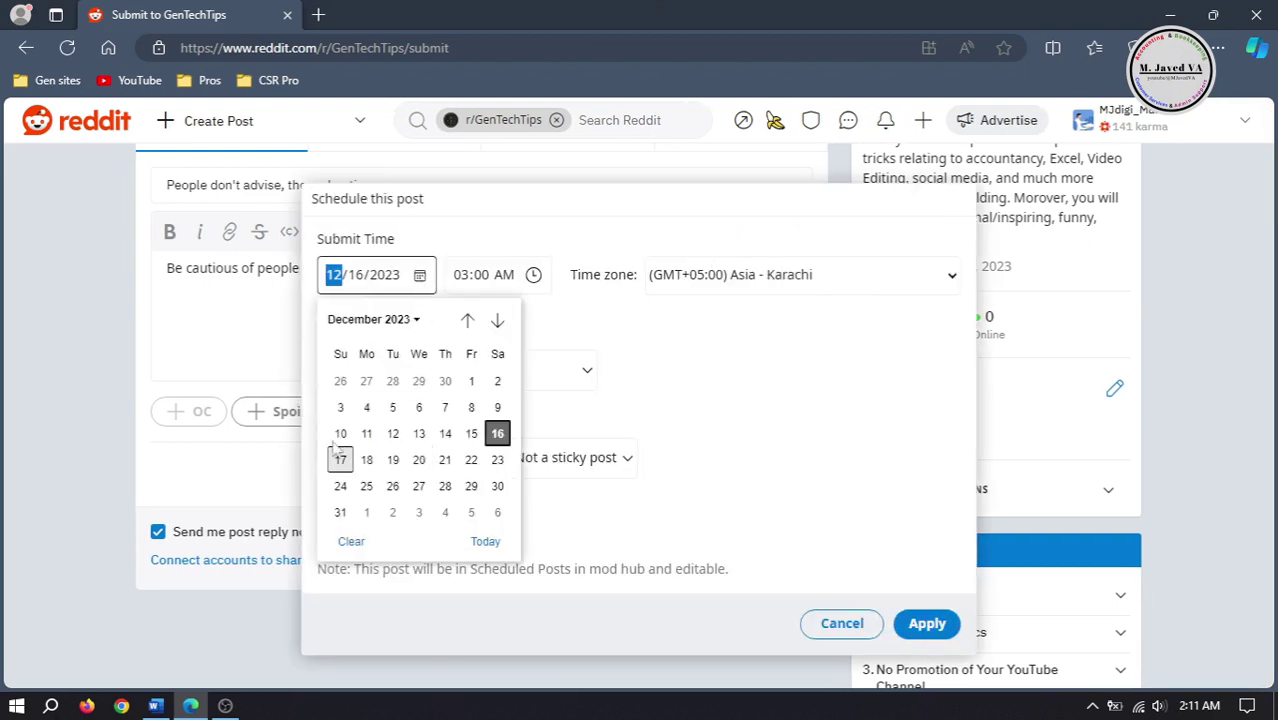
pyautogui.click(497, 435)
pyautogui.click(486, 280)
pyautogui.click(463, 280)
pyautogui.write('0410')
pyautogui.click(565, 317)
# Step: Keep the time zone at (GMT+05:00) Asia - Karachi and submit the post as scheduled
pyautogui.click(780, 286)
pyautogui.scroll(1, 755, 497)
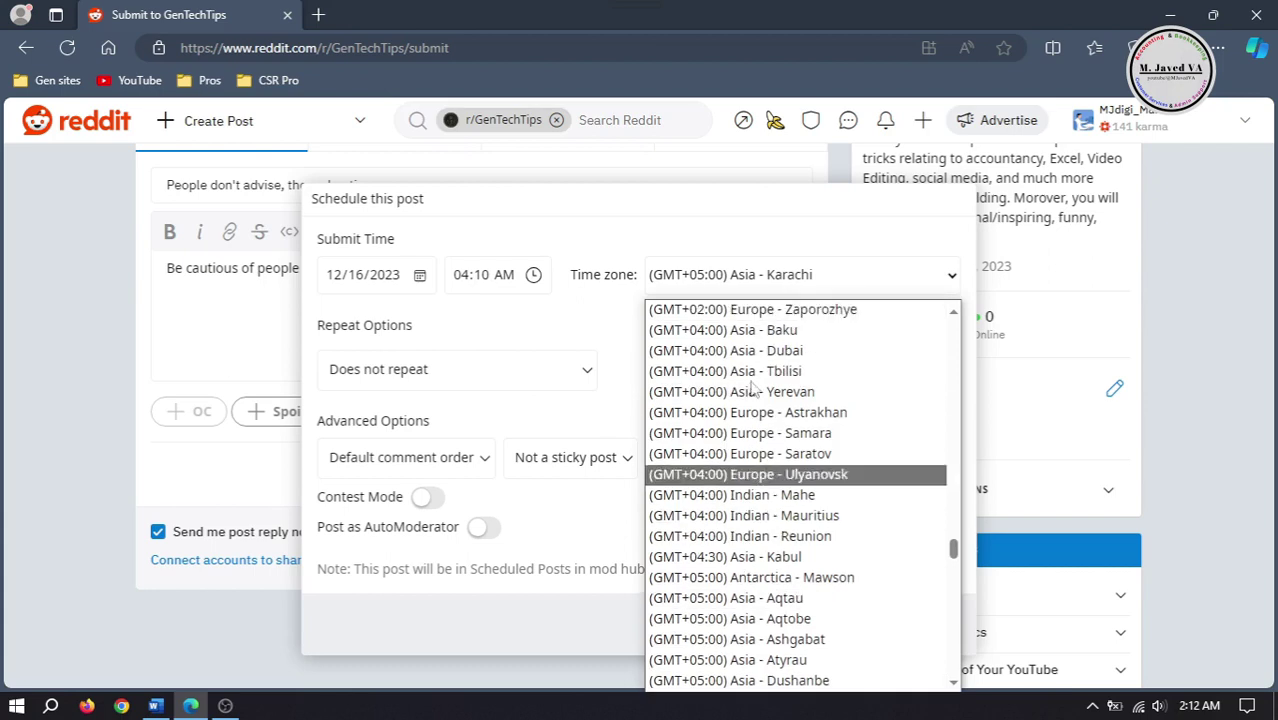
pyautogui.click(735, 285)
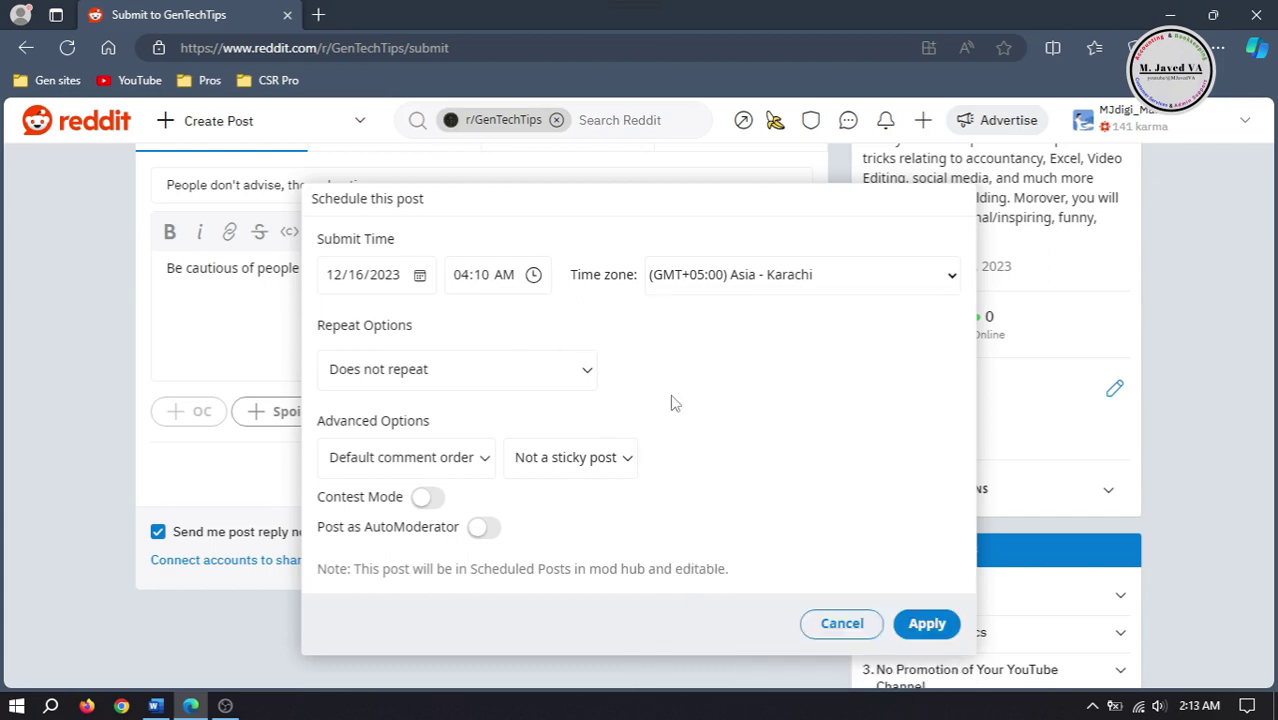
pyautogui.click(922, 623)
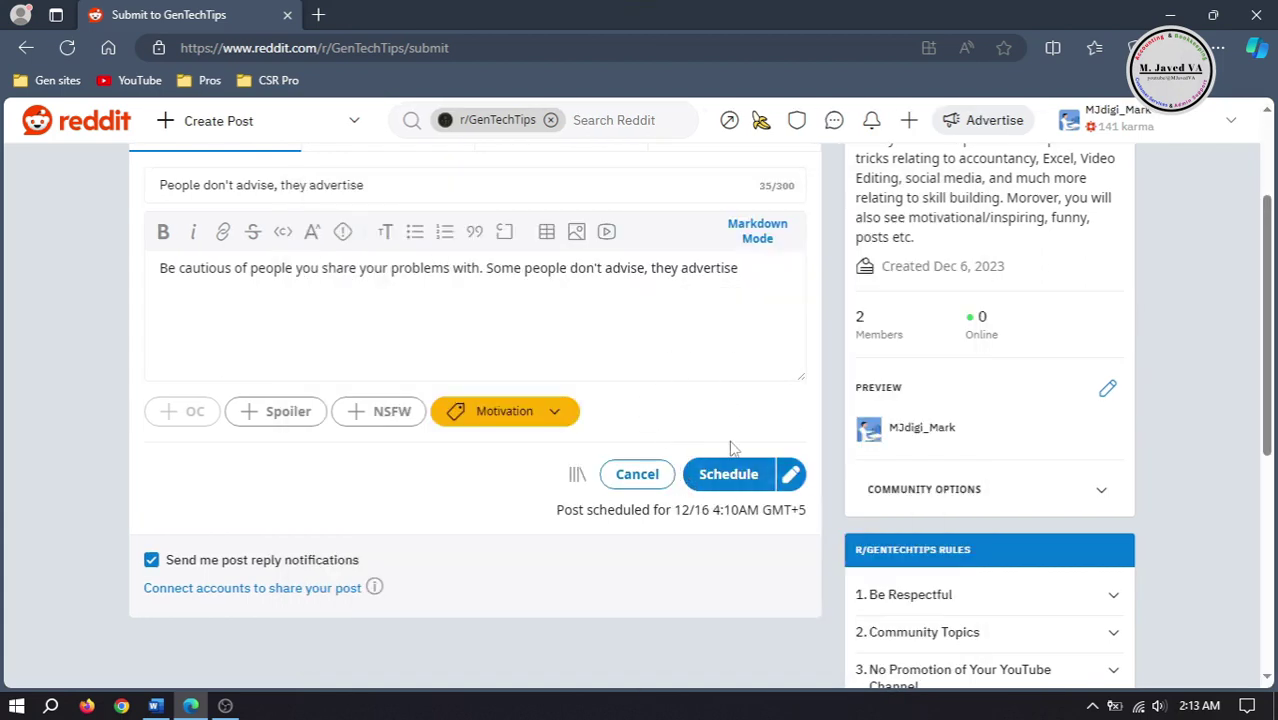
pyautogui.click(724, 473)
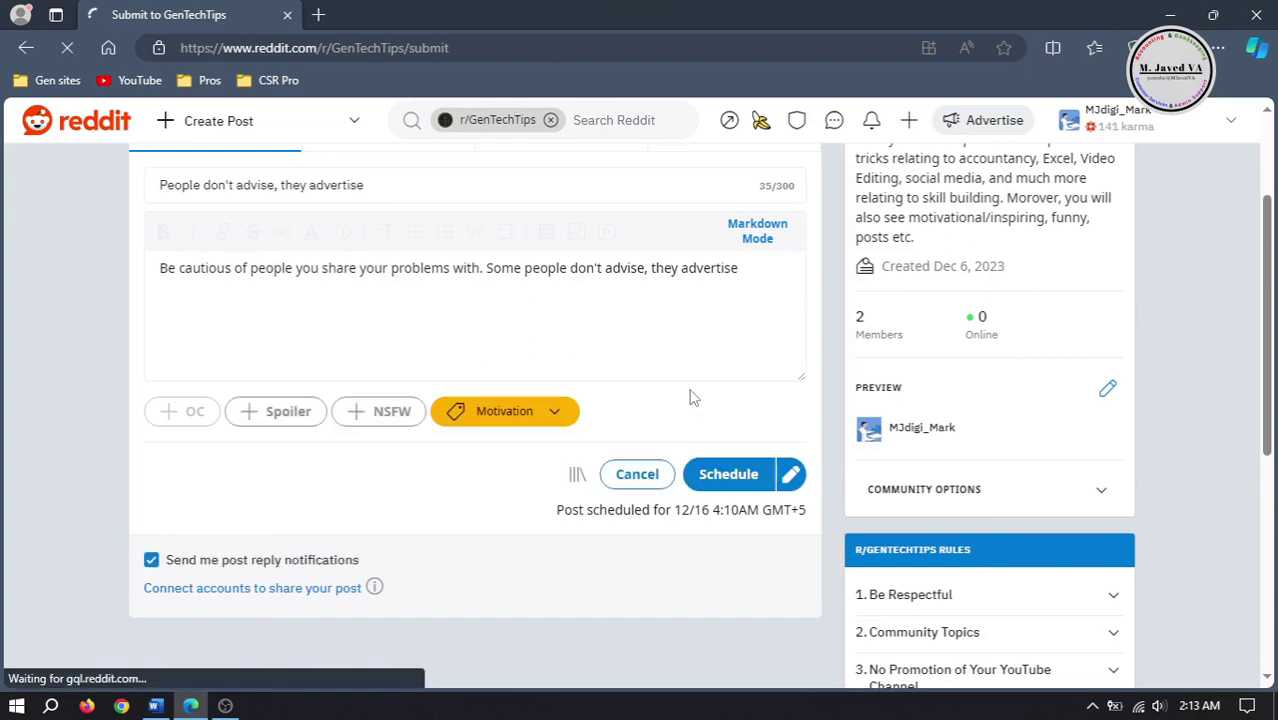
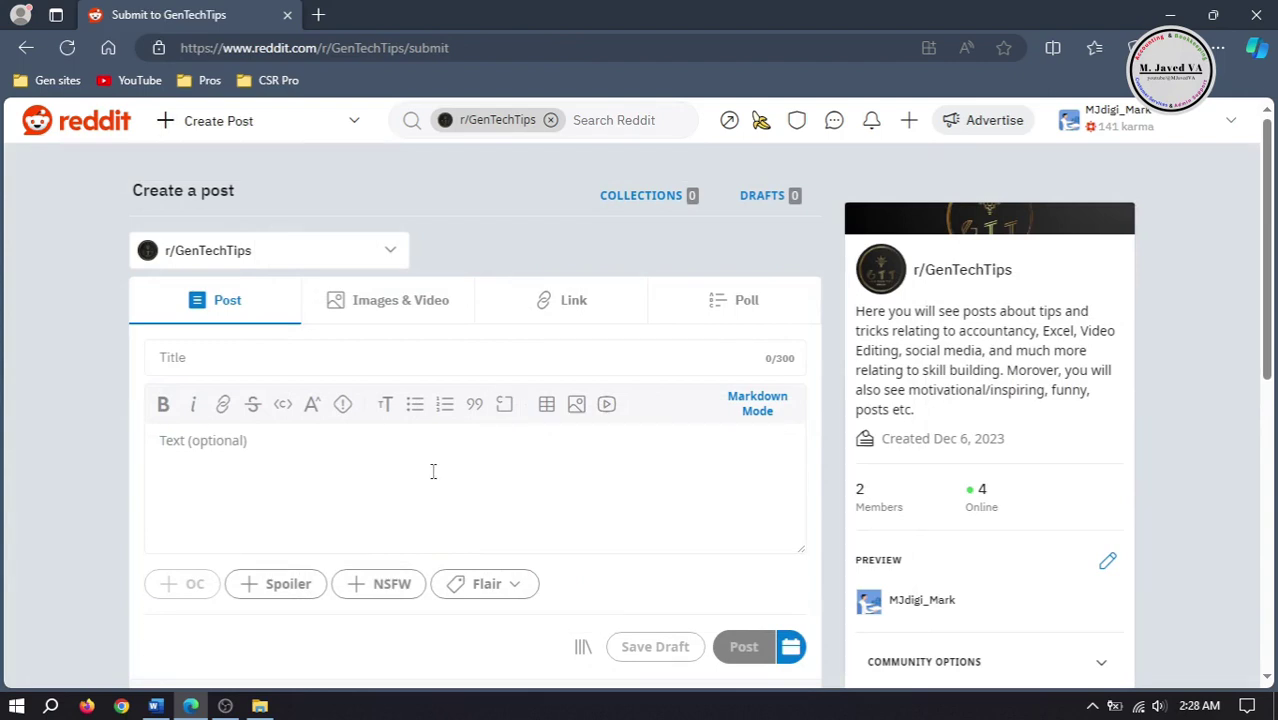
# Step: Copy the rule text beginning "This is not a subreddit for people to promote their YouTube channel" from Word into the new post's body
pyautogui.click(155, 706)
pyautogui.moveTo(215, 381); pyautogui.dragTo(496, 442)
pyautogui.hotkey('ctrl', 'c')
pyautogui.click(752, 14)
pyautogui.hotkey('ctrl', 'v')
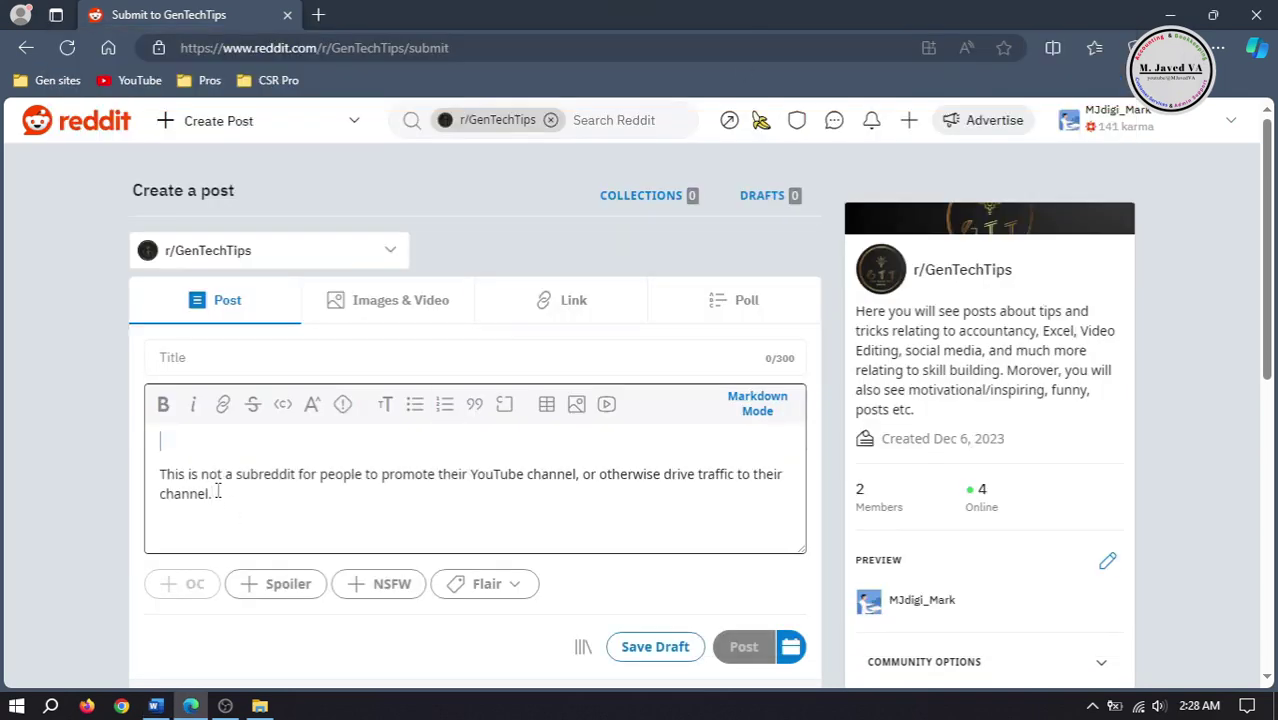
# Step: Copy "No Promotion of Your YouTube Channel" from Word into the post title and clear the empty line above the body text
pyautogui.hotkey('alt', 'Tab')
pyautogui.moveTo(536, 344); pyautogui.dragTo(215, 345)
pyautogui.hotkey('ctrl', 'c')
pyautogui.hotkey('alt', 'Tab')
pyautogui.click(258, 362)
pyautogui.hotkey('ctrl', 'v')
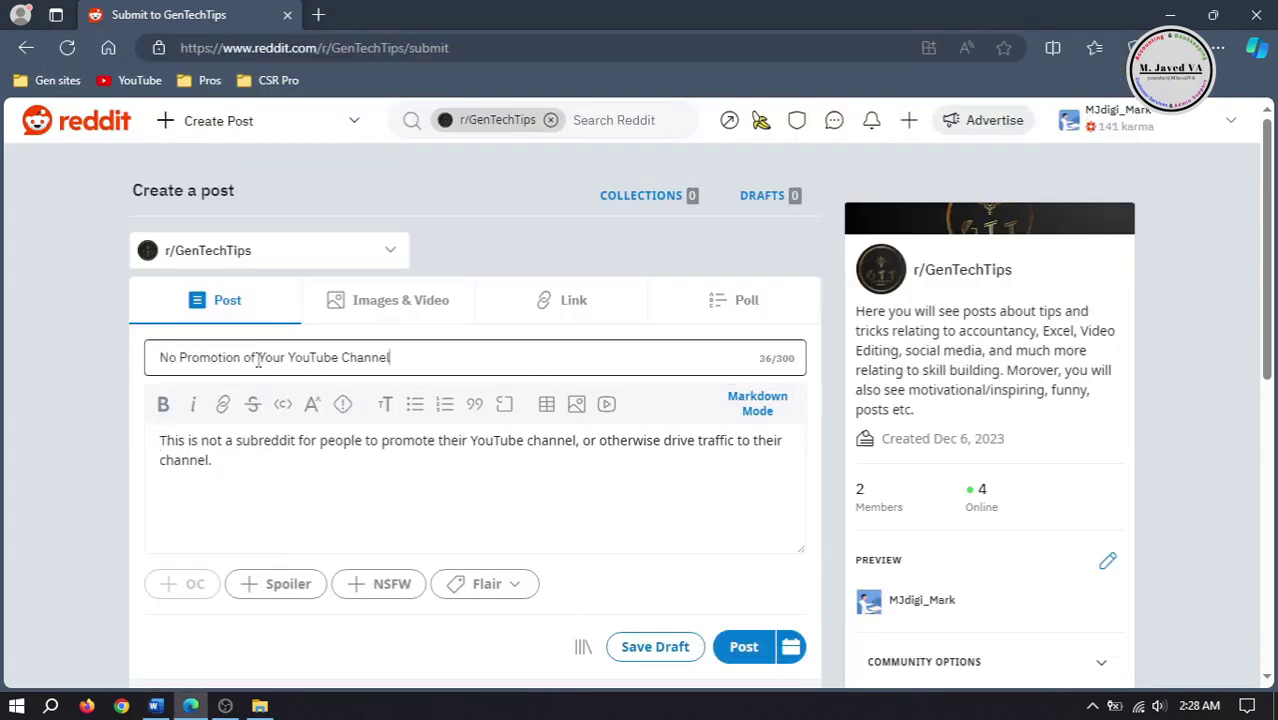
pyautogui.click(403, 544)
# Step: Apply the Others flair to the post
pyautogui.click(488, 584)
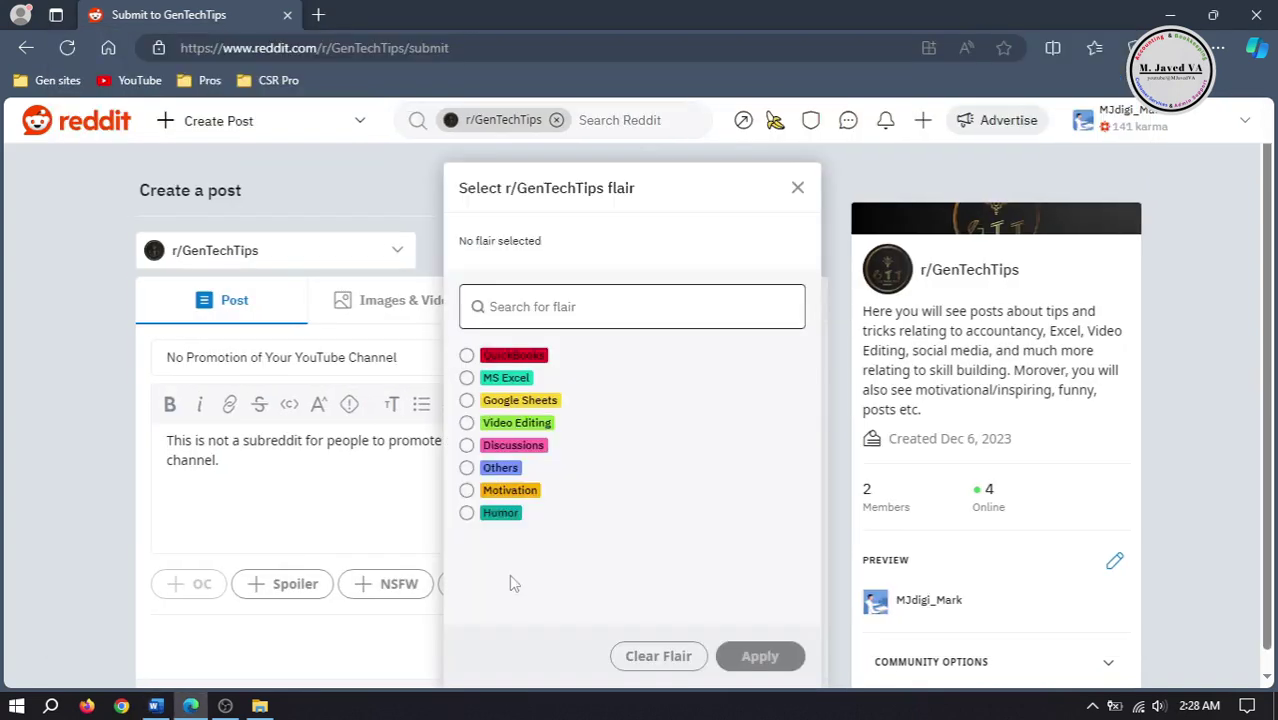
pyautogui.click(497, 466)
pyautogui.click(760, 654)
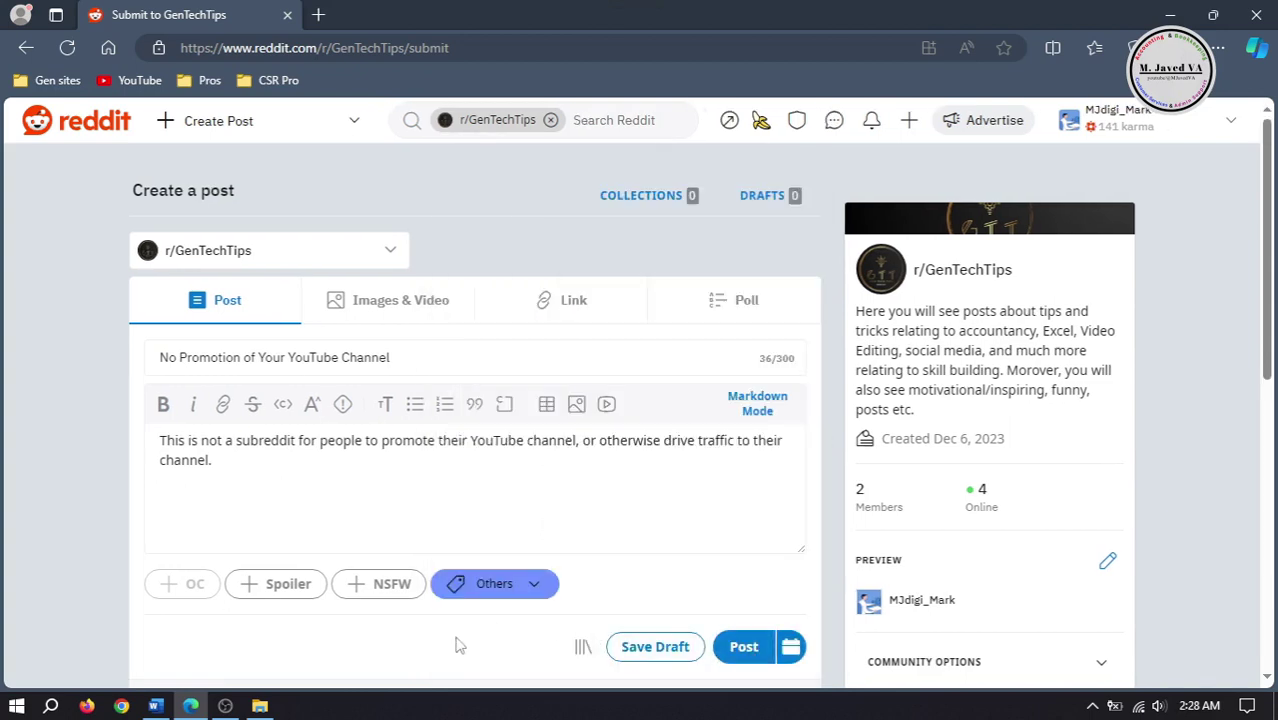
# Step: Open the post's schedule settings and set it to be submitted as the first sticky post
pyautogui.scroll(-2, 1272, 277)
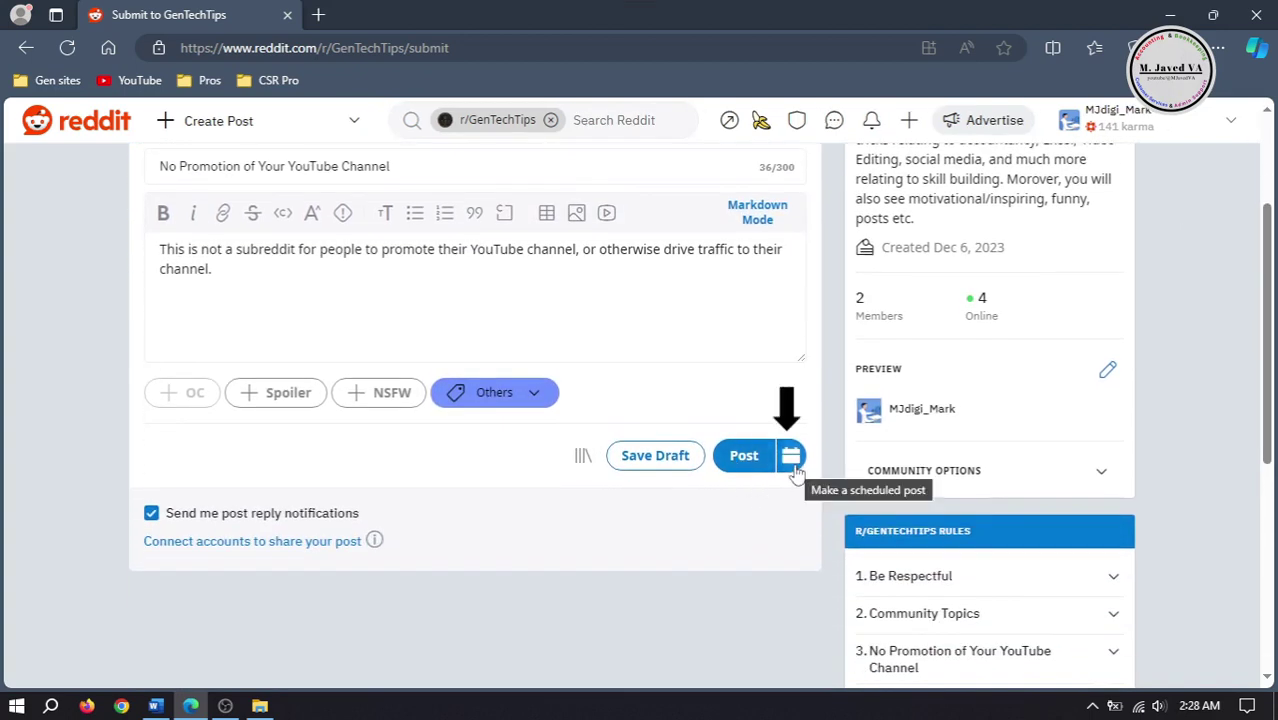
pyautogui.click(795, 468)
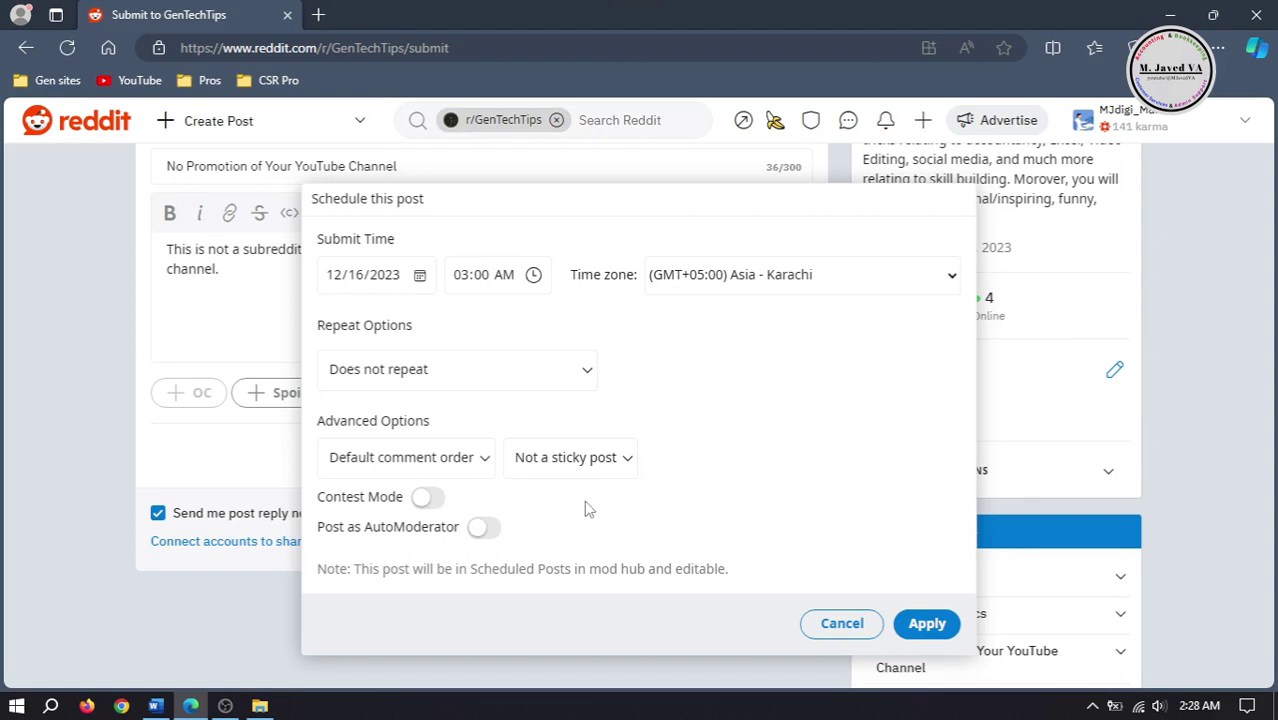
pyautogui.click(628, 459)
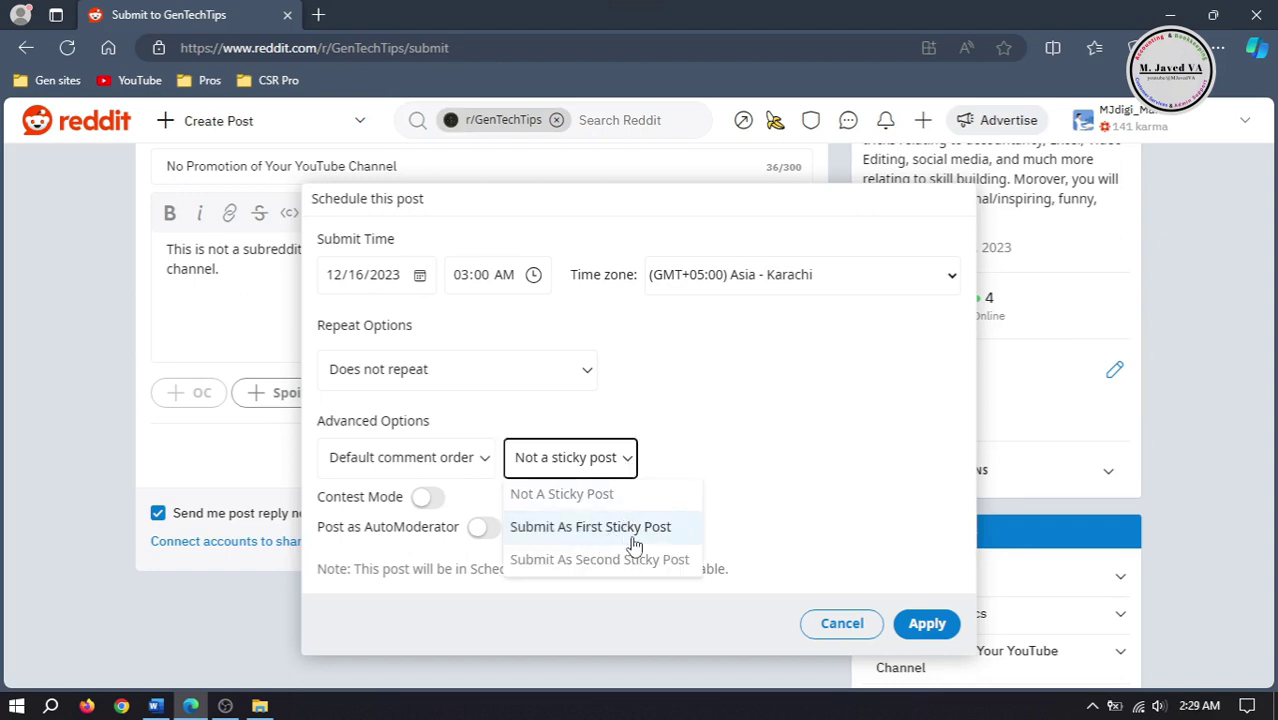
pyautogui.click(679, 536)
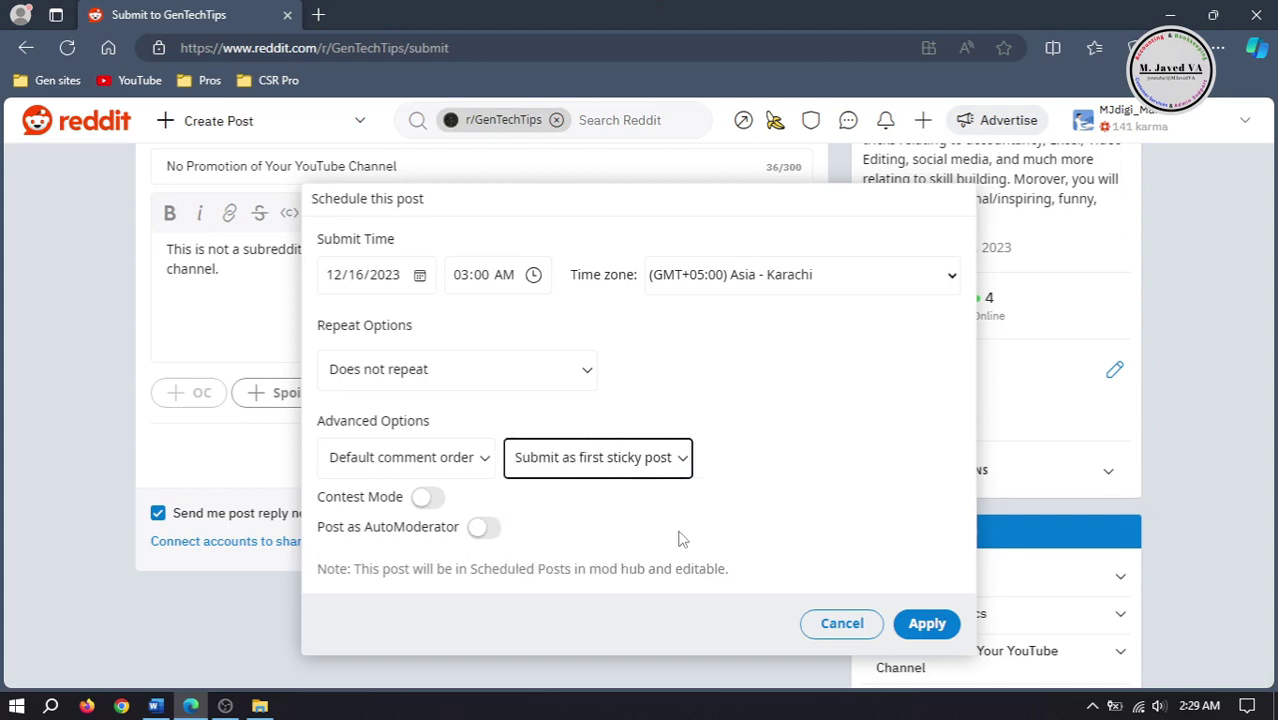
# Step: Set the sticky post's submit time to 12/16/2023 at 02:31 AM, schedule it, and check the community page
pyautogui.click(920, 628)
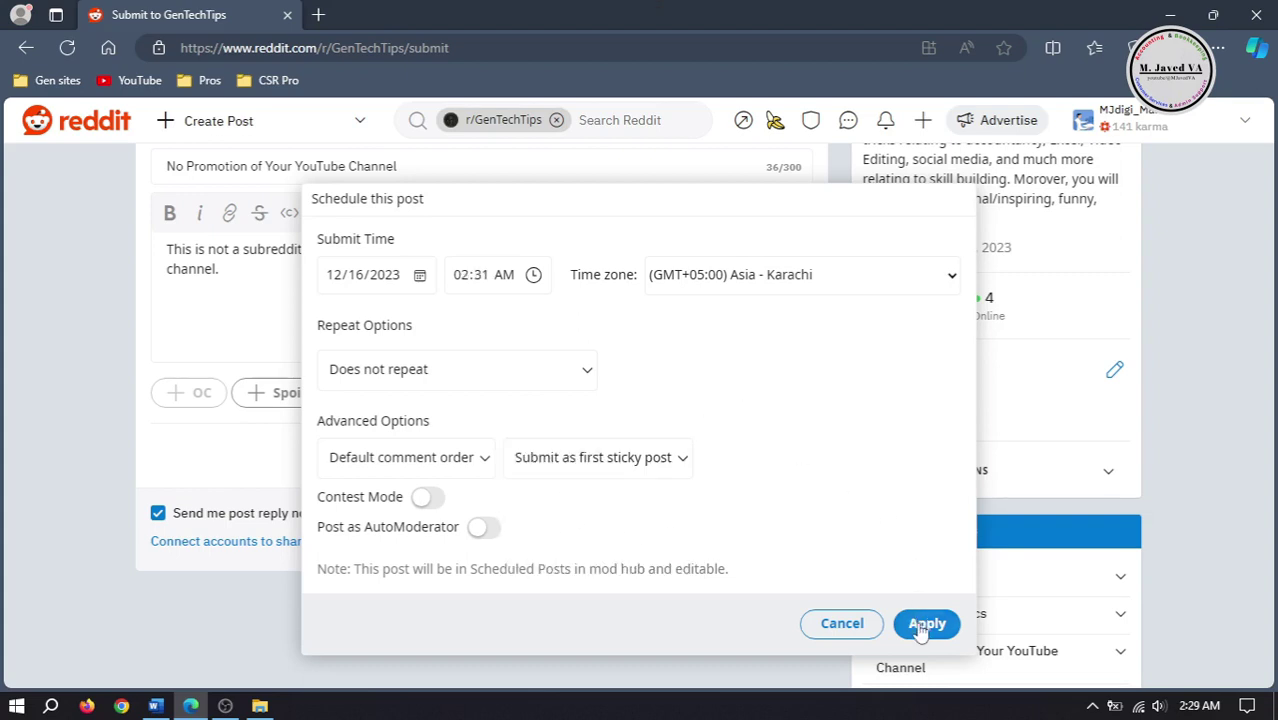
pyautogui.click(722, 460)
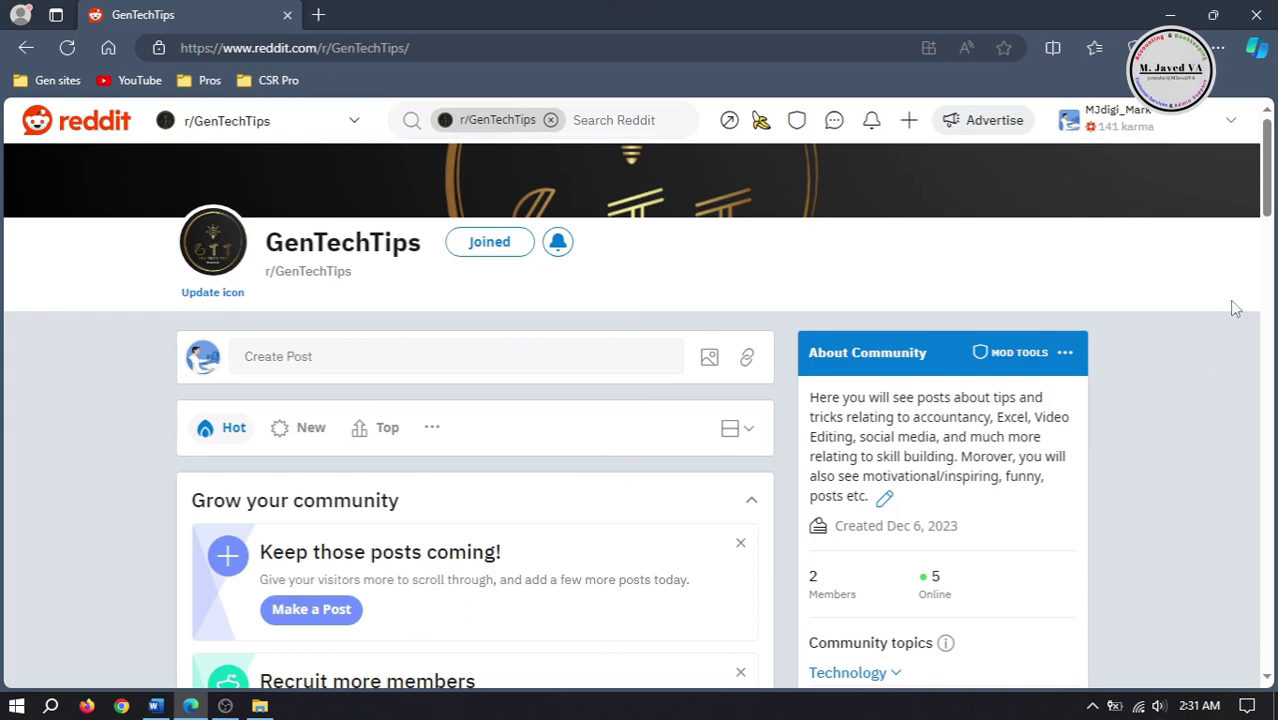
pyautogui.moveTo(1263, 200); pyautogui.dragTo(1261, 298)
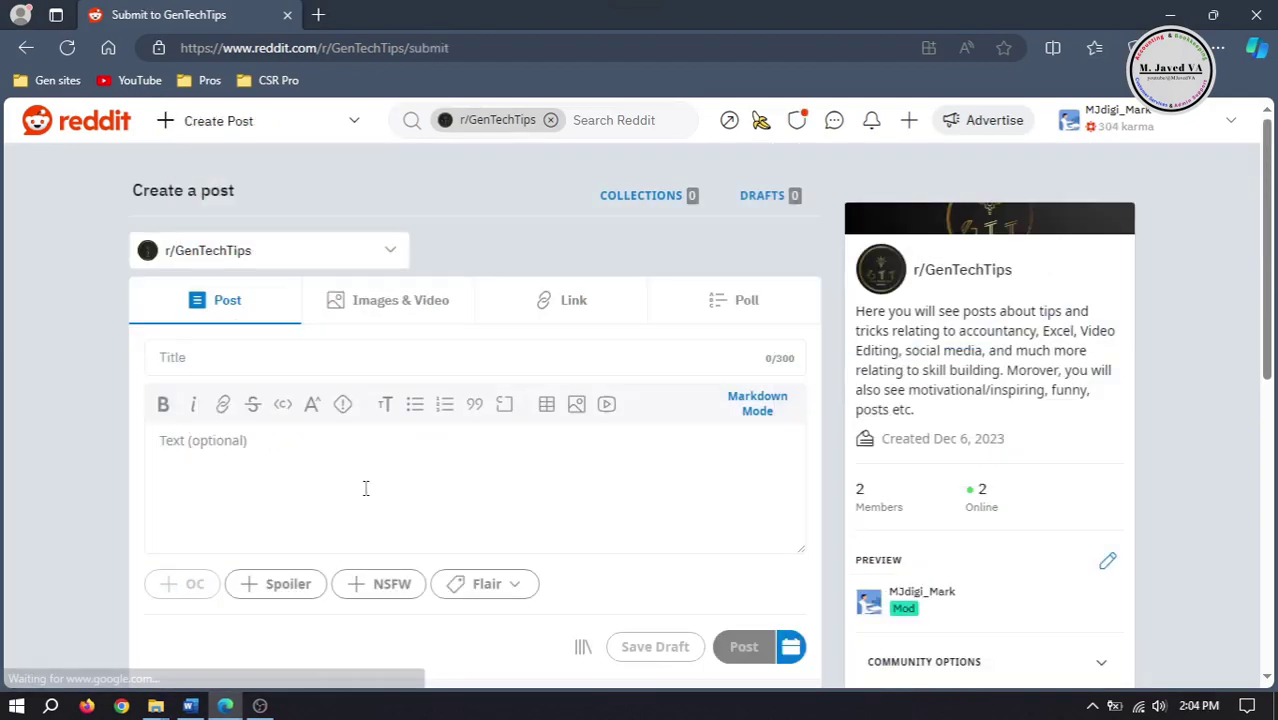
# Step: Copy the two paragraphs beginning "Activating and deactivating accounts in QuickBooks Desktop" from Word into the new post's body, with empty lines only below them
pyautogui.click(301, 459)
pyautogui.click(190, 705)
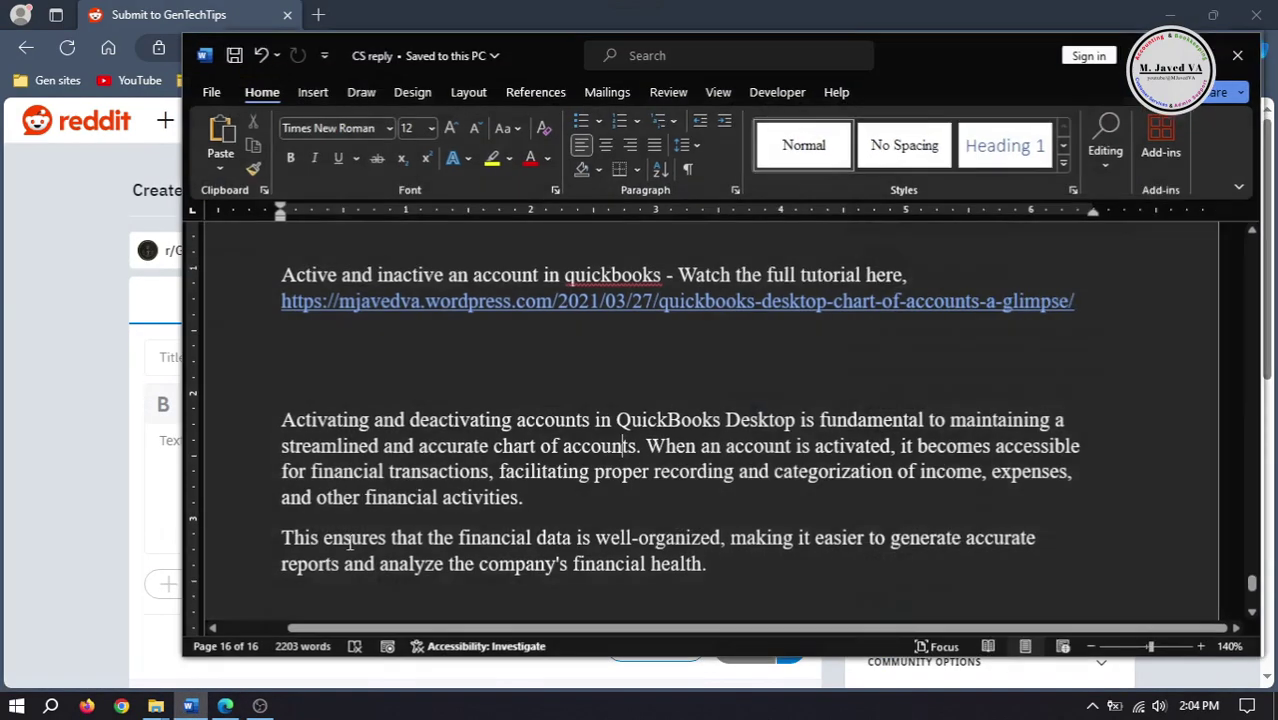
pyautogui.moveTo(733, 560); pyautogui.dragTo(252, 425)
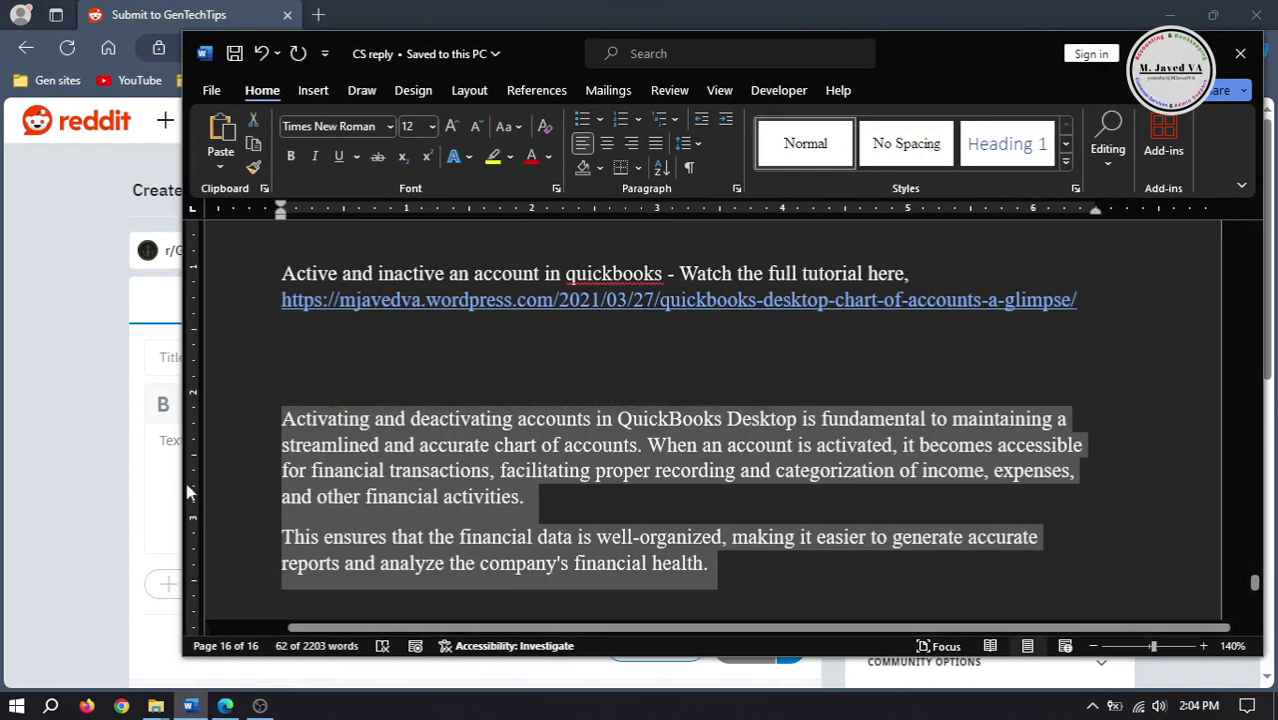
pyautogui.hotkey('ctrl', 'c')
pyautogui.click(172, 470)
pyautogui.hotkey('ctrl', 'v')
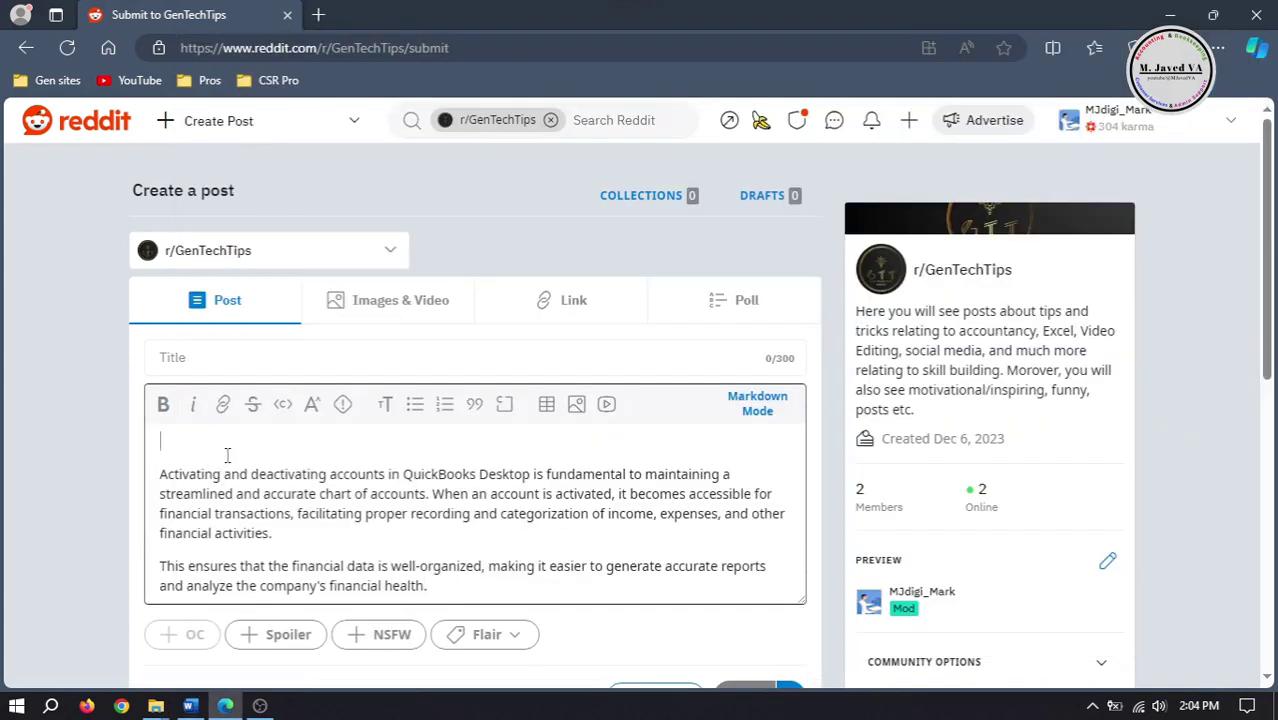
pyautogui.press('Delete')
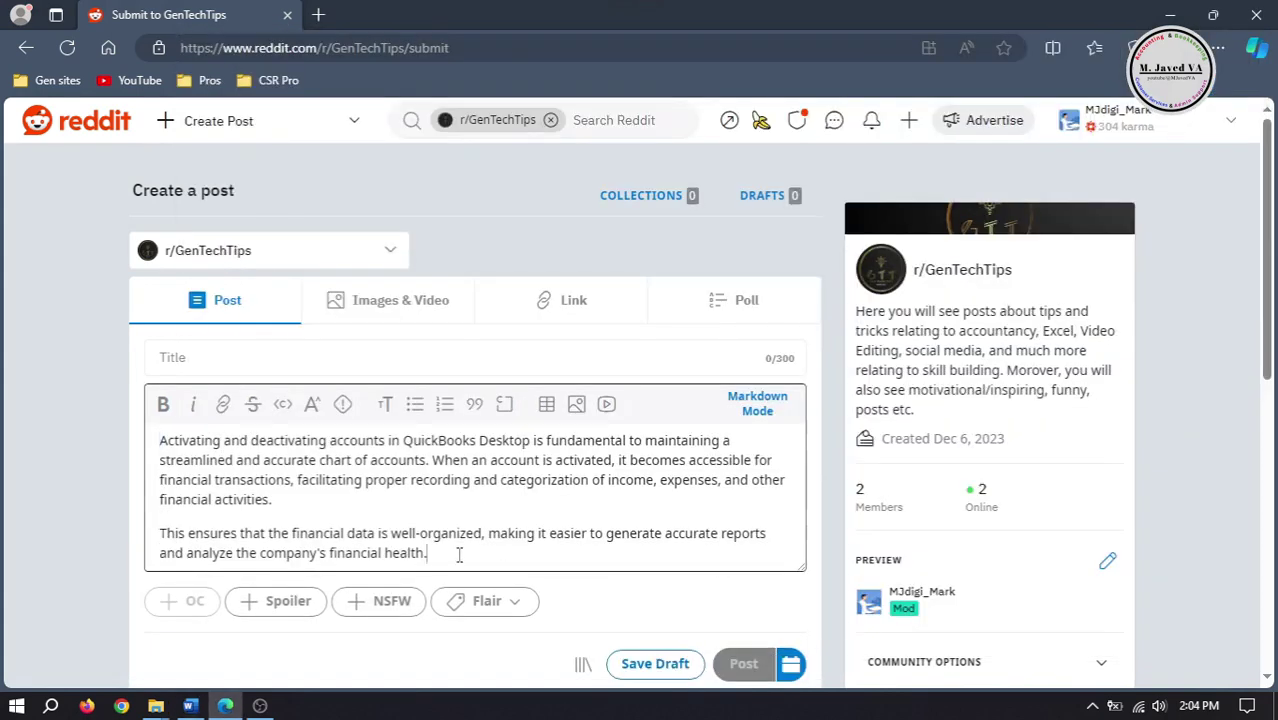
pyautogui.press('Return')
pyautogui.press('Return')
pyautogui.press('Return')
# Step: Copy "Active and inactive an account in quickbooks" from the Word document into the post title
pyautogui.click(190, 705)
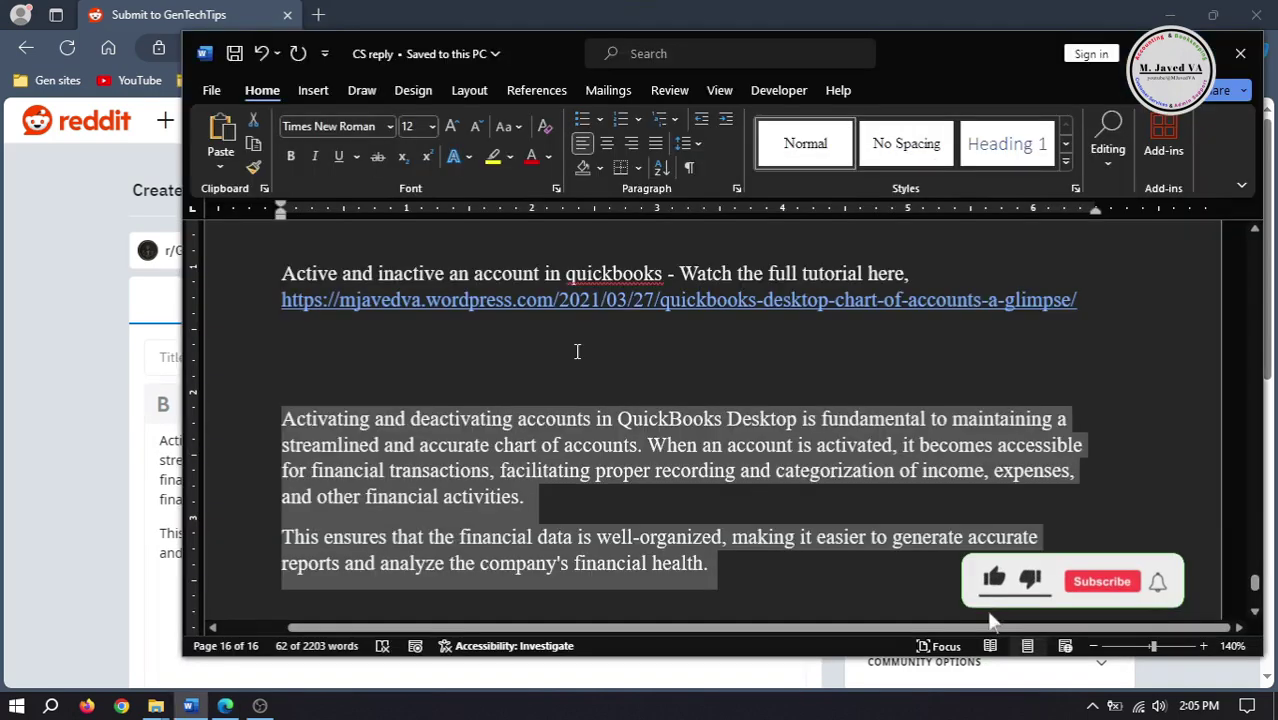
pyautogui.moveTo(664, 274); pyautogui.dragTo(281, 274)
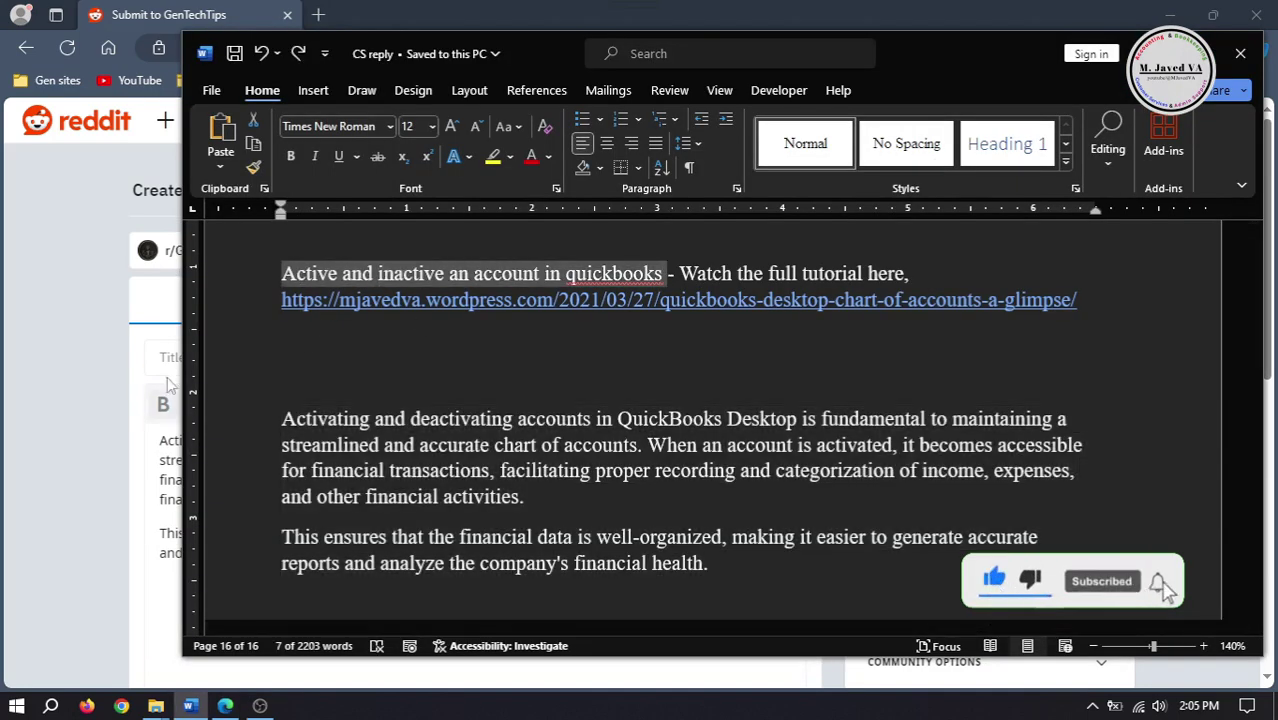
pyautogui.click(160, 305)
pyautogui.click(330, 362)
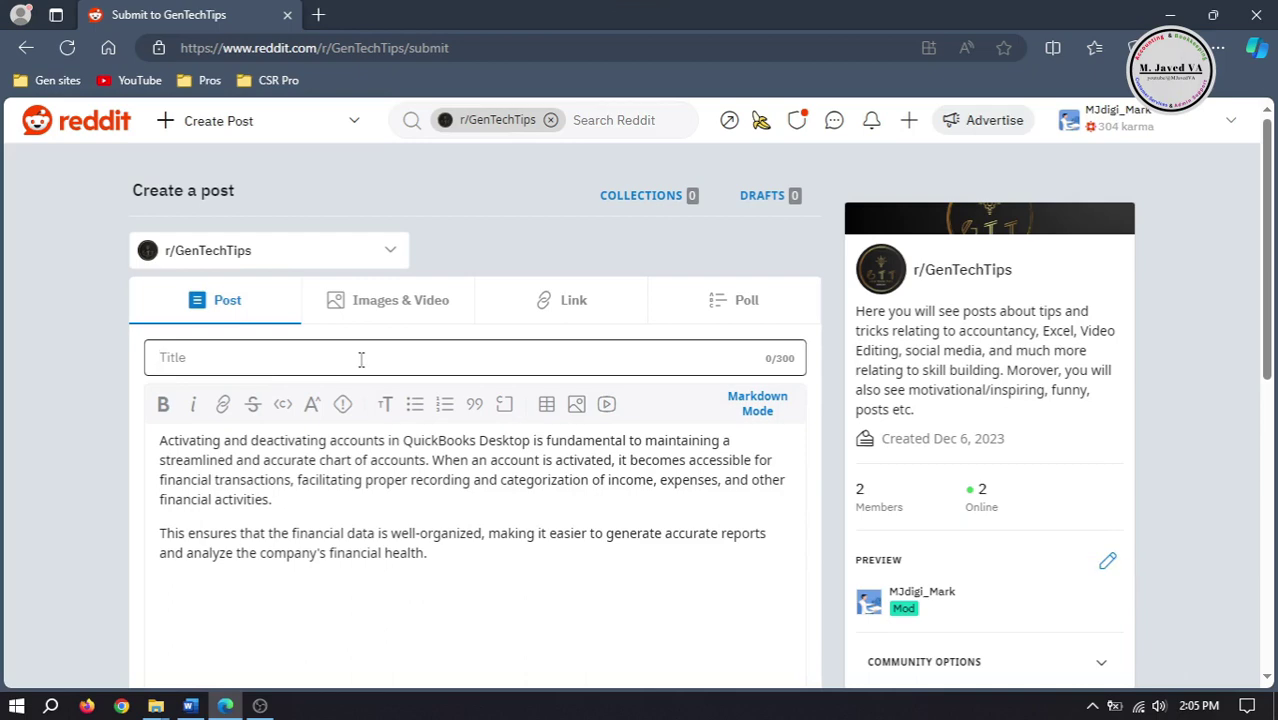
pyautogui.hotkey('ctrl', 'v')
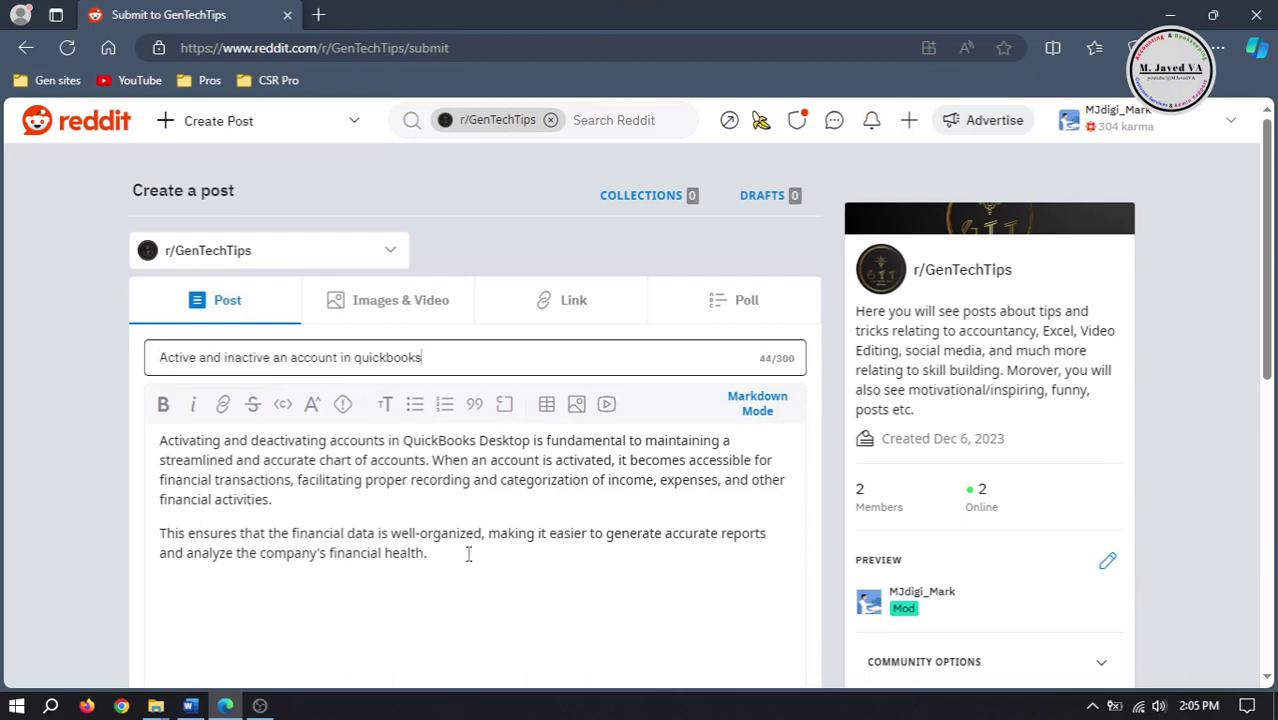
# Step: Copy "- Watch the full tutorial here" from Word below the body paragraphs, without the trailing comma or the extra empty line
pyautogui.click(190, 706)
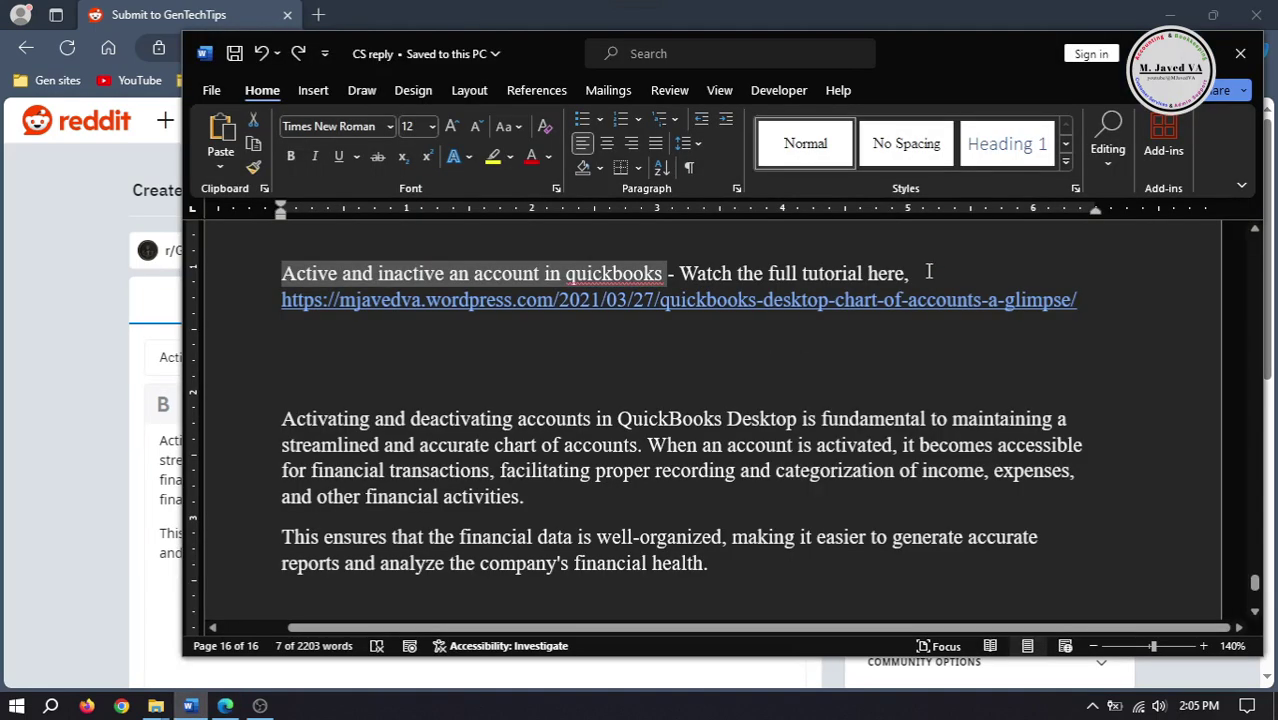
pyautogui.moveTo(922, 274); pyautogui.dragTo(688, 280)
pyautogui.moveTo(920, 274); pyautogui.dragTo(666, 279)
pyautogui.click(77, 495)
pyautogui.click(301, 604)
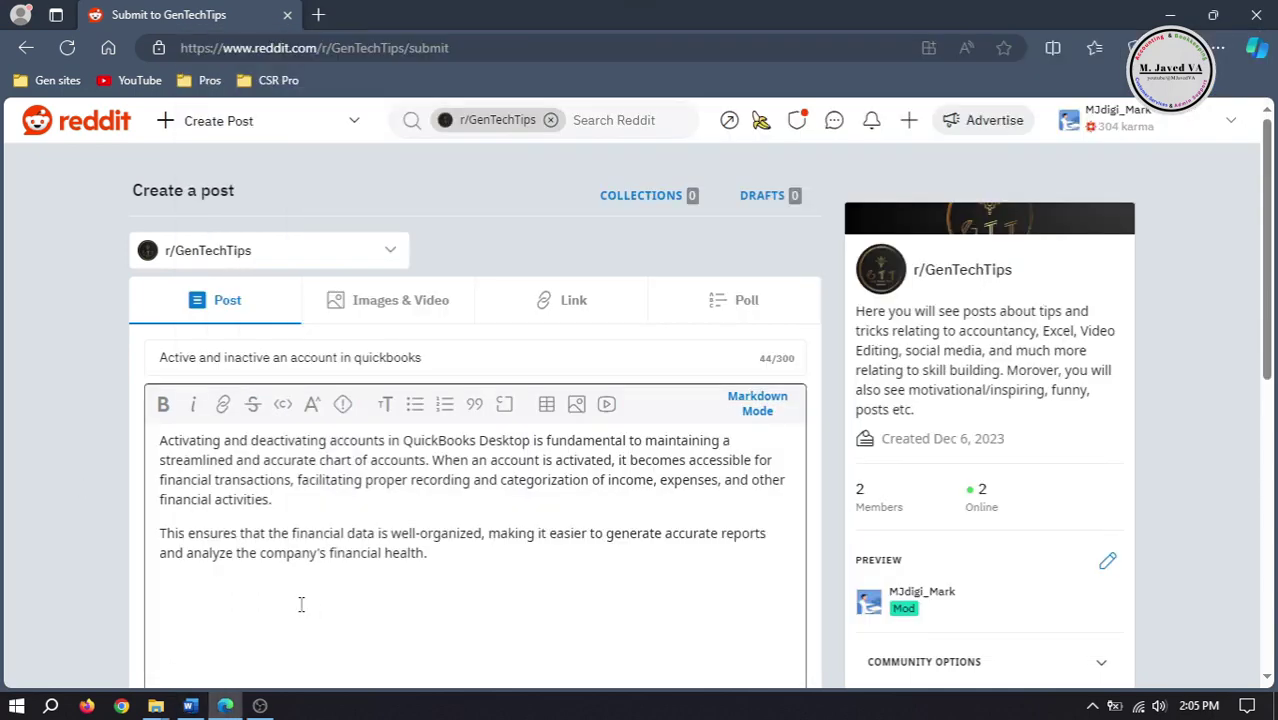
pyautogui.hotkey('ctrl', 'v')
pyautogui.press('BackSpace')
pyautogui.click(368, 597)
pyautogui.press('BackSpace')
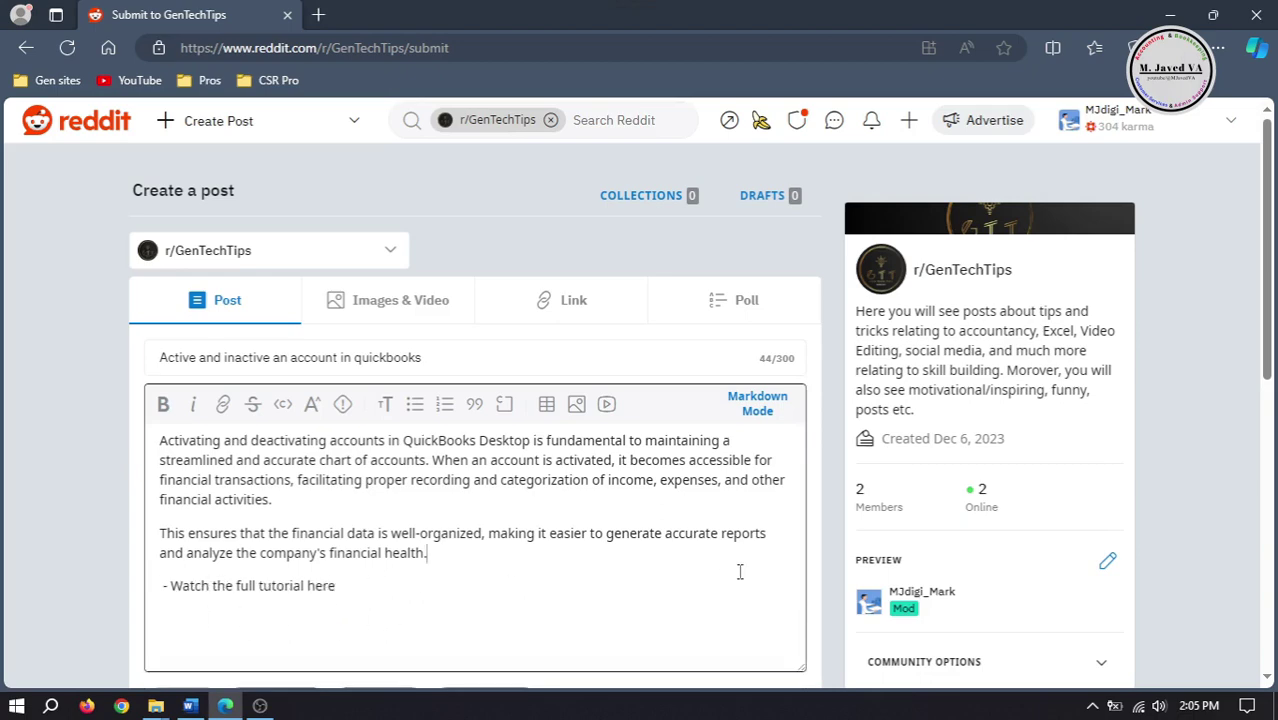
# Step: Link the word "here" in the post body to the chart of accounts tutorial URL copied from Word
pyautogui.scroll(-2, 540, 500)
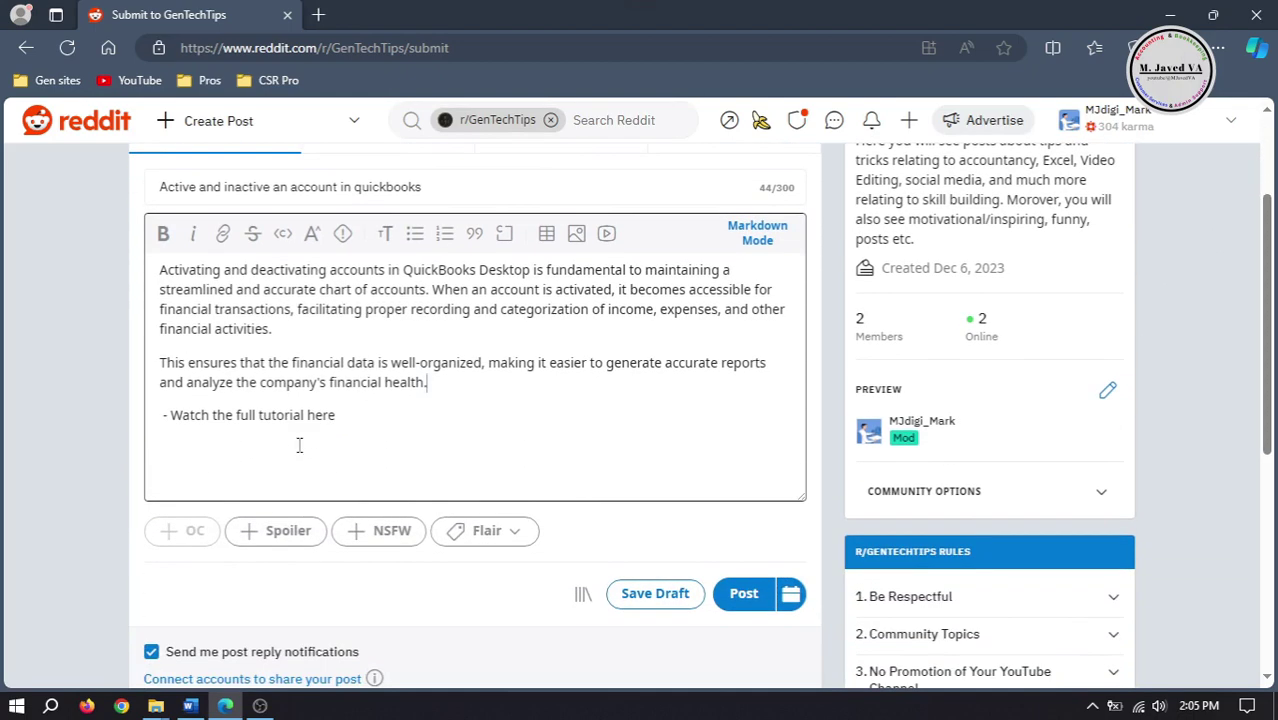
pyautogui.click(190, 705)
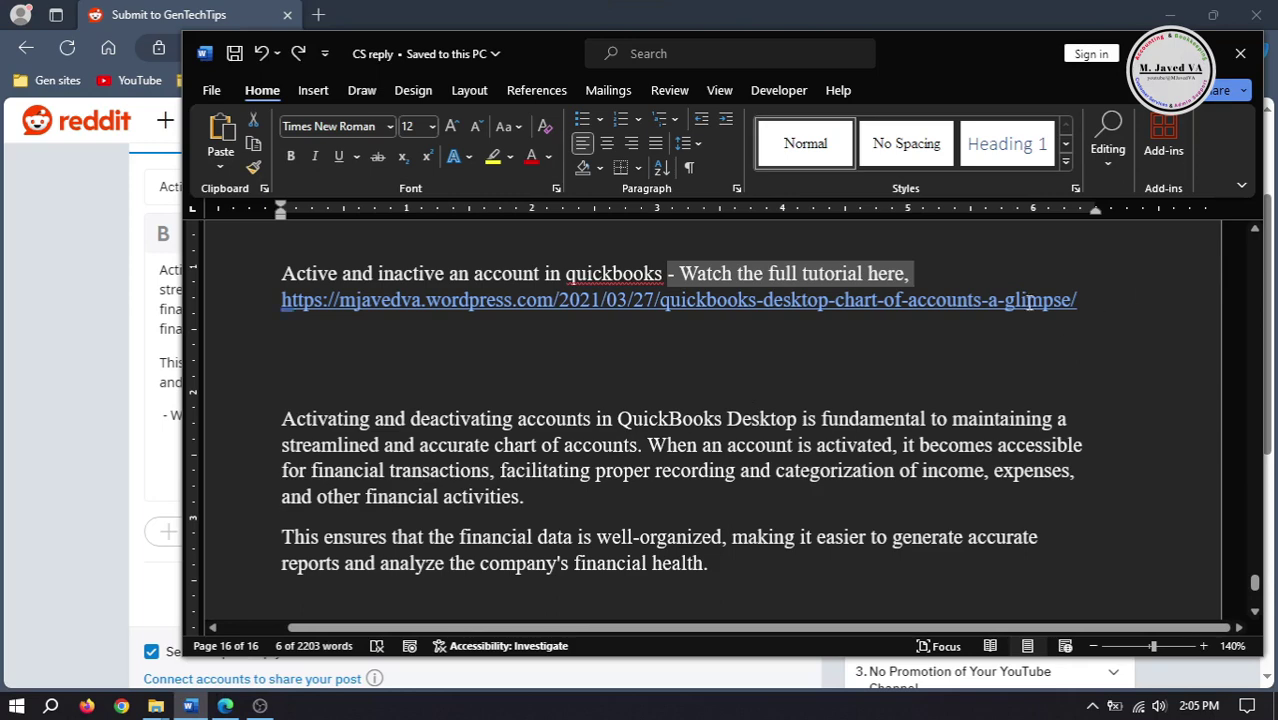
pyautogui.moveTo(1098, 302); pyautogui.dragTo(282, 300)
pyautogui.hotkey('alt', 'Tab')
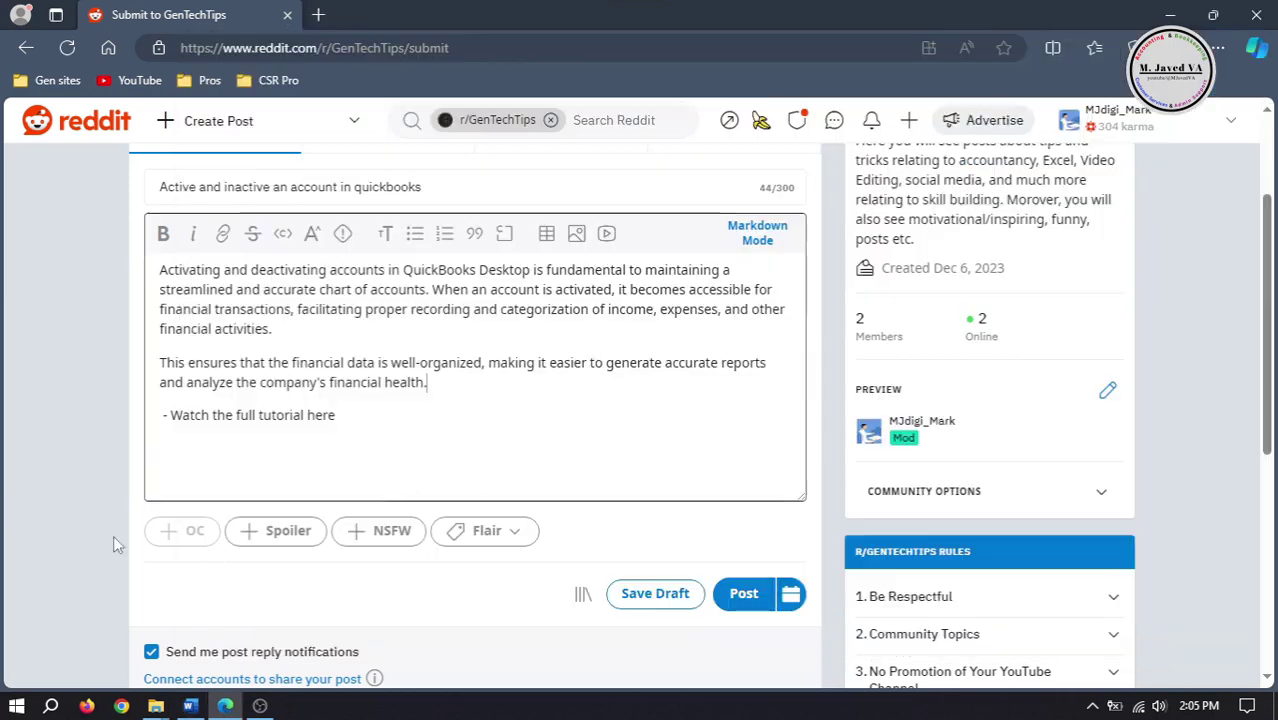
pyautogui.doubleClick(320, 415)
pyautogui.moveTo(361, 415); pyautogui.dragTo(313, 418)
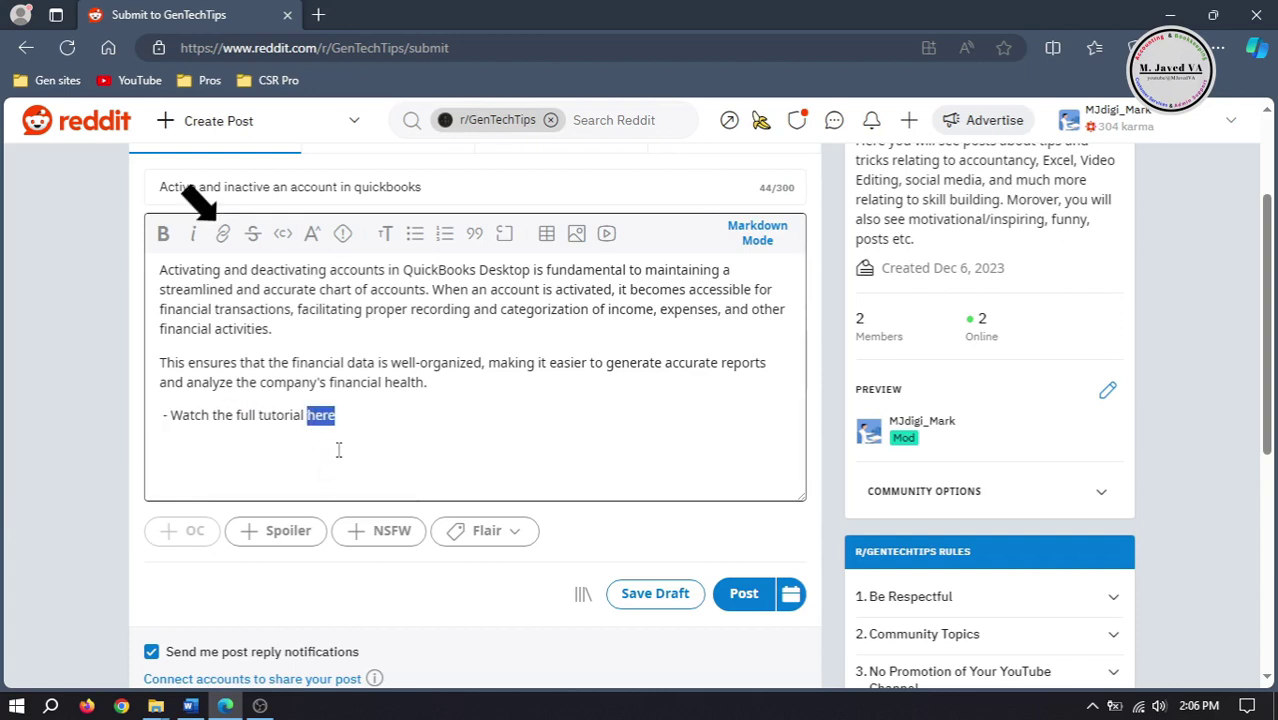
pyautogui.click(223, 233)
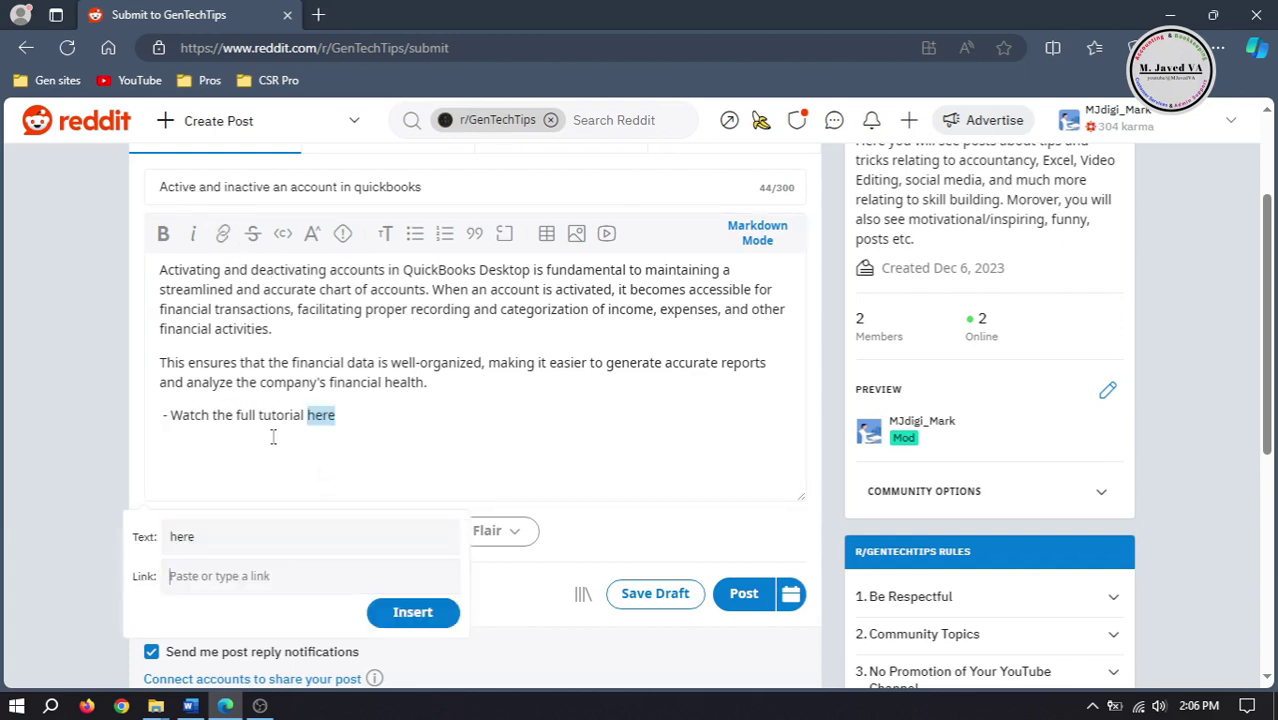
pyautogui.hotkey('ctrl', 'v')
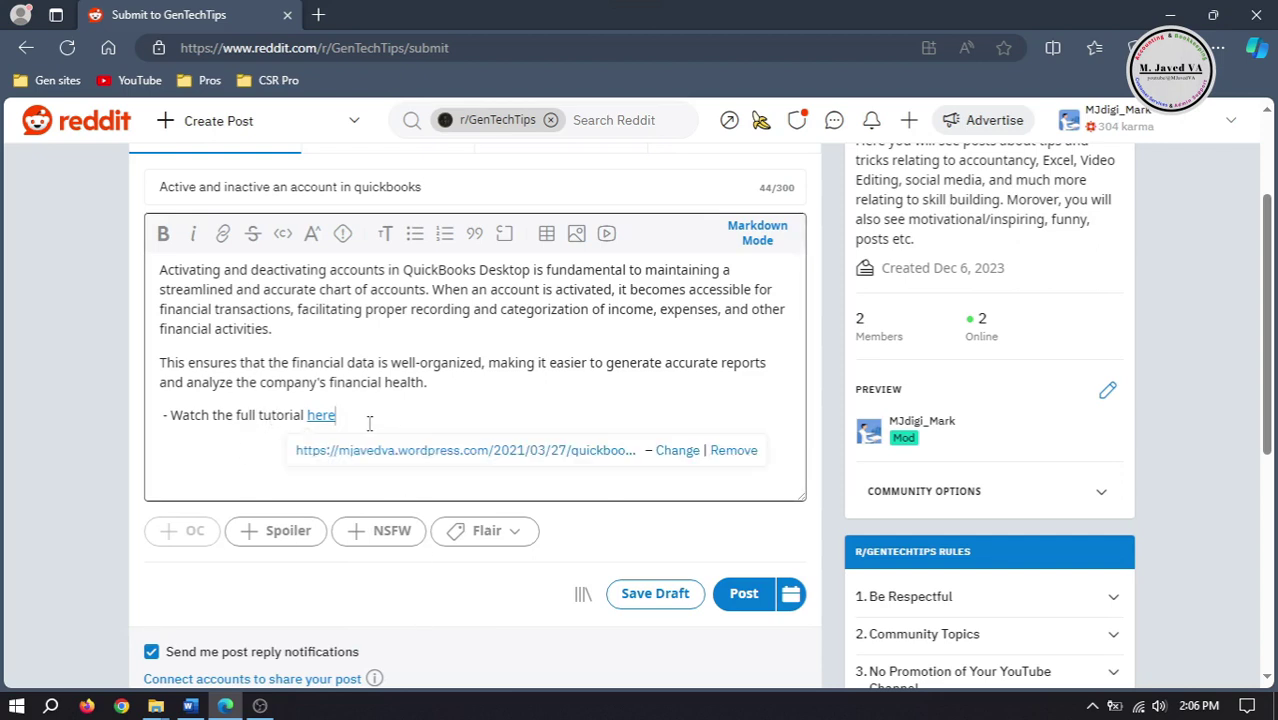
# Step: Insert the video "Active and inactive an account in quickbooks" below the tutorial line and caption it "Active and inactive an account in quickbooks"
pyautogui.press('Return')
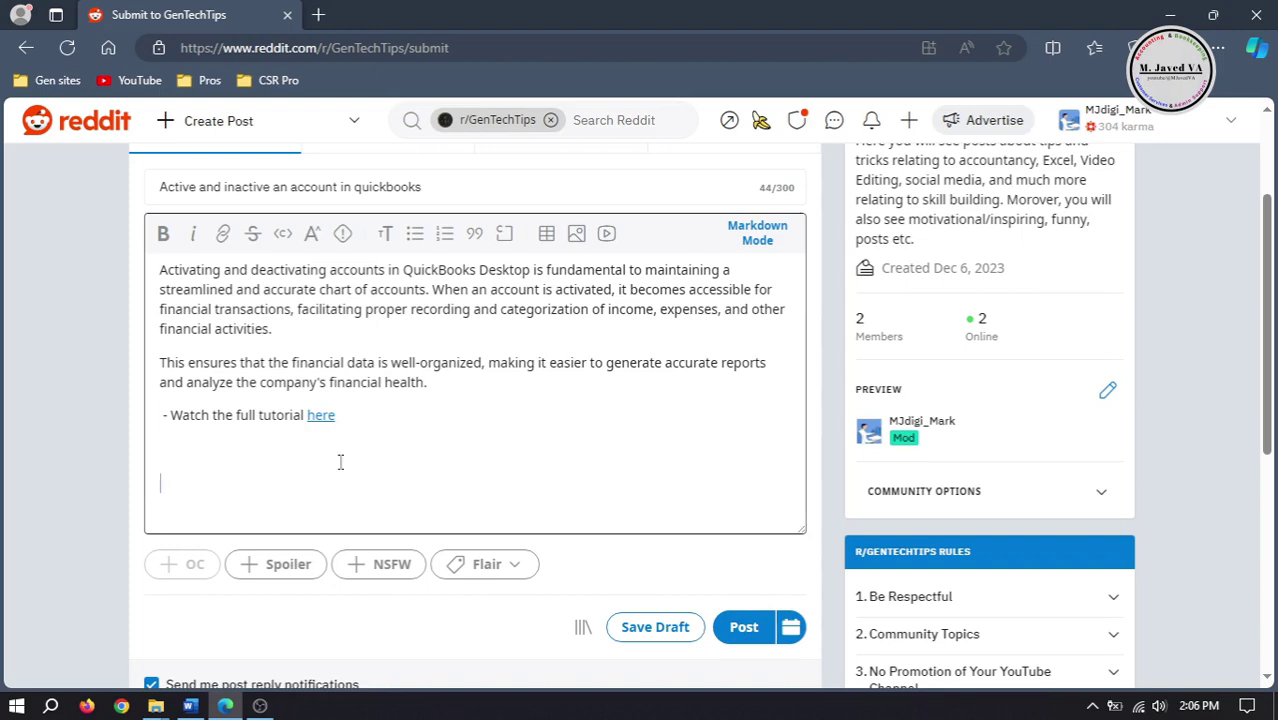
pyautogui.click(606, 233)
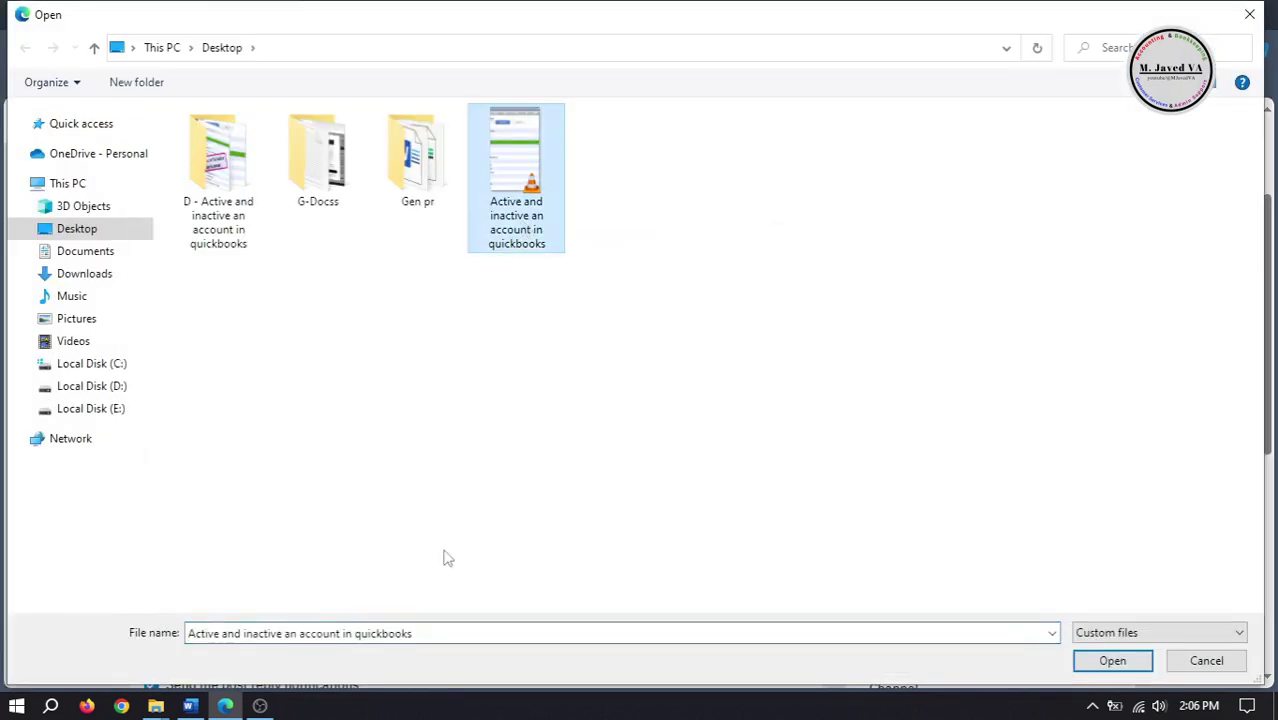
pyautogui.click(1108, 658)
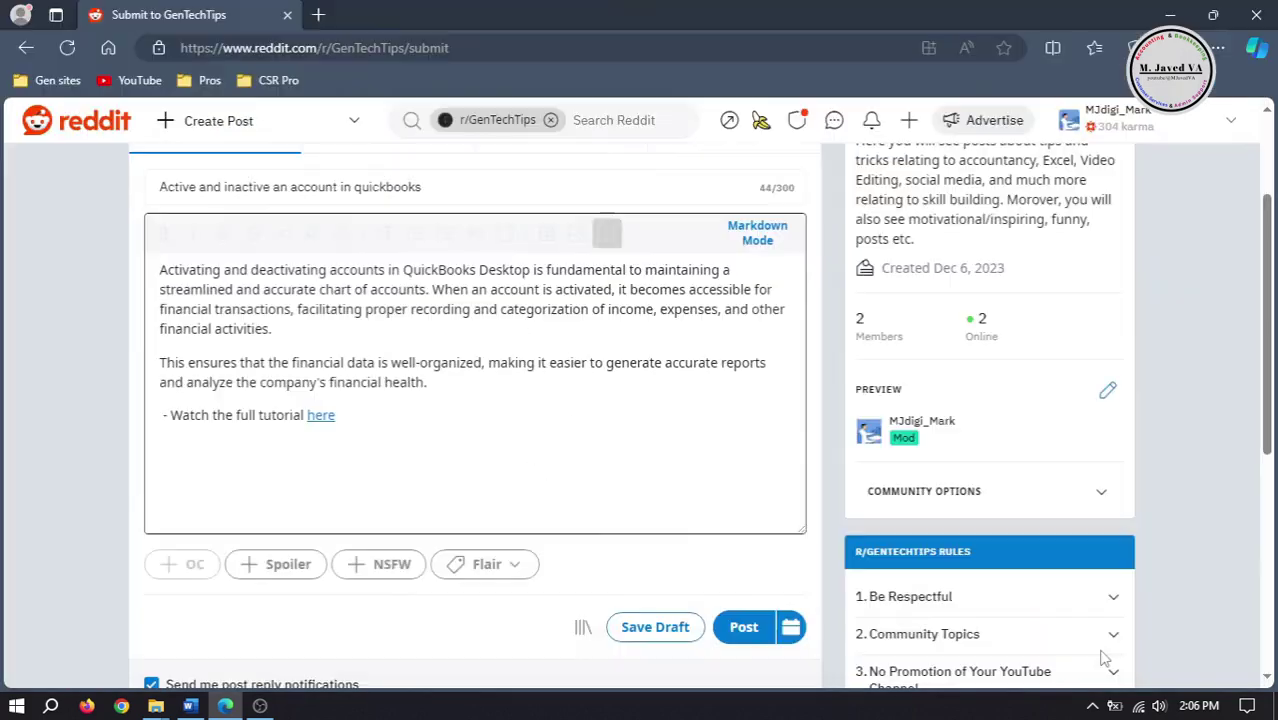
pyautogui.scroll(-3, 1268, 270)
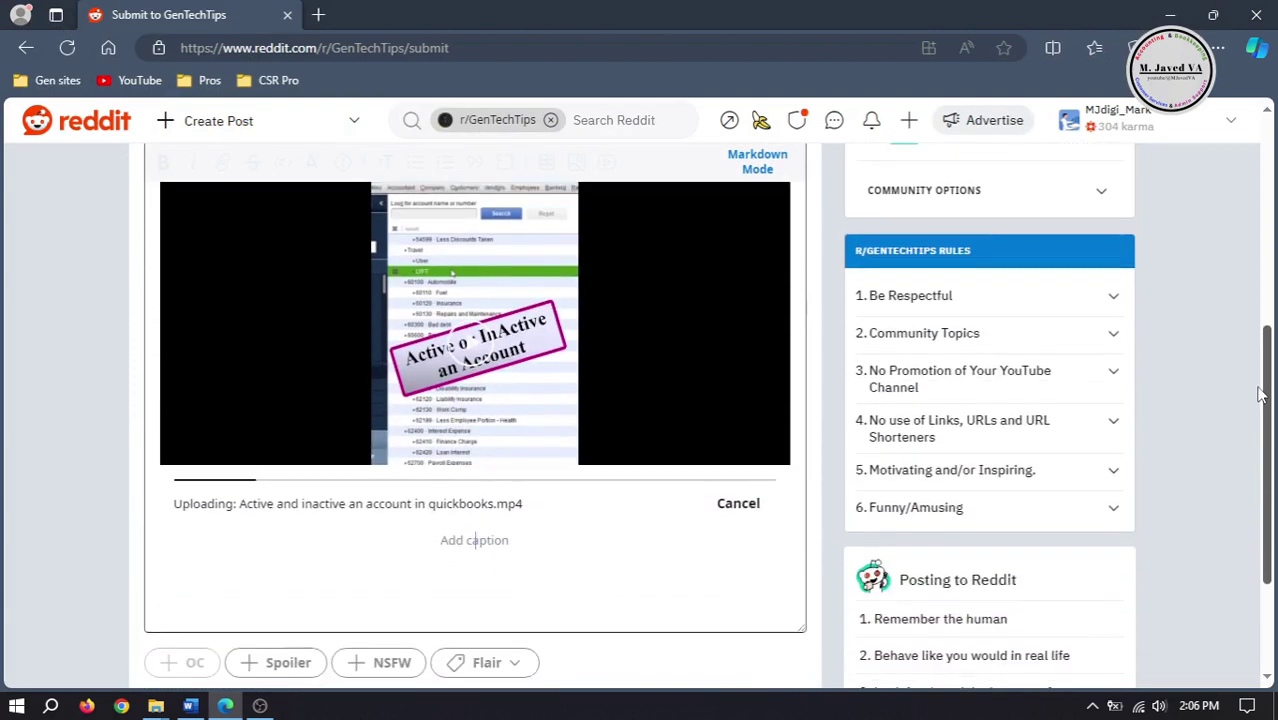
pyautogui.click(536, 476)
pyautogui.write('Active and inactive an account in quickbooks')
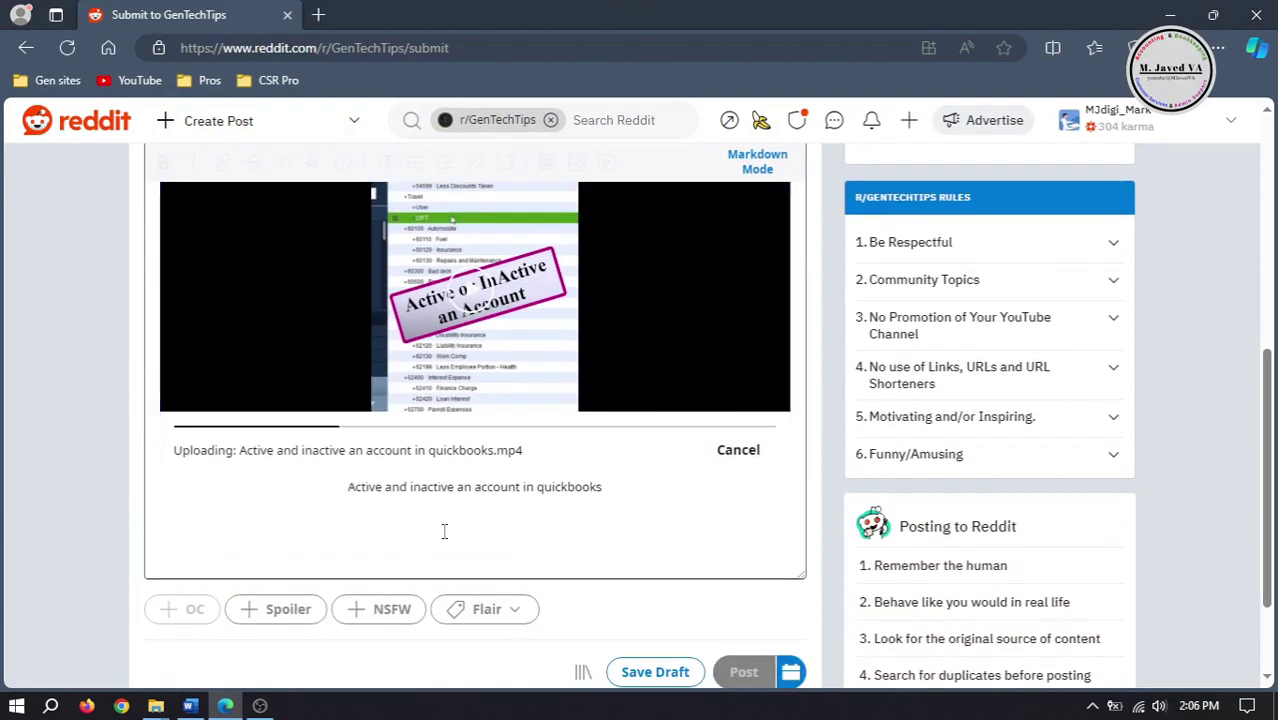
# Step: Apply the QuickBooks flair to the post and remove the extra empty line below the video caption
pyautogui.click(478, 612)
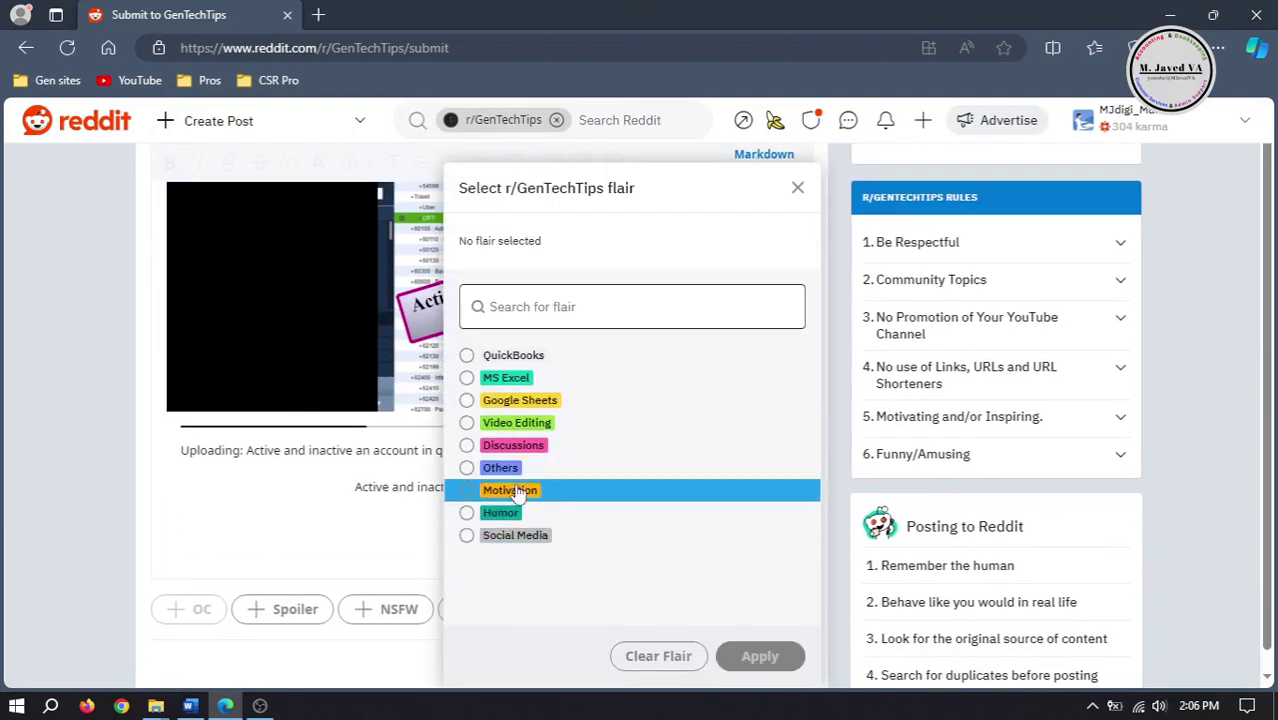
pyautogui.click(517, 357)
pyautogui.click(757, 656)
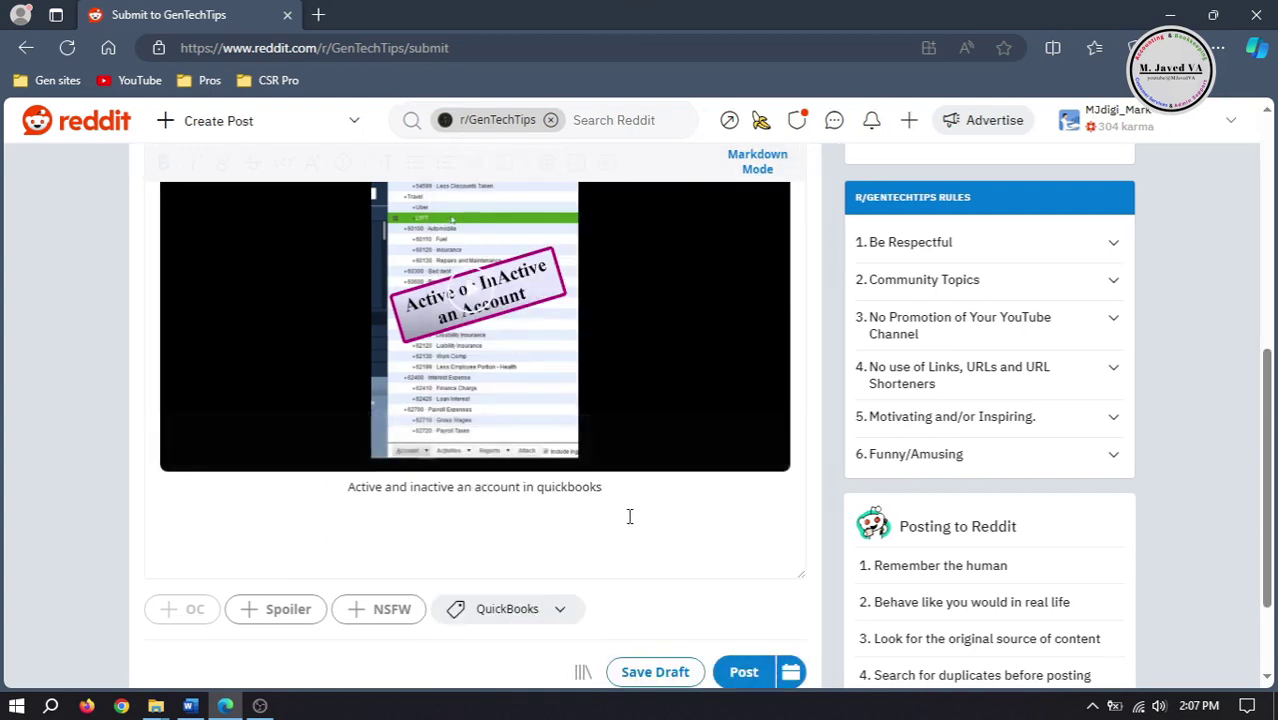
pyautogui.scroll(-1, 599, 494)
pyautogui.click(577, 443)
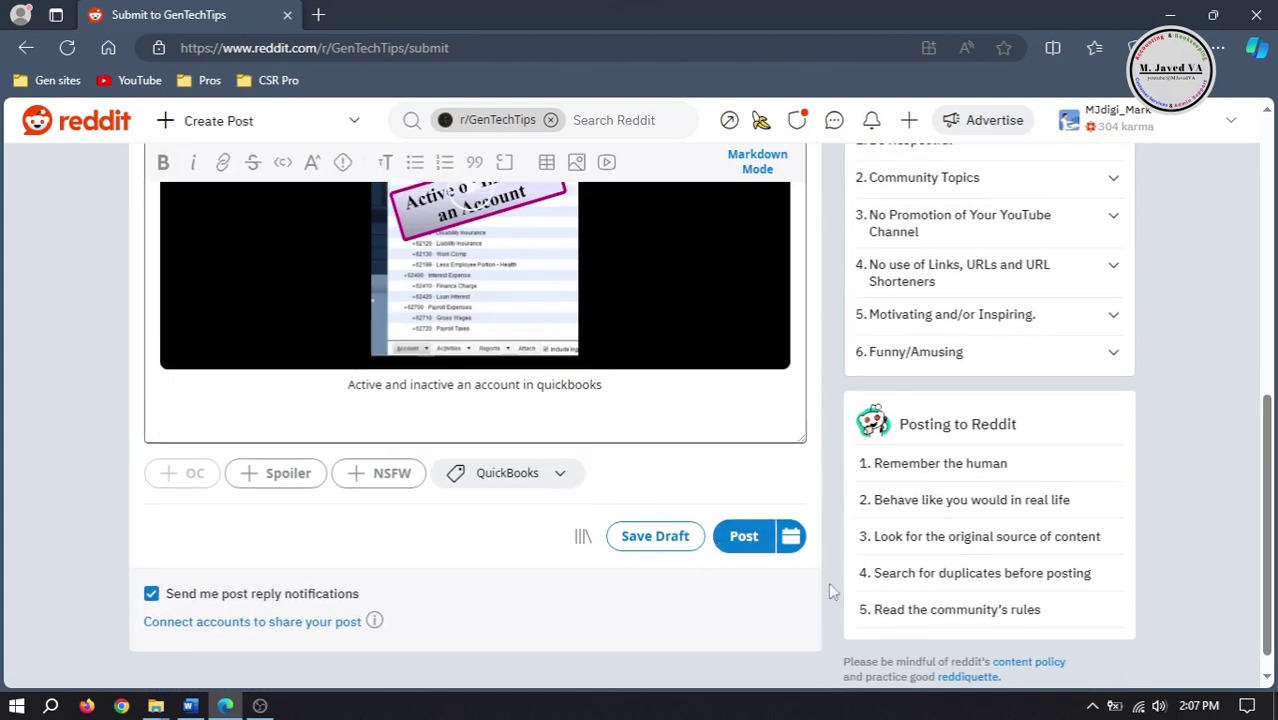
# Step: Schedule the post for submission on 12/28/2023 at 11:40 PM, Asia - Karachi time, without repeat or sticky options
pyautogui.click(792, 530)
pyautogui.click(420, 274)
pyautogui.click(533, 276)
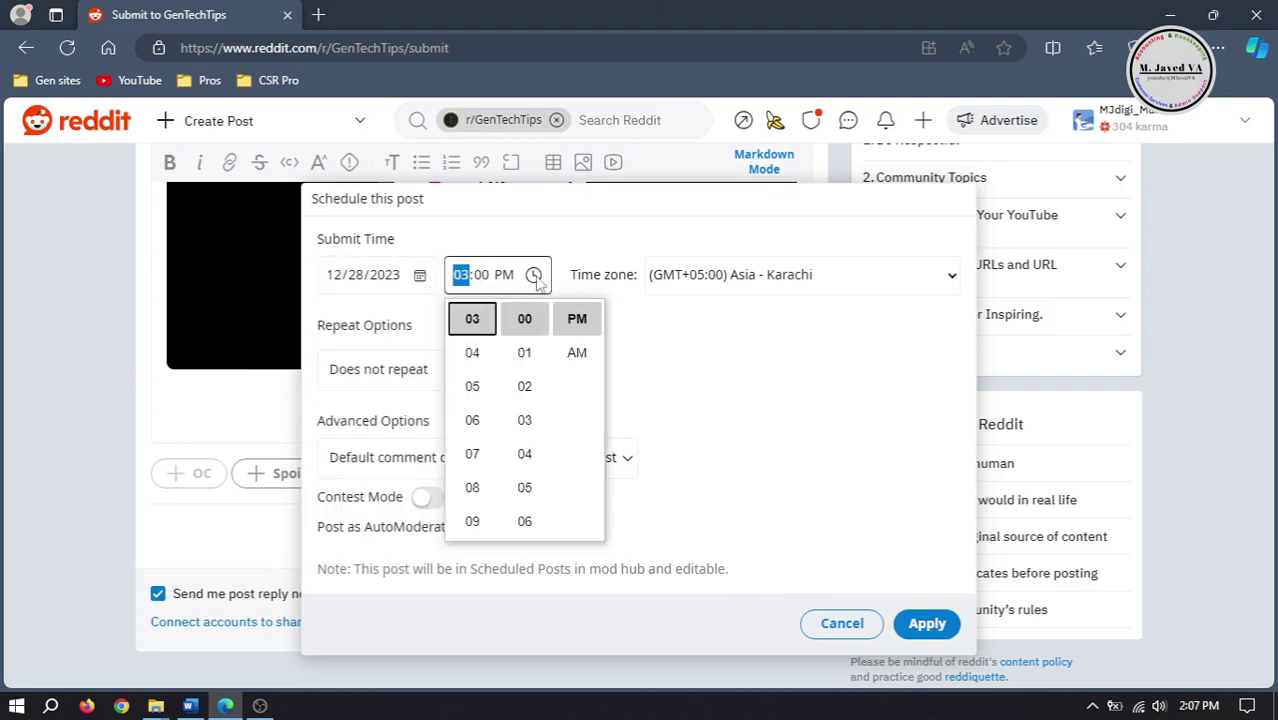
pyautogui.press('Down')
pyautogui.press('Down')
pyautogui.press('Down')
pyautogui.press('Down')
pyautogui.press('Down')
pyautogui.press('Down')
pyautogui.press('Down')
pyautogui.press('Down')
pyautogui.press('Down')
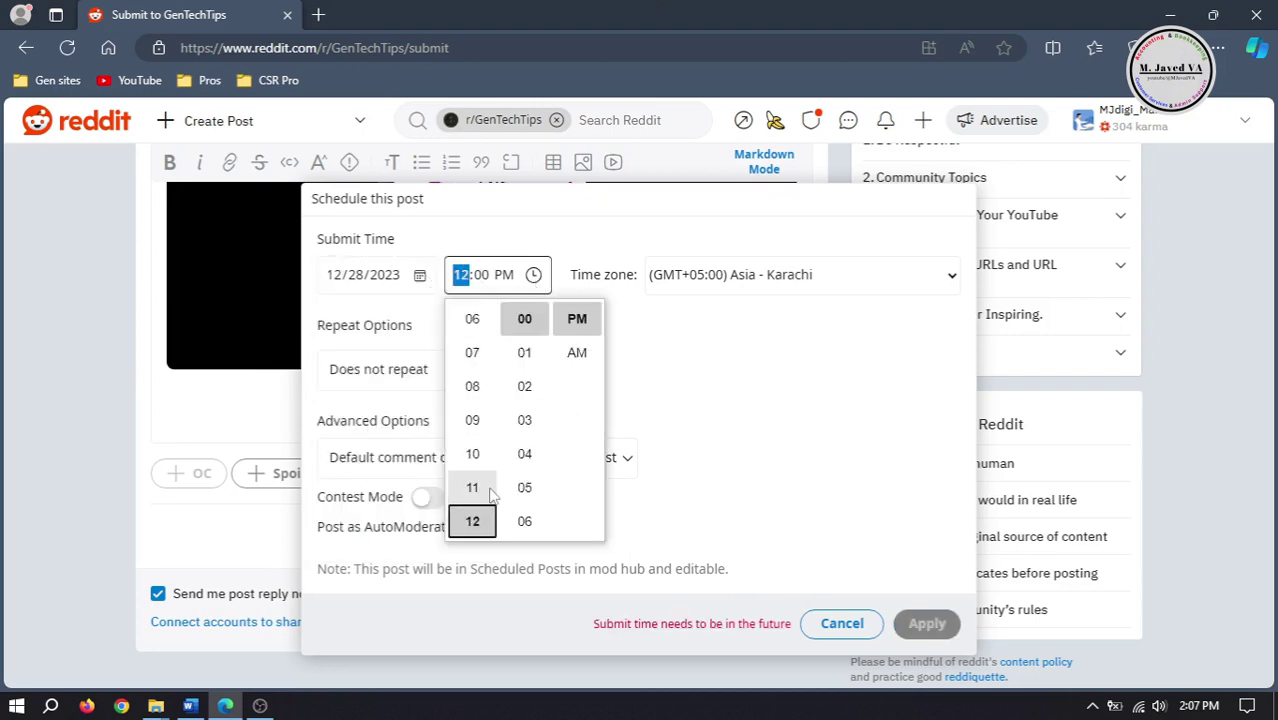
pyautogui.click(472, 487)
pyautogui.scroll(-20, 548, 351)
pyautogui.scroll(-17, 537, 509)
pyautogui.click(524, 453)
pyautogui.click(433, 314)
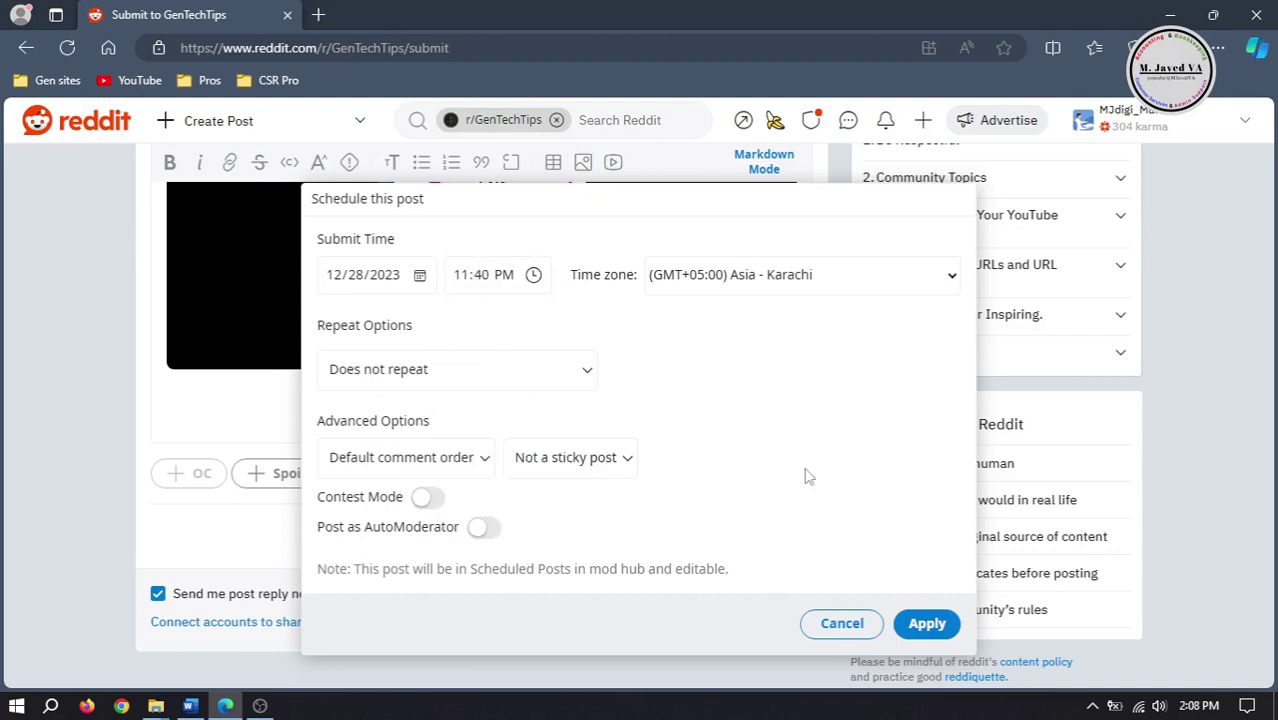
pyautogui.click(926, 623)
pyautogui.click(728, 536)
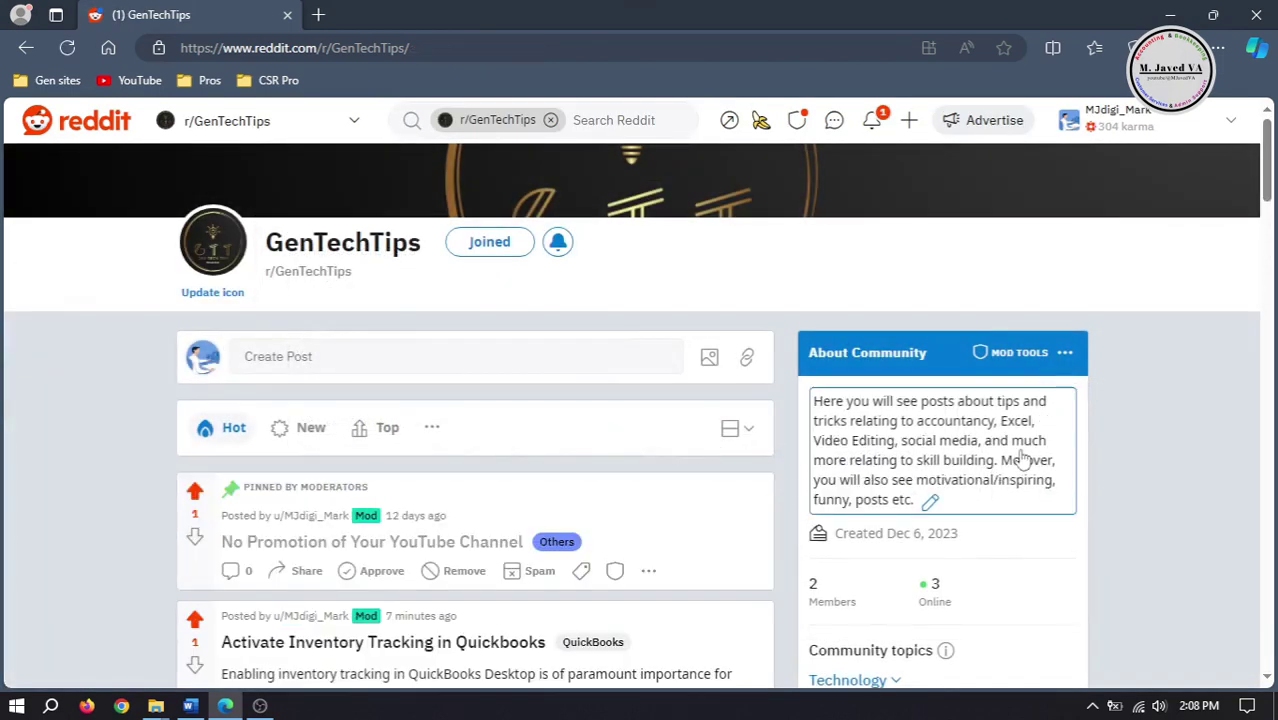
# Step: Browse the community's feed and open the published "Activate Inventory Tracking in Quickbooks" post
pyautogui.scroll(-4, 1266, 165)
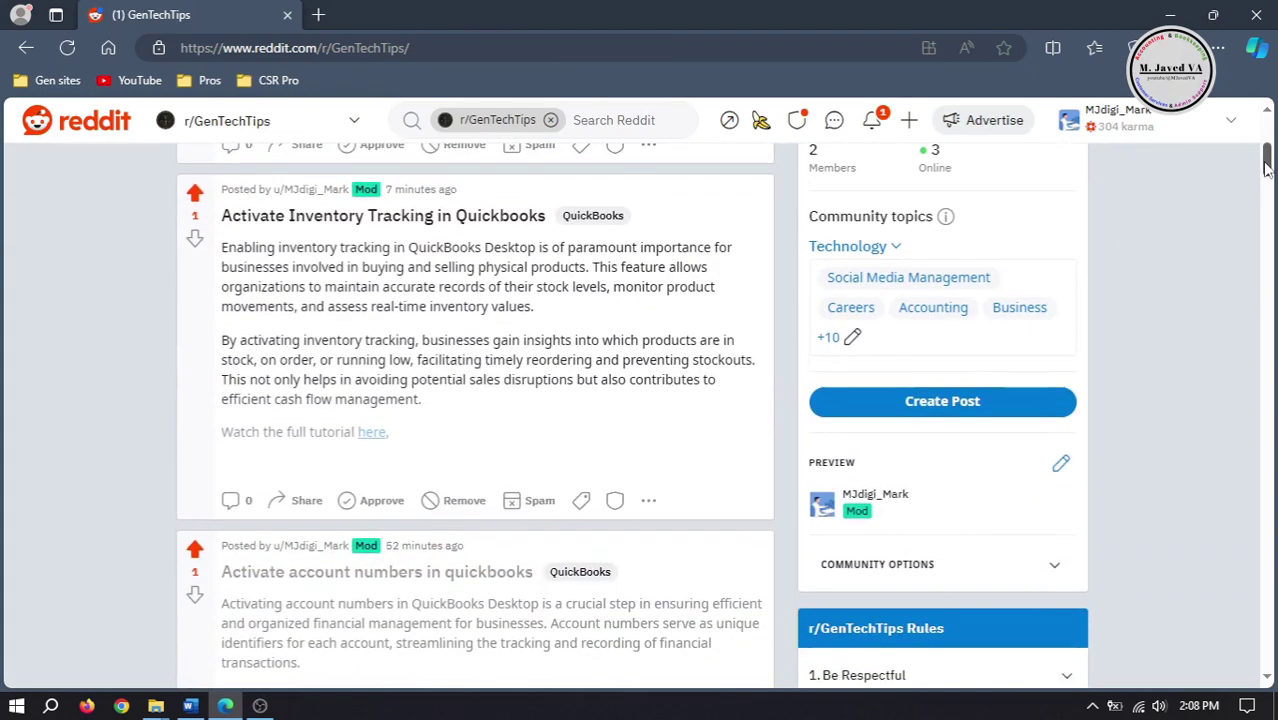
pyautogui.scroll(1, 1266, 170)
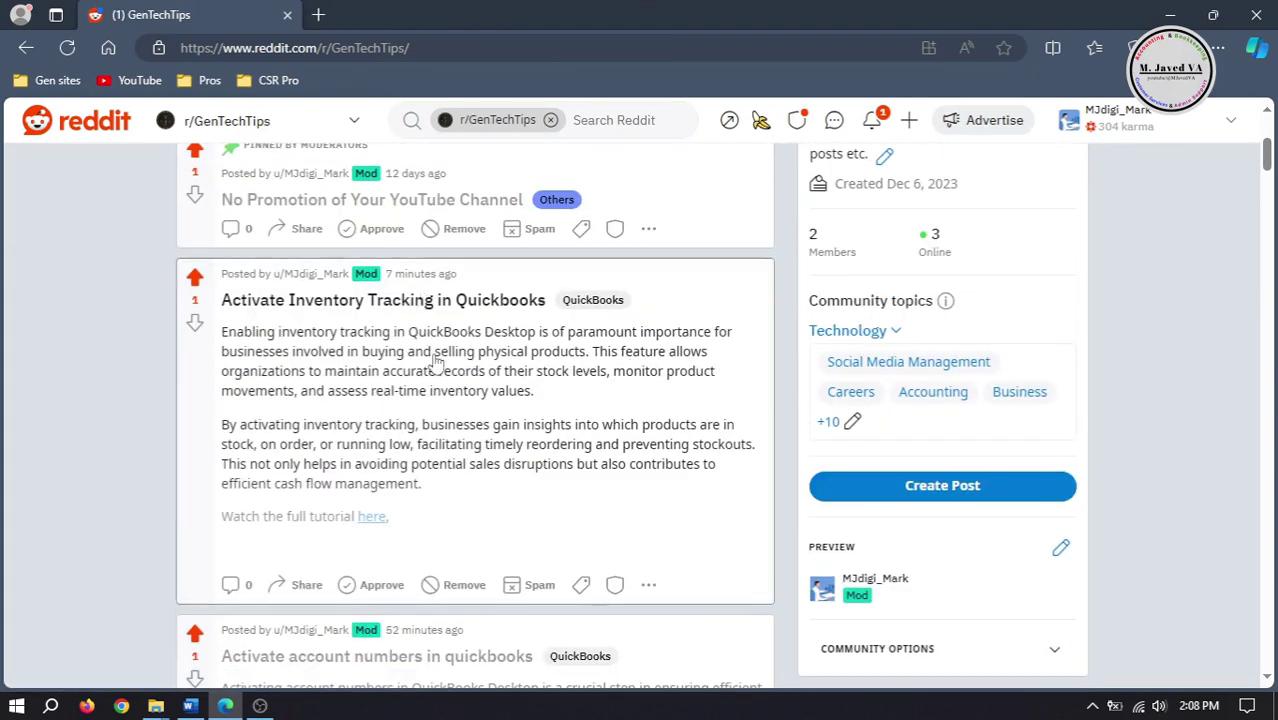
pyautogui.click(508, 404)
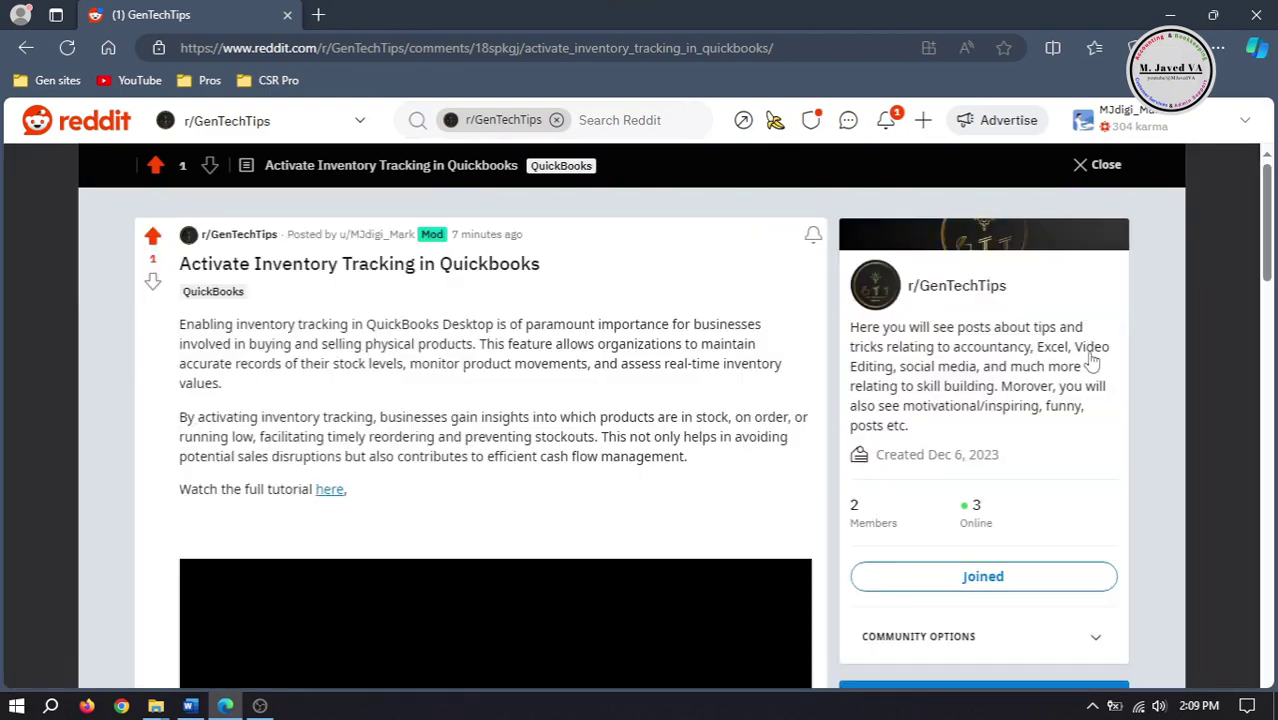
# Step: Examine the published inventory tracking post, unmuting its embedded video for a moment and pausing it
pyautogui.scroll(-1, 400, 450)
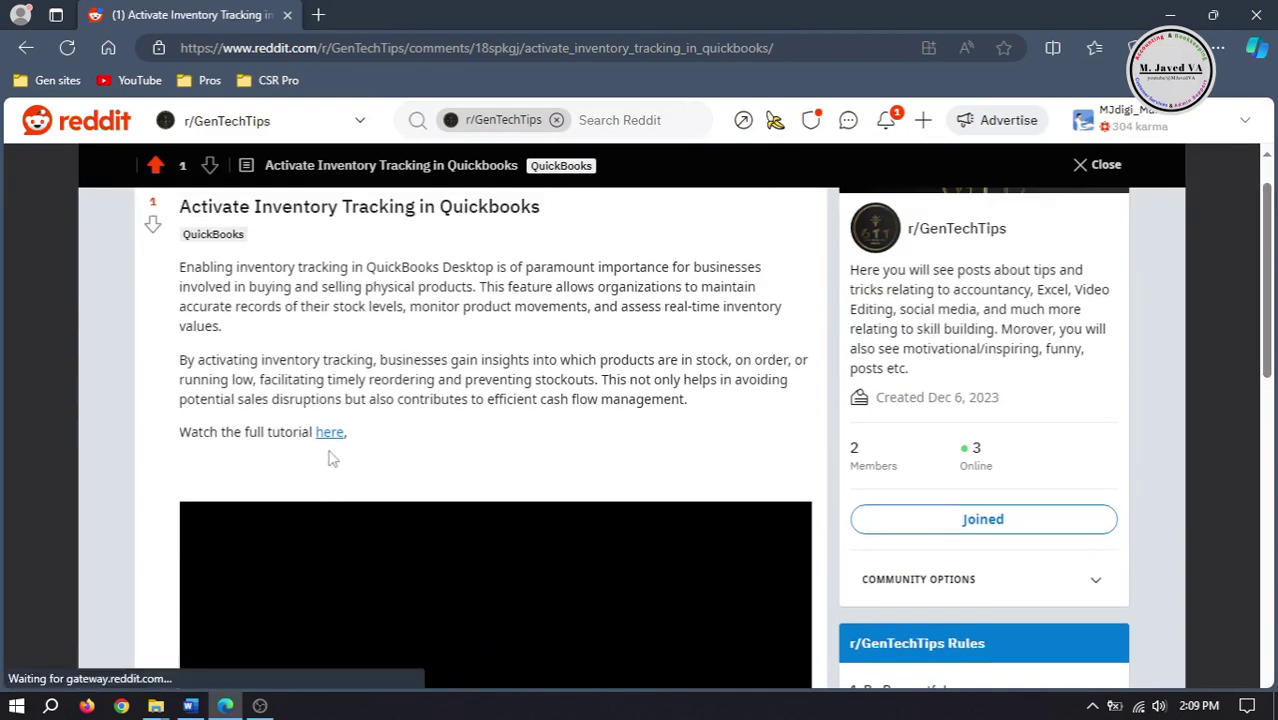
pyautogui.scroll(-2, 1272, 328)
pyautogui.scroll(-4, 1272, 328)
pyautogui.click(787, 500)
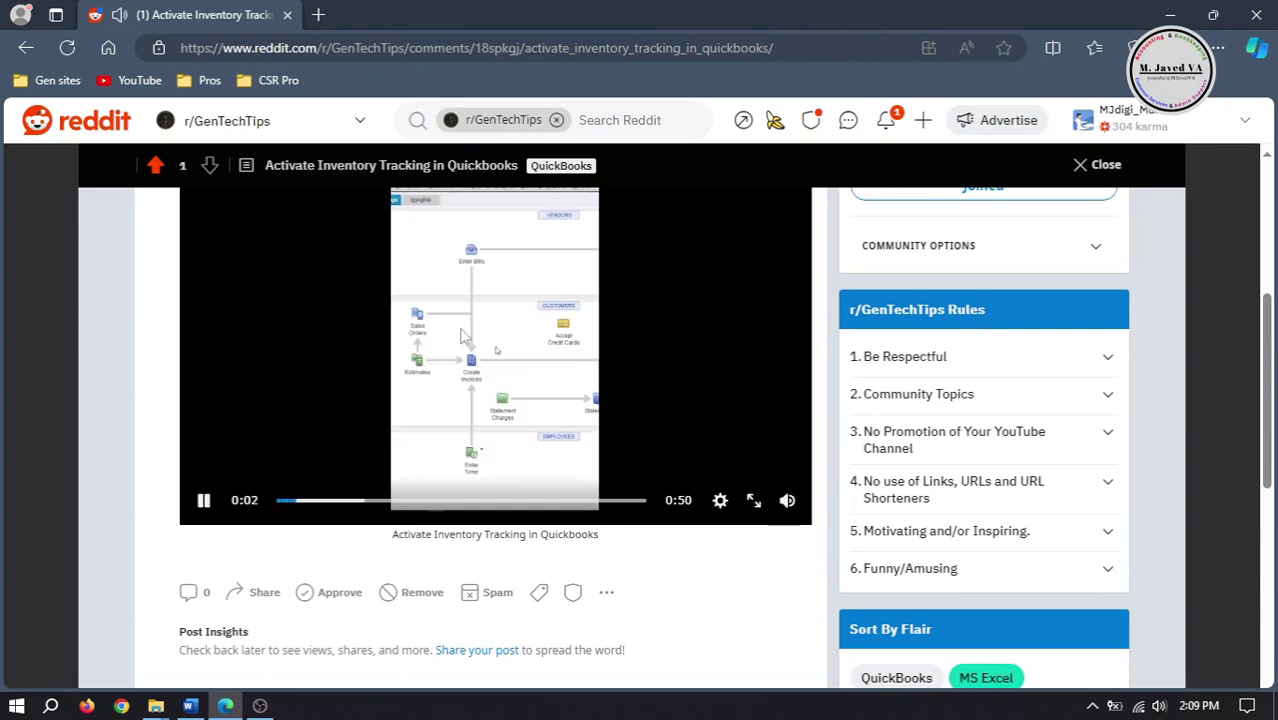
pyautogui.scroll(1, 640, 567)
pyautogui.click(203, 573)
pyautogui.scroll(5, 360, 397)
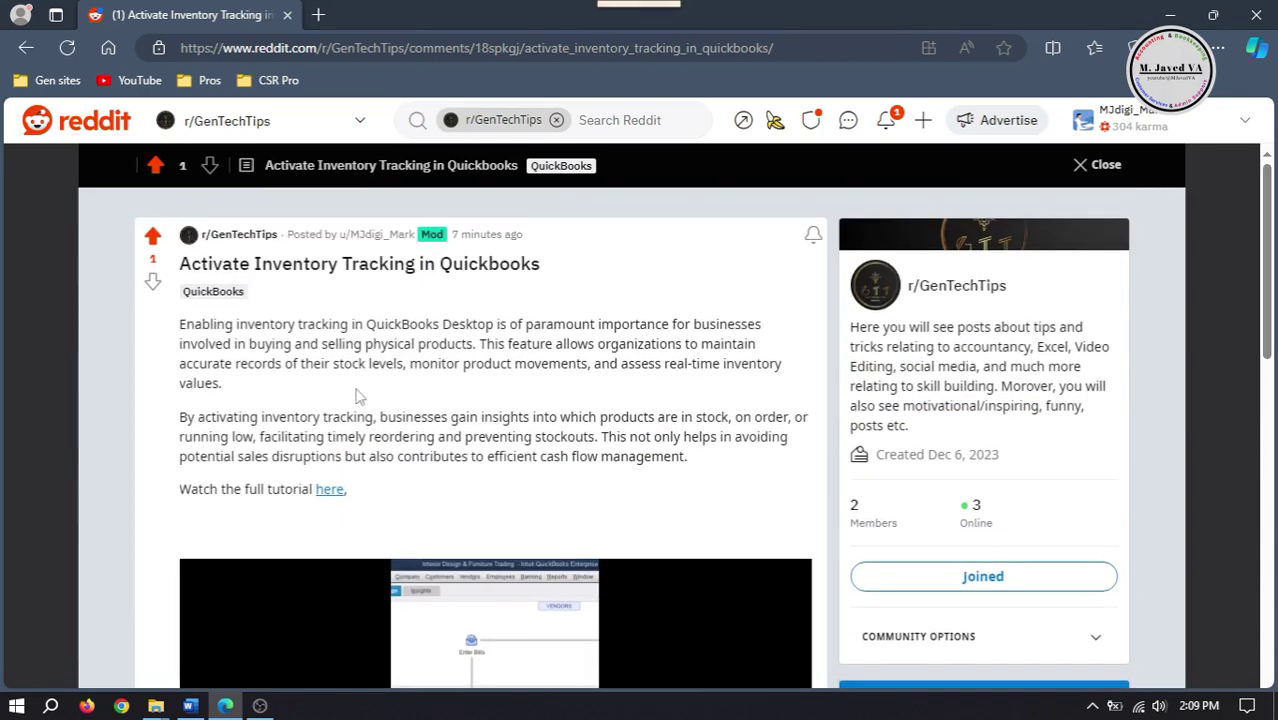
# Step: Follow the post's full tutorial link, look over the linked web page, and close it
pyautogui.click(331, 491)
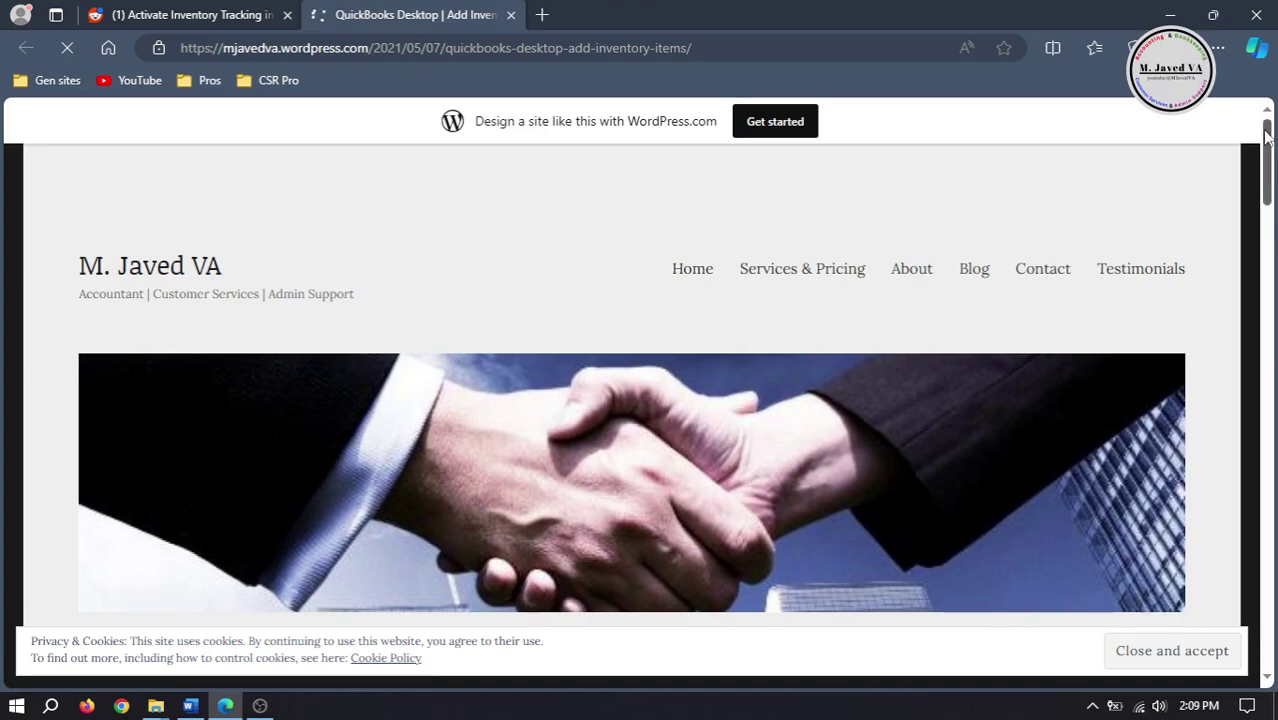
pyautogui.click(1263, 222)
pyautogui.moveTo(1263, 222); pyautogui.dragTo(1264, 150)
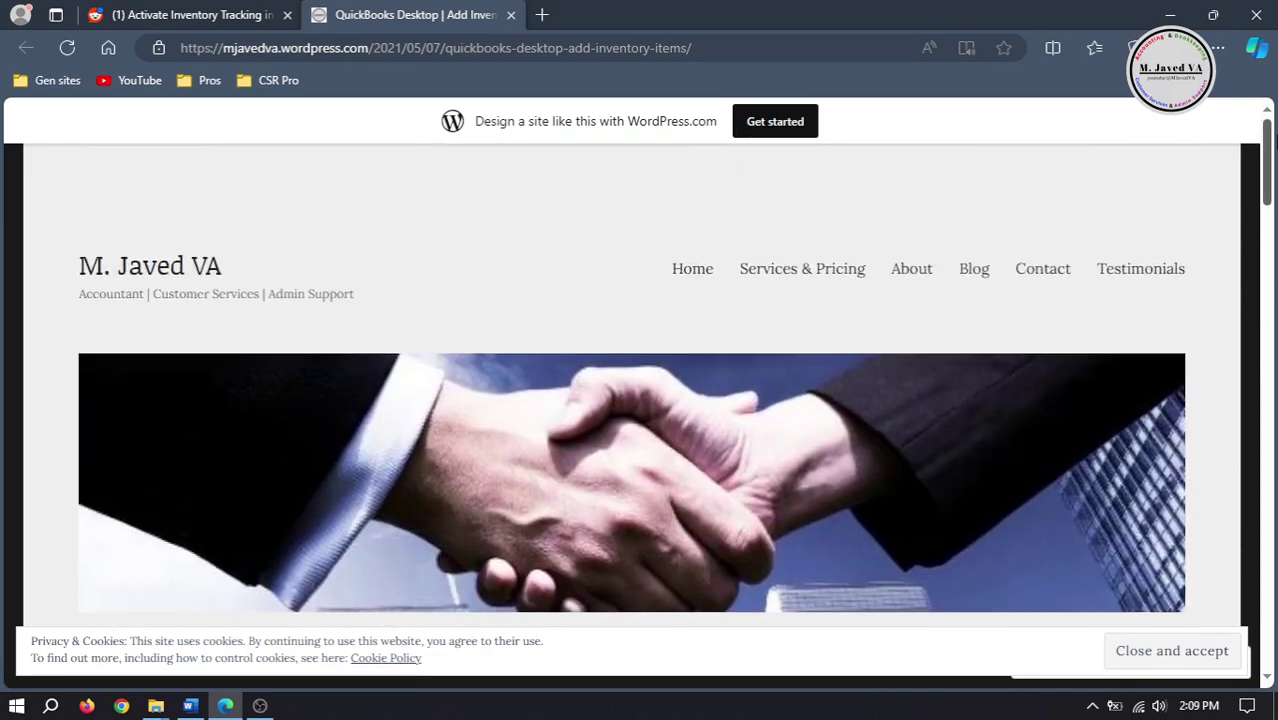
pyautogui.click(511, 14)
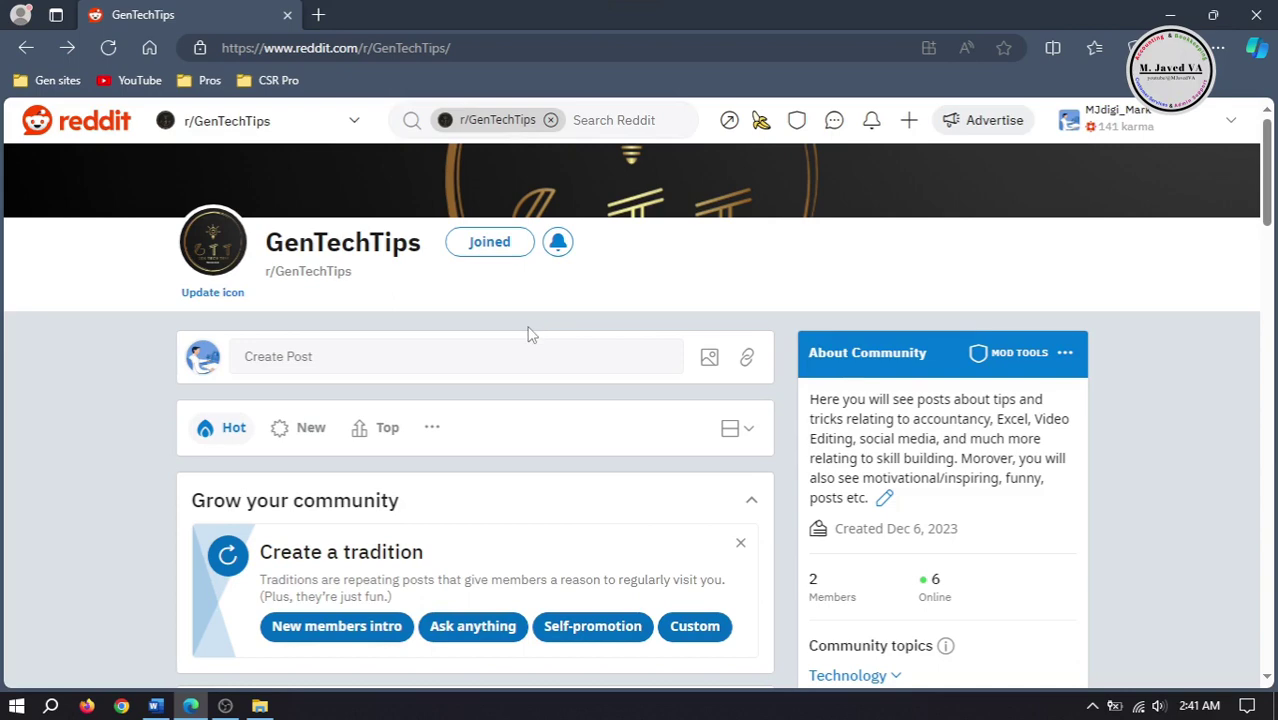
# Step: Open youtube.com in a new browser tab, search for "M Javed VA" and open that channel
pyautogui.click(318, 14)
pyautogui.write('youtube.com')
pyautogui.press('Return')
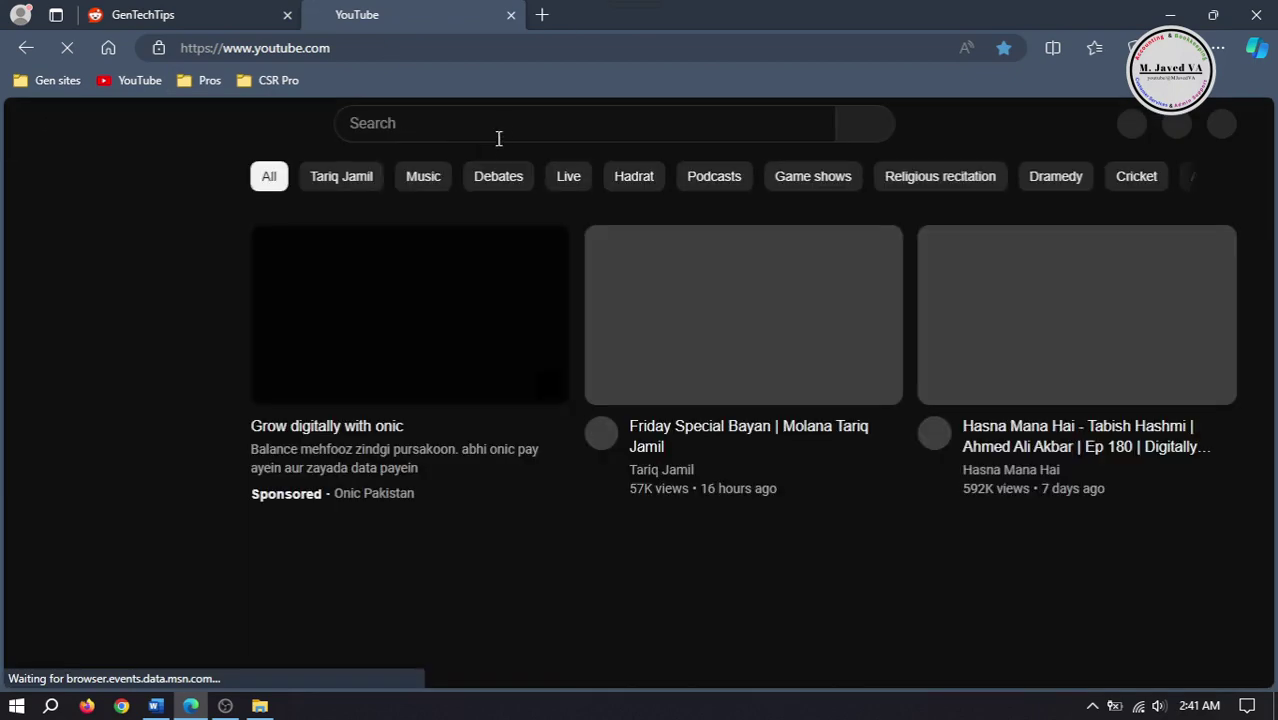
pyautogui.click(504, 126)
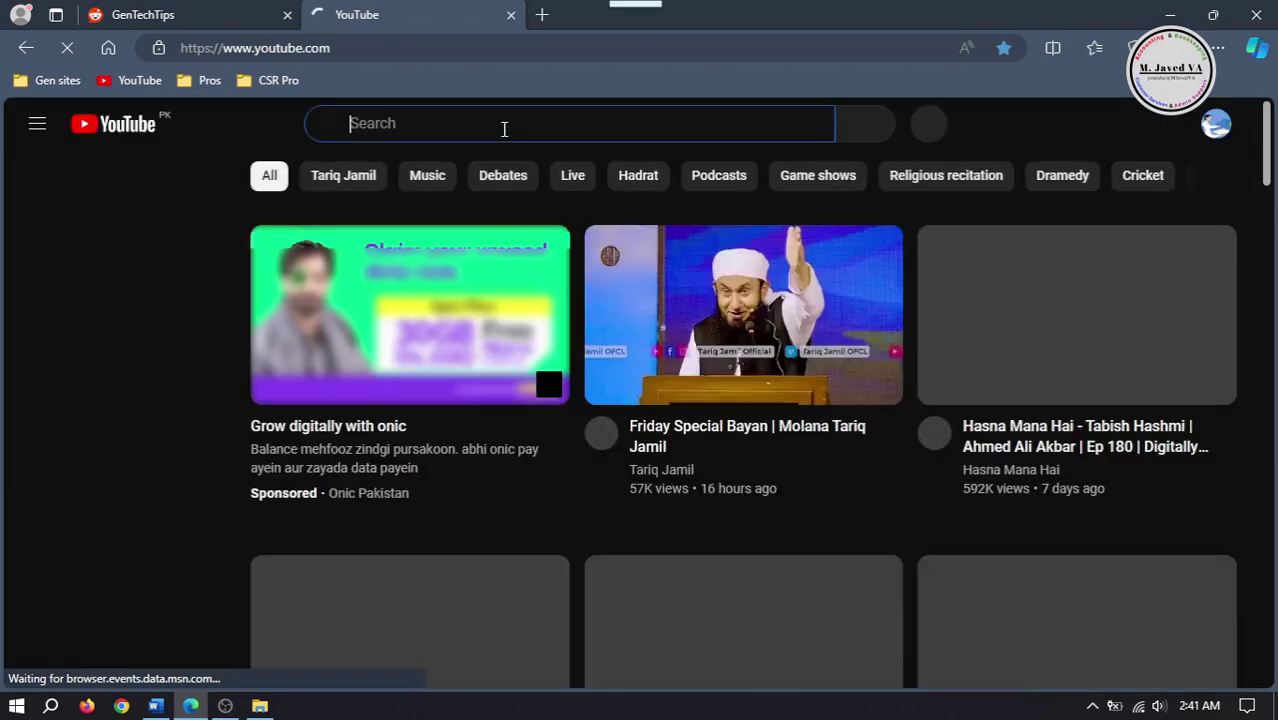
pyautogui.write('M Javed VA')
pyautogui.press('Return')
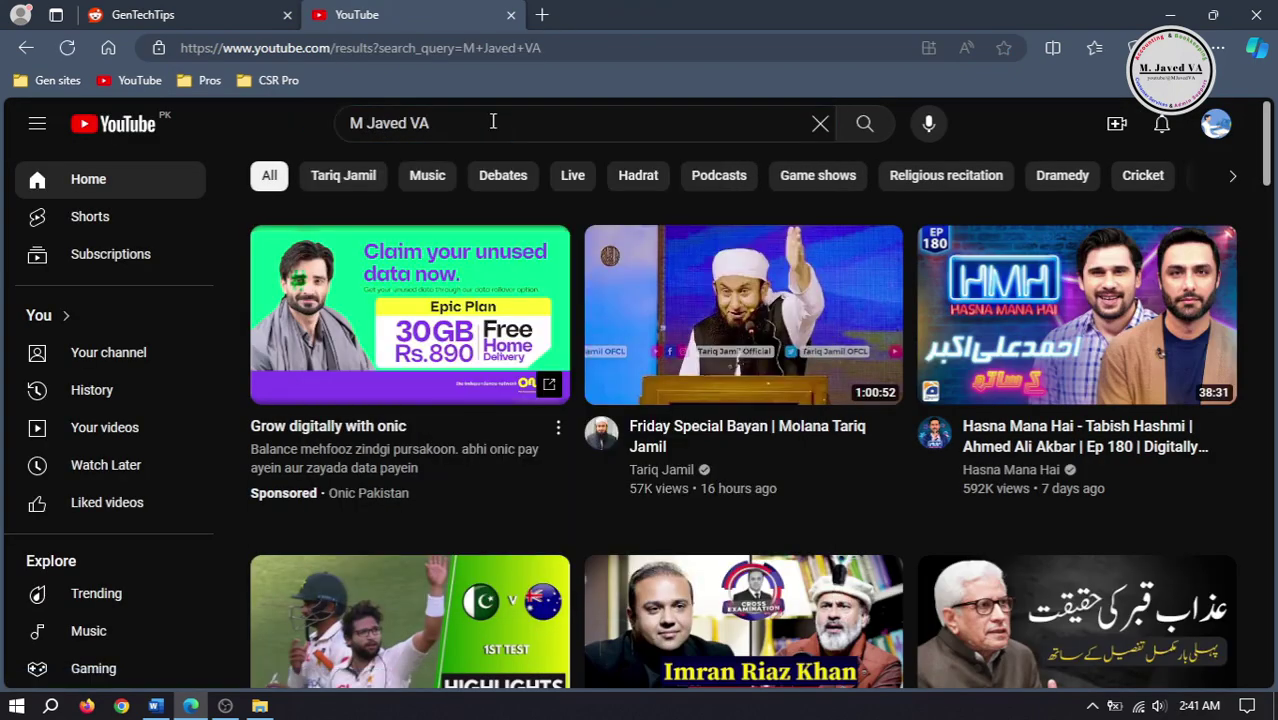
pyautogui.click(660, 240)
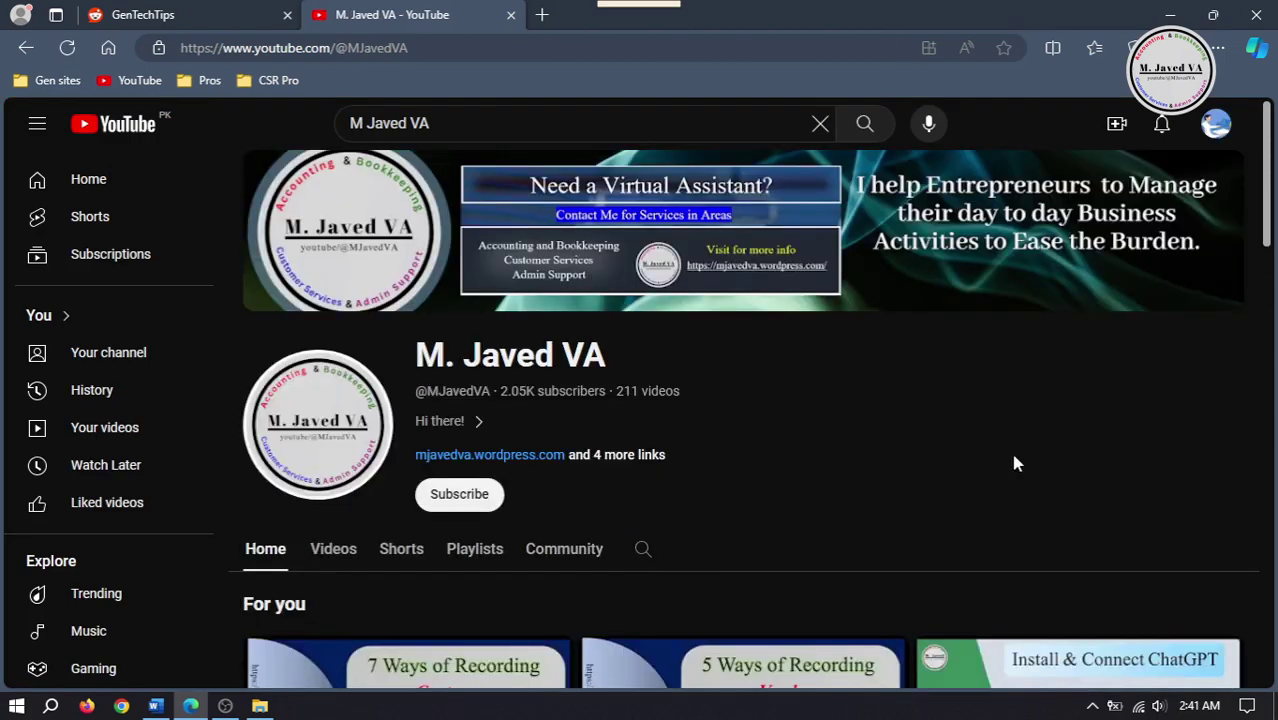
# Step: Open the channel's video "QuickBooks Desktop 7 ways of recording advance customer payments" and share it to Reddit
pyautogui.scroll(-3, 395, 383)
pyautogui.click(395, 383)
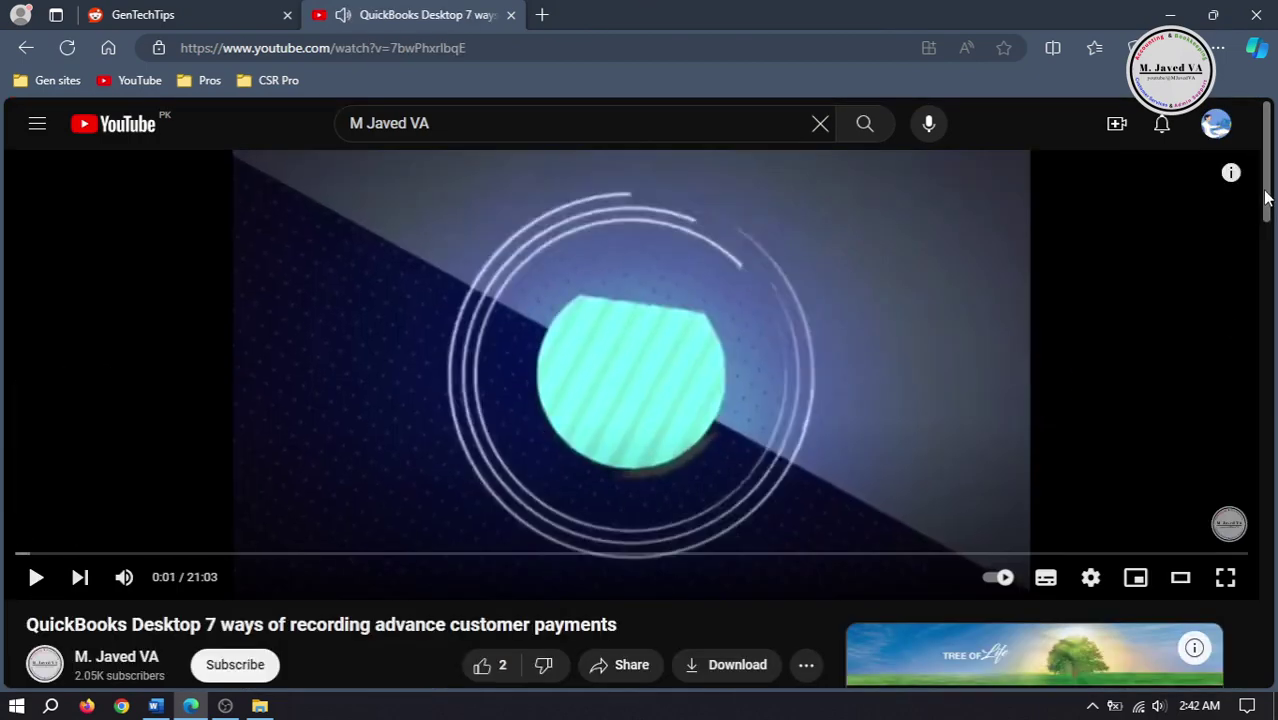
pyautogui.scroll(-3, 870, 400)
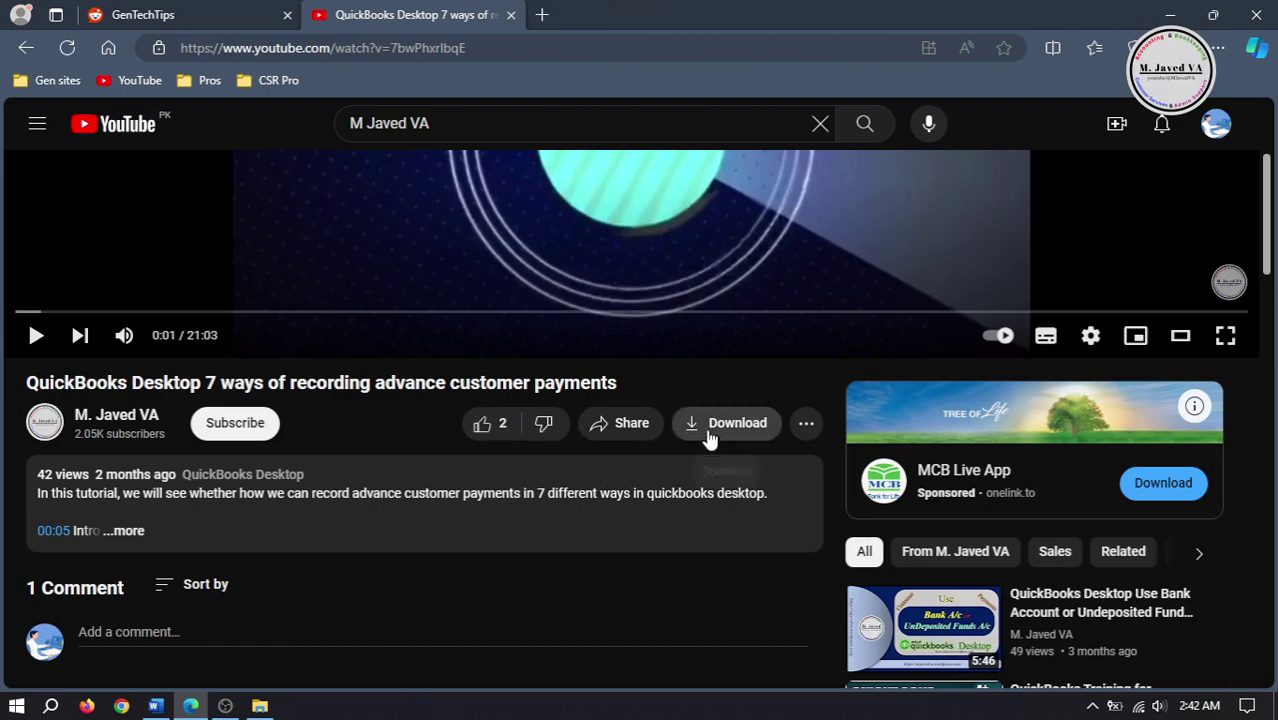
pyautogui.moveTo(1266, 247); pyautogui.dragTo(1215, 222)
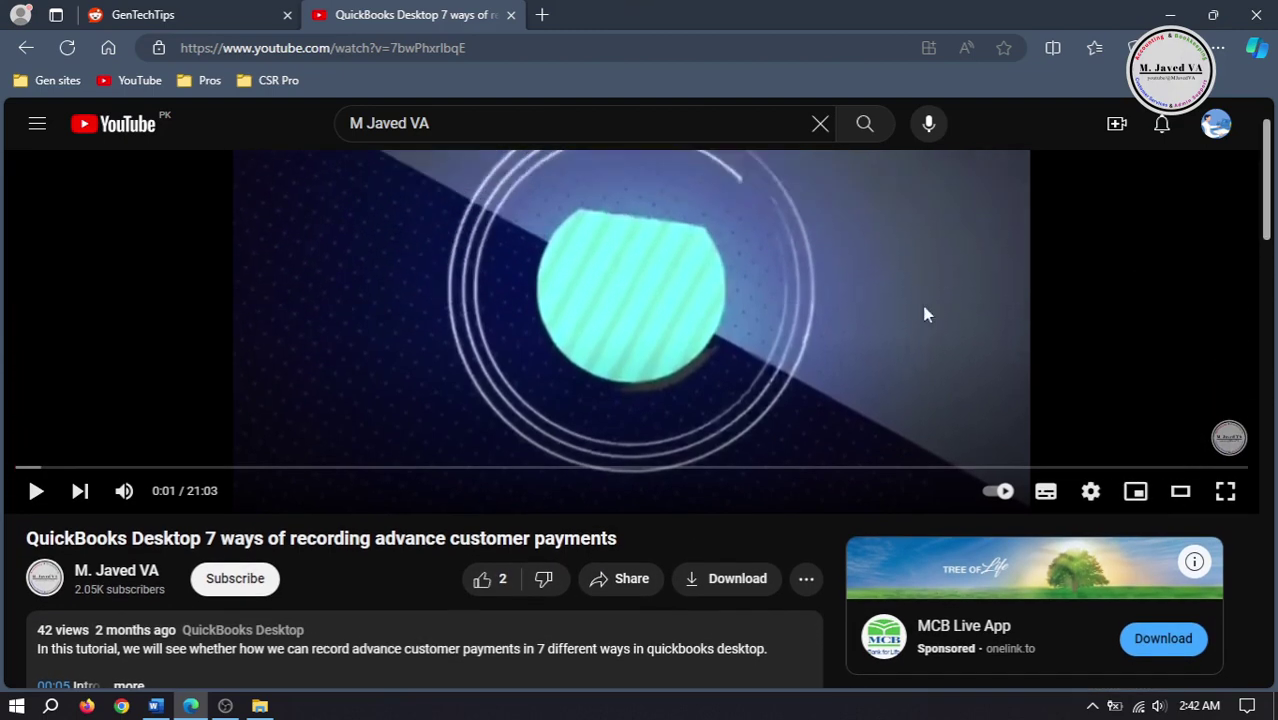
pyautogui.click(616, 581)
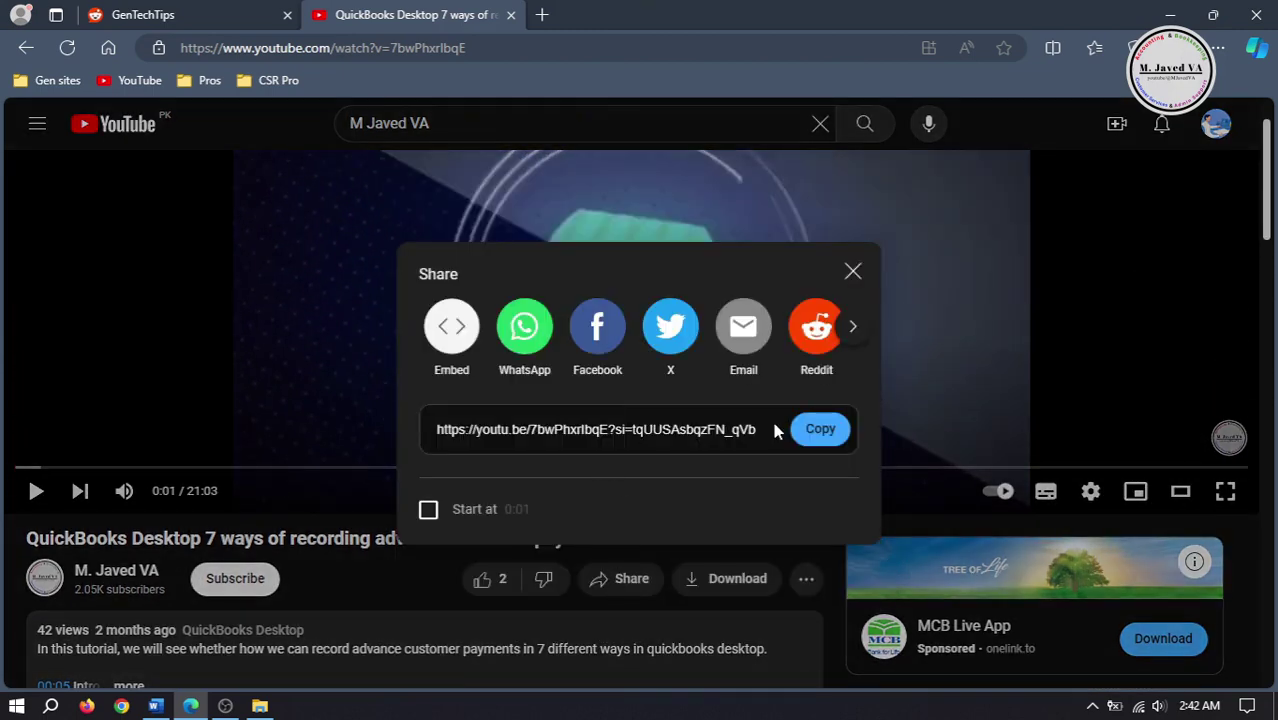
pyautogui.click(852, 327)
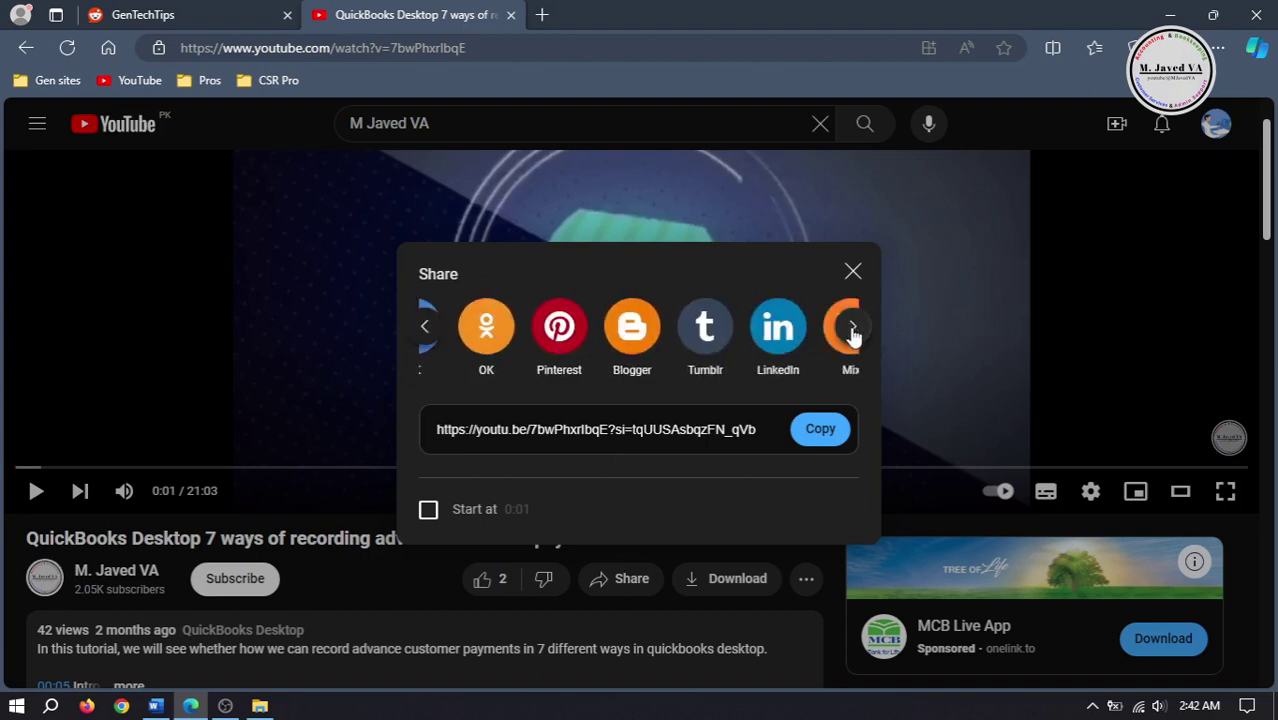
pyautogui.click(428, 327)
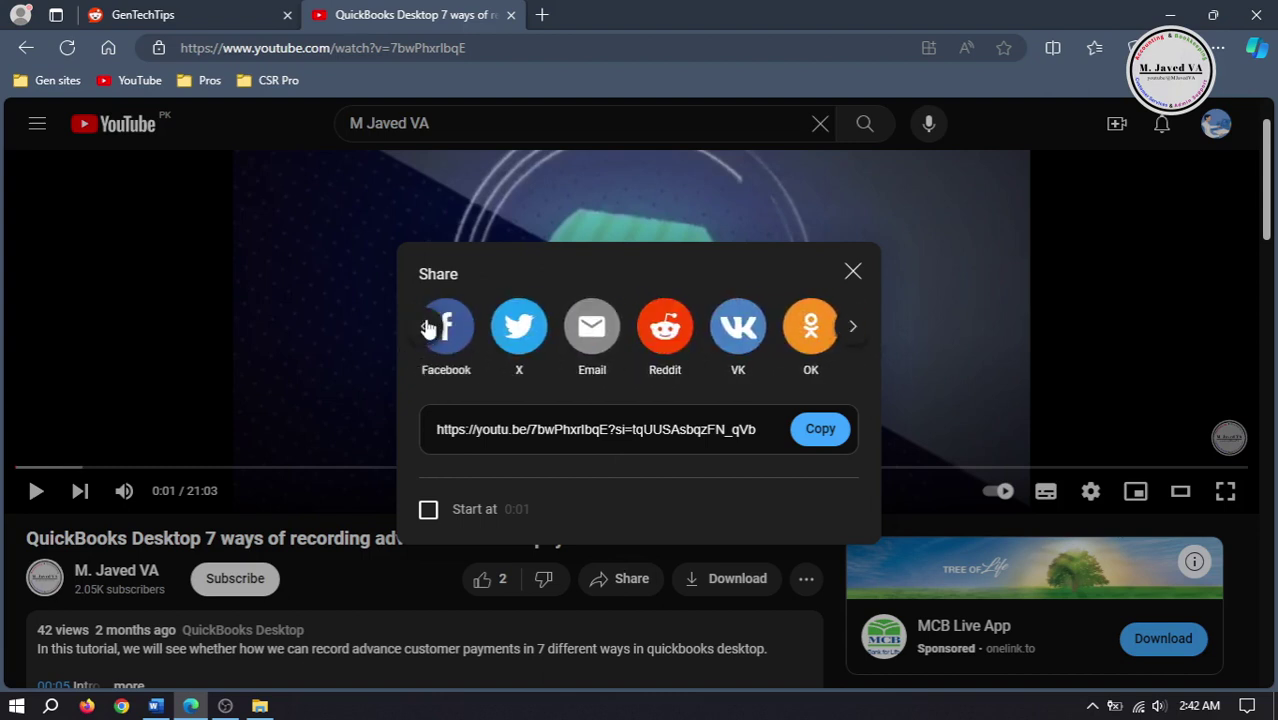
pyautogui.click(654, 338)
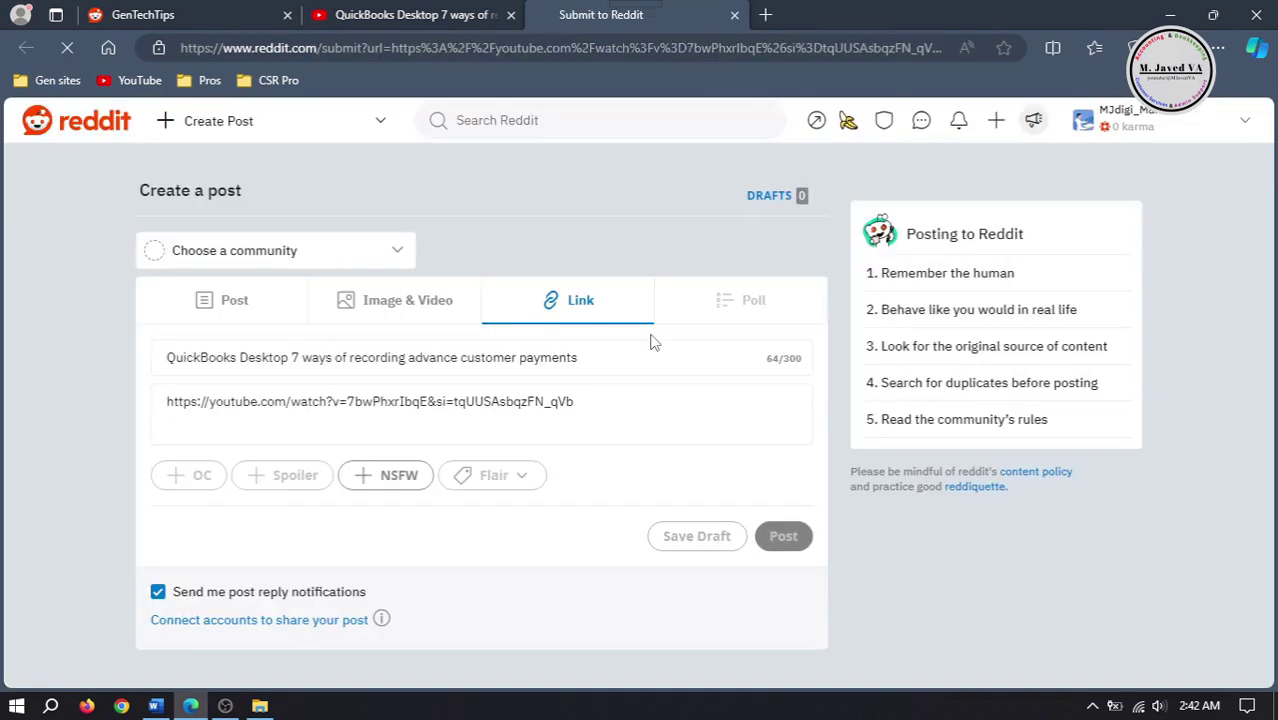
# Step: Search the communities for "gen" and choose r/GenTechTips as the destination of the shared link post
pyautogui.click(603, 404)
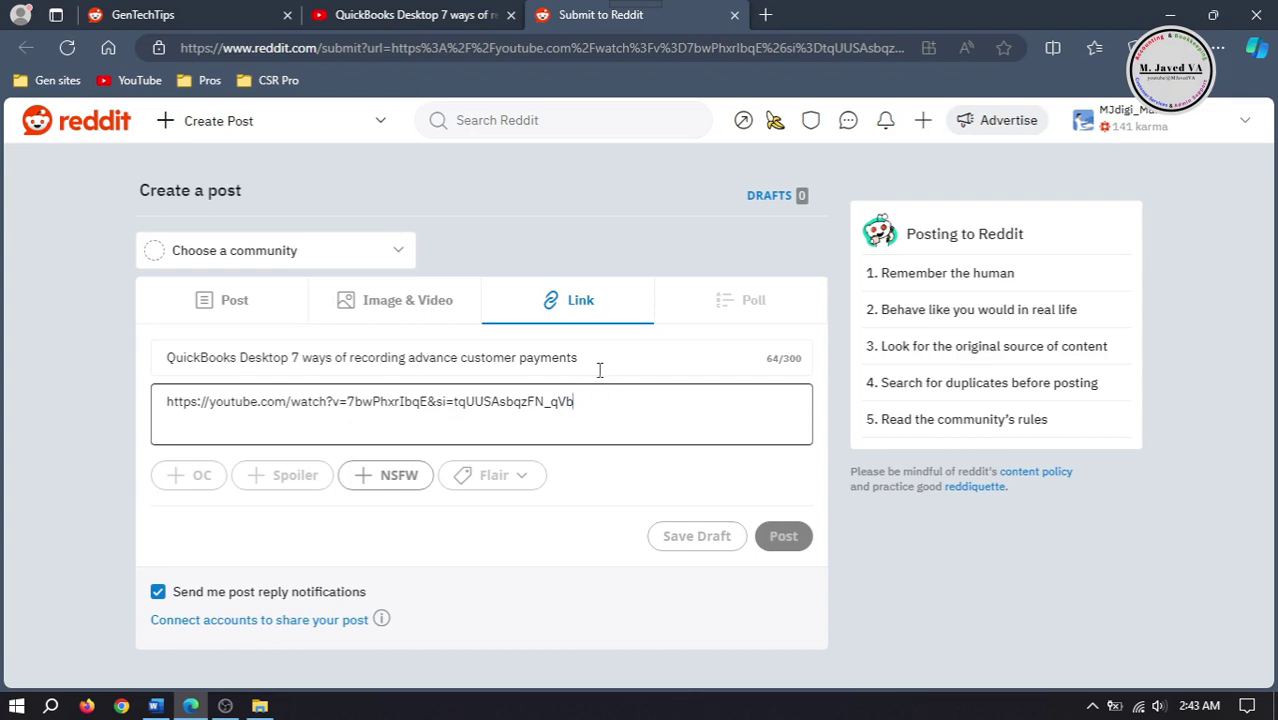
pyautogui.click(600, 361)
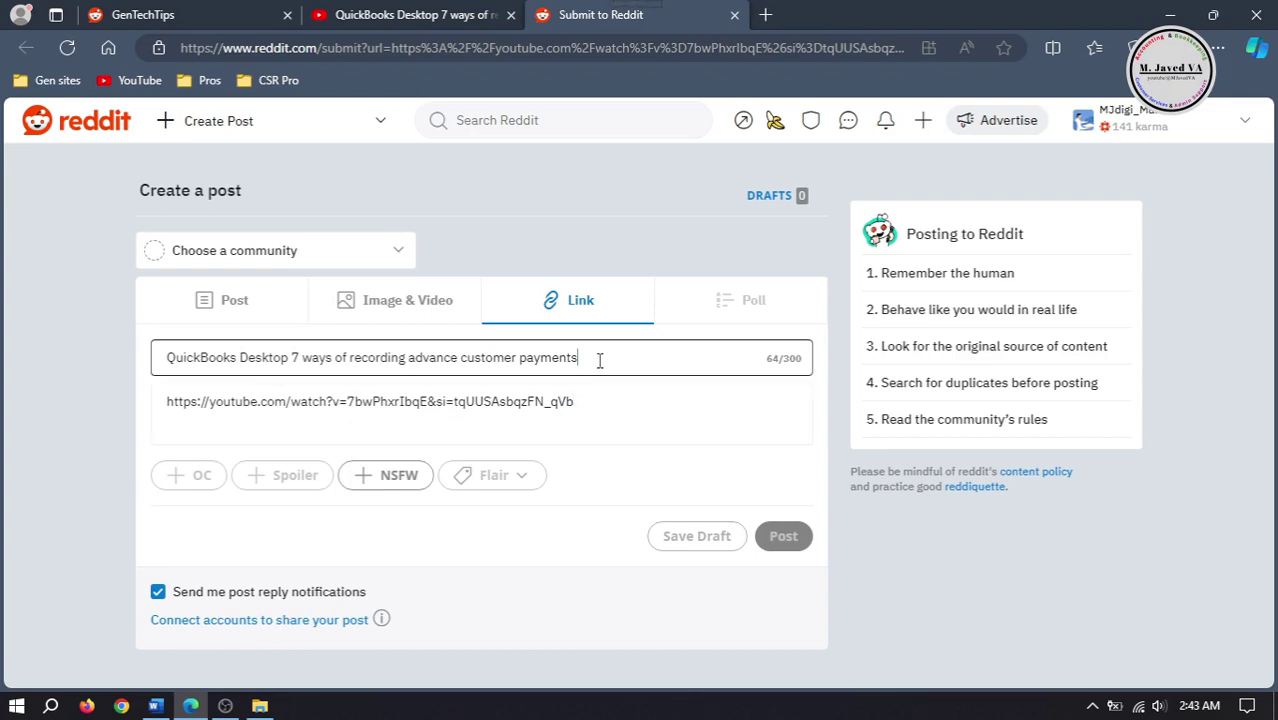
pyautogui.click(400, 254)
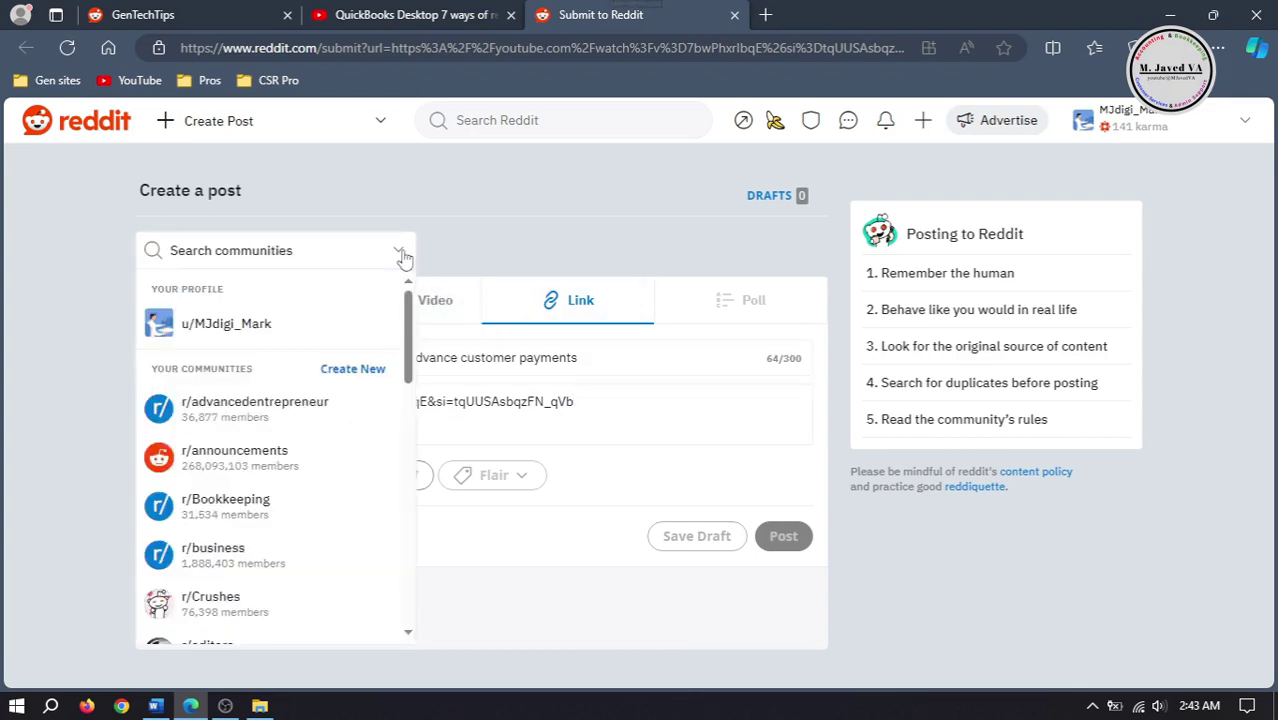
pyautogui.scroll(-5, 409, 333)
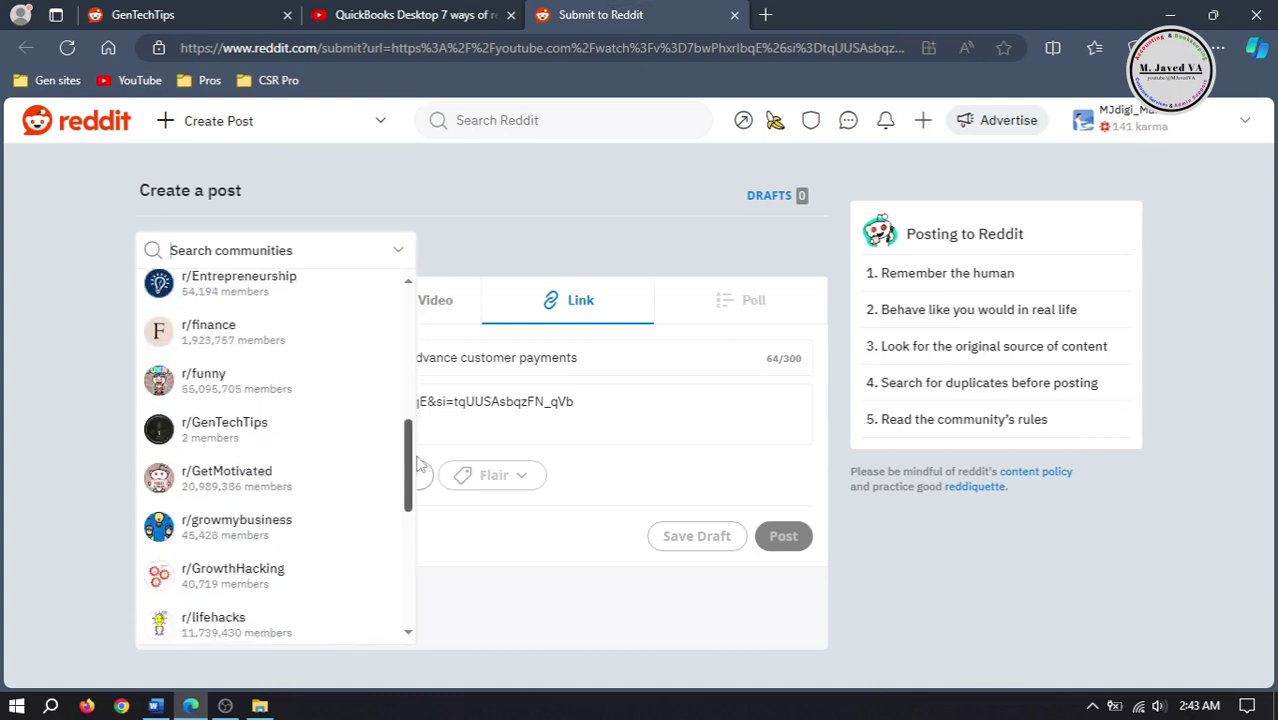
pyautogui.scroll(5, 409, 333)
pyautogui.write('gen')
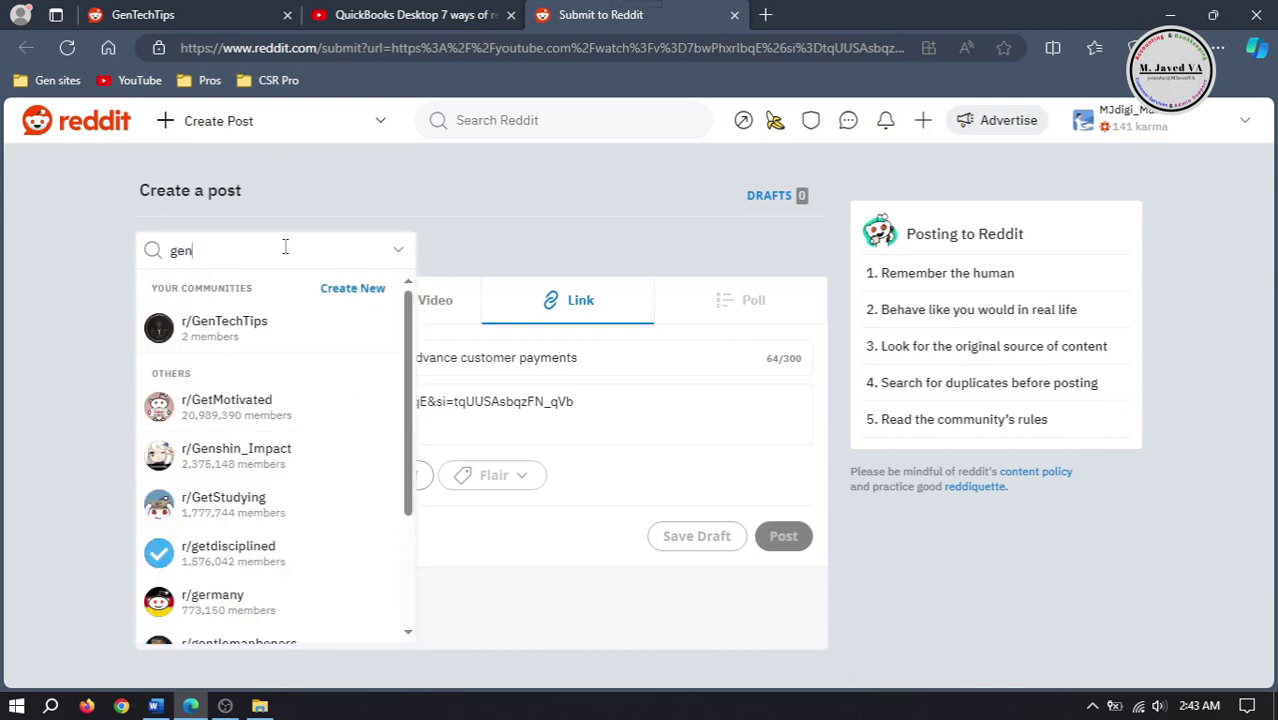
pyautogui.click(240, 324)
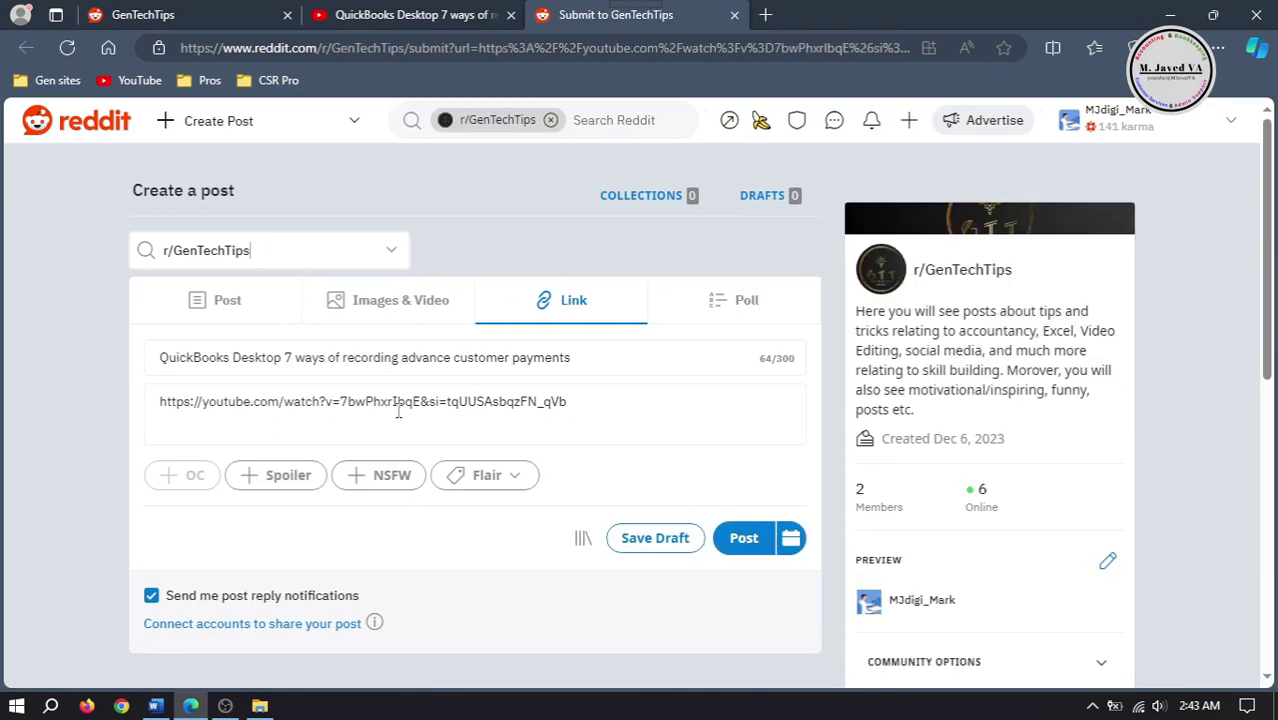
pyautogui.click(617, 372)
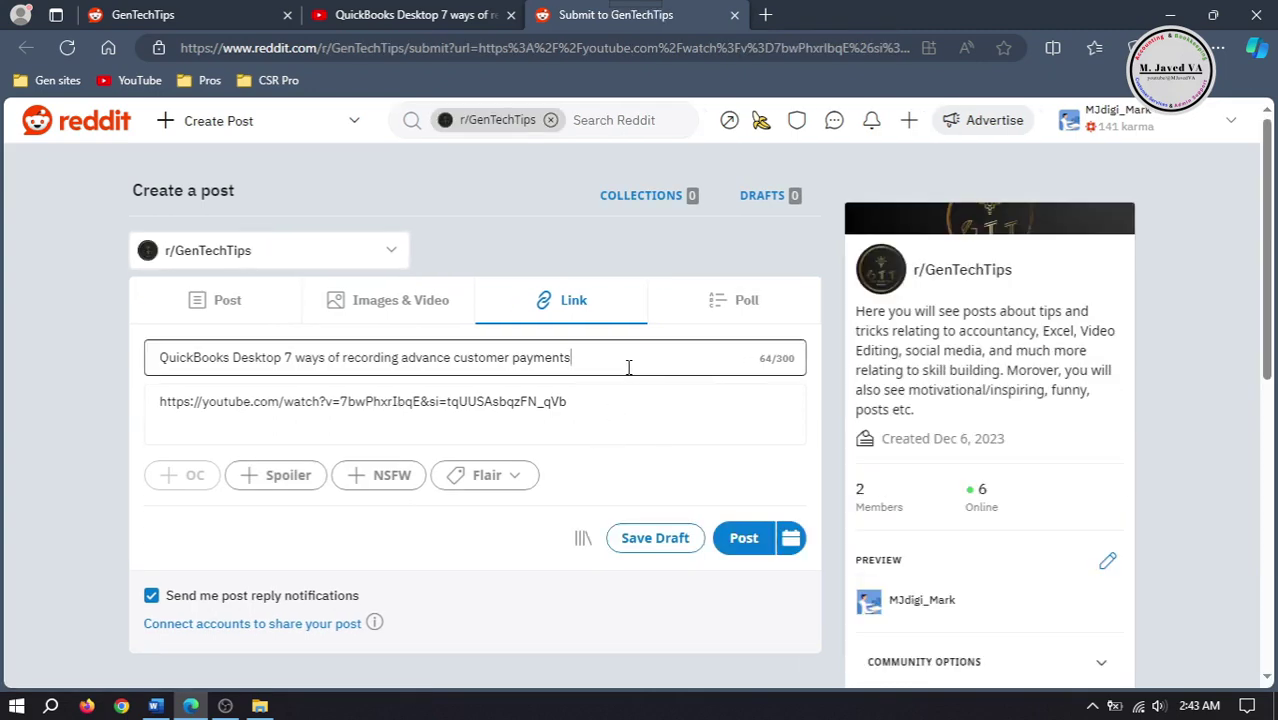
pyautogui.write('asfdsadf')
pyautogui.press('BackSpace')
pyautogui.press('BackSpace')
pyautogui.press('BackSpace')
pyautogui.press('BackSpace')
pyautogui.press('BackSpace')
pyautogui.press('BackSpace')
pyautogui.press('BackSpace')
pyautogui.press('BackSpace')
# Step: Apply the QuickBooks flair to the link post, publish it and look over the published post
pyautogui.click(514, 480)
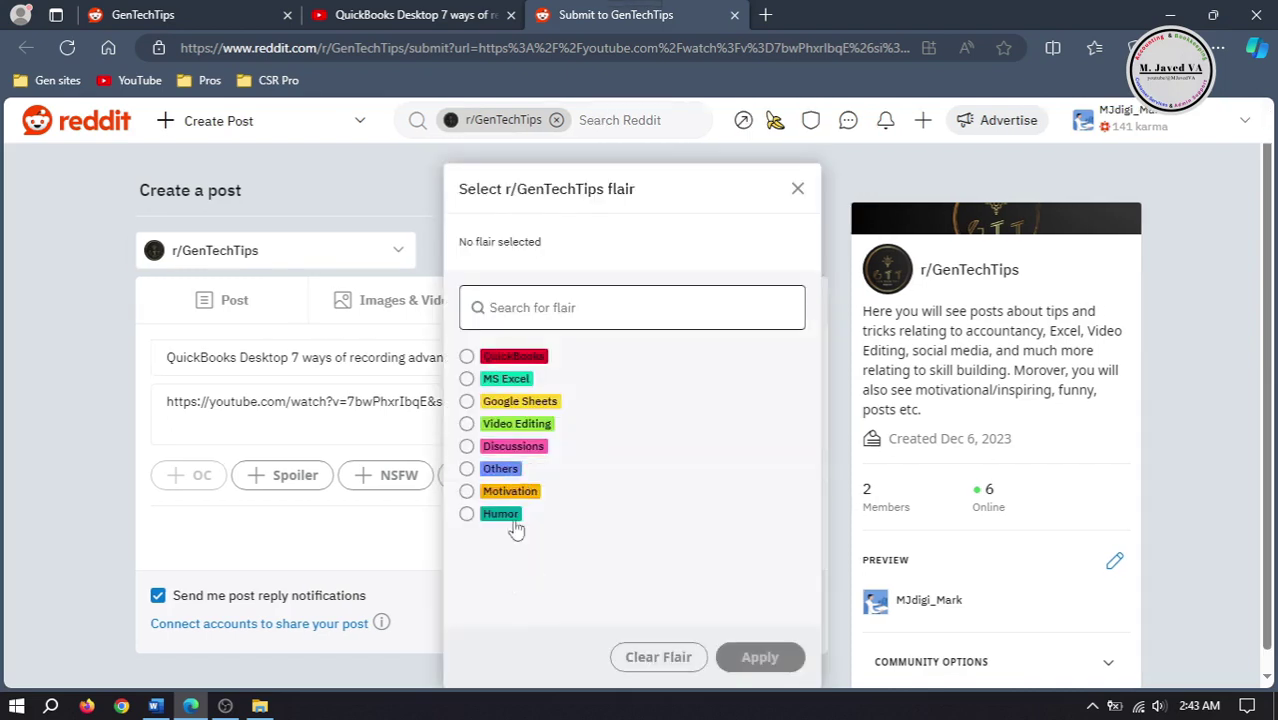
pyautogui.click(505, 362)
pyautogui.click(760, 658)
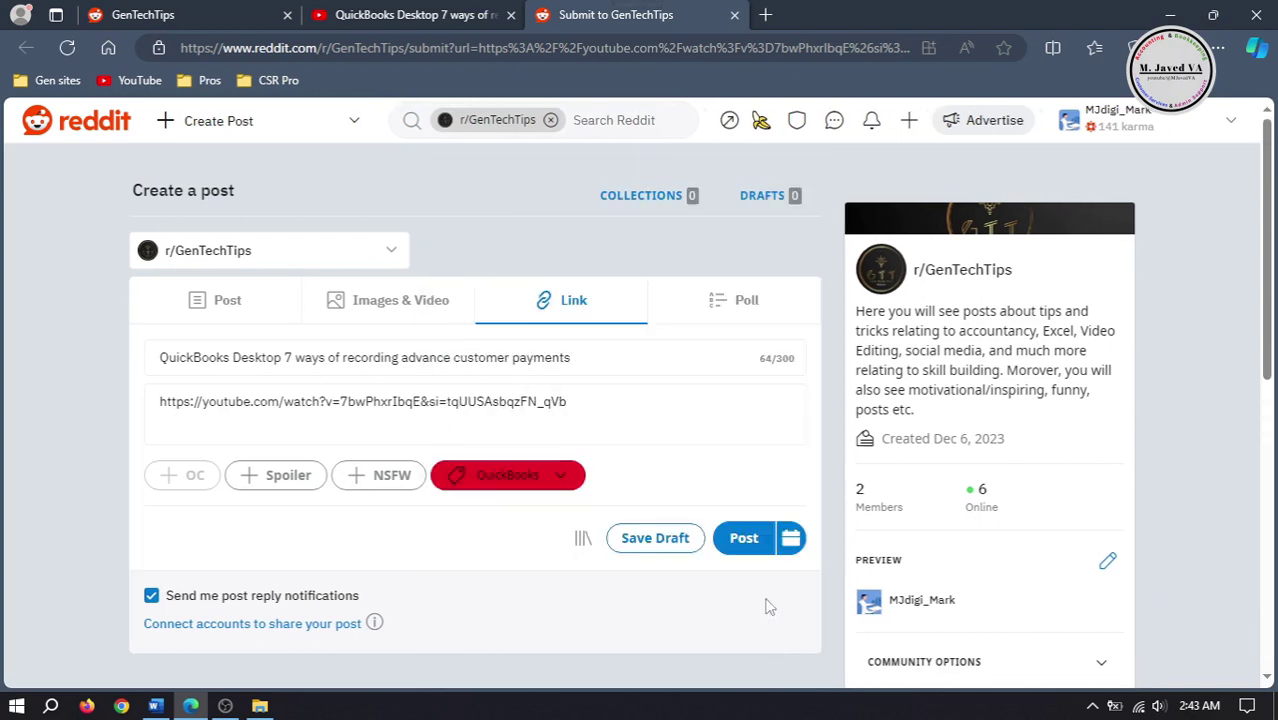
pyautogui.click(743, 539)
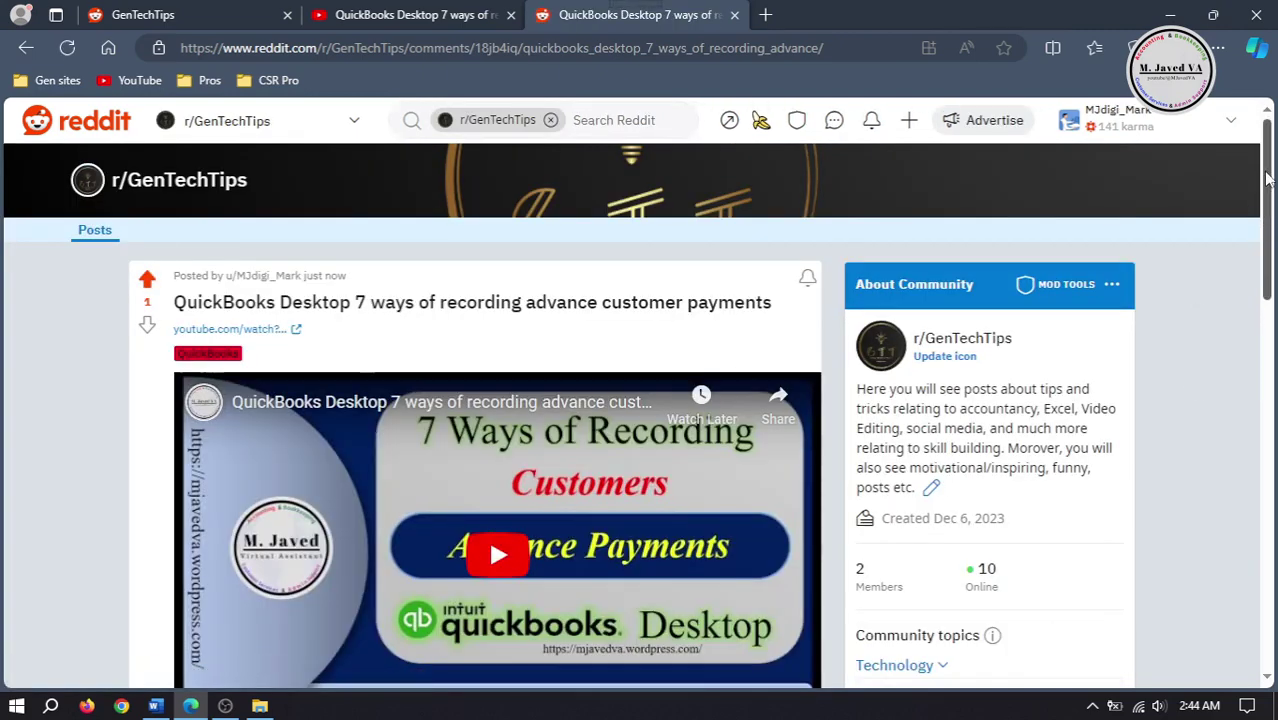
pyautogui.scroll(-2, 1266, 222)
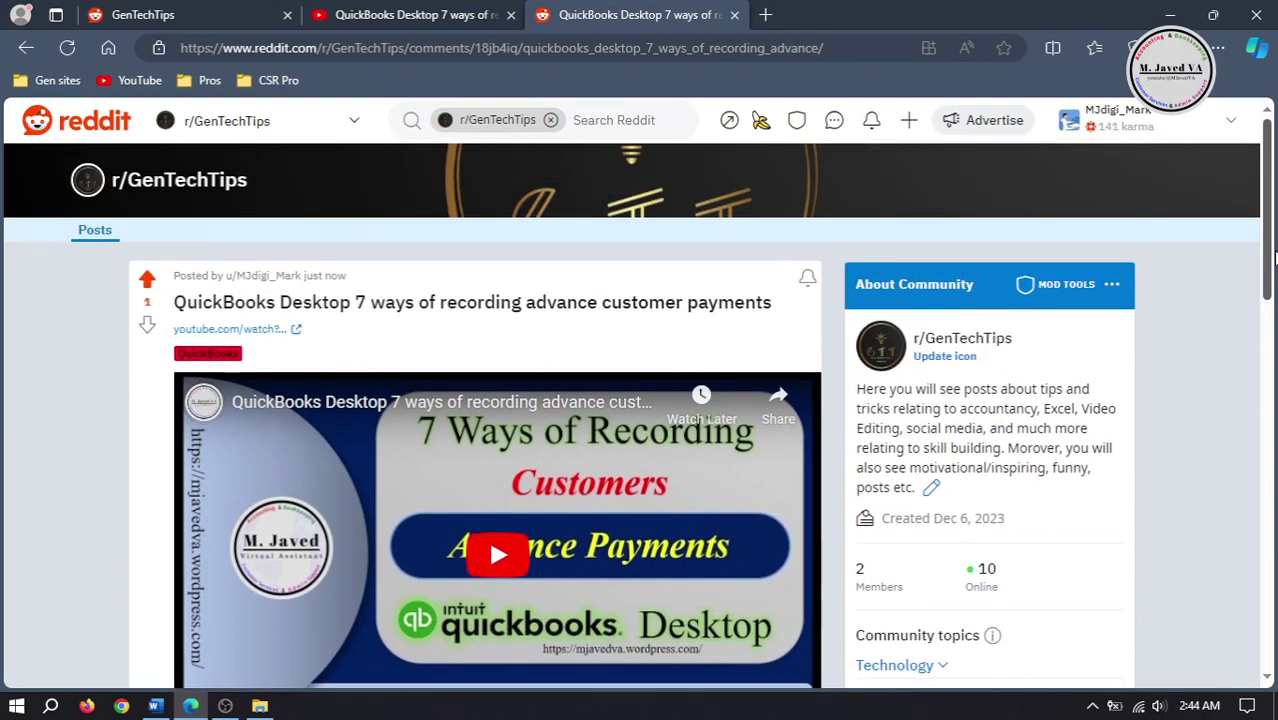
pyautogui.moveTo(1262, 342); pyautogui.dragTo(1266, 260)
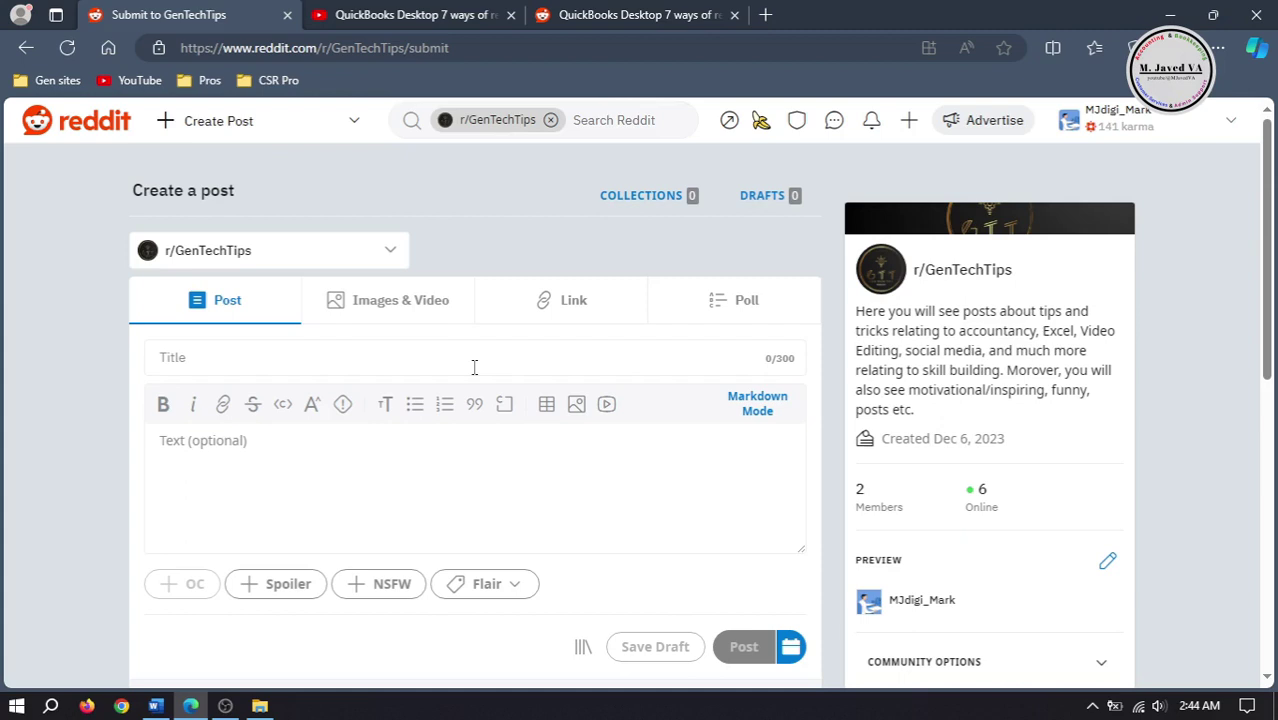
# Step: Look at the images and video form of the new r/GenTechTips post and return to the text post form
pyautogui.click(423, 317)
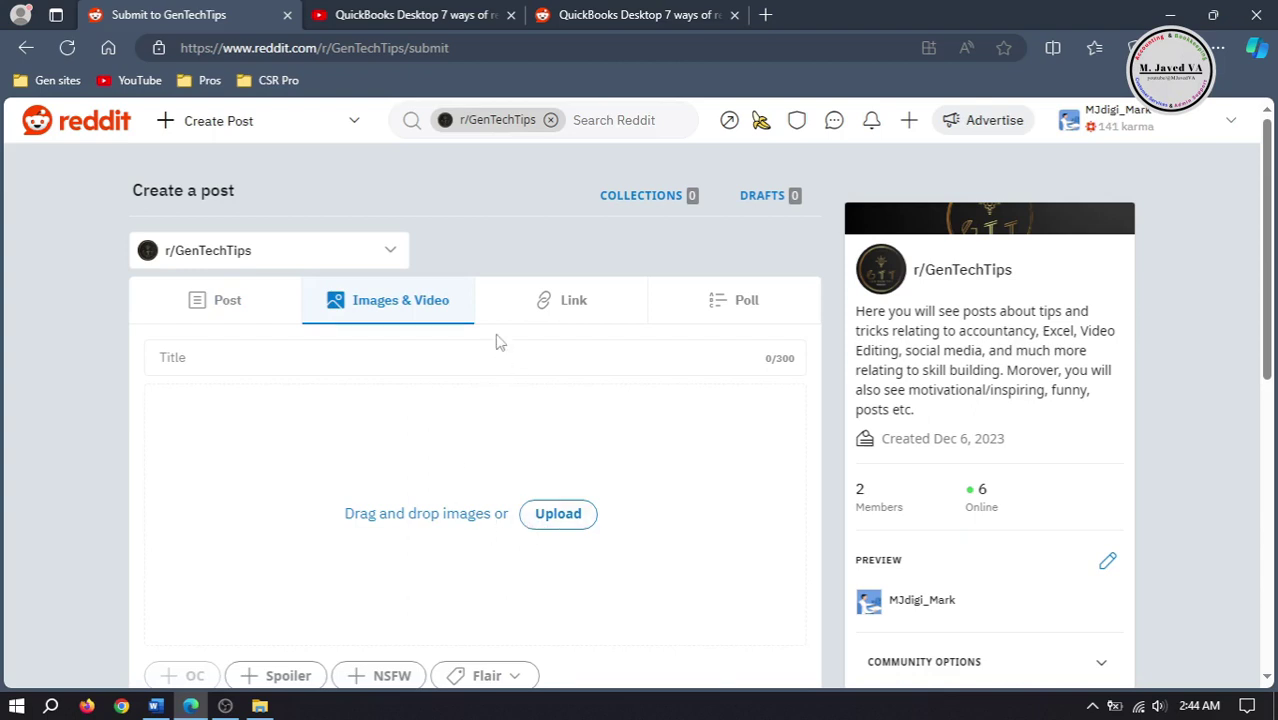
pyautogui.click(218, 302)
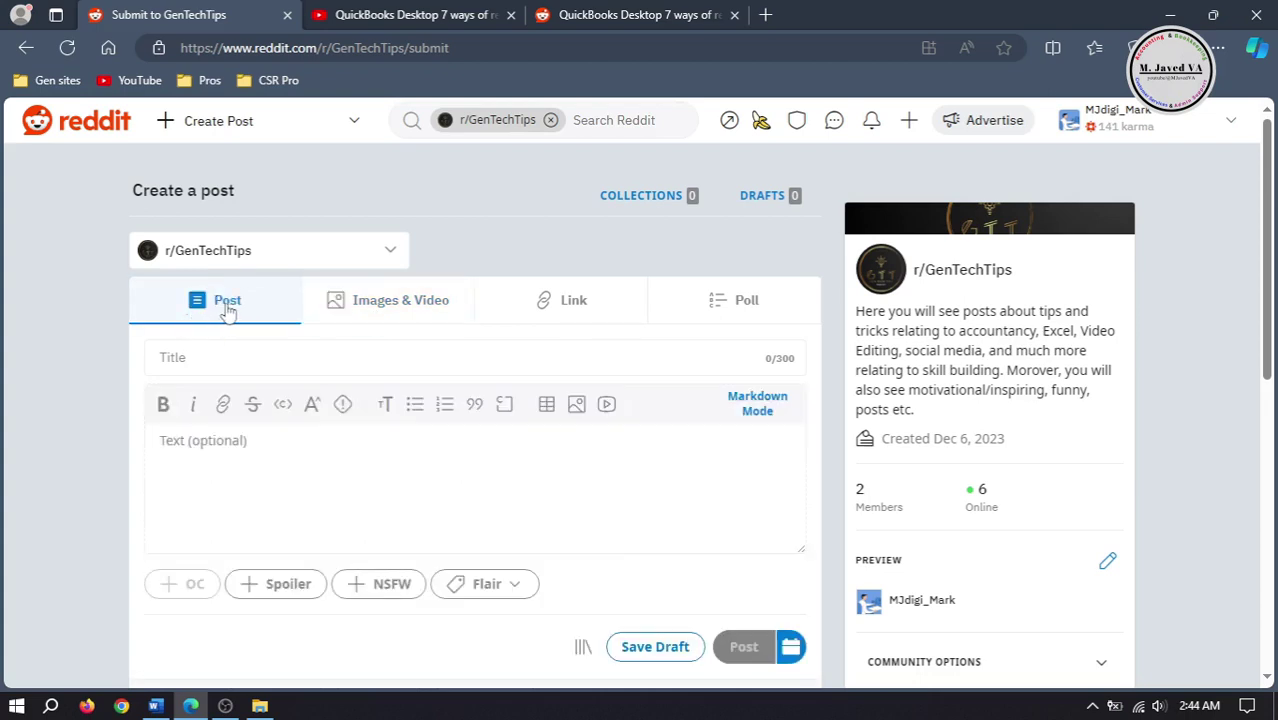
pyautogui.click(413, 359)
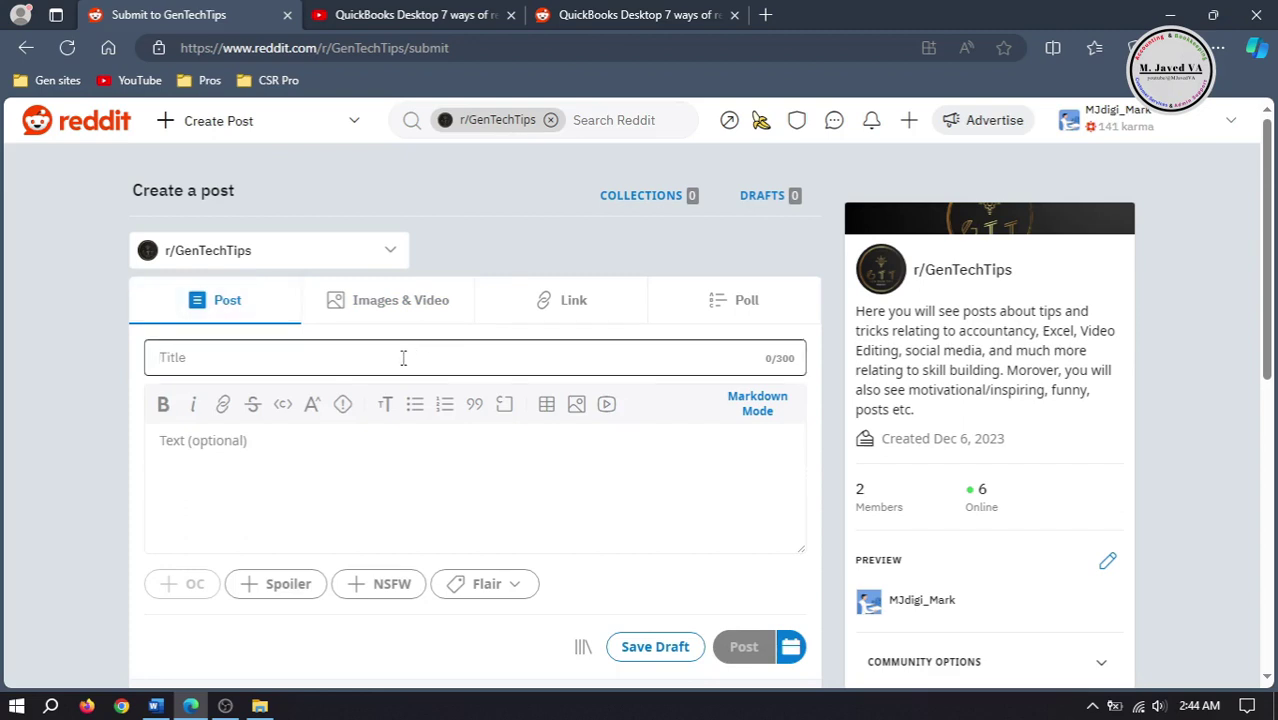
# Step: Copy the YouTube video's title "QuickBooks Desktop 7 ways of recording advance customer payments" into the title of the r/GenTechTips text post
pyautogui.click(435, 12)
pyautogui.click(852, 282)
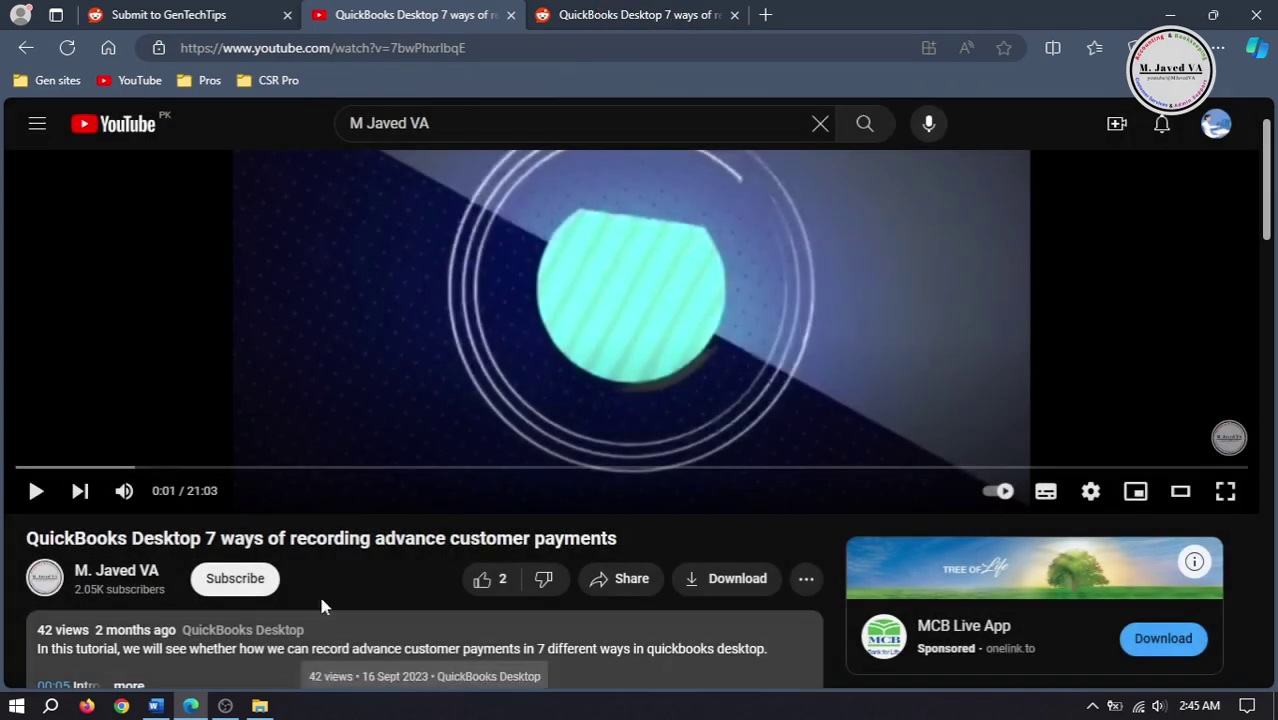
pyautogui.moveTo(626, 540); pyautogui.dragTo(30, 542)
pyautogui.rightClick(310, 545)
pyautogui.click(381, 256)
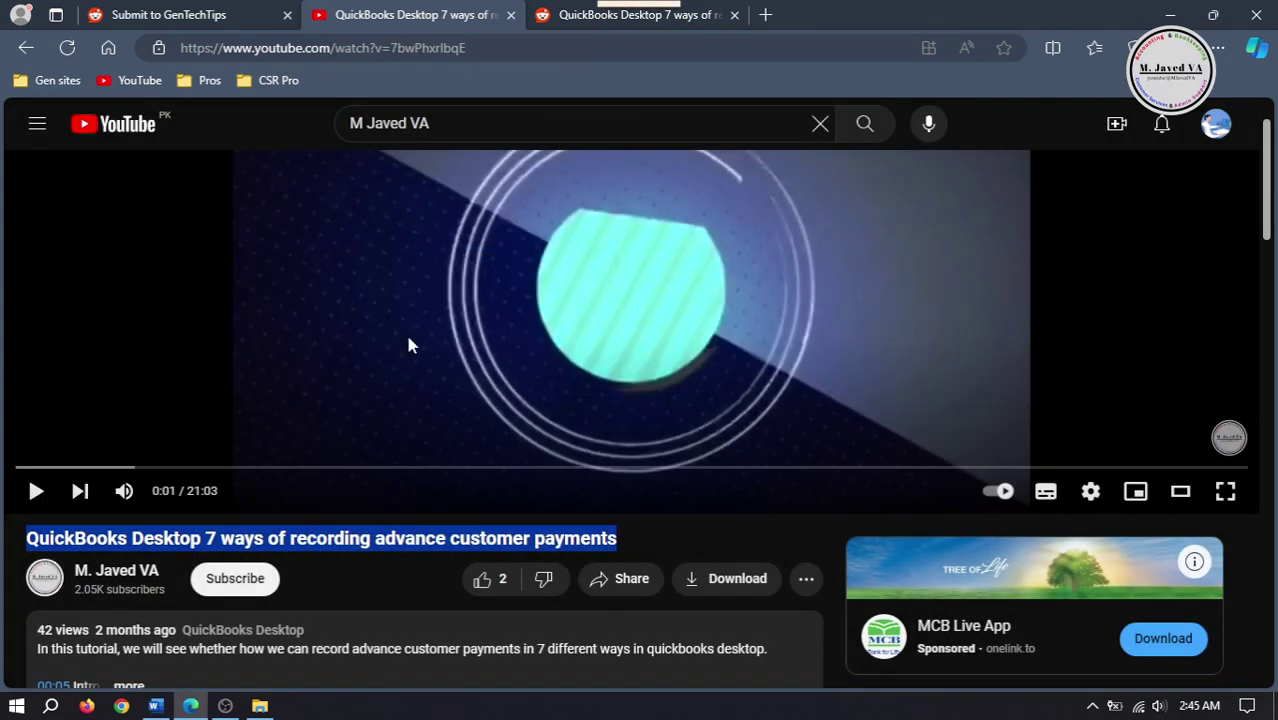
pyautogui.hotkey('ctrl', 'shift', 'Tab')
pyautogui.rightClick(327, 355)
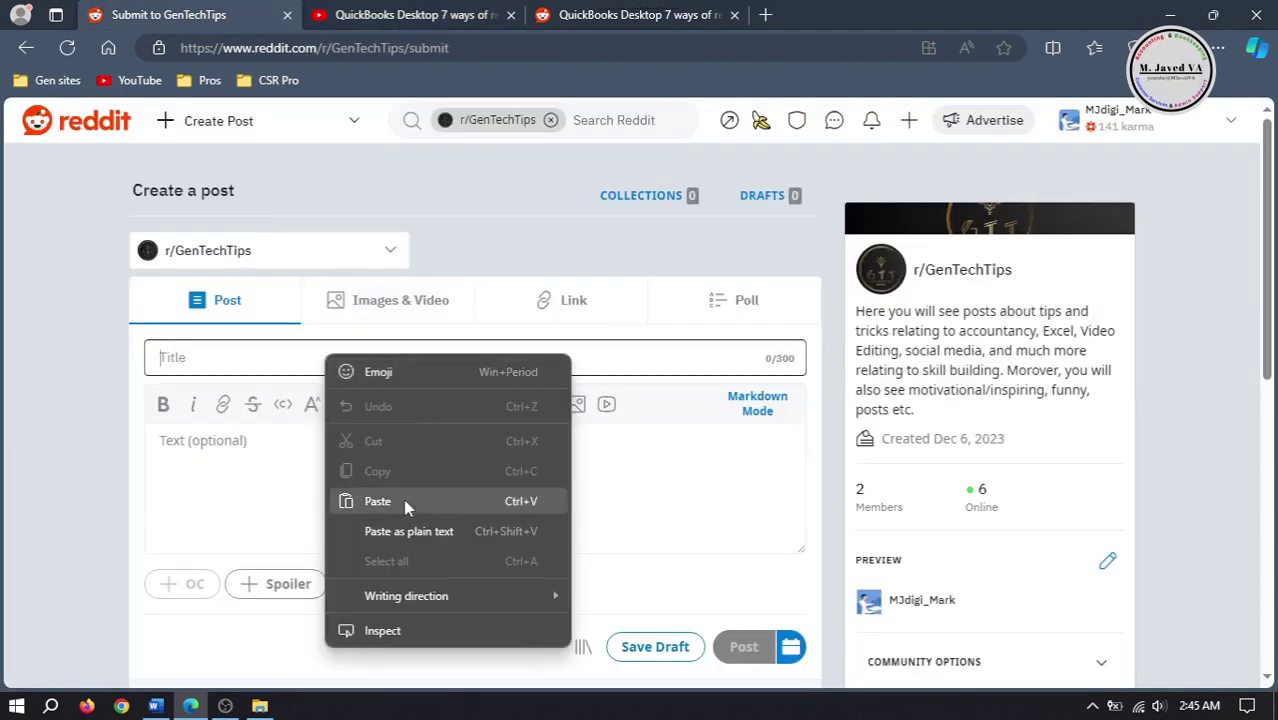
pyautogui.click(403, 499)
# Step: Copy the opening "In this tutorial" sentence of the YouTube video's description into the body of the text post
pyautogui.click(449, 455)
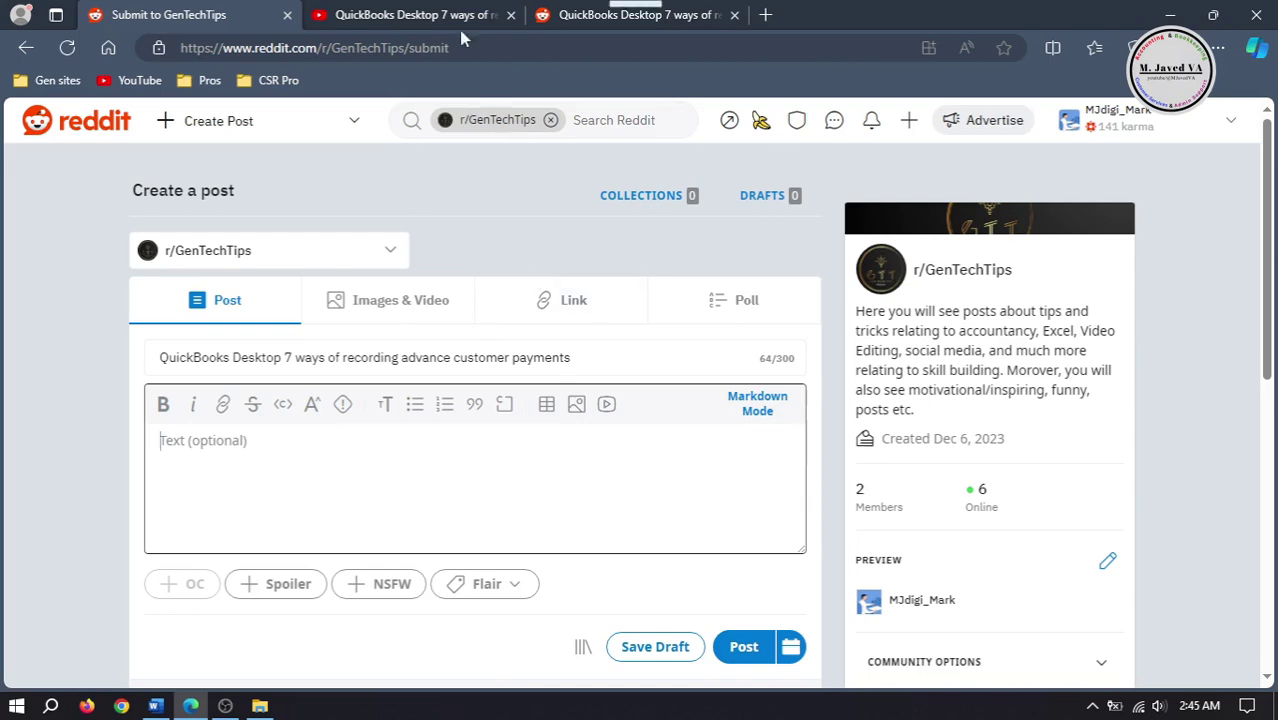
pyautogui.hotkey('ctrl', 'Tab')
pyautogui.scroll(-3, 295, 380)
pyautogui.click(123, 363)
pyautogui.moveTo(775, 330); pyautogui.dragTo(37, 330)
pyautogui.rightClick(432, 327)
pyautogui.click(500, 340)
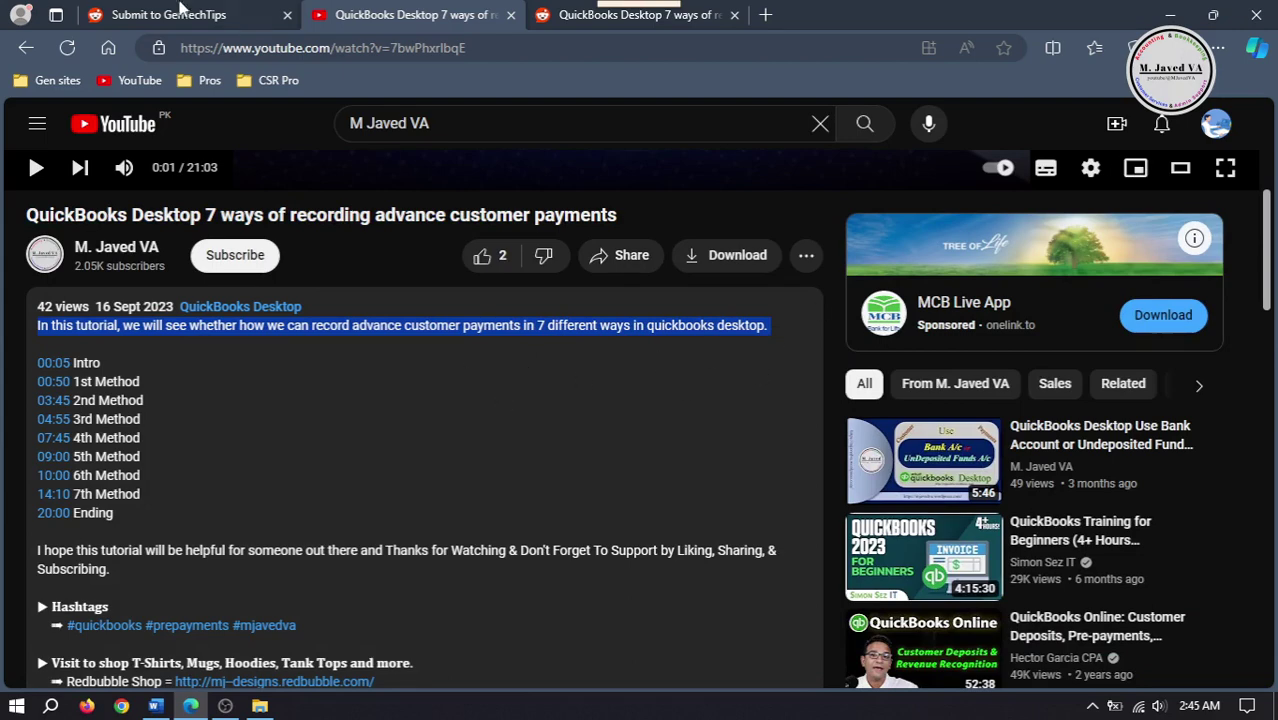
pyautogui.click(250, 18)
pyautogui.rightClick(389, 457)
pyautogui.click(436, 303)
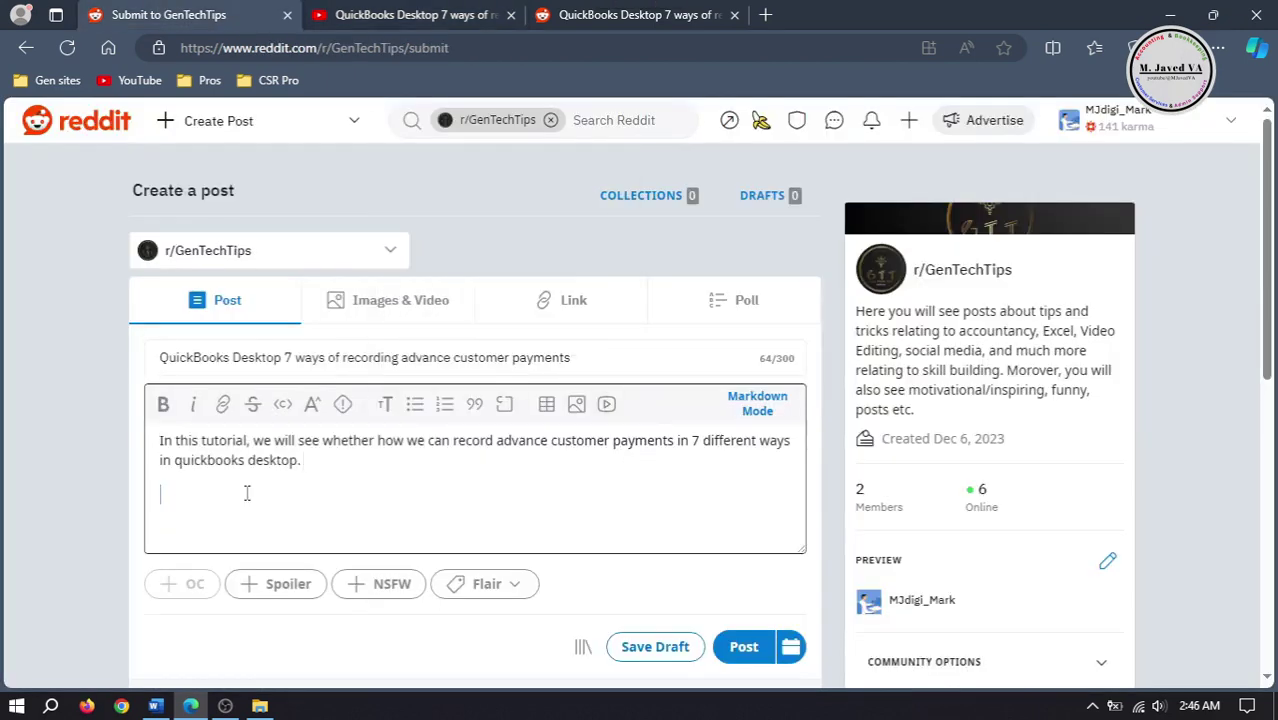
# Step: Copy the YouTube video's URL and paste it below the description sentence in the text post
pyautogui.click(384, 10)
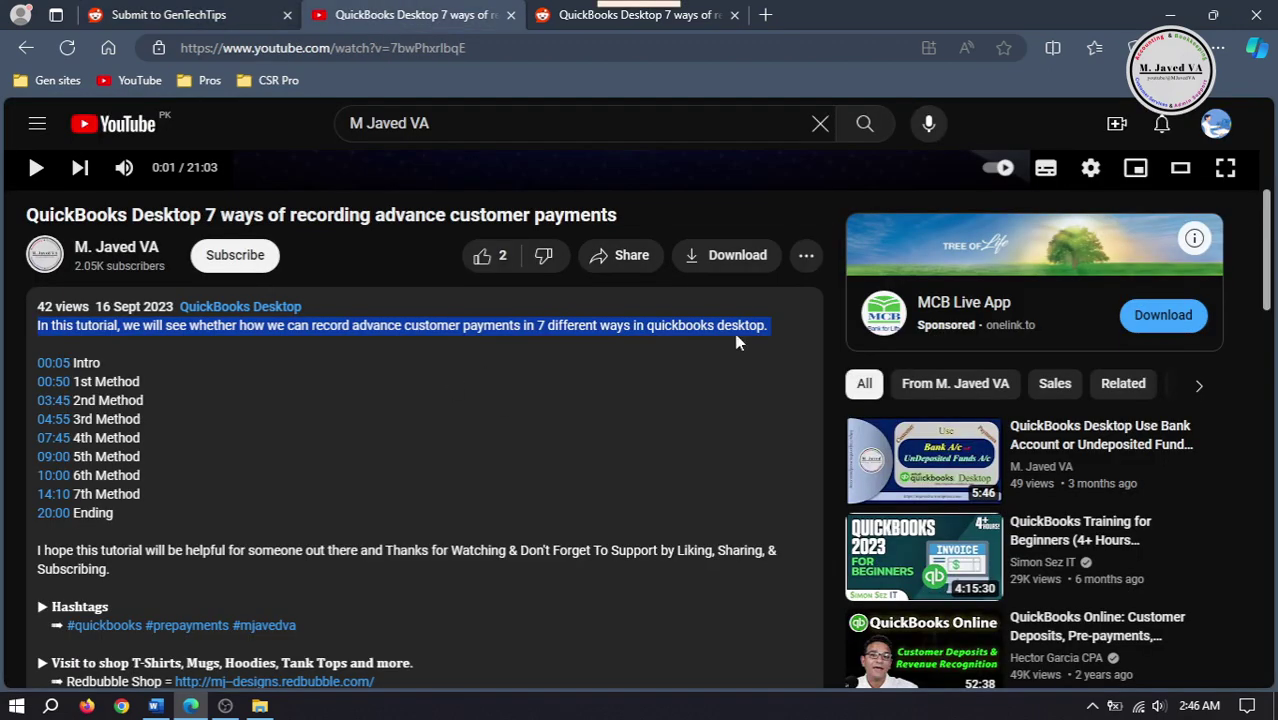
pyautogui.scroll(4, 700, 340)
pyautogui.click(468, 47)
pyautogui.rightClick(430, 50)
pyautogui.click(497, 226)
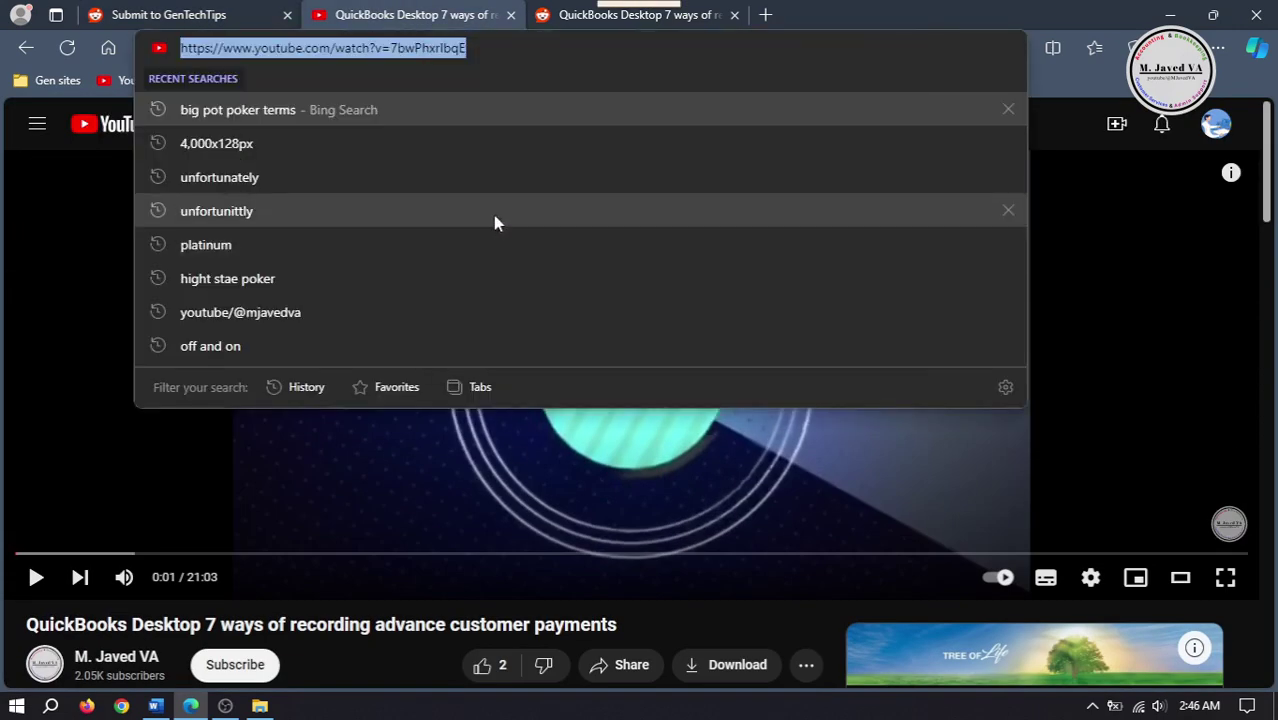
pyautogui.click(170, 15)
pyautogui.rightClick(231, 502)
pyautogui.click(325, 357)
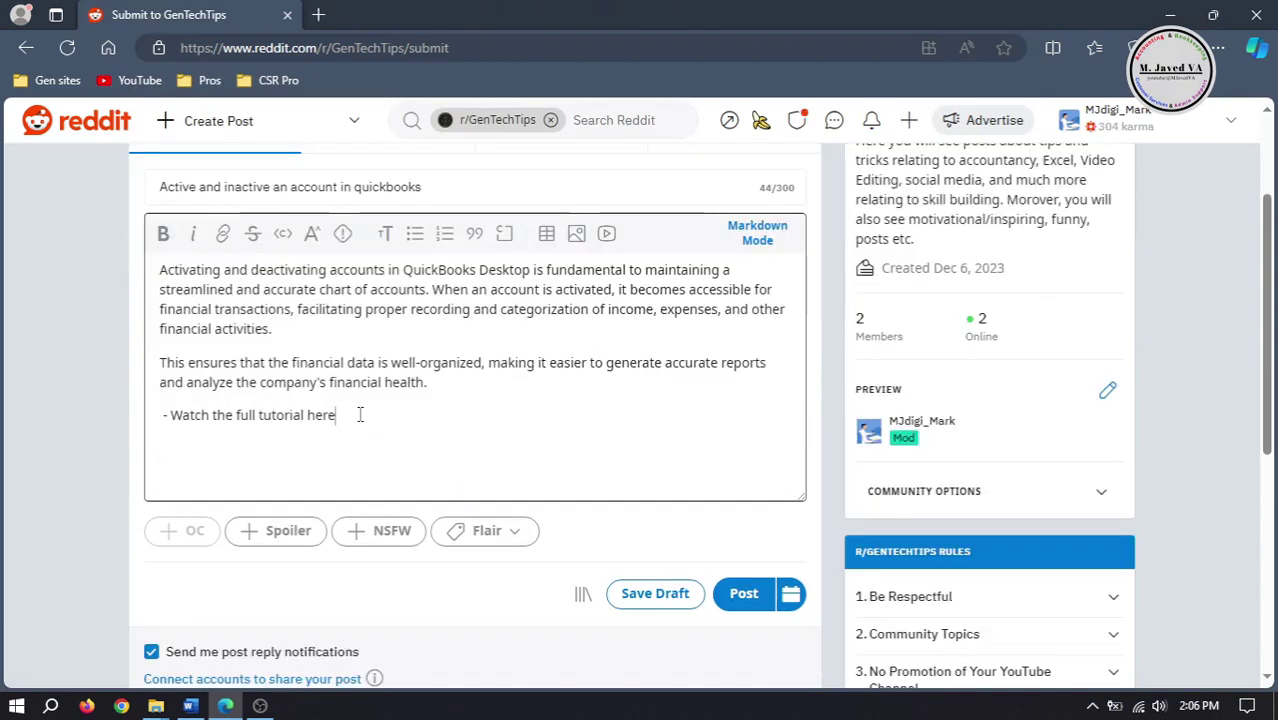
# Step: Link the word "here" in "Watch the full tutorial here" to the copied WordPress article about the QuickBooks Desktop chart of accounts
pyautogui.moveTo(358, 415); pyautogui.dragTo(306, 415)
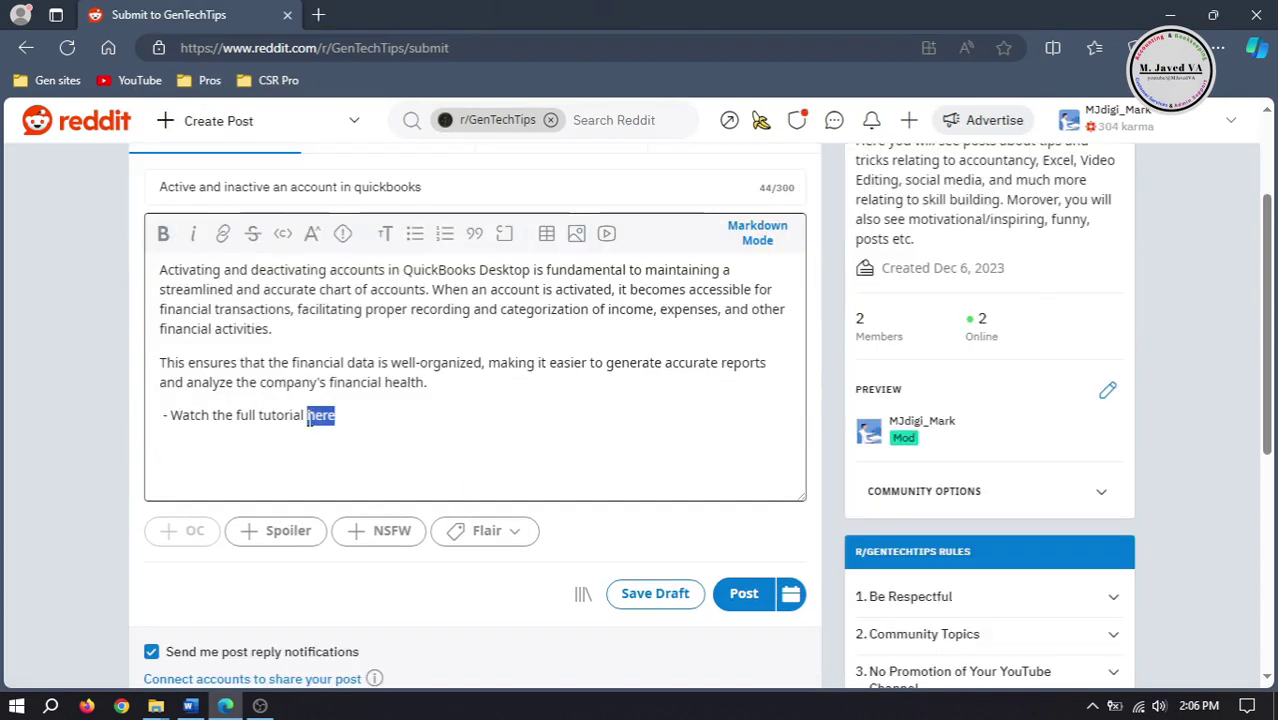
pyautogui.click(223, 233)
pyautogui.hotkey('ctrl', 'v')
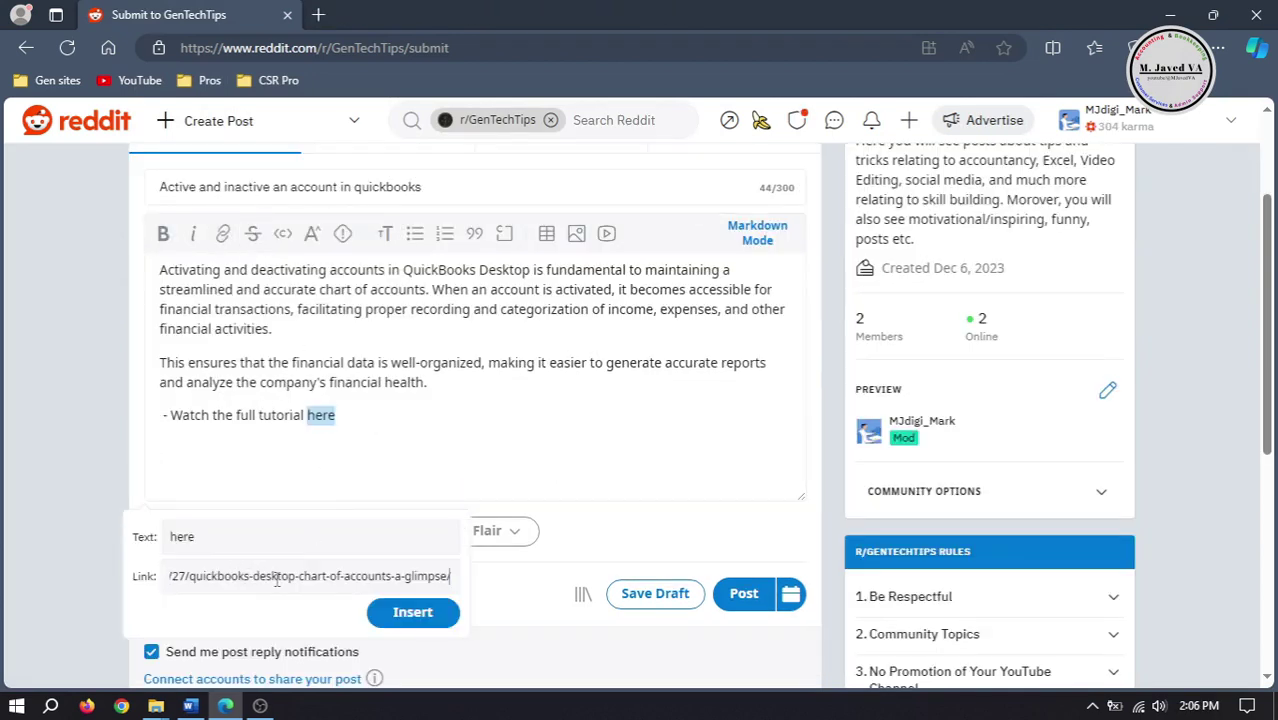
pyautogui.click(421, 620)
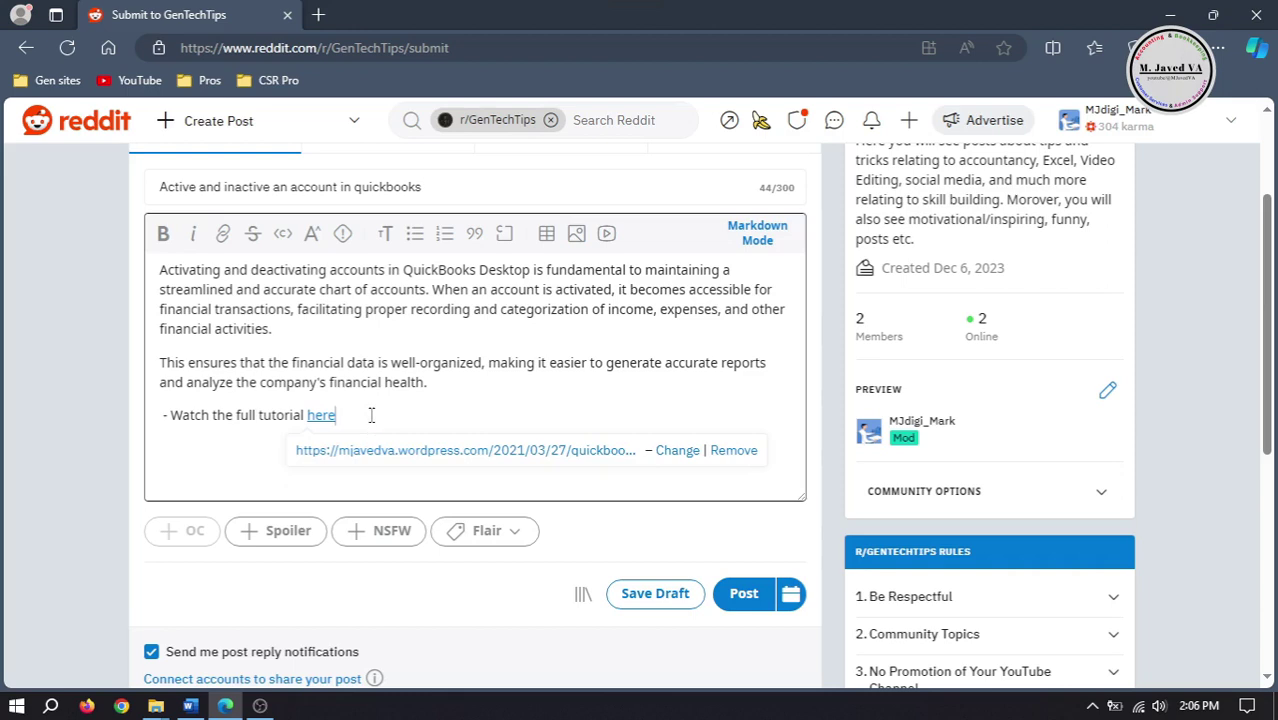
# Step: Turn the pasted YouTube URL into a clickable link and publish the text post
pyautogui.press('Return')
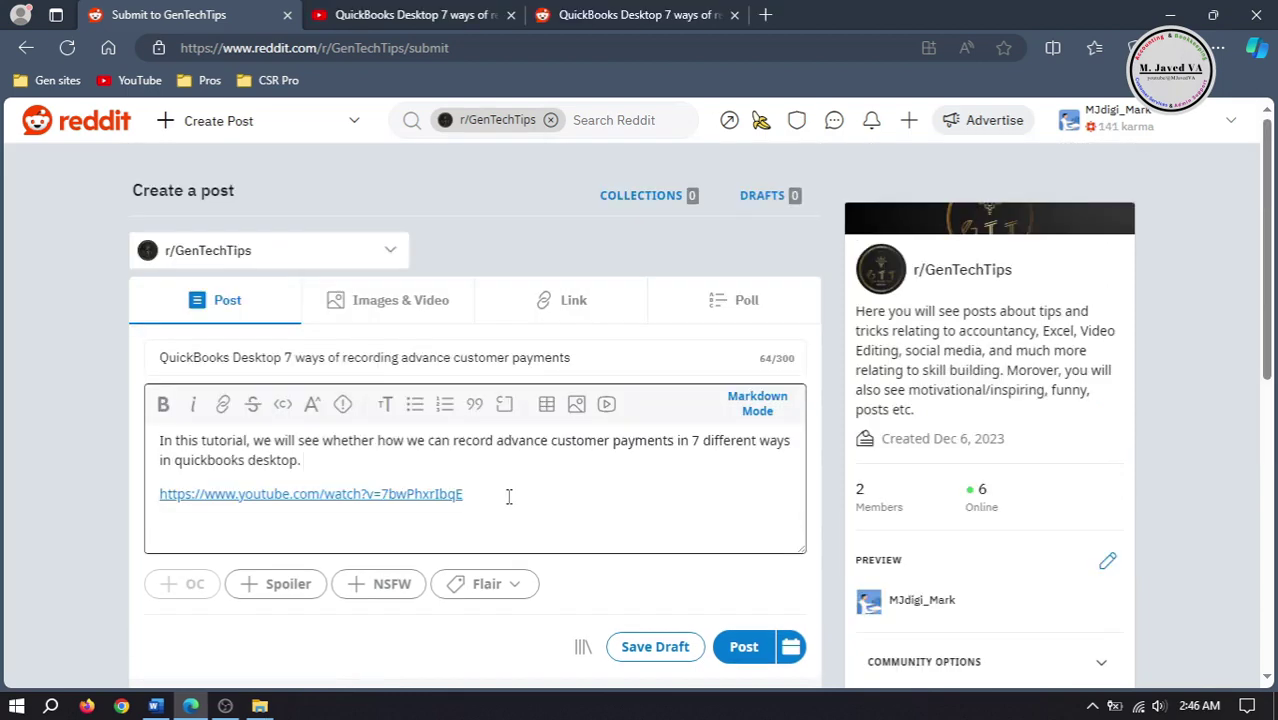
pyautogui.click(742, 647)
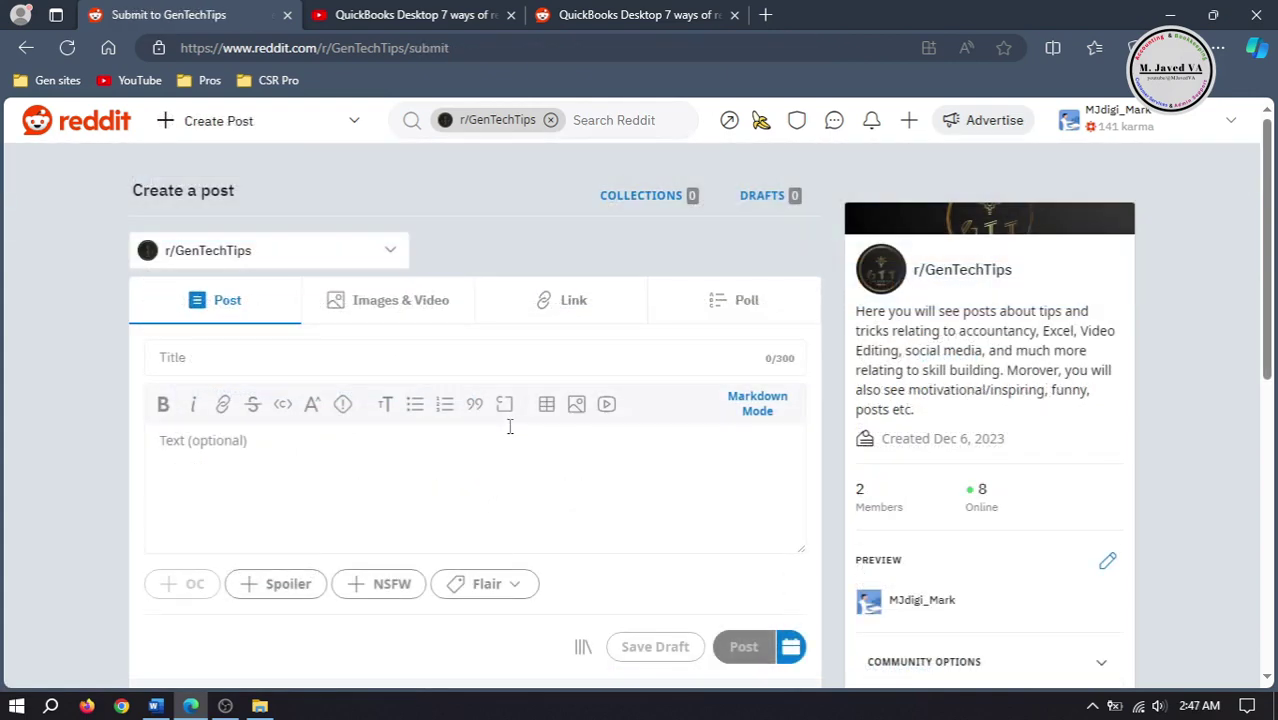
# Step: Switch the new r/GenTechTips post to a link post and enter the YouTube video's URL as its link
pyautogui.click(559, 315)
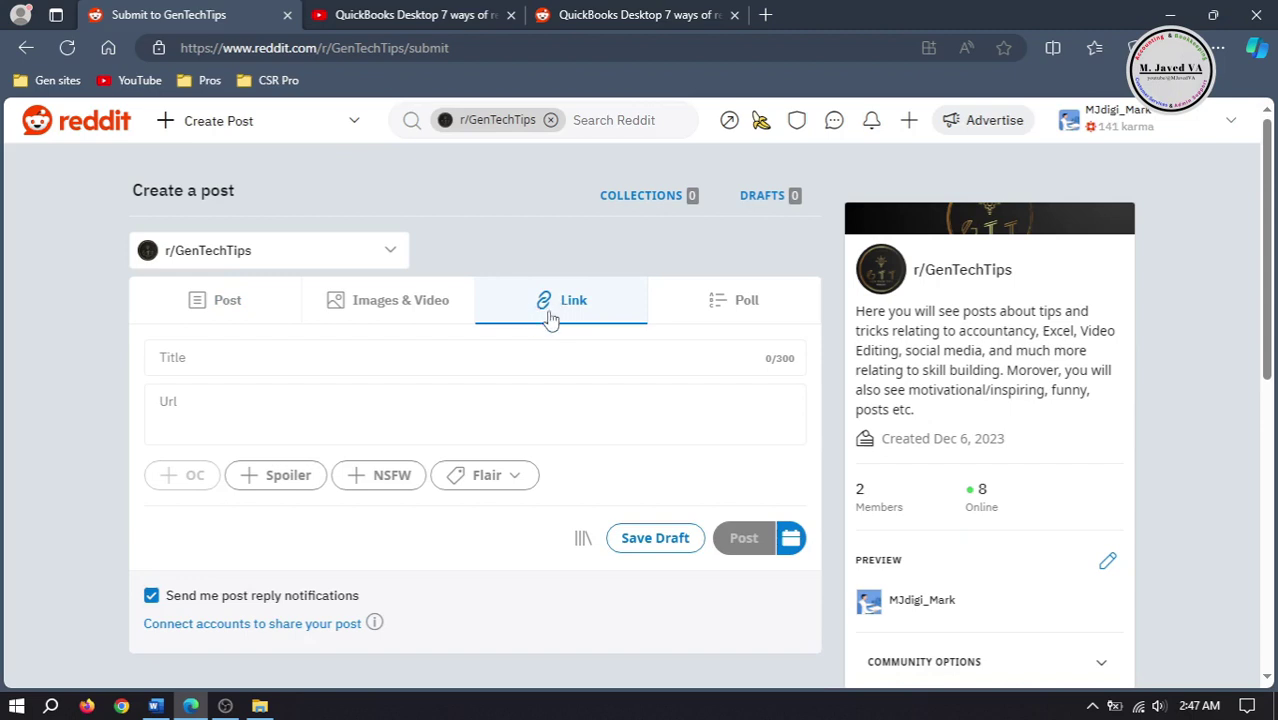
pyautogui.click(485, 351)
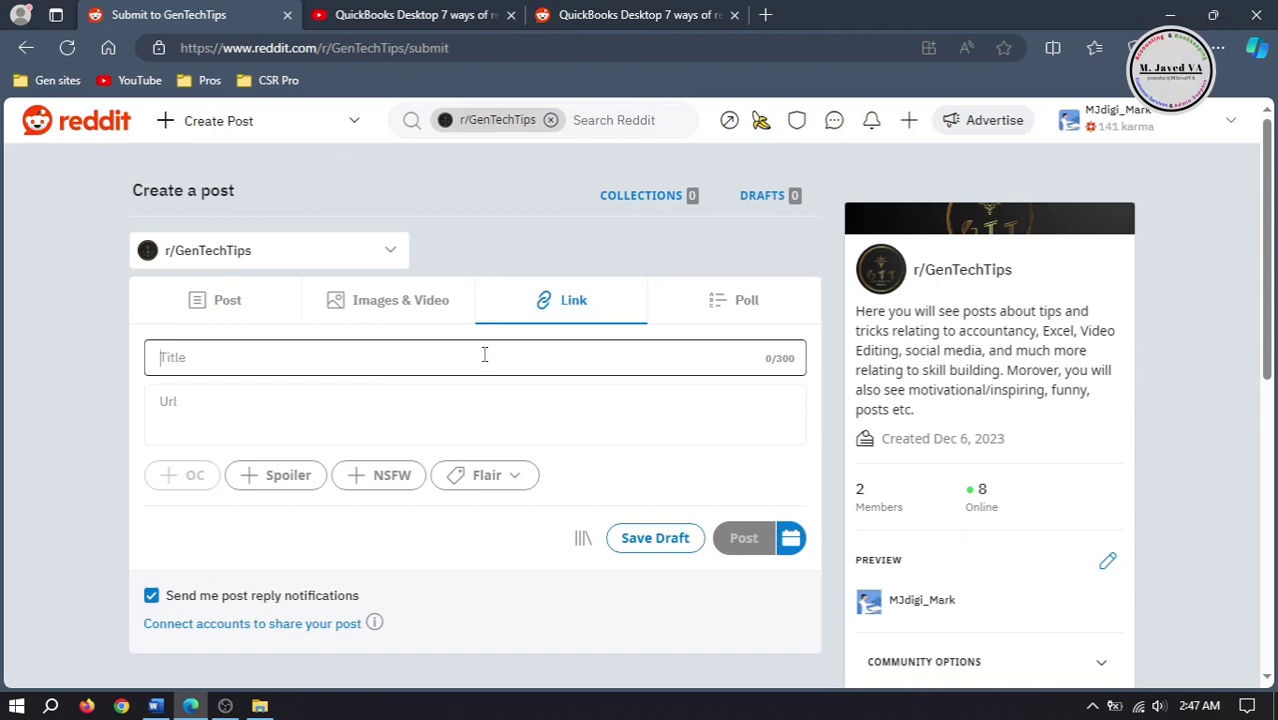
pyautogui.click(410, 15)
pyautogui.rightClick(400, 57)
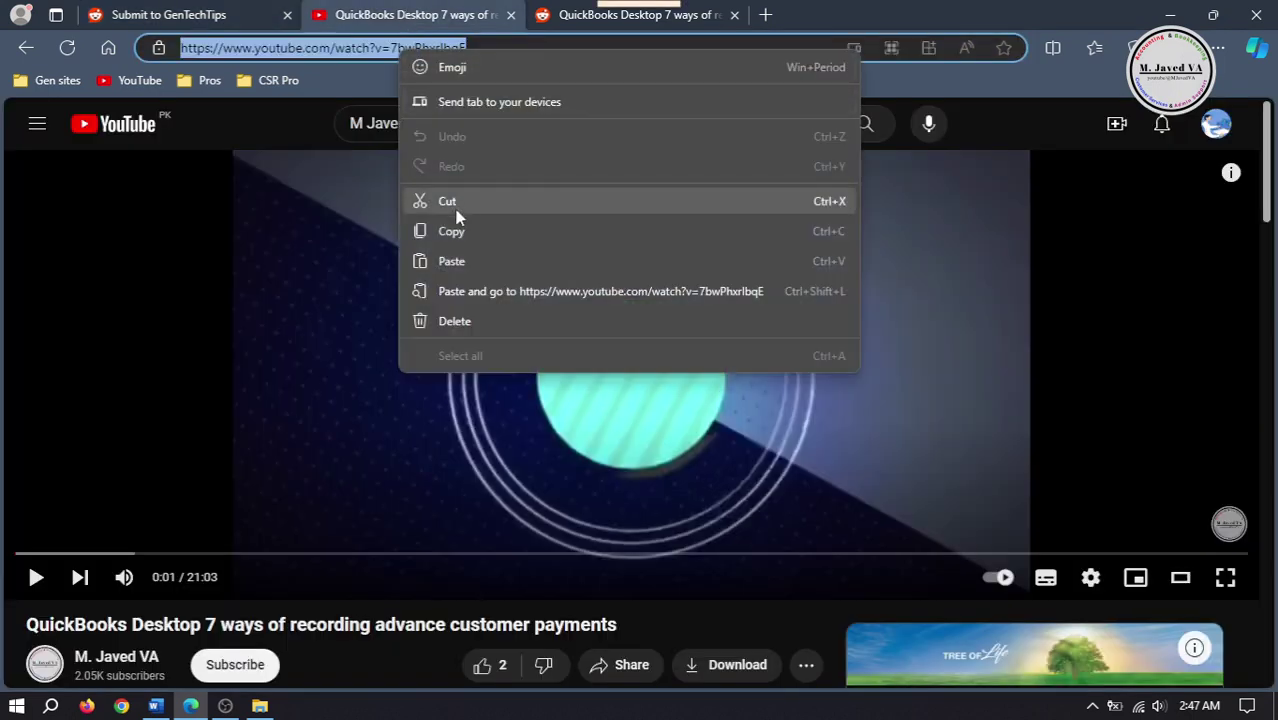
pyautogui.click(451, 231)
pyautogui.click(145, 14)
pyautogui.click(244, 426)
pyautogui.rightClick(240, 422)
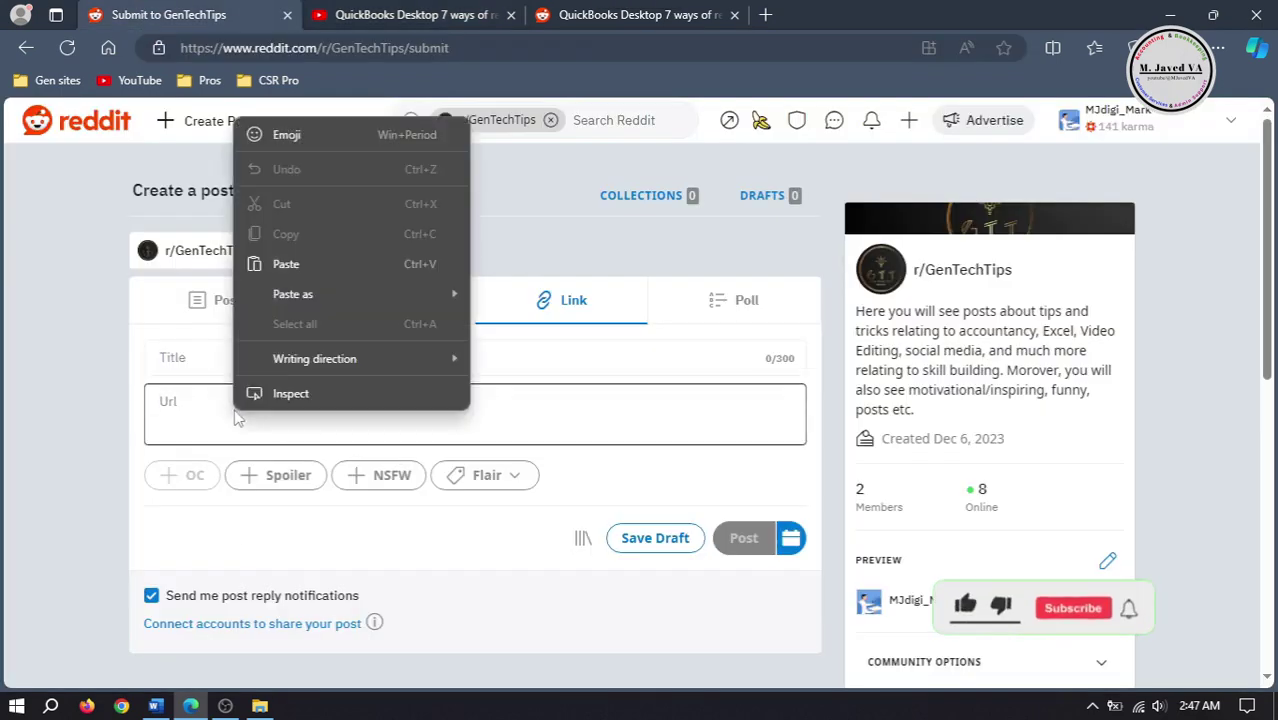
pyautogui.click(197, 425)
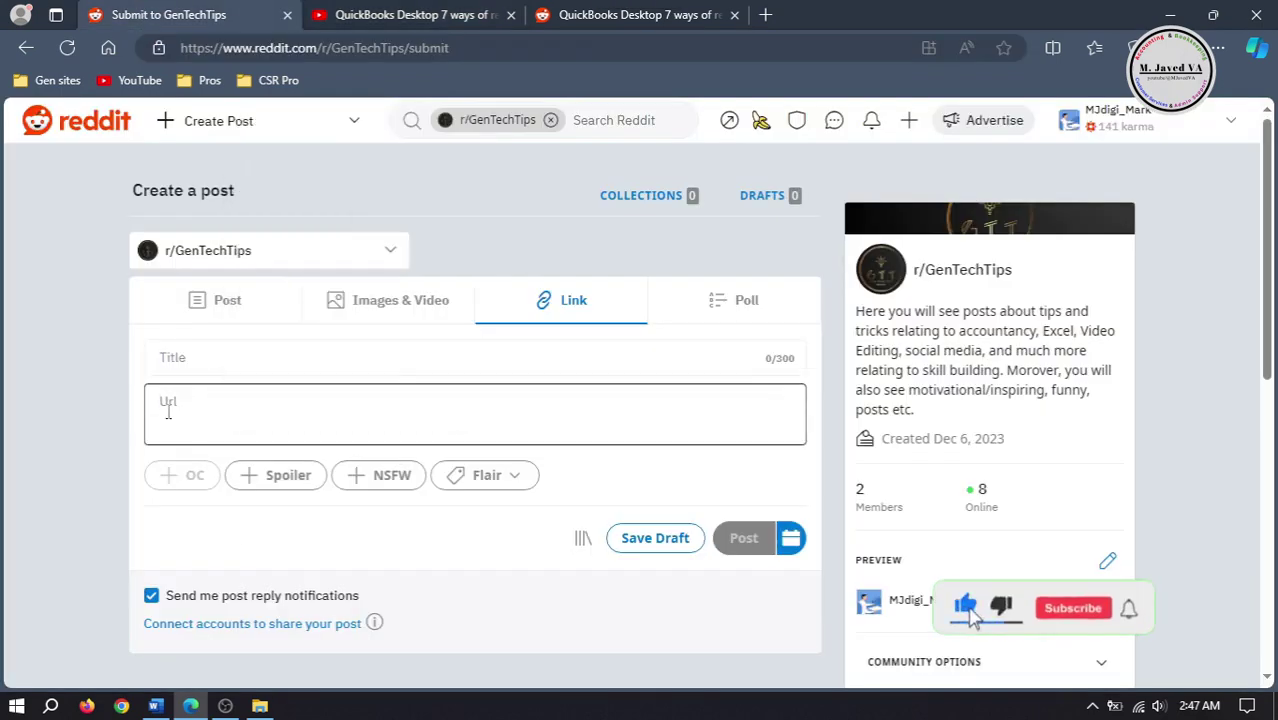
pyautogui.rightClick(243, 408)
pyautogui.click(325, 261)
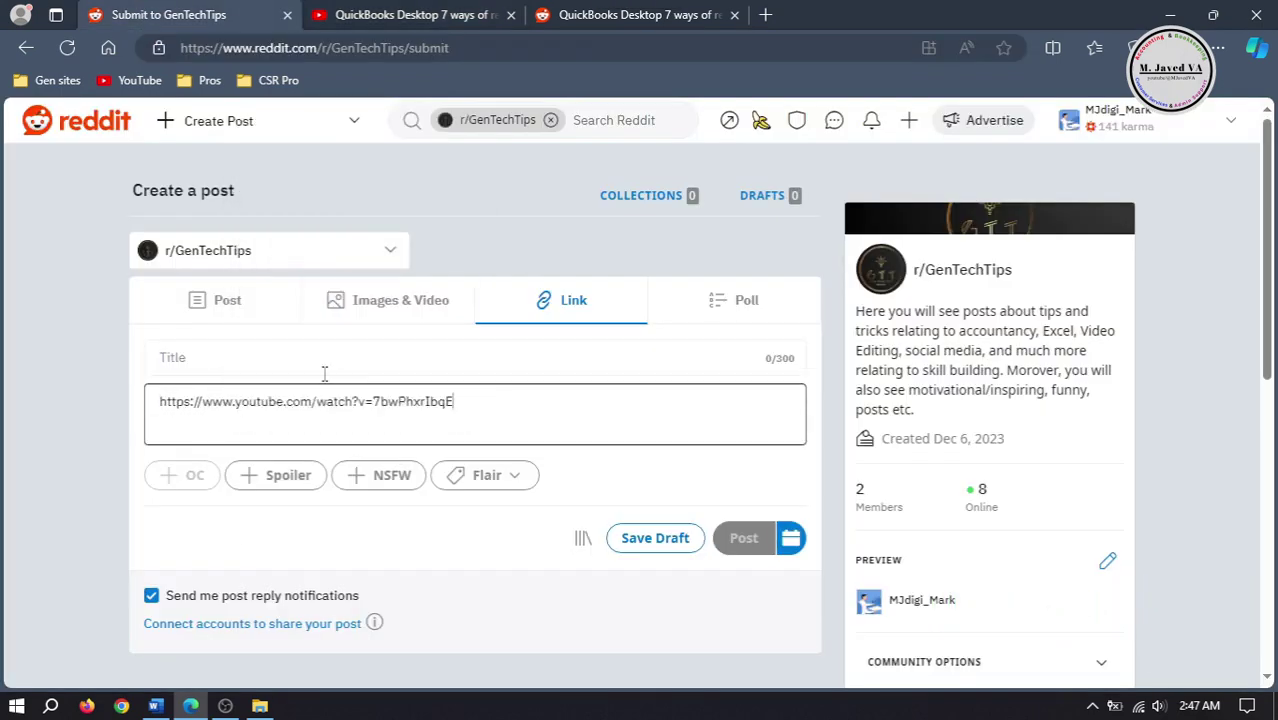
# Step: Copy the YouTube video's title into the link post's title
pyautogui.click(314, 352)
pyautogui.click(380, 14)
pyautogui.moveTo(617, 624); pyautogui.dragTo(30, 645)
pyautogui.rightClick(340, 622)
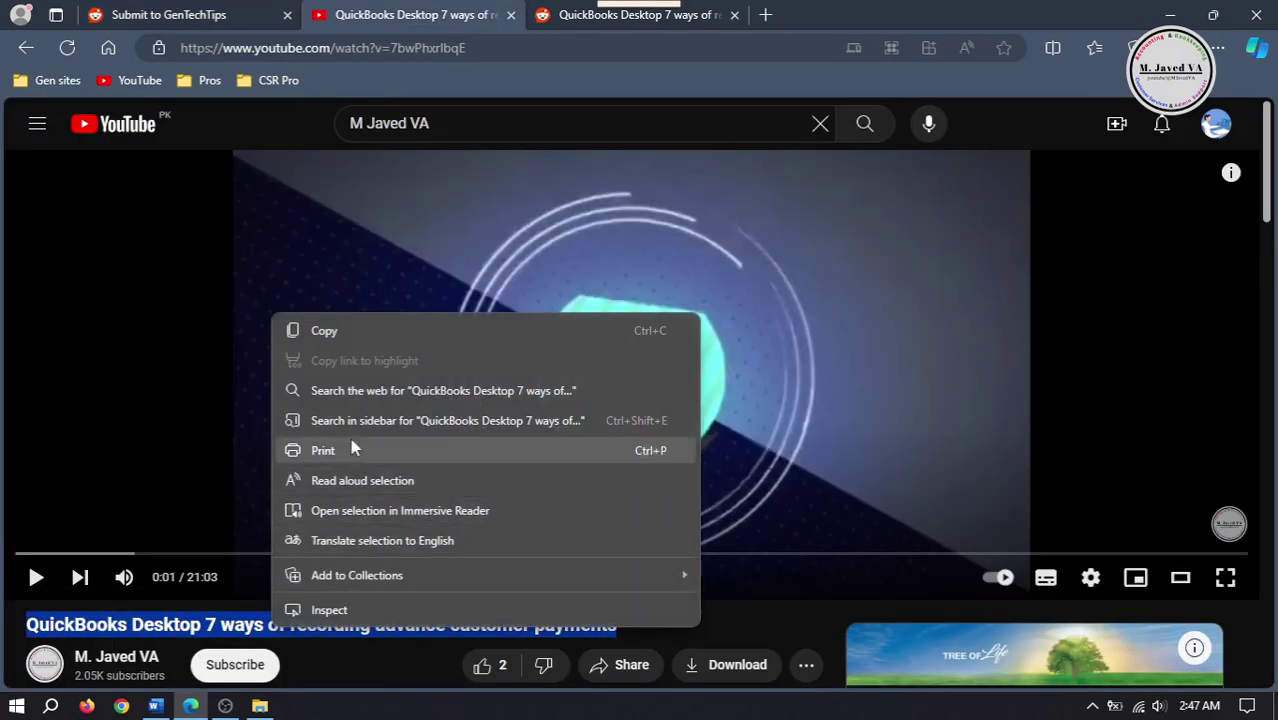
pyautogui.click(342, 345)
pyautogui.click(167, 12)
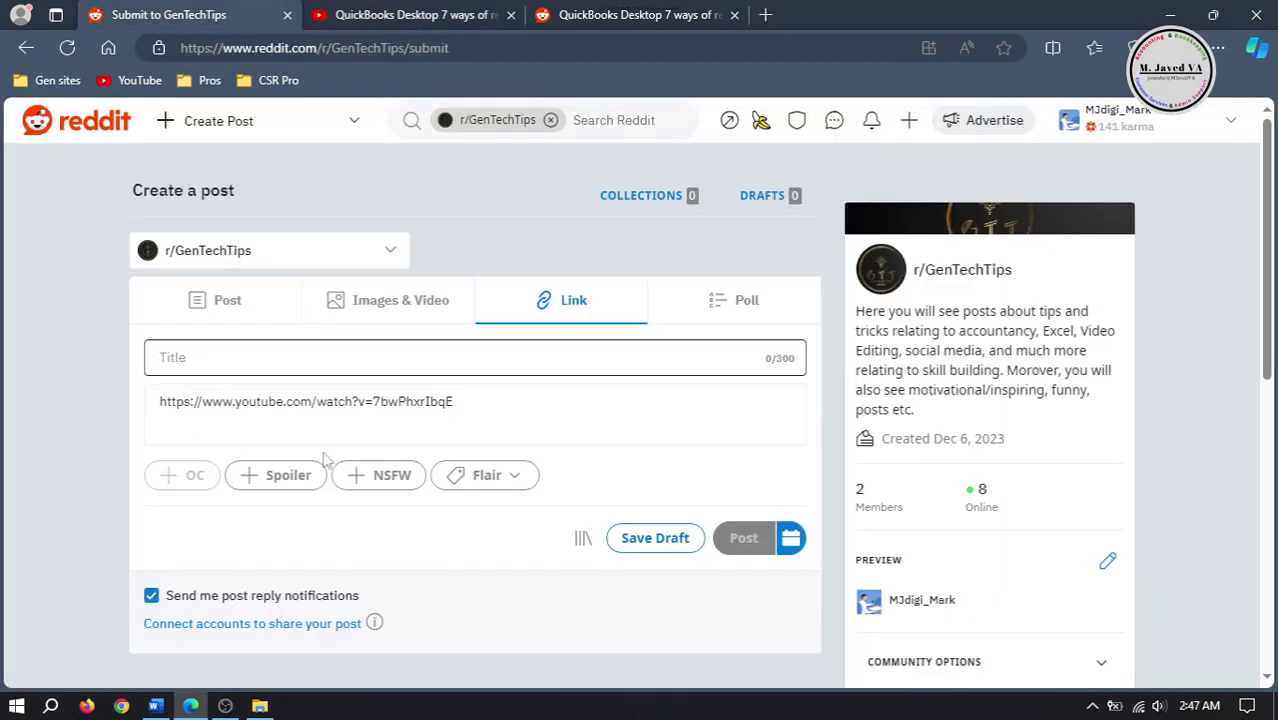
pyautogui.rightClick(380, 355)
pyautogui.click(460, 505)
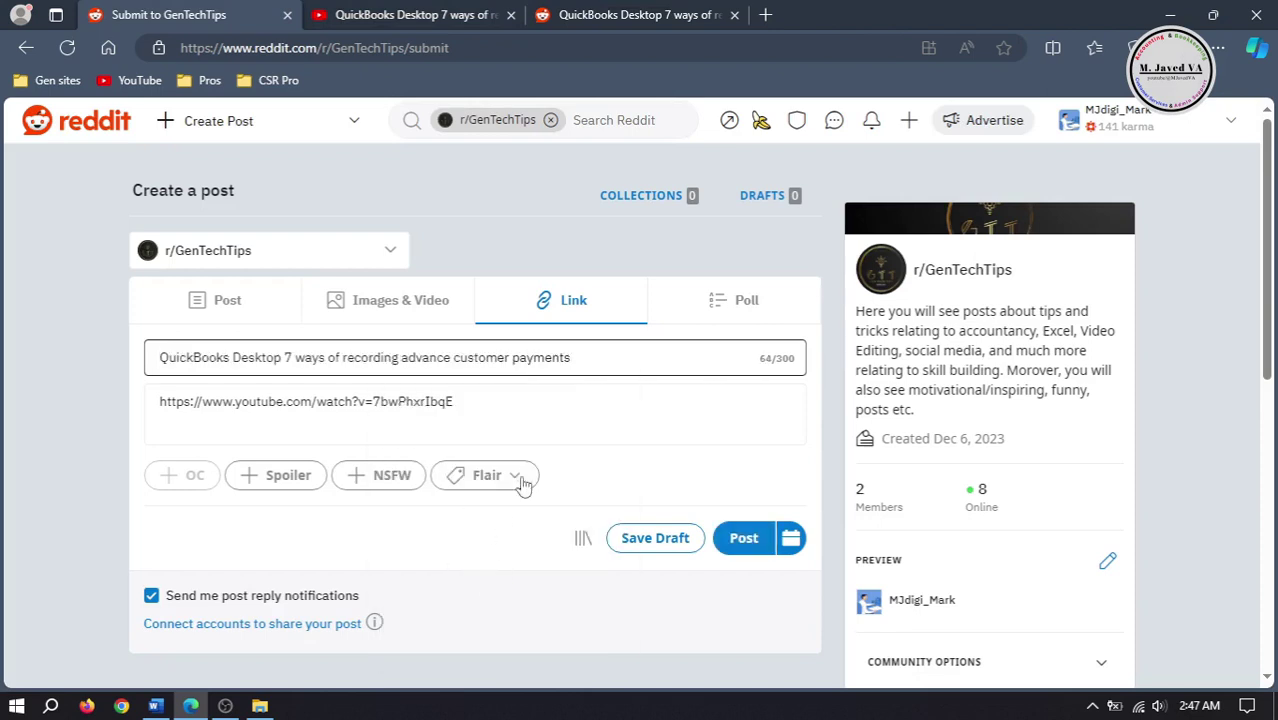
# Step: Apply the QuickBooks flair to the manually created link post, publish it and look it over
pyautogui.click(517, 476)
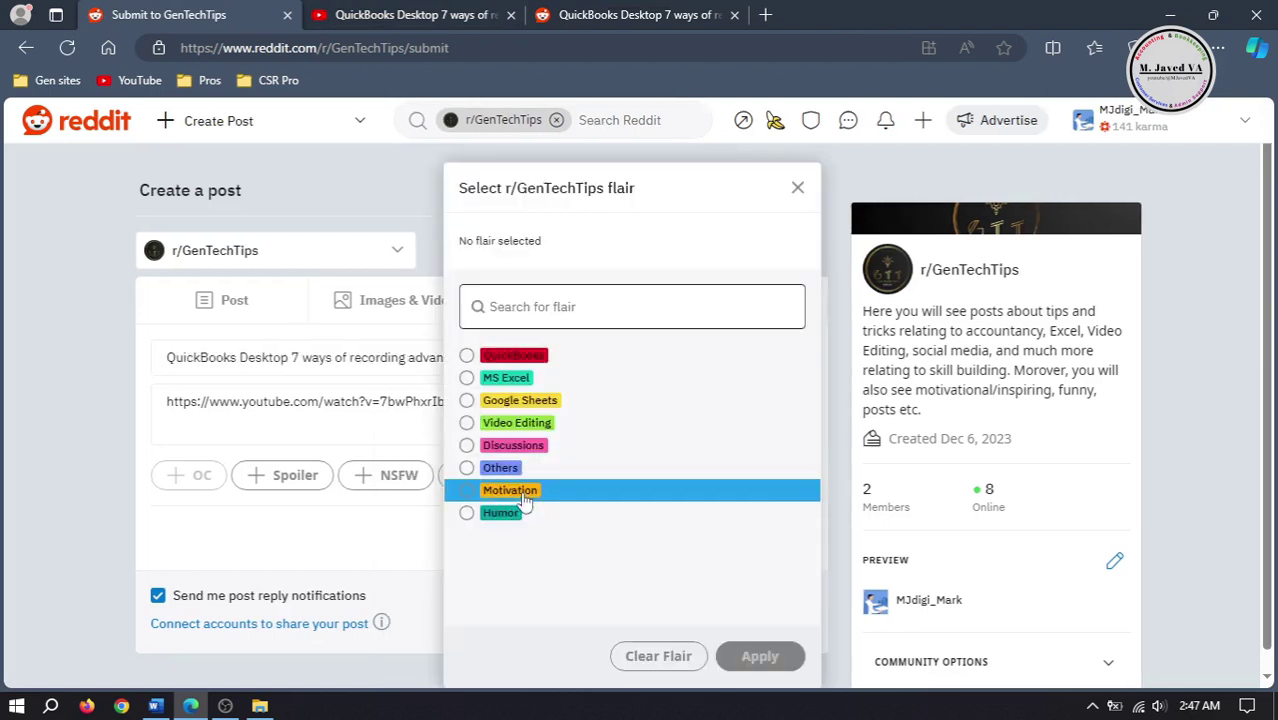
pyautogui.click(517, 358)
pyautogui.click(759, 656)
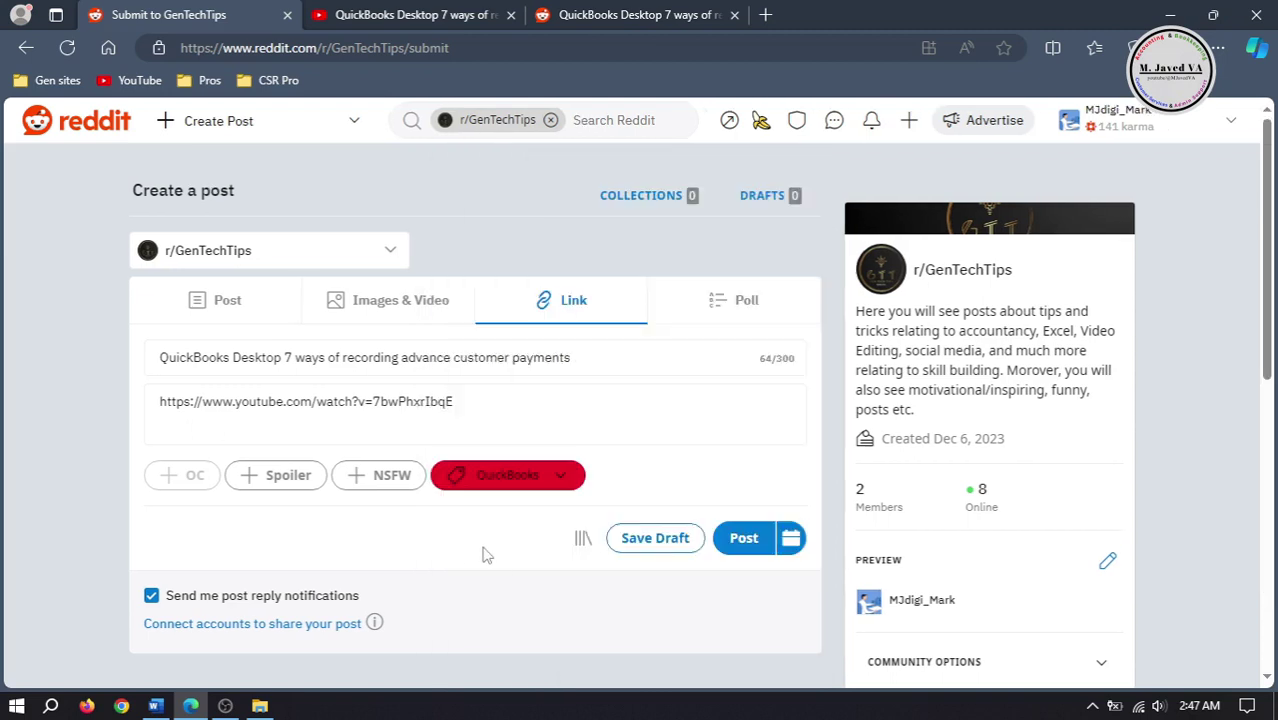
pyautogui.click(744, 538)
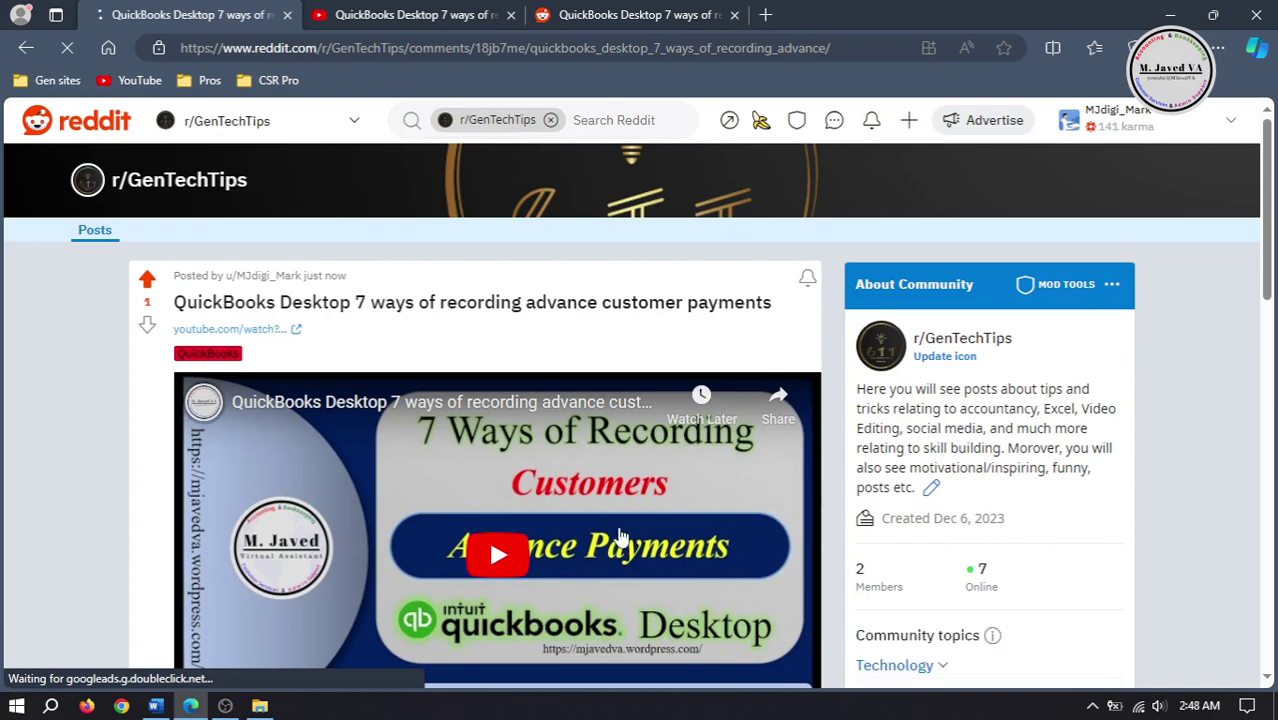
pyautogui.scroll(-5, 1250, 400)
pyautogui.scroll(6, 1255, 404)
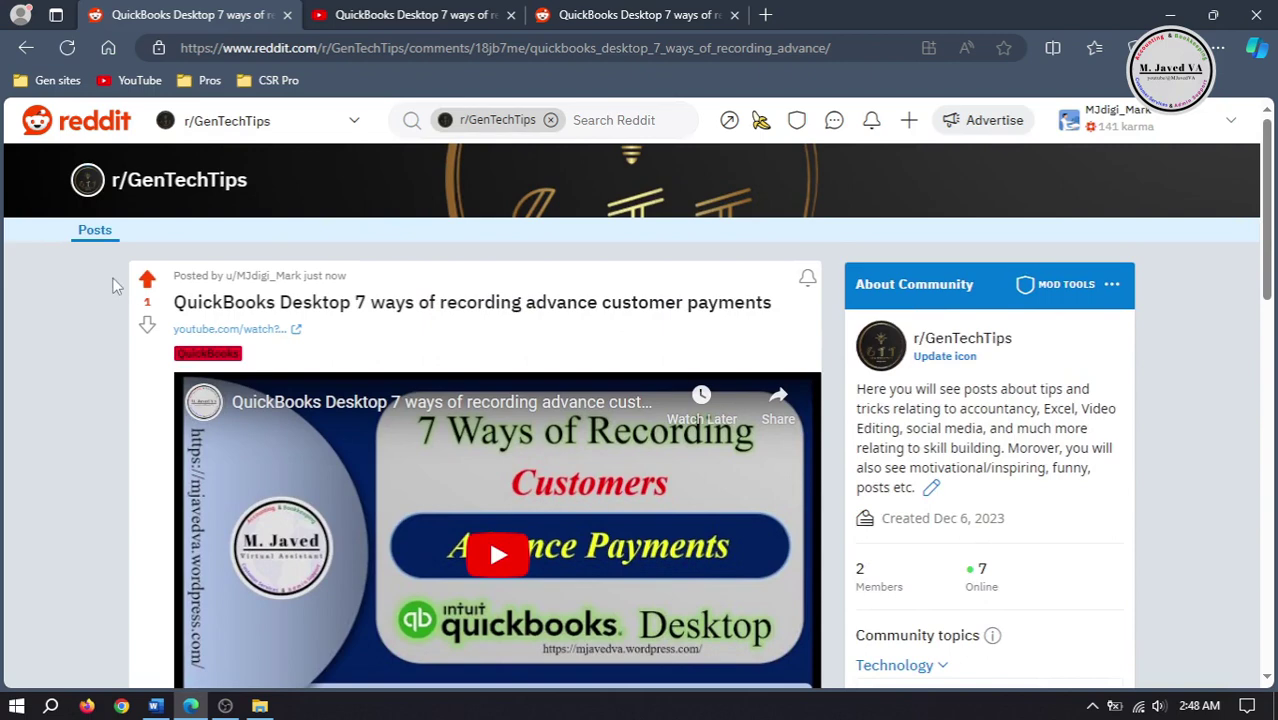
# Step: Show the r/GenTechTips community's posts and remove the text post about advance customer payments
pyautogui.click(95, 232)
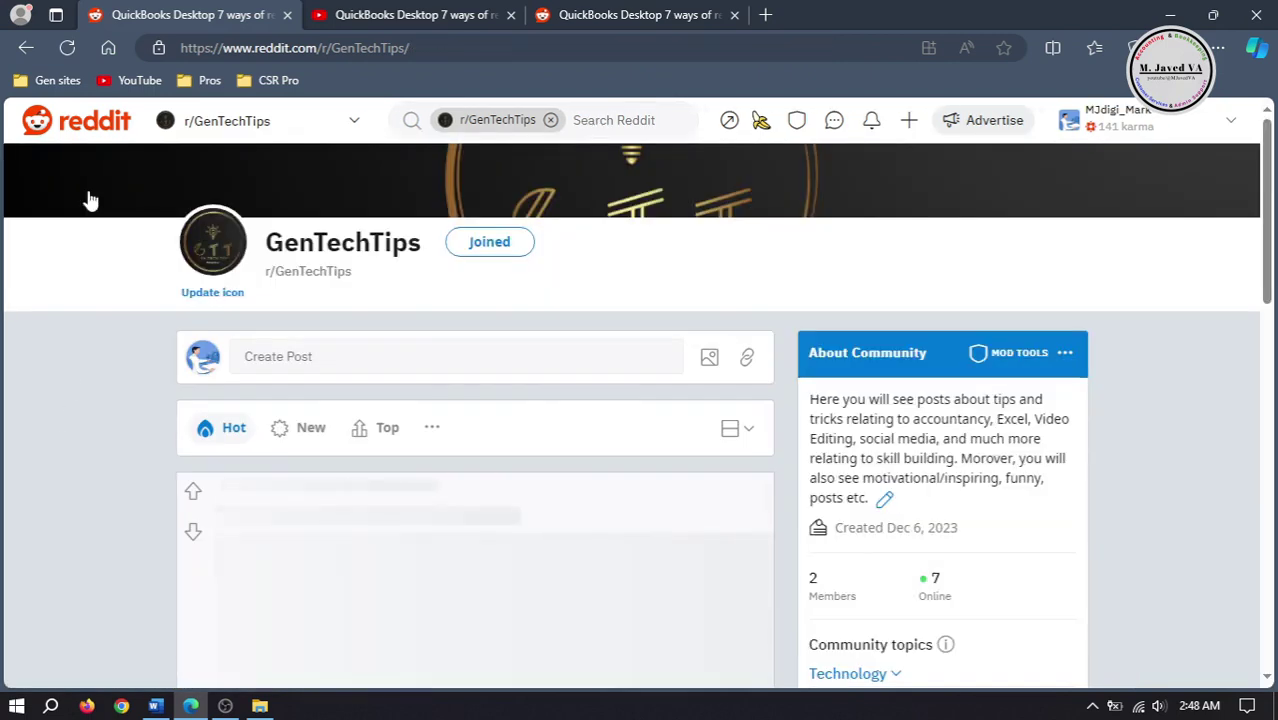
pyautogui.moveTo(1267, 148); pyautogui.dragTo(1273, 270)
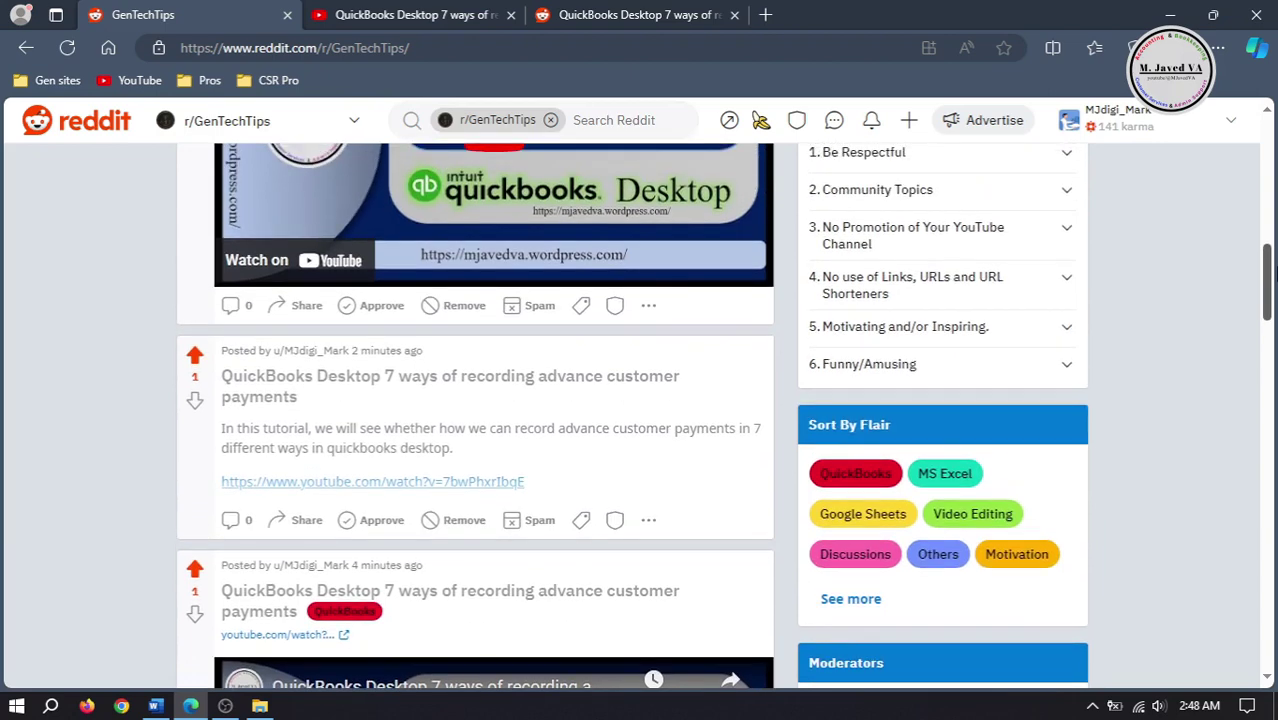
pyautogui.click(461, 521)
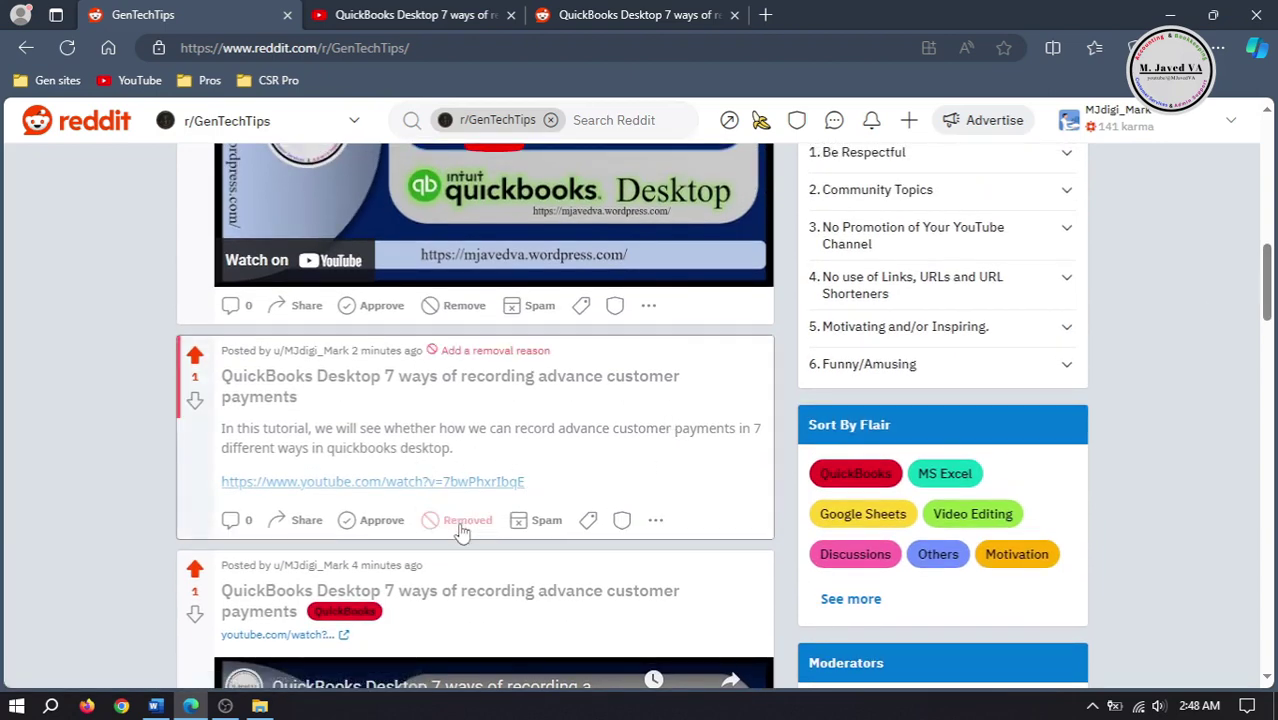
# Step: Look at the removal reason form for the removed text post and close it without submitting anything
pyautogui.click(483, 352)
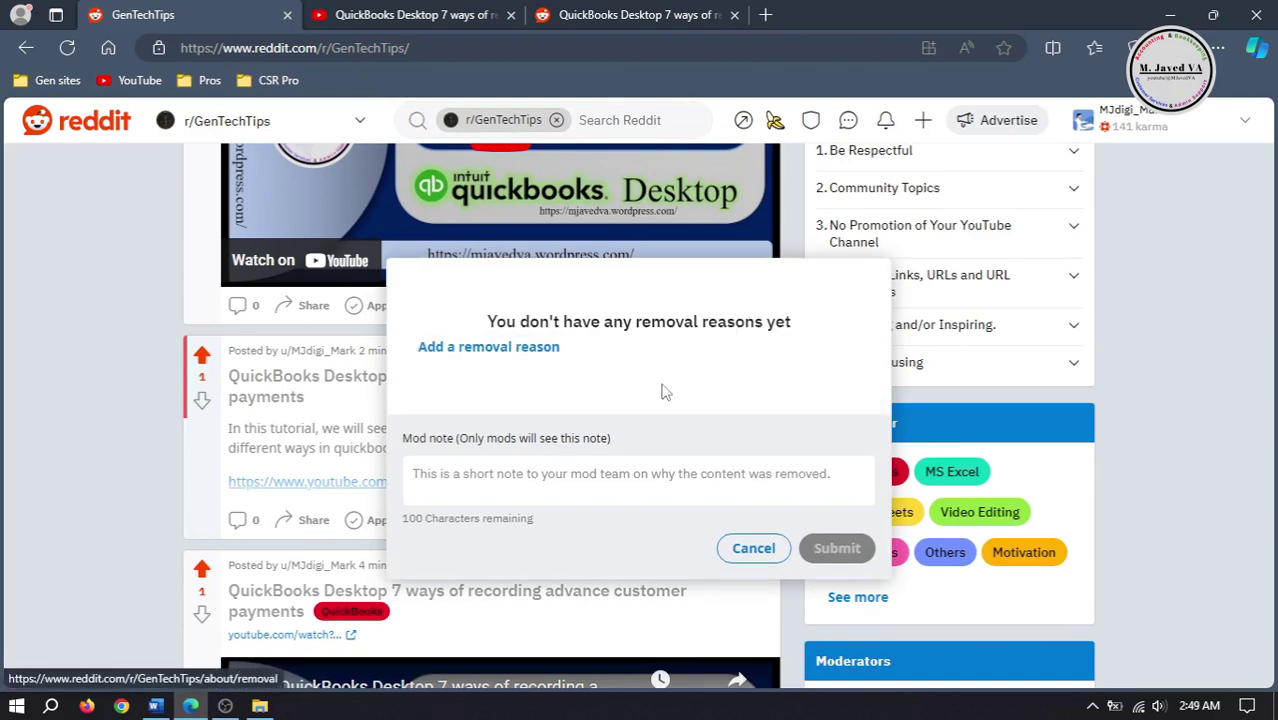
pyautogui.click(645, 492)
pyautogui.click(753, 548)
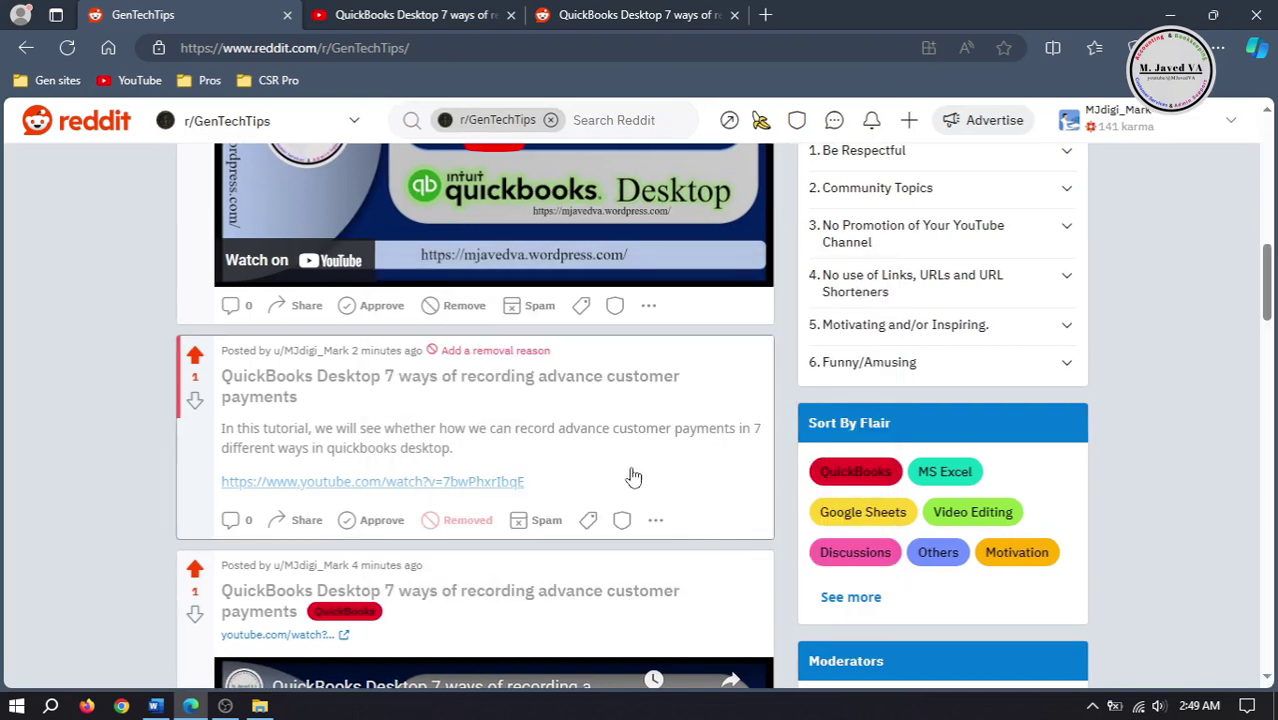
# Step: Remove the newest link post with the QuickBooks flair, close its removal reason form without submitting anything and review the community's posts
pyautogui.scroll(3, 466, 600)
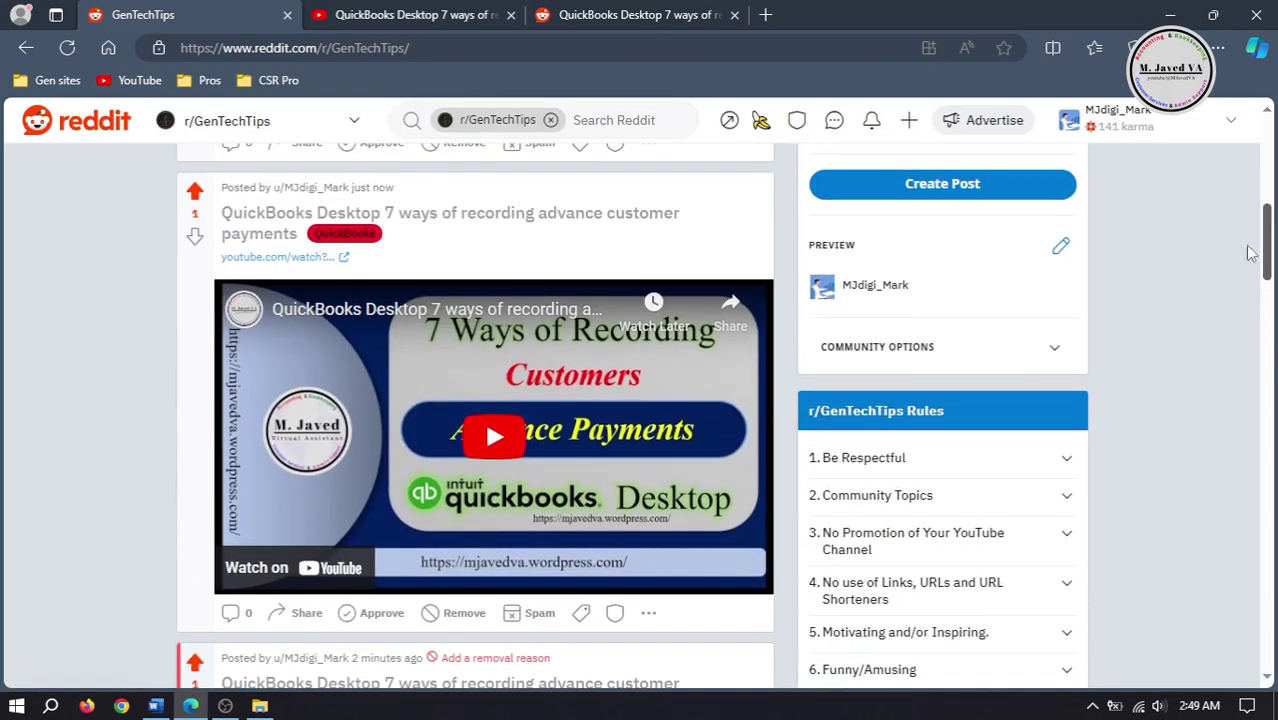
pyautogui.click(465, 618)
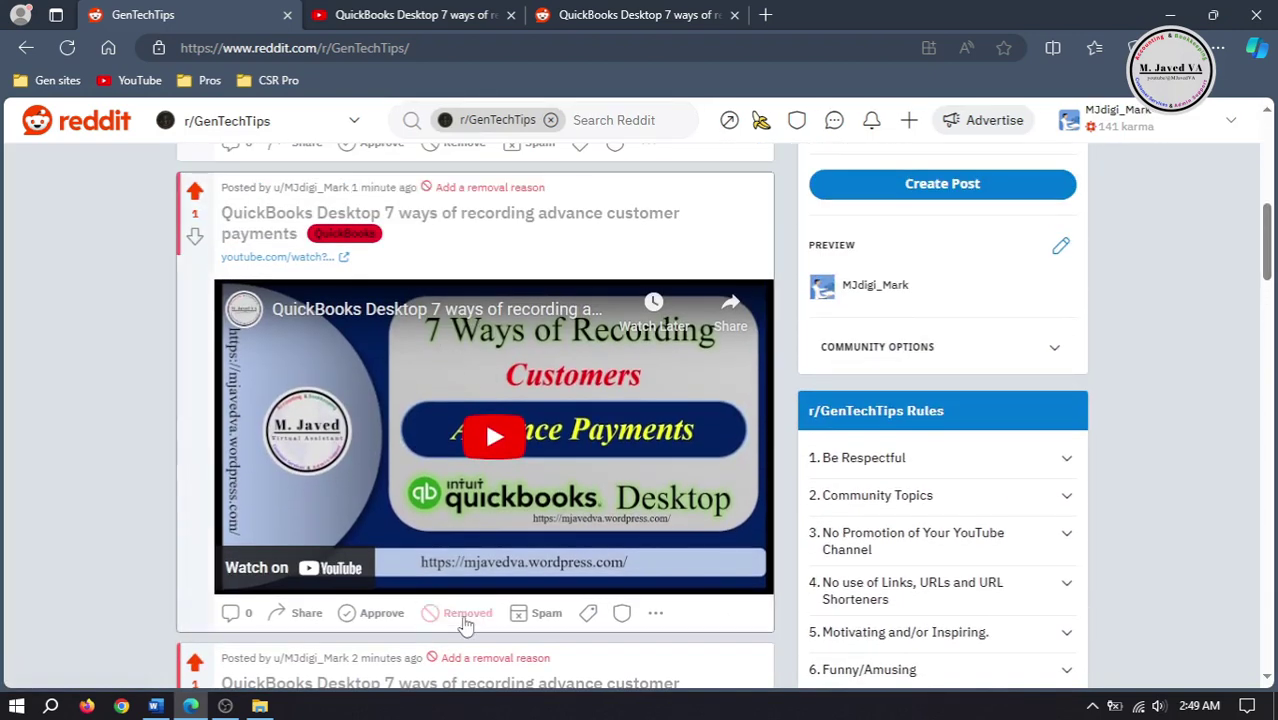
pyautogui.click(494, 193)
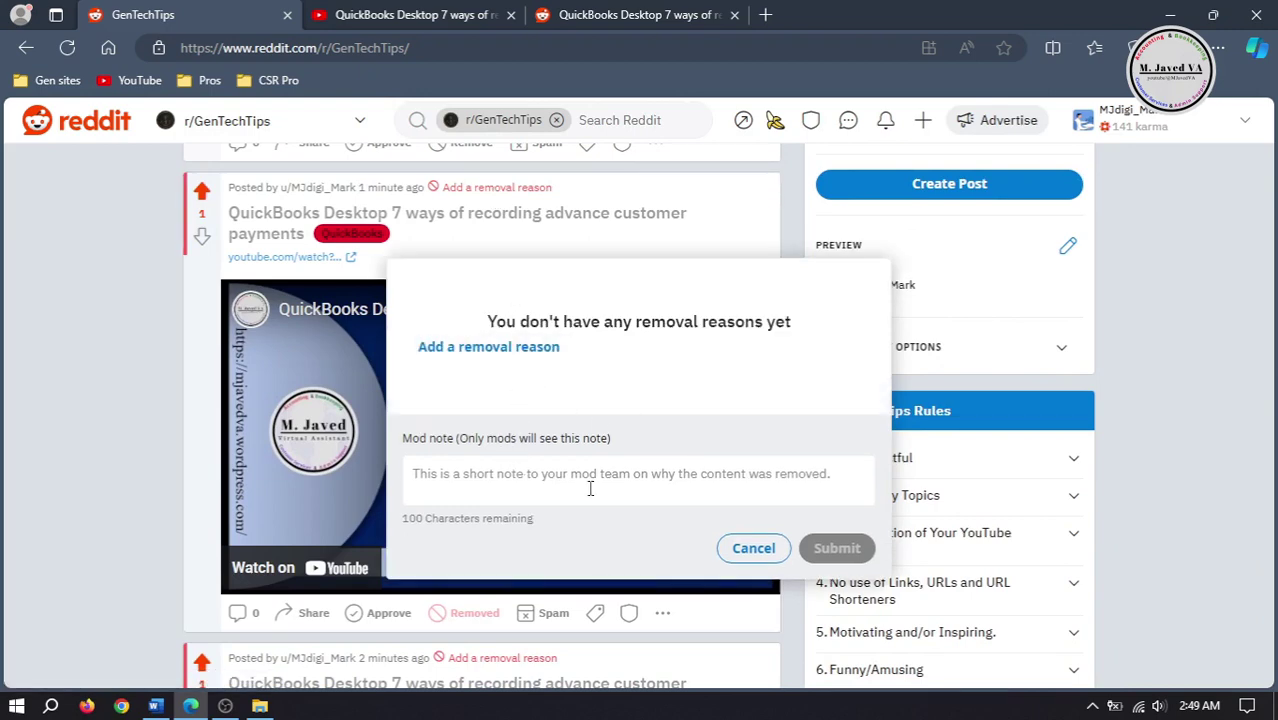
pyautogui.click(753, 548)
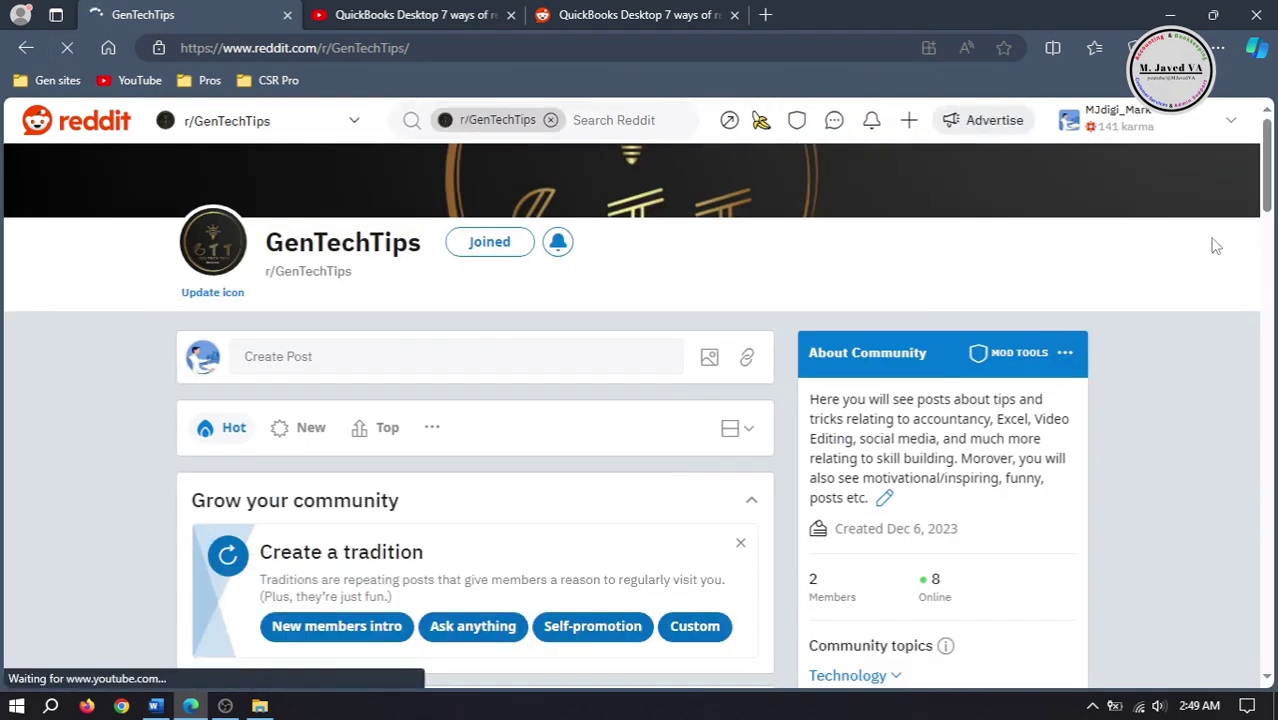
pyautogui.scroll(-2, 1266, 183)
pyautogui.moveTo(1266, 183); pyautogui.dragTo(1270, 243)
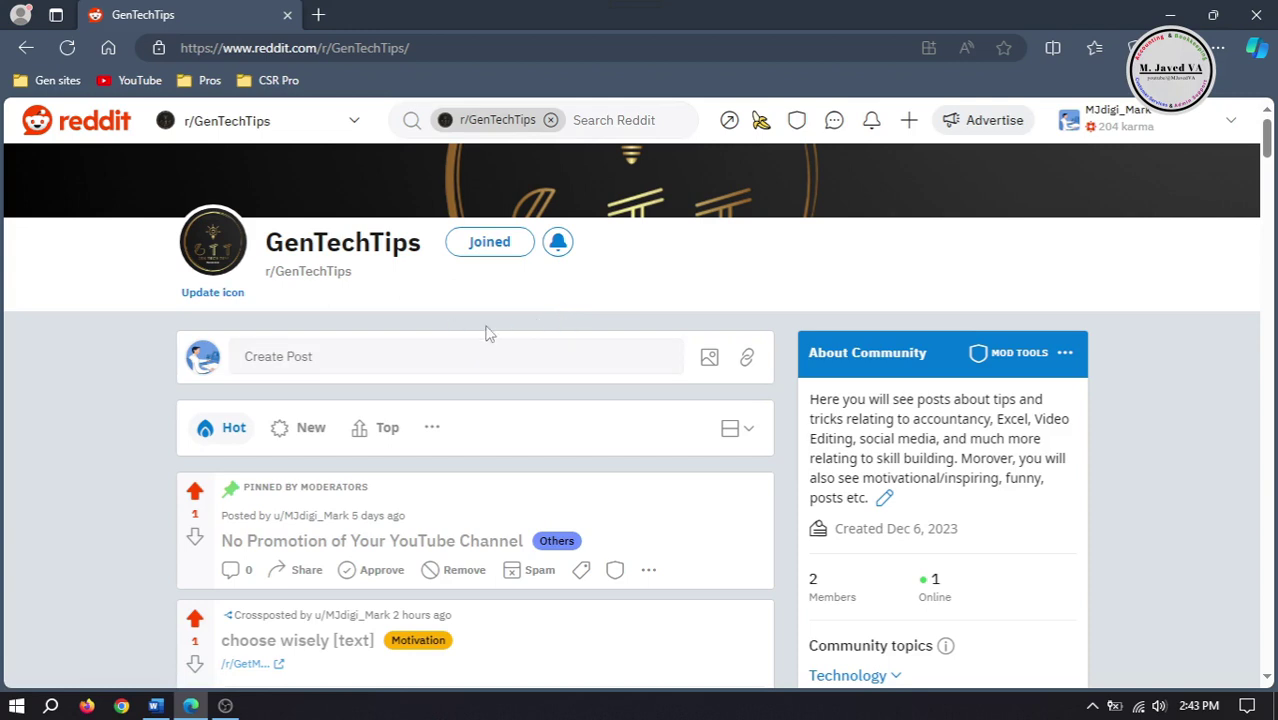
# Step: In r/GenTechTips' mod tools, open the community appearance settings for sidebar widgets and start adding a Button widget
pyautogui.click(1025, 352)
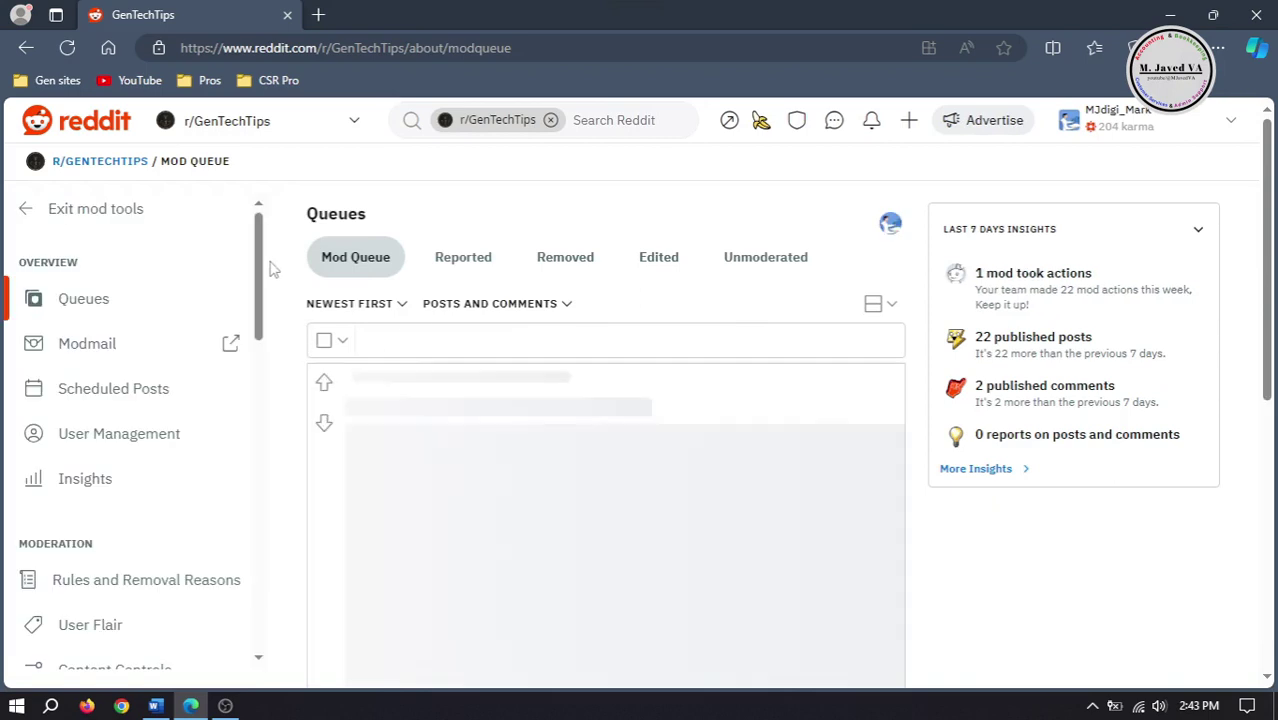
pyautogui.moveTo(257, 251); pyautogui.dragTo(263, 497)
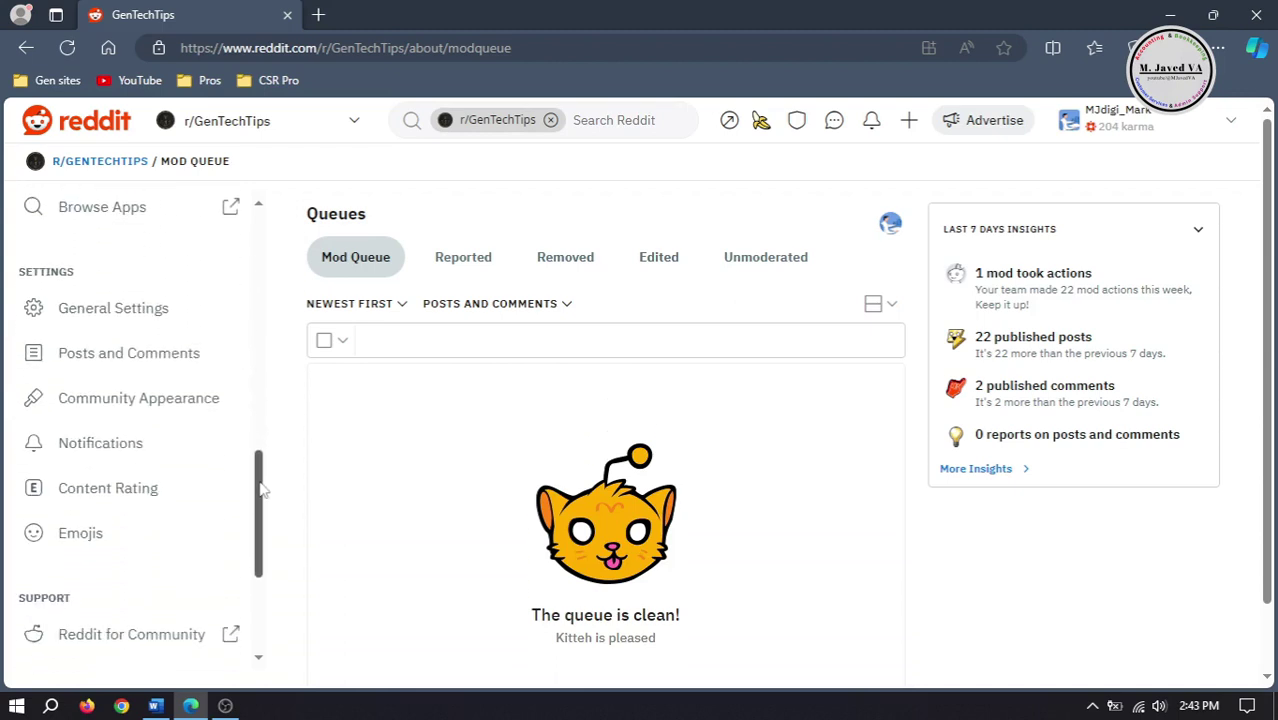
pyautogui.click(151, 414)
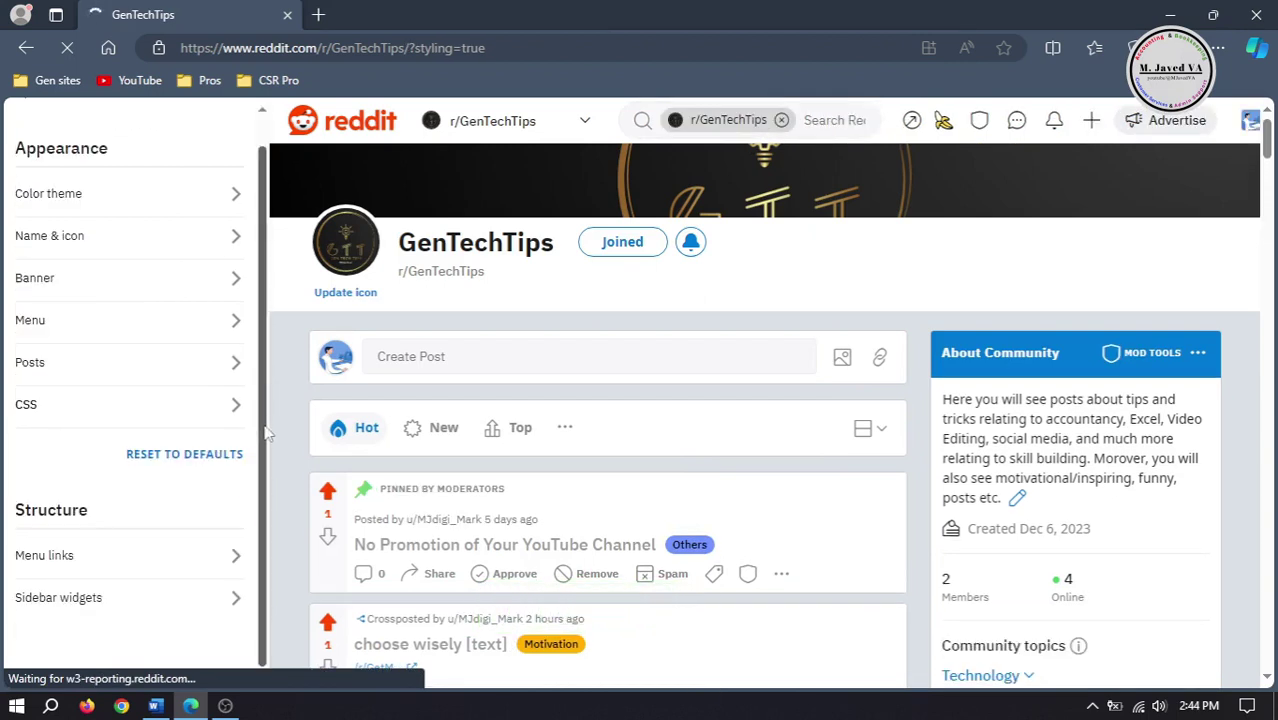
pyautogui.click(144, 597)
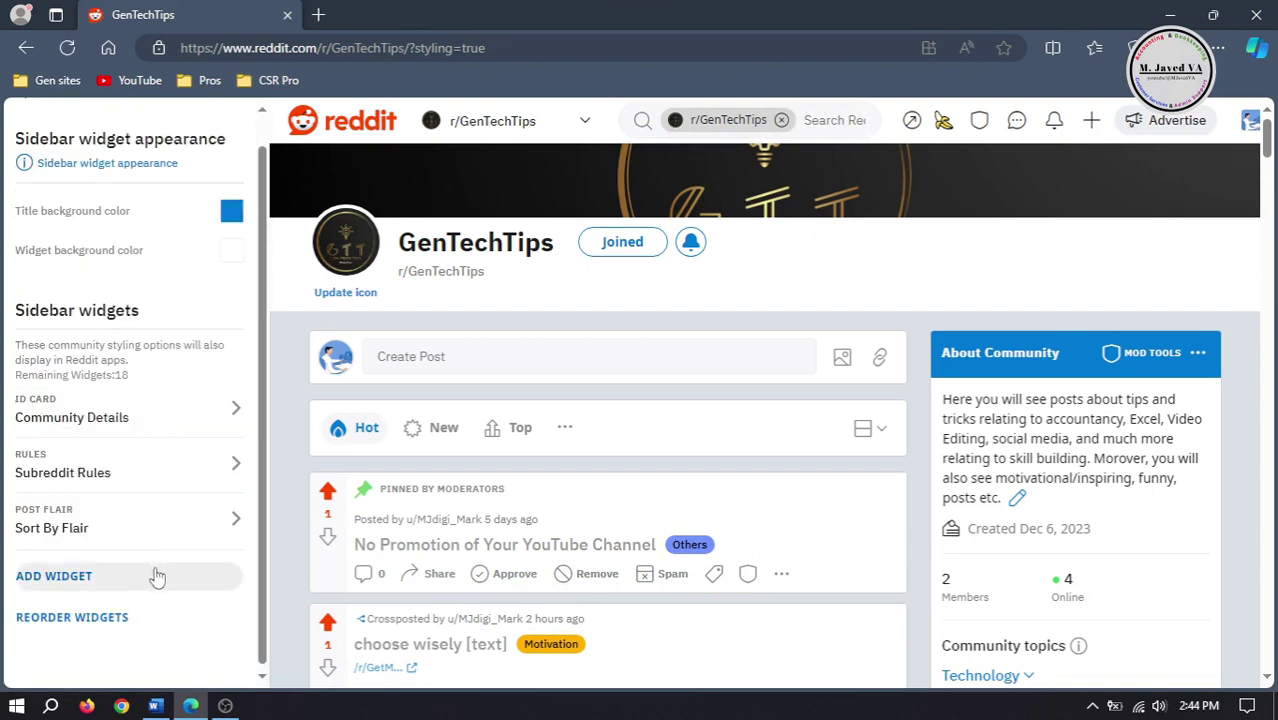
pyautogui.click(72, 587)
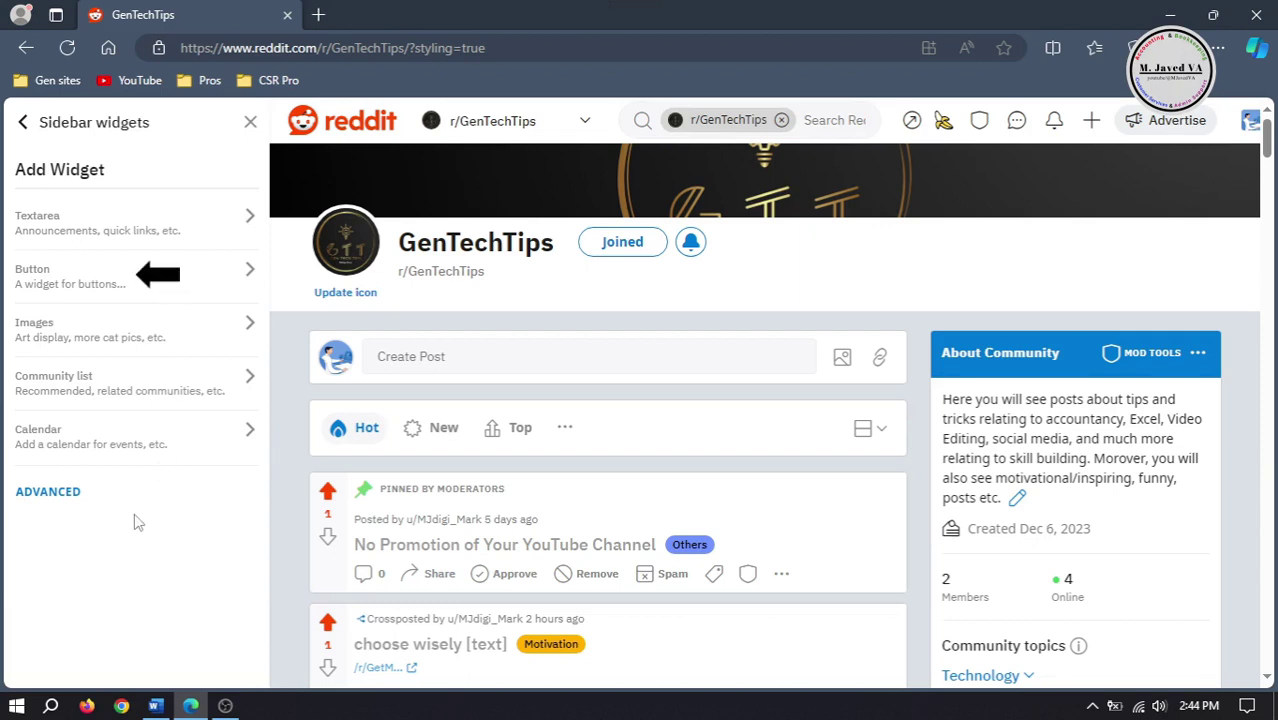
pyautogui.click(157, 279)
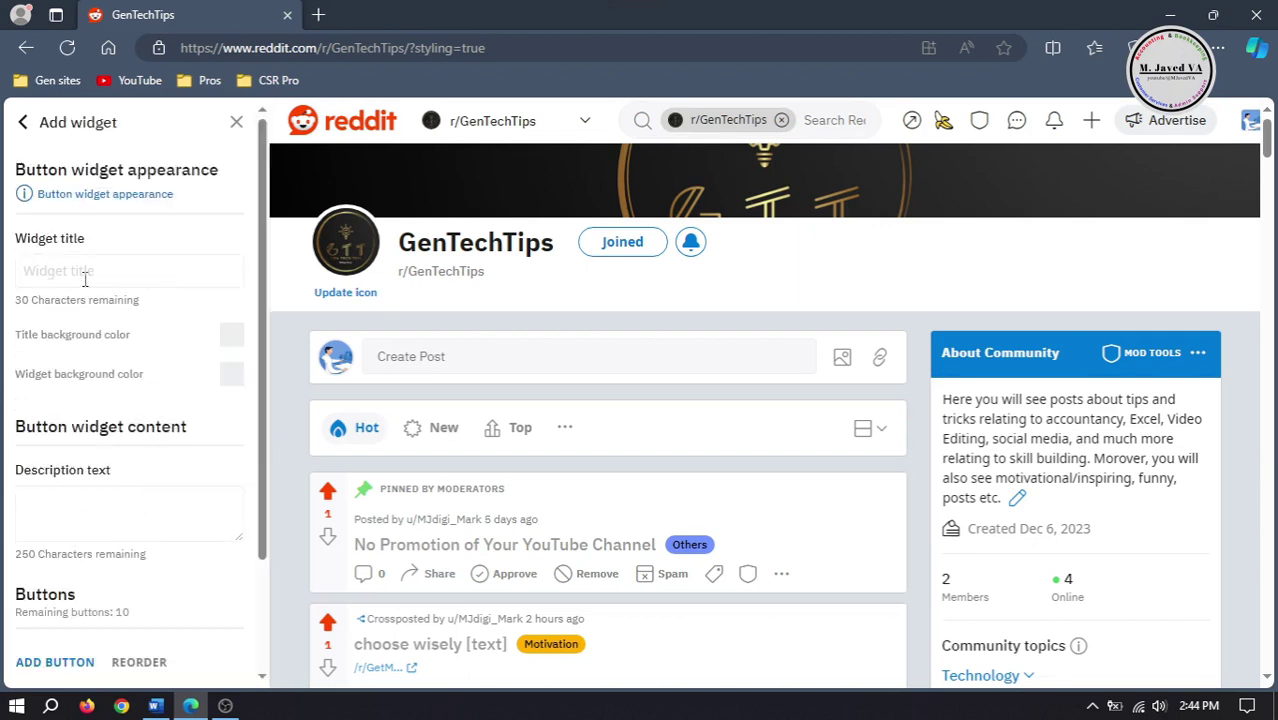
# Step: Title the button widget "Follow" and view its background colour choices and description field, leaving them unset
pyautogui.click(142, 273)
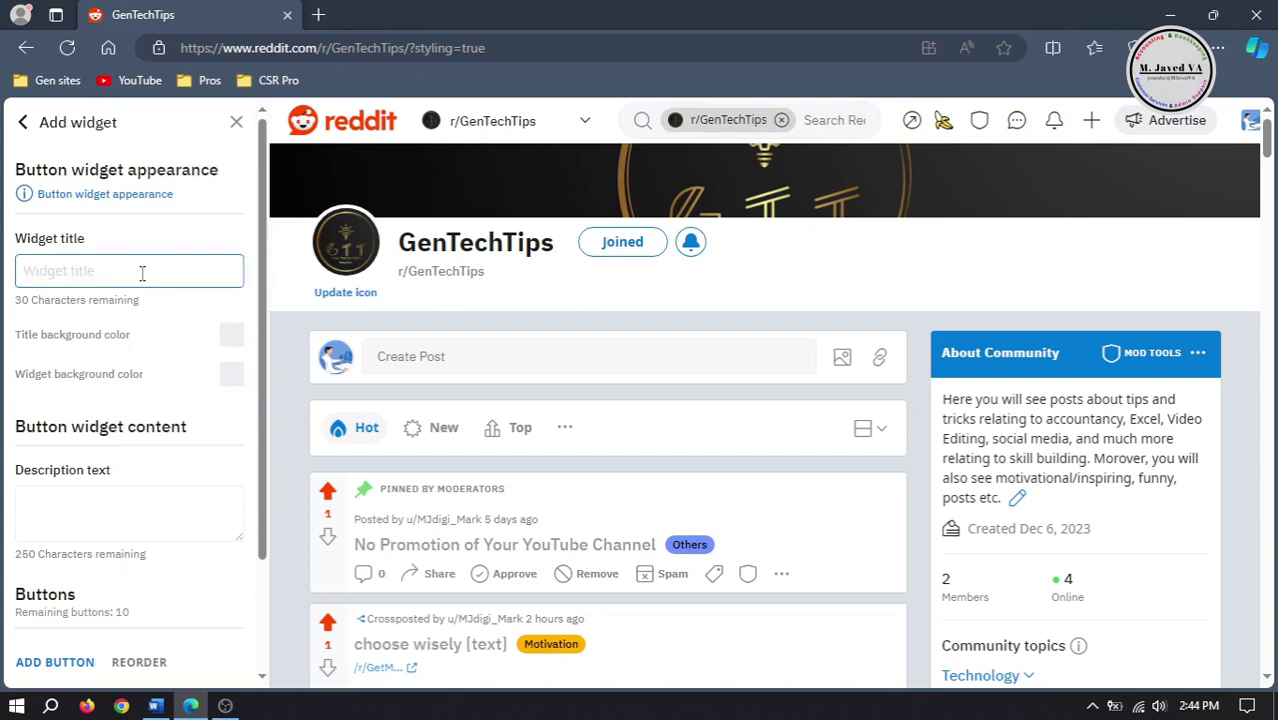
pyautogui.write('Follow')
pyautogui.moveTo(266, 328); pyautogui.dragTo(266, 374)
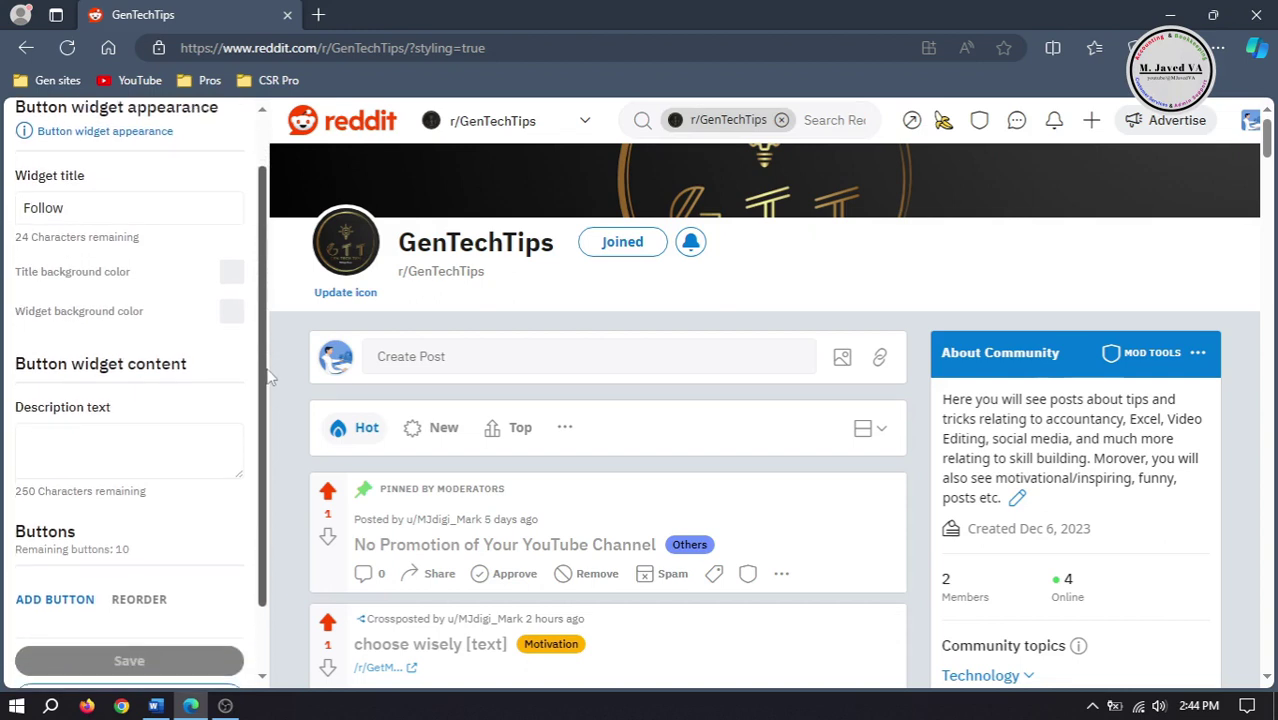
pyautogui.click(236, 276)
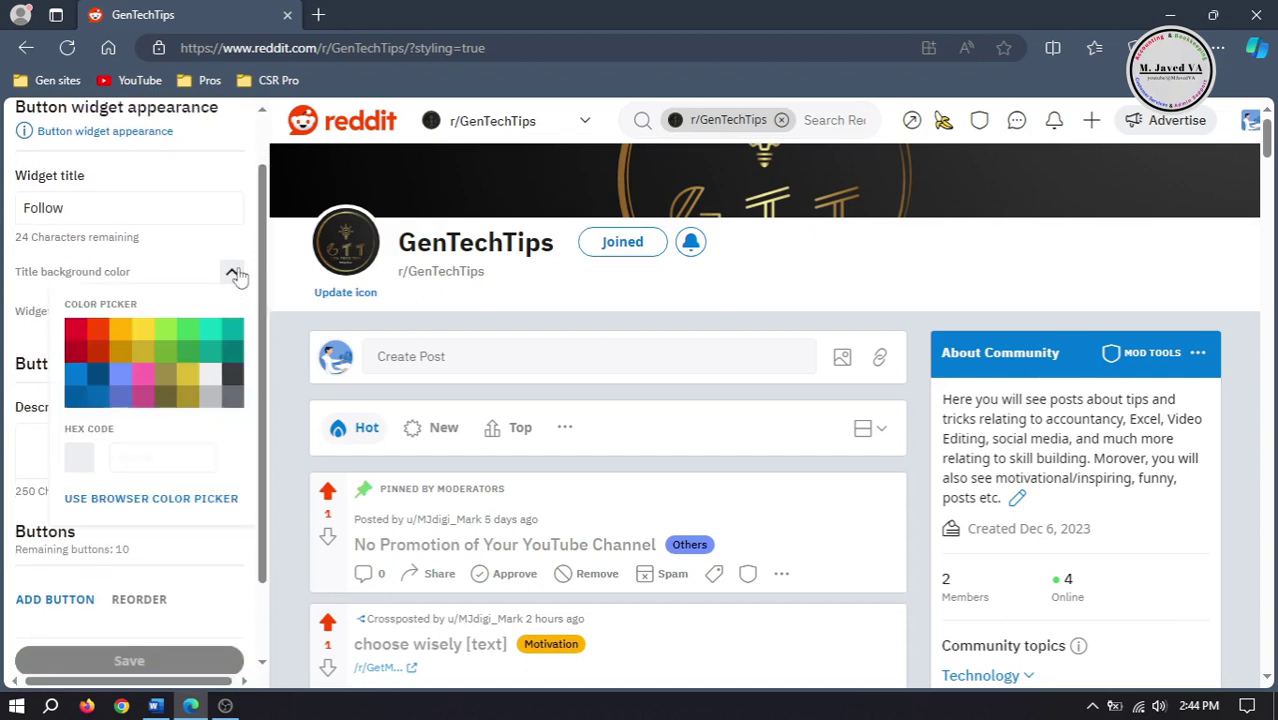
pyautogui.click(233, 279)
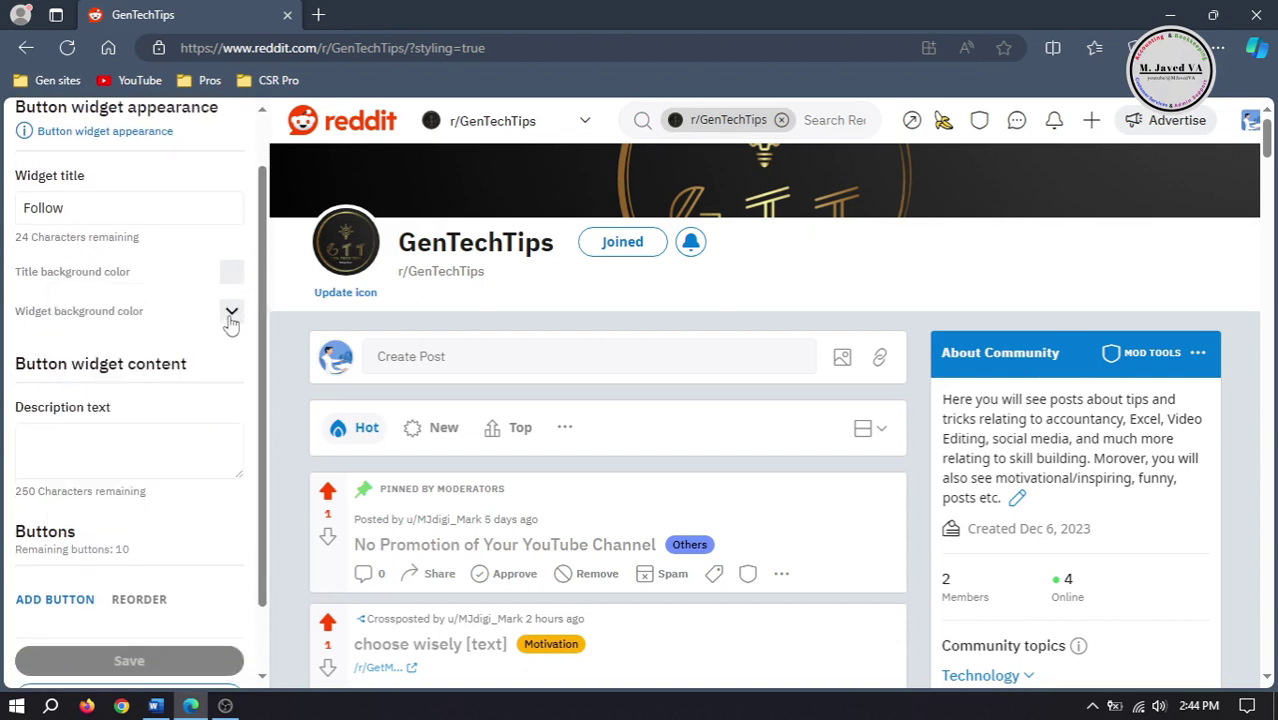
pyautogui.click(231, 312)
pyautogui.click(231, 313)
pyautogui.moveTo(263, 356); pyautogui.dragTo(263, 421)
pyautogui.click(105, 365)
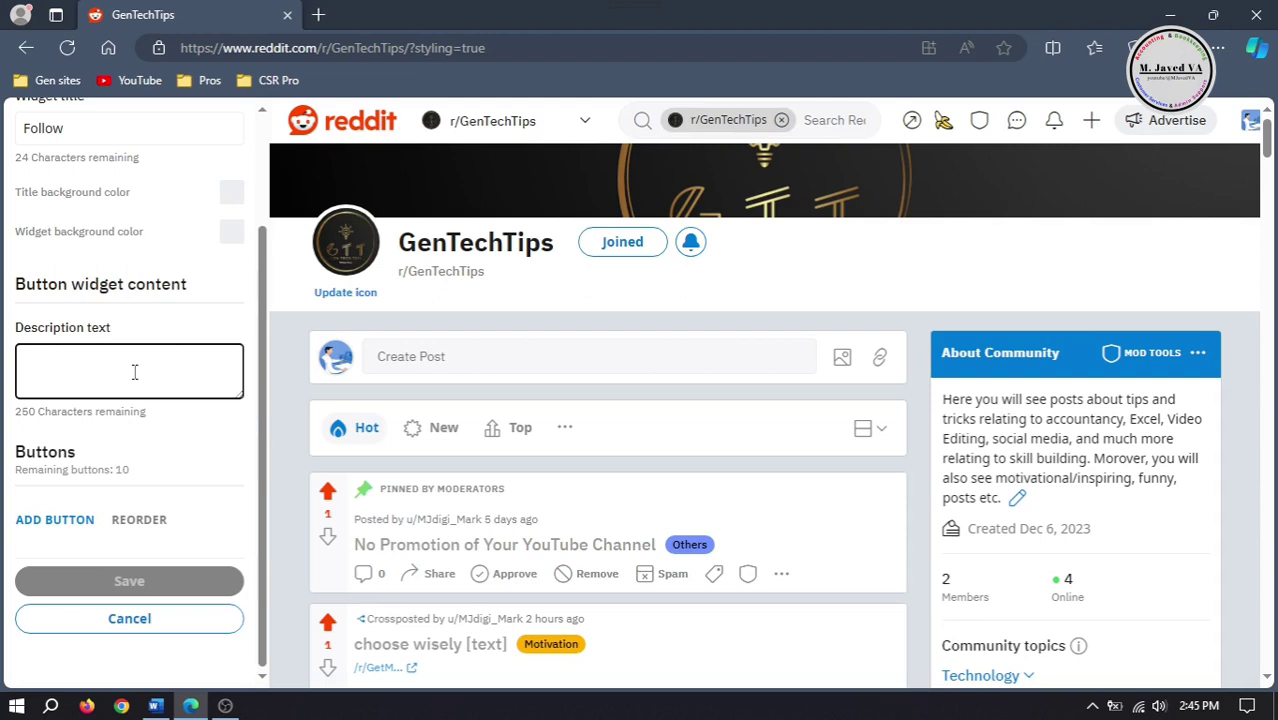
# Step: Add a new button with the text "Website" to the Follow widget
pyautogui.click(62, 521)
pyautogui.scroll(-3, 180, 500)
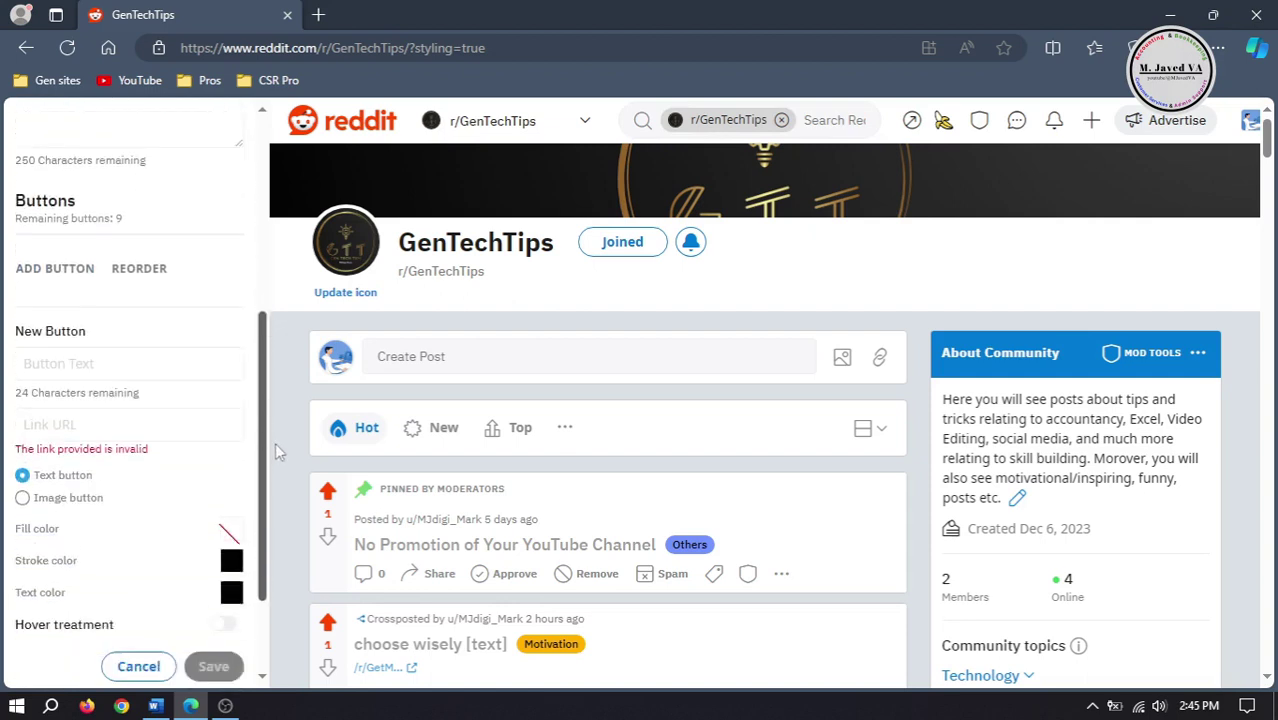
pyautogui.scroll(1, 55, 308)
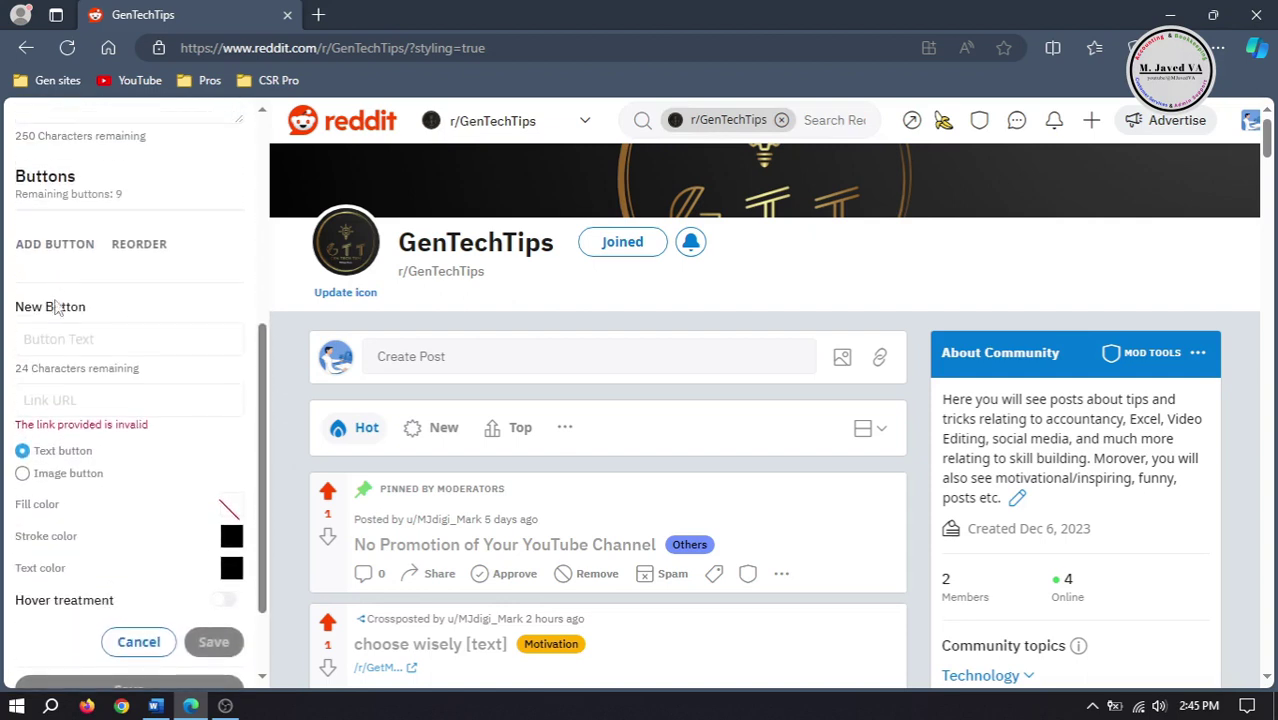
pyautogui.click(119, 339)
pyautogui.write('Website')
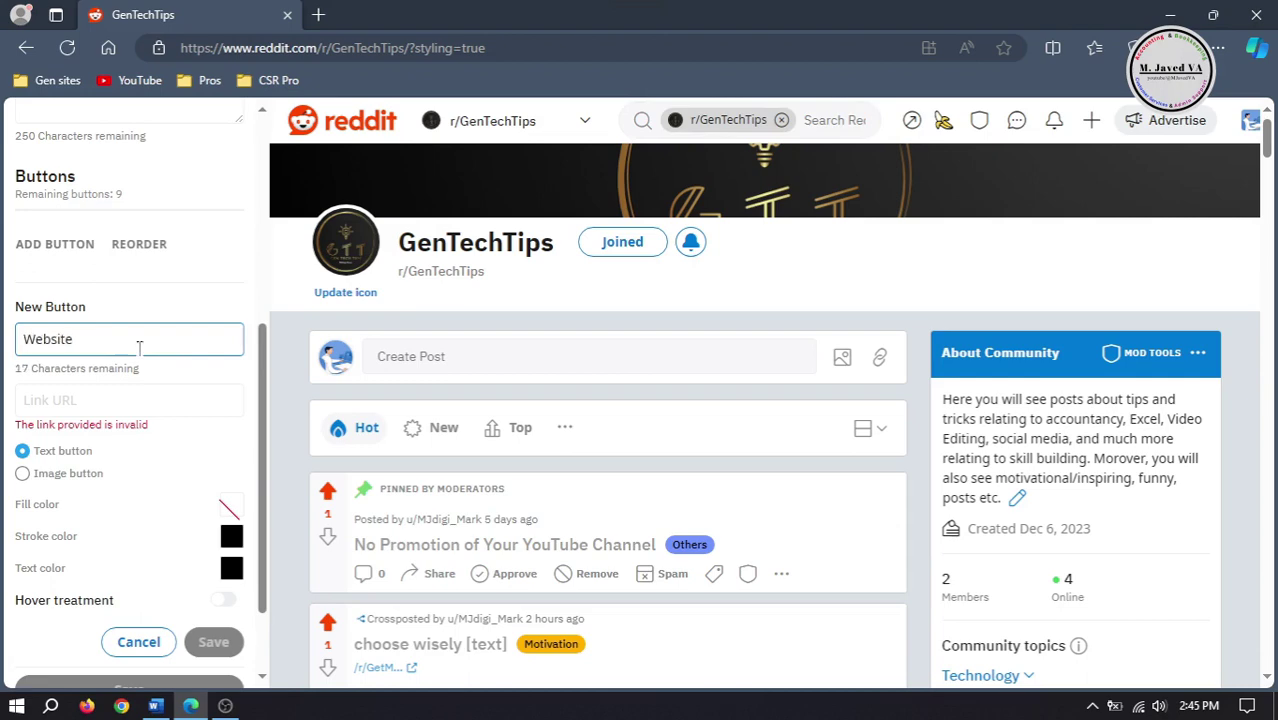
# Step: Copy the WordPress website address from the social media links in the Word document into the Website button's link URL
pyautogui.click(155, 705)
pyautogui.moveTo(657, 361); pyautogui.dragTo(266, 358)
pyautogui.hotkey('ctrl', 'c')
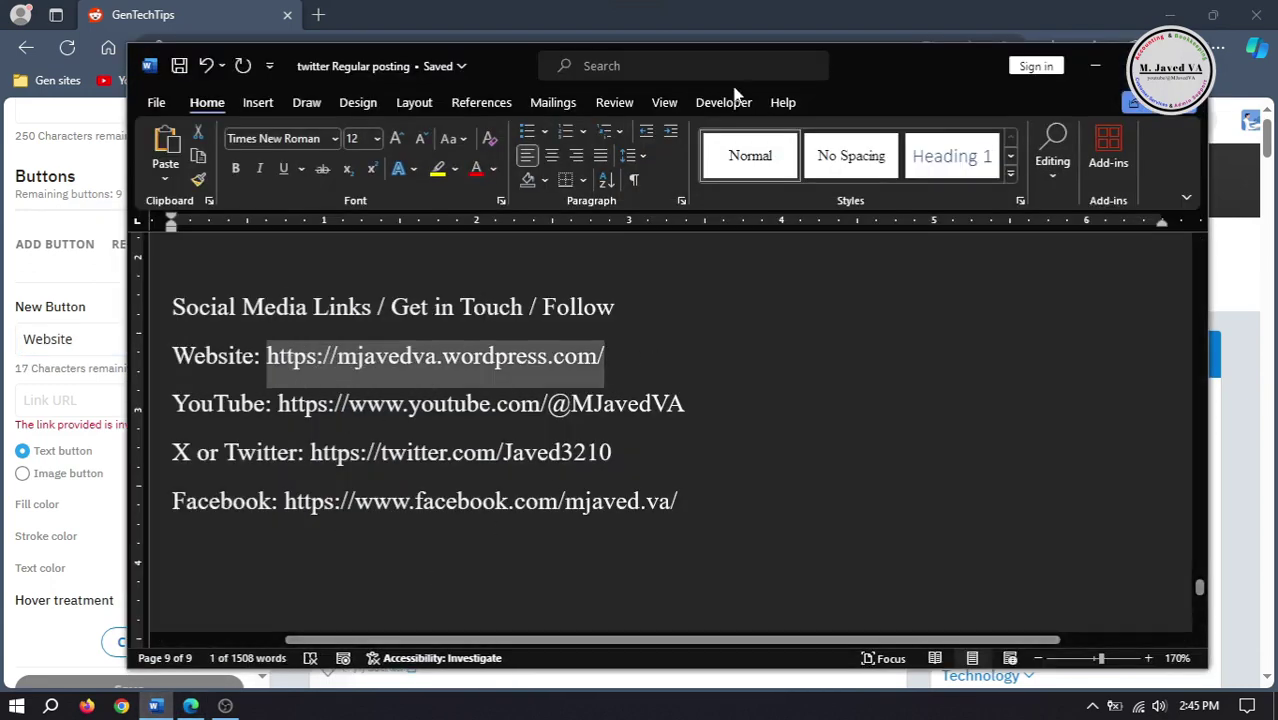
pyautogui.click(215, 340)
pyautogui.click(130, 399)
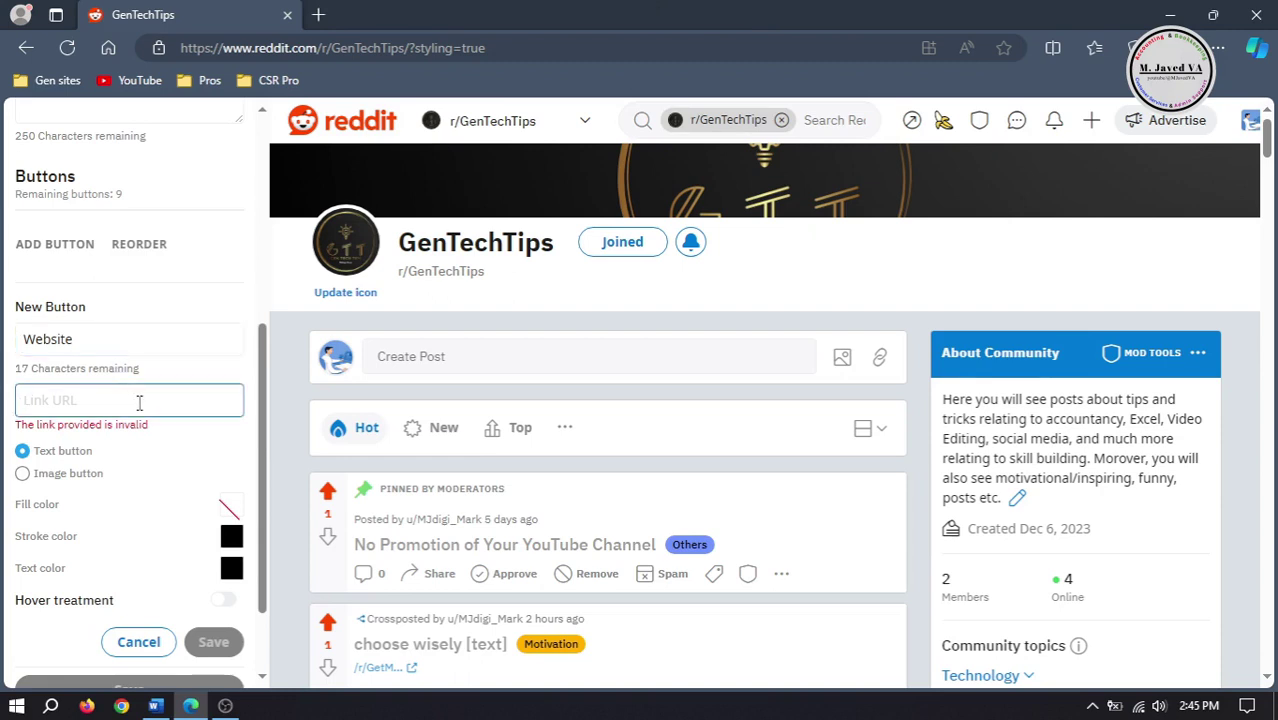
pyautogui.hotkey('ctrl', 'v')
# Step: Look at the Image button option for the Website button and switch it back to Text button
pyautogui.moveTo(263, 413); pyautogui.dragTo(262, 465)
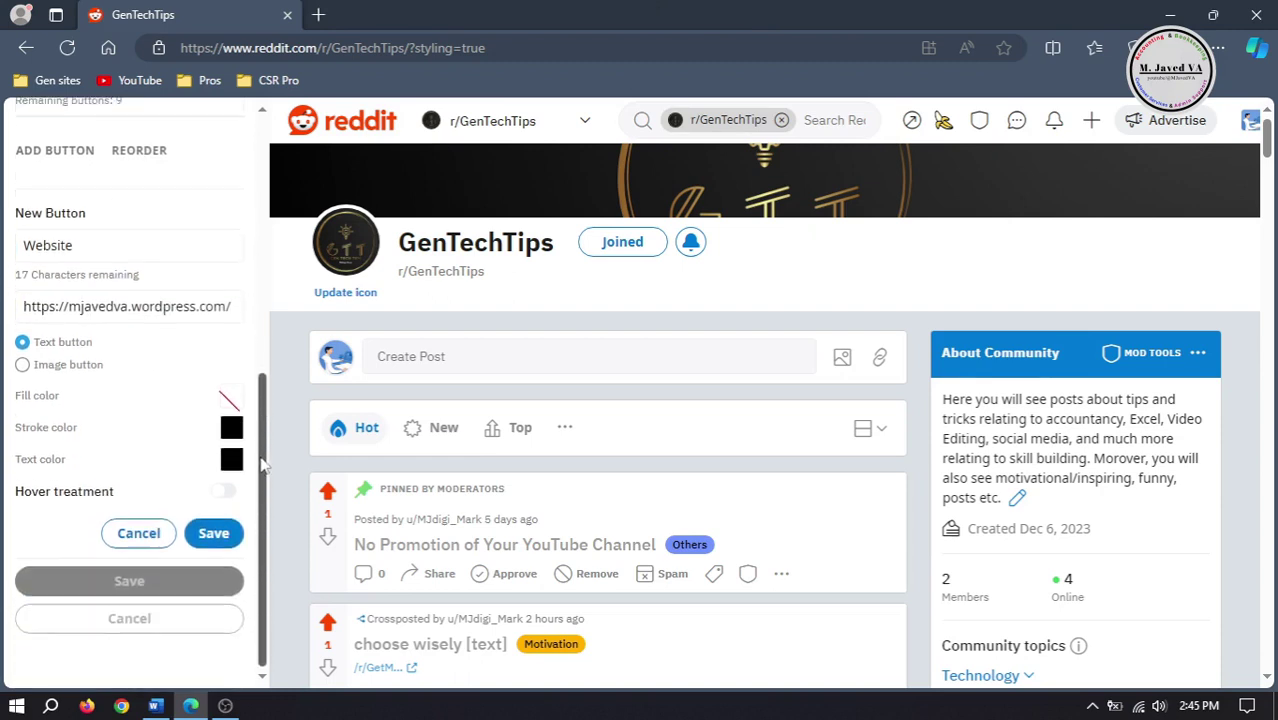
pyautogui.click(60, 366)
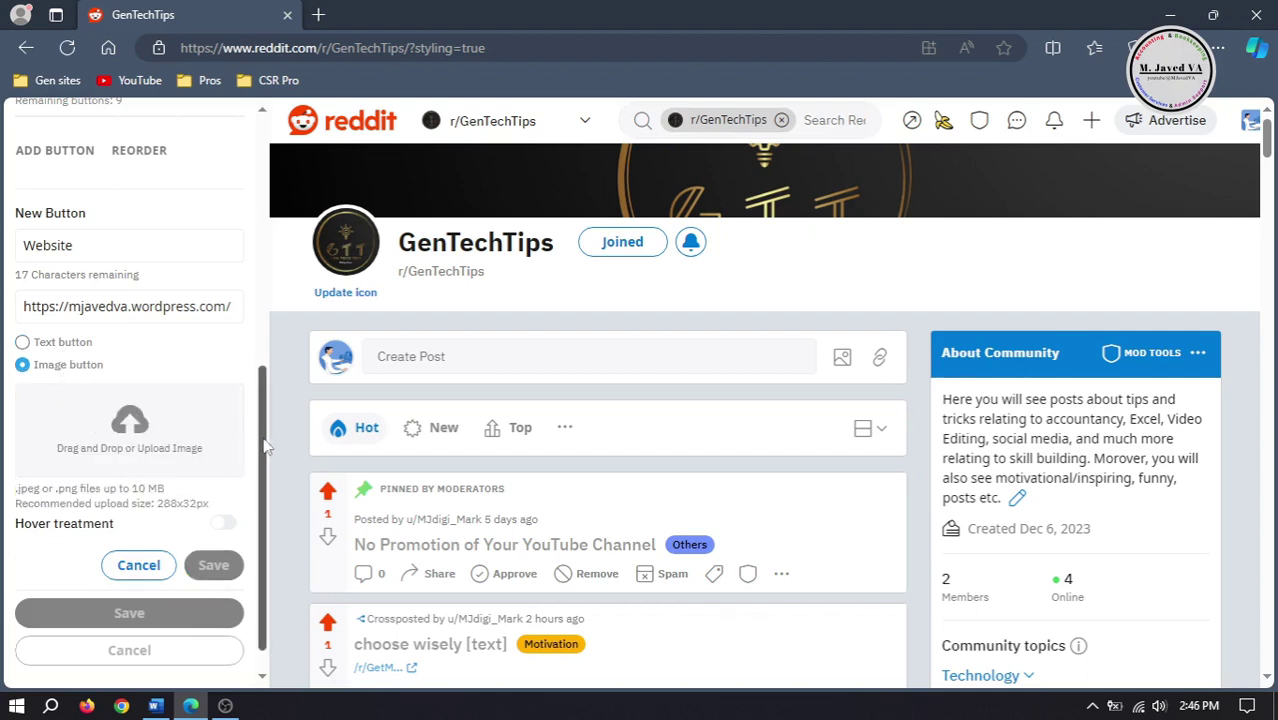
pyautogui.moveTo(260, 477); pyautogui.dragTo(265, 505)
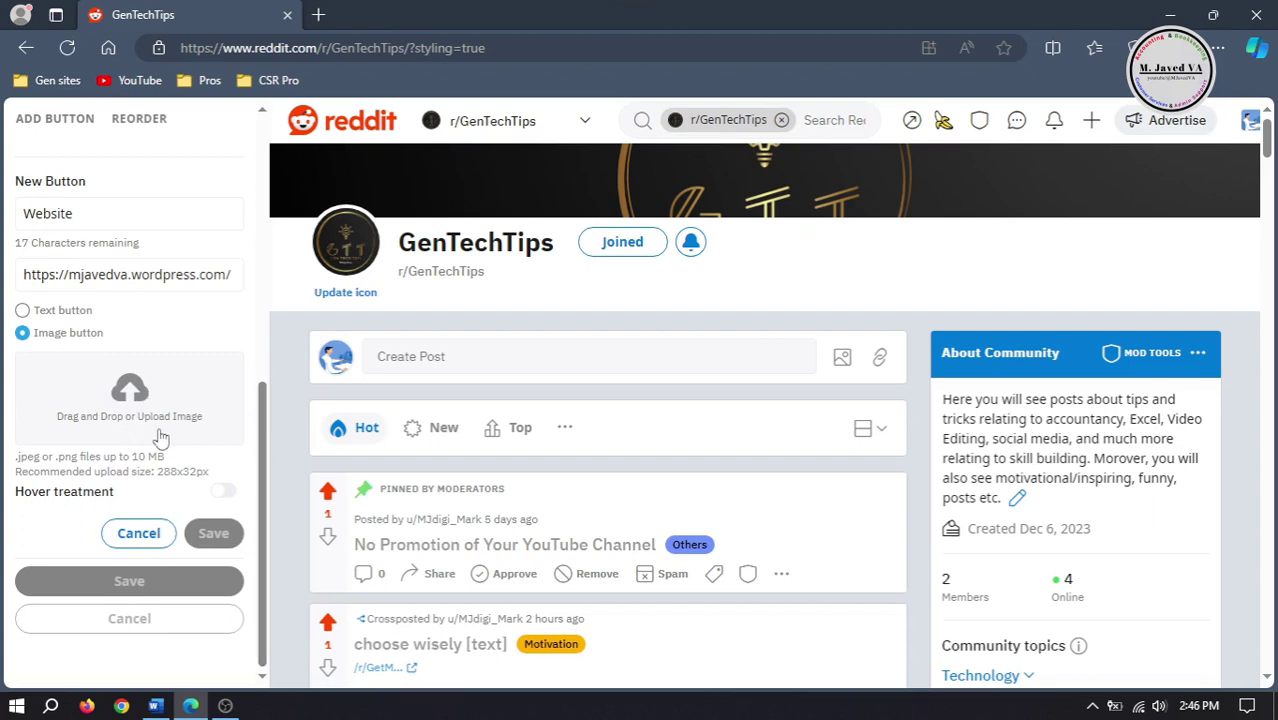
pyautogui.click(22, 311)
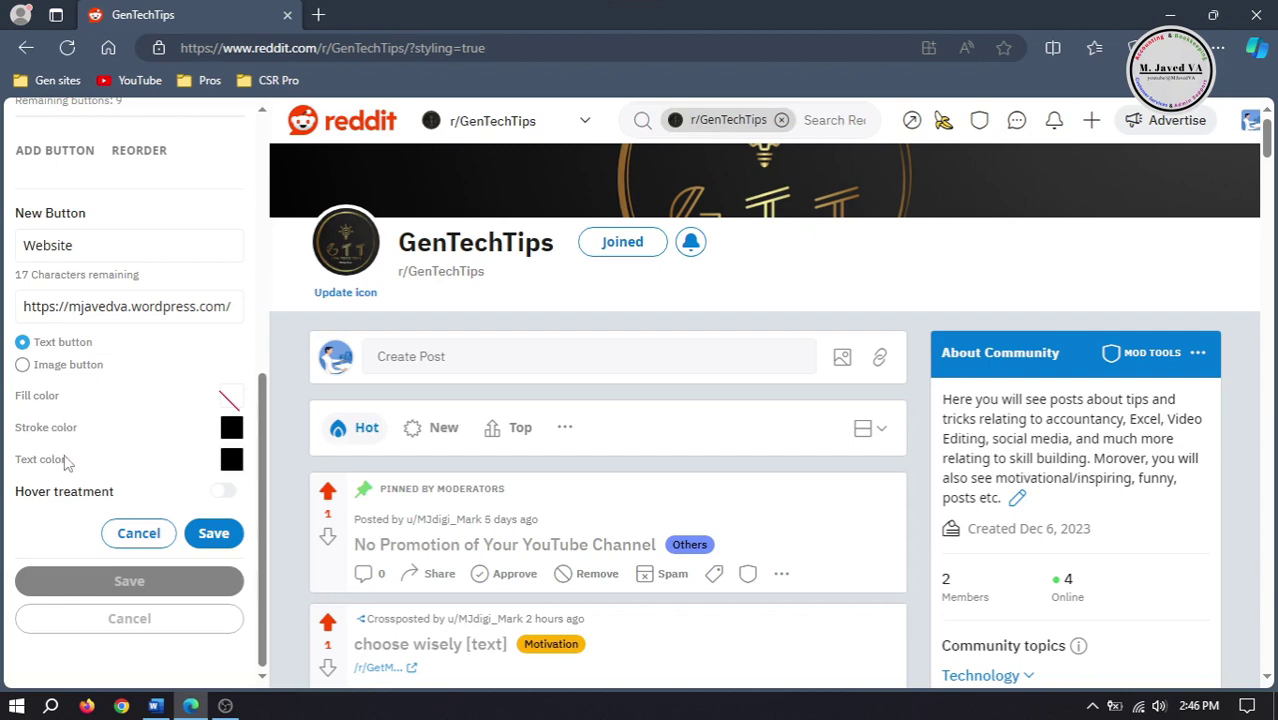
# Step: Set the Website button's fill colour to light grey, view the text colour choices, and save both the button and the Follow widget
pyautogui.click(230, 401)
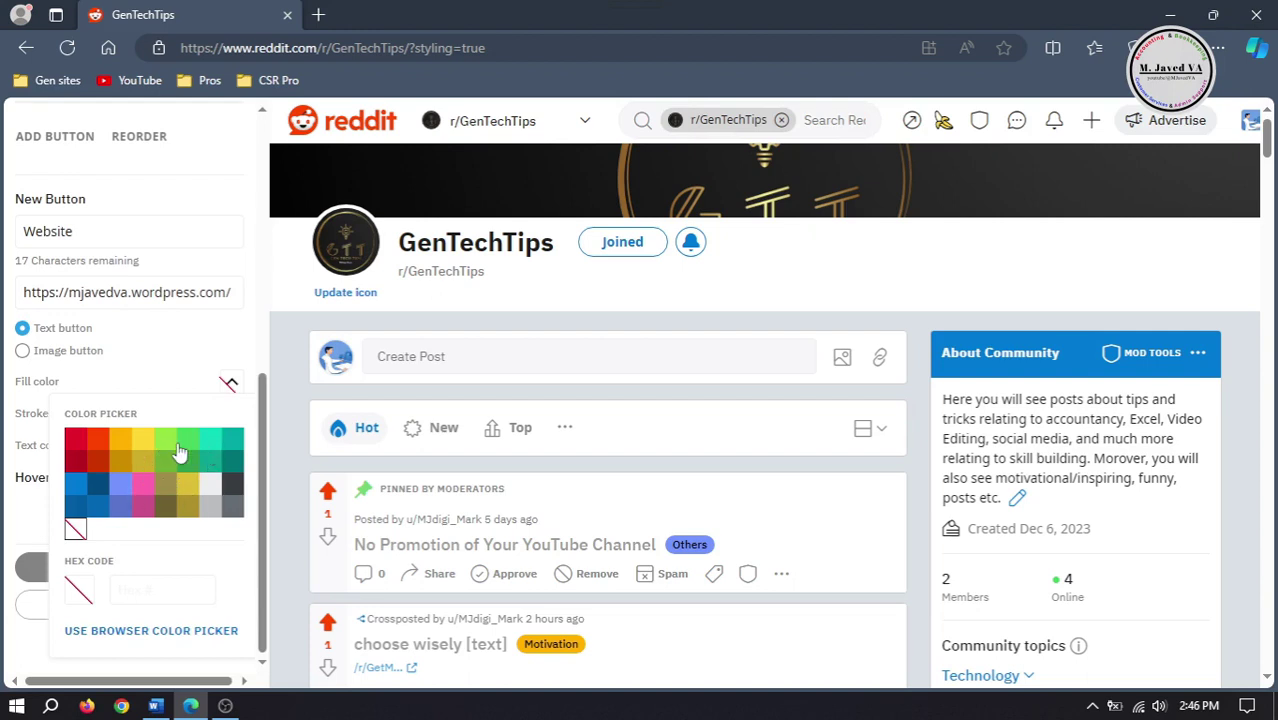
pyautogui.click(210, 511)
pyautogui.click(231, 388)
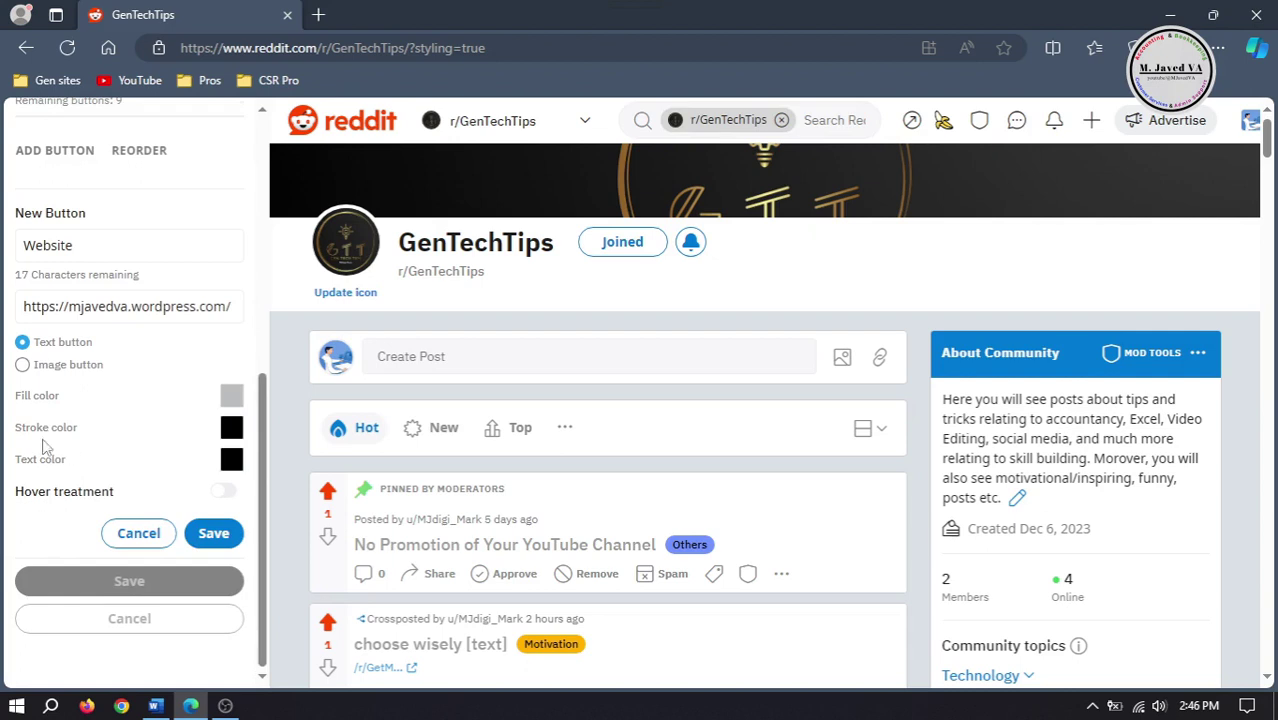
pyautogui.click(232, 462)
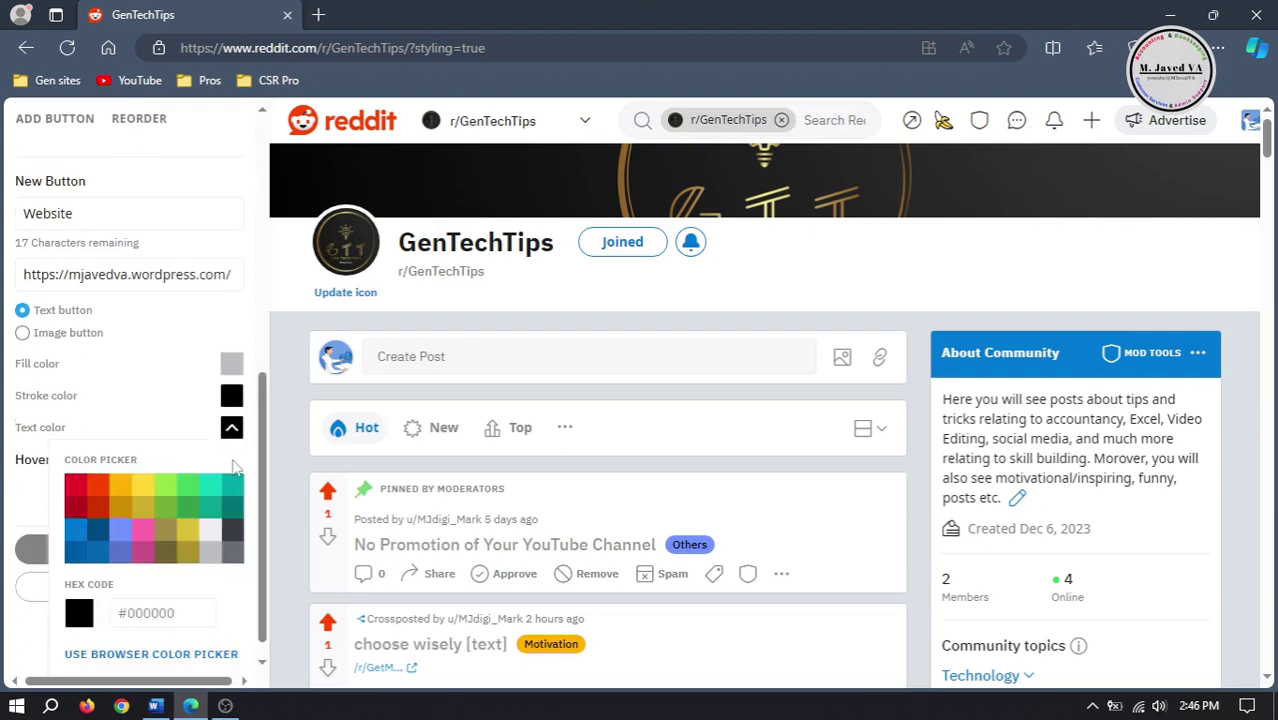
pyautogui.click(231, 430)
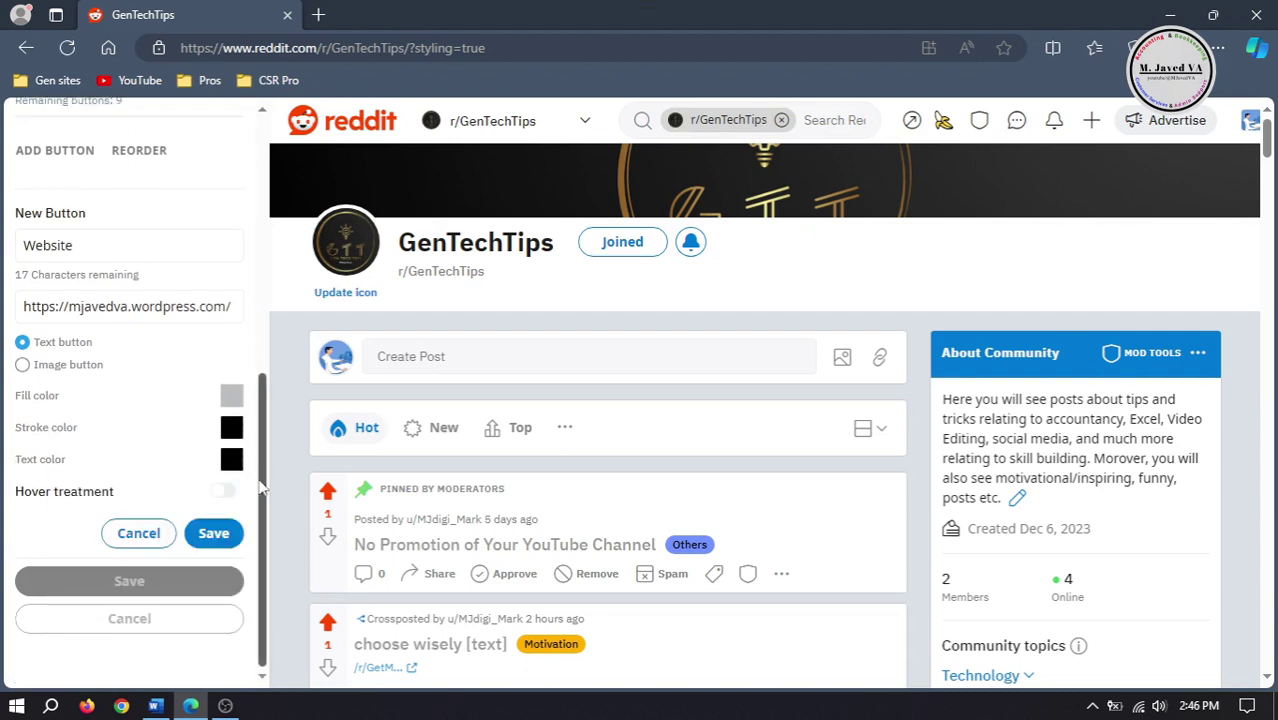
pyautogui.moveTo(262, 495)
pyautogui.mouseDown()
pyautogui.moveTo(262, 300)
pyautogui.moveTo(263, 518)
pyautogui.mouseUp()
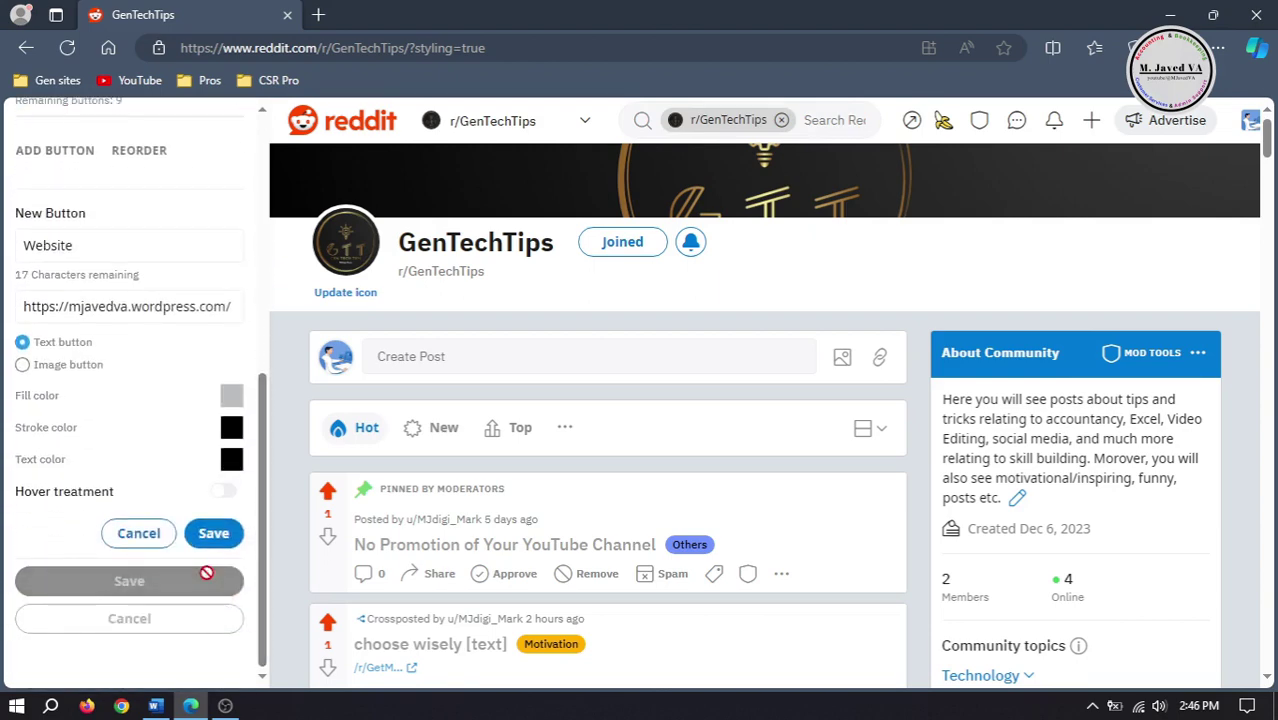
pyautogui.click(213, 532)
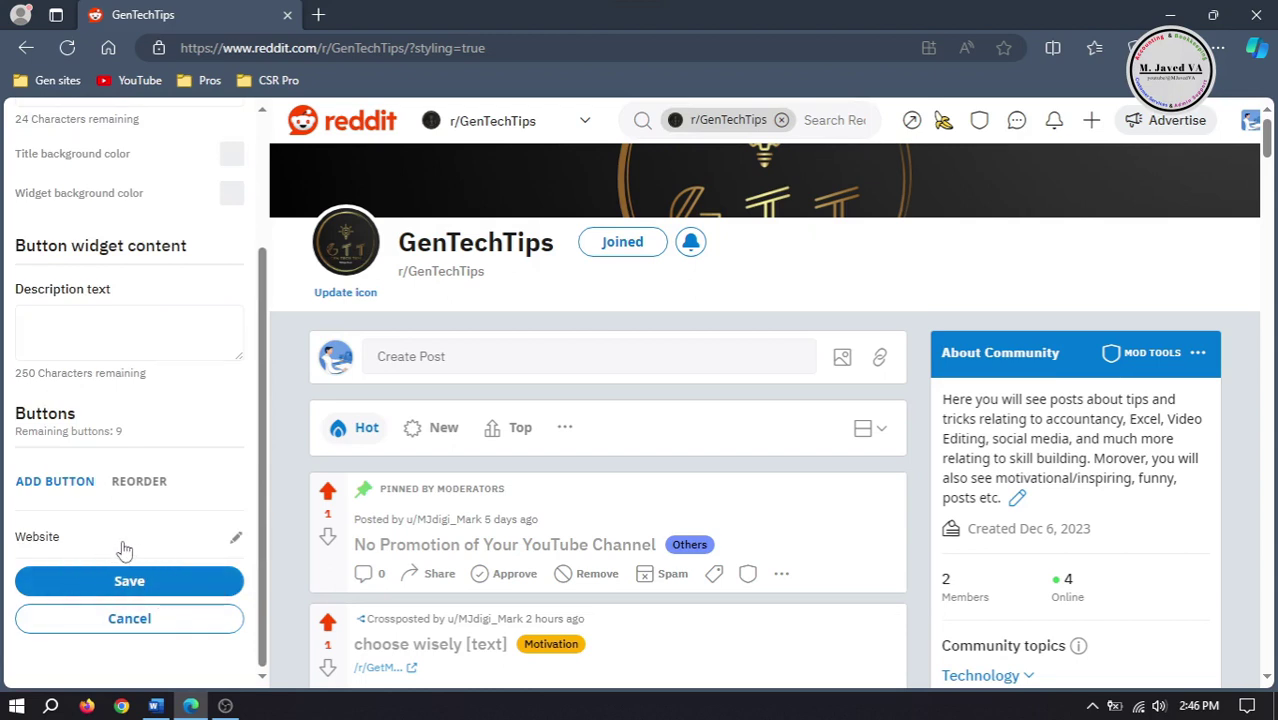
pyautogui.click(127, 582)
pyautogui.click(150, 588)
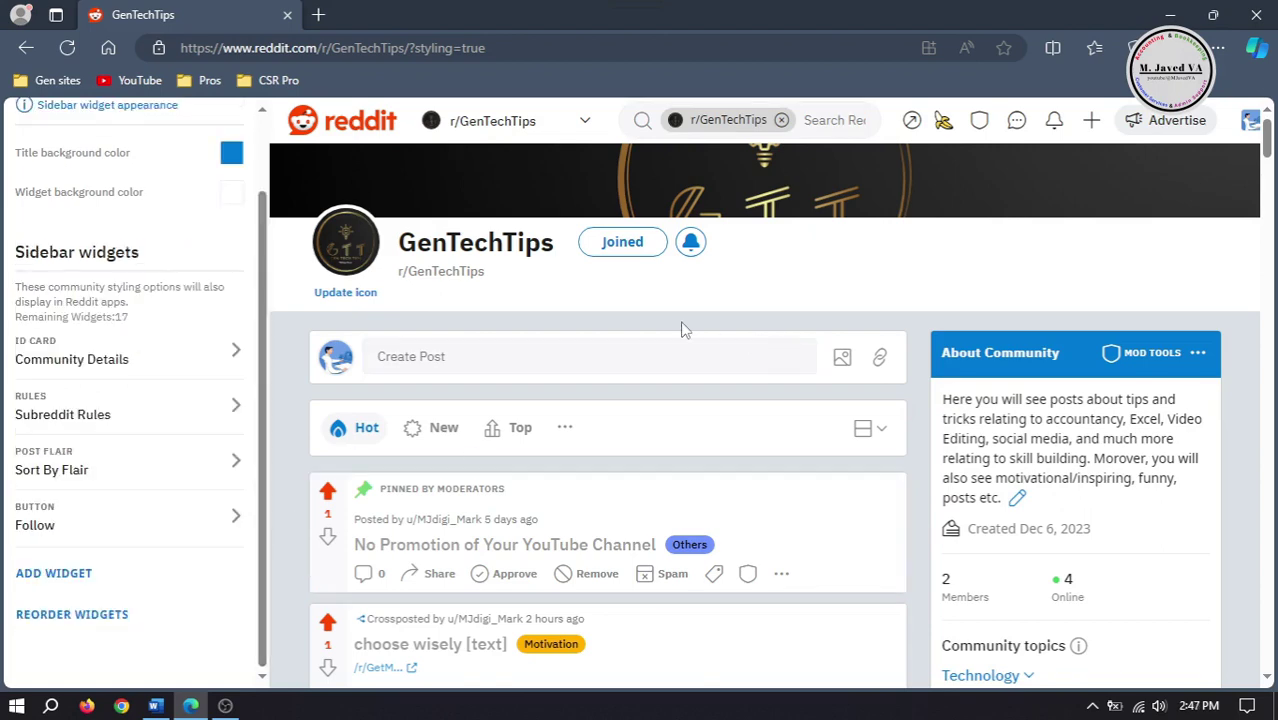
# Step: Find the Follow widget in the community's sidebar and try out its Website button
pyautogui.click(1268, 257)
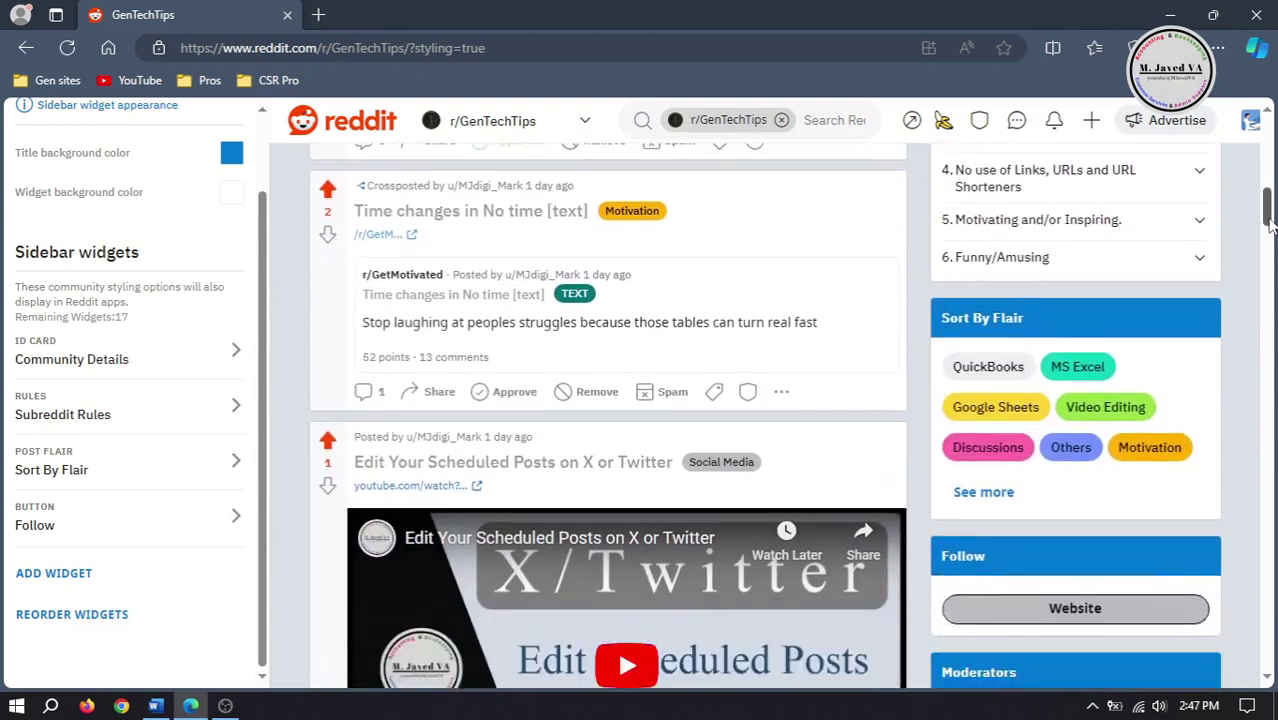
pyautogui.scroll(-1, 1183, 315)
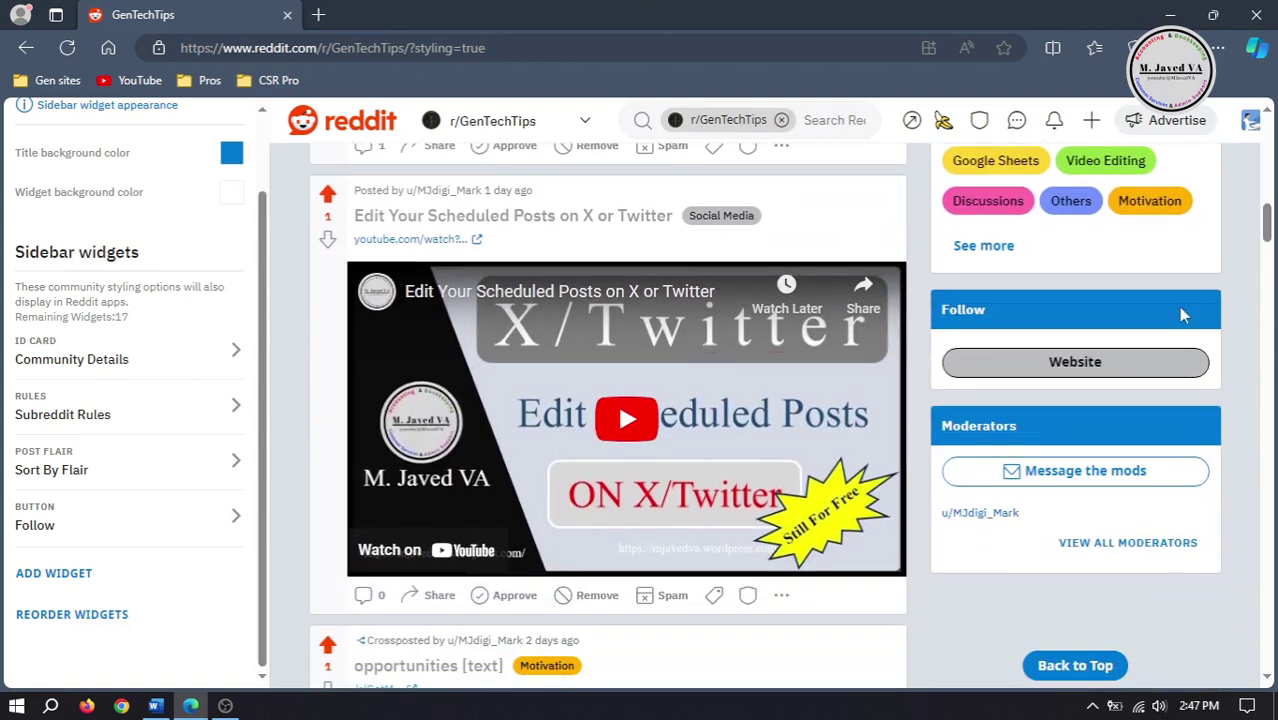
pyautogui.click(1060, 362)
pyautogui.scroll(-10, 1266, 255)
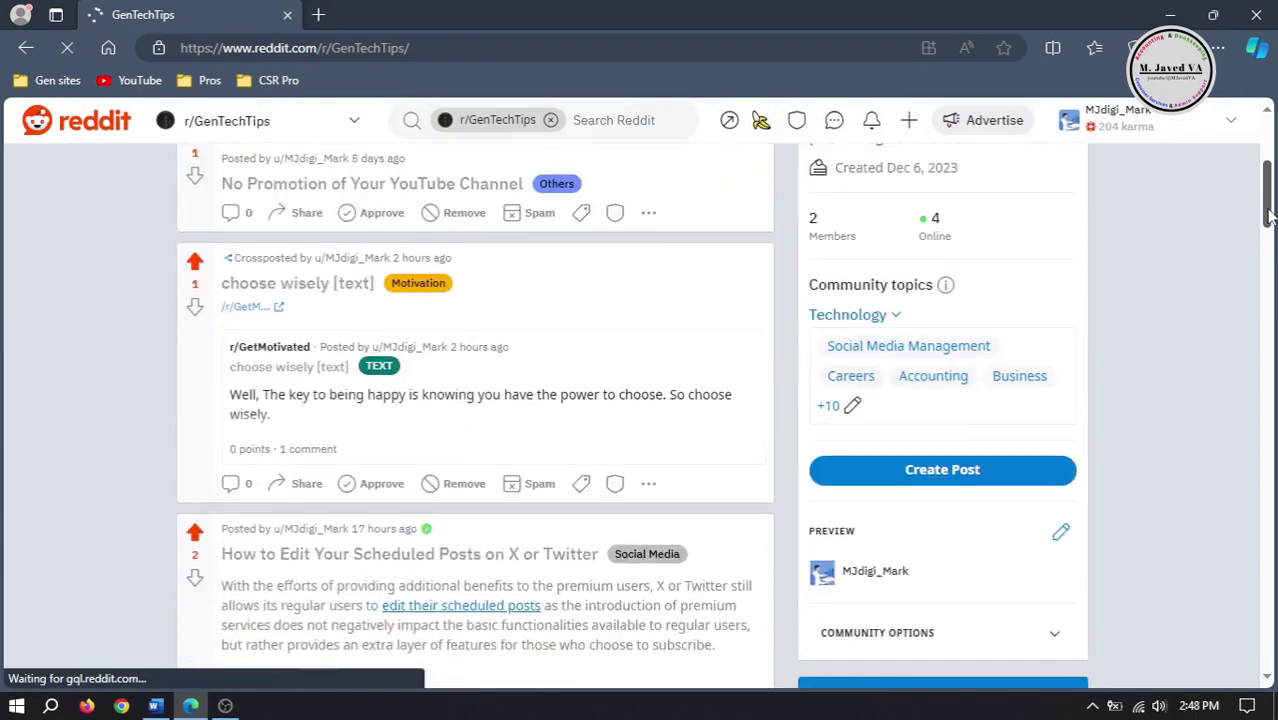
# Step: Check the Follow widget in the community sidebar, return to its editor, and add a new button with the text YouTube
pyautogui.scroll(-6, 1266, 255)
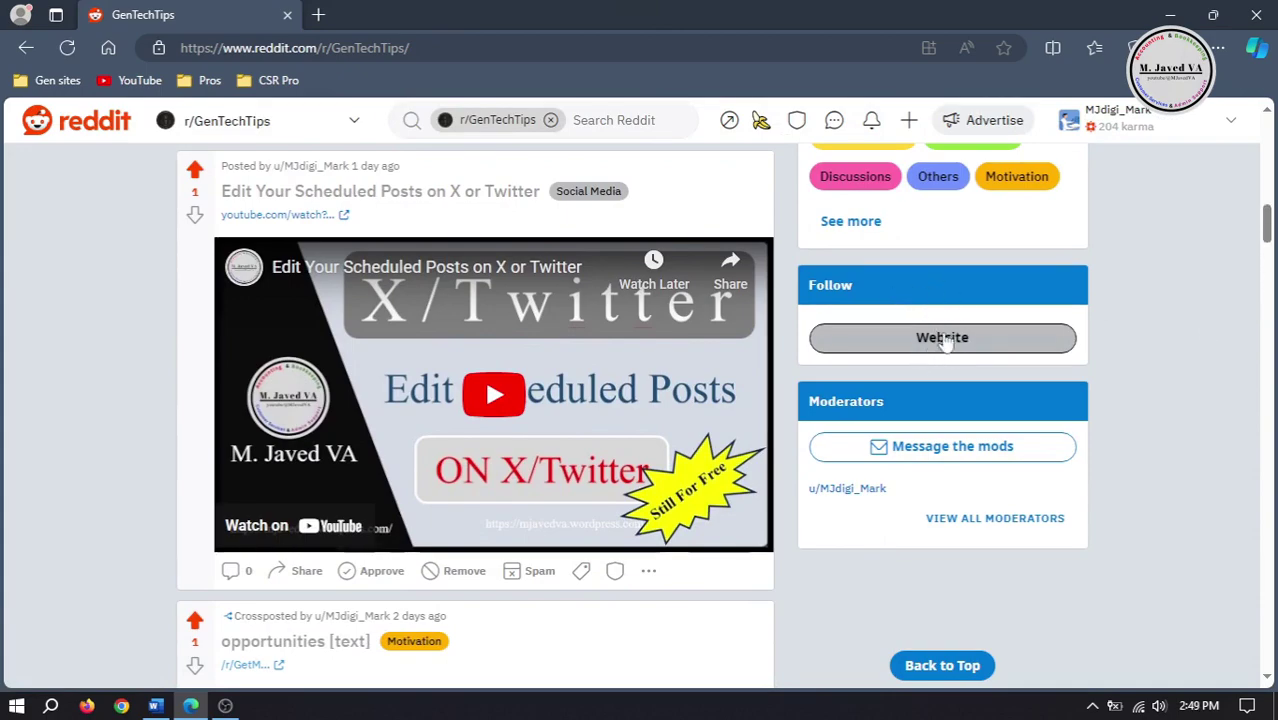
pyautogui.hotkey('alt', 'Left')
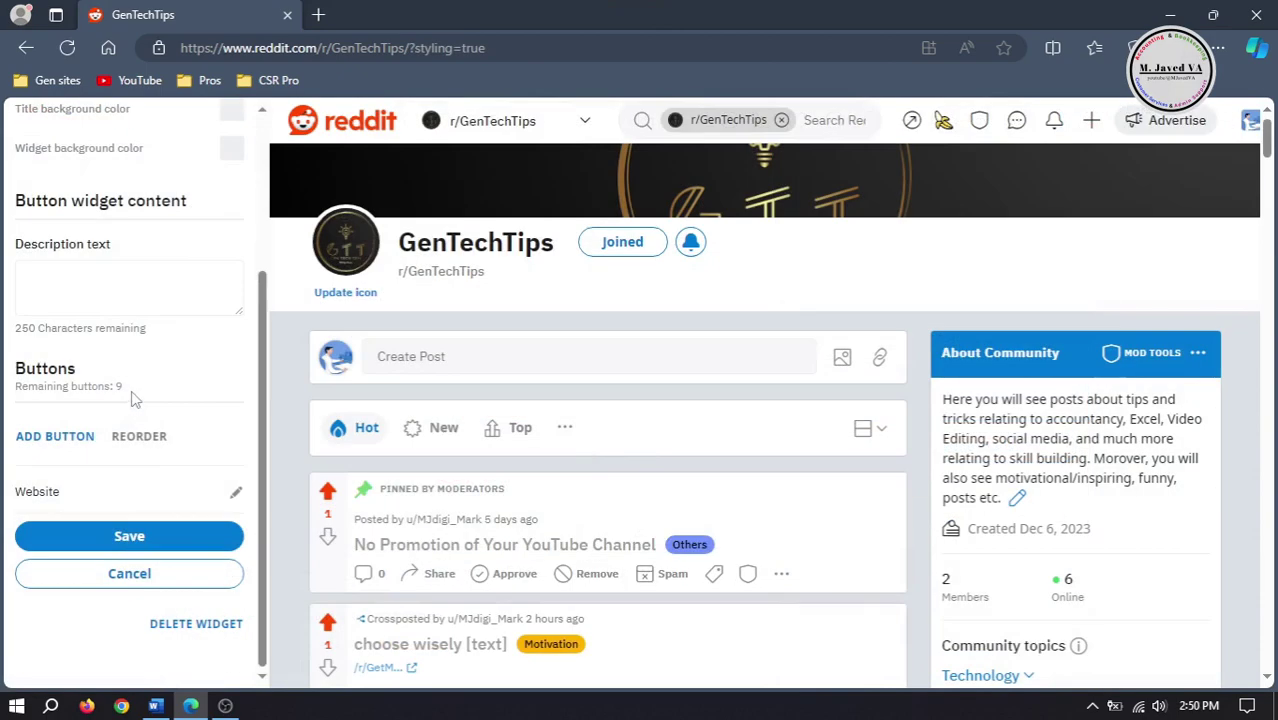
pyautogui.click(73, 437)
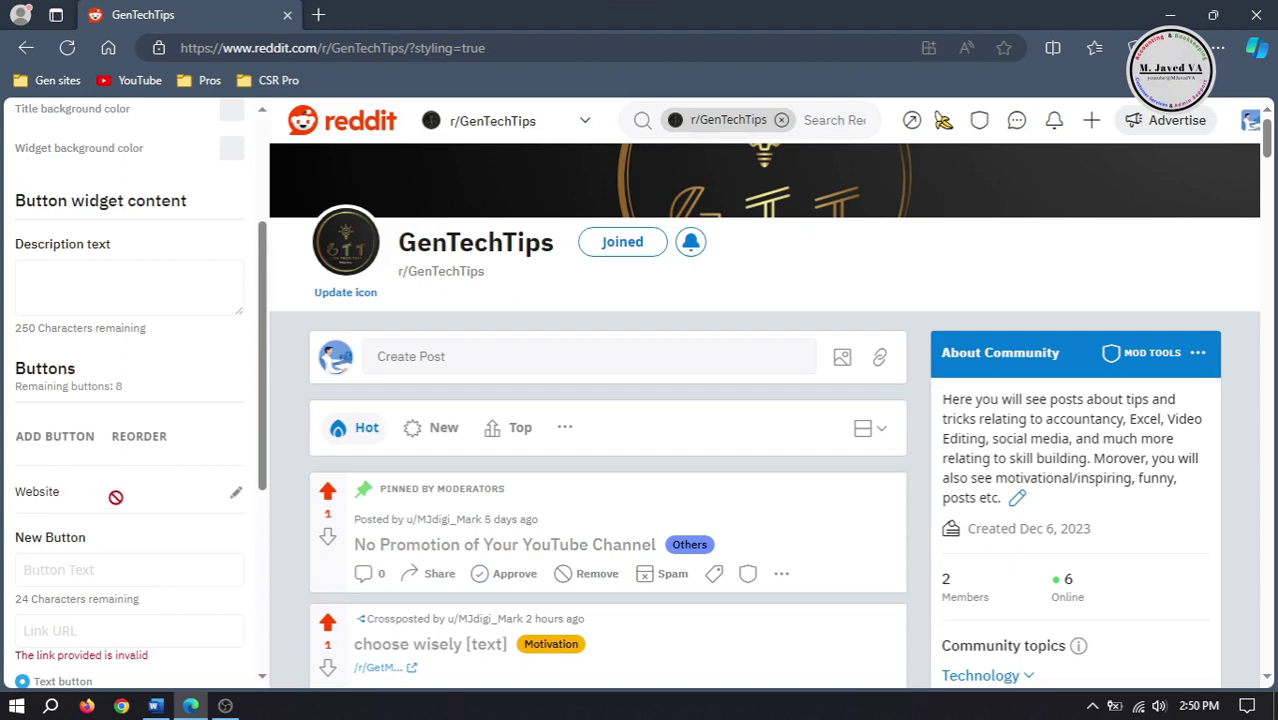
pyautogui.scroll(-3, 240, 420)
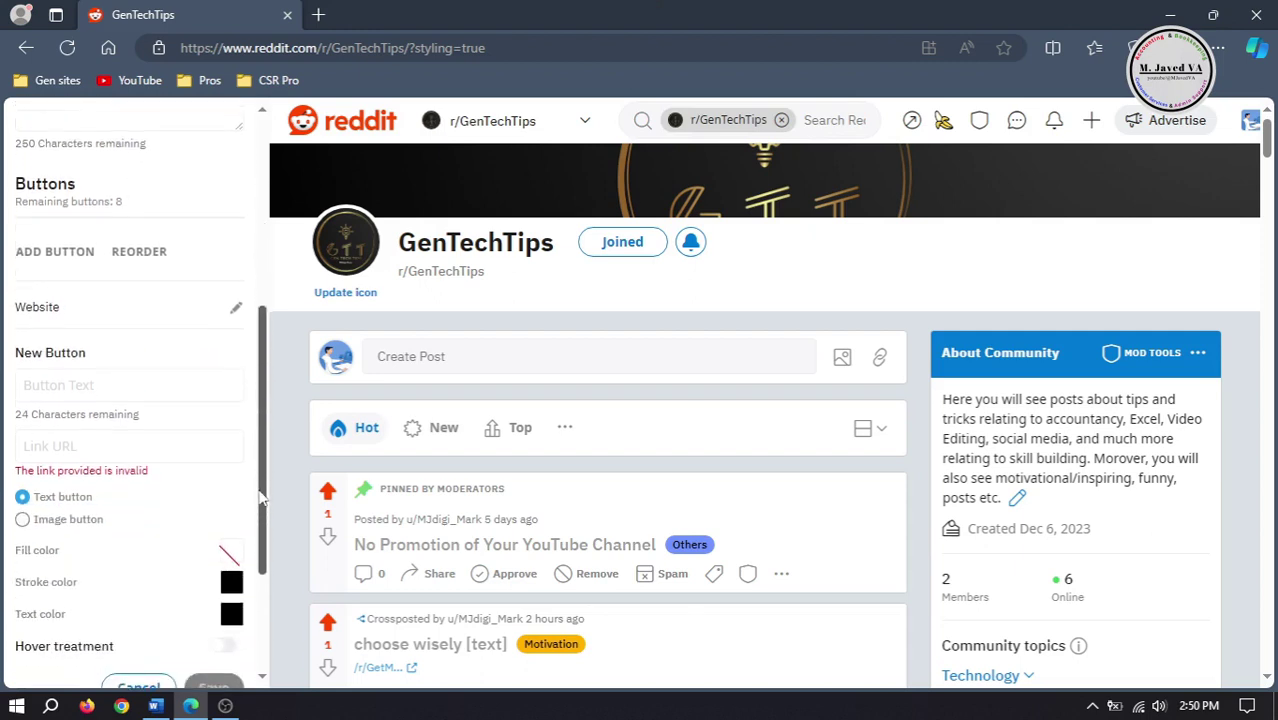
pyautogui.click(100, 392)
pyautogui.write('YouTube')
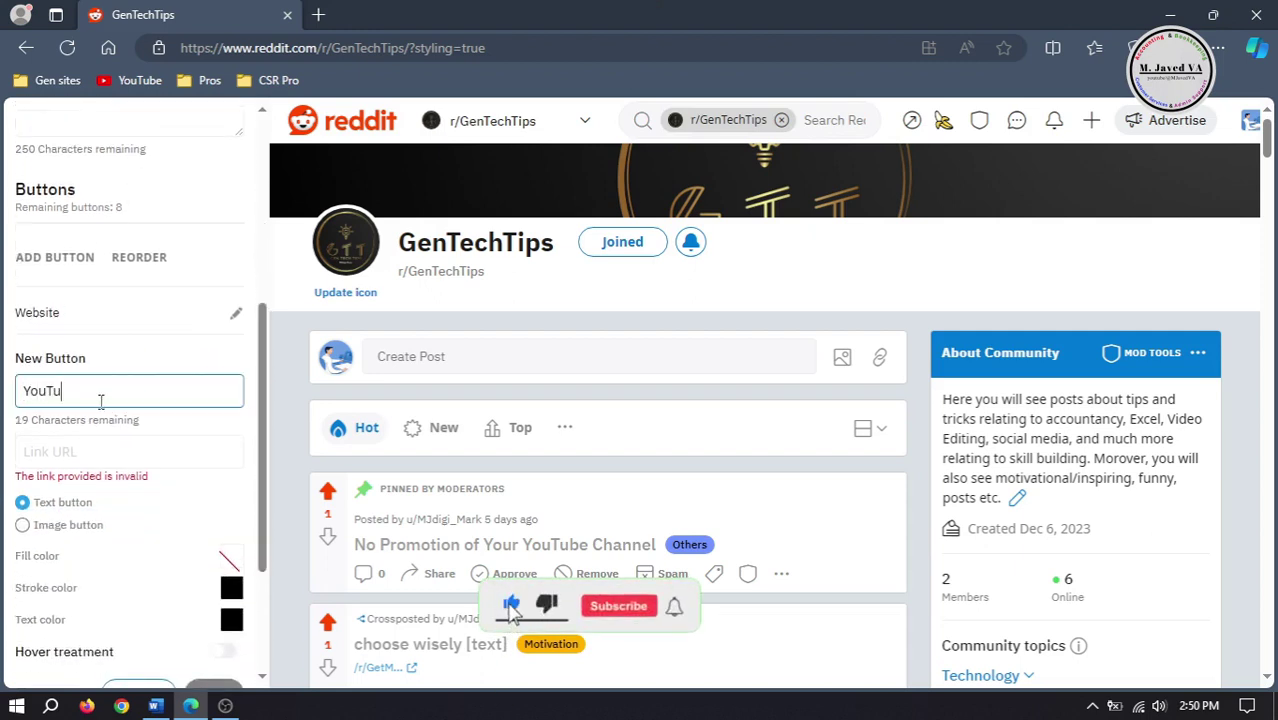
# Step: Copy the YouTube channel address from the social media links in the Word document into the new button's link URL
pyautogui.click(155, 705)
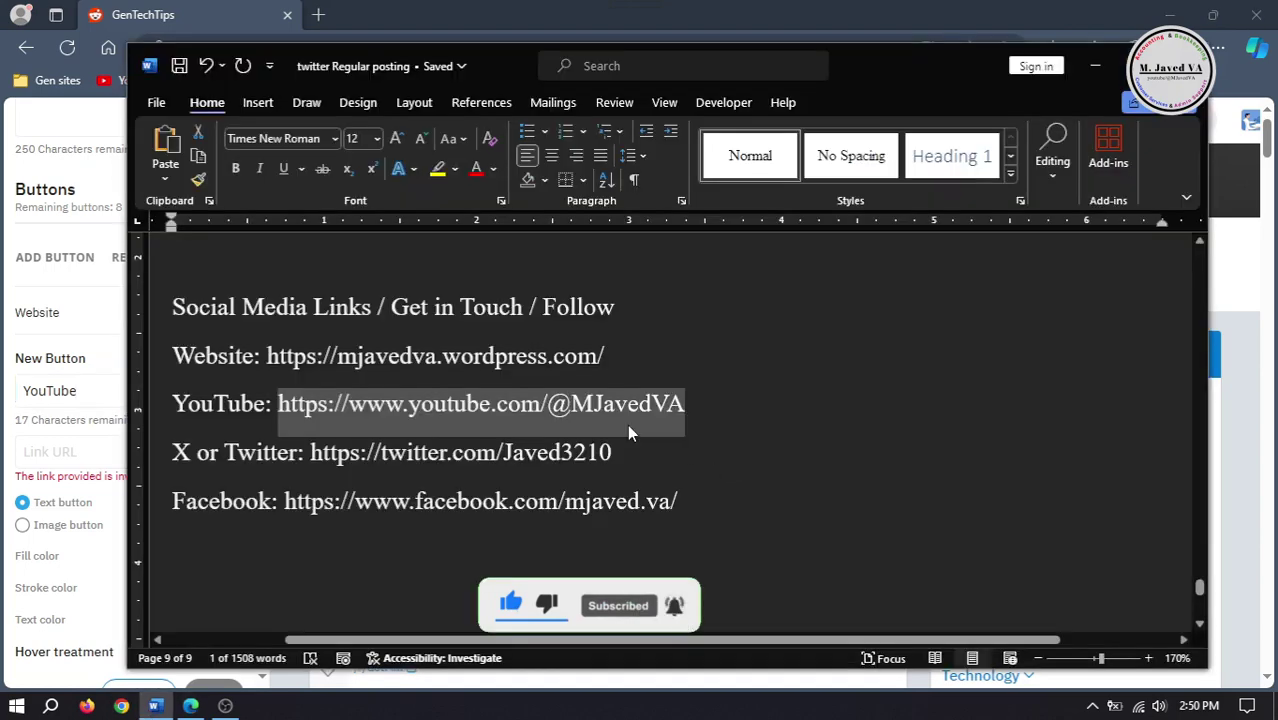
pyautogui.hotkey('alt', 'Tab')
pyautogui.click(158, 459)
pyautogui.write('https://www.youtube.com/@MJavedVA')
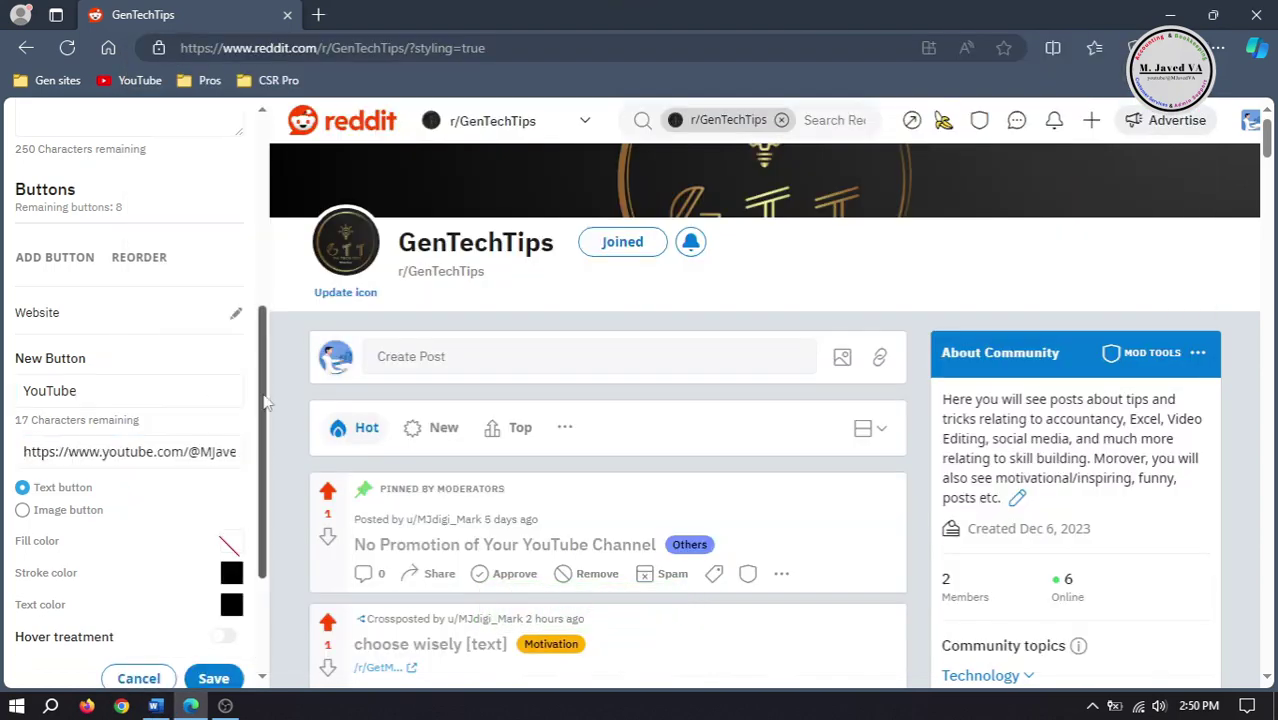
# Step: Set the YouTube button's fill colour to red #EA0027 and its text colour to light grey #EDEFF1
pyautogui.scroll(-3, 158, 459)
pyautogui.click(229, 354)
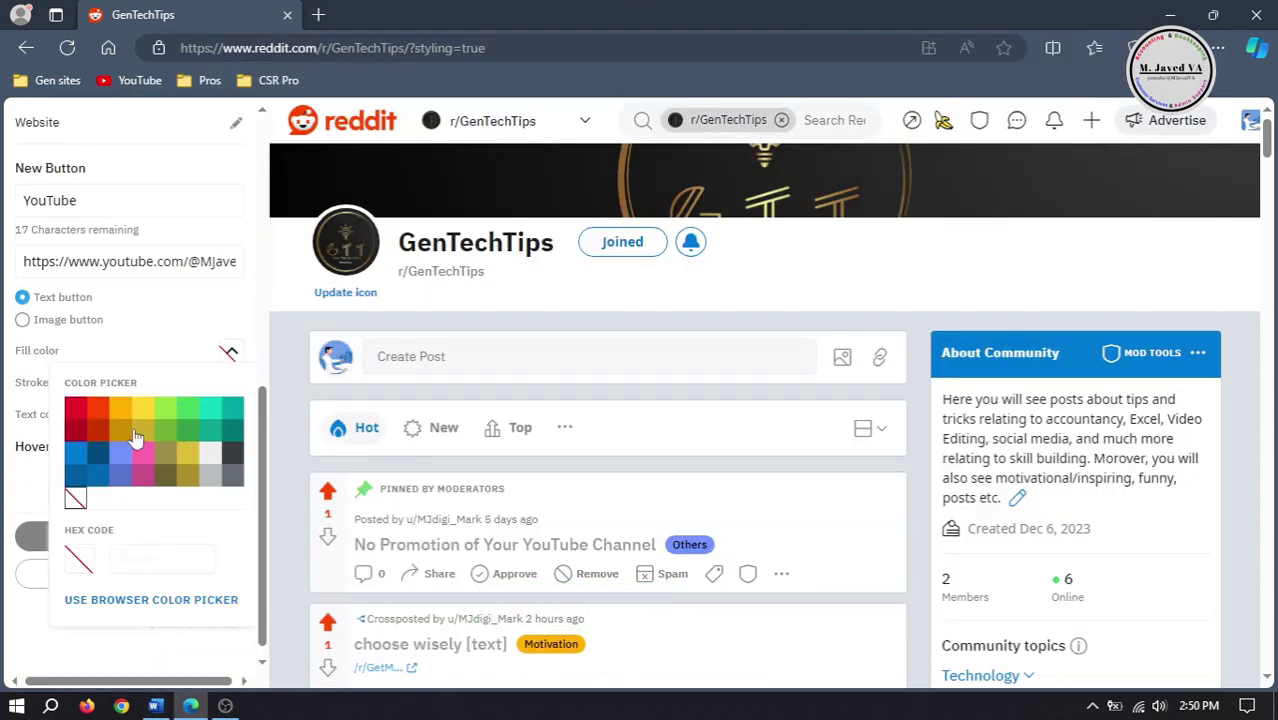
pyautogui.click(82, 414)
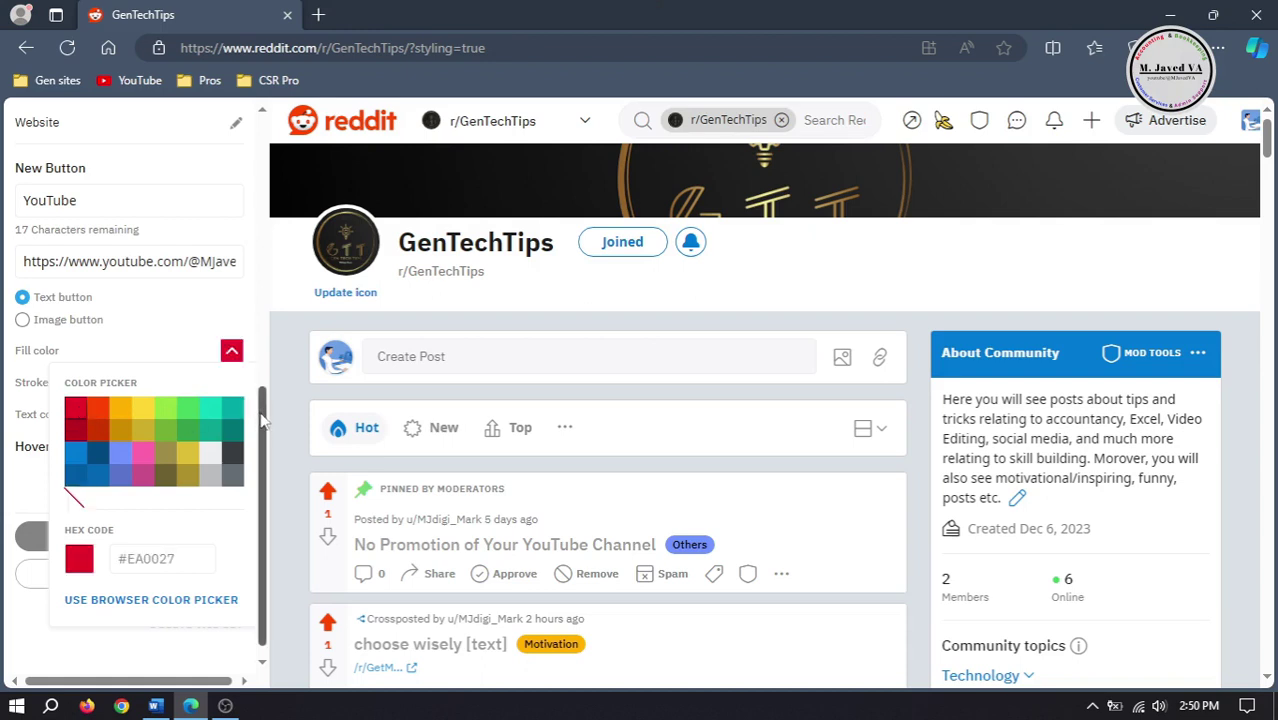
pyautogui.click(231, 352)
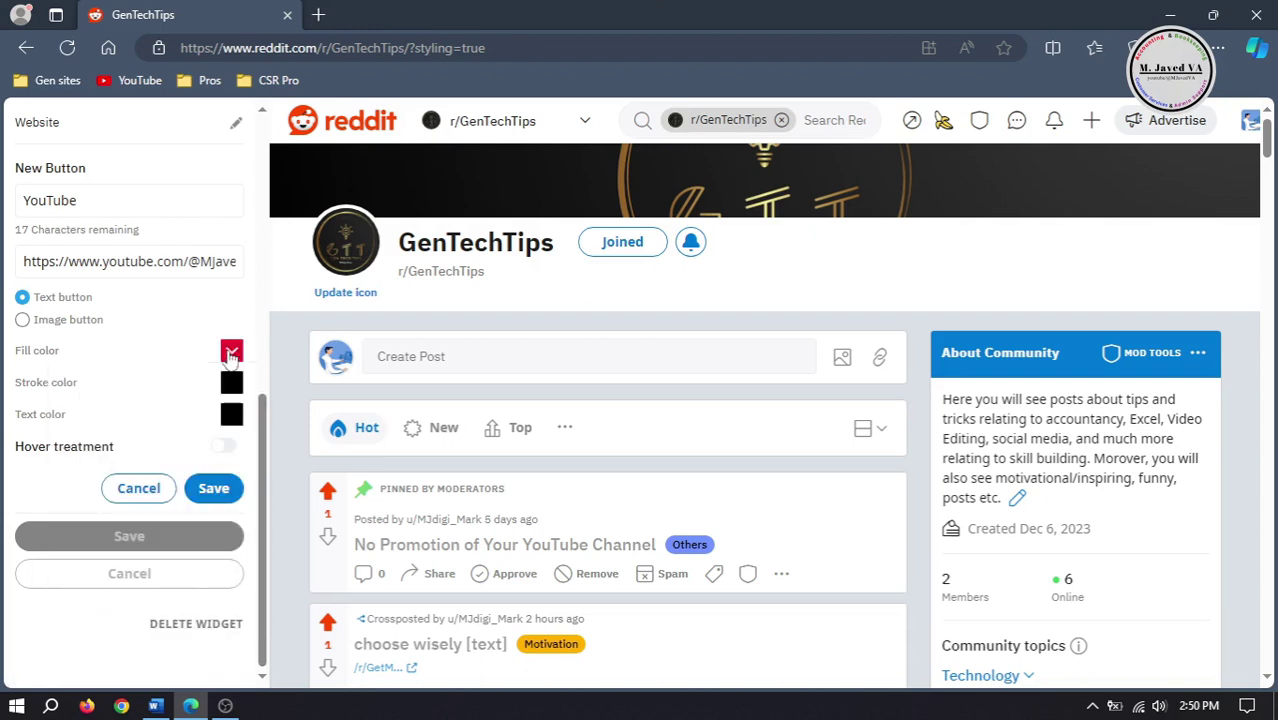
pyautogui.click(231, 415)
pyautogui.click(210, 516)
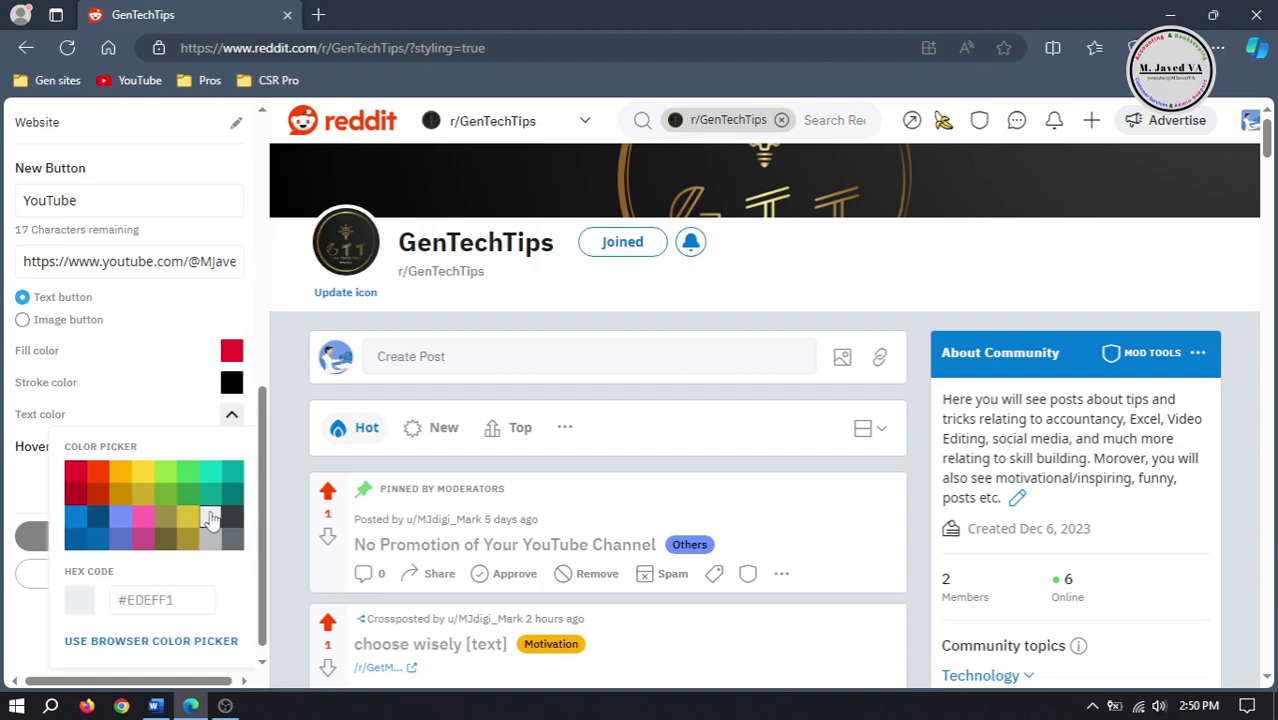
pyautogui.click(133, 420)
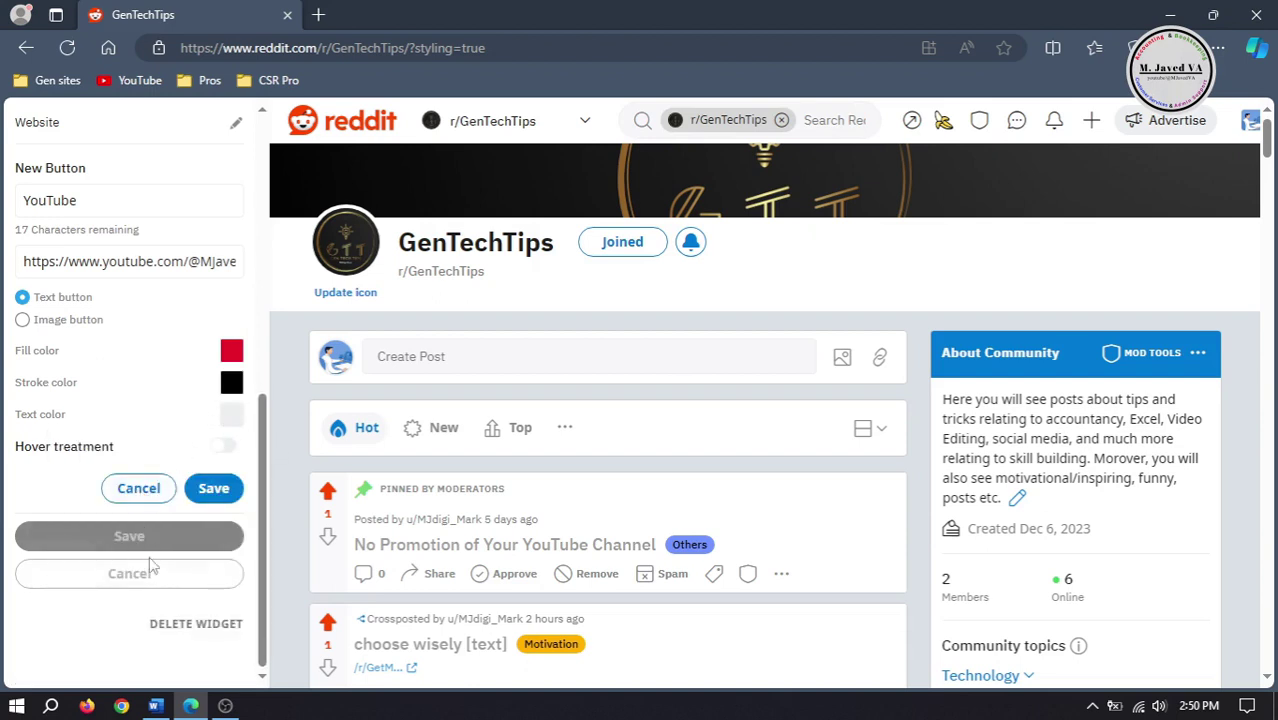
# Step: Turn on the YouTube button's hover treatment, with YouTube as the hover text and a turquoise text colour
pyautogui.scroll(1, 268, 491)
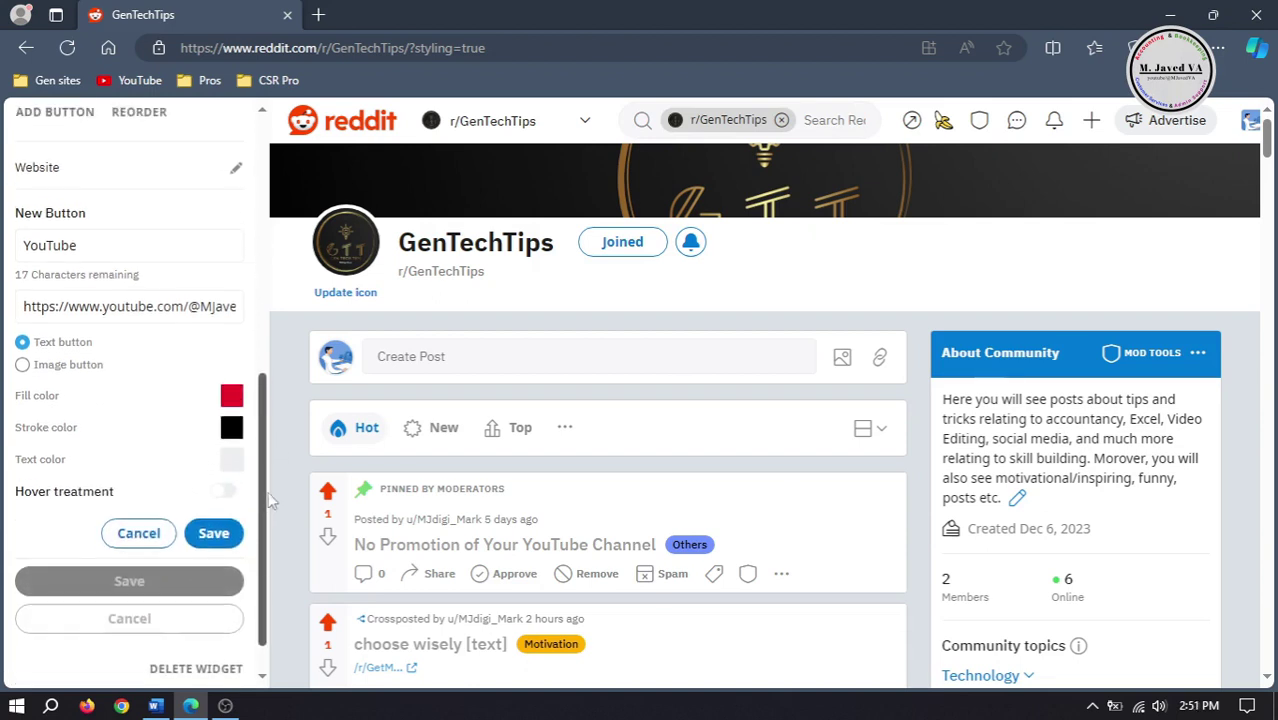
pyautogui.scroll(-1, 268, 545)
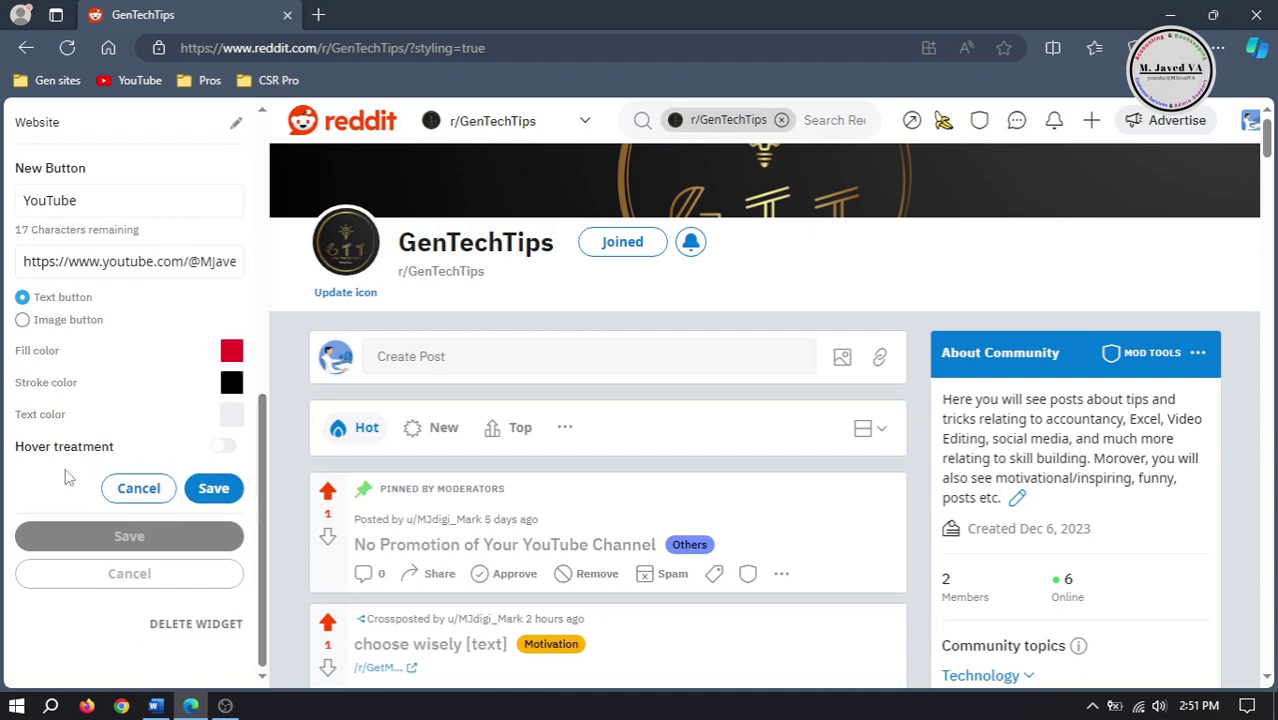
pyautogui.click(226, 449)
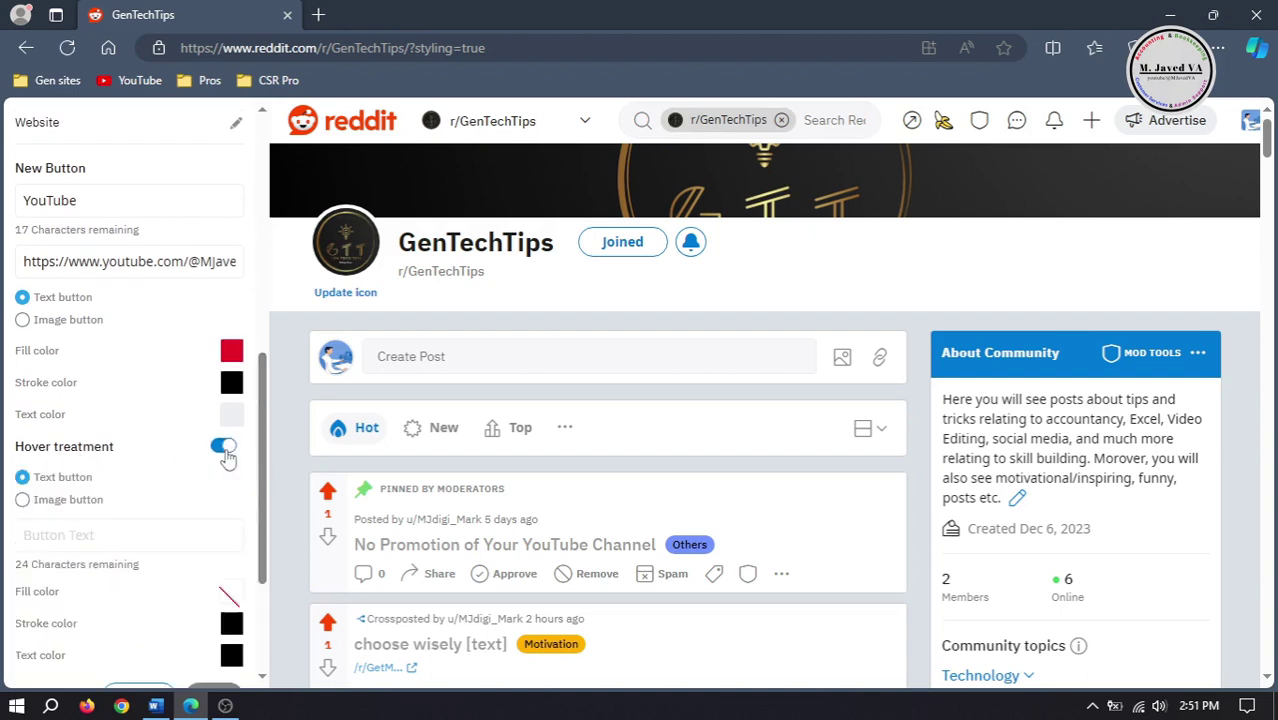
pyautogui.scroll(-2, 268, 530)
pyautogui.scroll(-3, 268, 504)
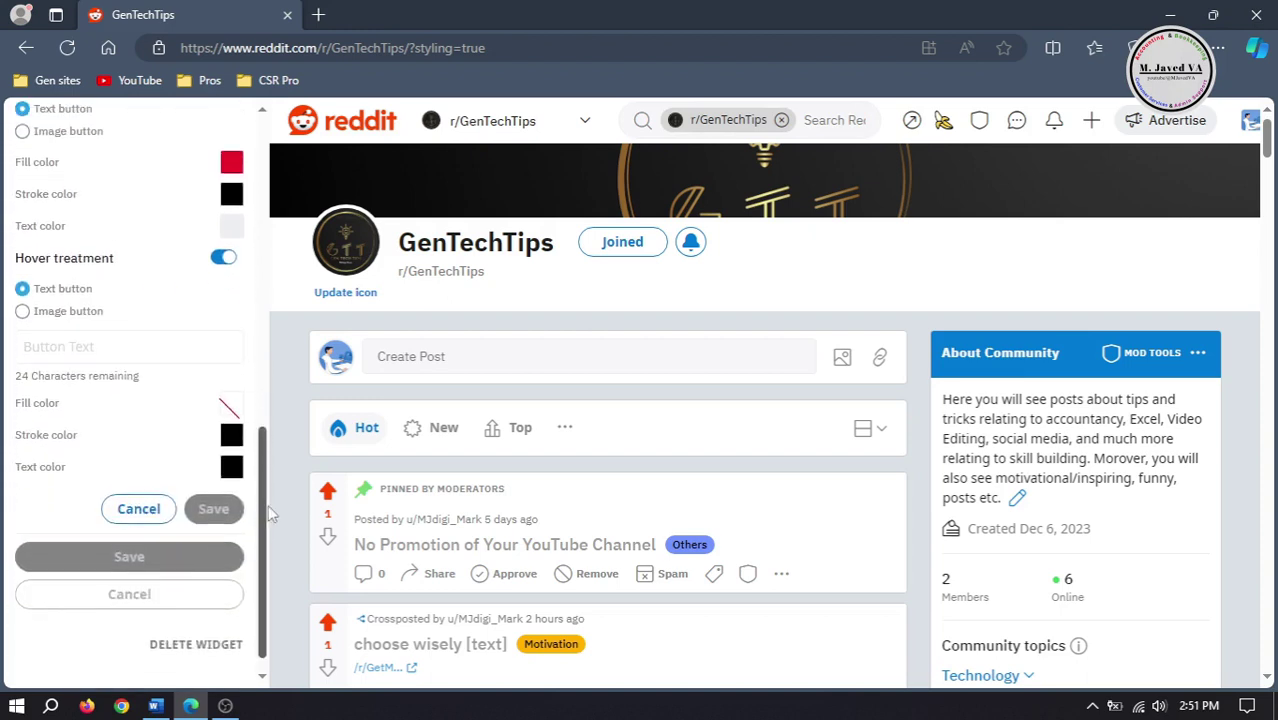
pyautogui.click(123, 397)
pyautogui.write('YouTube')
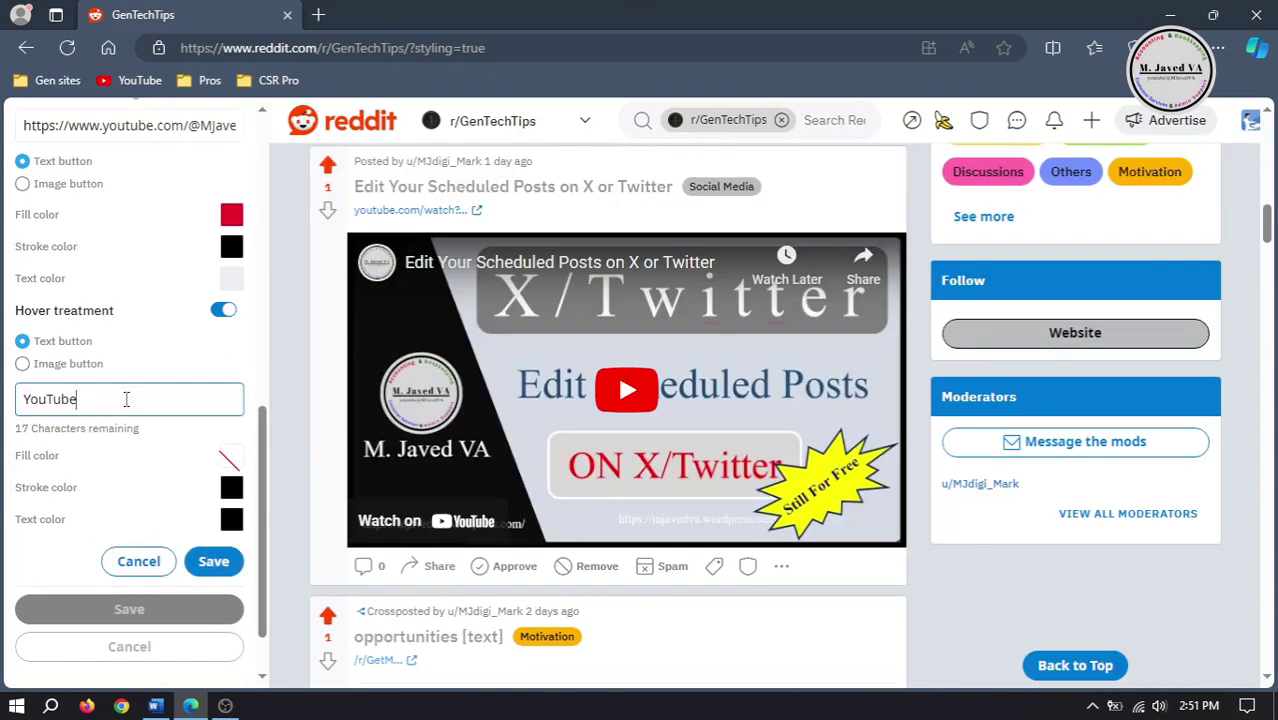
pyautogui.click(231, 519)
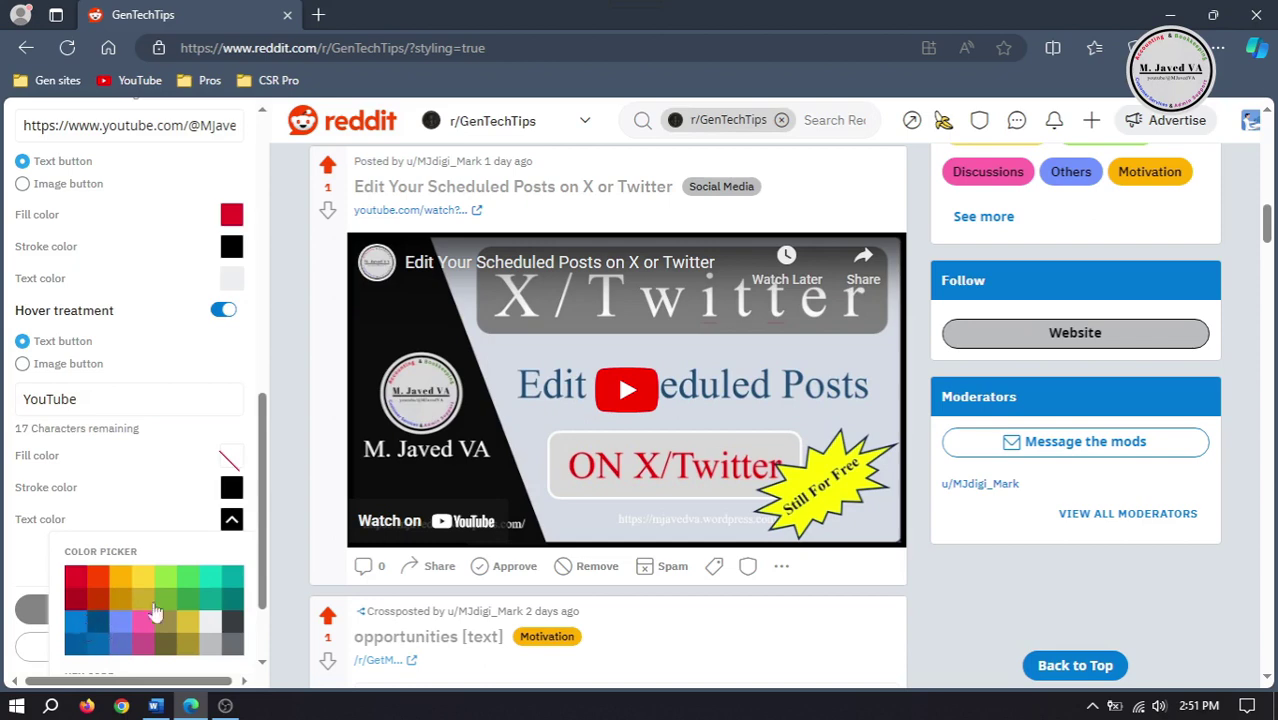
pyautogui.click(210, 578)
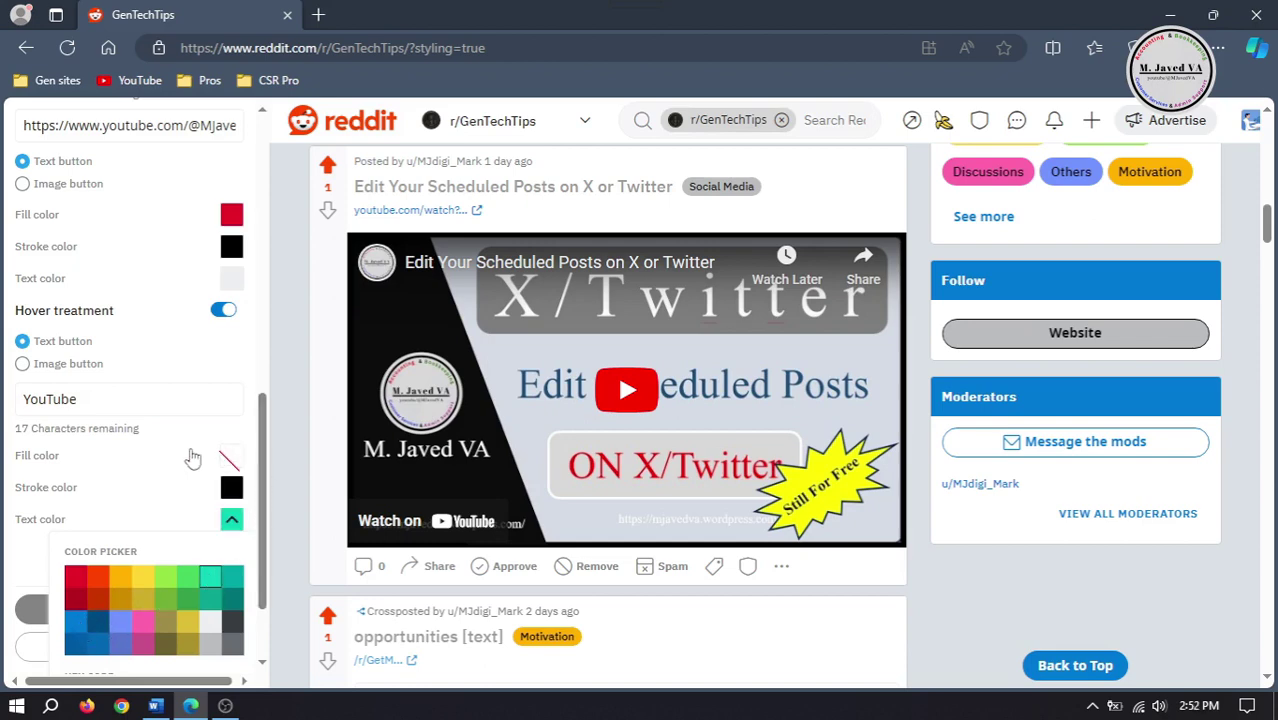
pyautogui.click(171, 400)
# Step: Review the Follow widget's settings and save both the YouTube button and the widget
pyautogui.scroll(1, 267, 462)
pyautogui.scroll(4, 267, 462)
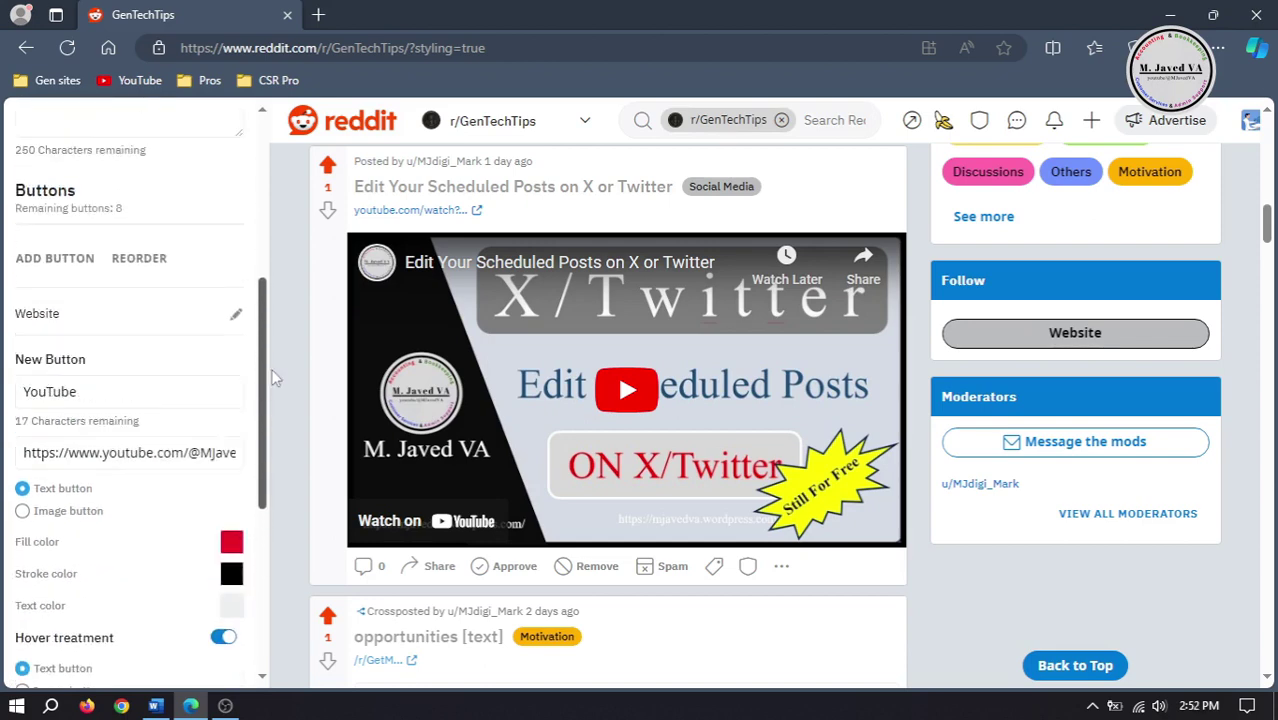
pyautogui.scroll(1, 260, 400)
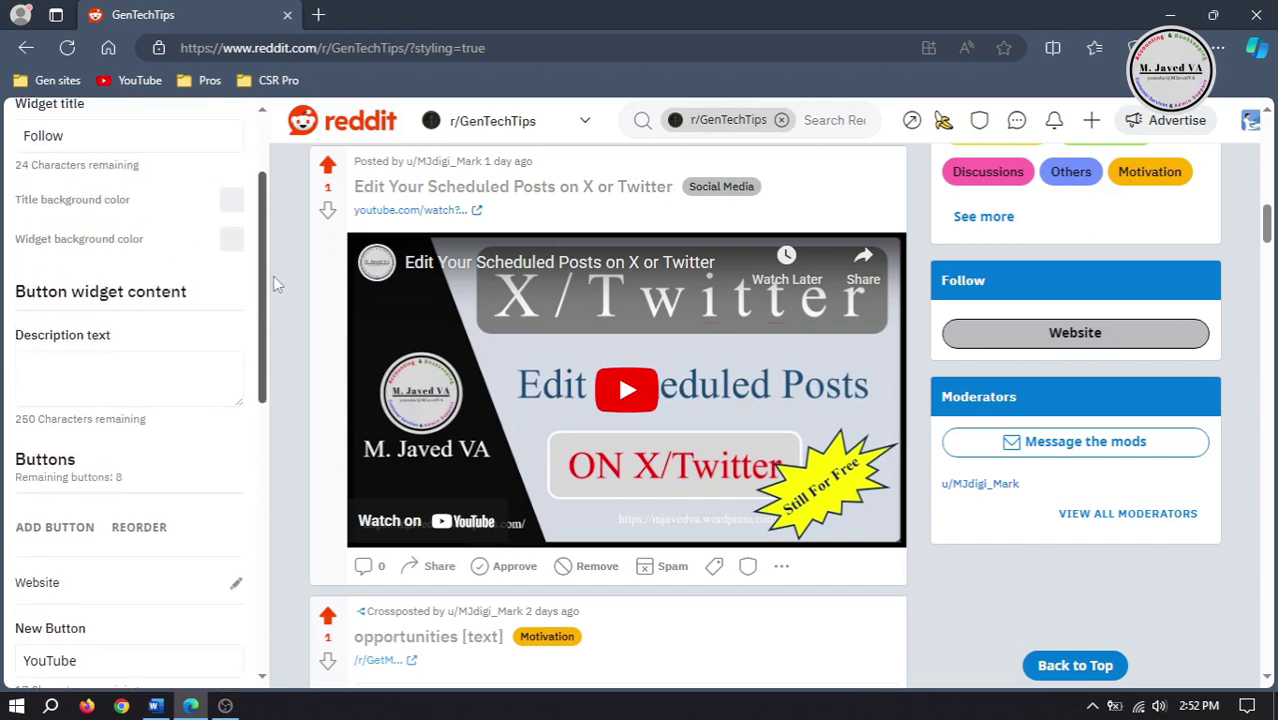
pyautogui.scroll(-6, 220, 450)
pyautogui.click(210, 551)
pyautogui.scroll(-1, 252, 438)
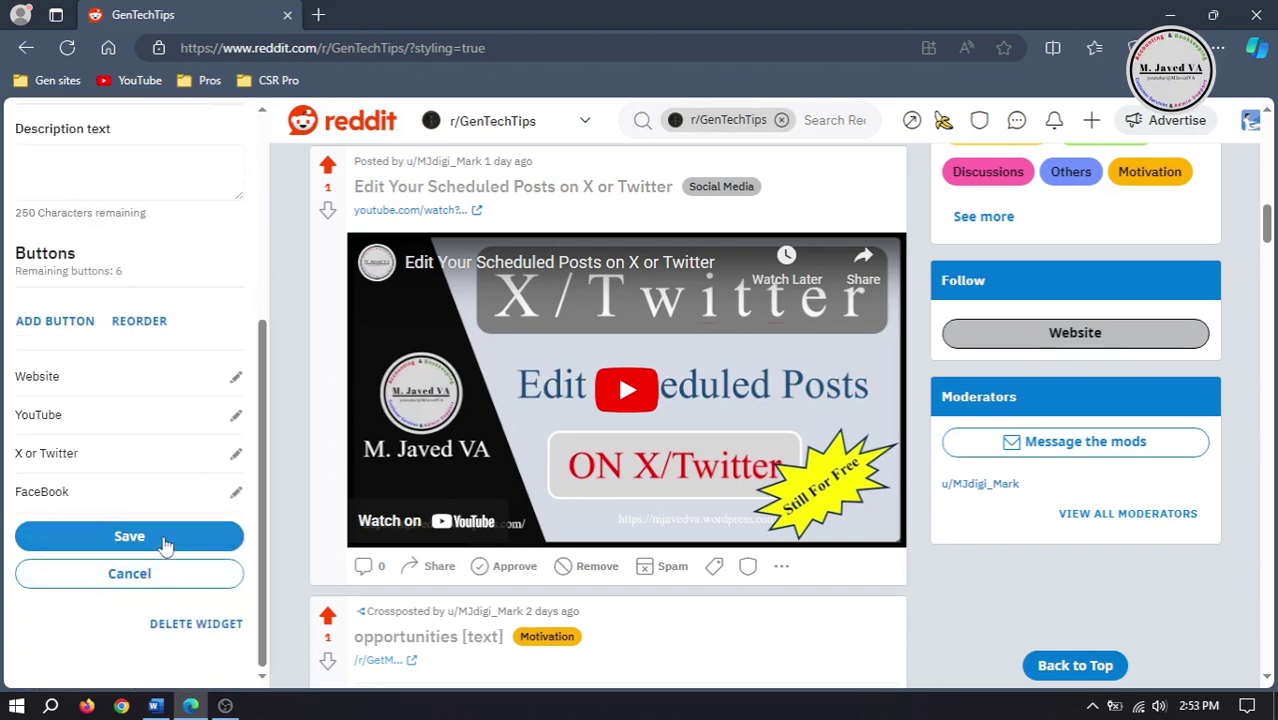
pyautogui.click(165, 543)
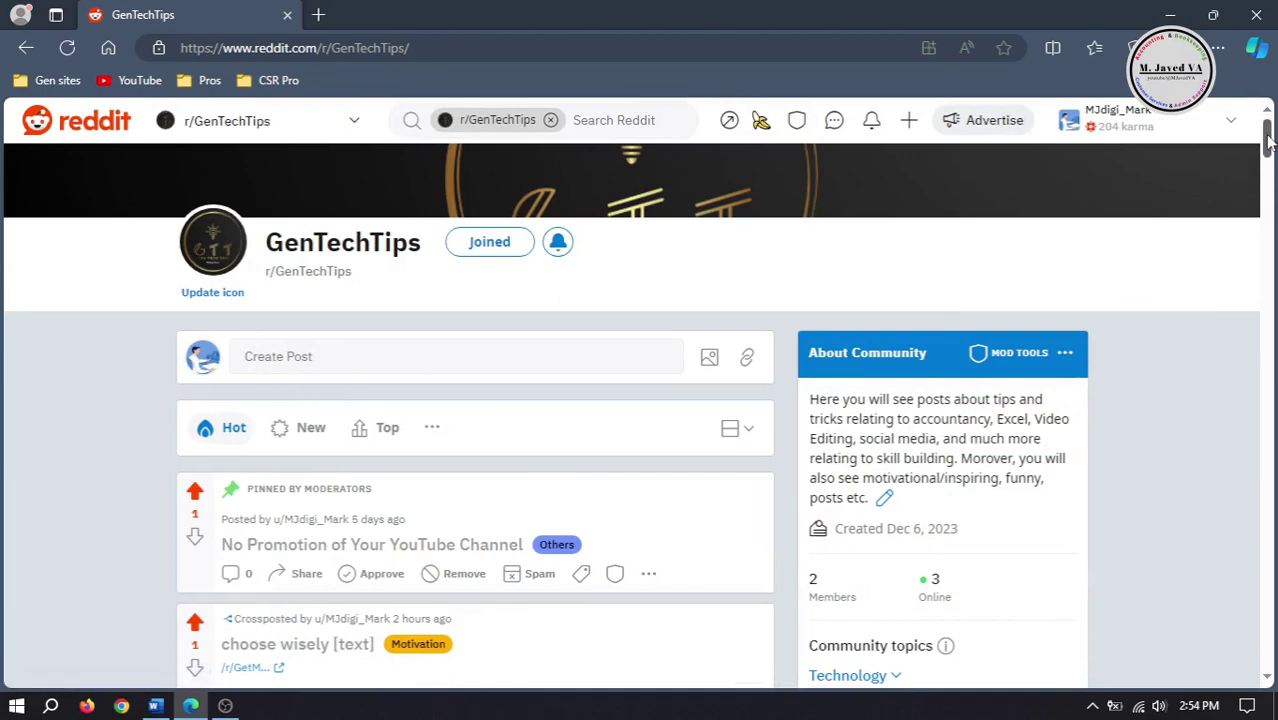
# Step: Find the Follow widget in the community sidebar, try out its link buttons, and close the pages they open
pyautogui.scroll(-15, 1145, 315)
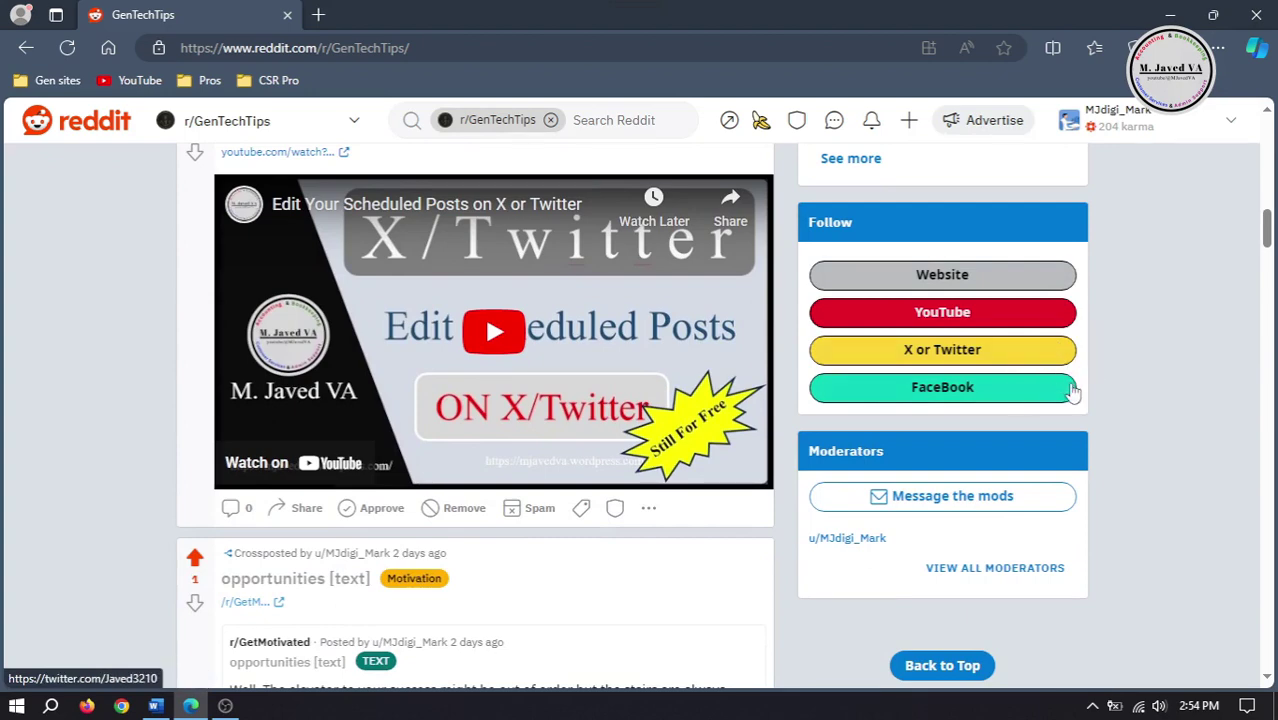
pyautogui.click(986, 276)
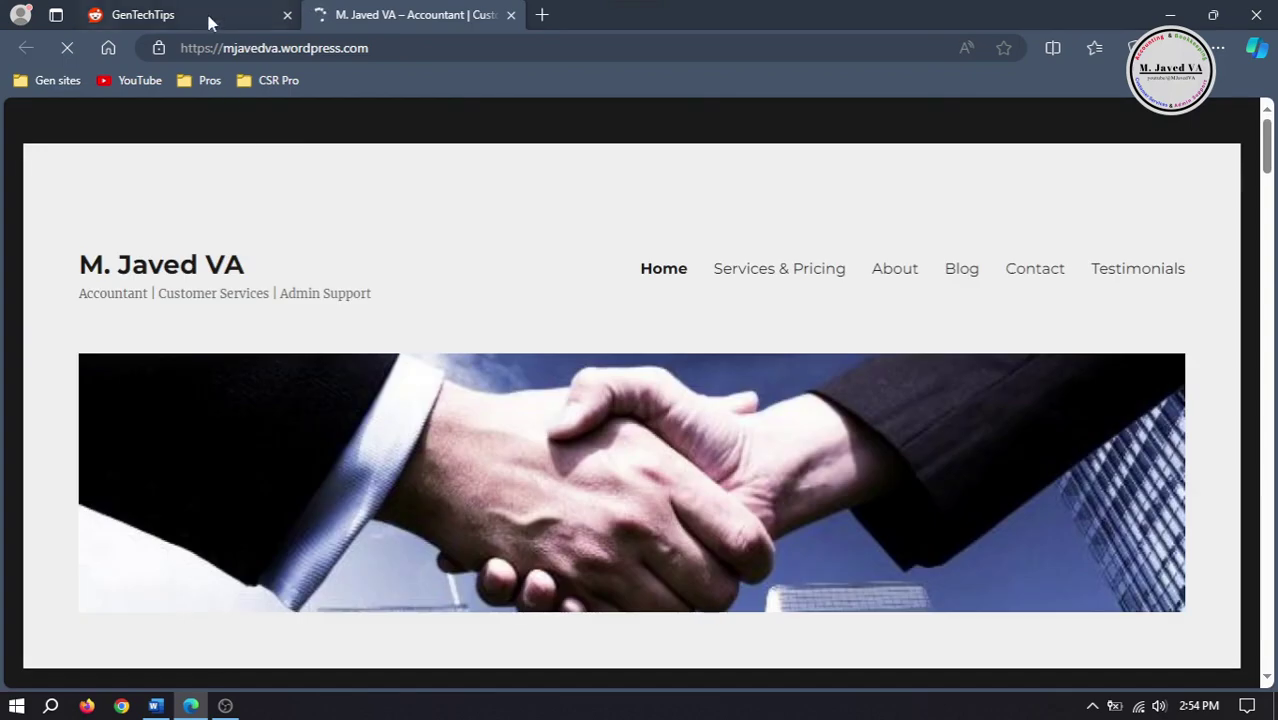
pyautogui.click(206, 17)
pyautogui.click(873, 338)
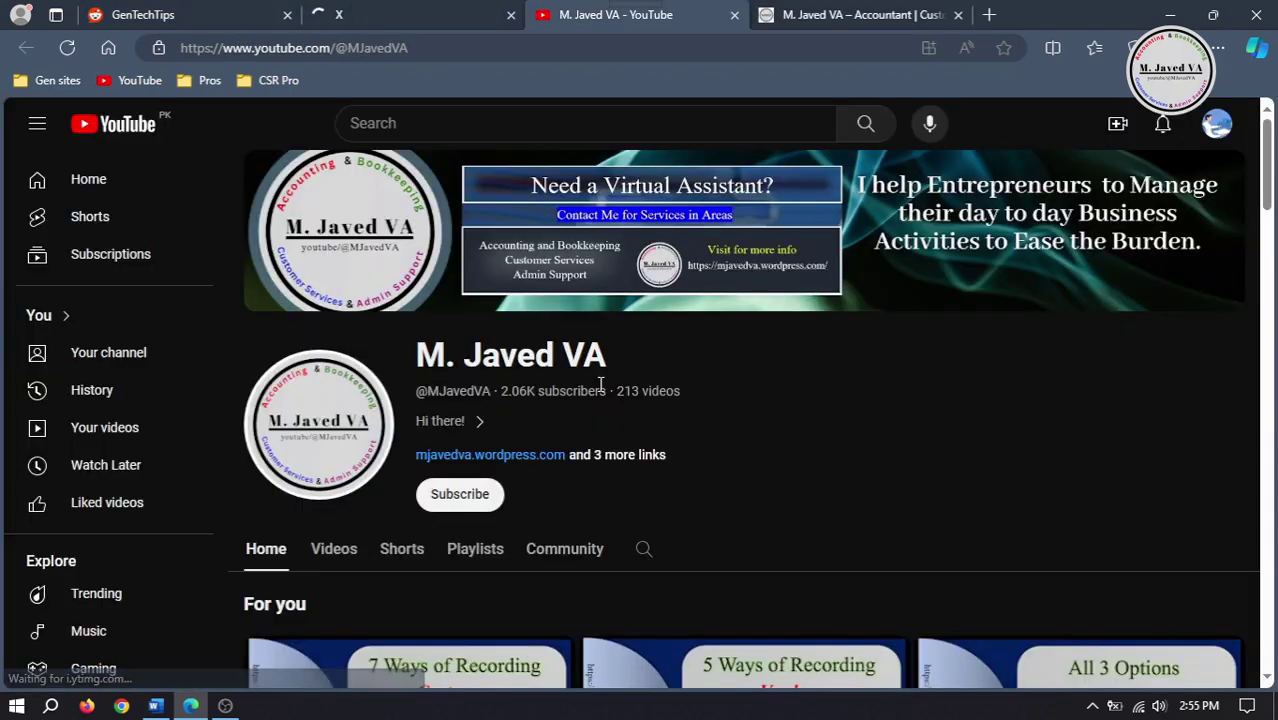
pyautogui.click(734, 15)
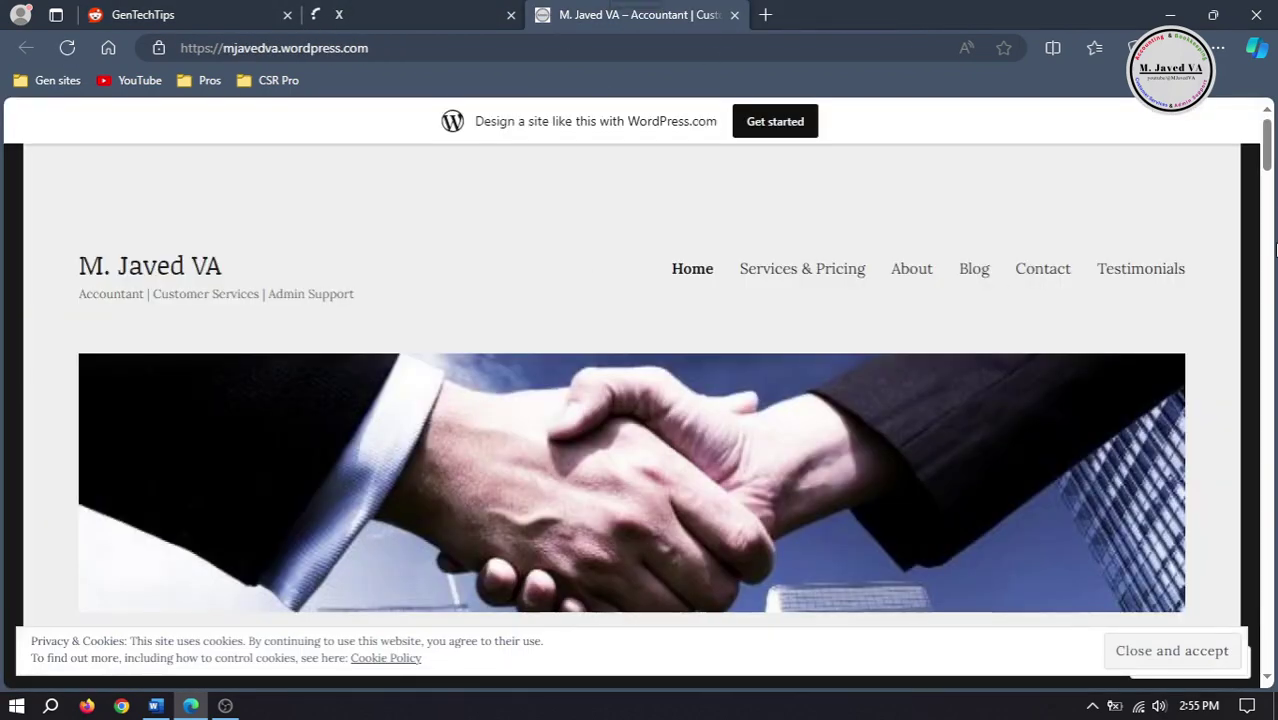
pyautogui.moveTo(1268, 148)
pyautogui.mouseDown()
pyautogui.moveTo(1268, 450)
pyautogui.moveTo(1266, 148)
pyautogui.mouseUp()
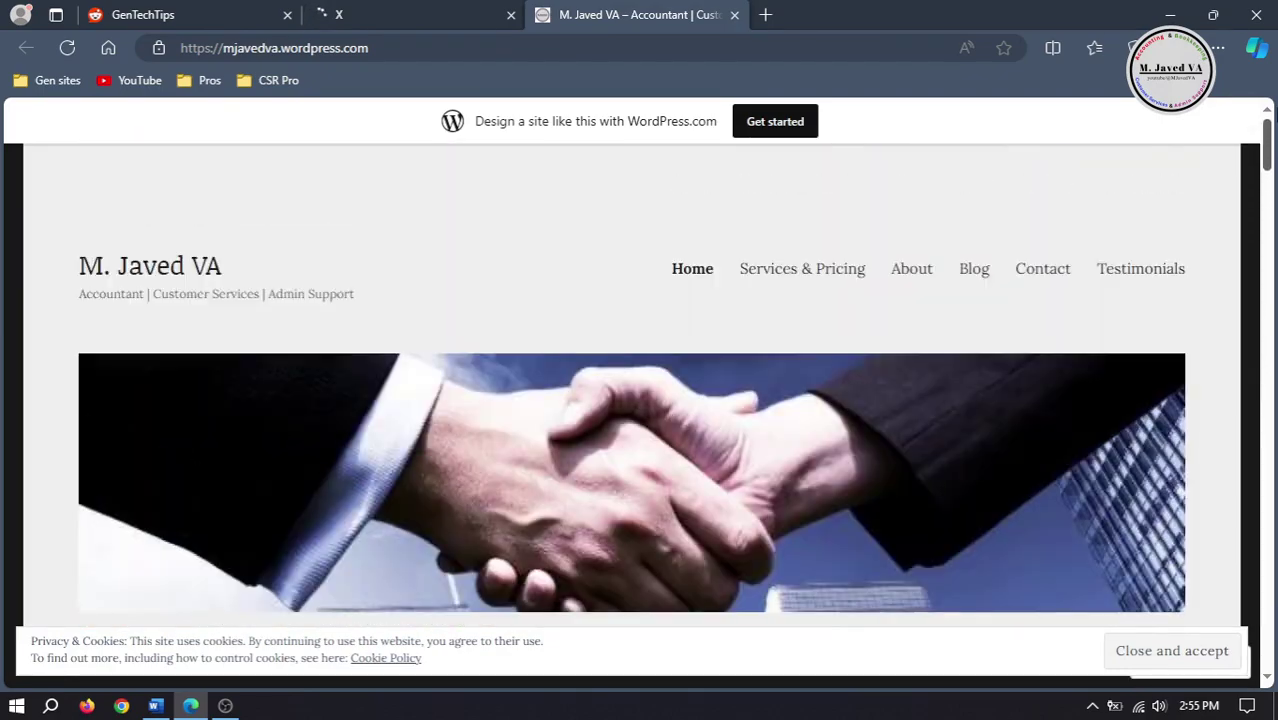
pyautogui.click(734, 15)
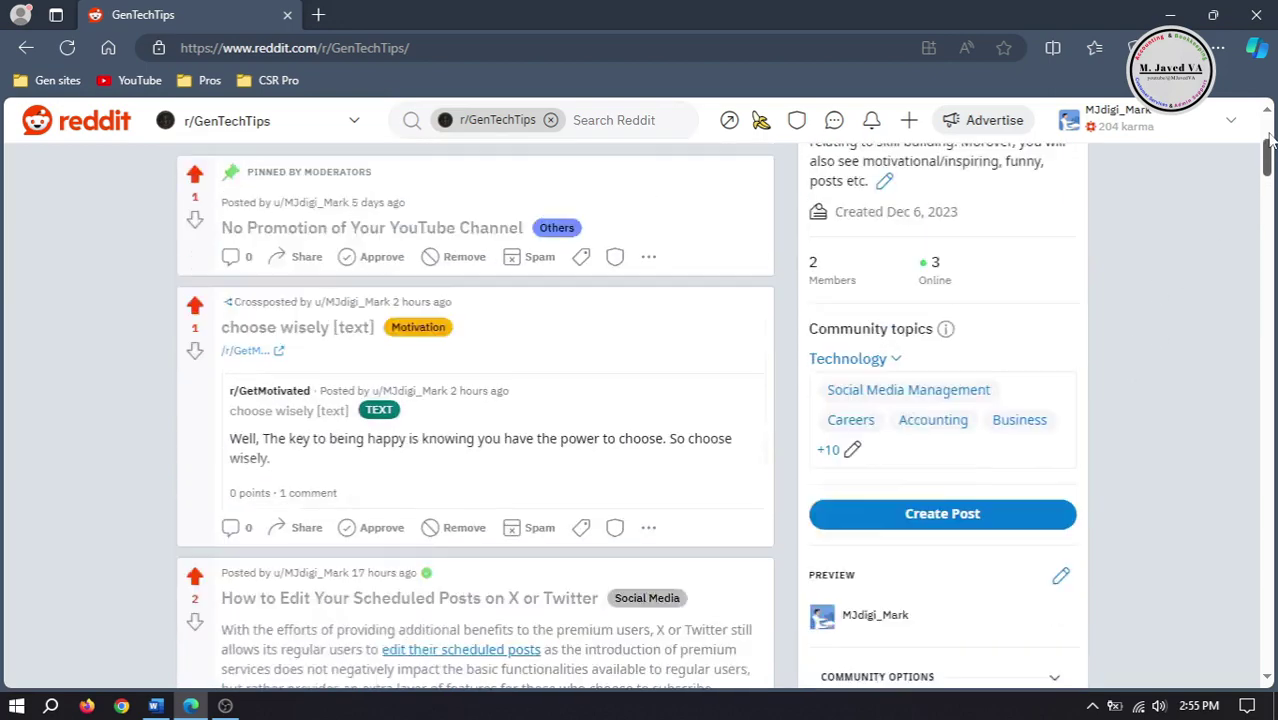
pyautogui.scroll(3, 1157, 378)
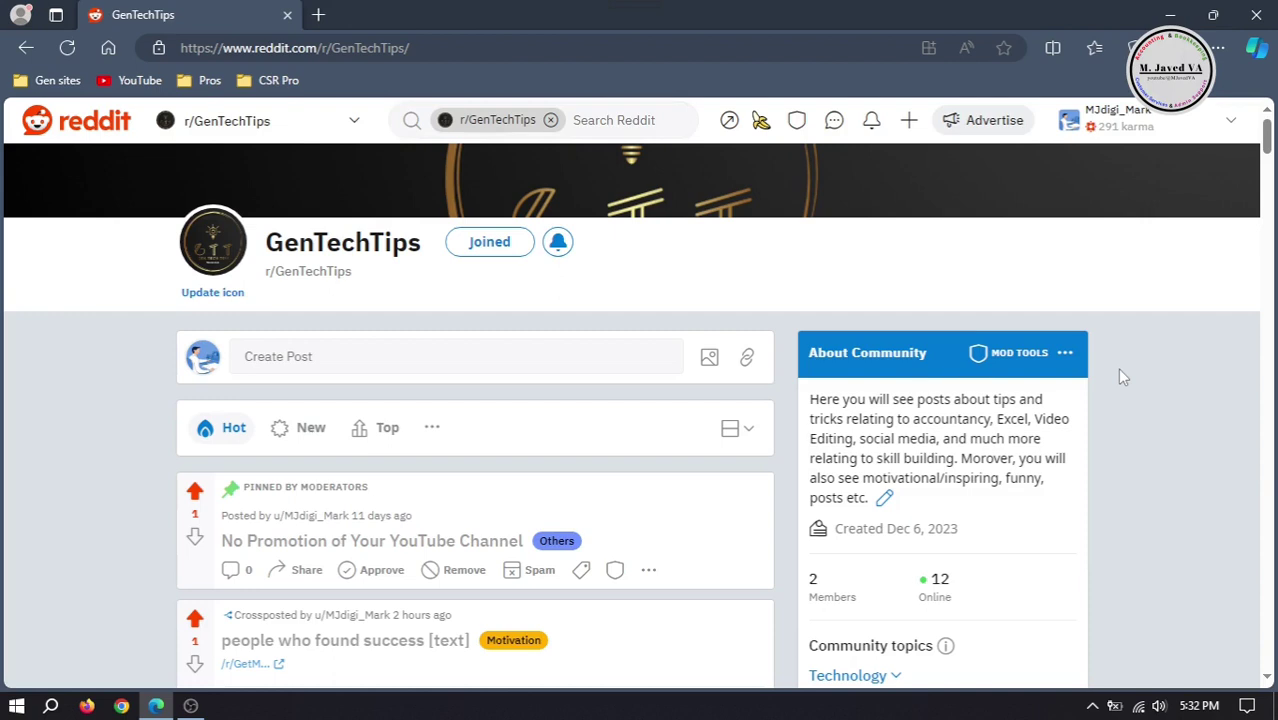
# Step: Start a moderator invitation in the community's user management mod tools and enter the invitee's username
pyautogui.click(1000, 356)
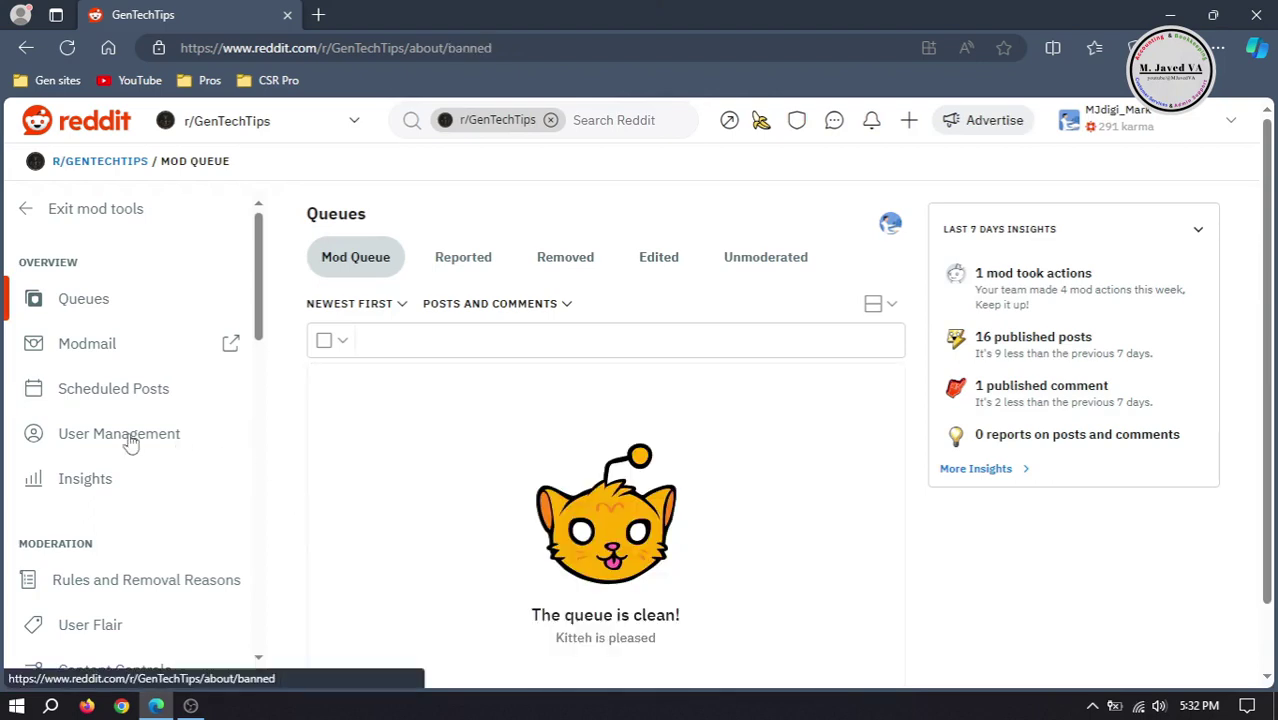
pyautogui.click(128, 436)
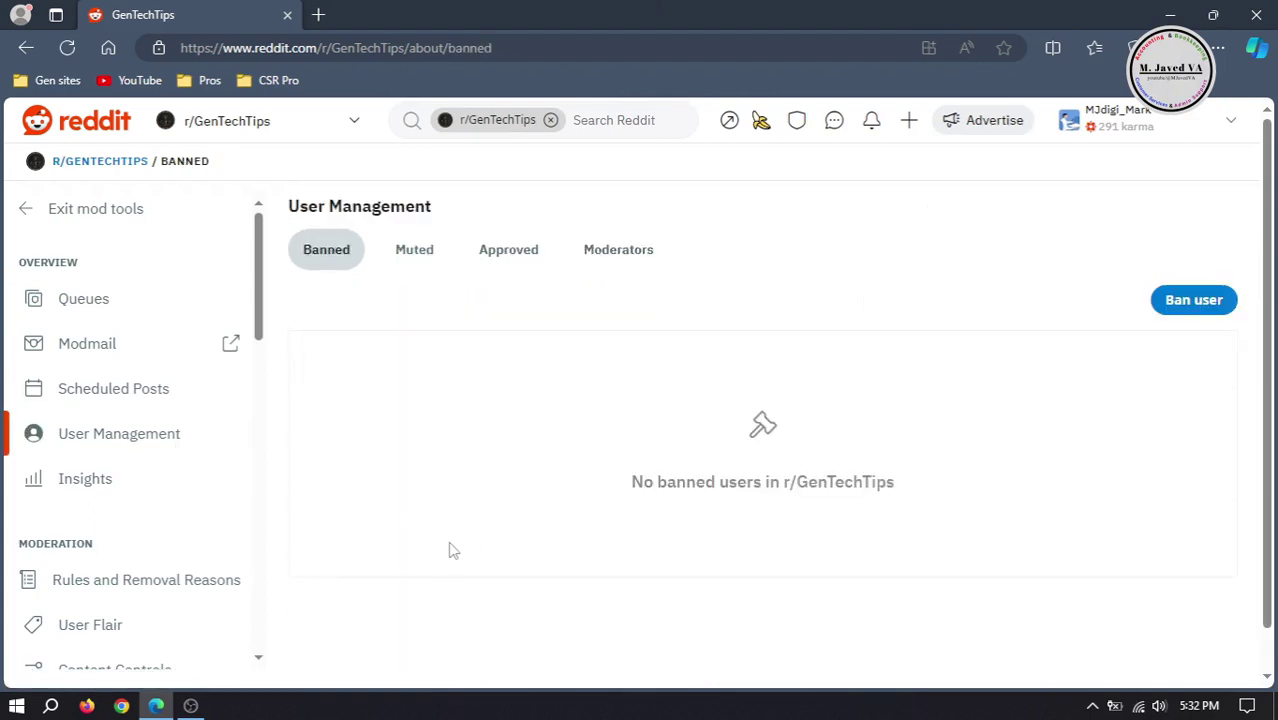
pyautogui.click(619, 255)
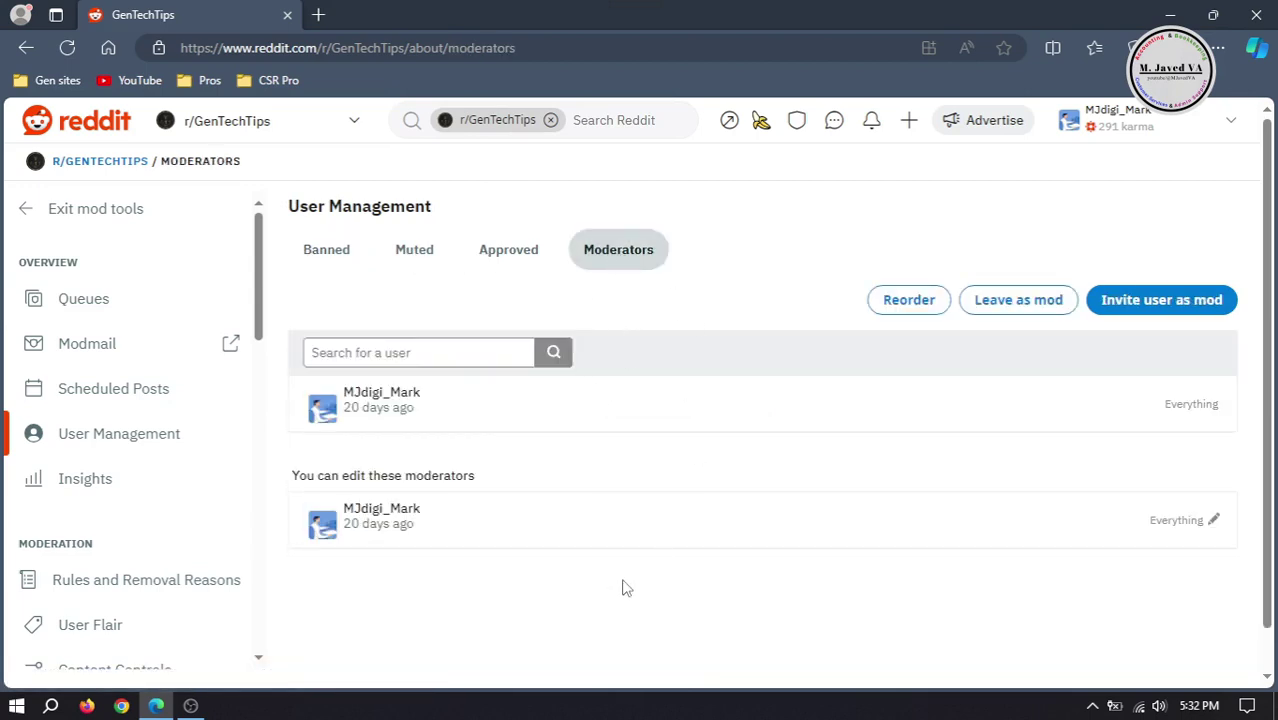
pyautogui.click(1148, 314)
pyautogui.rightClick(476, 257)
pyautogui.click(557, 397)
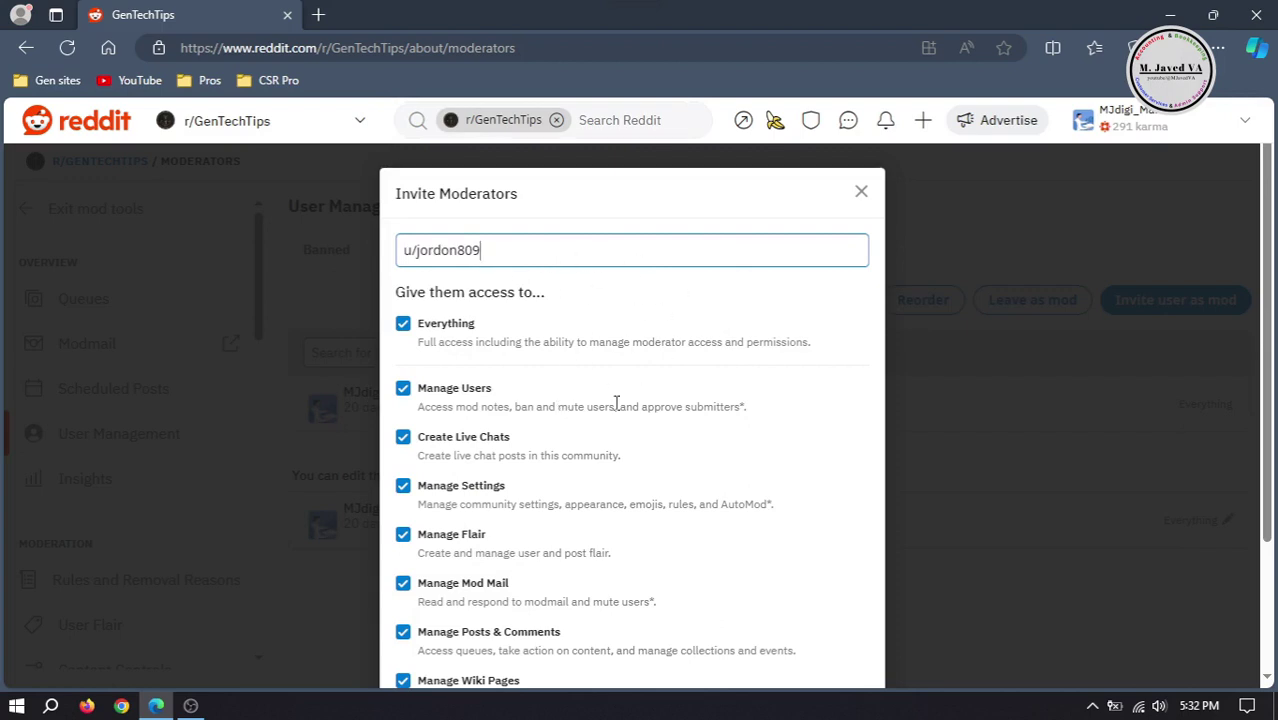
# Step: Replace the invitee's Everything access with only Manage Users, Create Live Chats, Manage Settings and Manage Flair
pyautogui.scroll(-2, 1266, 318)
pyautogui.scroll(2, 1266, 318)
pyautogui.click(403, 317)
pyautogui.click(403, 317)
pyautogui.click(403, 317)
pyautogui.click(403, 429)
pyautogui.click(403, 478)
pyautogui.click(403, 527)
pyautogui.click(403, 380)
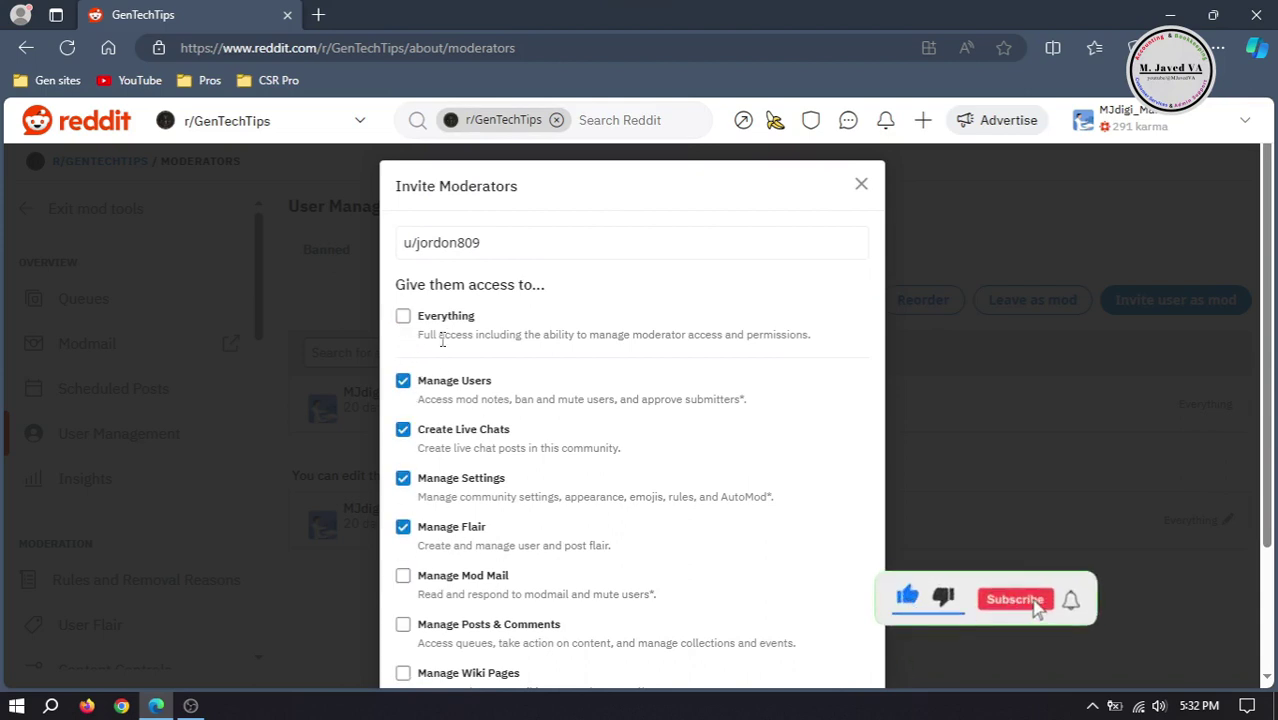
# Step: Give the invitee Everything access and send the moderator invitation
pyautogui.click(403, 316)
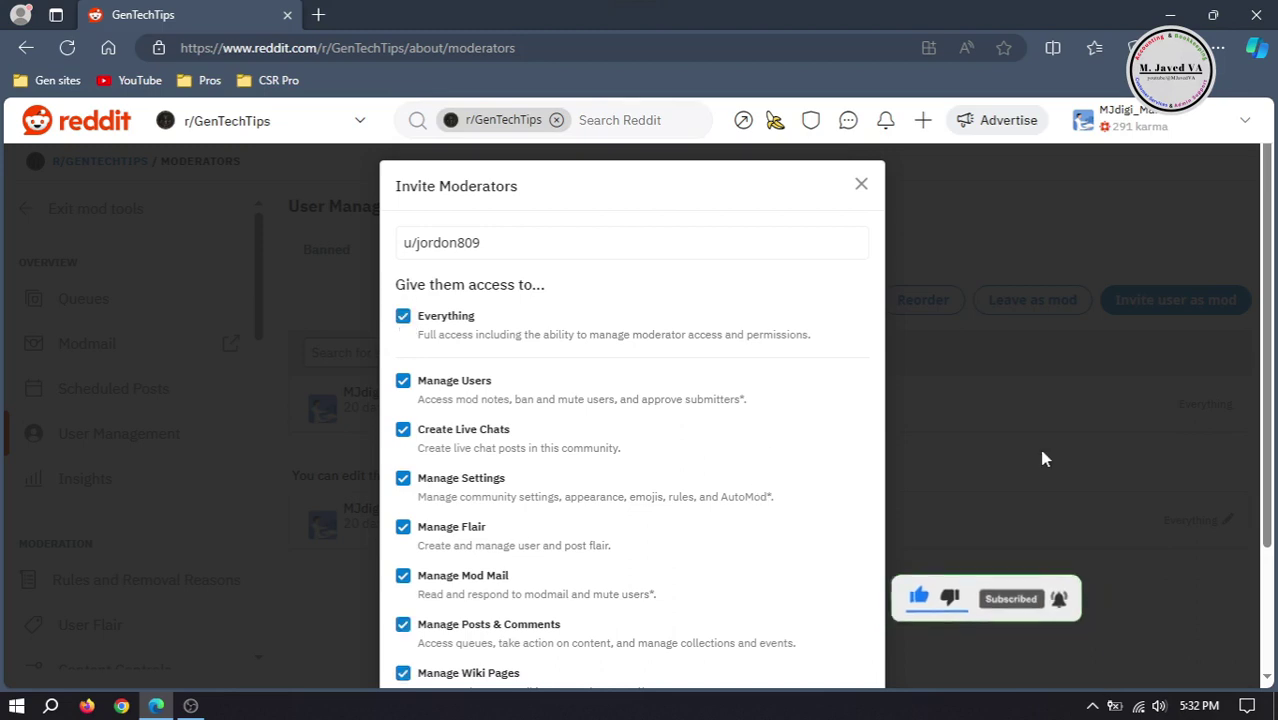
pyautogui.scroll(-2, 1143, 443)
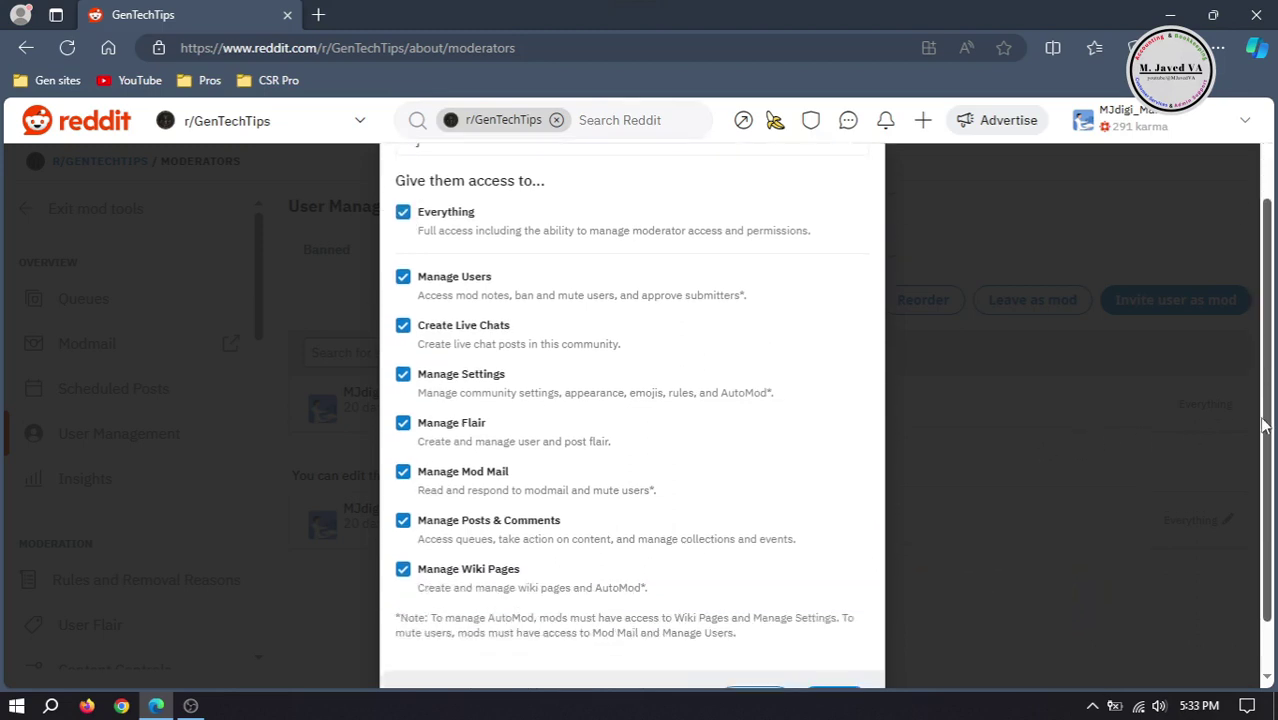
pyautogui.click(832, 638)
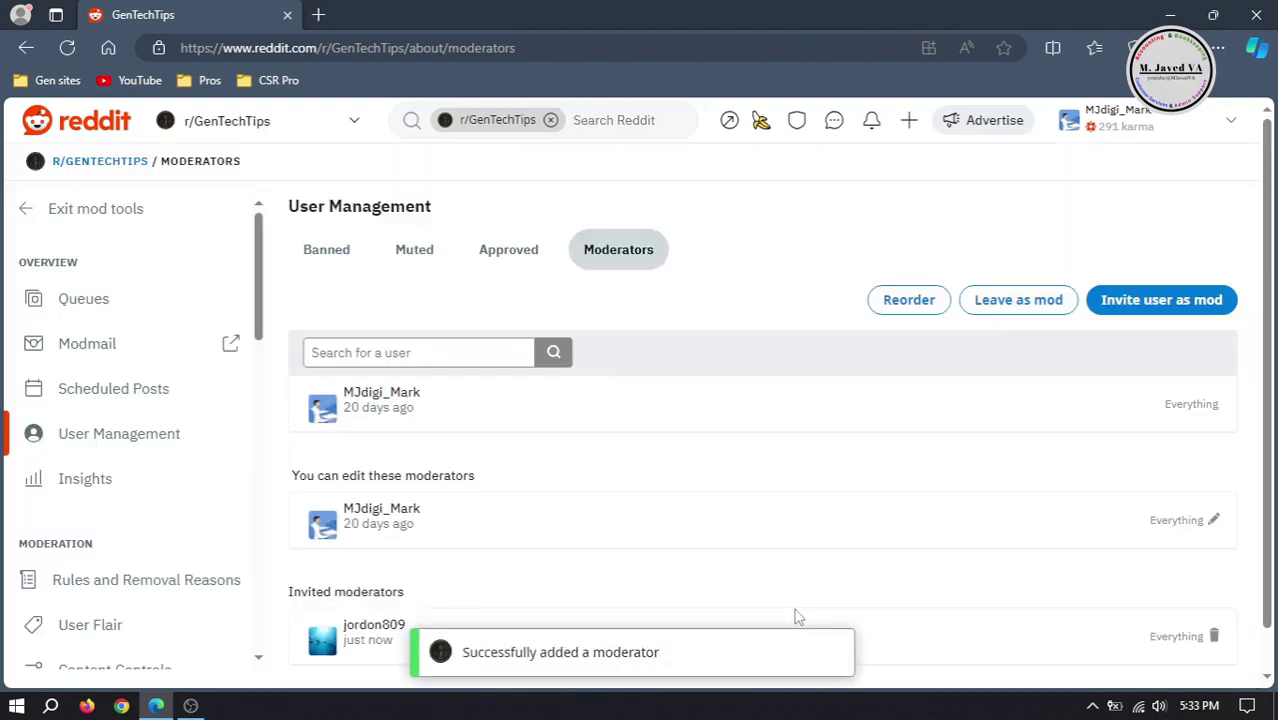
# Step: Check the Invited moderators list, then return to the GenTechTips community page and look through its sidebar
pyautogui.scroll(-2, 1270, 460)
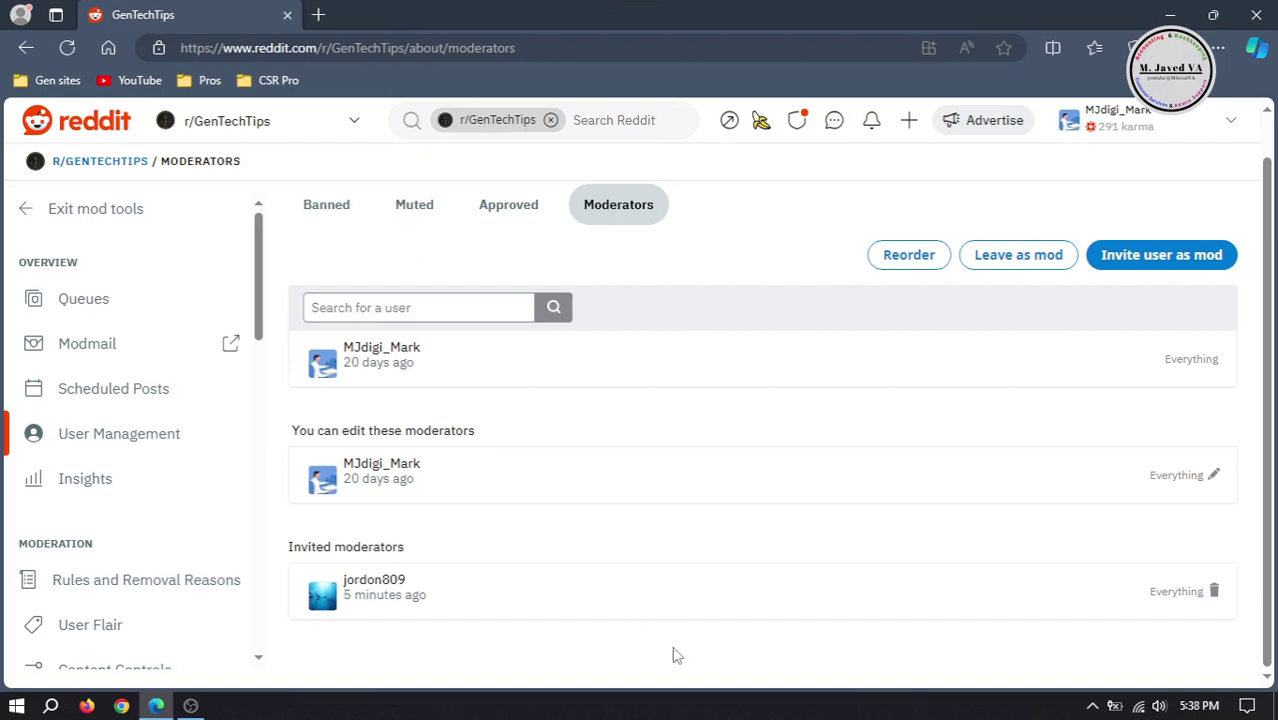
pyautogui.click(115, 170)
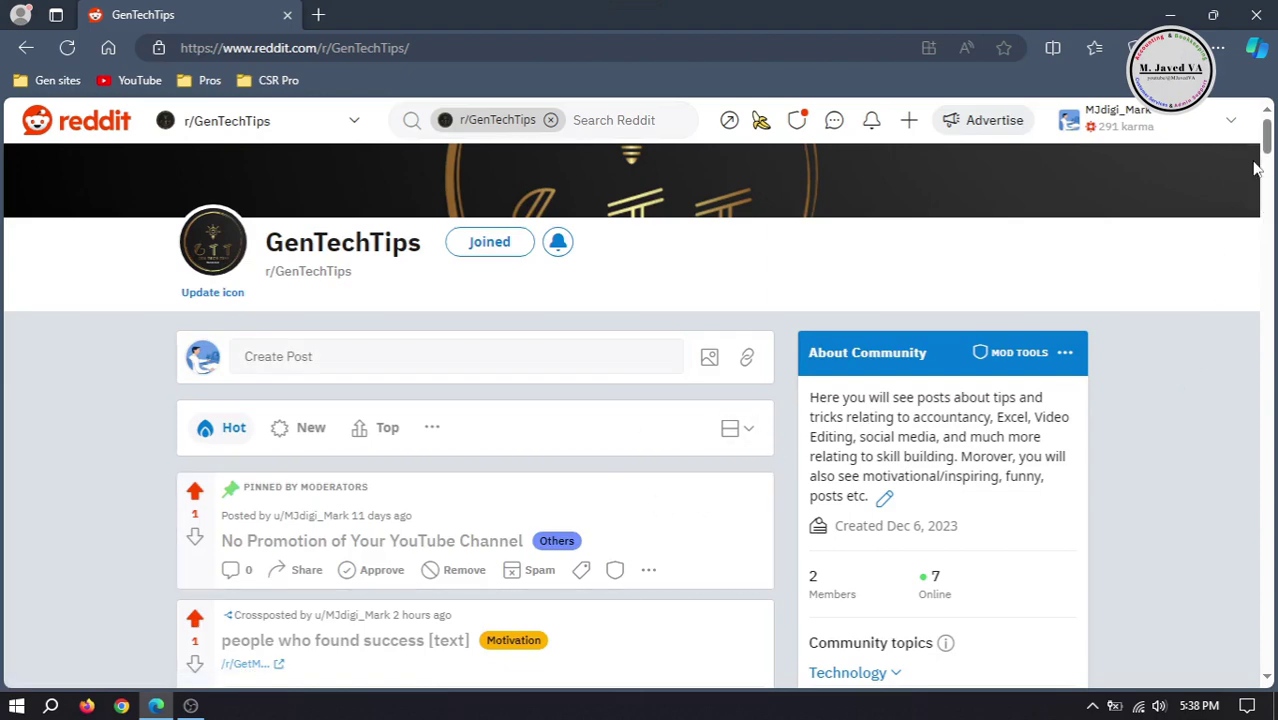
pyautogui.moveTo(1268, 140); pyautogui.dragTo(1268, 236)
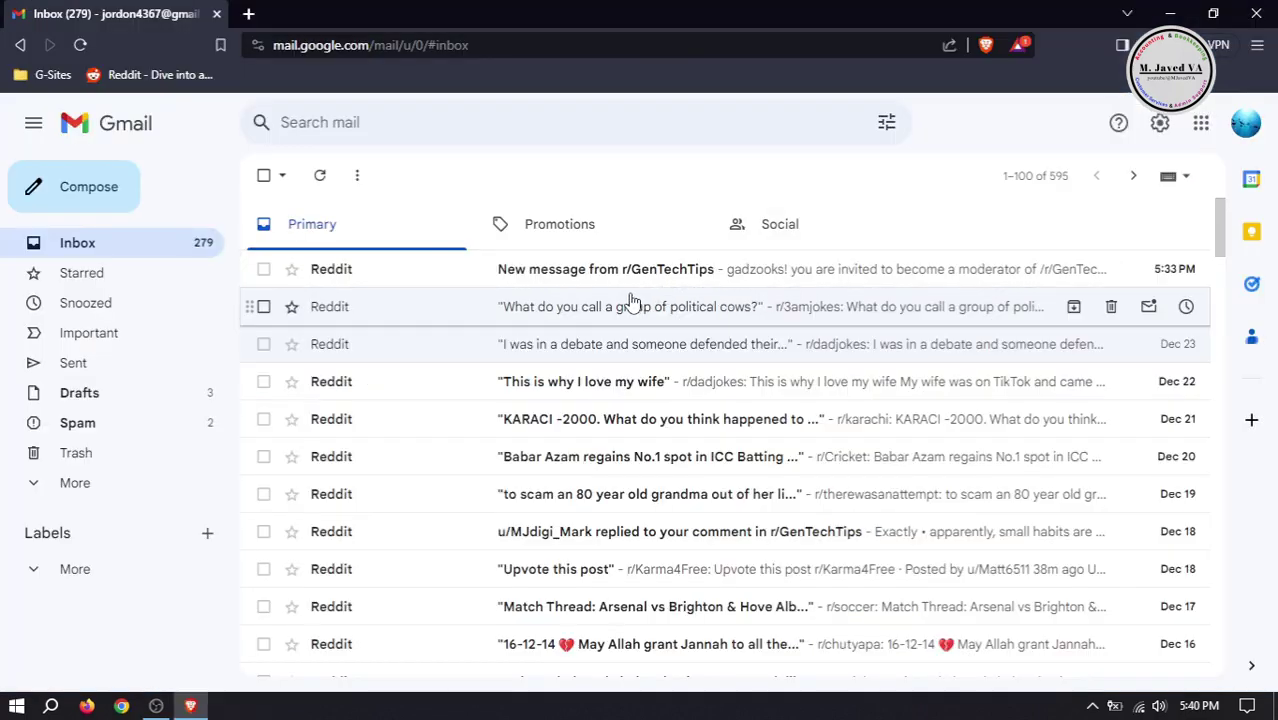
# Step: In the invitee's browser, read the GenTechTips invitation e-mail in Gmail and accept the moderator invitation through Reddit's messages
pyautogui.click(703, 279)
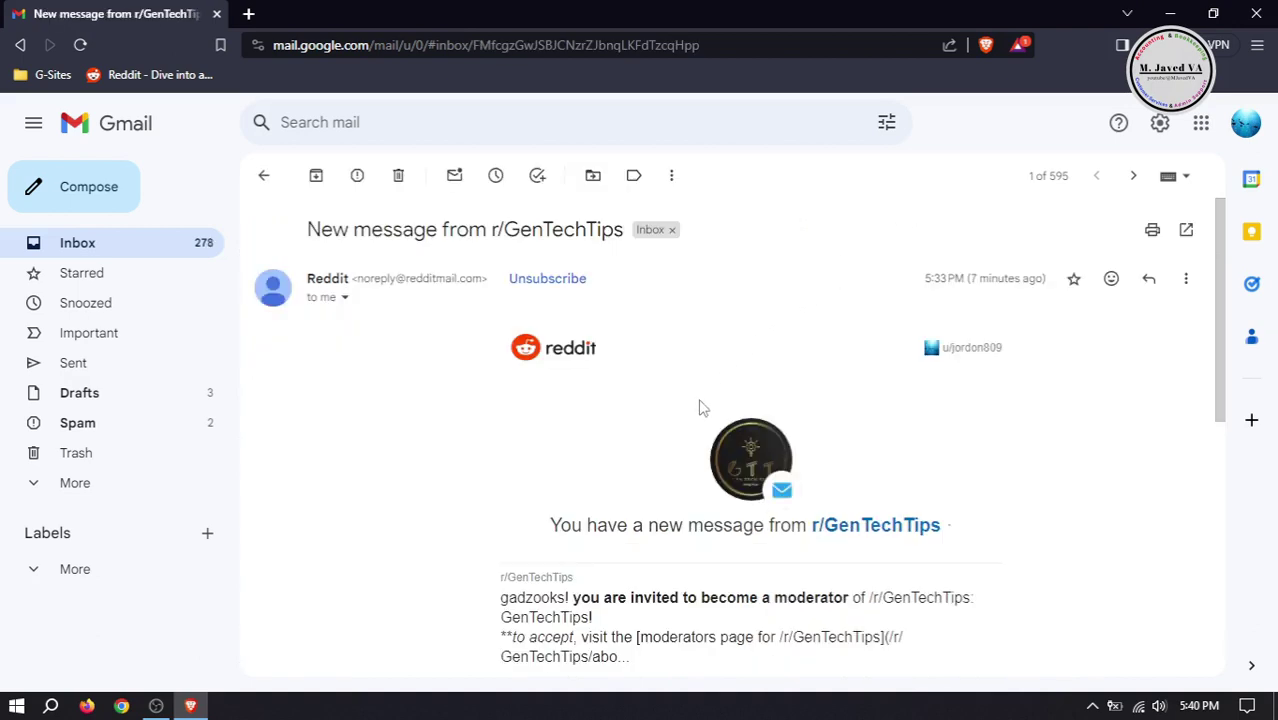
pyautogui.moveTo(1218, 330); pyautogui.dragTo(1218, 386)
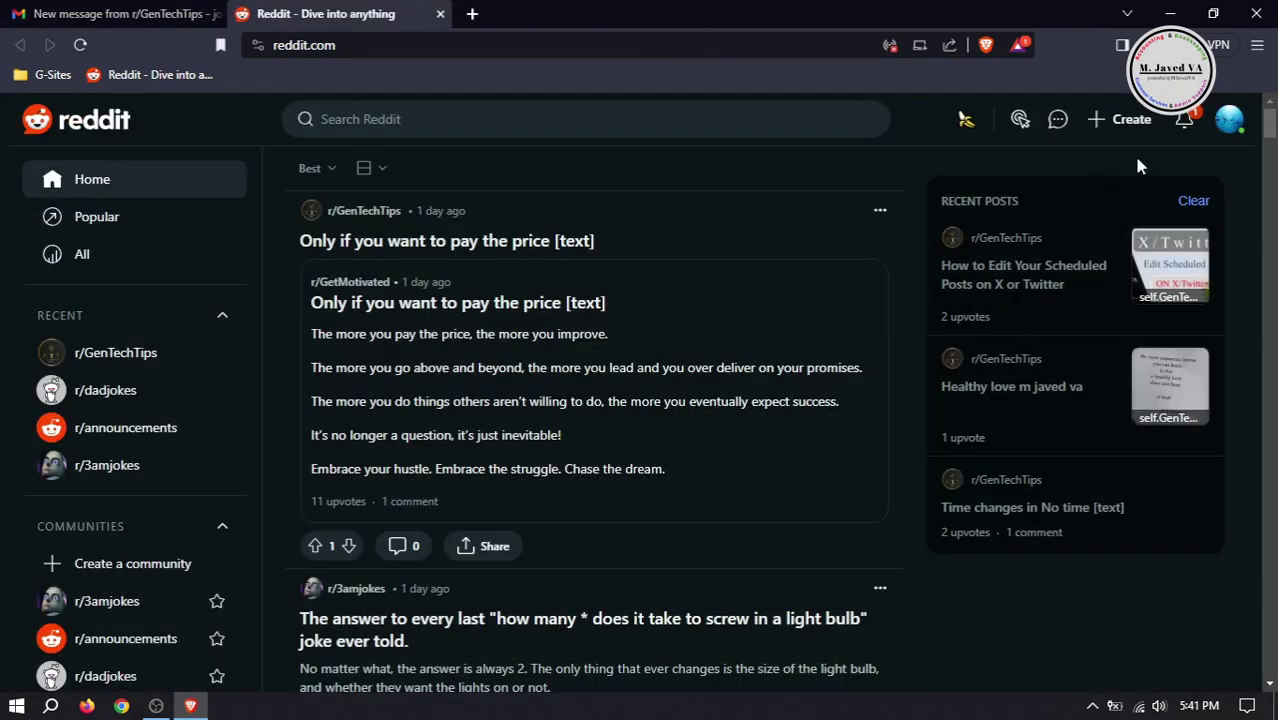
pyautogui.click(1184, 120)
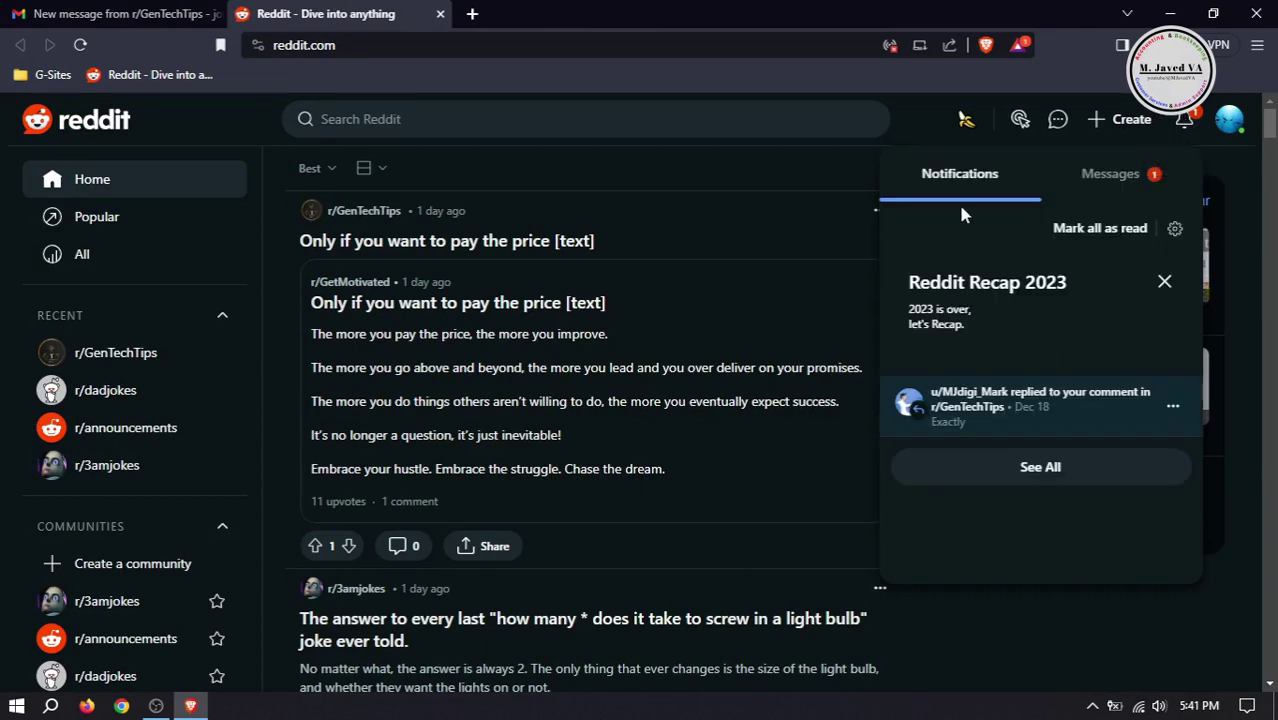
pyautogui.click(1110, 173)
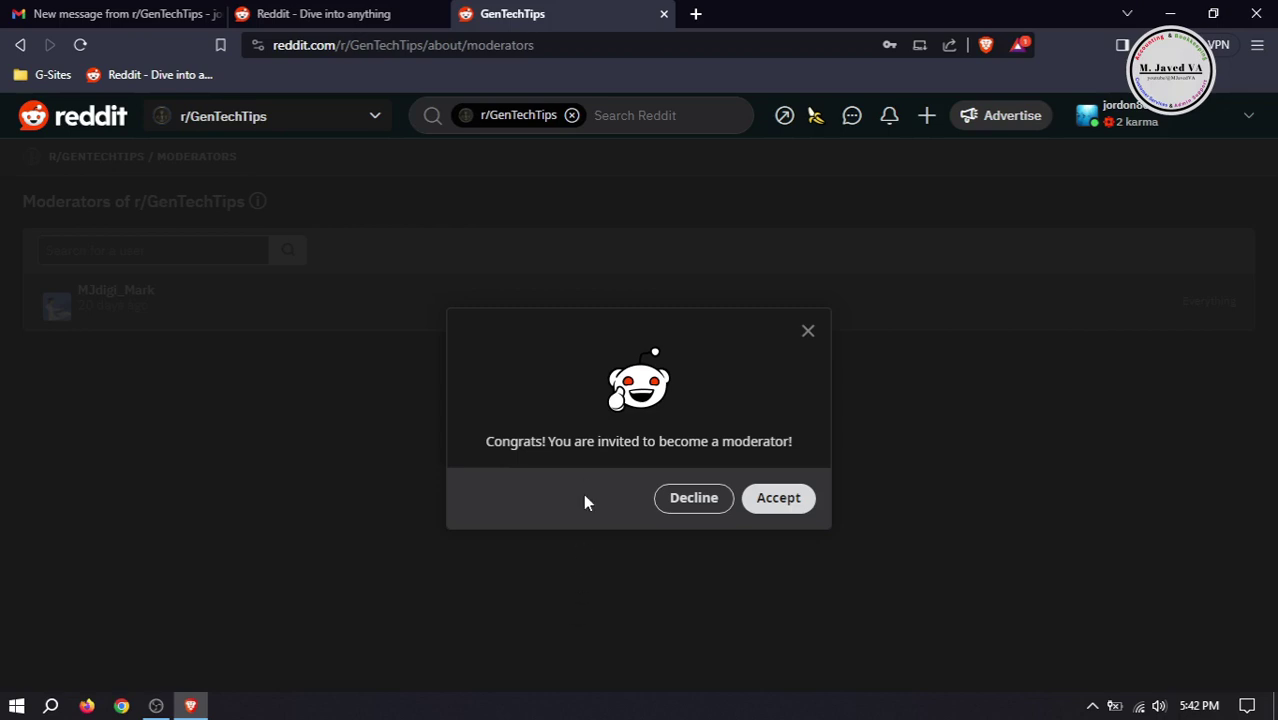
pyautogui.click(784, 512)
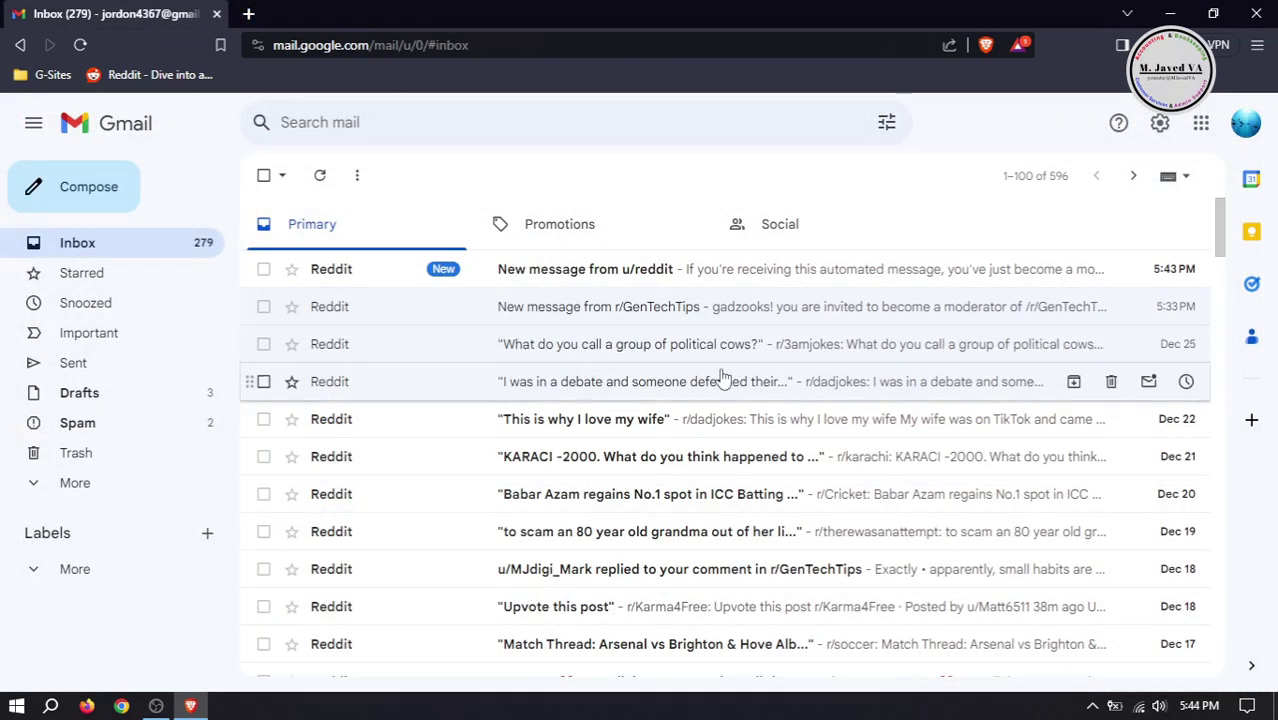
# Step: View the new u/reddit e-mail in the invitee's Gmail, then look through the sidebar on the owner's GenTechTips page
pyautogui.click(702, 272)
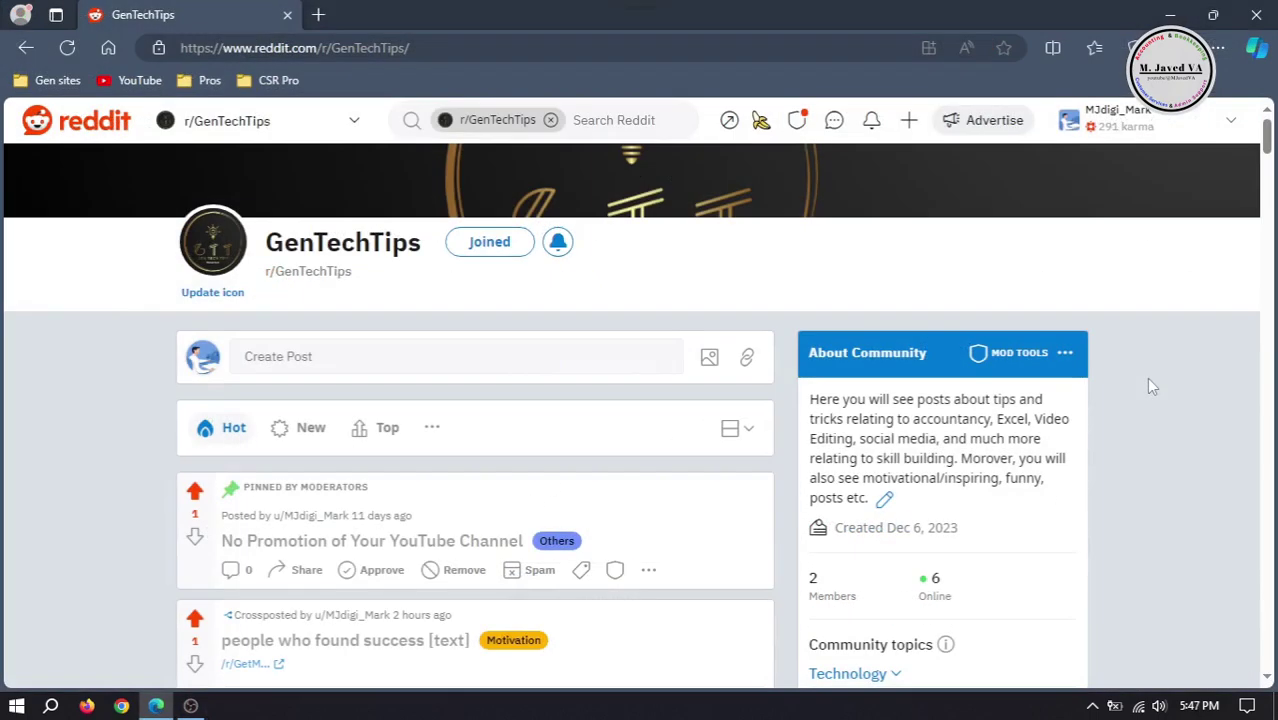
pyautogui.moveTo(1266, 140)
pyautogui.mouseDown()
pyautogui.moveTo(1266, 240)
pyautogui.moveTo(1266, 220)
pyautogui.mouseUp()
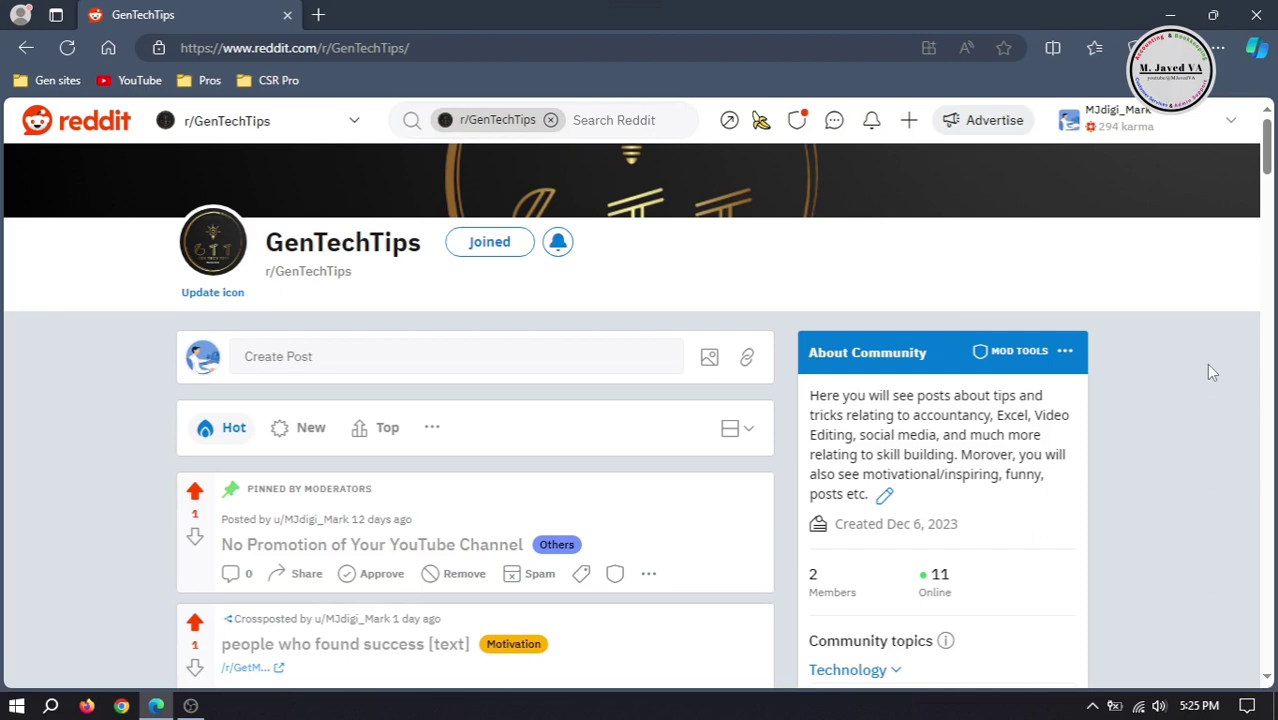
# Step: Start a new user flair in the community's mod tools with the flair text "All Management"
pyautogui.scroll(-1, 1206, 363)
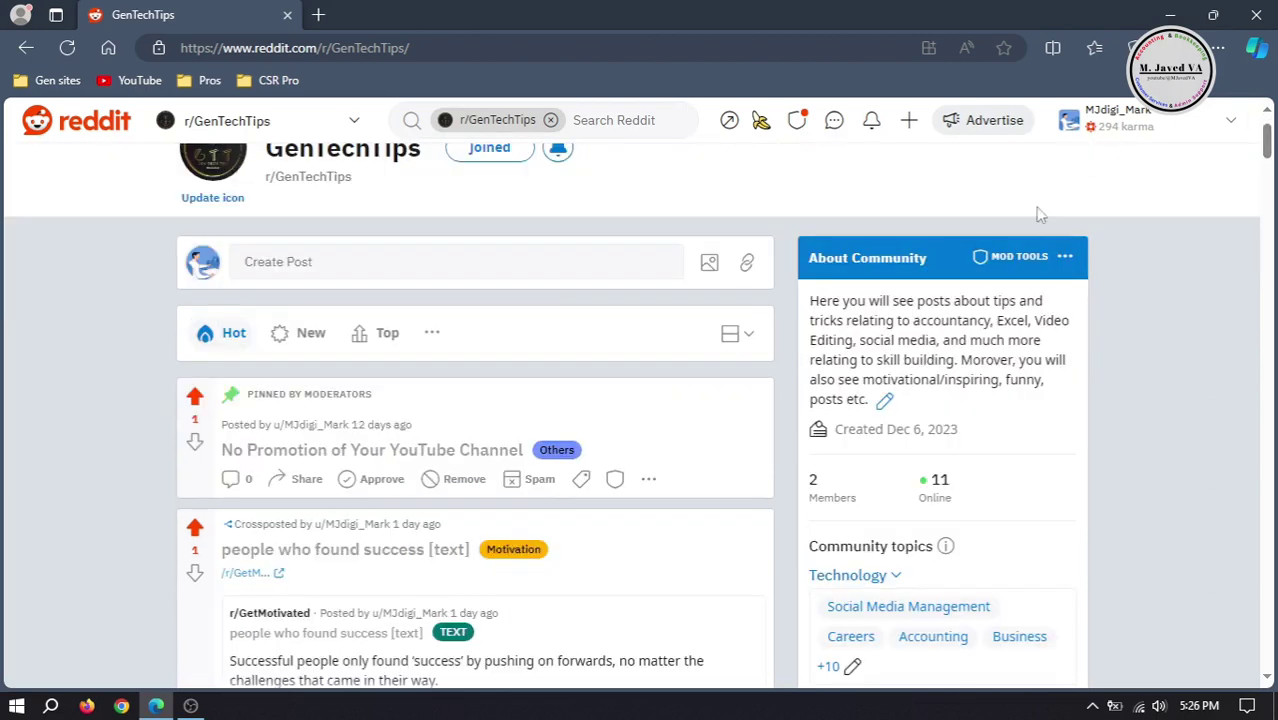
pyautogui.click(1017, 262)
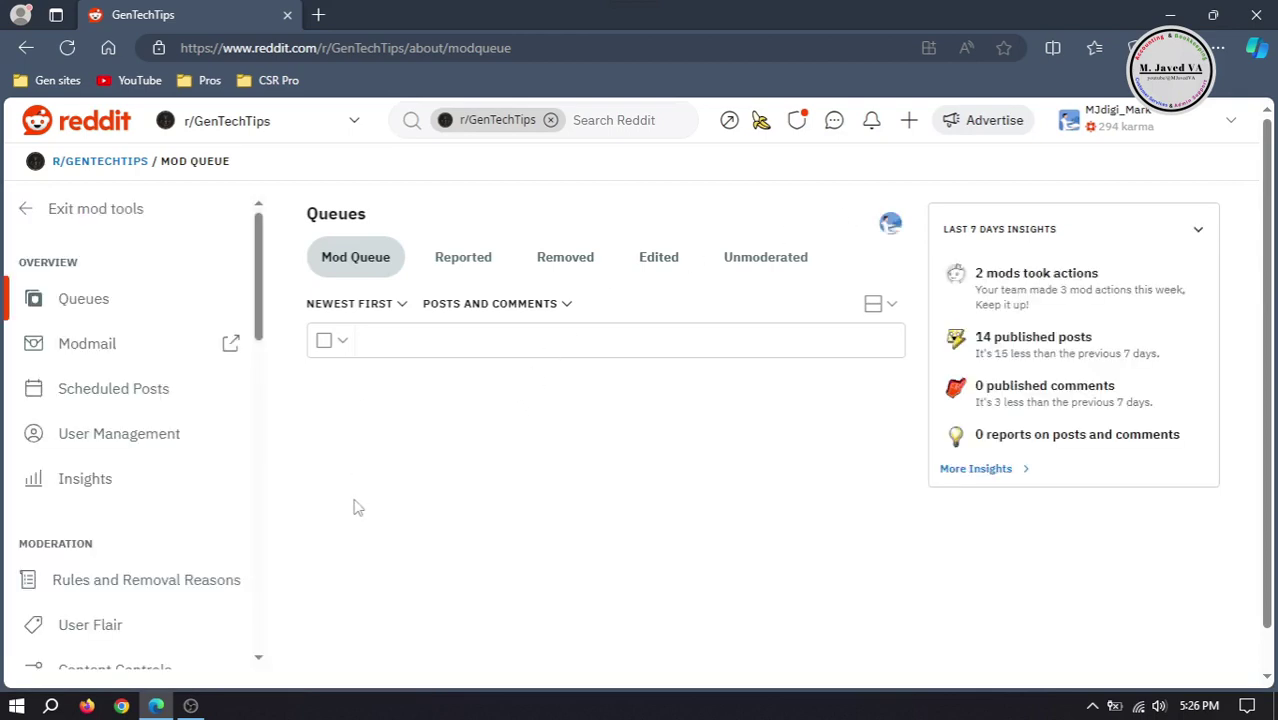
pyautogui.moveTo(258, 282); pyautogui.dragTo(258, 340)
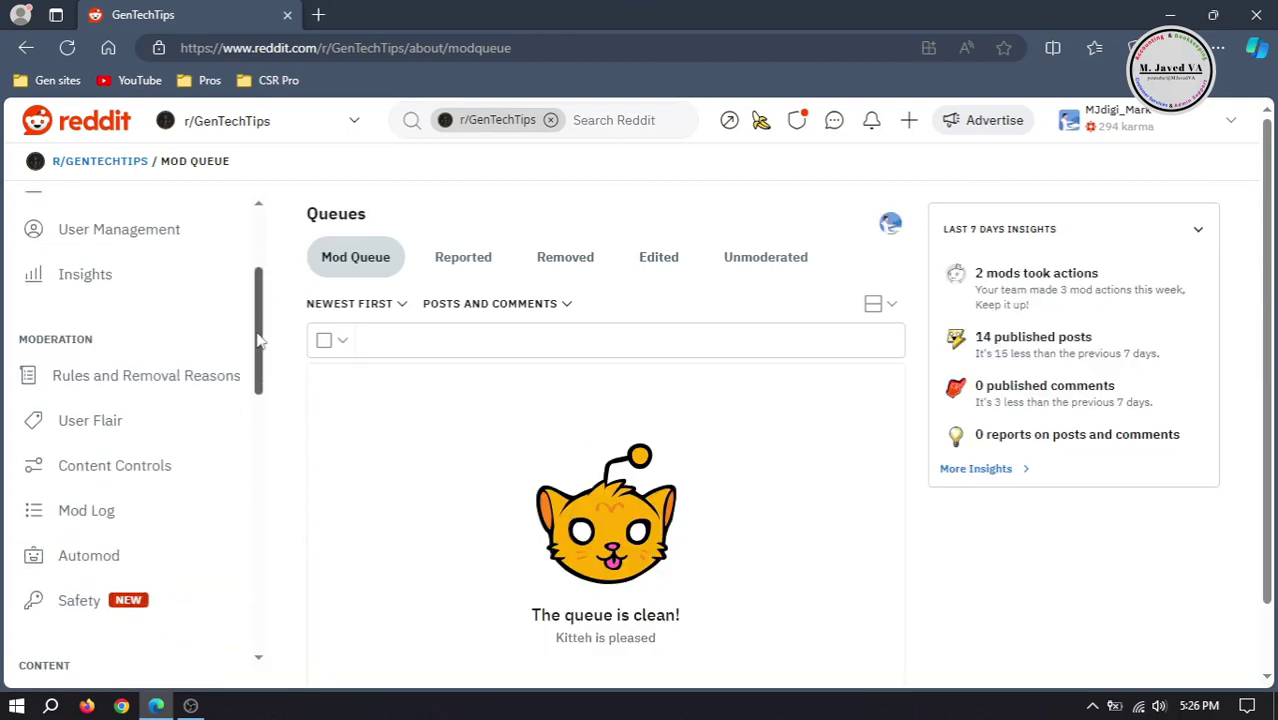
pyautogui.click(102, 420)
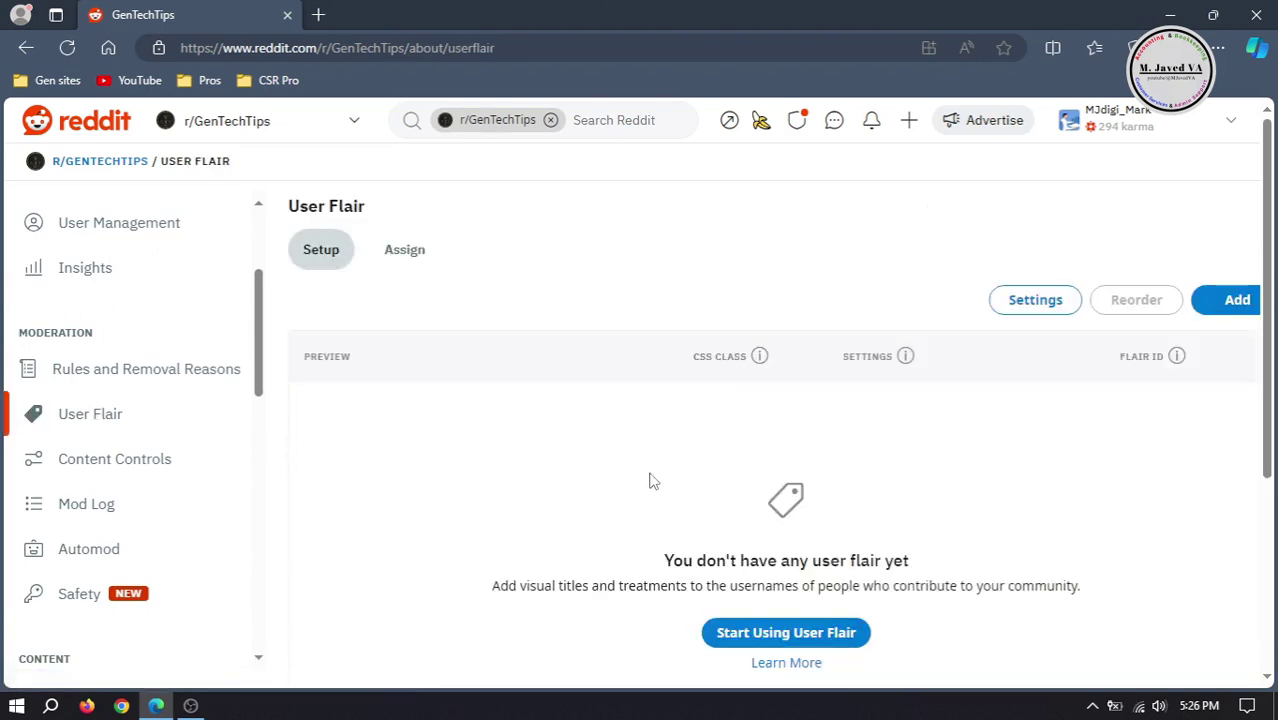
pyautogui.click(1222, 302)
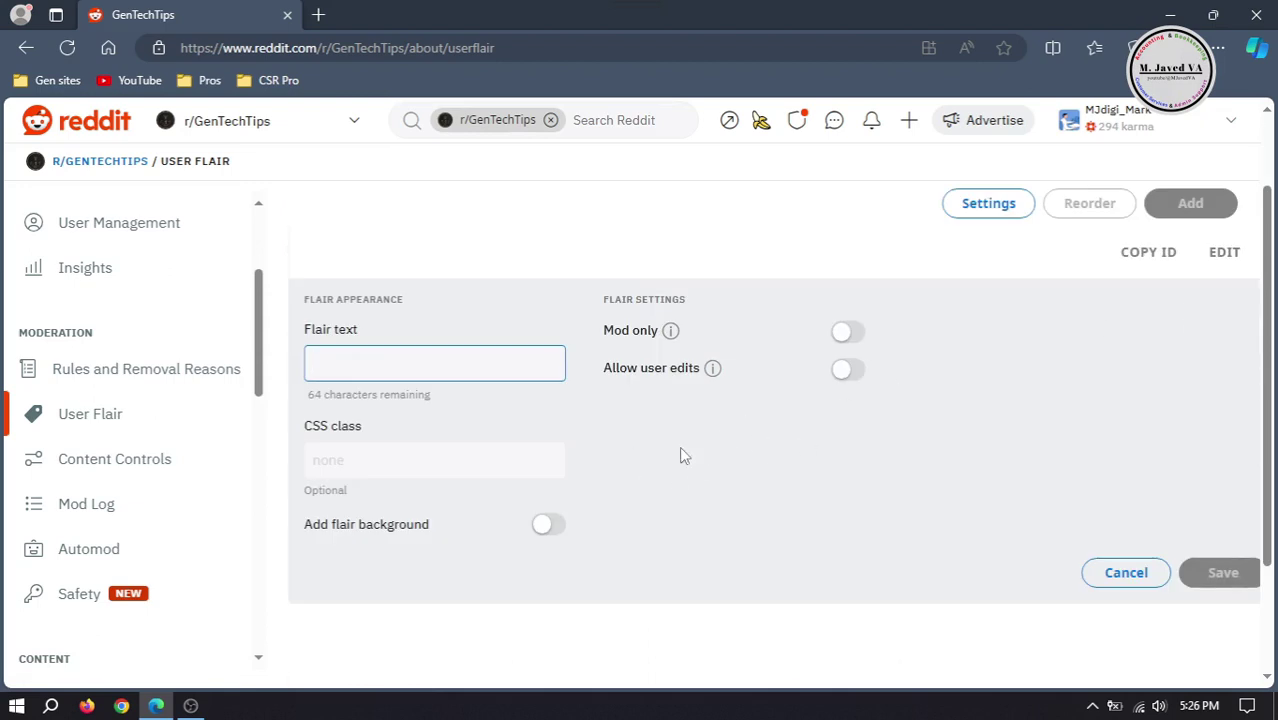
pyautogui.write('All Management')
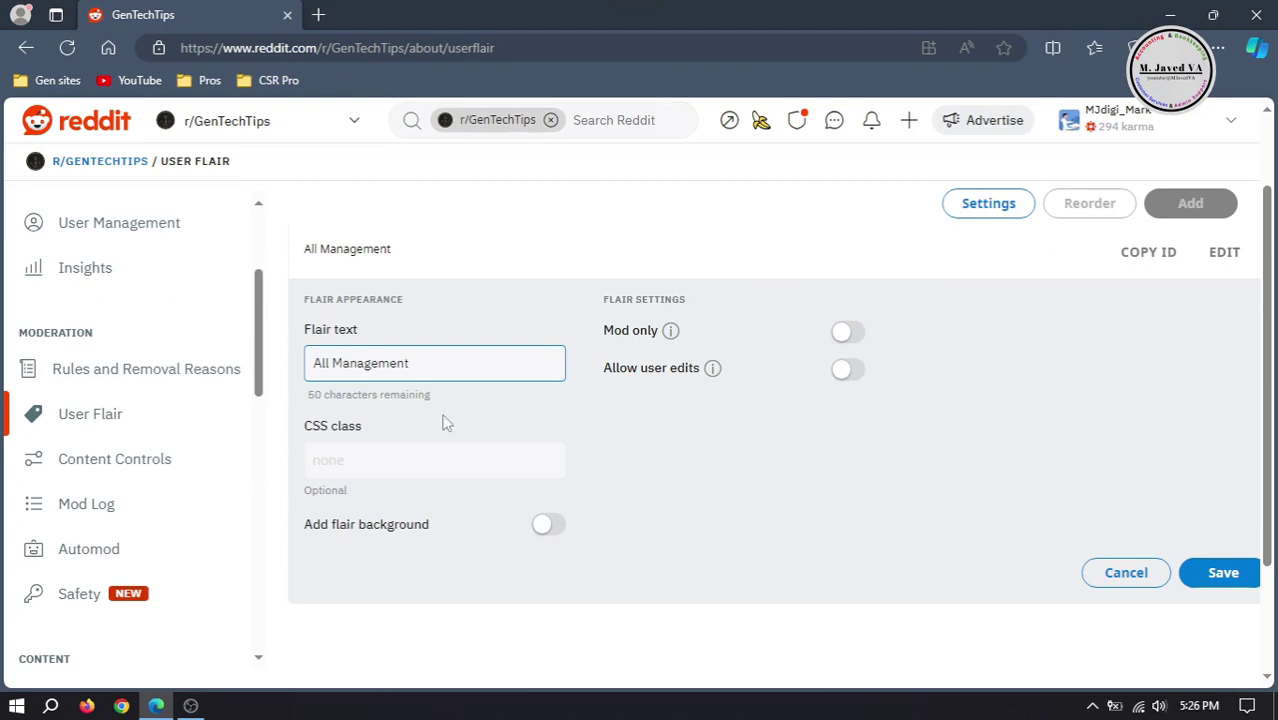
# Step: Add a flair background to the All Management flair and make it bright green
pyautogui.click(548, 526)
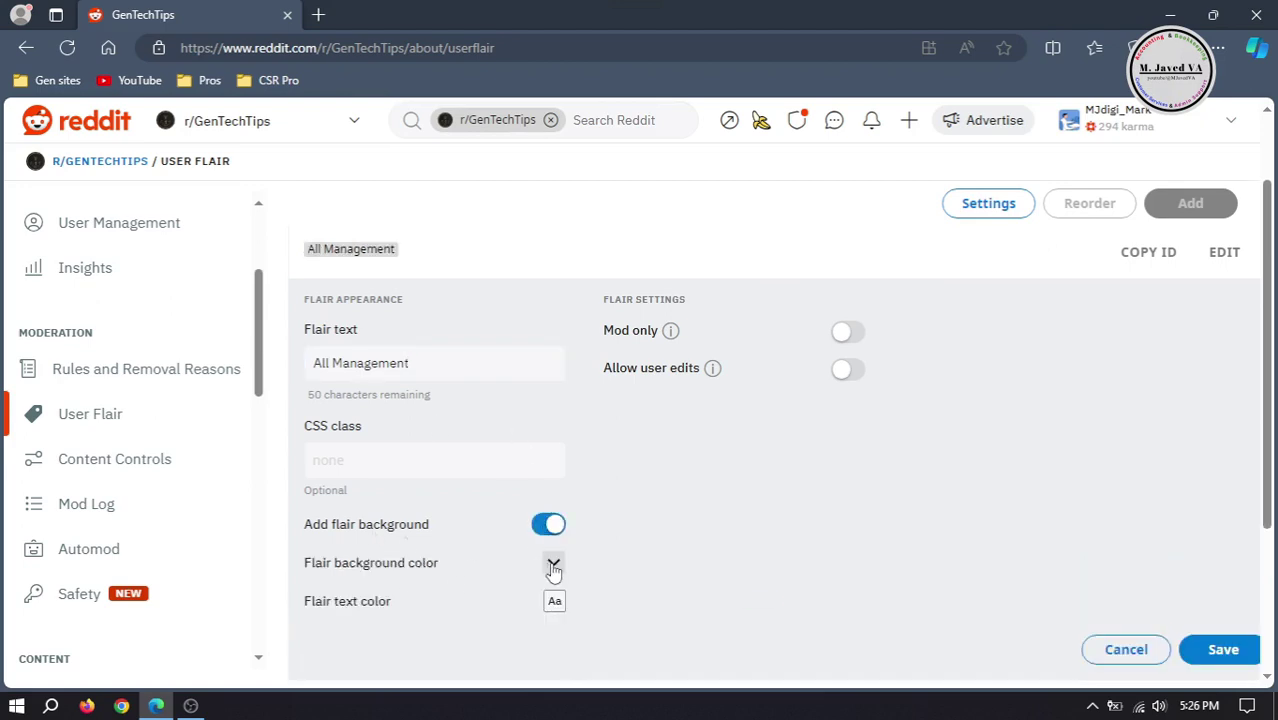
pyautogui.click(552, 565)
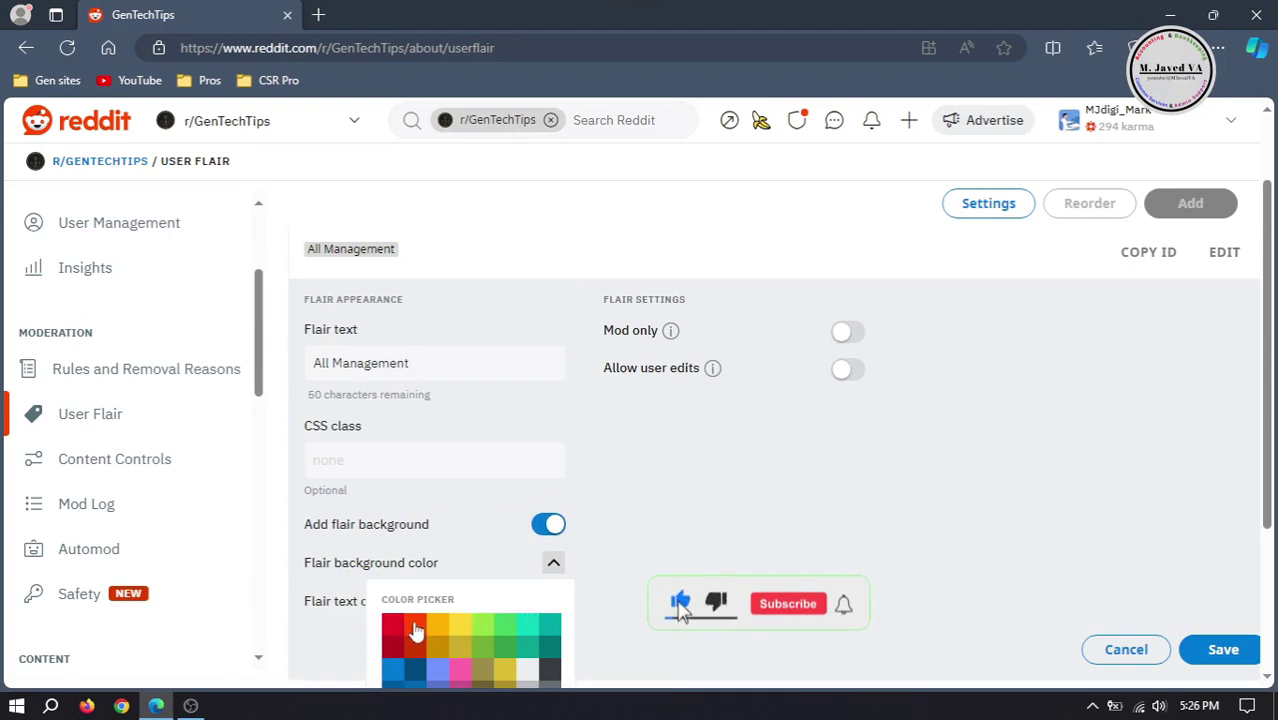
pyautogui.click(504, 625)
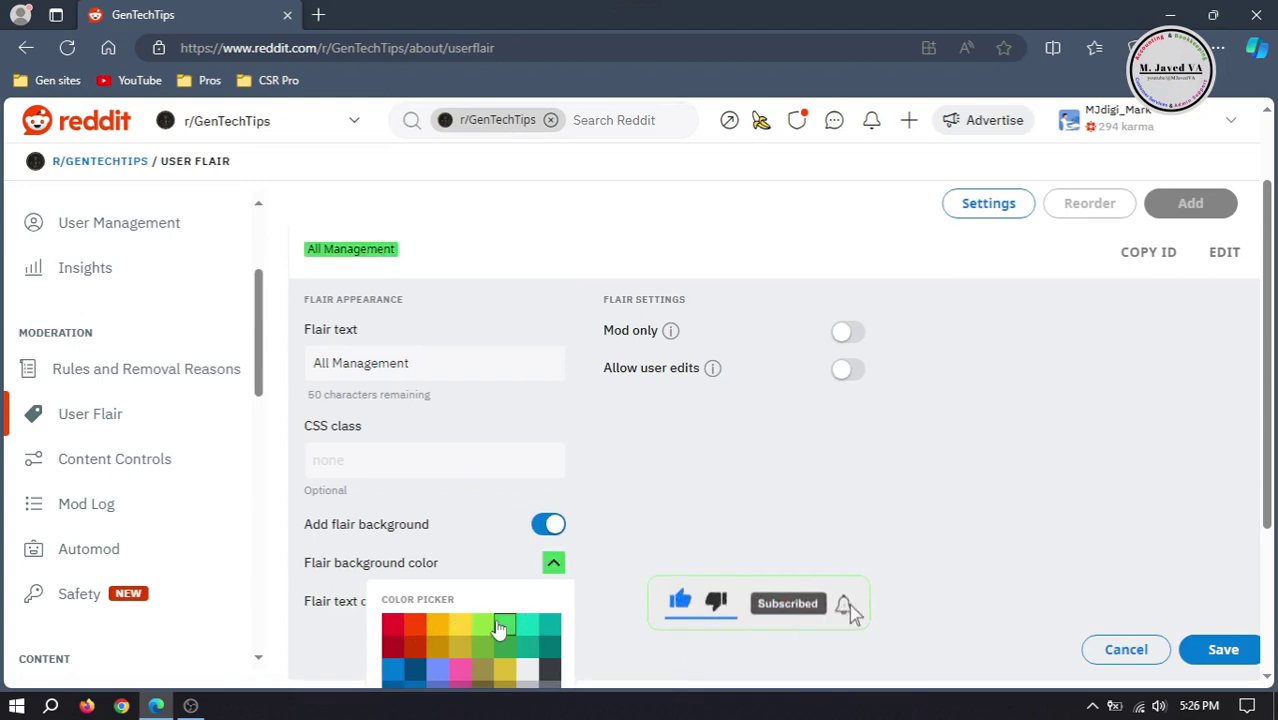
pyautogui.click(735, 538)
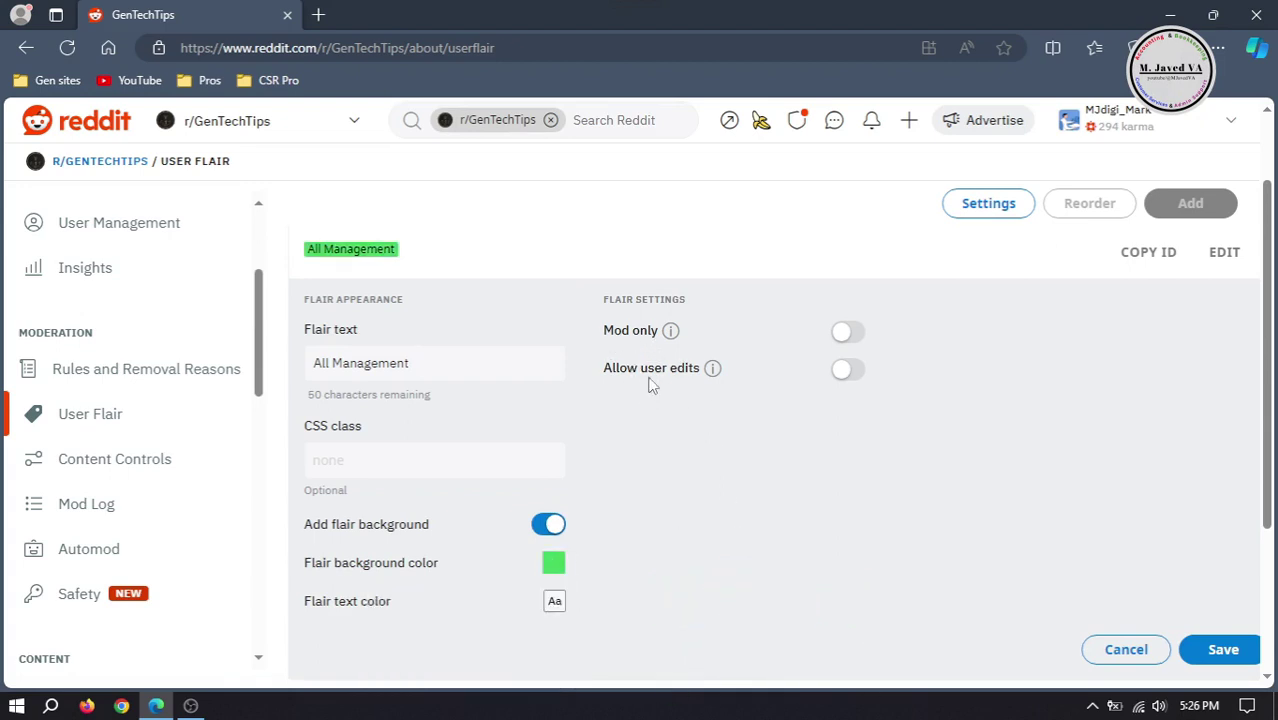
# Step: Try out the Mod only and Allow user edits settings on the All Management flair
pyautogui.click(846, 333)
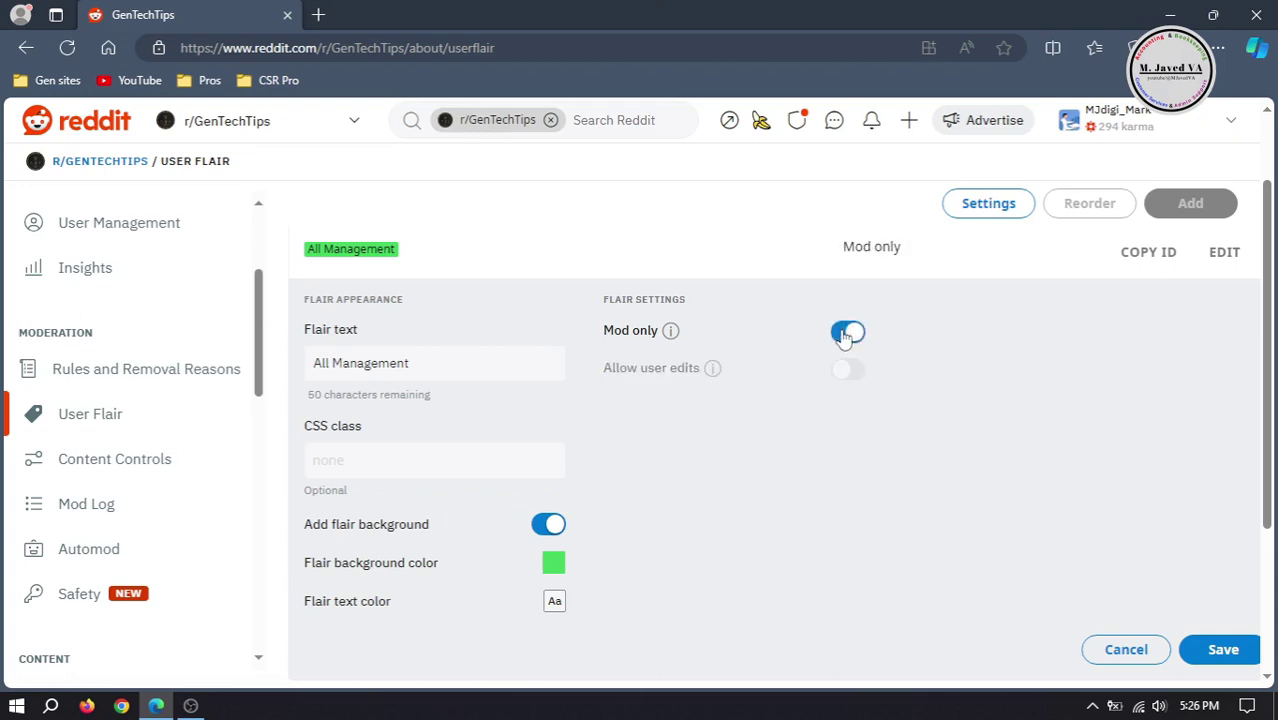
pyautogui.click(846, 333)
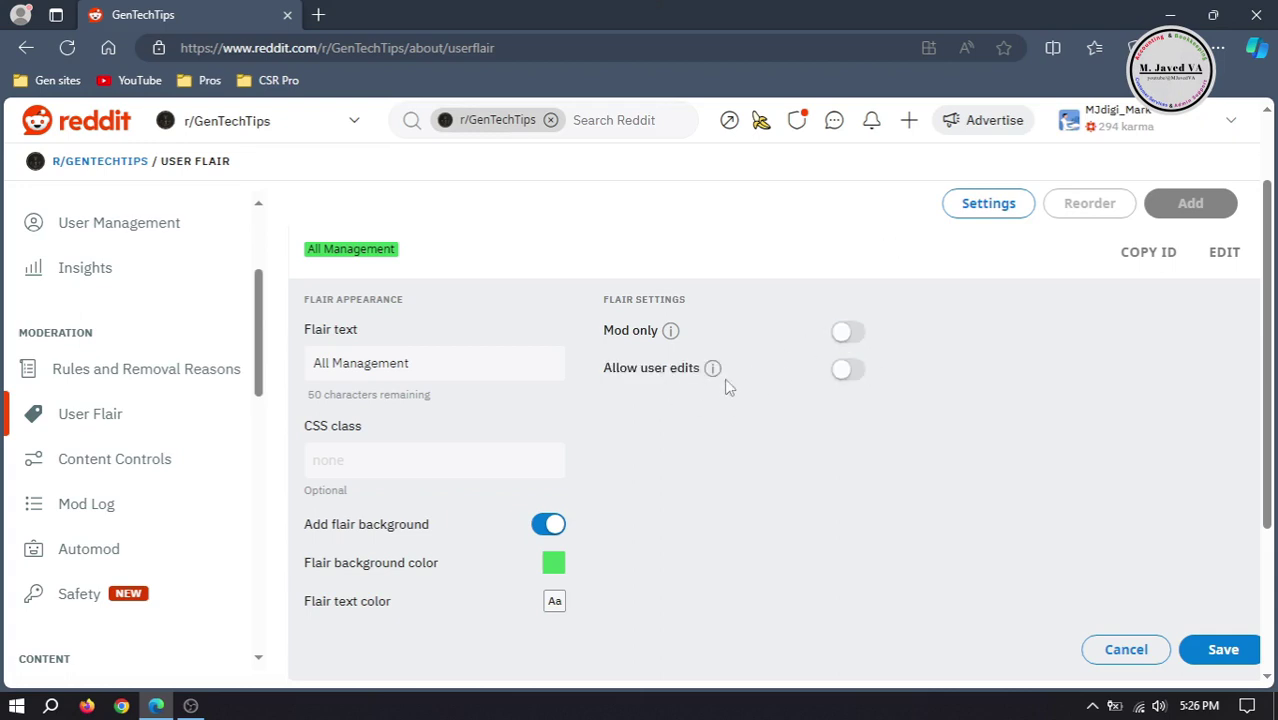
pyautogui.click(848, 370)
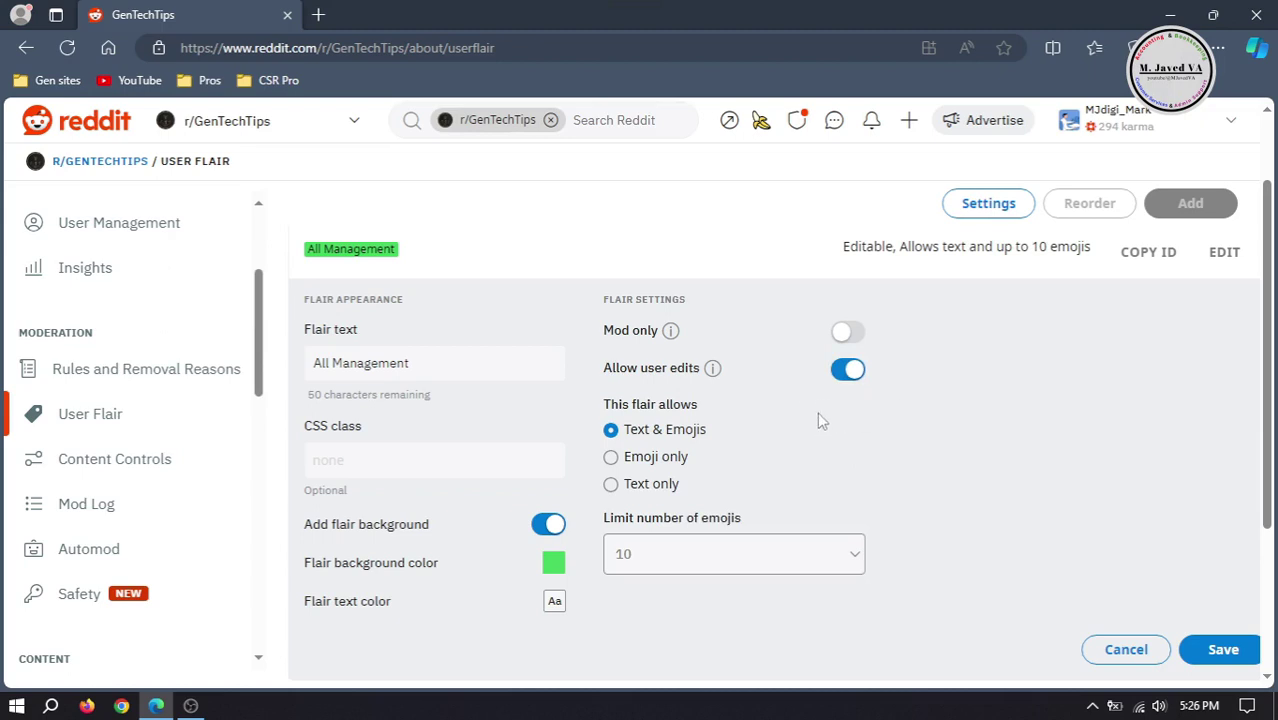
pyautogui.click(846, 370)
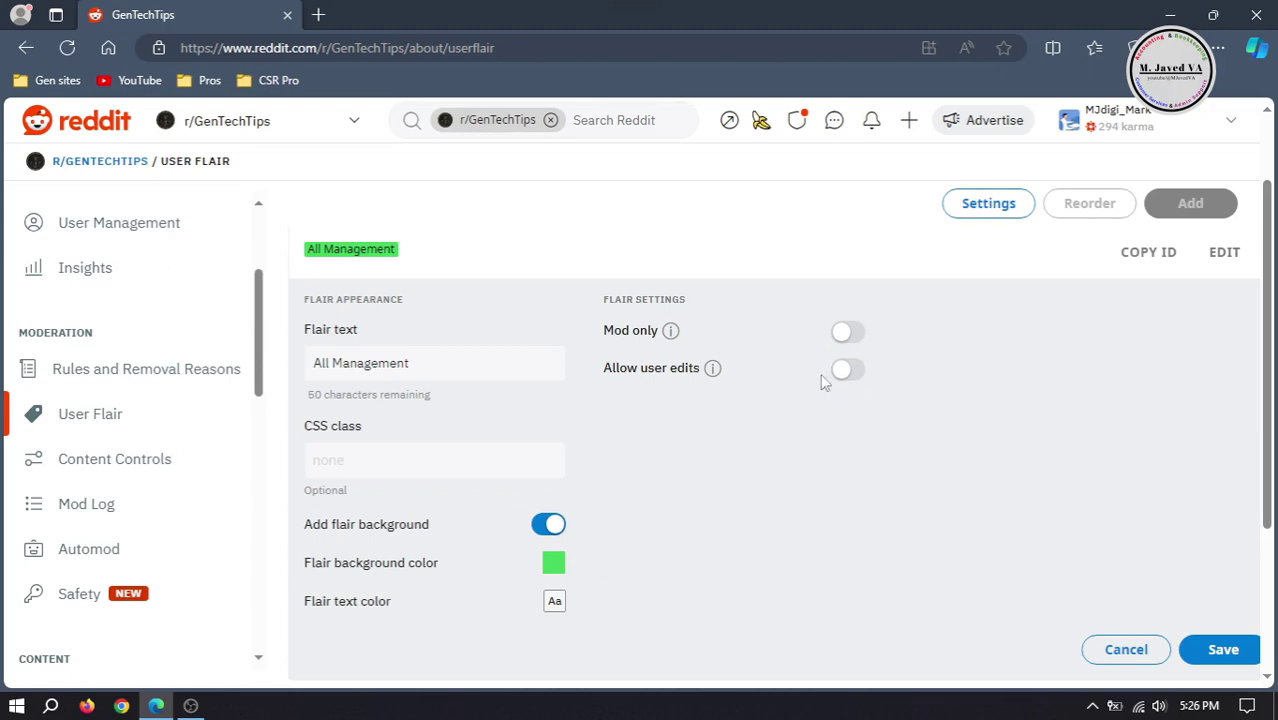
# Step: Make the All Management flair Mod only and save it
pyautogui.click(848, 334)
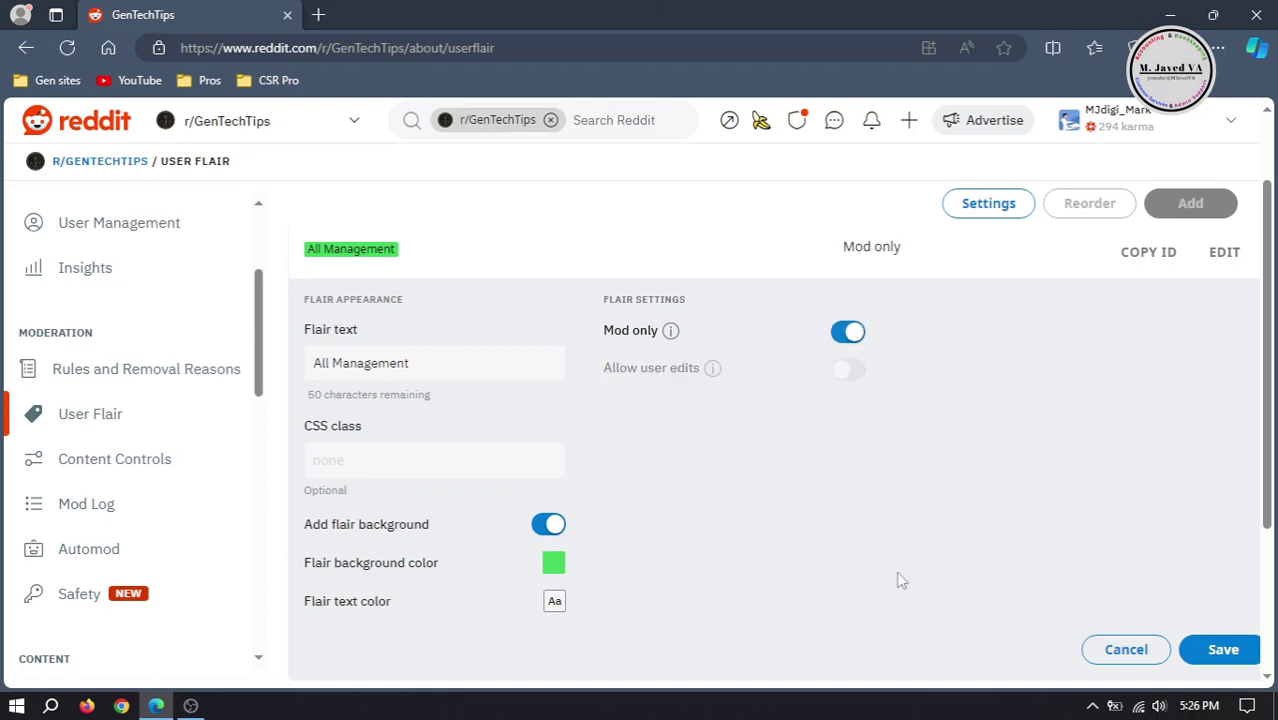
pyautogui.click(1192, 652)
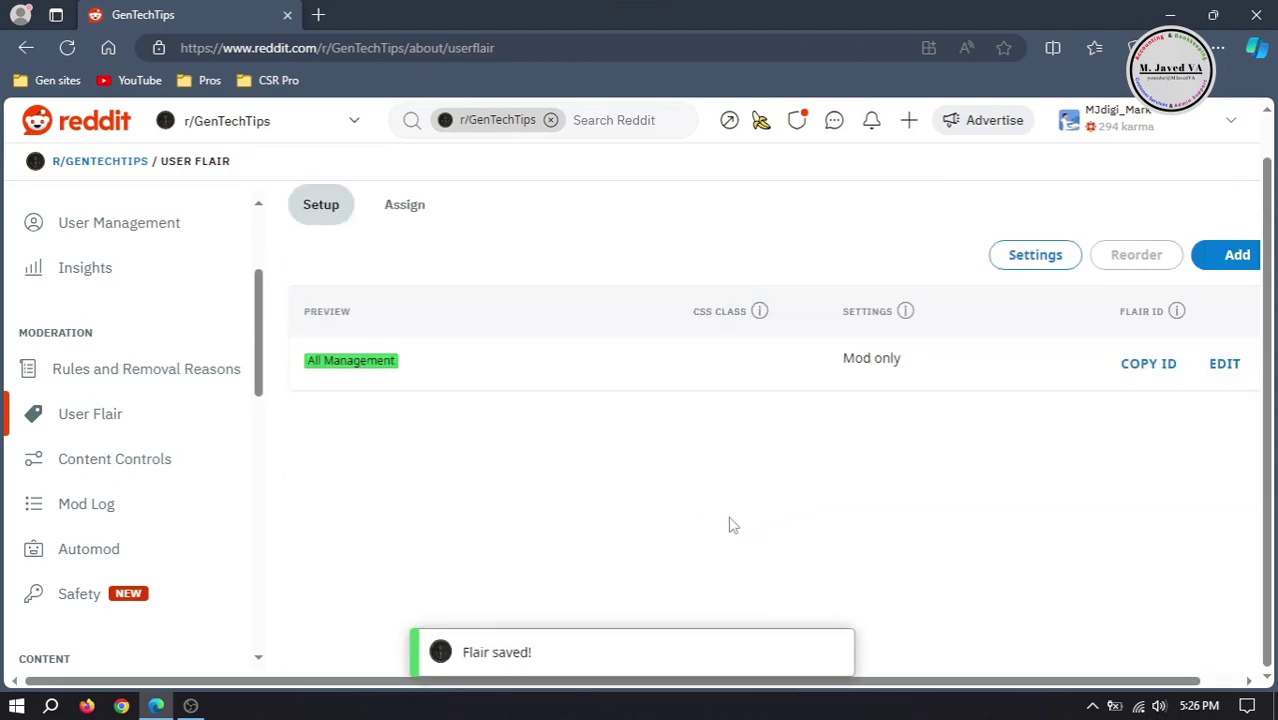
# Step: Add a second user flair "General Management" with a yellow background, make it Mod only and save it
pyautogui.click(1238, 257)
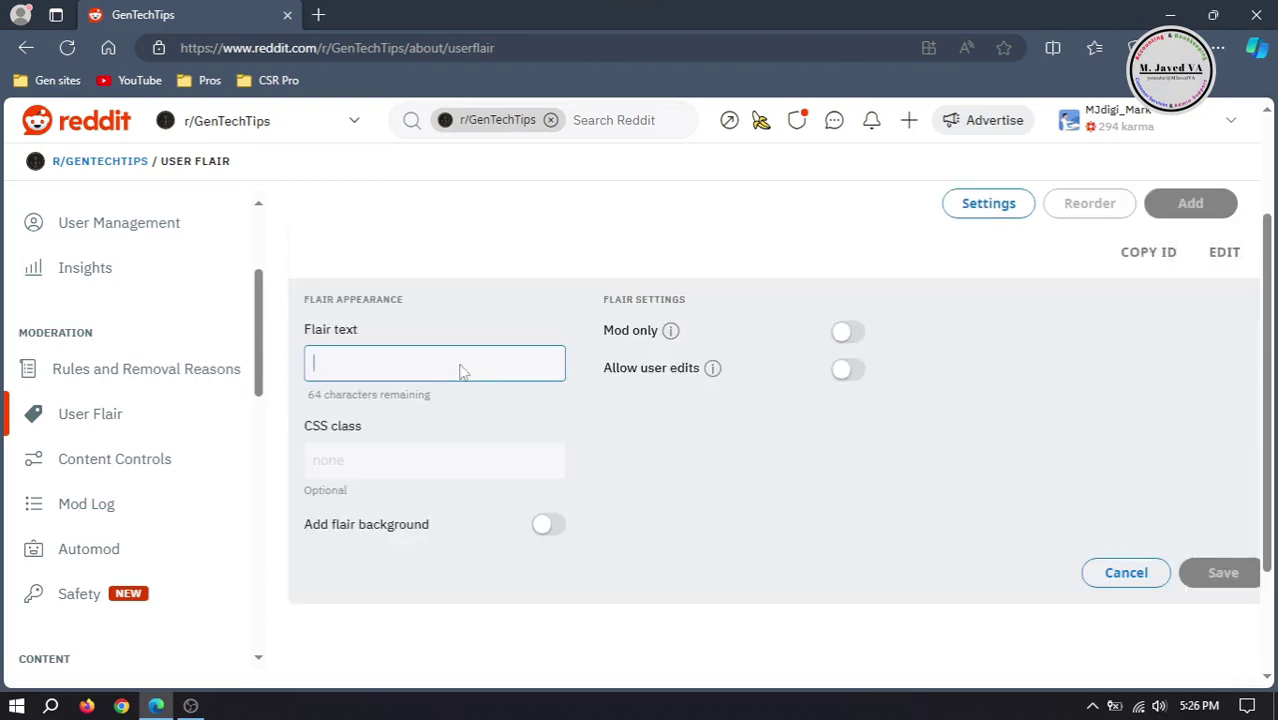
pyautogui.write('General Management')
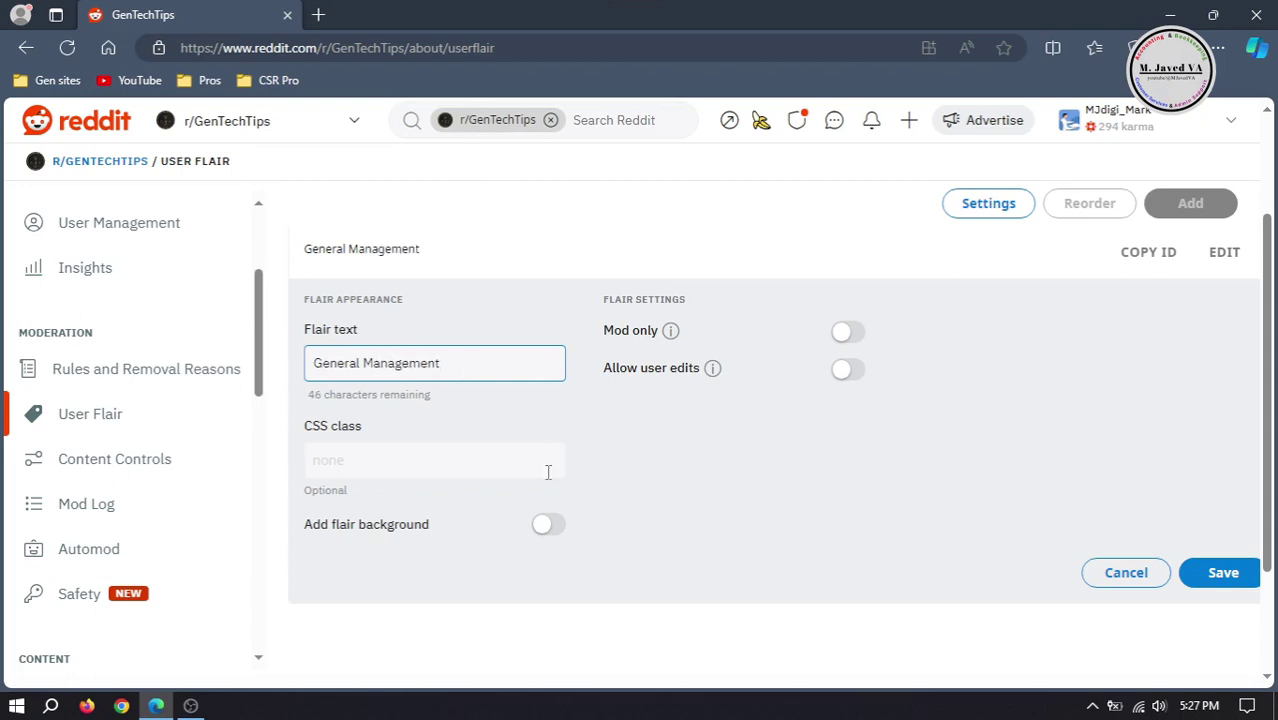
pyautogui.click(548, 524)
pyautogui.click(554, 565)
pyautogui.click(456, 625)
pyautogui.click(809, 472)
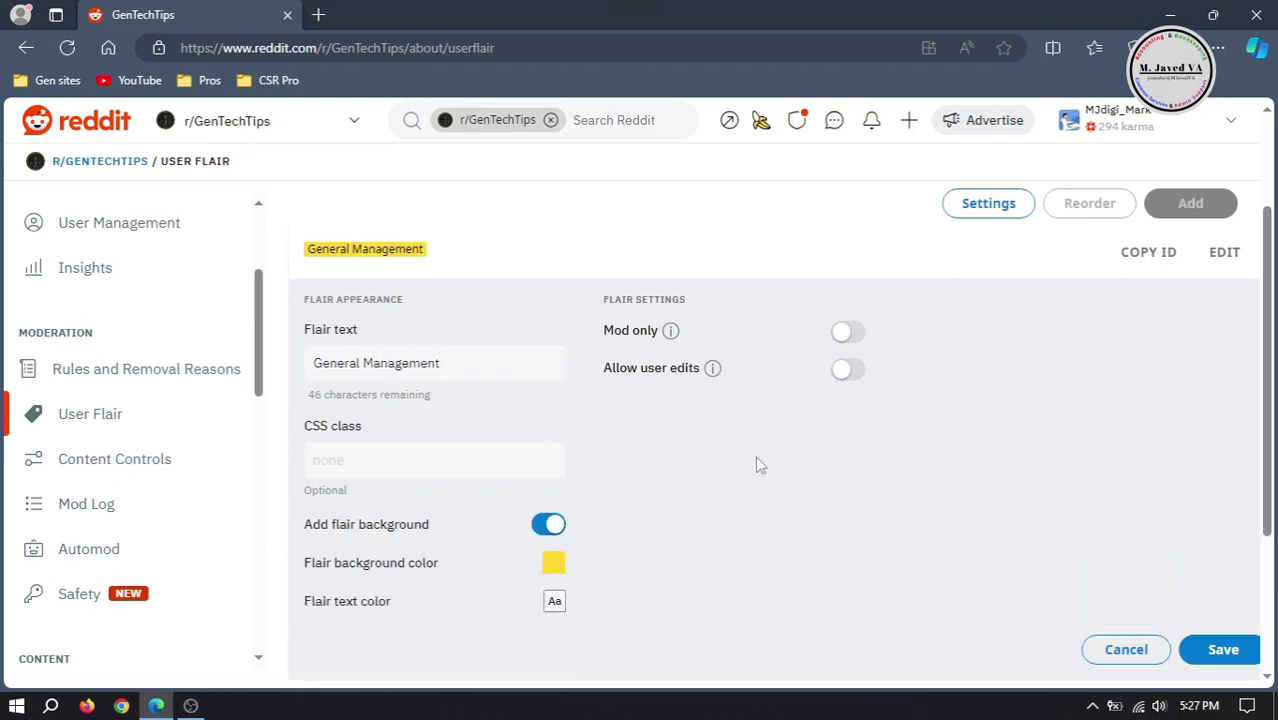
pyautogui.click(848, 333)
pyautogui.click(1222, 649)
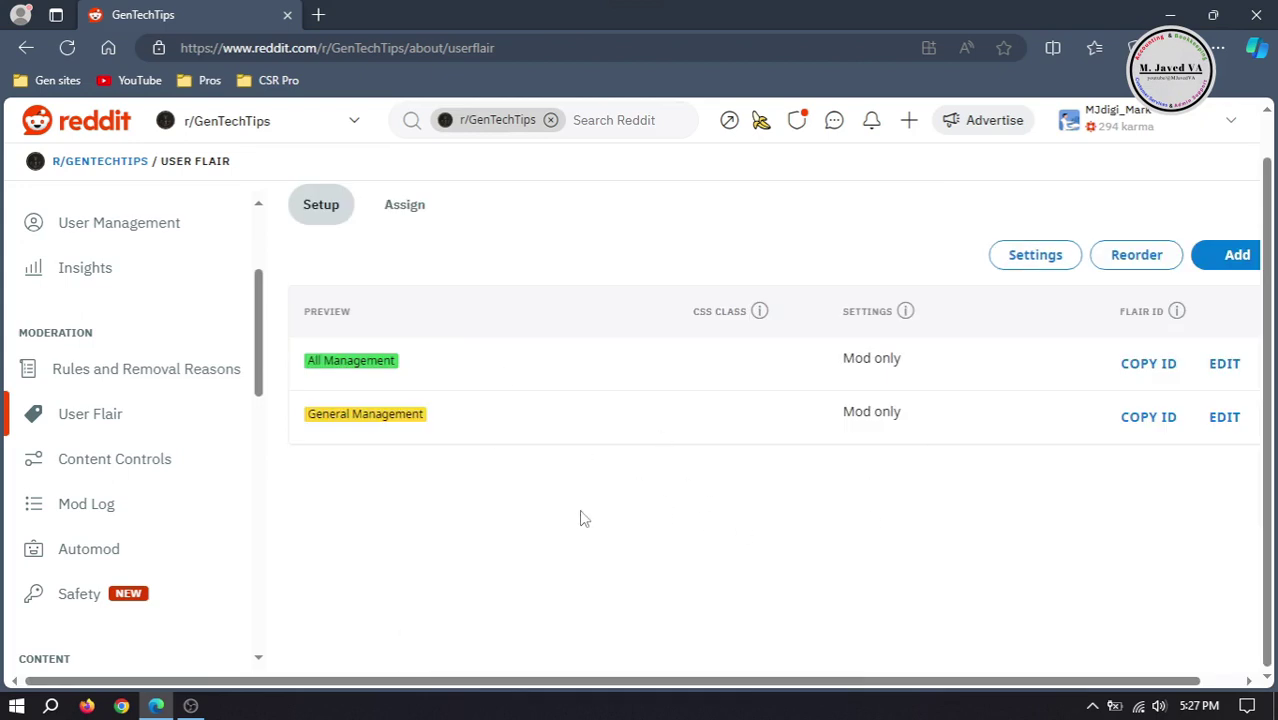
# Step: Return to the GenTechTips community page and reload it
pyautogui.click(112, 162)
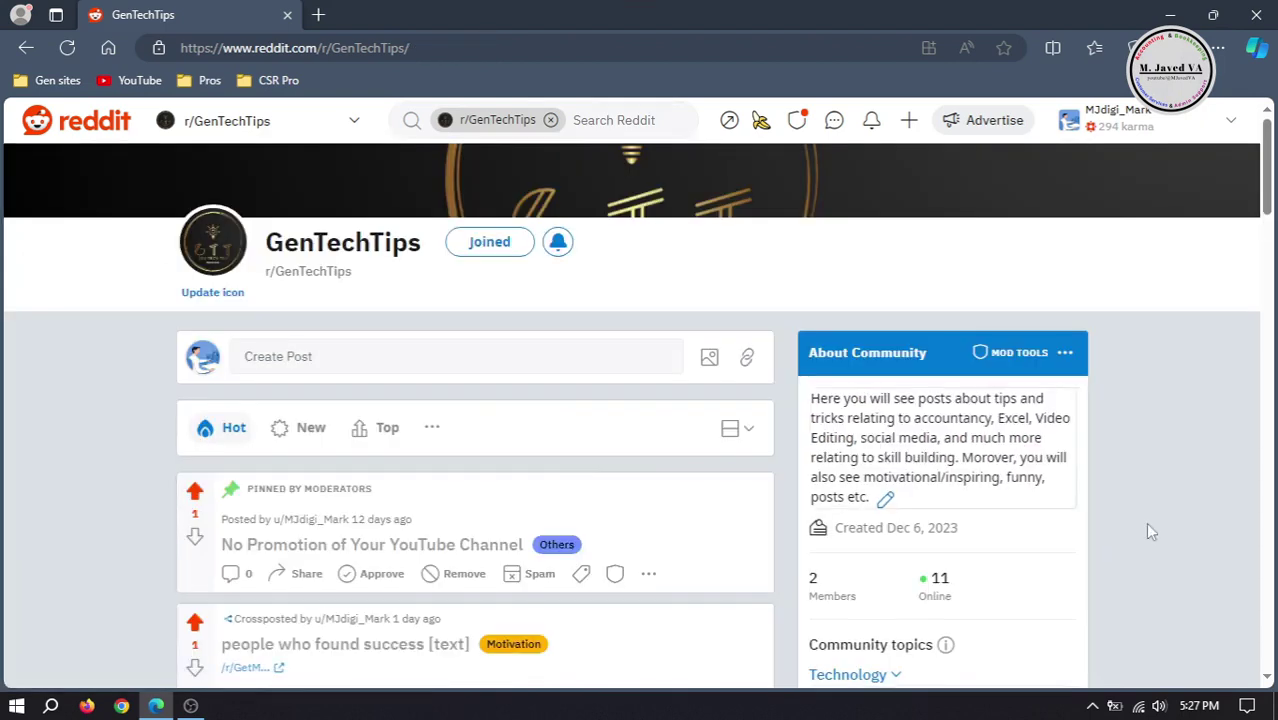
pyautogui.click(68, 48)
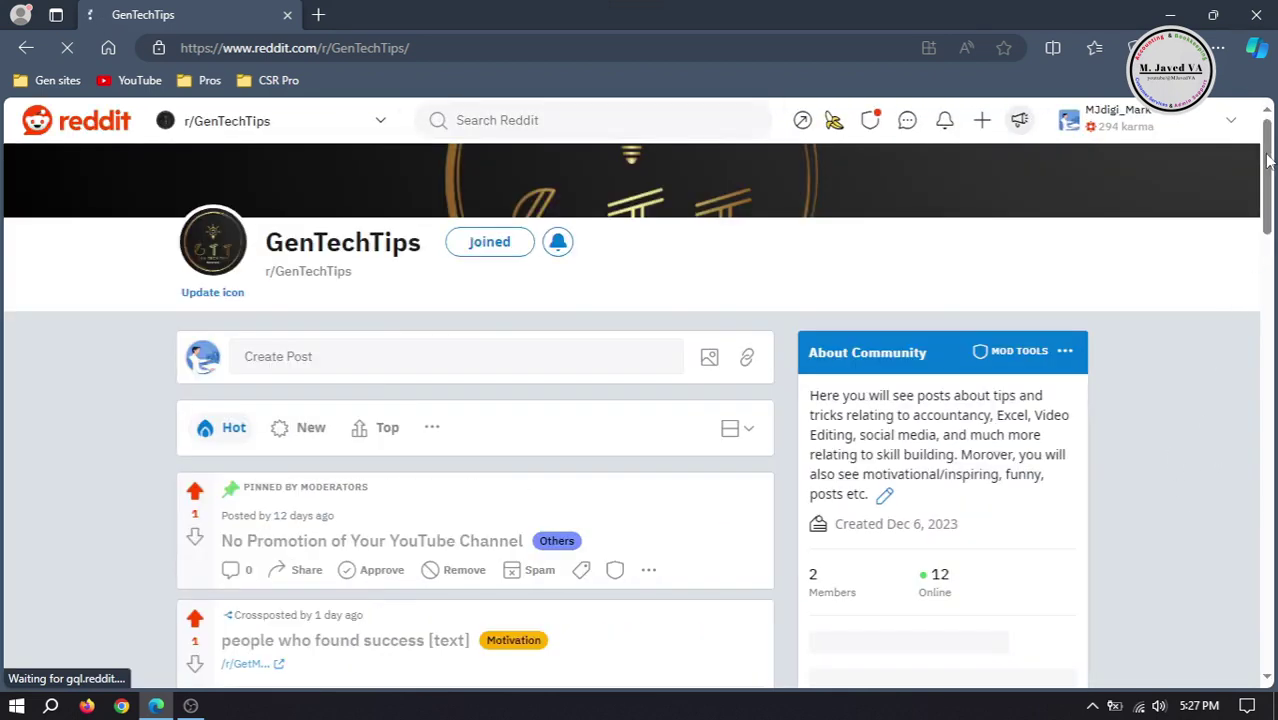
# Step: Apply the All Management flair to your own account from the user flair preview on the community page
pyautogui.scroll(-6, 897, 373)
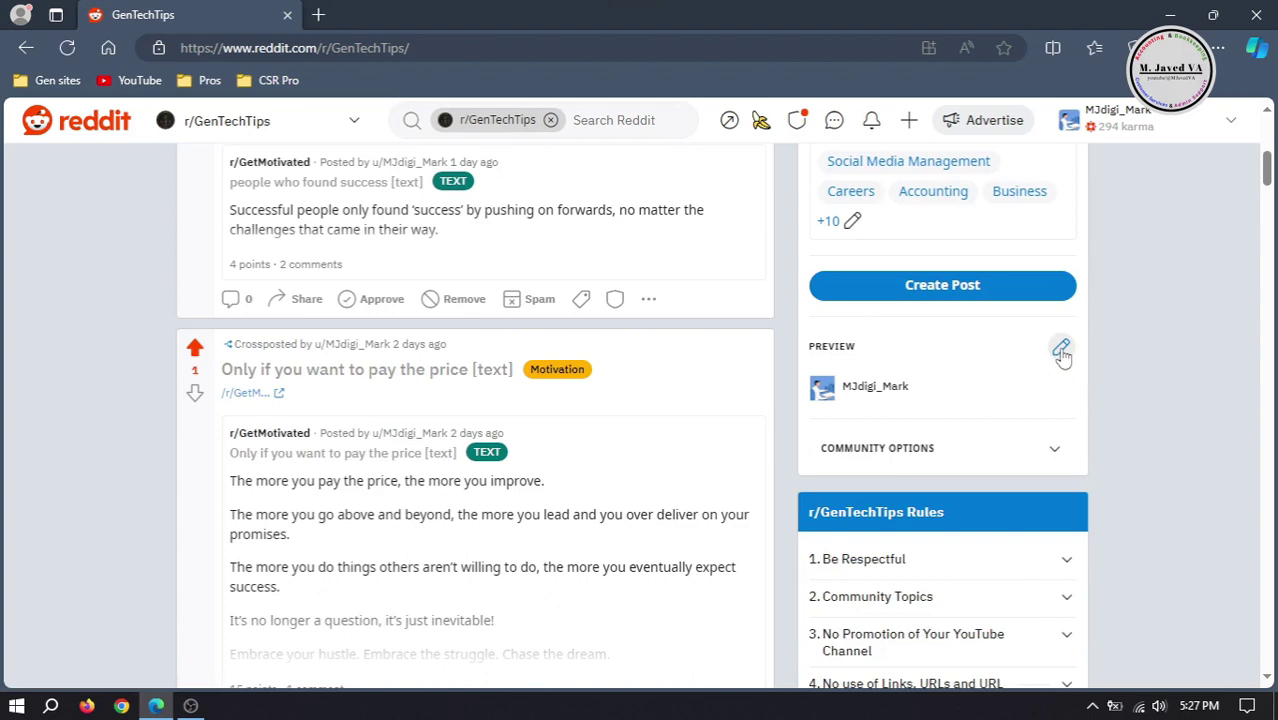
pyautogui.click(1061, 349)
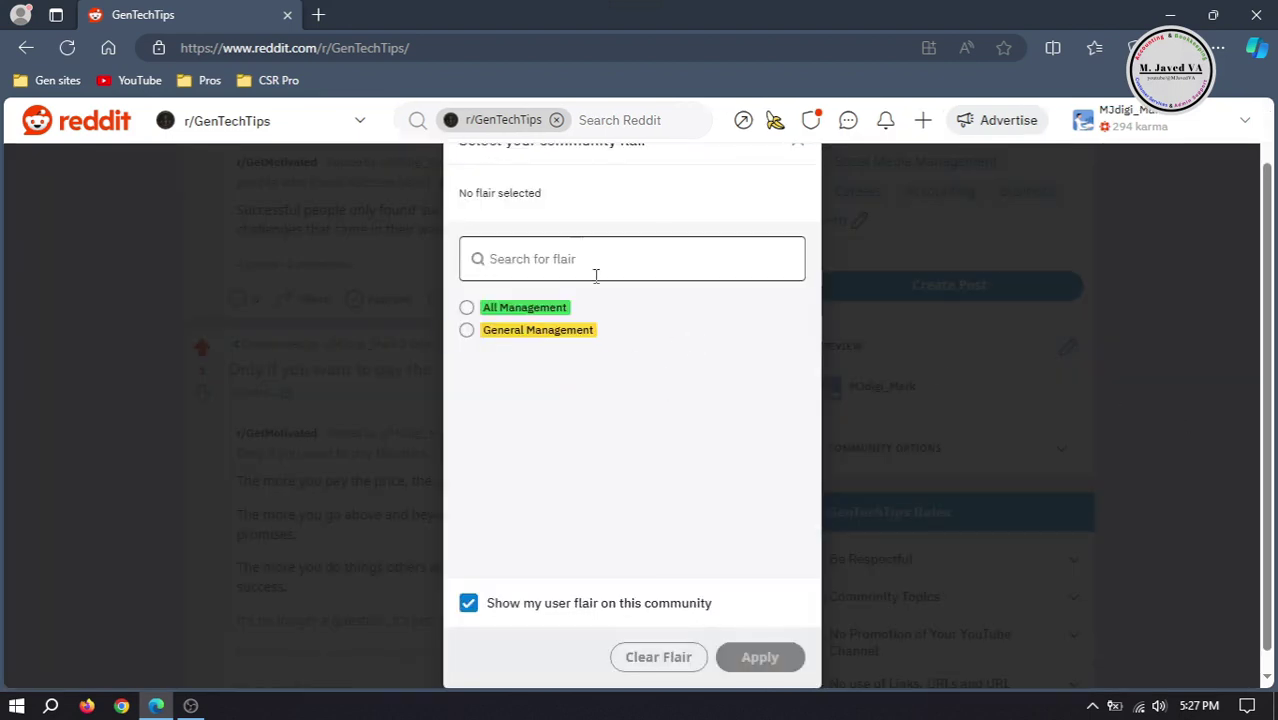
pyautogui.click(466, 309)
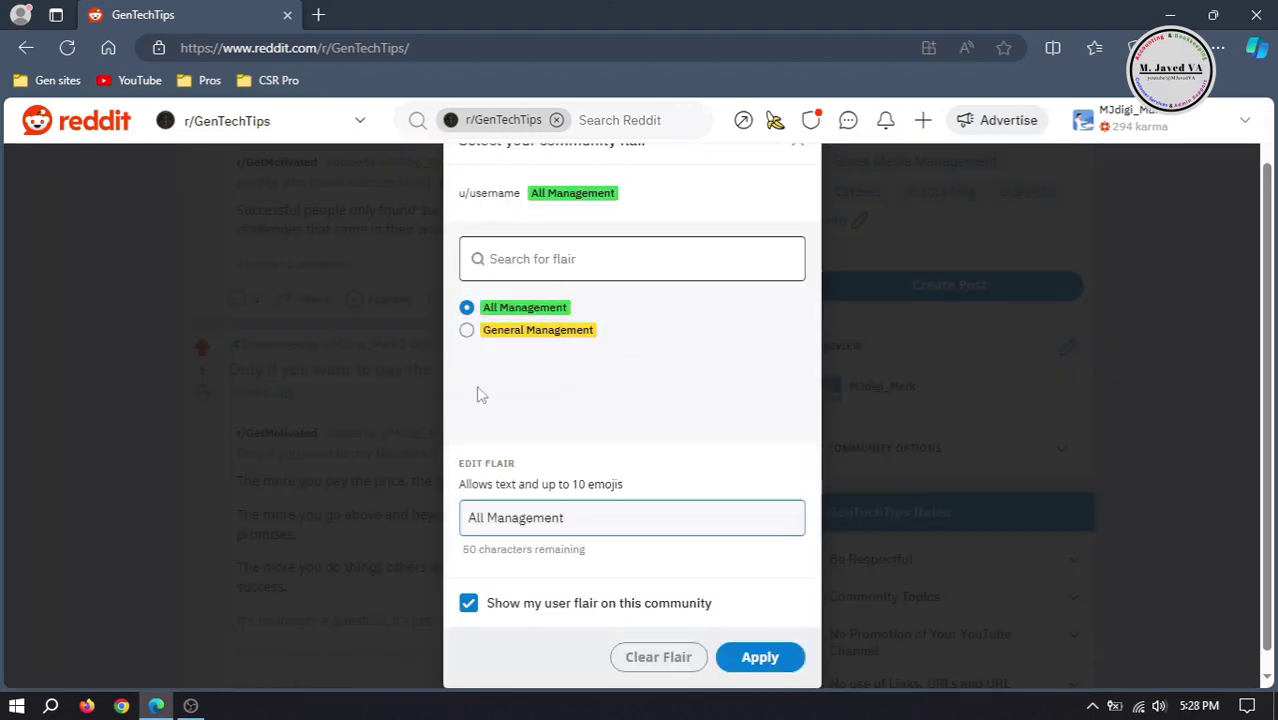
pyautogui.click(759, 652)
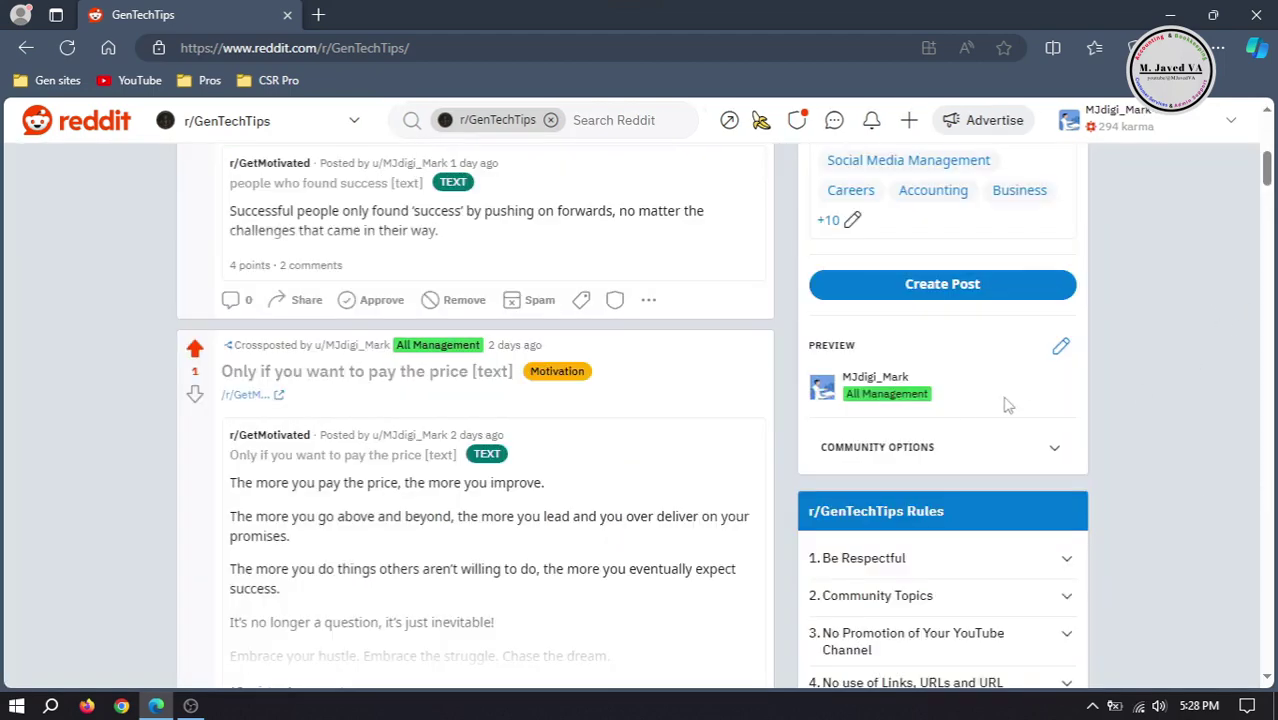
# Step: Reload the community page and check the user flair shown in the Moderators list and on the posts
pyautogui.moveTo(1268, 176); pyautogui.dragTo(1266, 238)
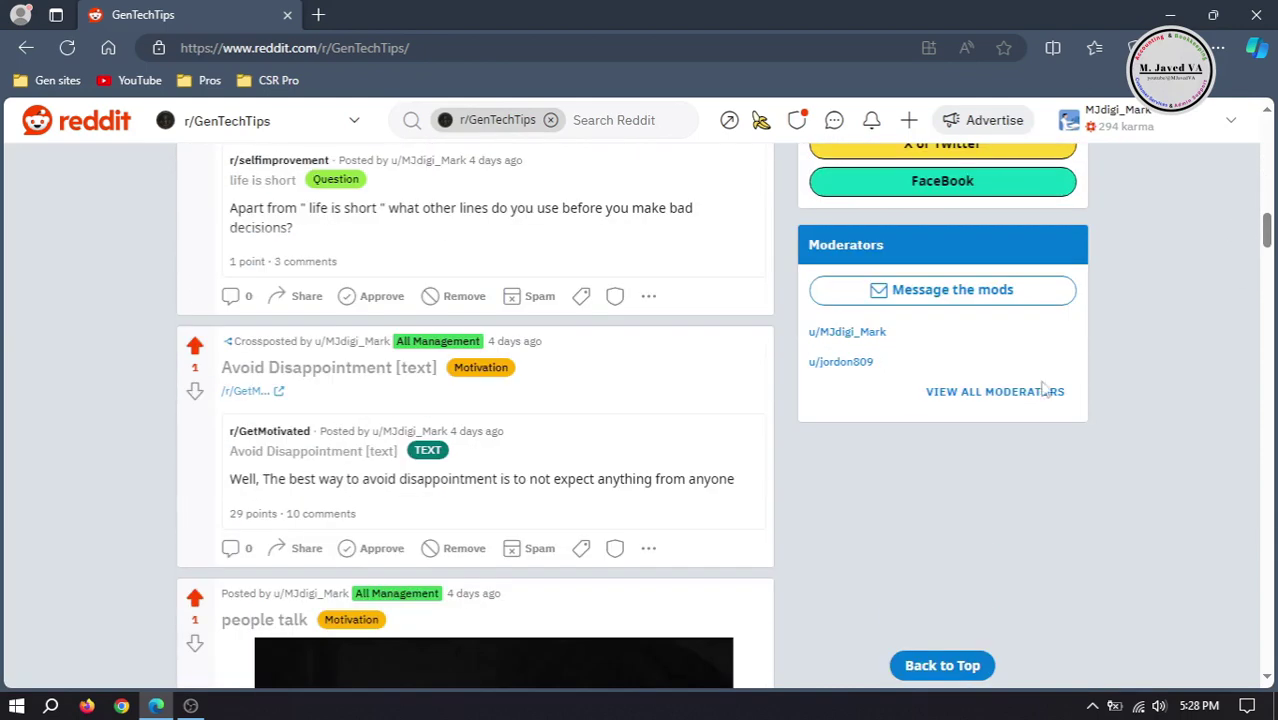
pyautogui.click(67, 47)
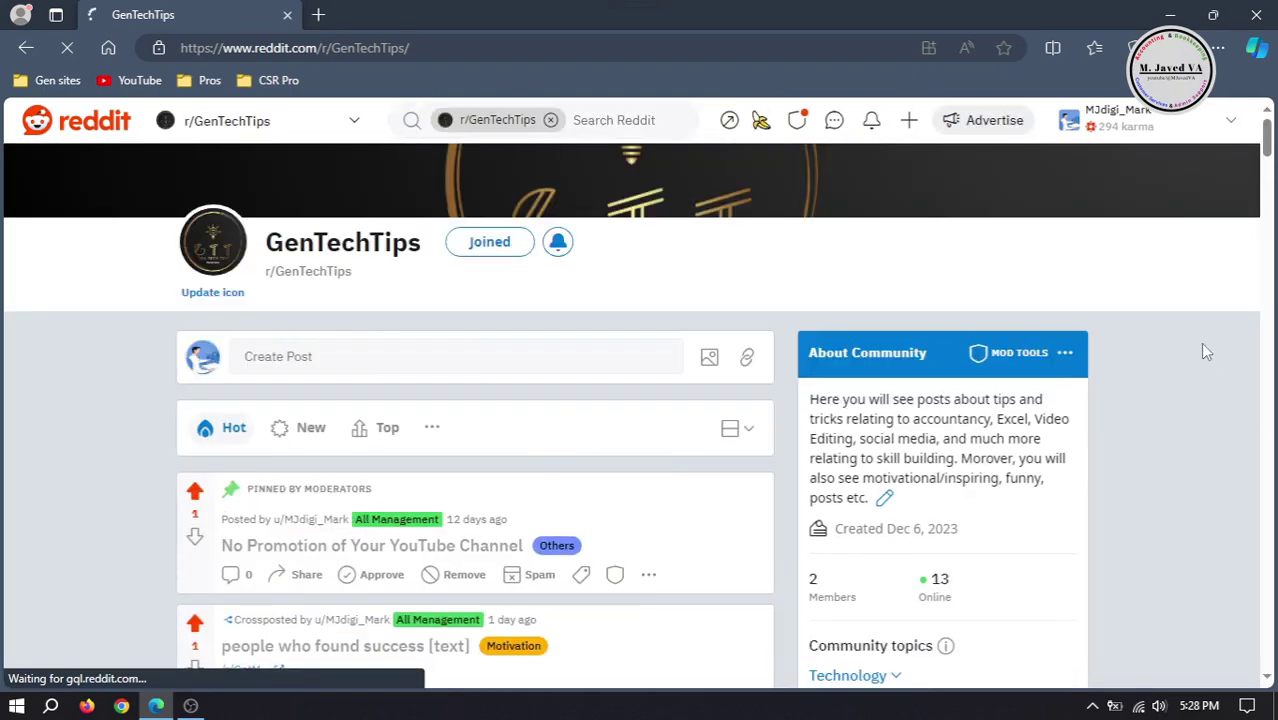
pyautogui.moveTo(1266, 140); pyautogui.dragTo(1267, 184)
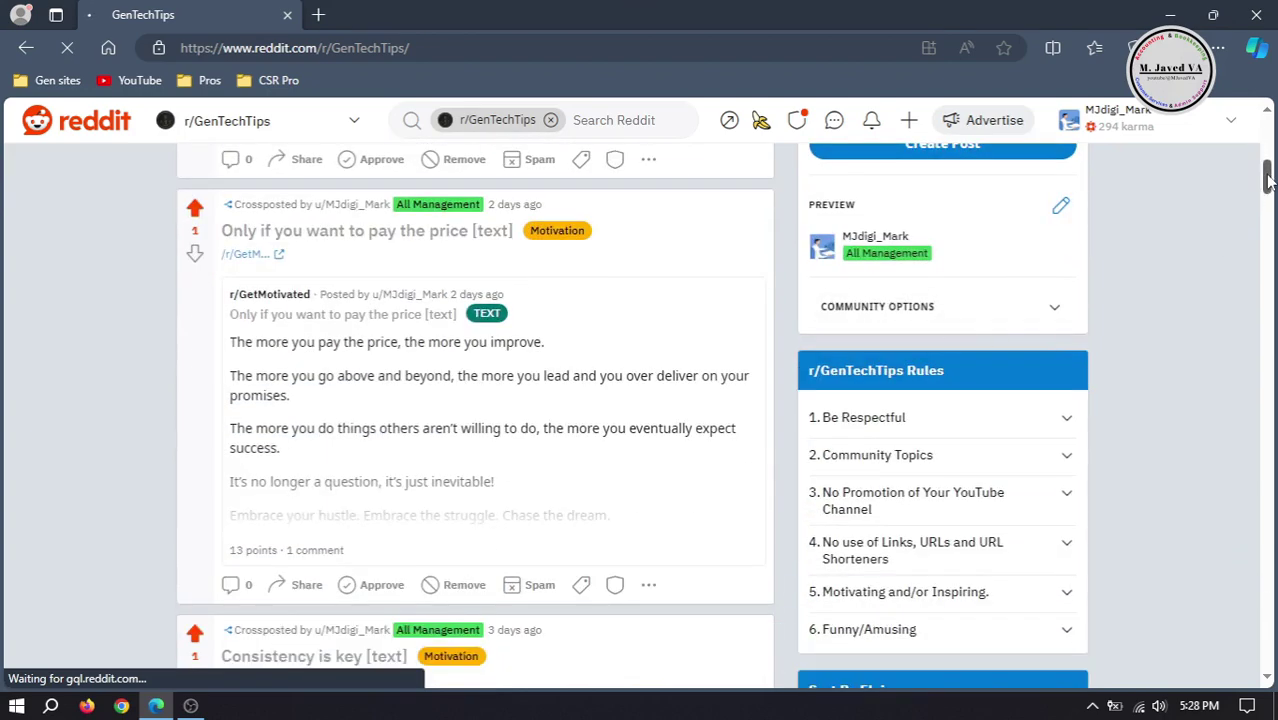
pyautogui.scroll(-10, 1220, 250)
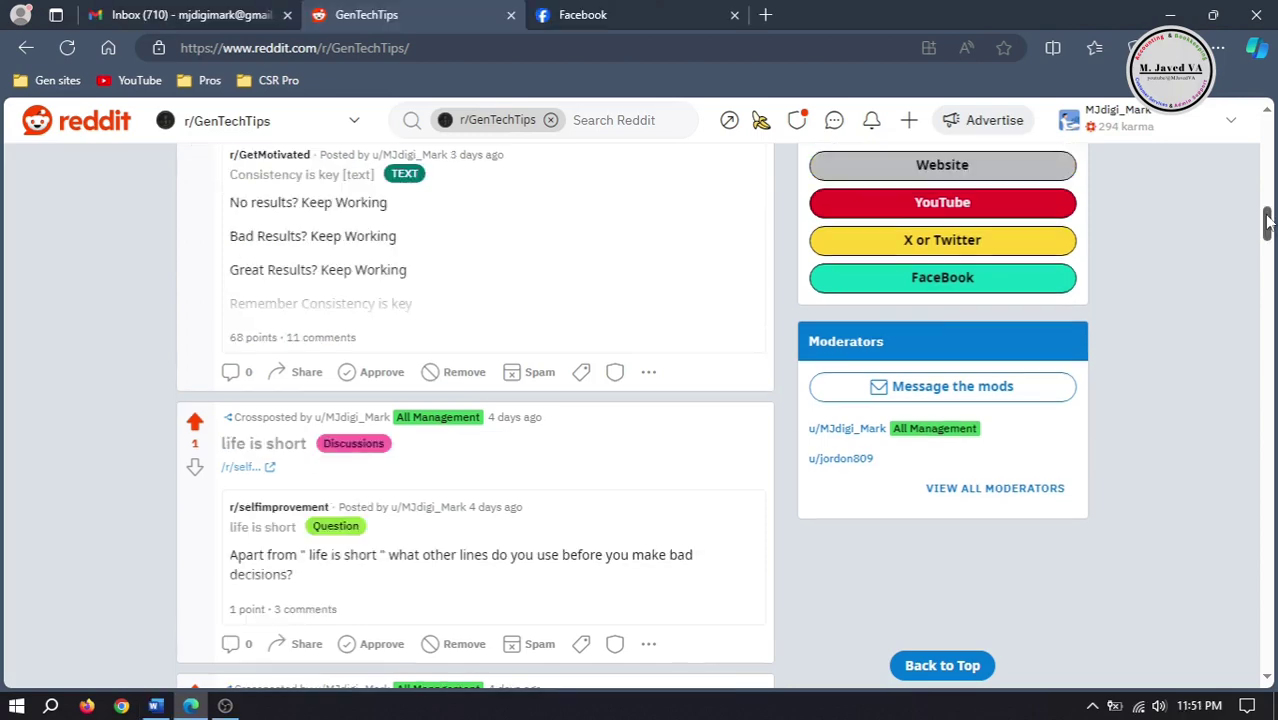
pyautogui.scroll(8, 1270, 175)
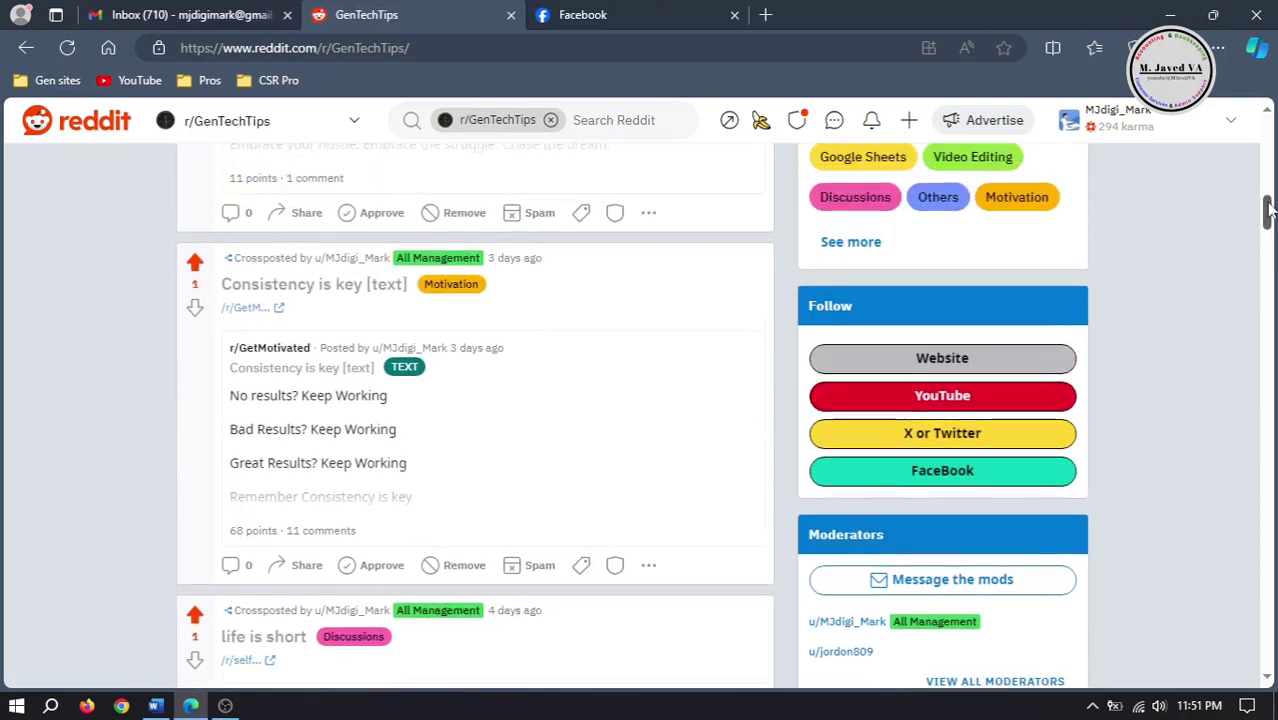
pyautogui.moveTo(1270, 175); pyautogui.dragTo(1270, 140)
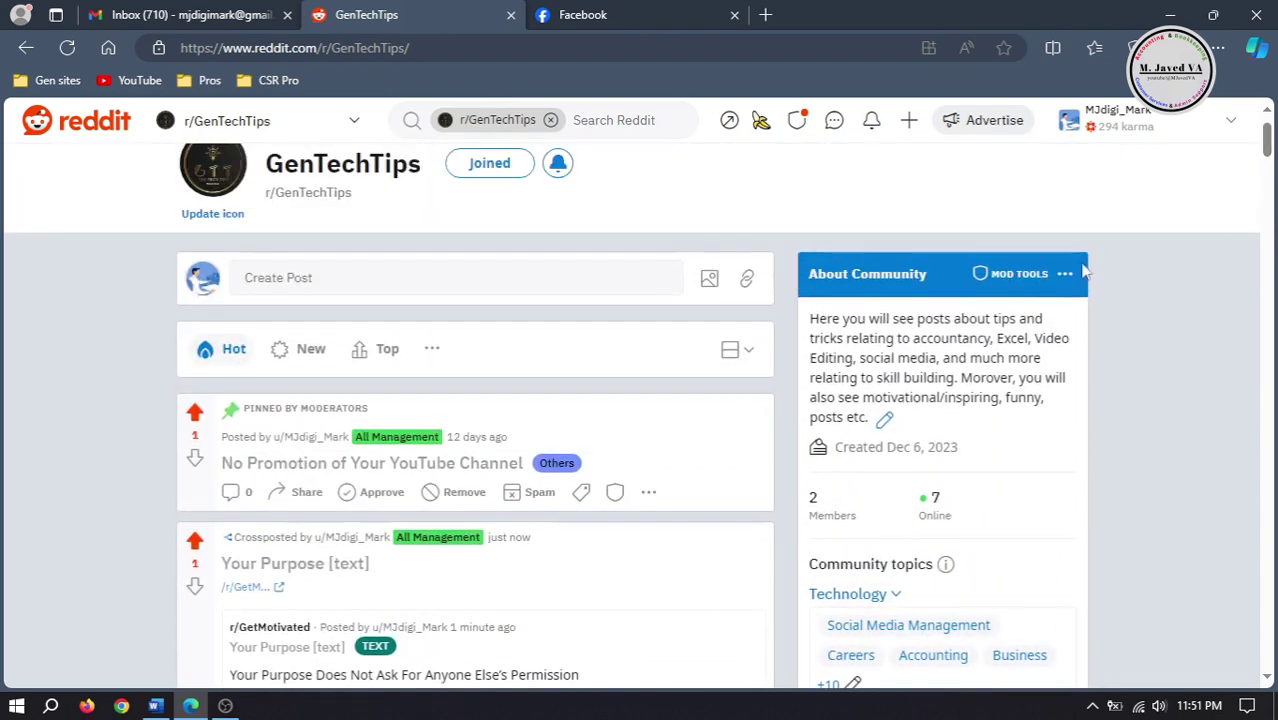
# Step: Open the community's User Flair settings in the mod tools and change the All Management flair's text to "Mod"
pyautogui.click(996, 278)
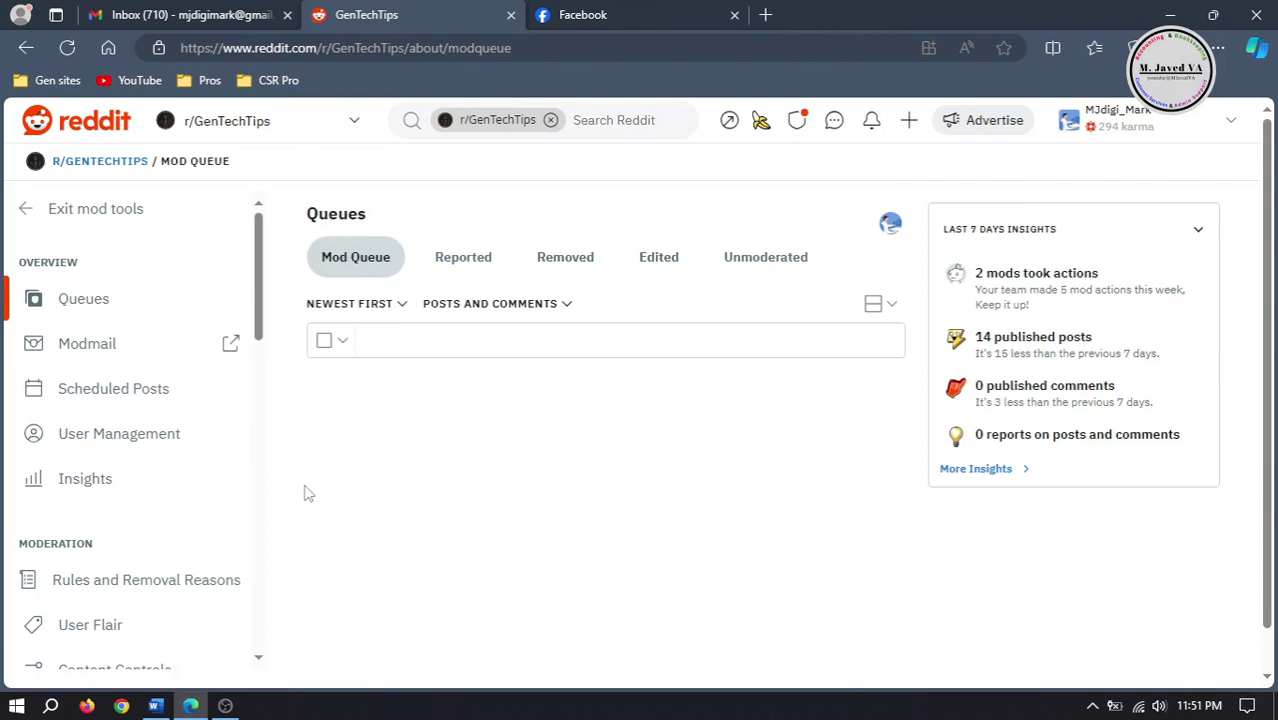
pyautogui.moveTo(261, 274); pyautogui.dragTo(267, 332)
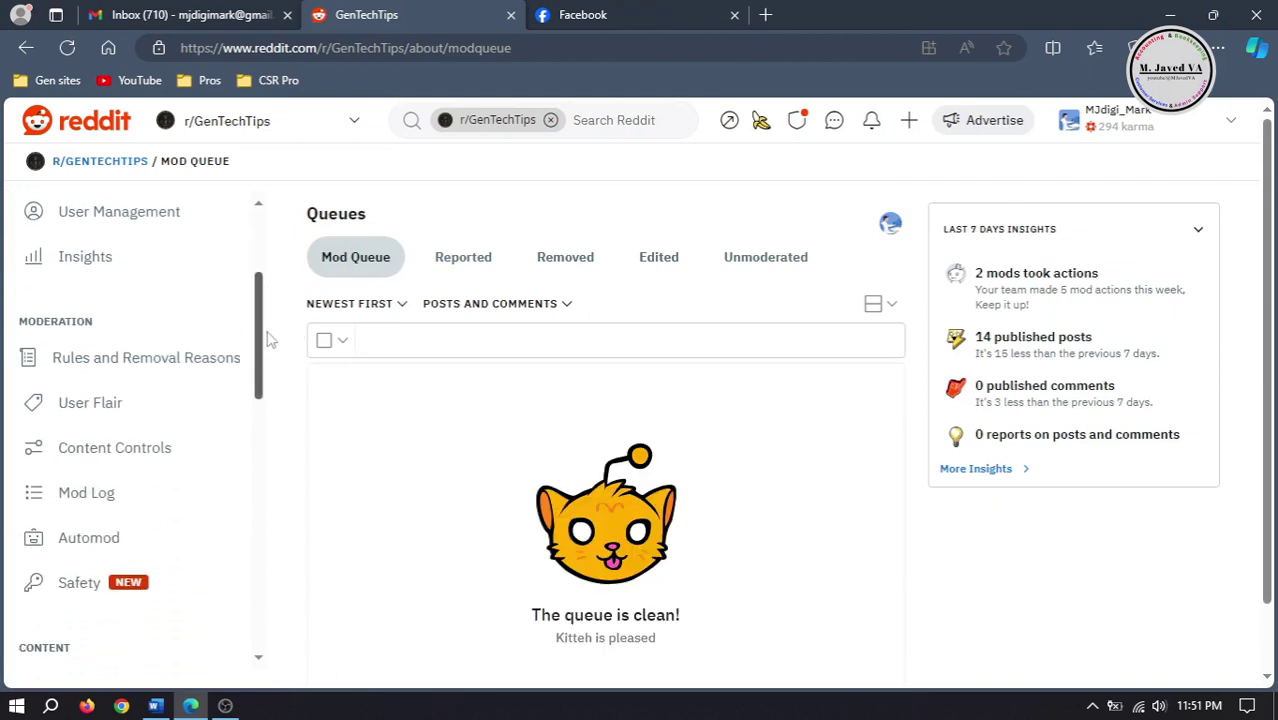
pyautogui.click(78, 405)
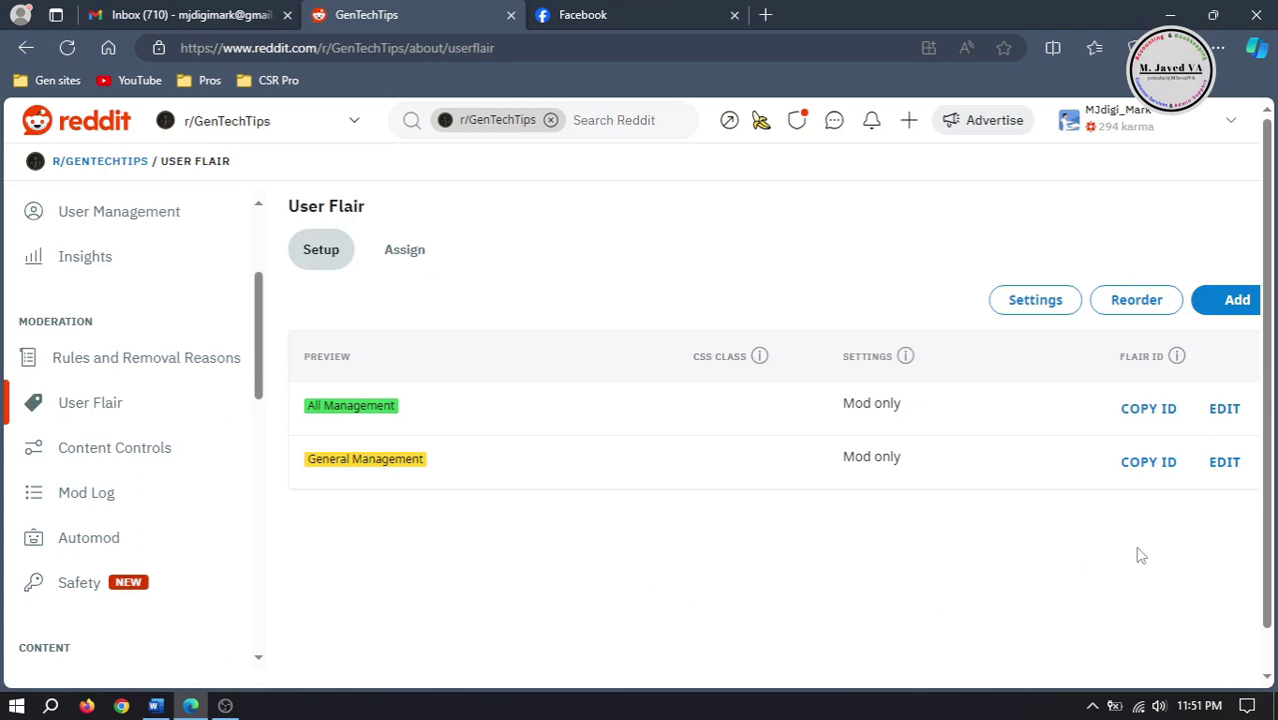
pyautogui.click(1225, 408)
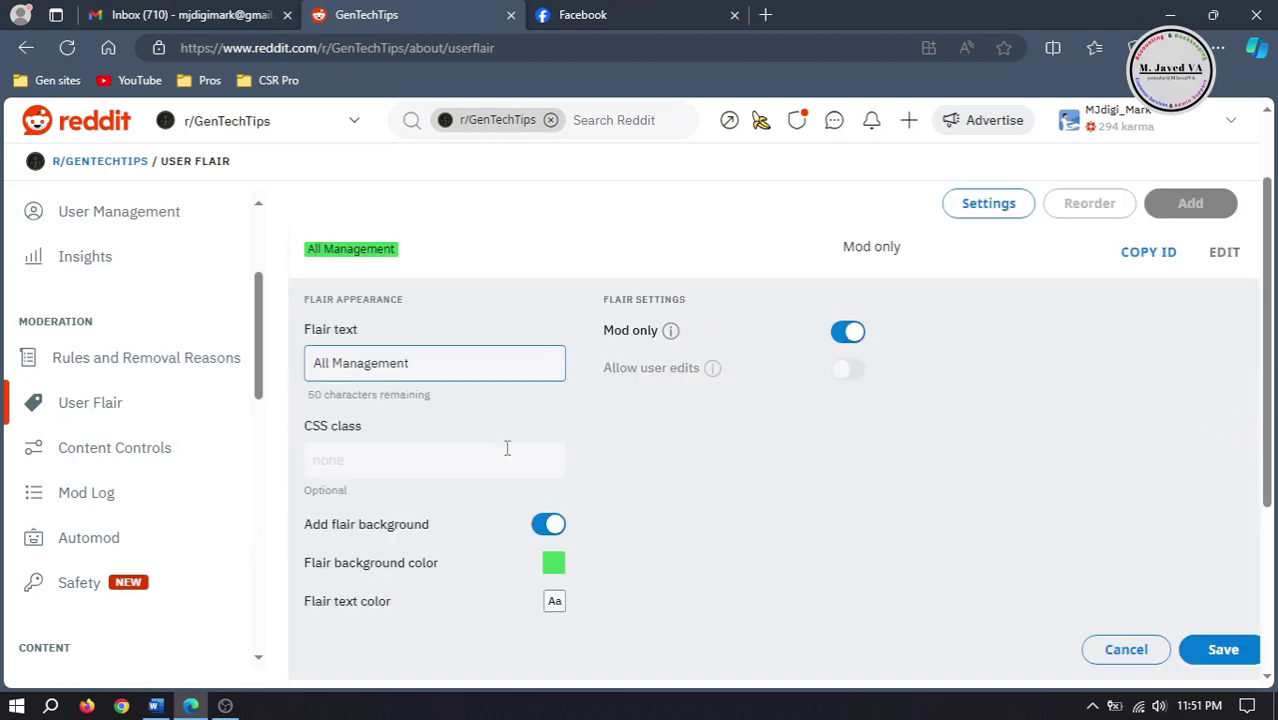
pyautogui.press('BackSpace')
pyautogui.press('BackSpace')
pyautogui.press('BackSpace')
pyautogui.press('BackSpace')
pyautogui.press('BackSpace')
pyautogui.press('BackSpace')
pyautogui.press('BackSpace')
pyautogui.press('BackSpace')
pyautogui.press('BackSpace')
pyautogui.press('BackSpace')
pyautogui.press('BackSpace')
pyautogui.press('BackSpace')
pyautogui.press('BackSpace')
pyautogui.press('BackSpace')
pyautogui.write('Mod')
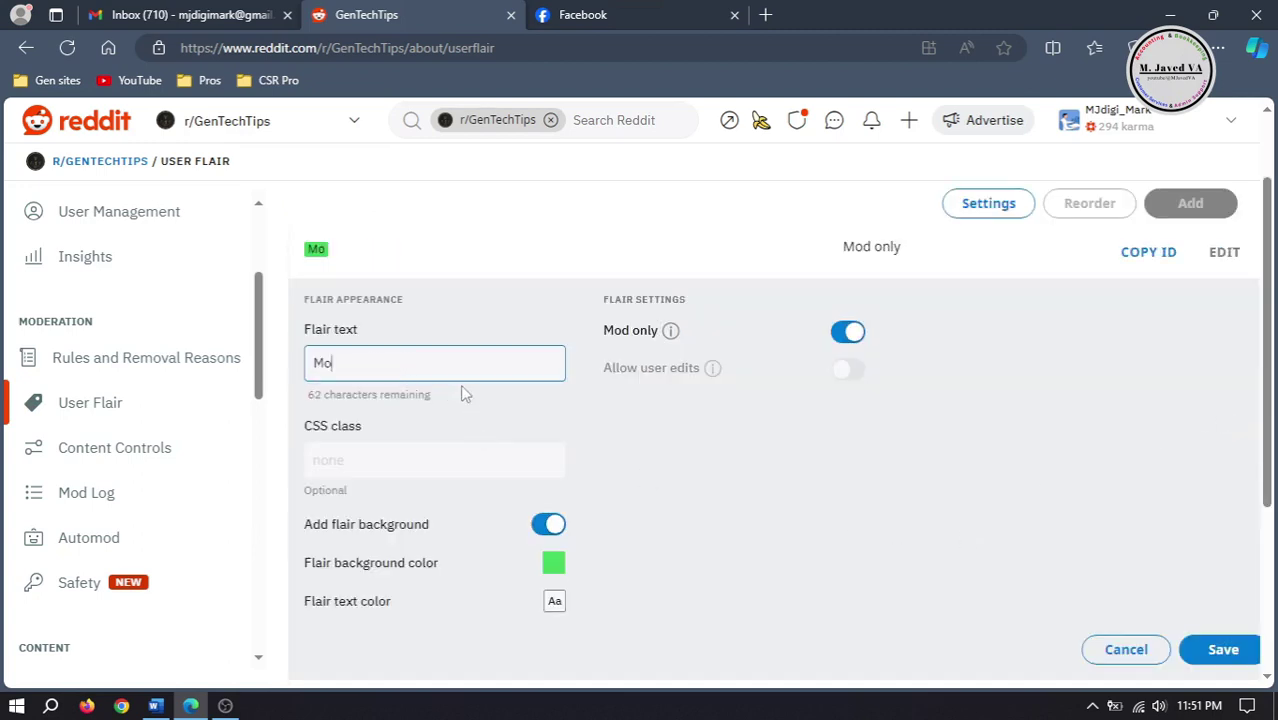
# Step: Set the Mod flair's background color to turquoise and save the flair
pyautogui.click(553, 563)
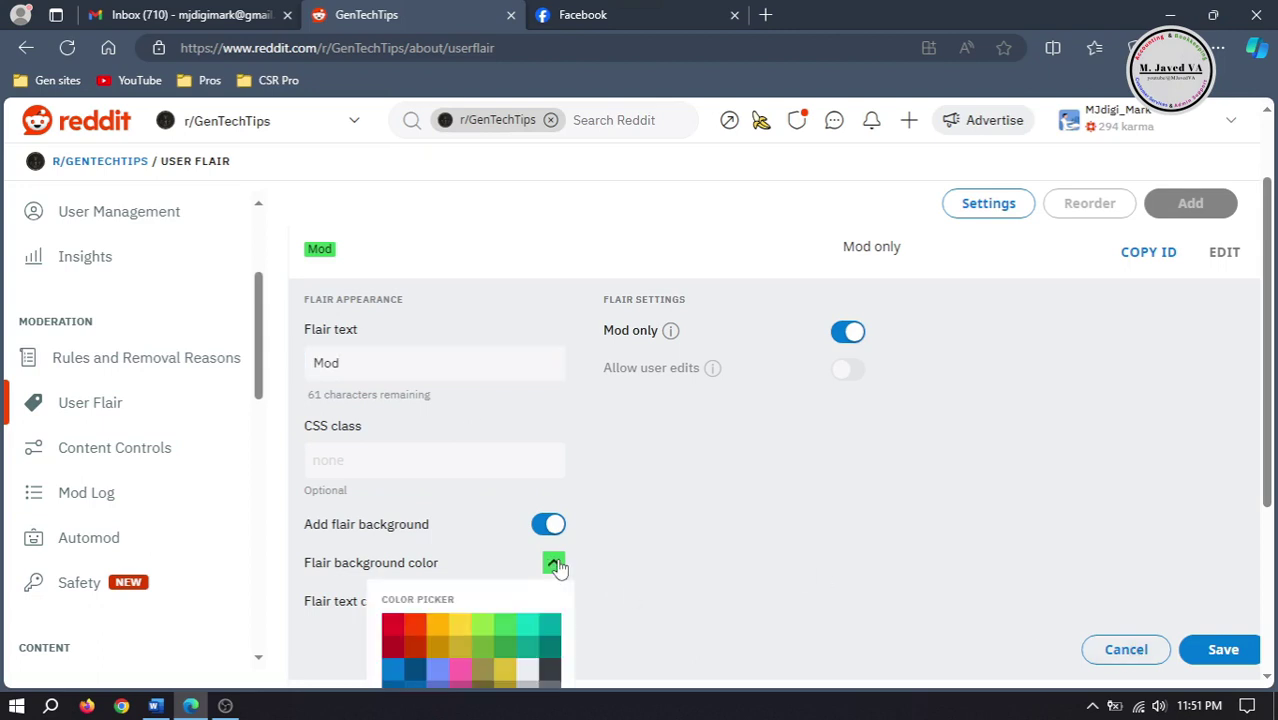
pyautogui.click(482, 628)
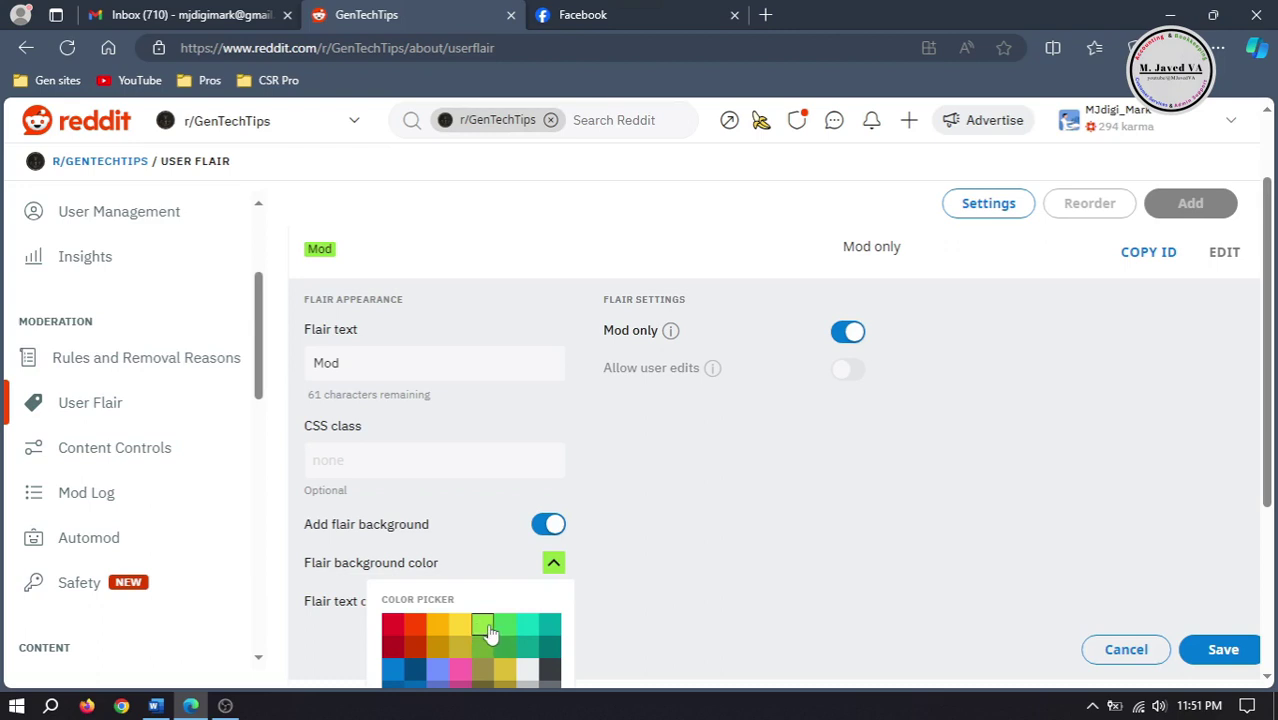
pyautogui.click(528, 627)
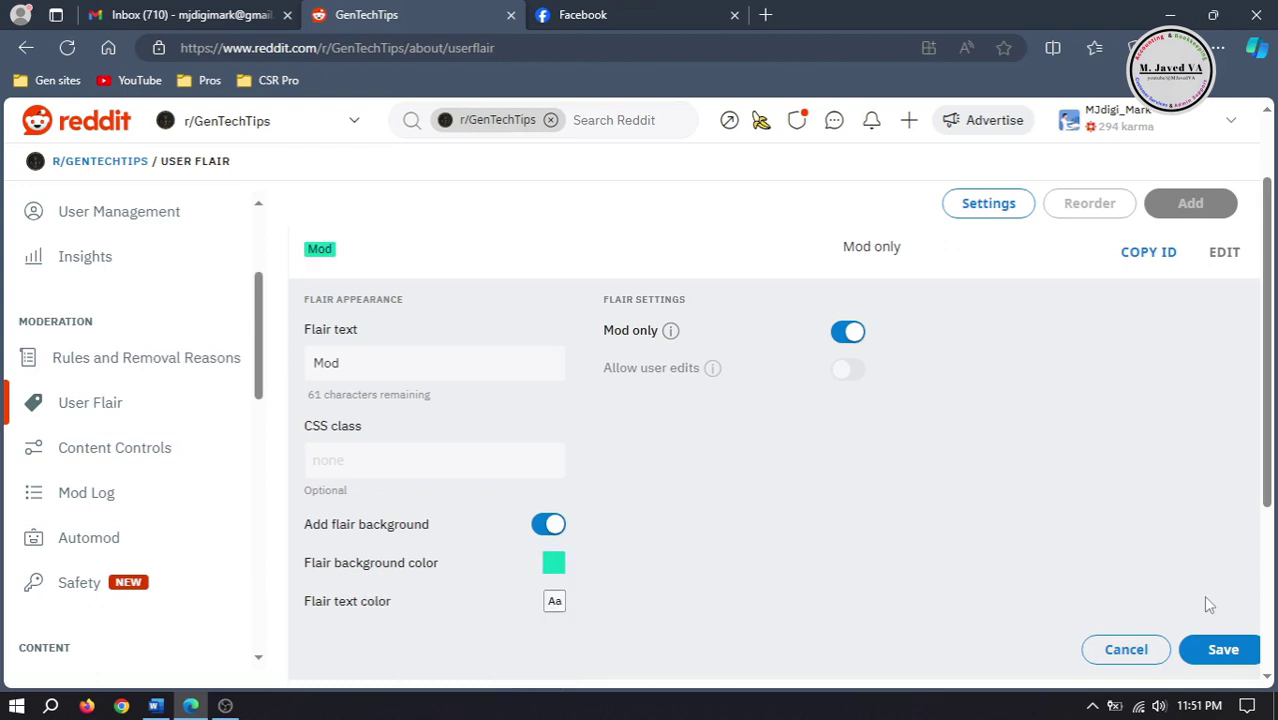
pyautogui.click(1208, 649)
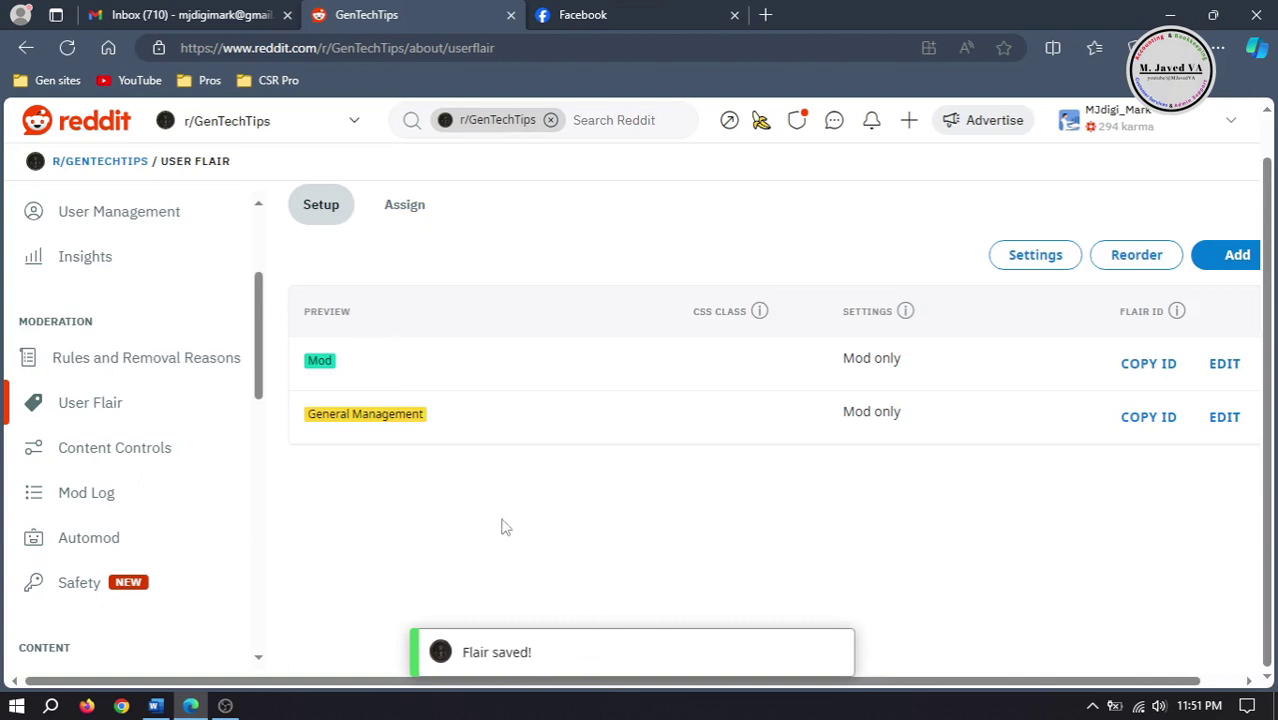
# Step: Return to the GenTechTips community page and apply the Mod flair to your own account
pyautogui.click(100, 168)
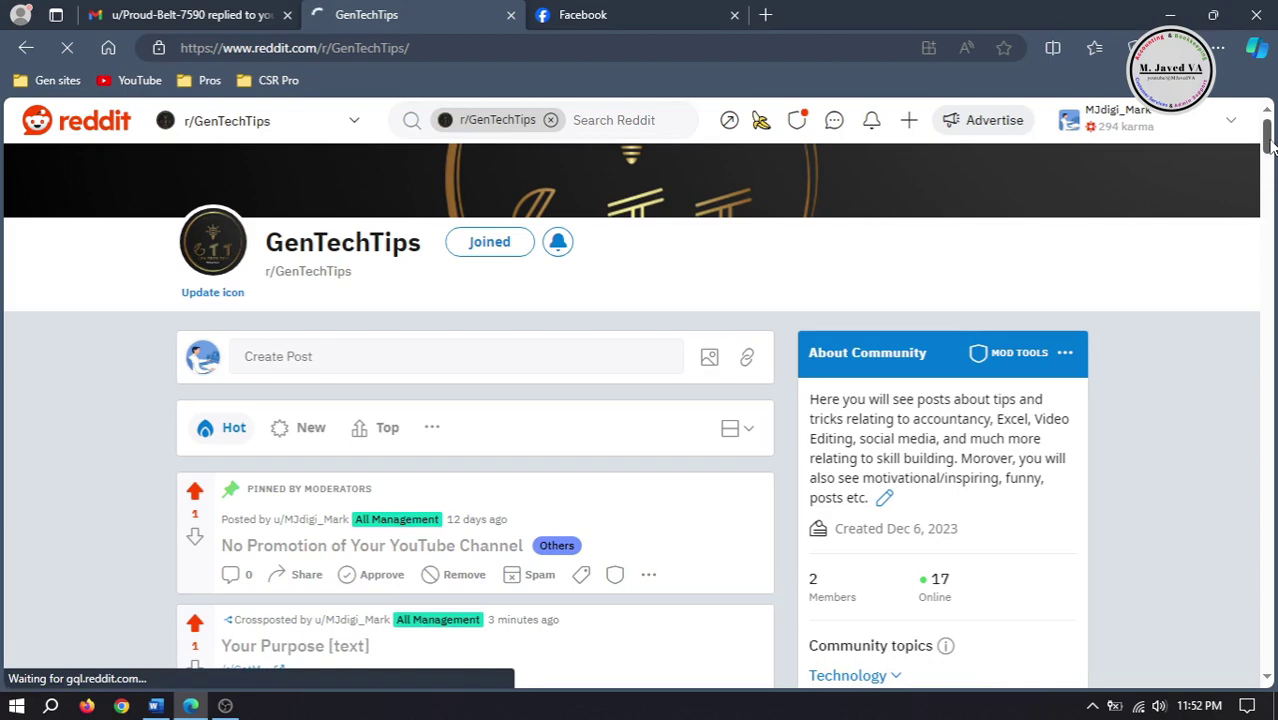
pyautogui.scroll(-5, 1268, 145)
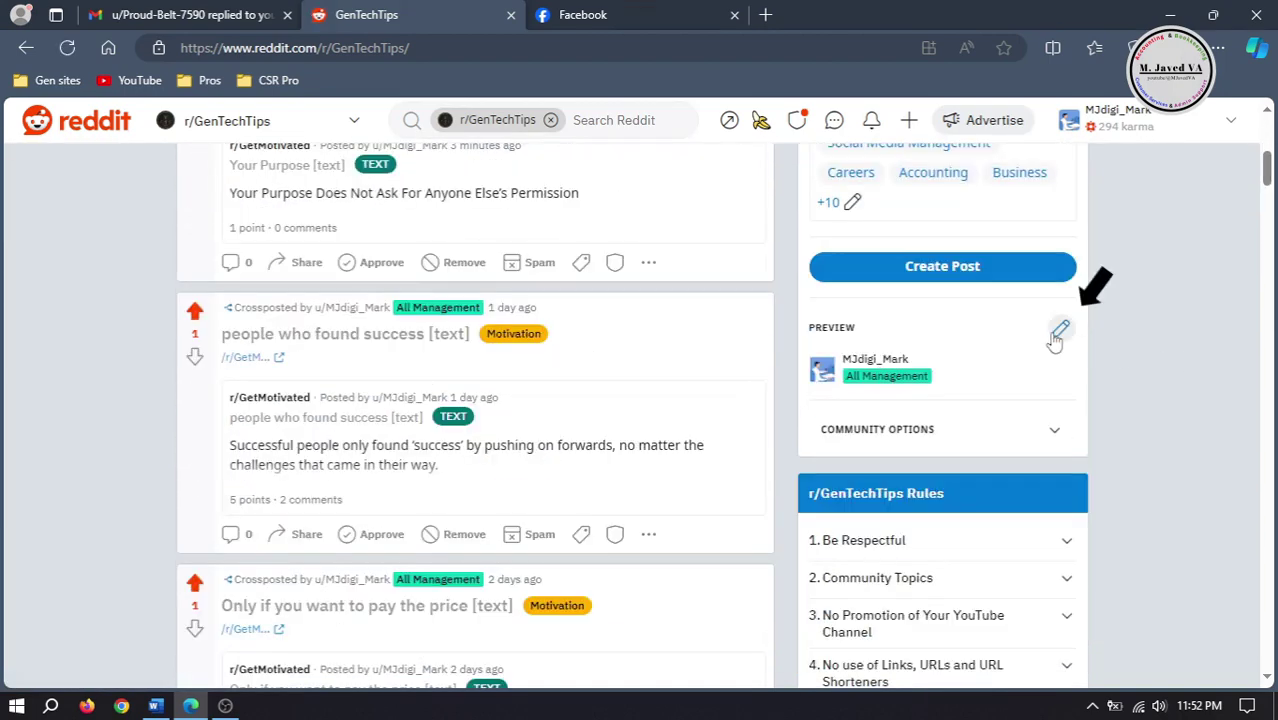
pyautogui.click(1058, 334)
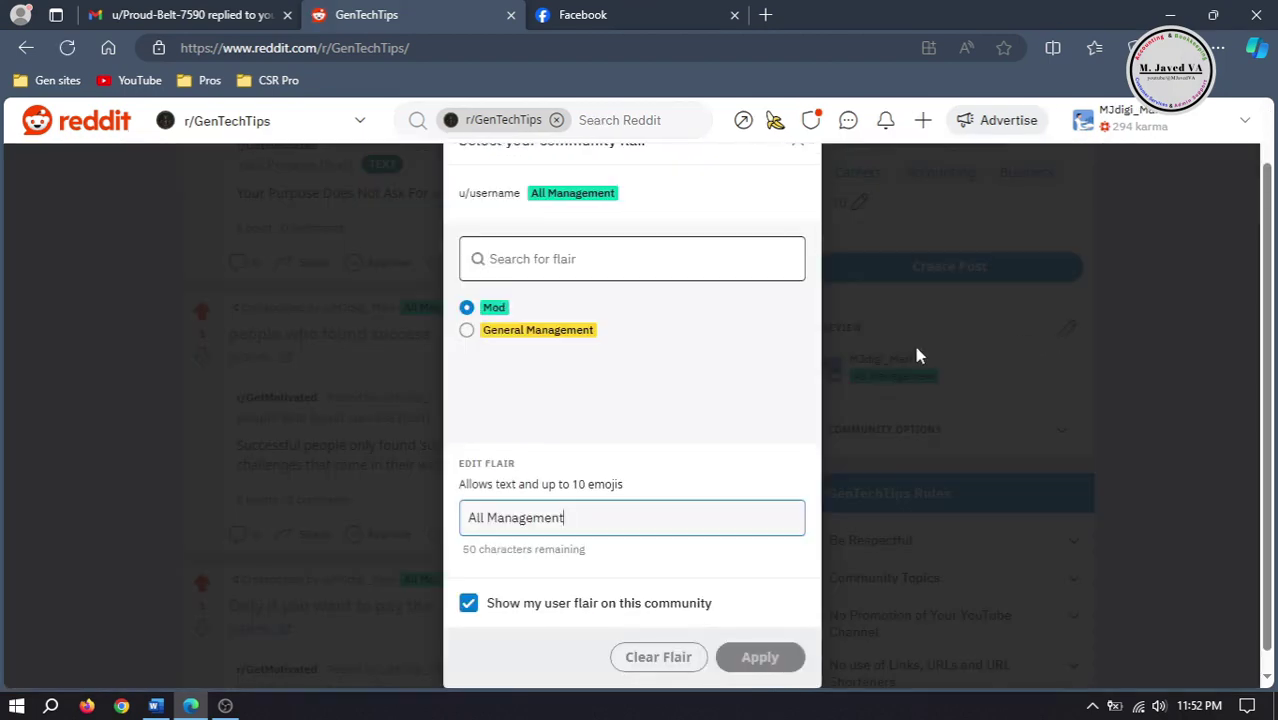
pyautogui.click(466, 333)
pyautogui.click(470, 310)
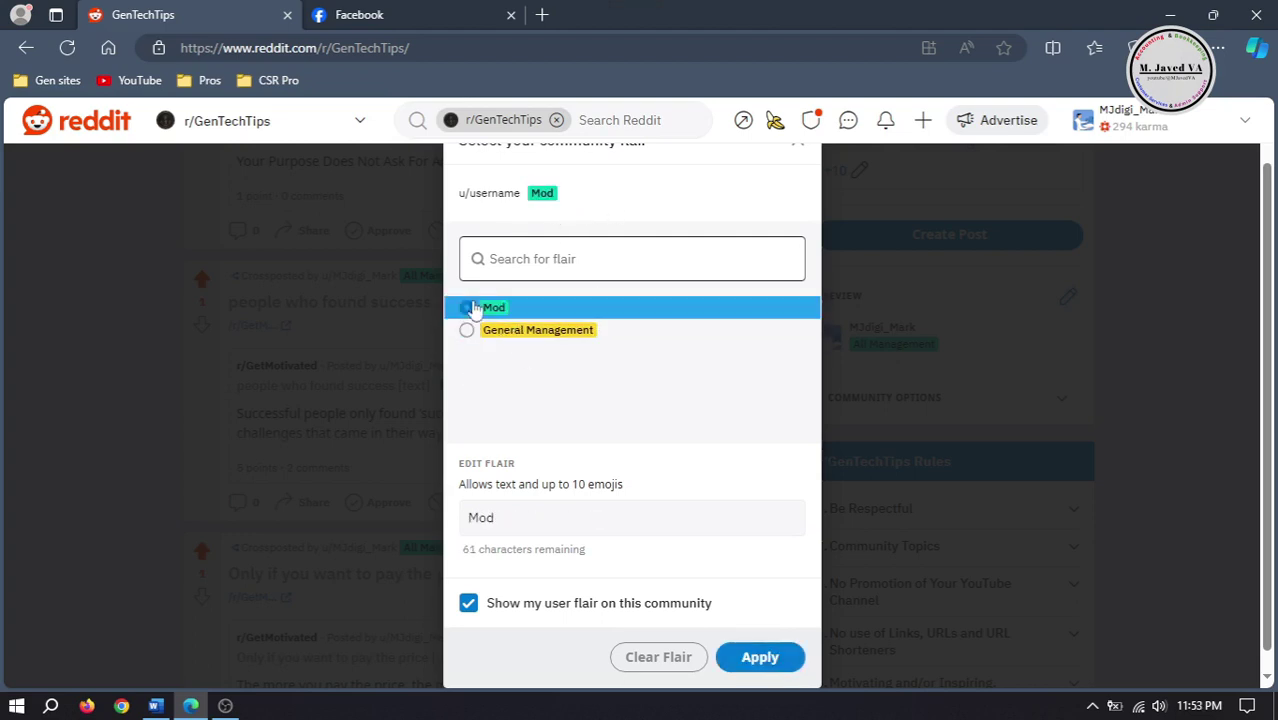
pyautogui.click(757, 658)
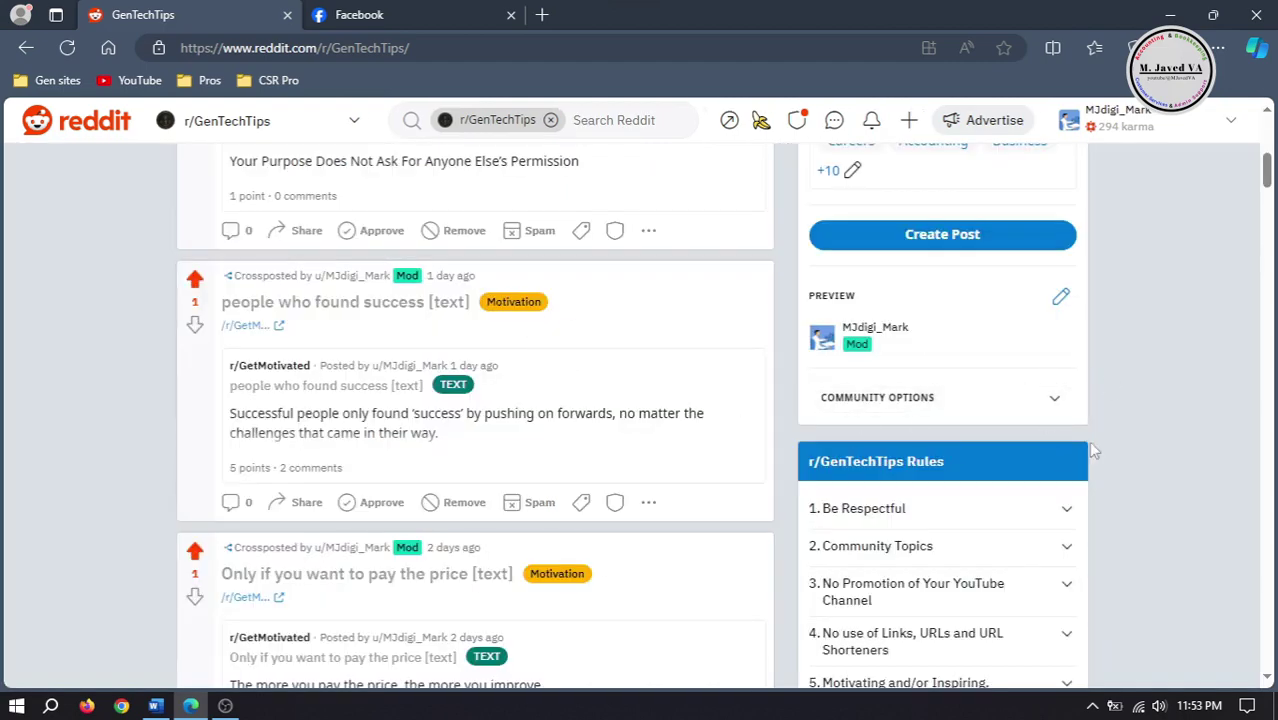
# Step: Check the flair in the Moderators list, reload the community page and look at the list again
pyautogui.moveTo(1268, 188); pyautogui.dragTo(1268, 238)
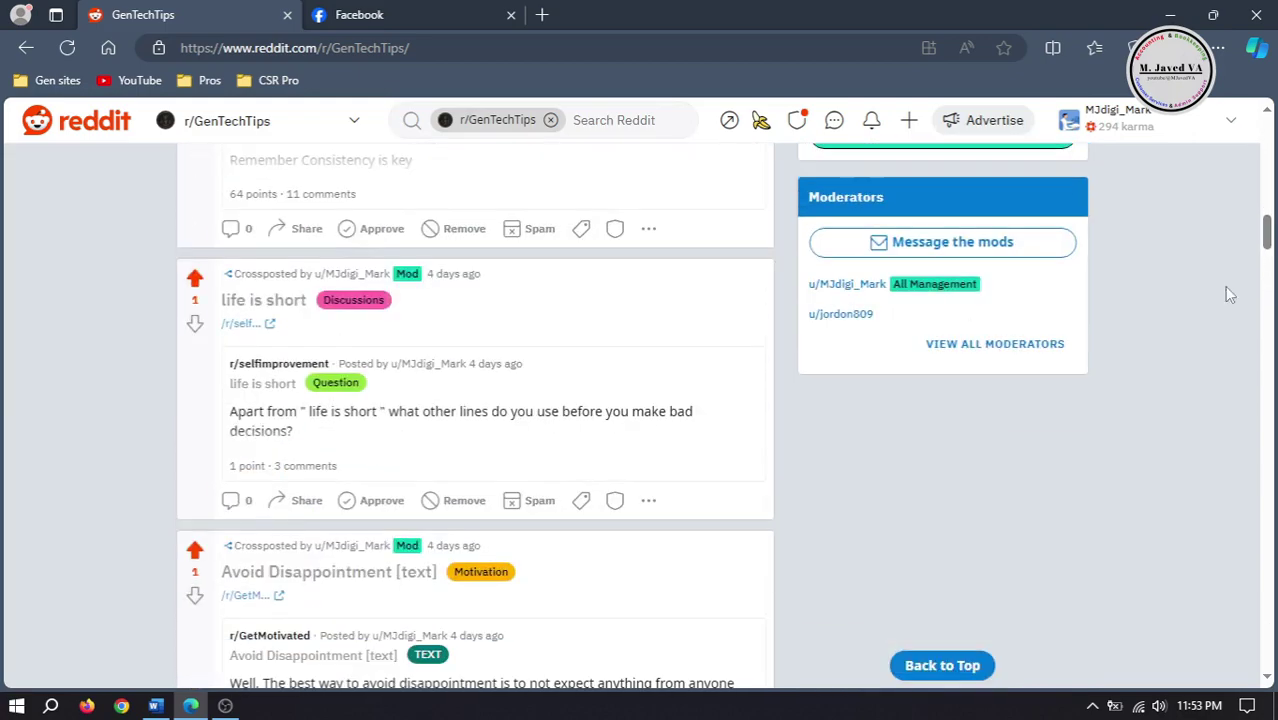
pyautogui.click(67, 52)
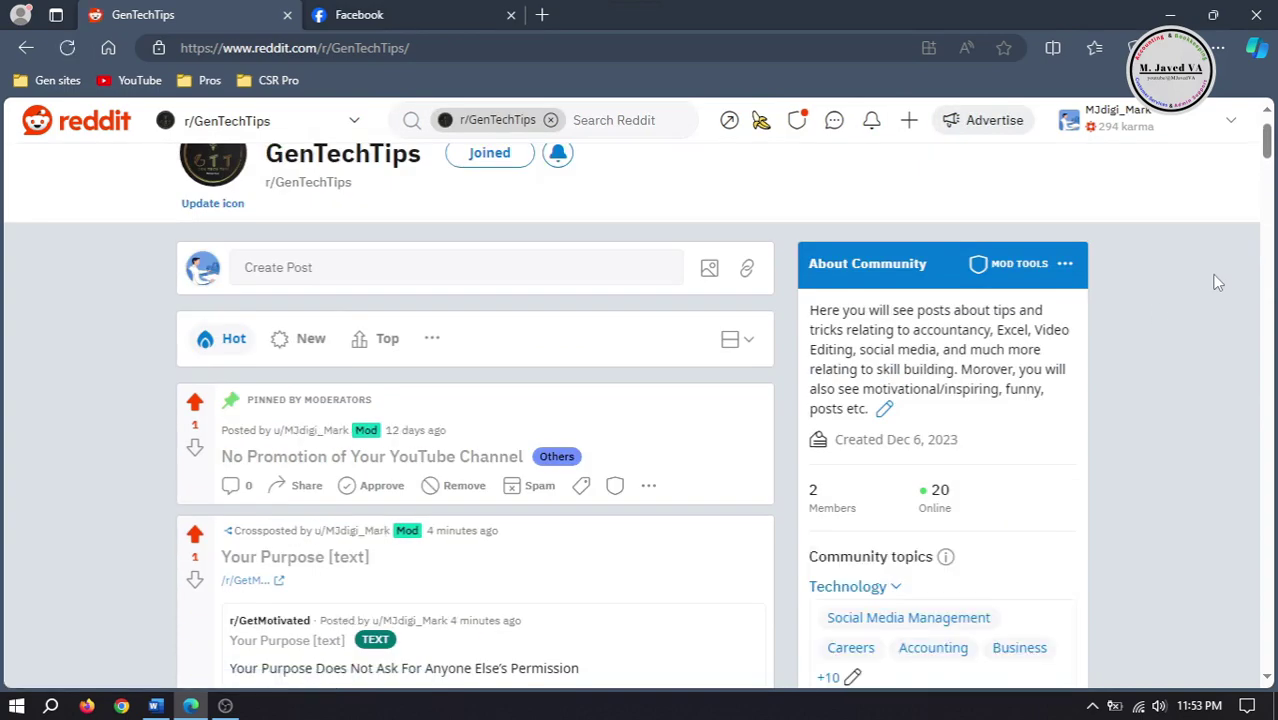
pyautogui.moveTo(1268, 143); pyautogui.dragTo(1268, 222)
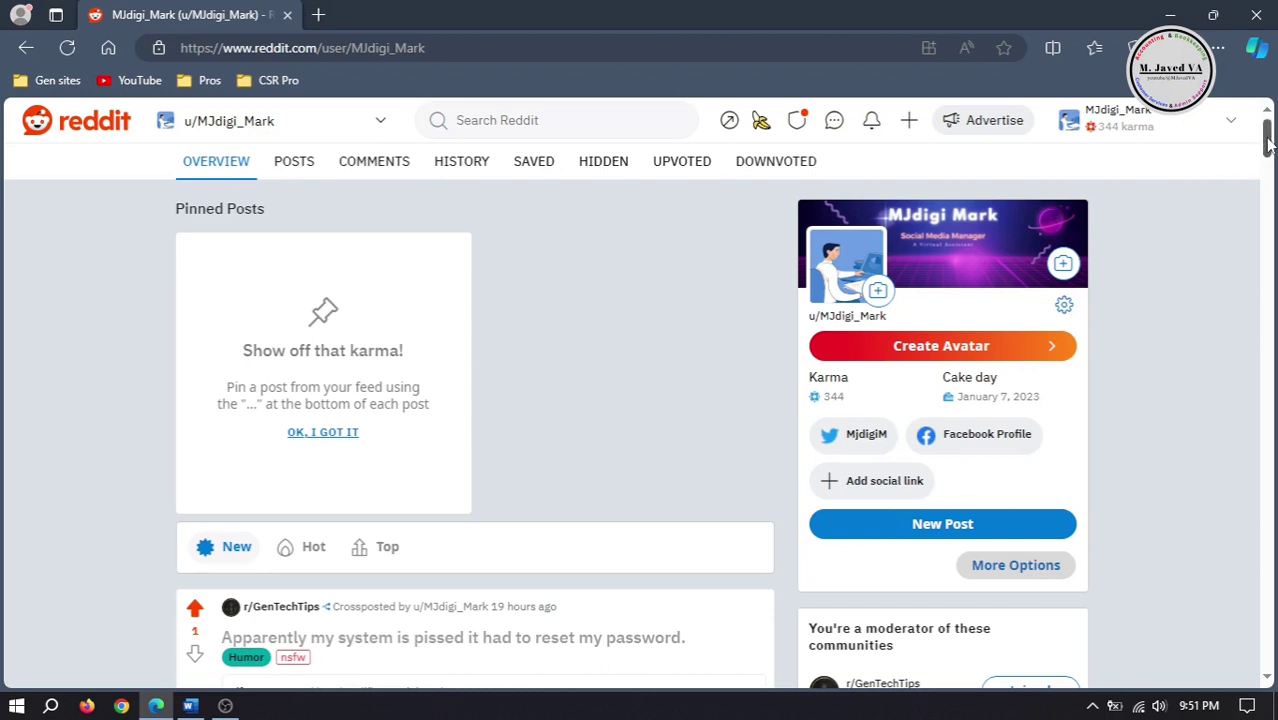
# Step: Open the r/GetMotivated post "don't share too much [text]" from your profile feed and go to its comments
pyautogui.moveTo(1266, 145); pyautogui.dragTo(1264, 238)
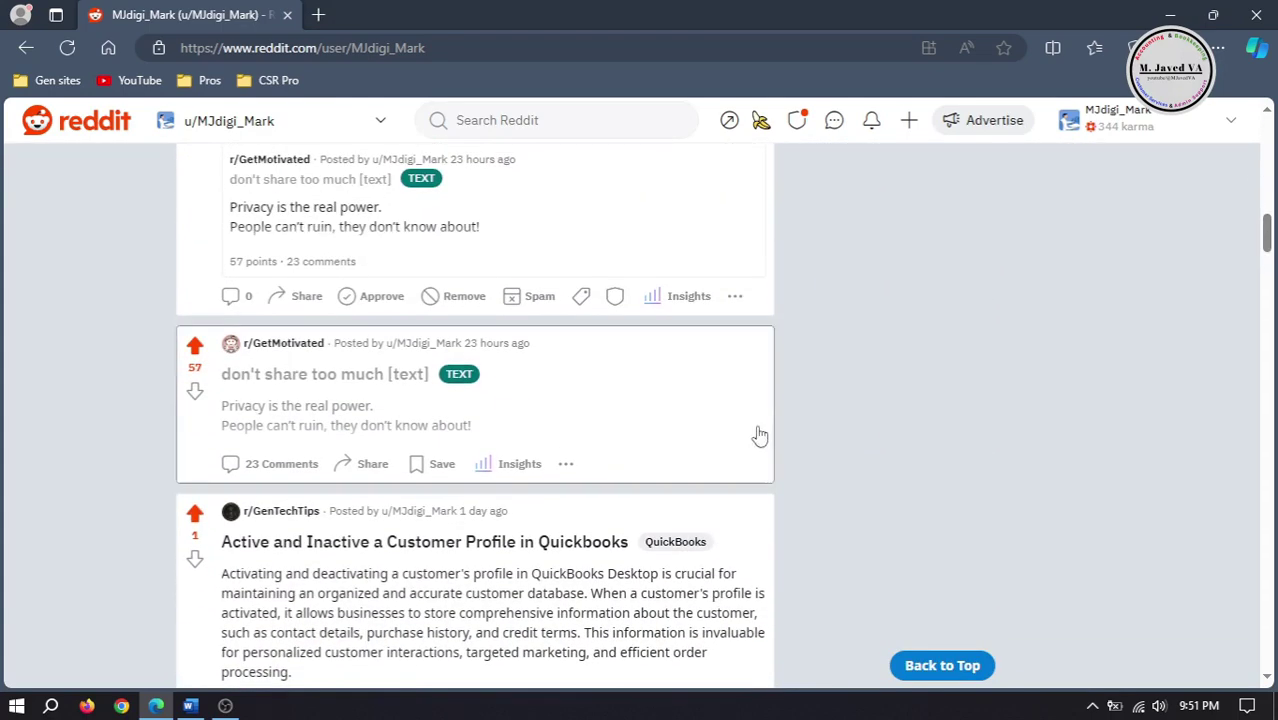
pyautogui.click(555, 405)
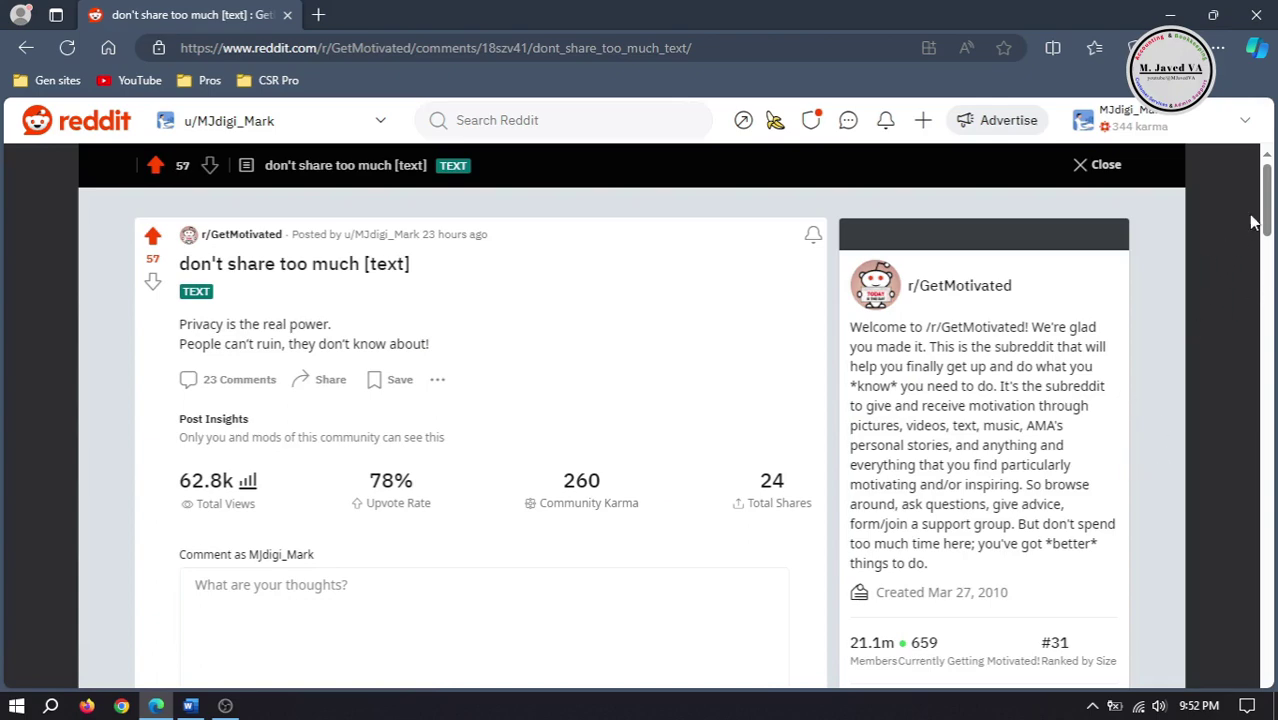
pyautogui.moveTo(1268, 195); pyautogui.dragTo(1260, 260)
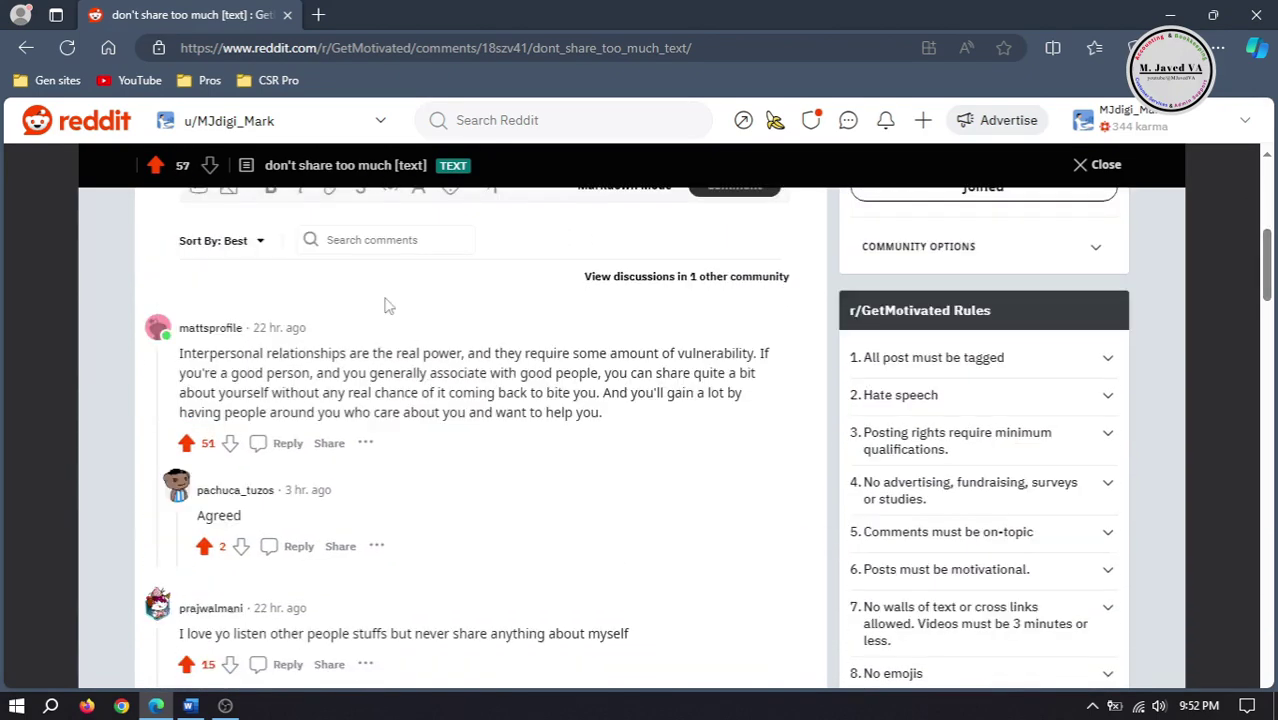
# Step: Open the profiles of three top-level commenters on the post in separate new tabs
pyautogui.rightClick(210, 330)
pyautogui.press('Escape')
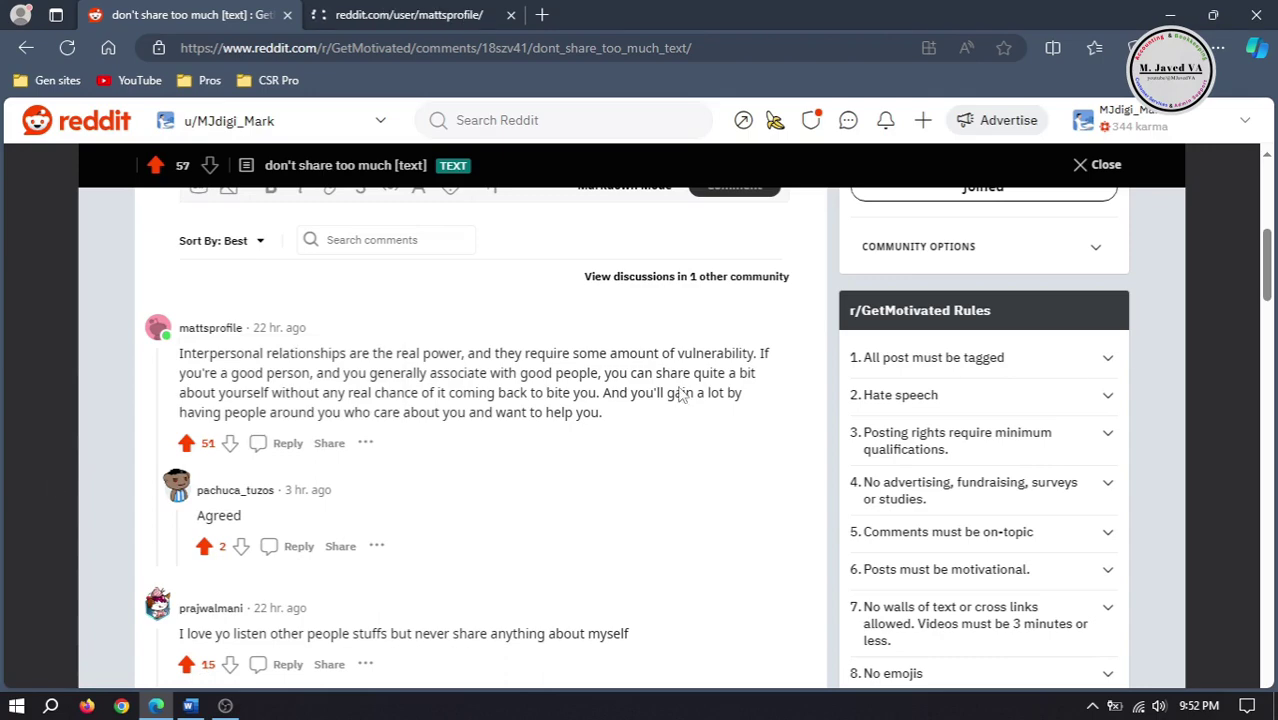
pyautogui.scroll(-3, 1264, 318)
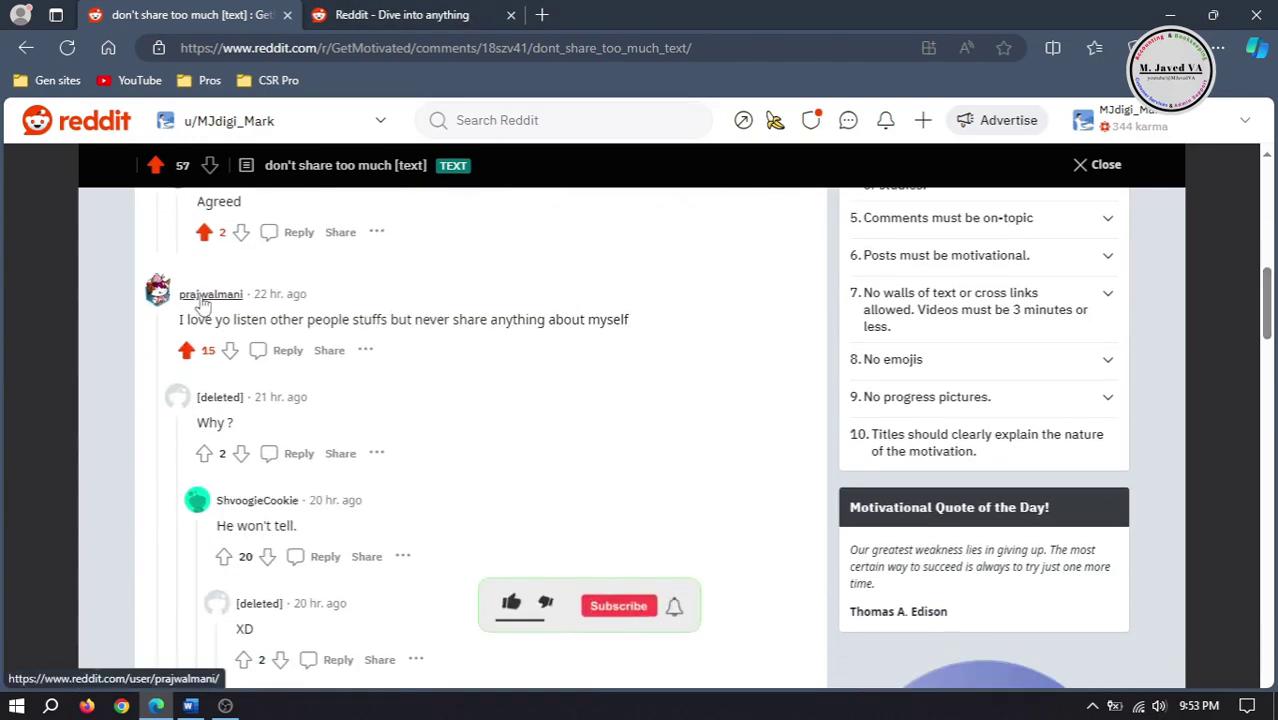
pyautogui.rightClick(210, 300)
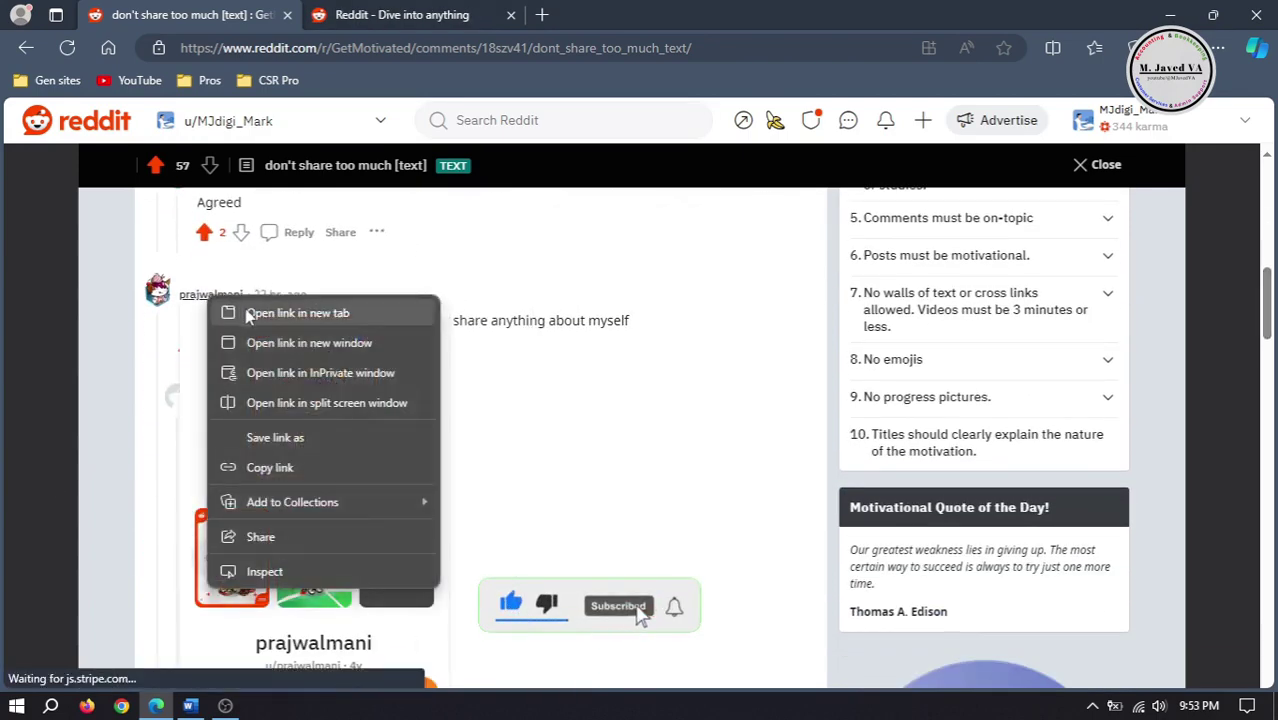
pyautogui.click(250, 313)
pyautogui.scroll(-6, 1246, 320)
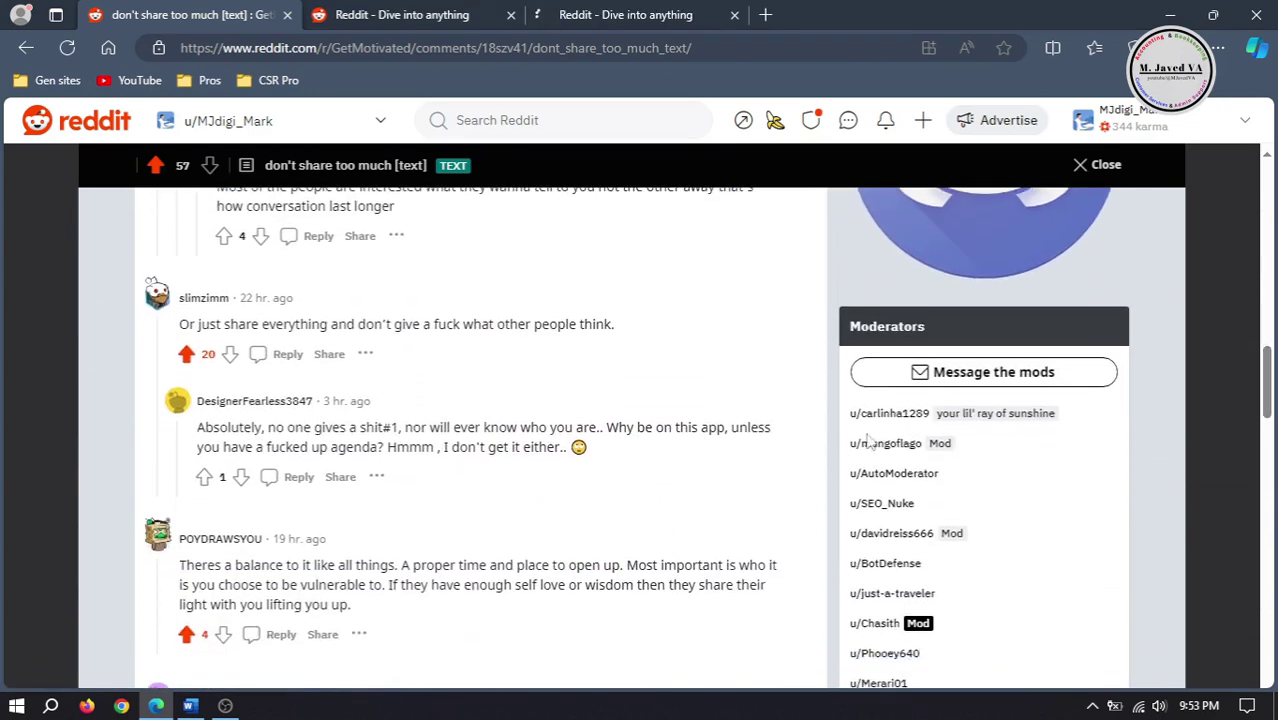
pyautogui.rightClick(201, 302)
pyautogui.click(260, 315)
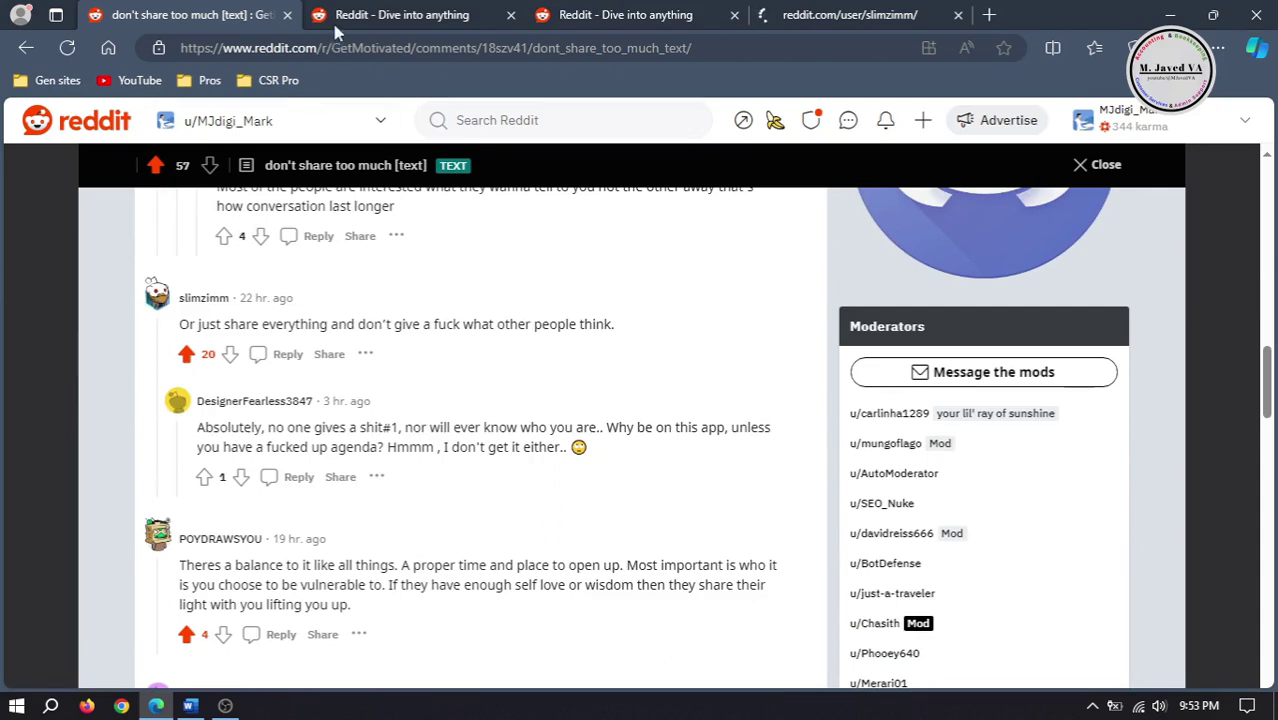
# Step: Check that the three commenters' profiles have loaded and expand the additional user options on the first commenter's profile
pyautogui.click(340, 12)
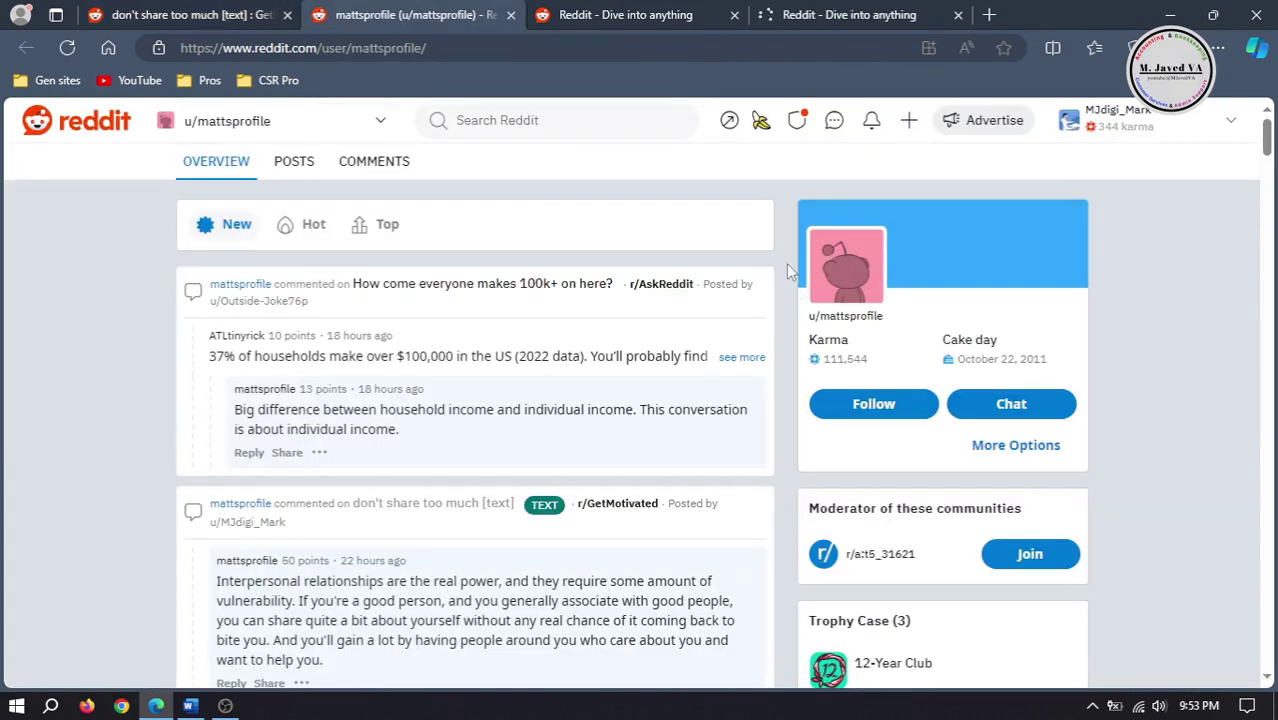
pyautogui.click(603, 15)
pyautogui.click(822, 15)
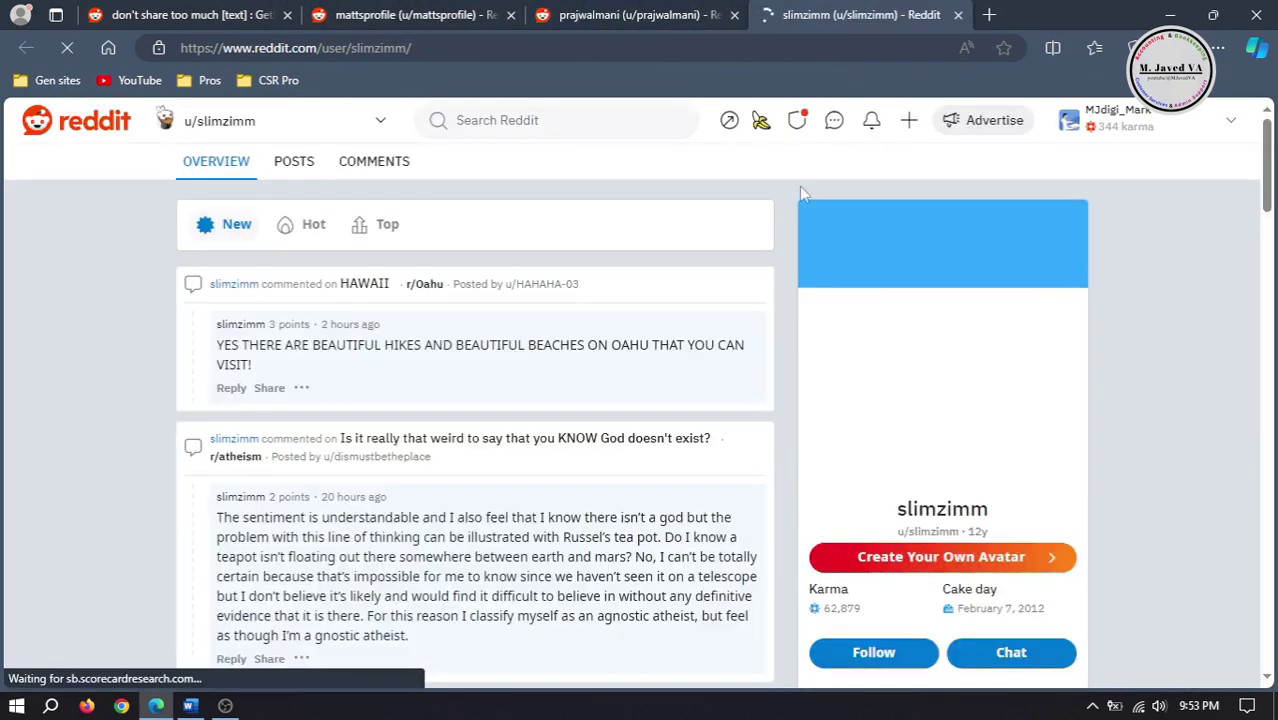
pyautogui.click(380, 15)
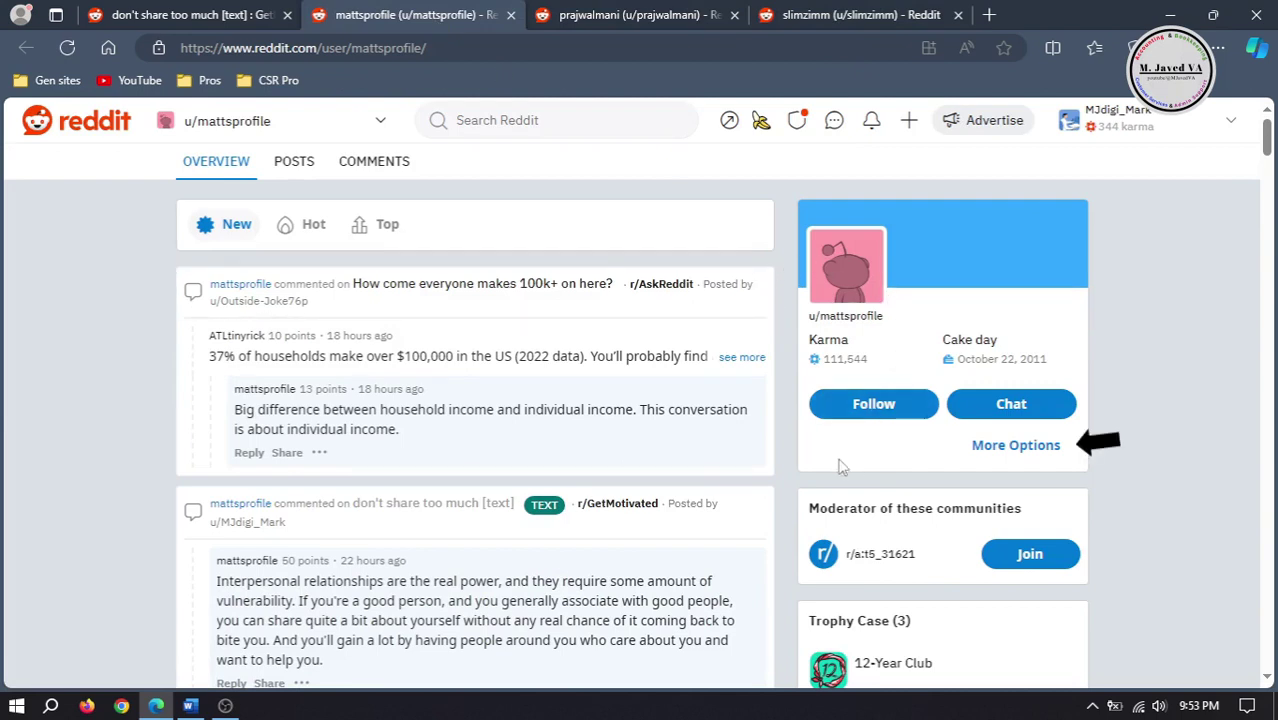
pyautogui.click(1013, 451)
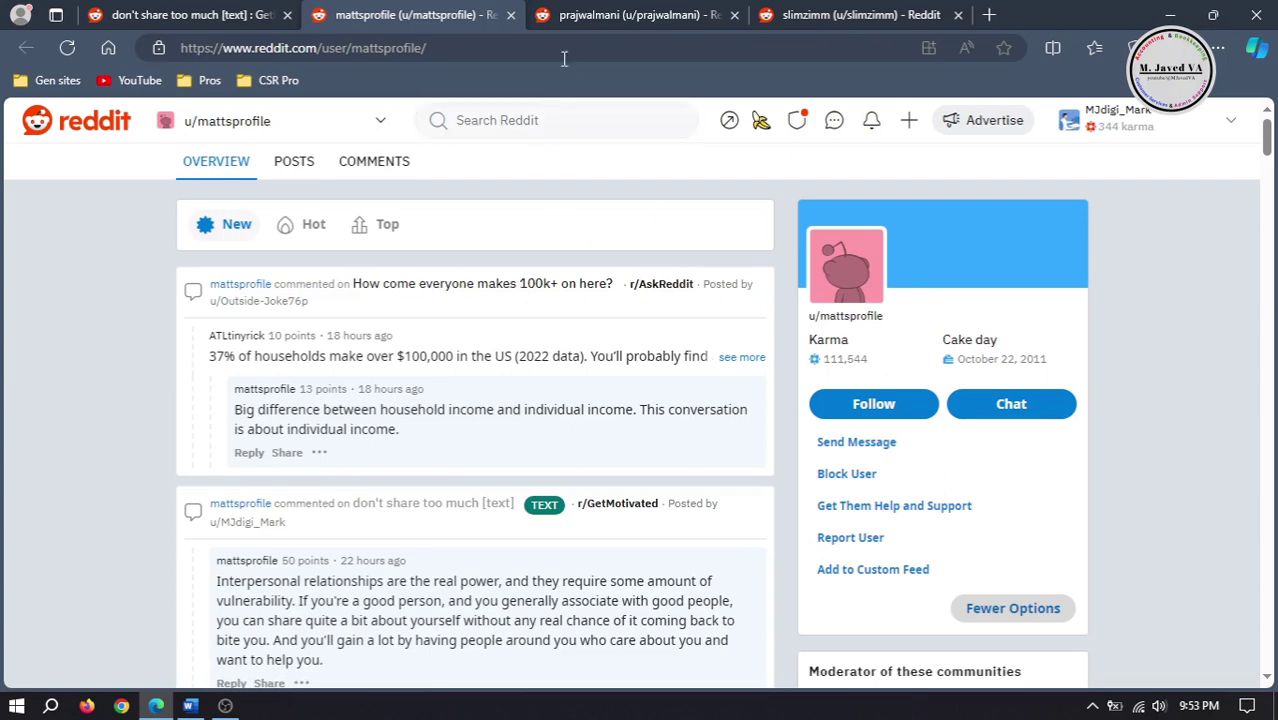
# Step: Expand the additional user options on the second and third commenters' profiles to compare the contact choices
pyautogui.click(573, 14)
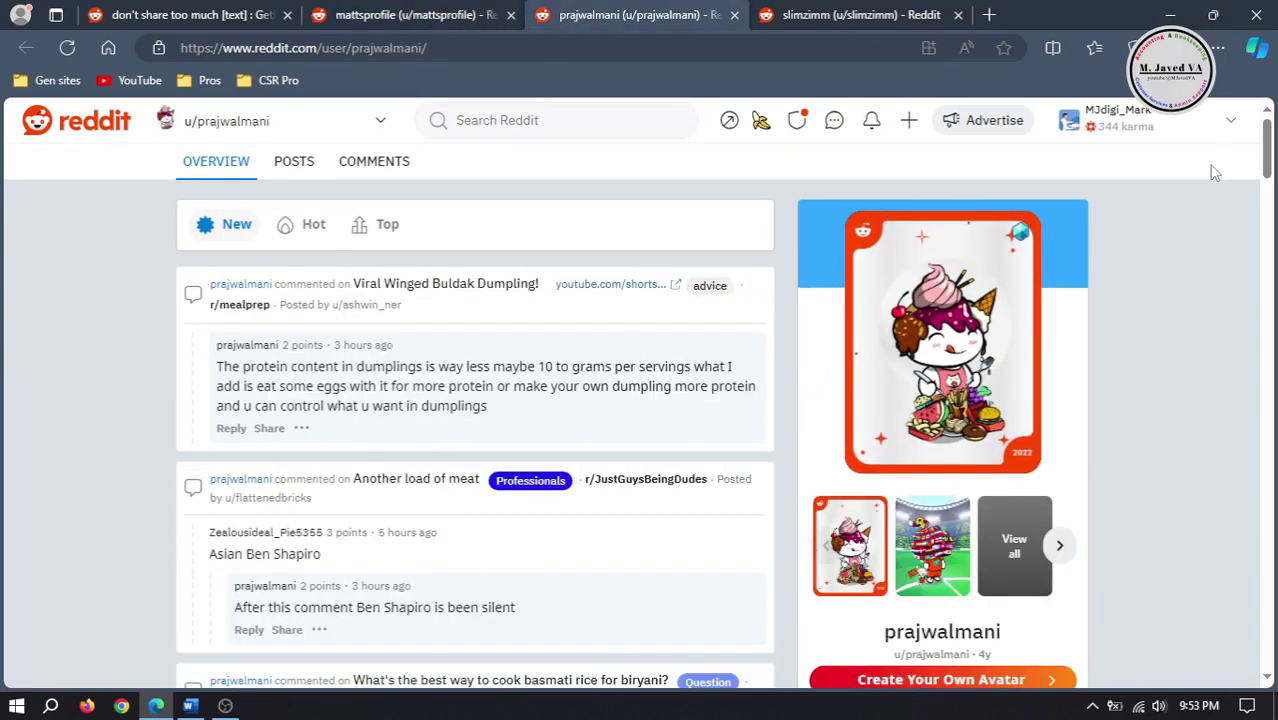
pyautogui.scroll(-4, 1268, 145)
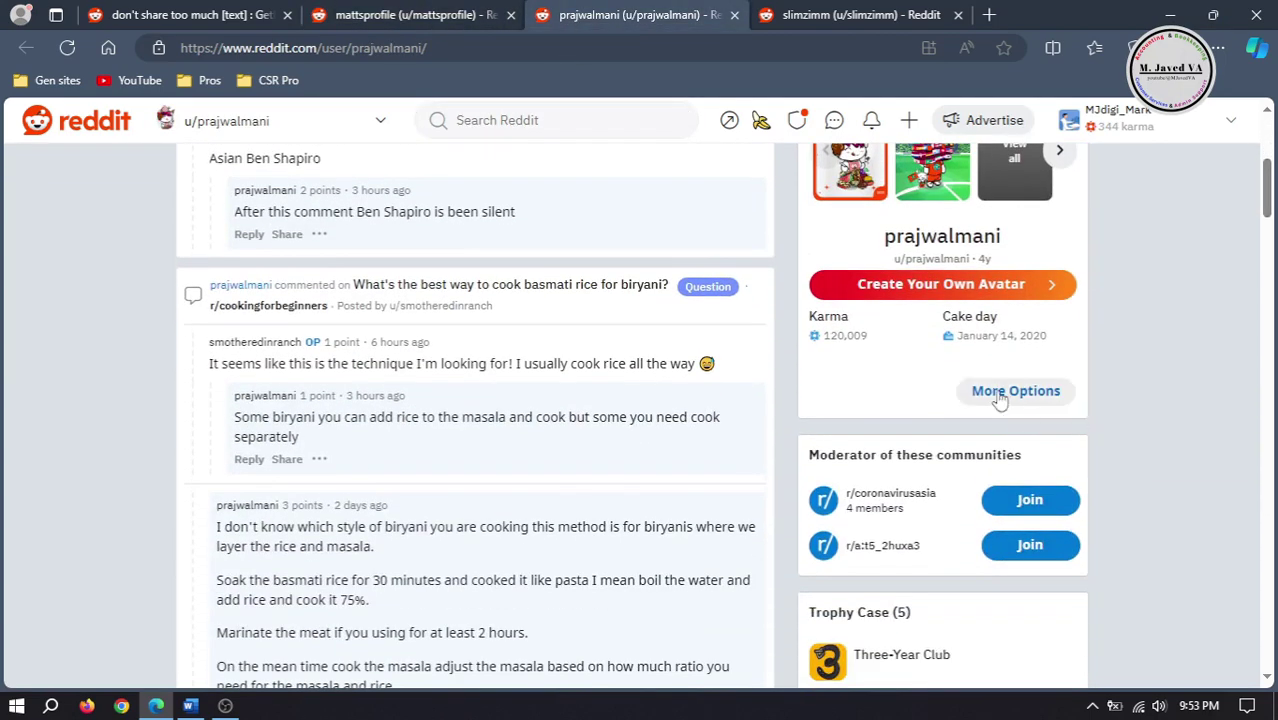
pyautogui.click(1013, 391)
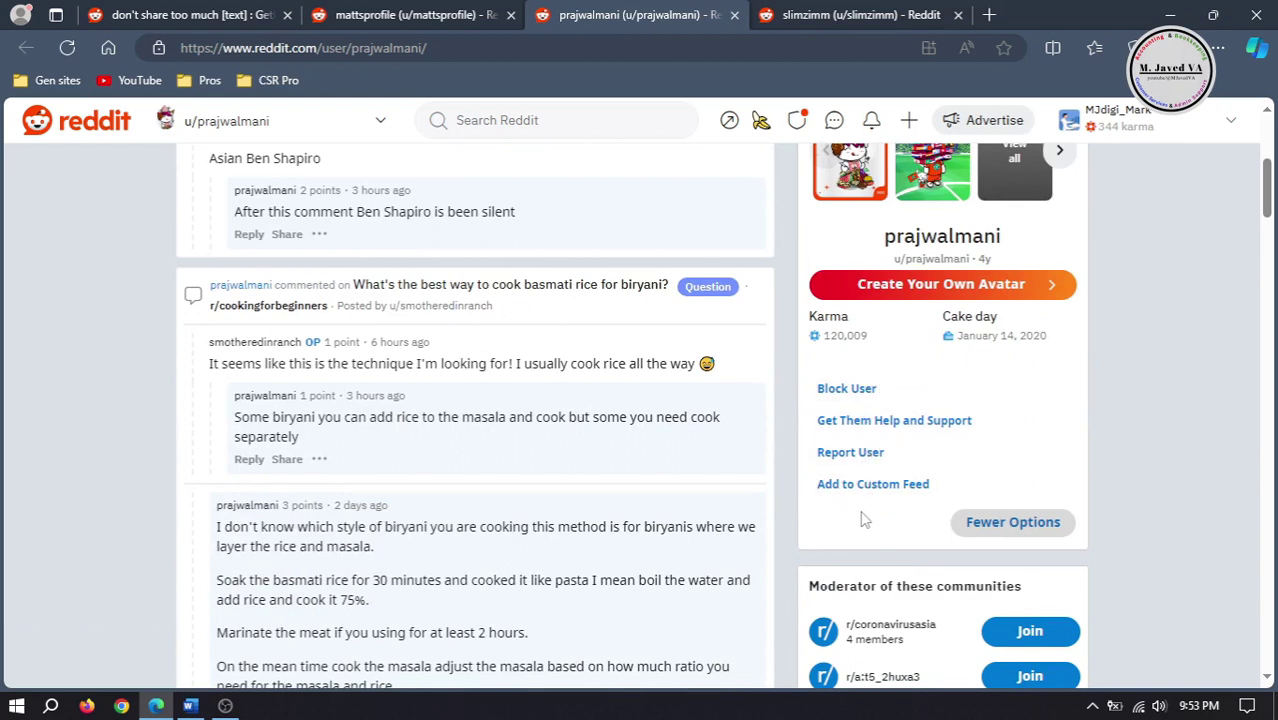
pyautogui.click(855, 14)
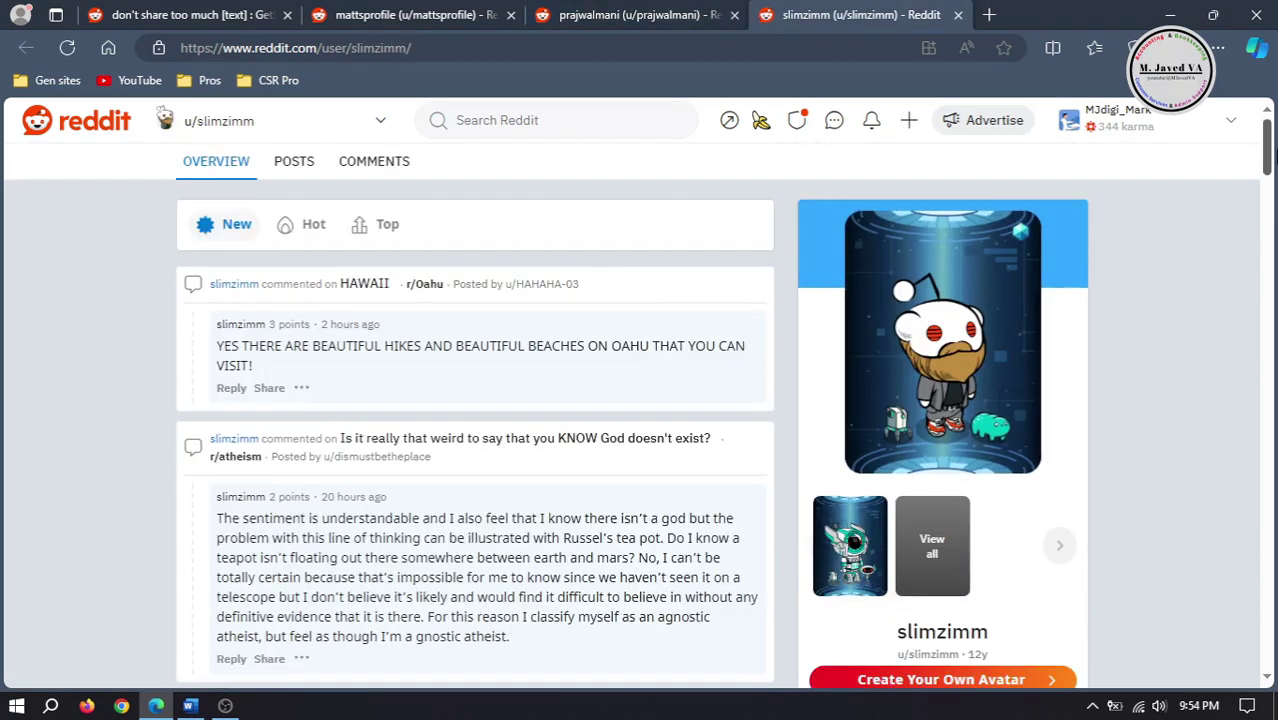
pyautogui.scroll(-3, 1270, 172)
pyautogui.scroll(-1, 1270, 172)
pyautogui.click(1015, 419)
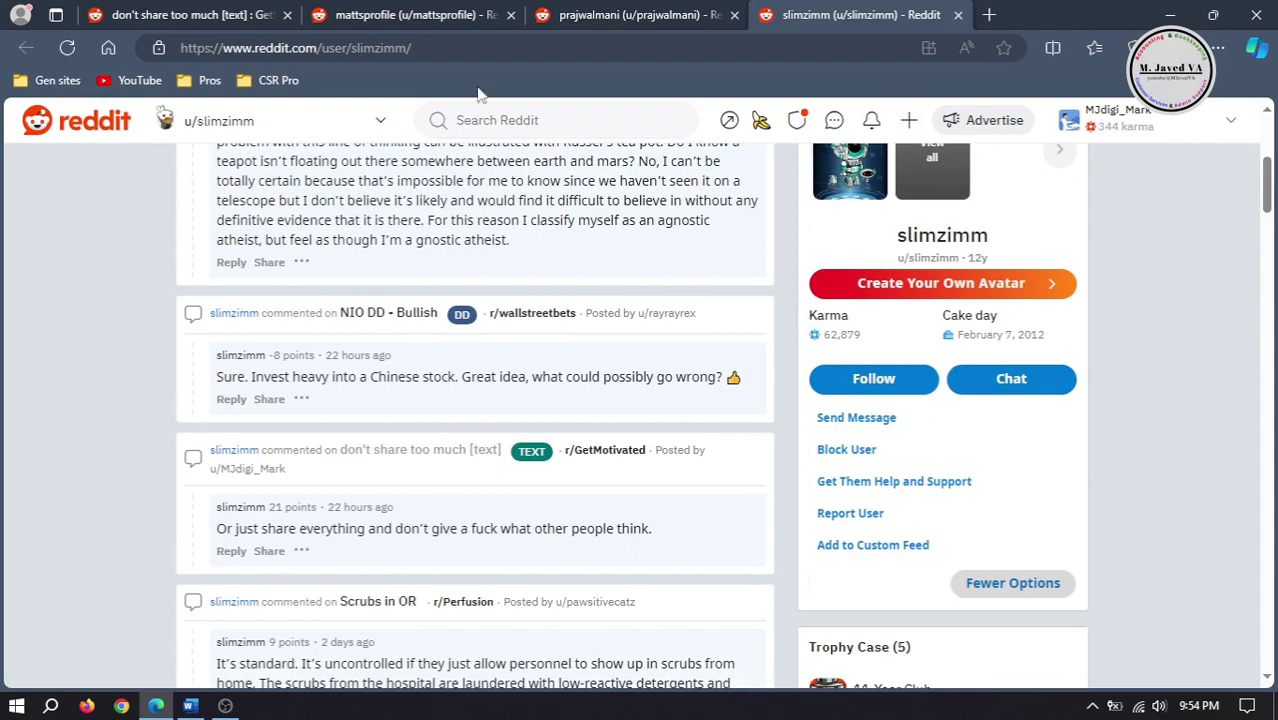
# Step: Return to the first commenter's profile and start a new private message to that user
pyautogui.click(415, 14)
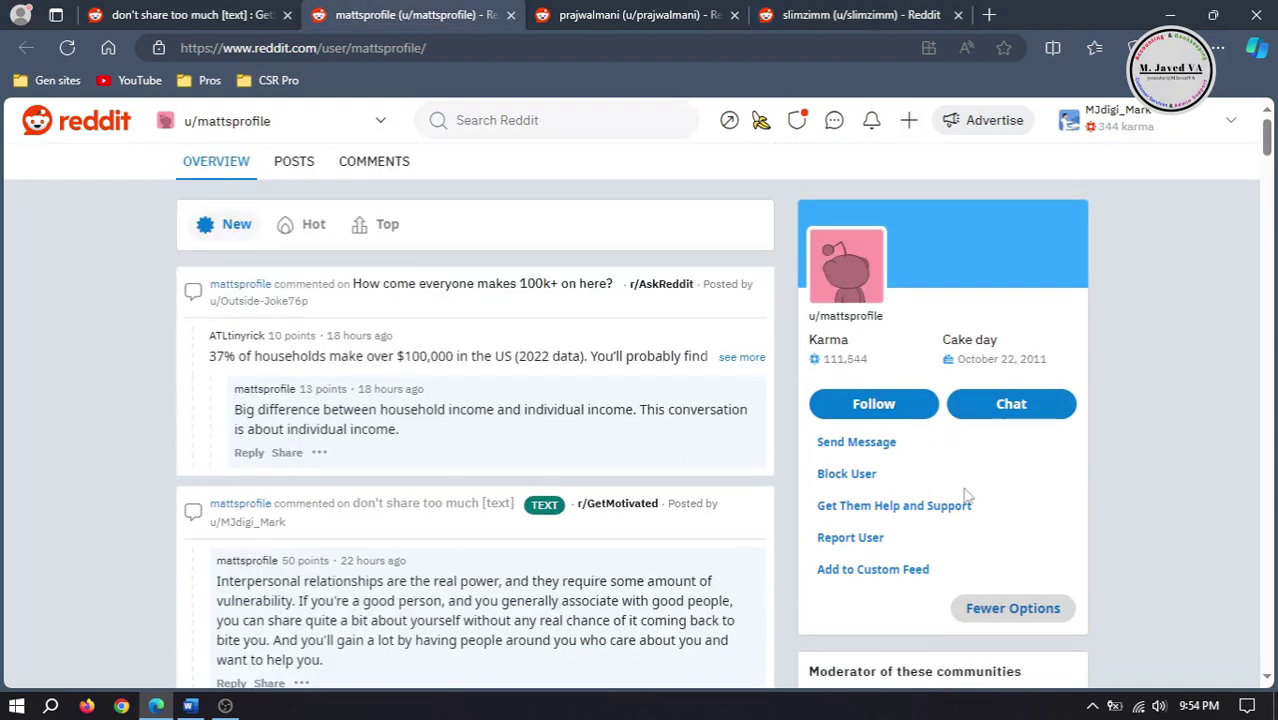
pyautogui.click(858, 450)
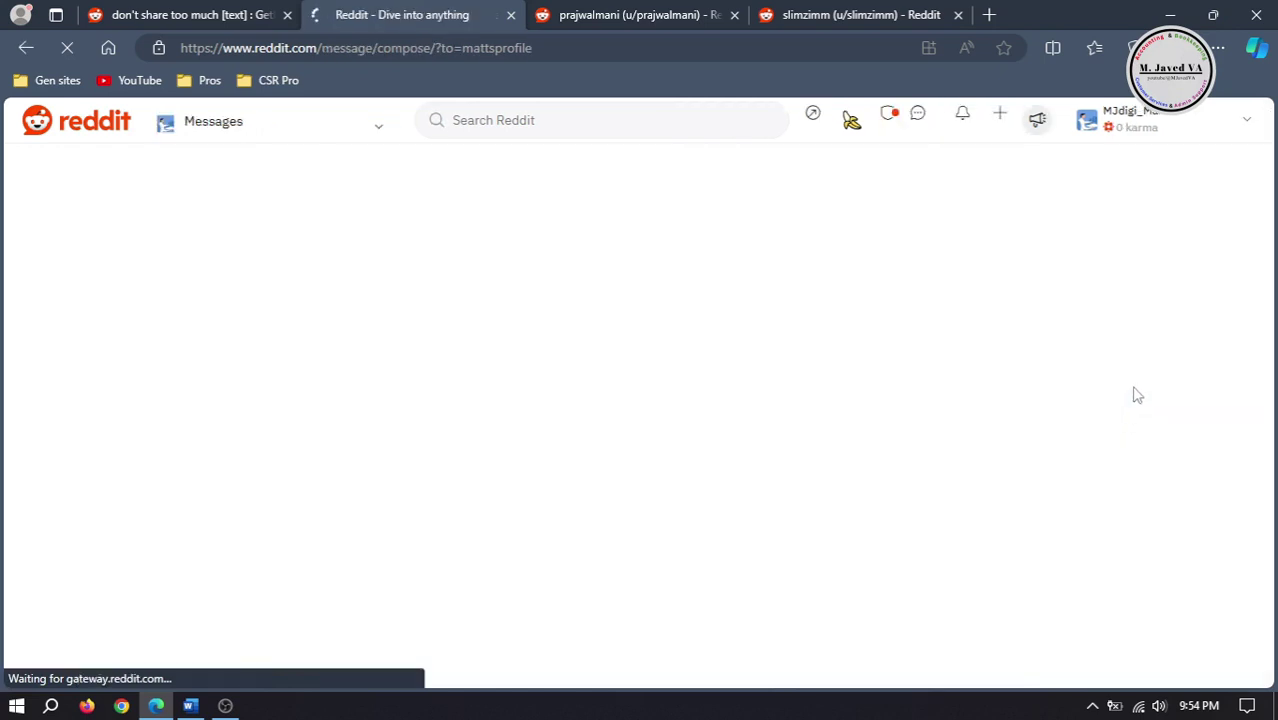